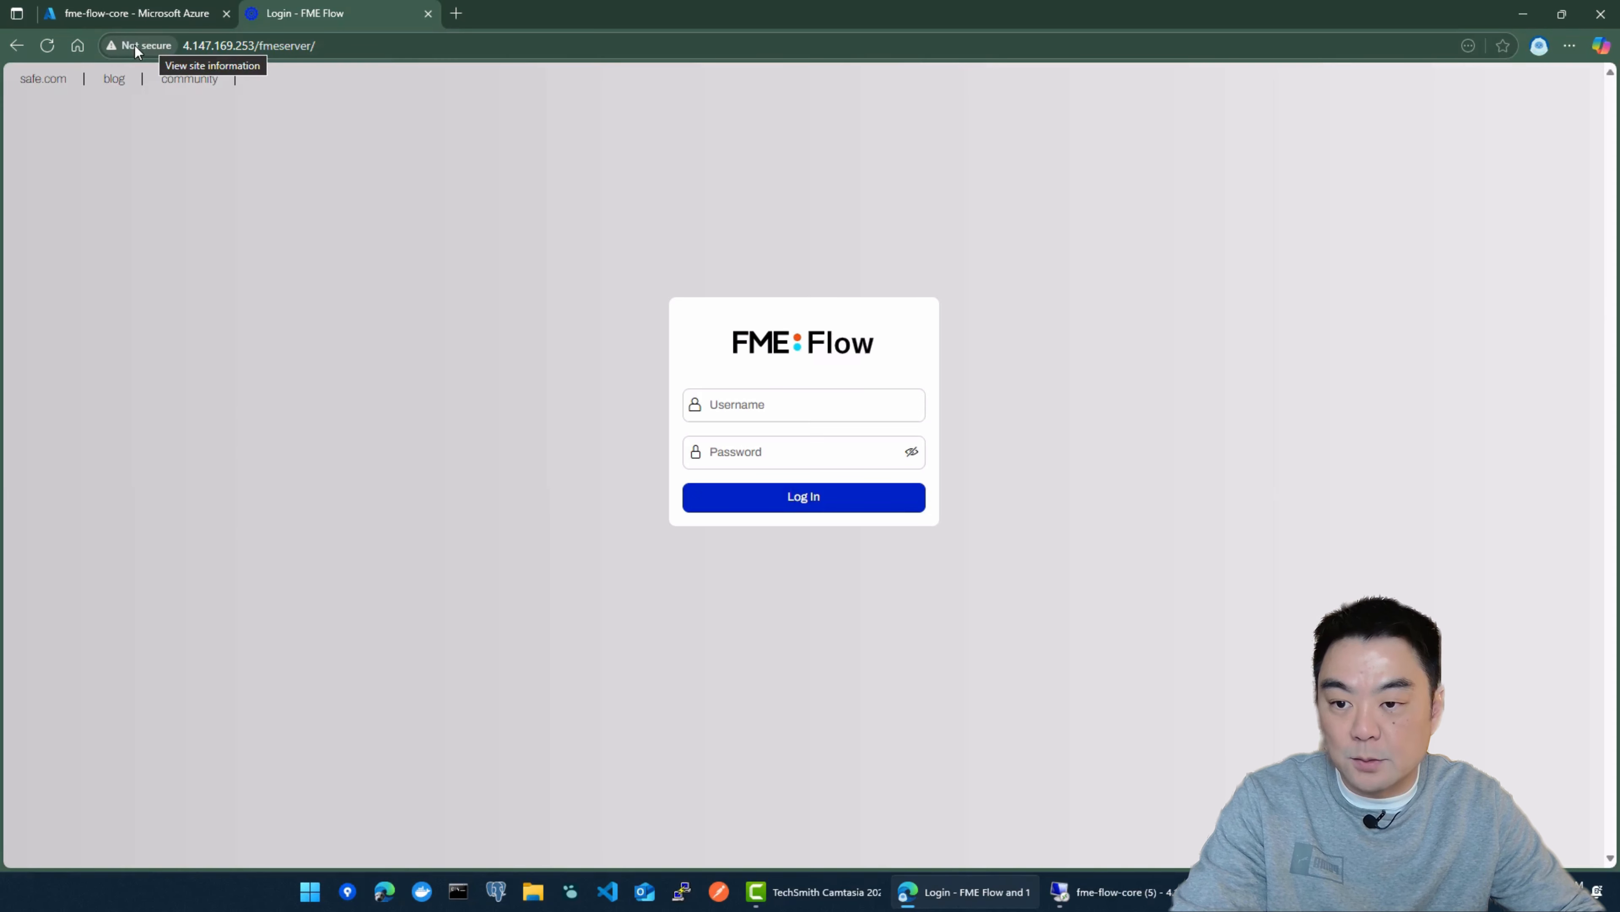
Step: Log in to FME Flow with the account's username and password
left_click(309, 54)
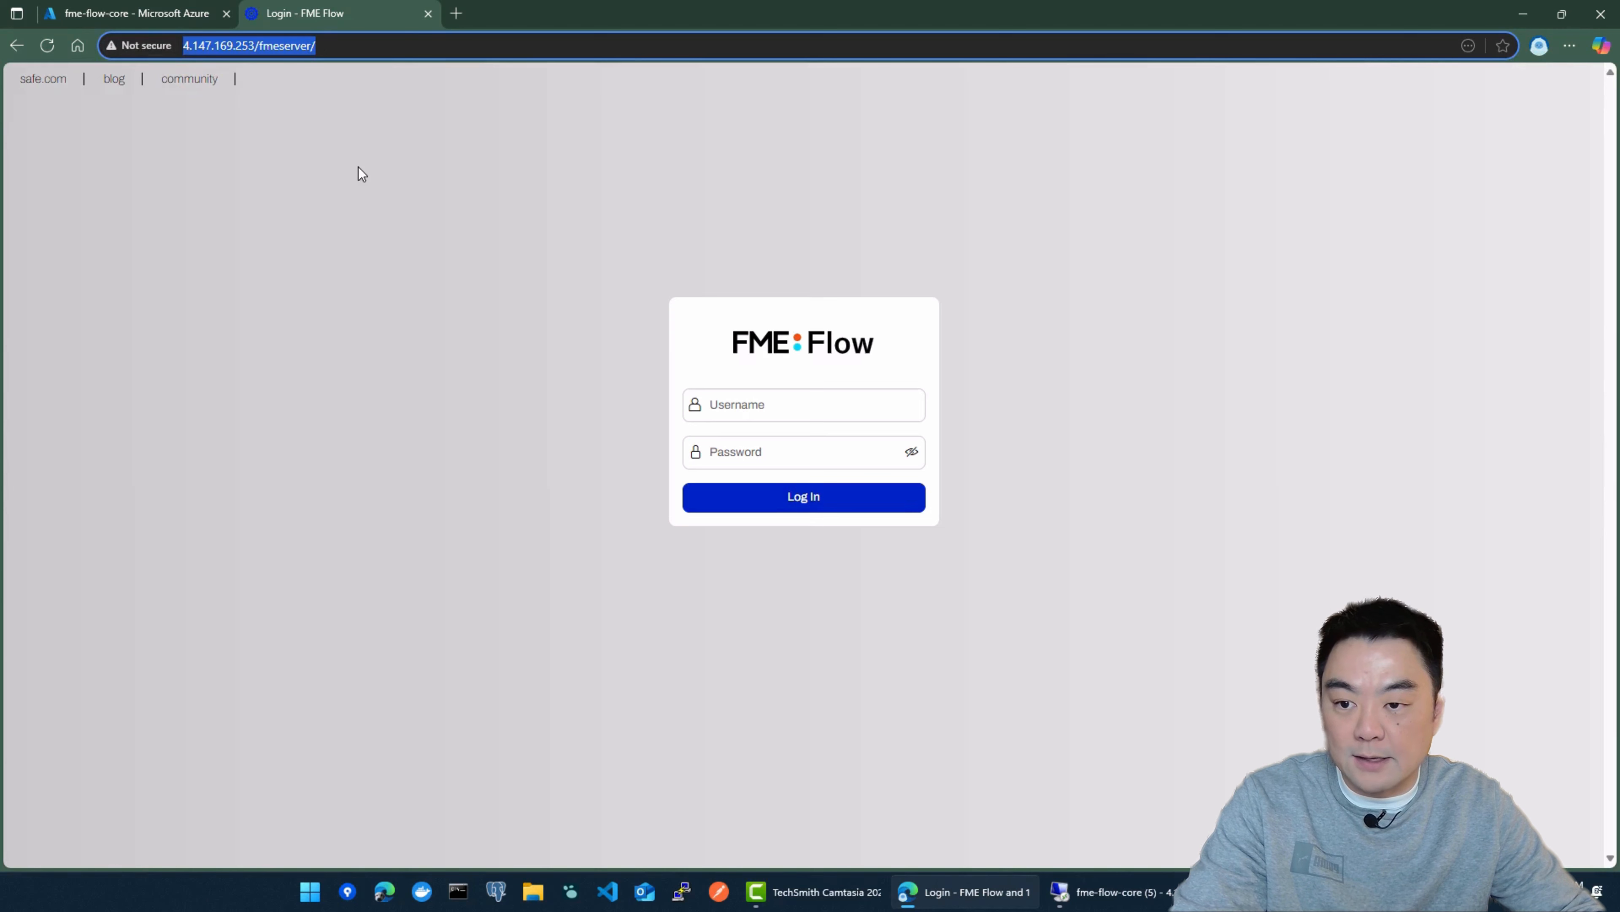
left_click(713, 264)
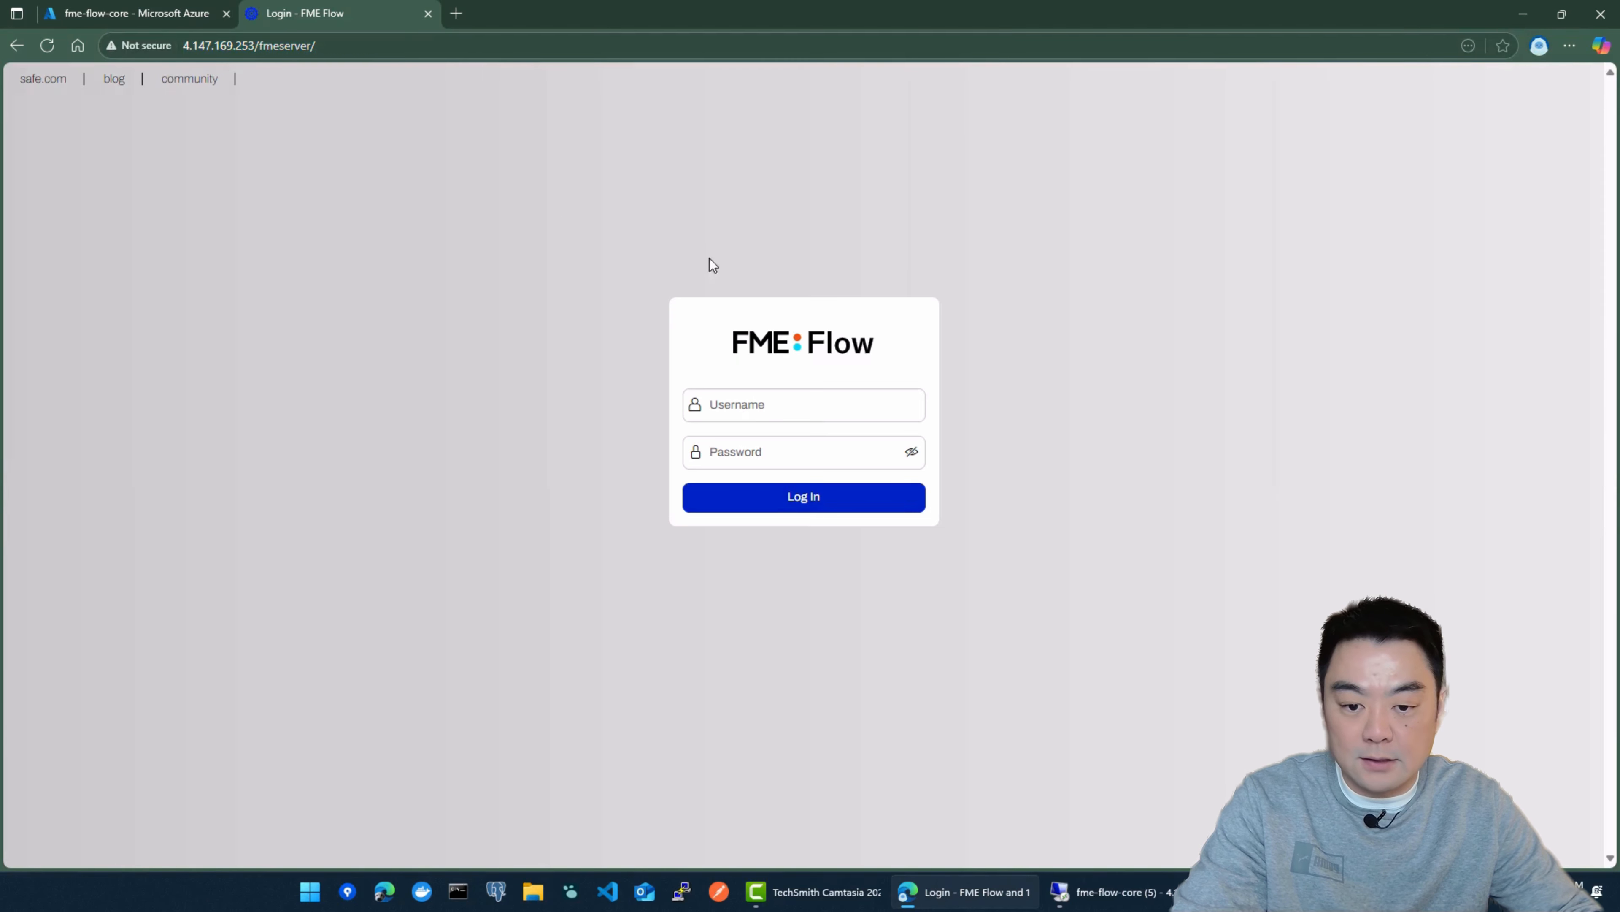
left_click(811, 419)
left_click(801, 475)
left_click(804, 498)
left_click_drag(259, 46, 198, 50)
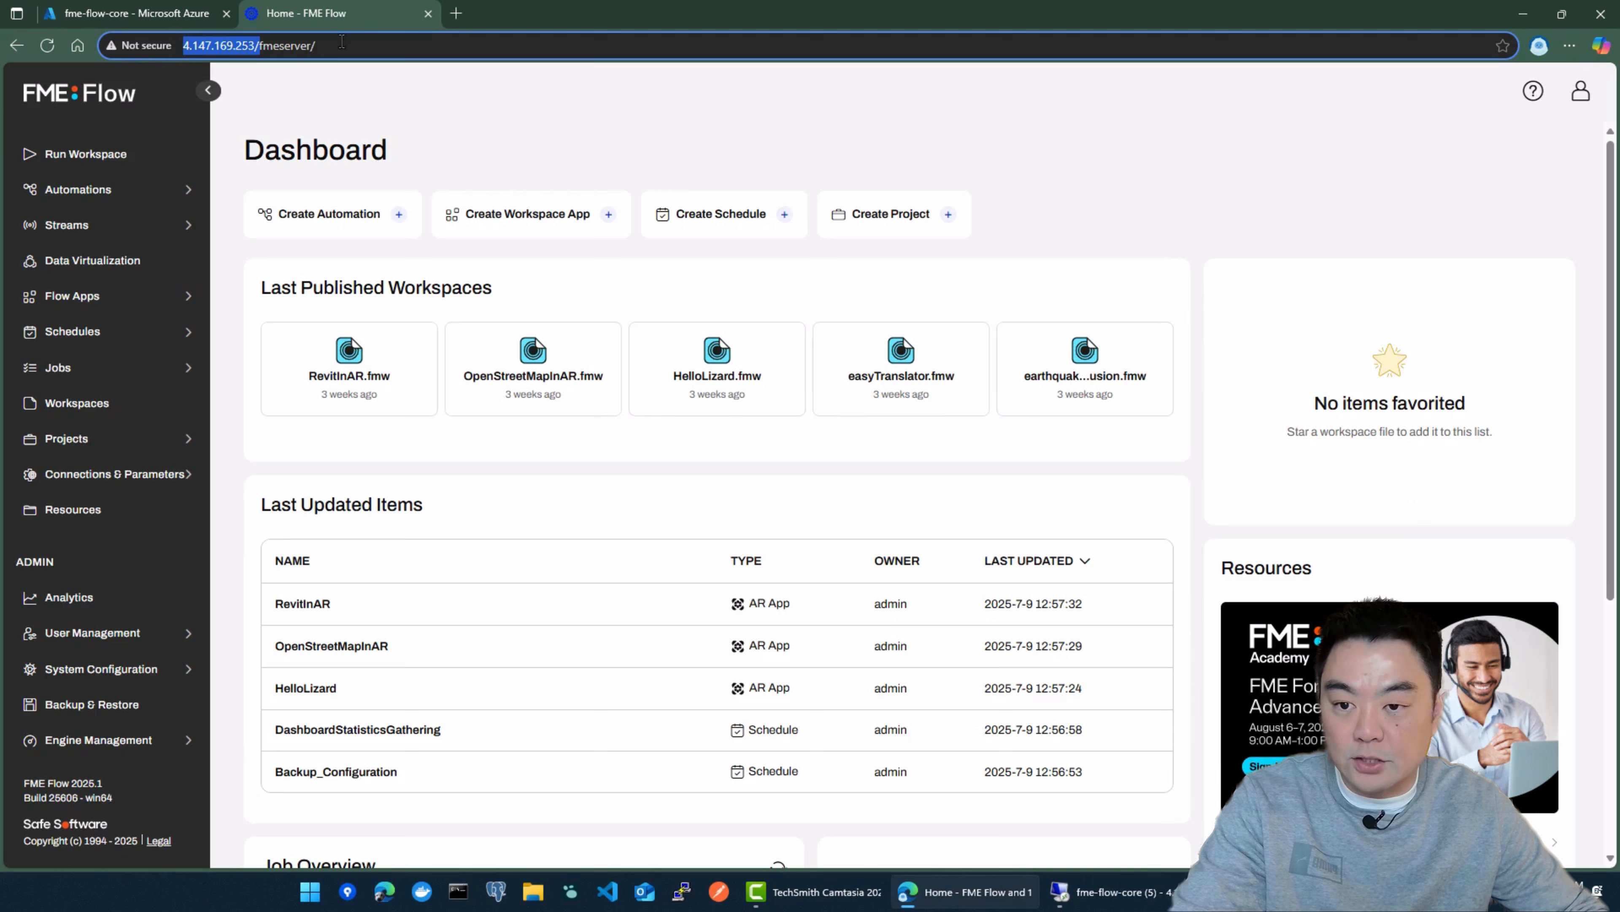
left_click(600, 99)
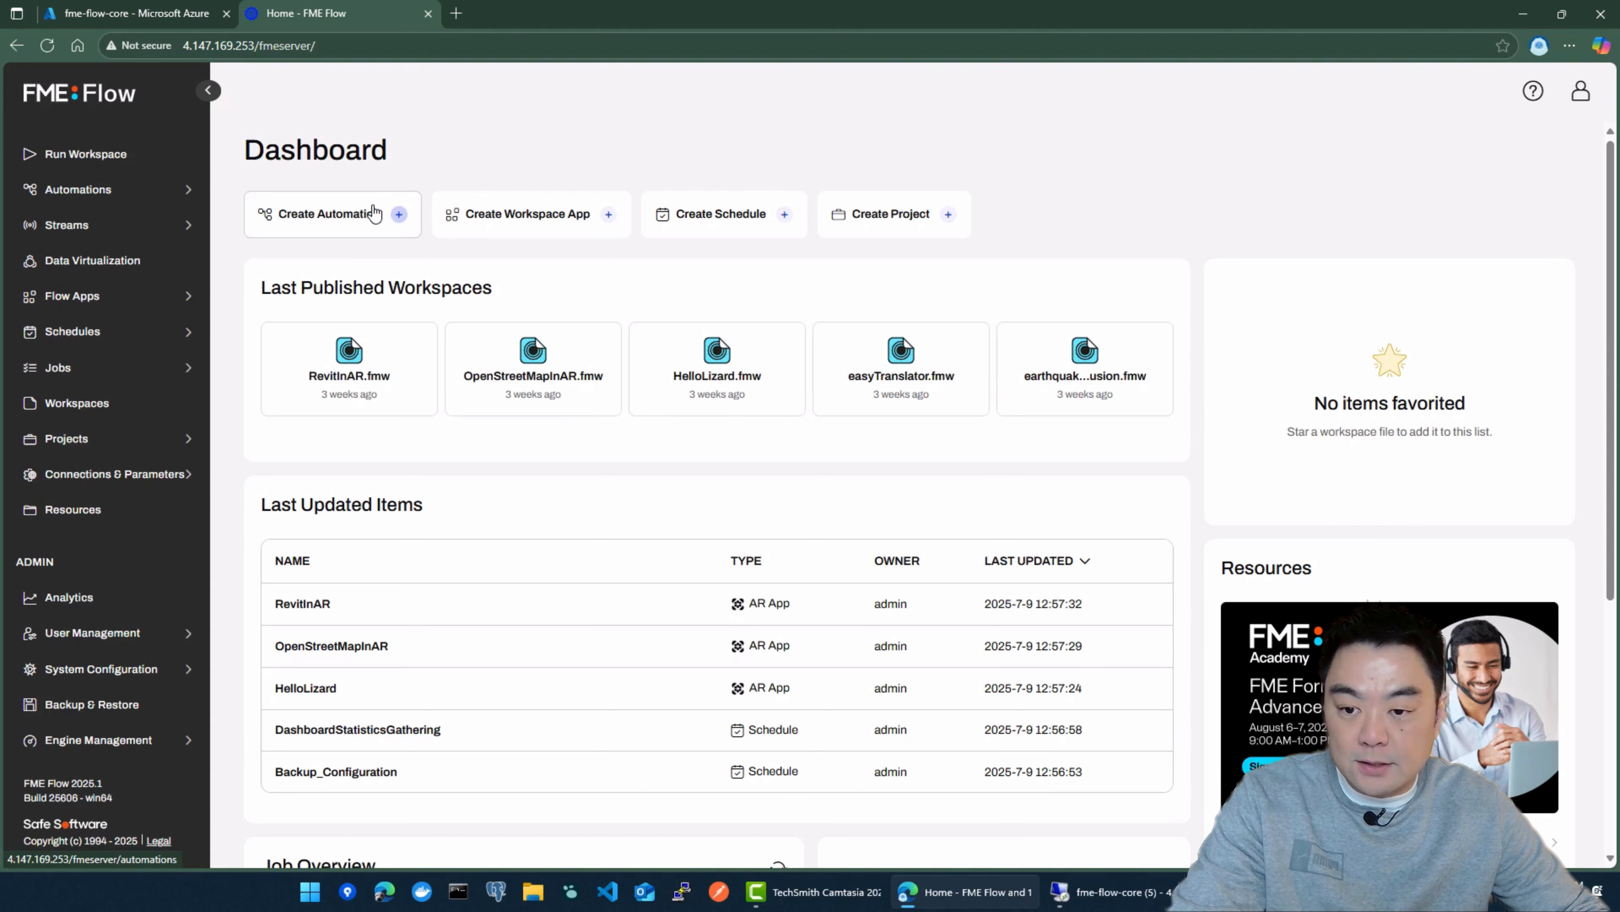
left_click_drag(256, 45, 171, 51)
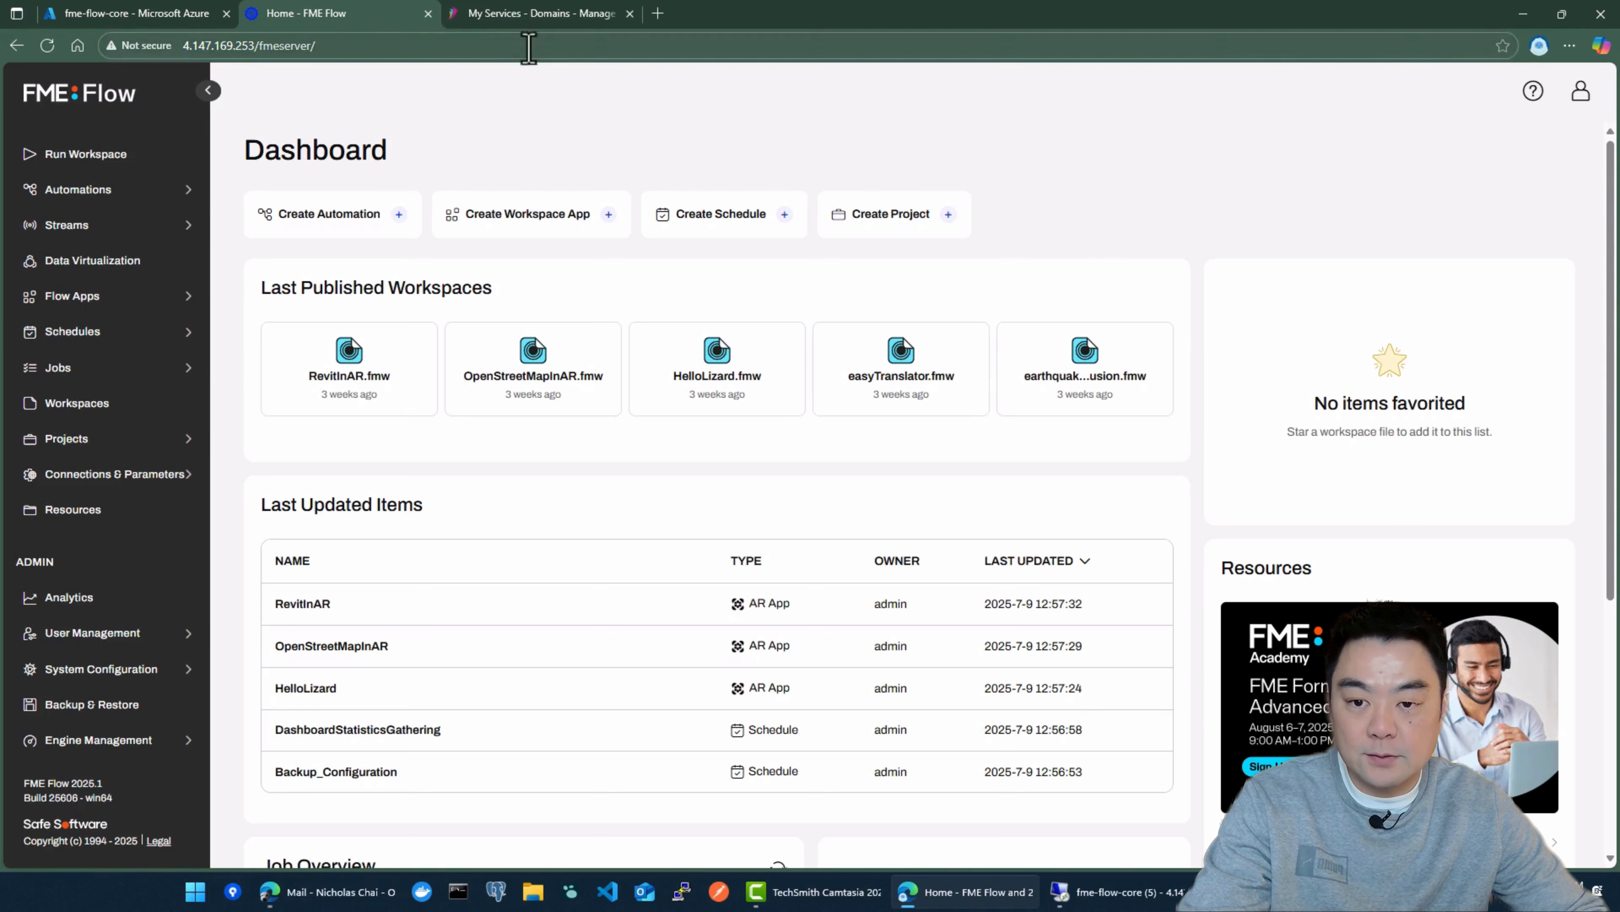
Step: Switch to the domain's DNS hosting page and fill in fme as the hostname of a new A record for intelligis.io
left_click(568, 18)
scroll(1200, 383, "up", 1)
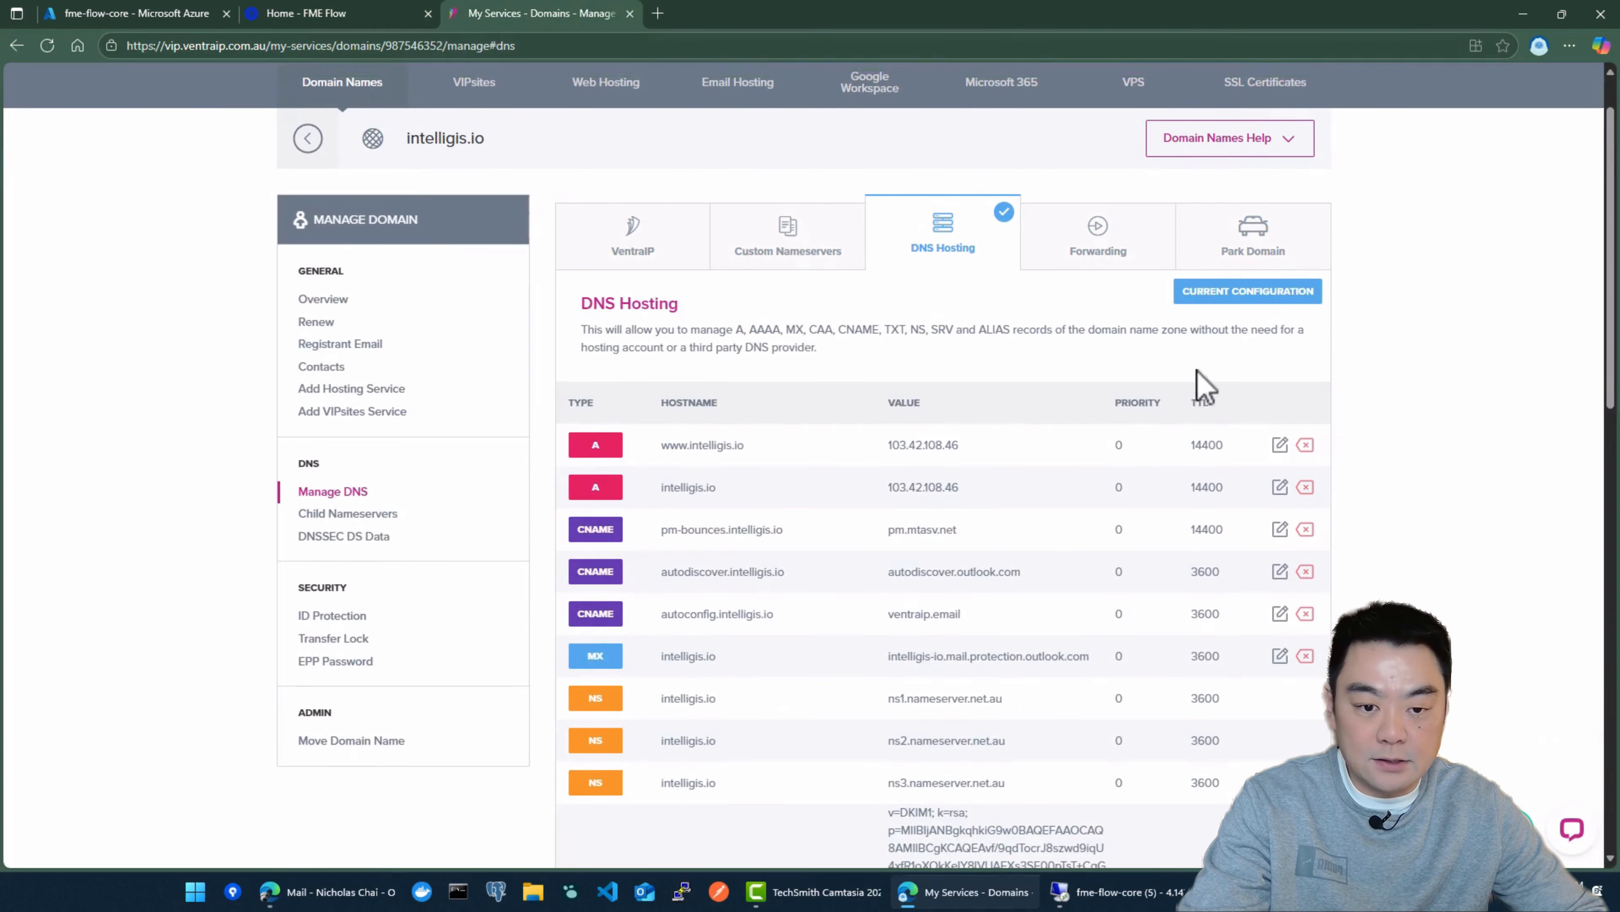
scroll(1108, 511, "down", 1)
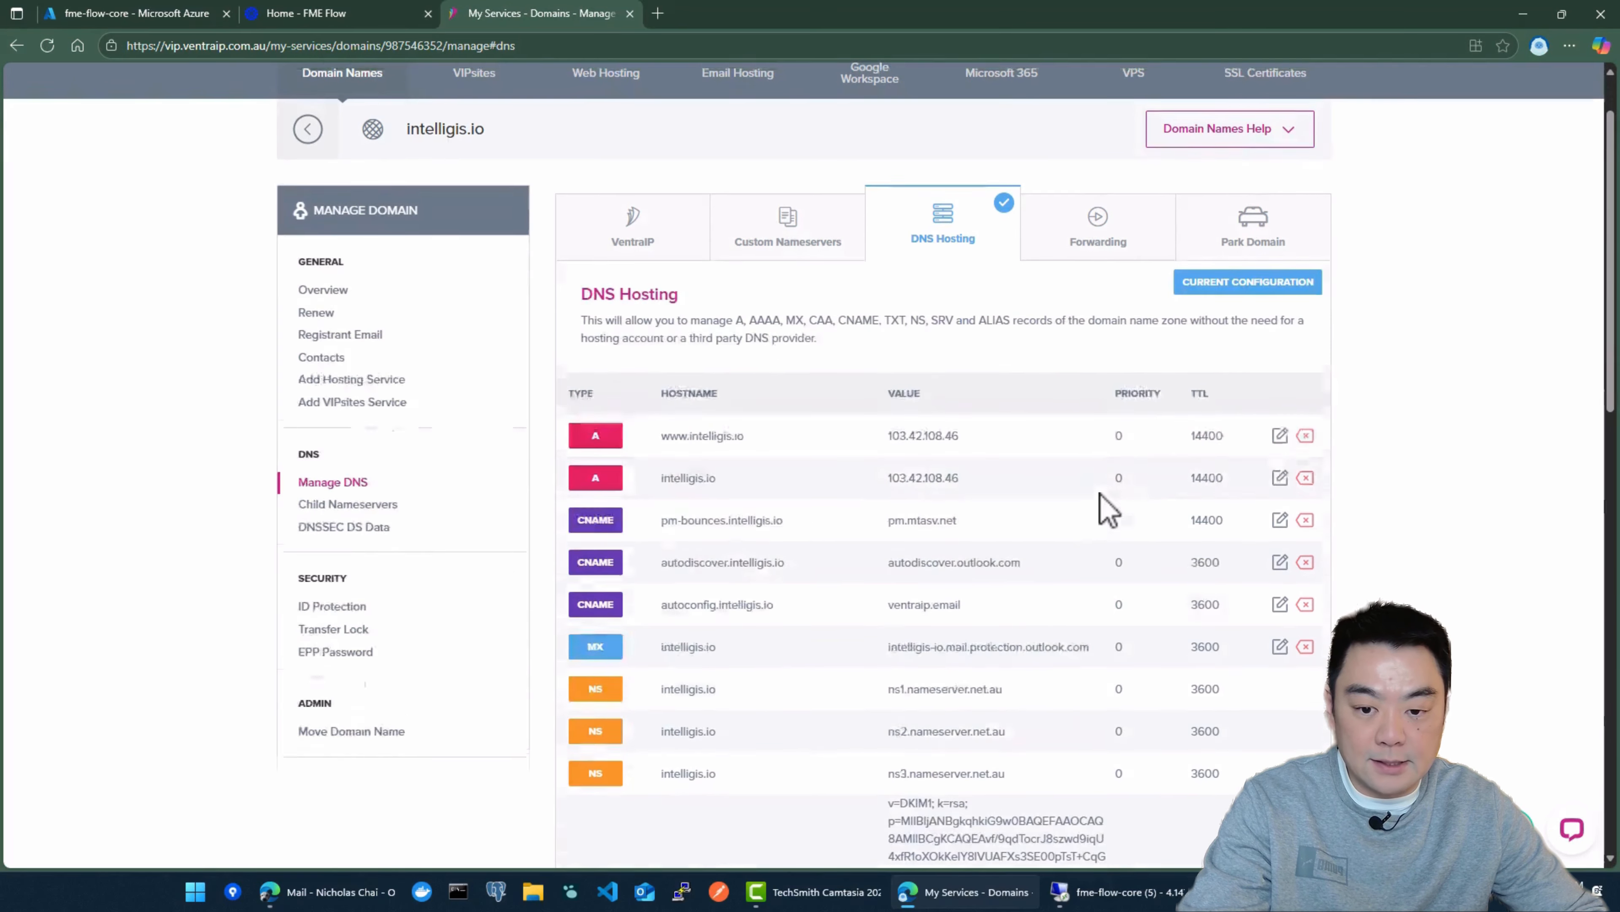
left_click_drag(748, 429, 690, 431)
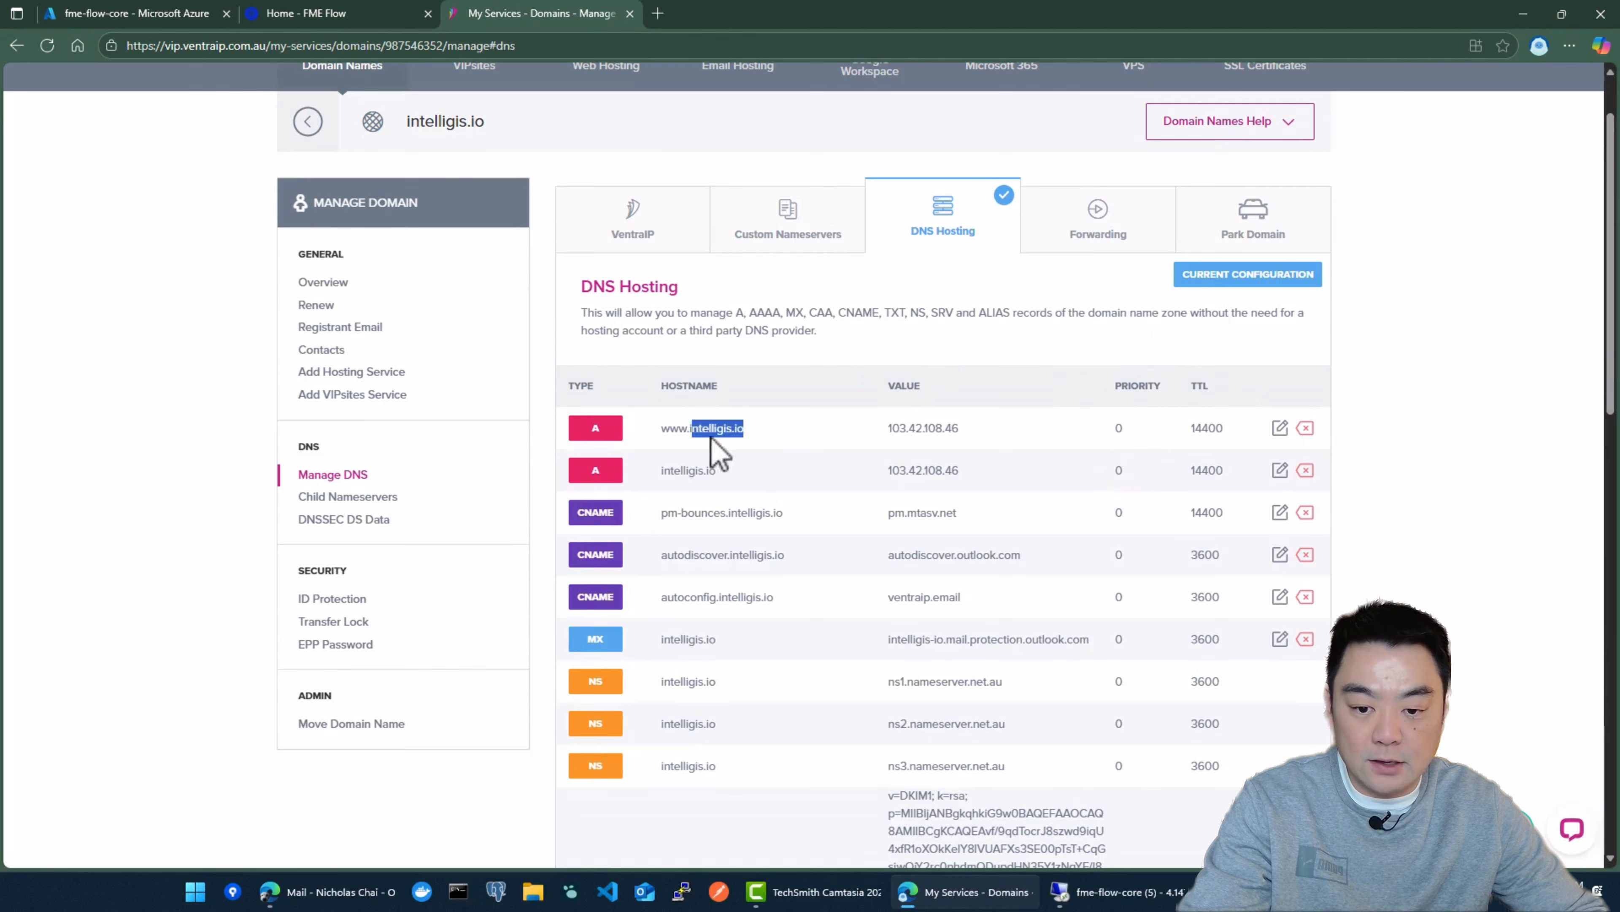
left_click(975, 346)
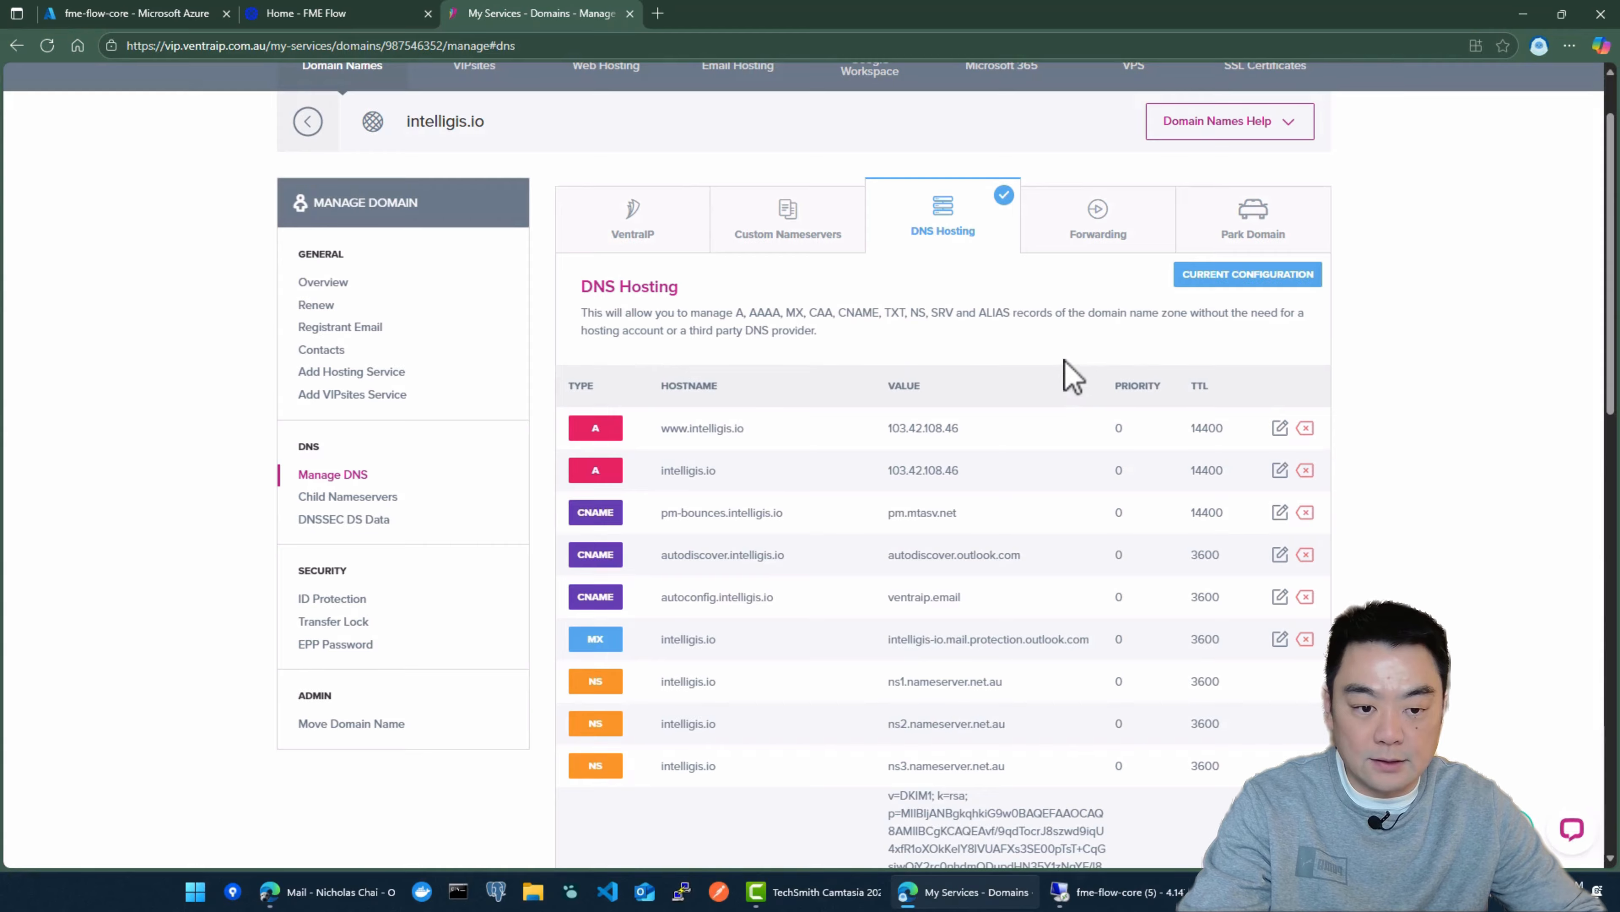
scroll(1151, 355, "down", 10)
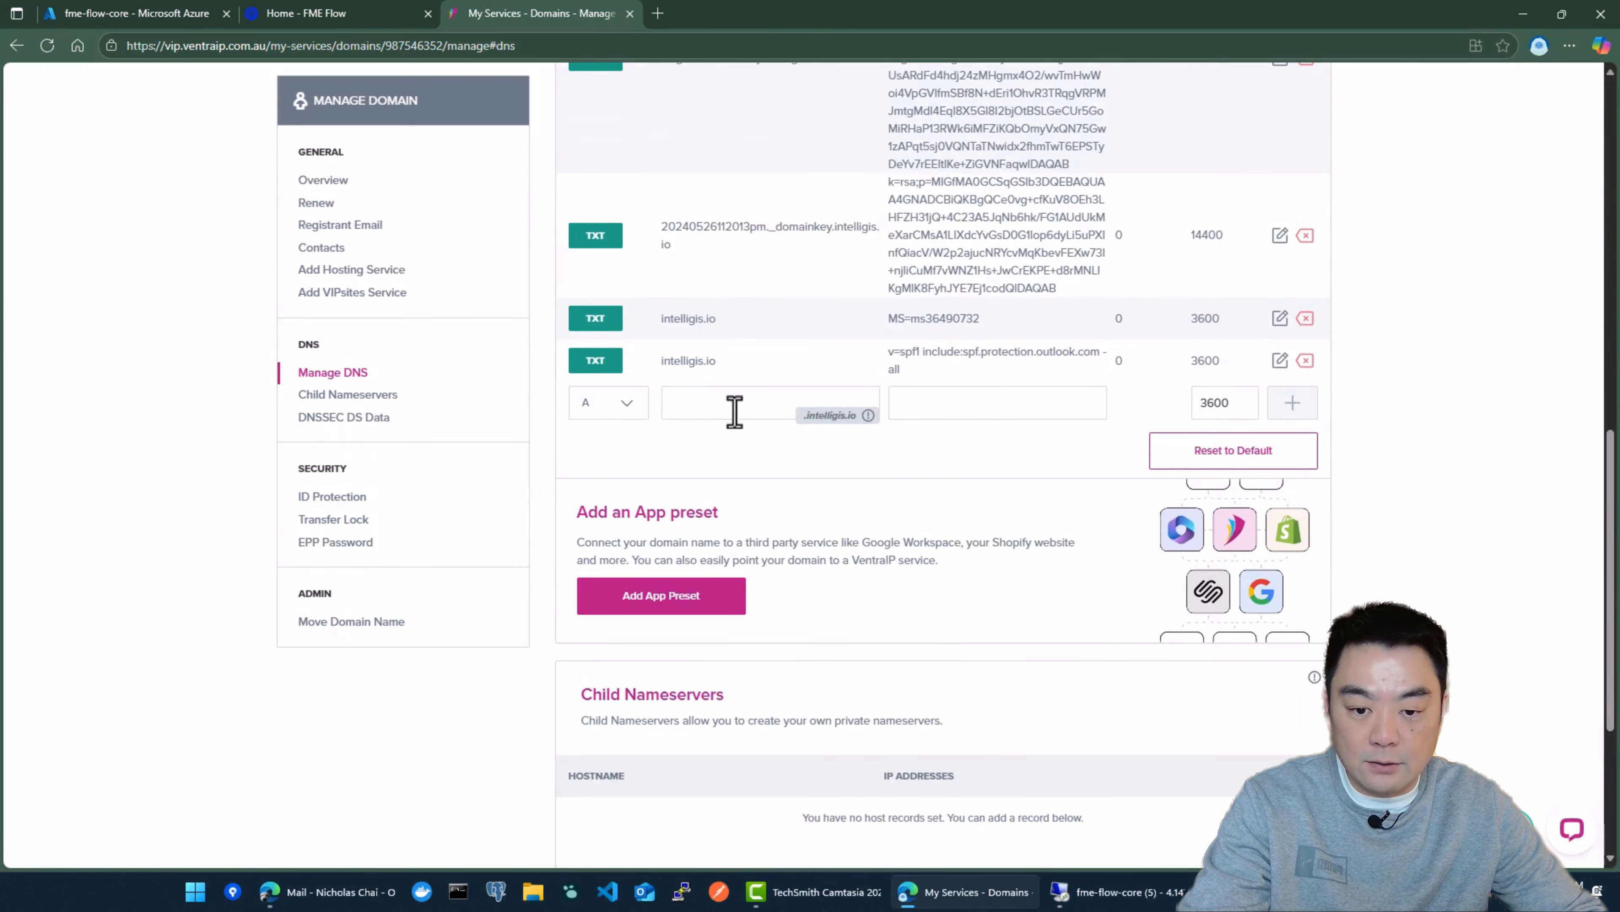
scroll(735, 412, "down", 3)
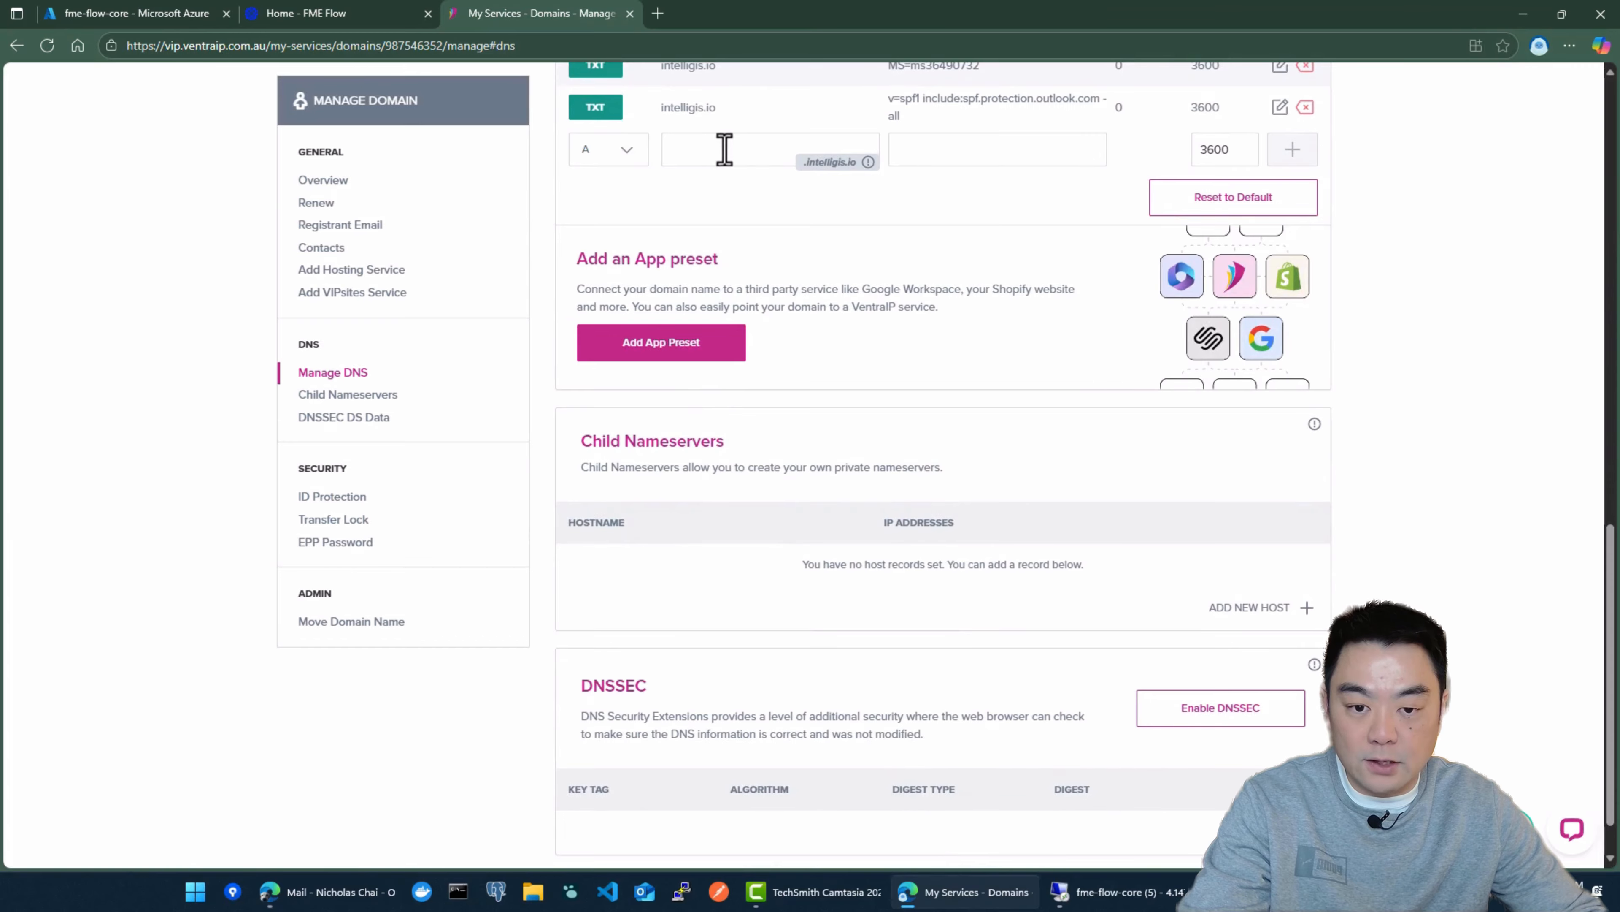
left_click(707, 149)
type("fme")
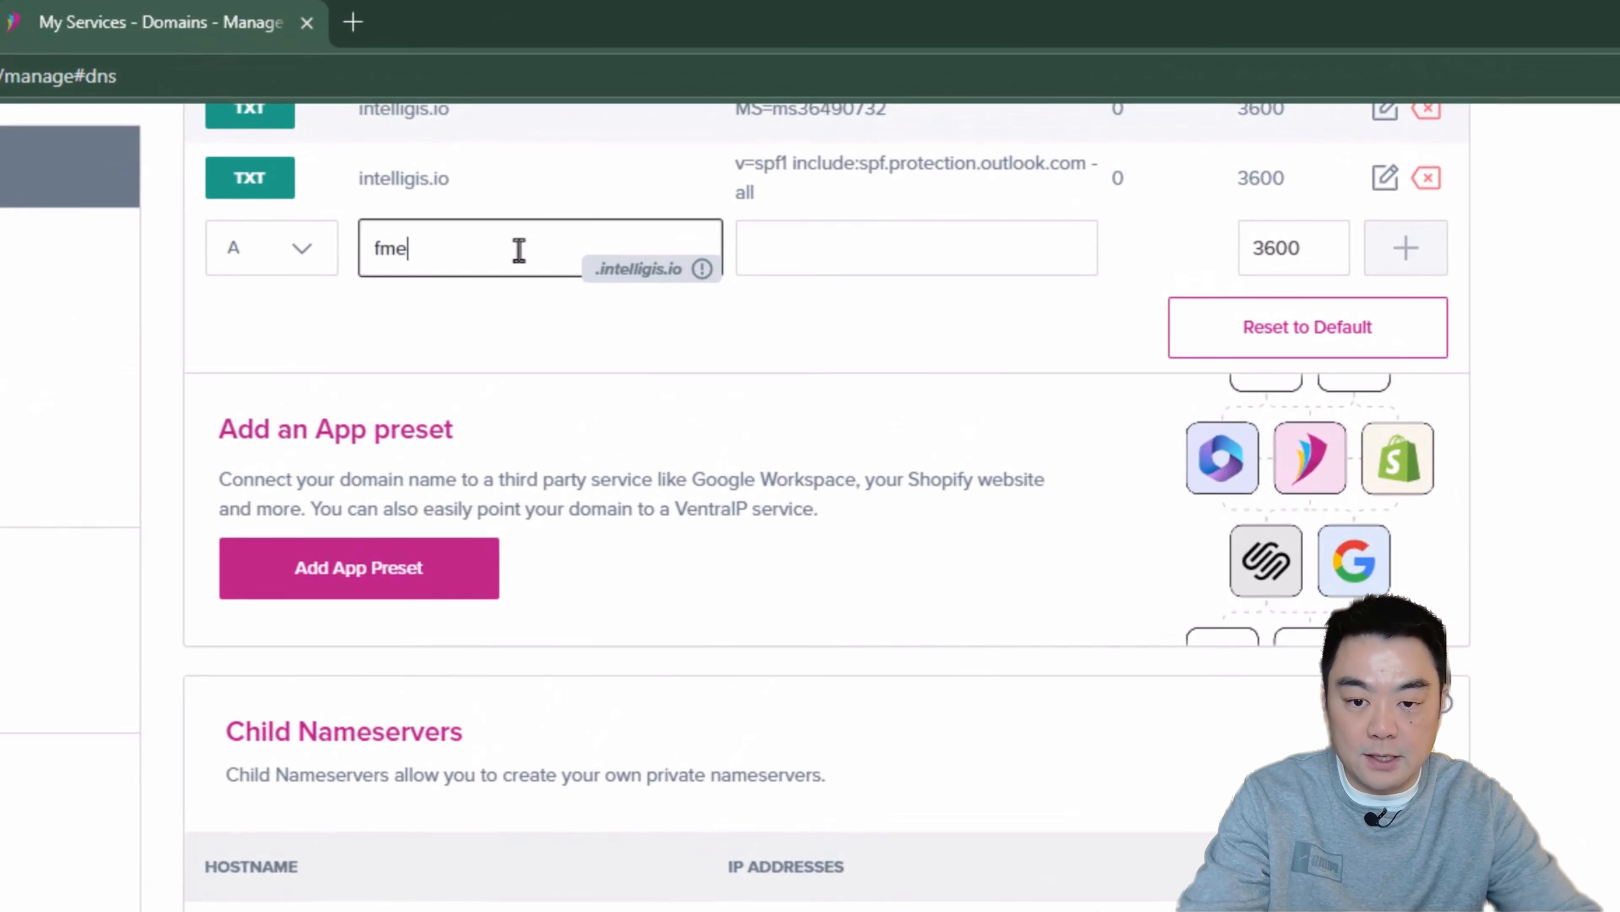
left_click(860, 246)
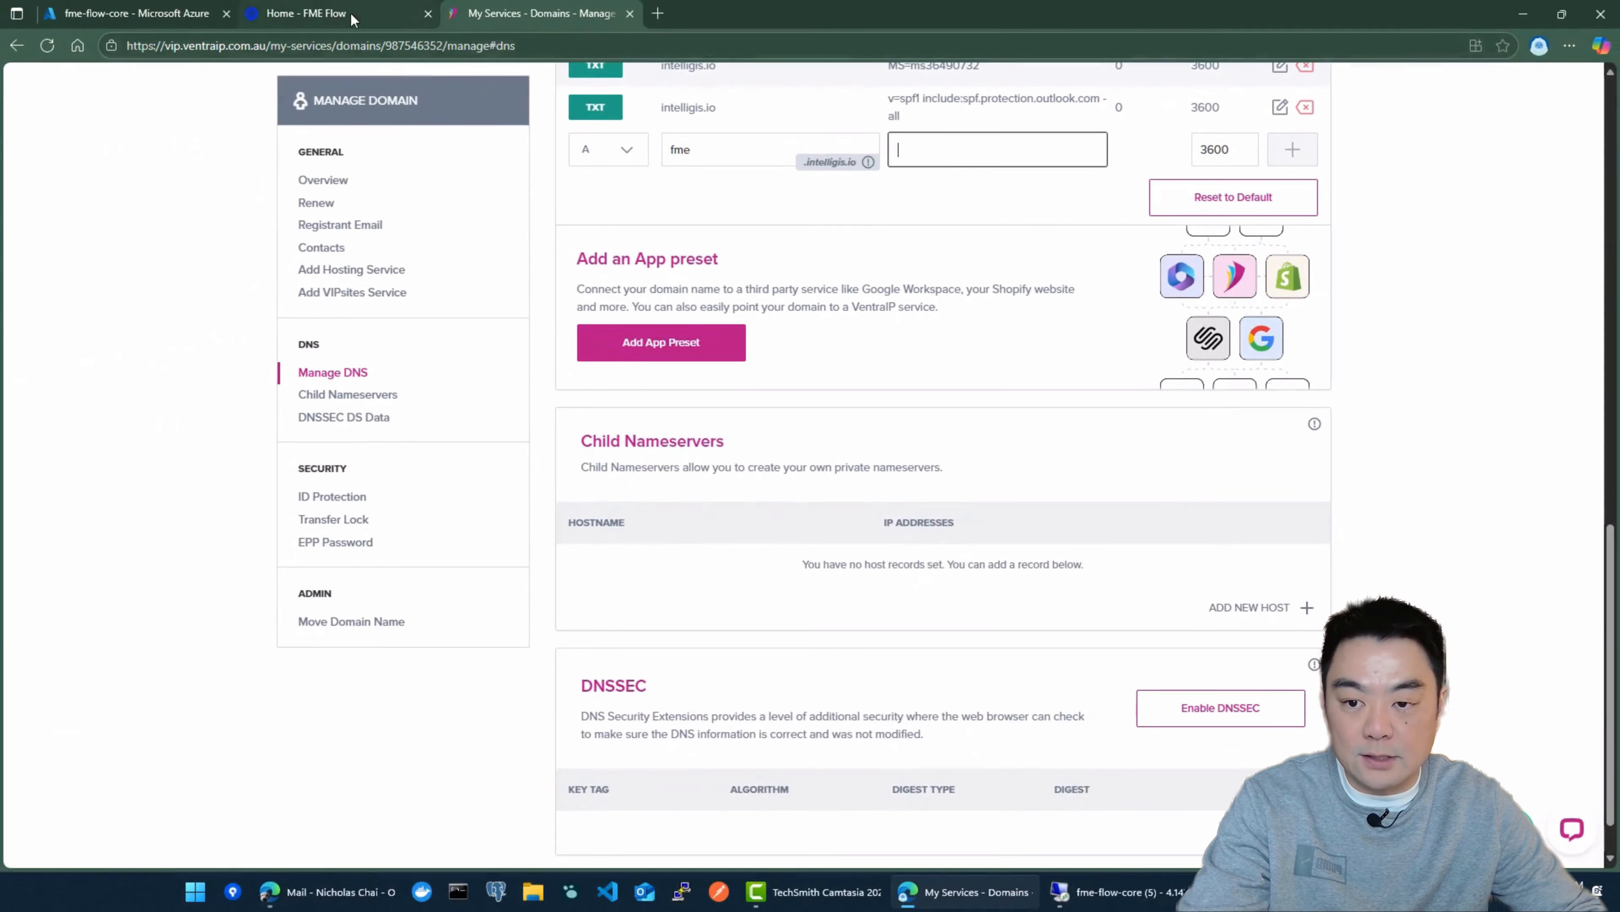
Step: Copy the IP address from the FME Flow page's URL, set the A record's value to 4.147.169.253, and add the record
left_click(338, 14)
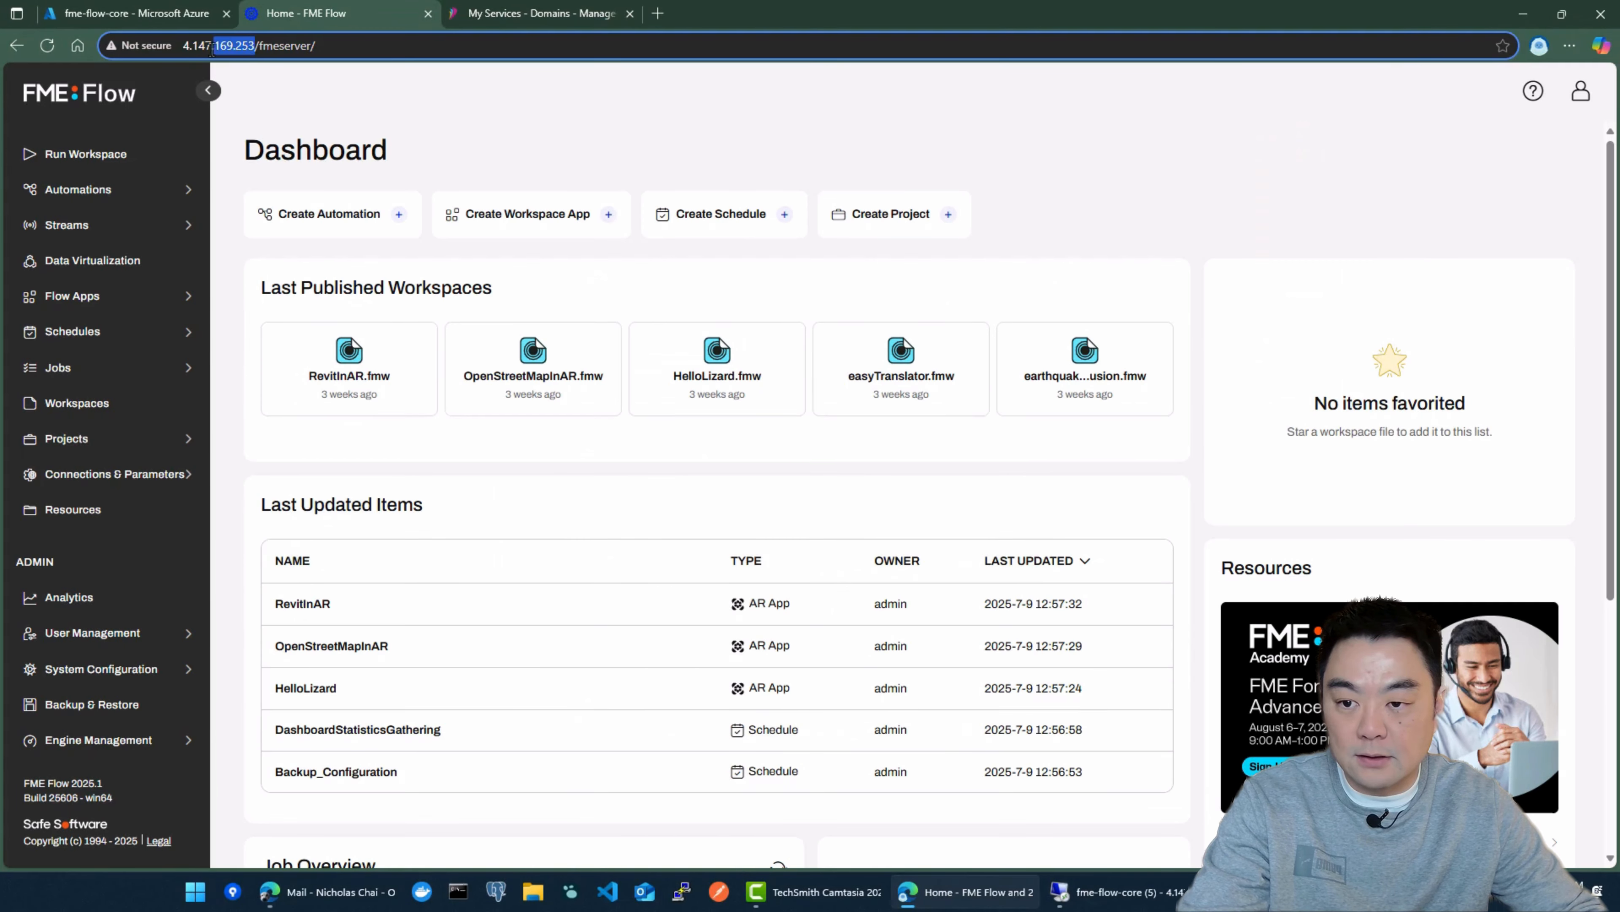
left_click(541, 14)
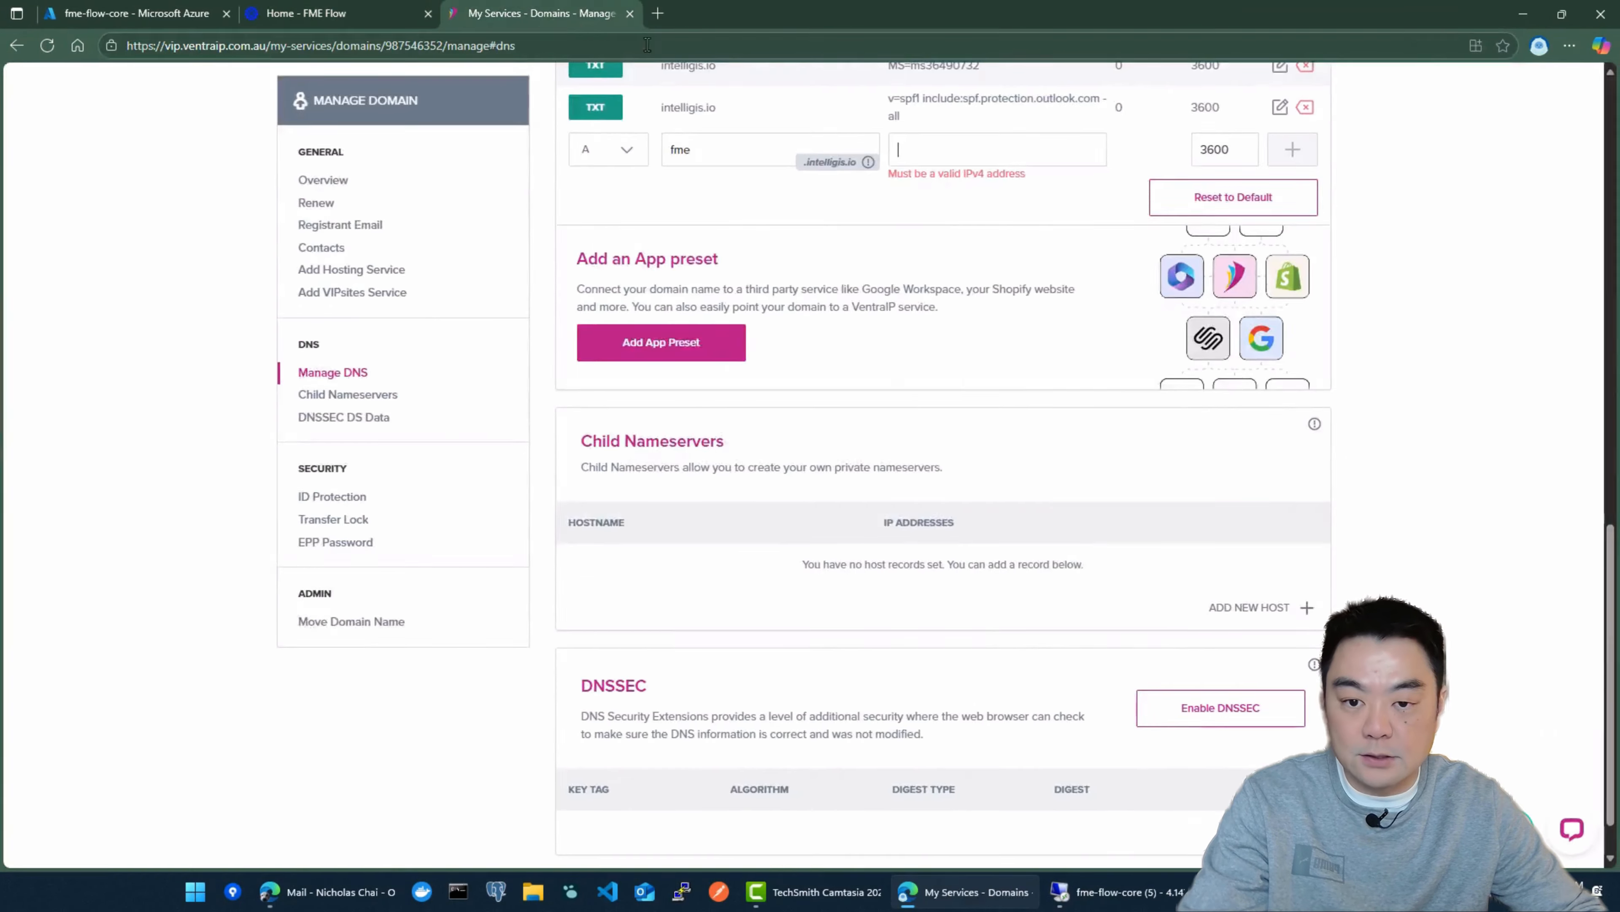
type("http://4.147.169.253")
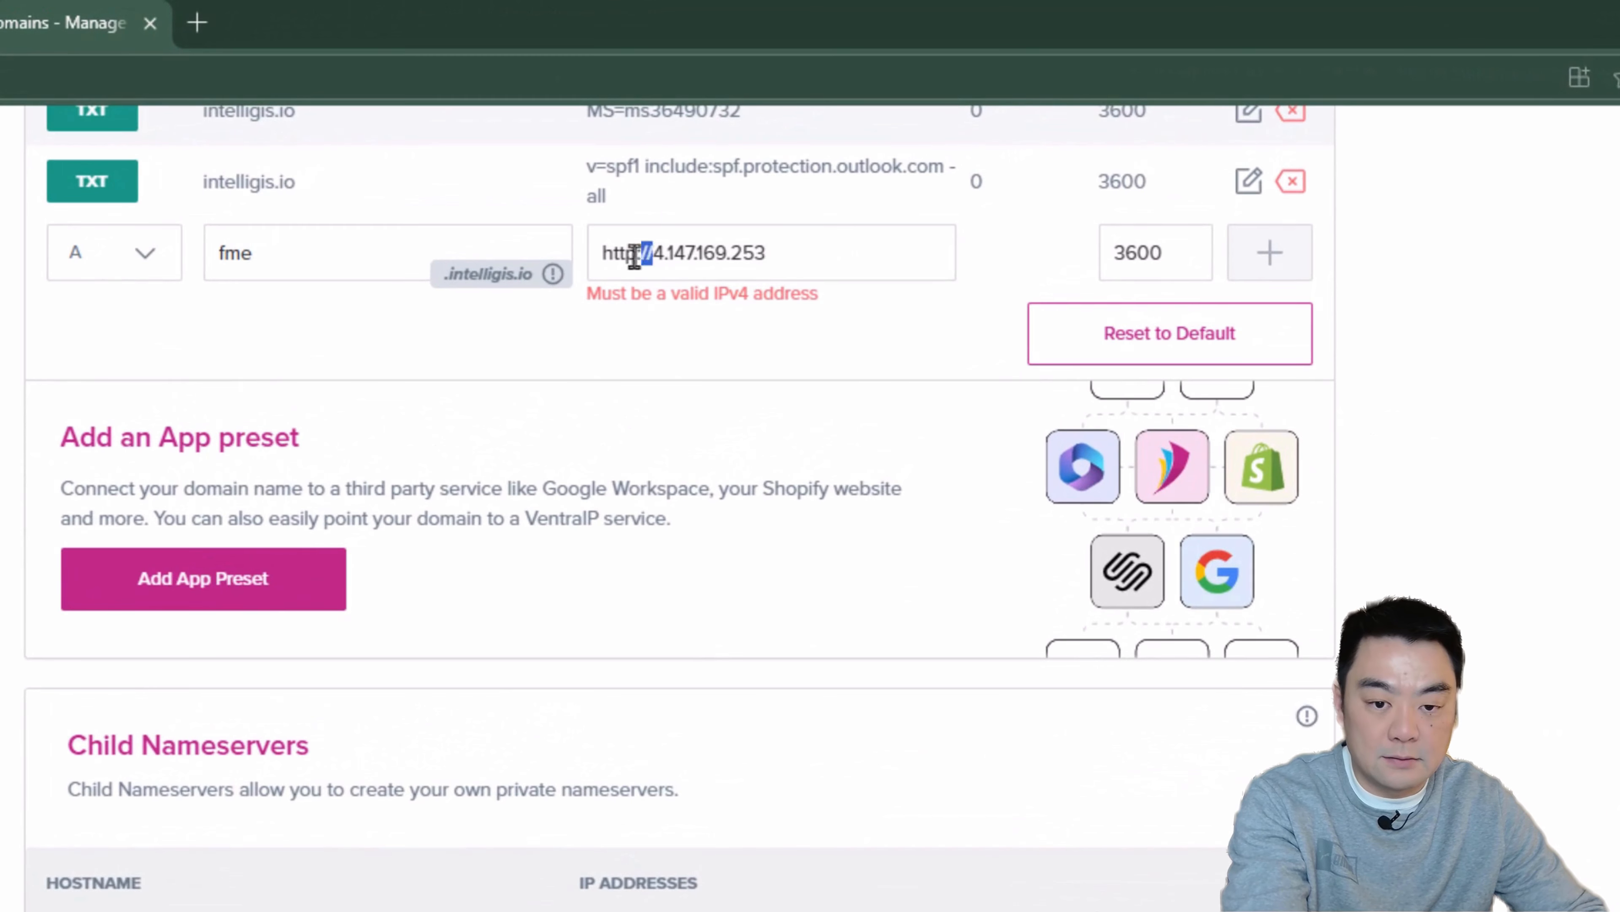
left_click_drag(635, 255, 603, 254)
key("BackSpace")
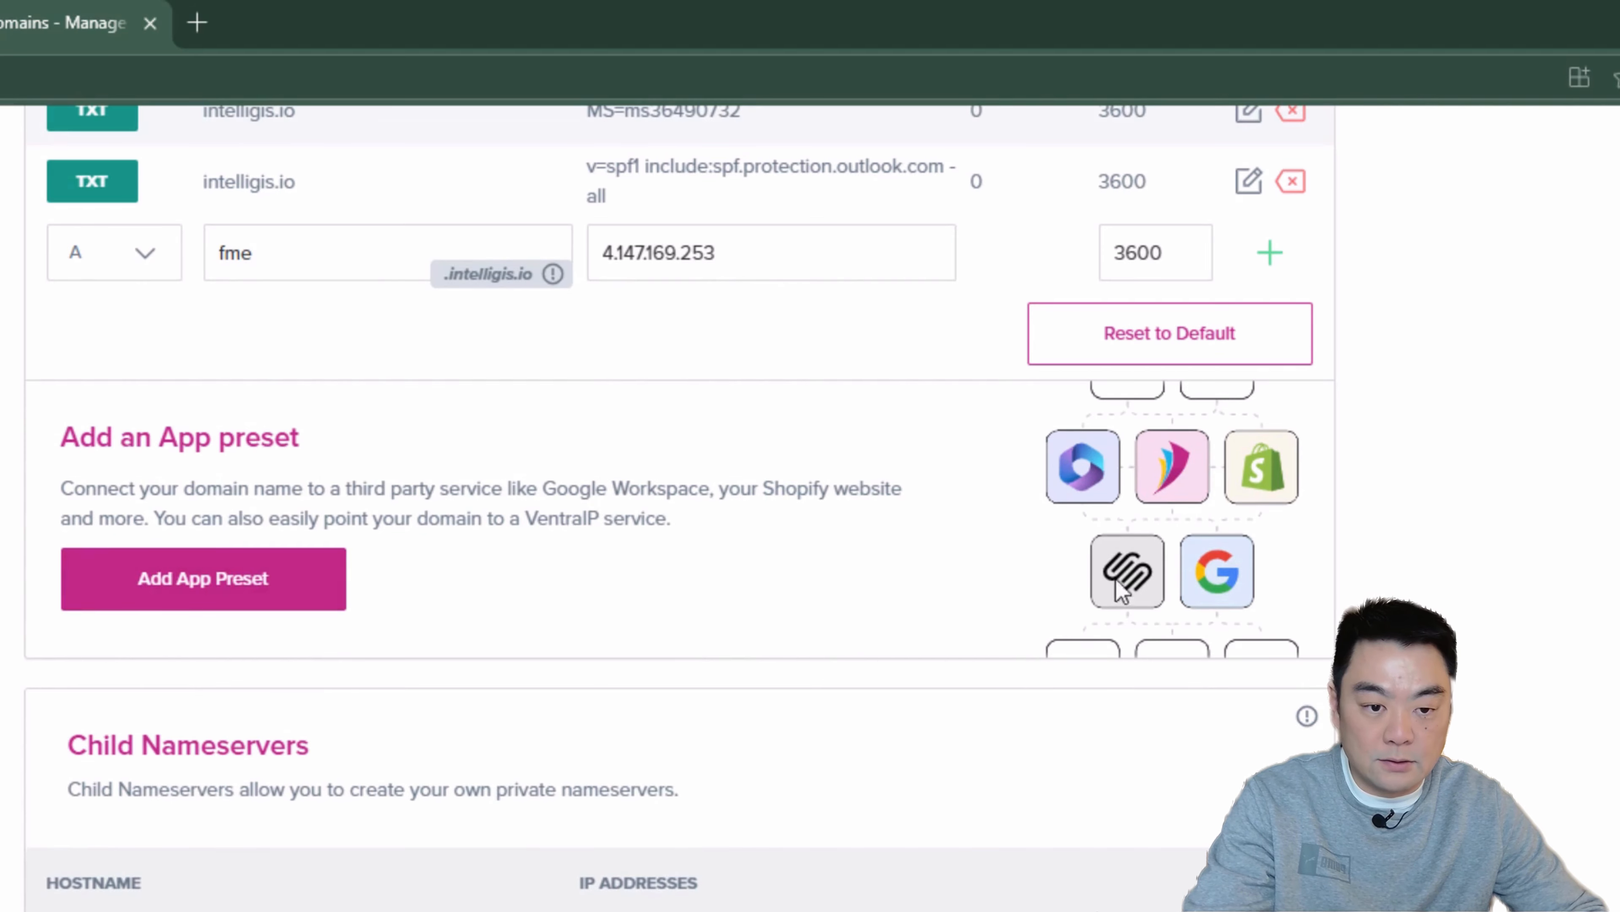
left_click(1270, 254)
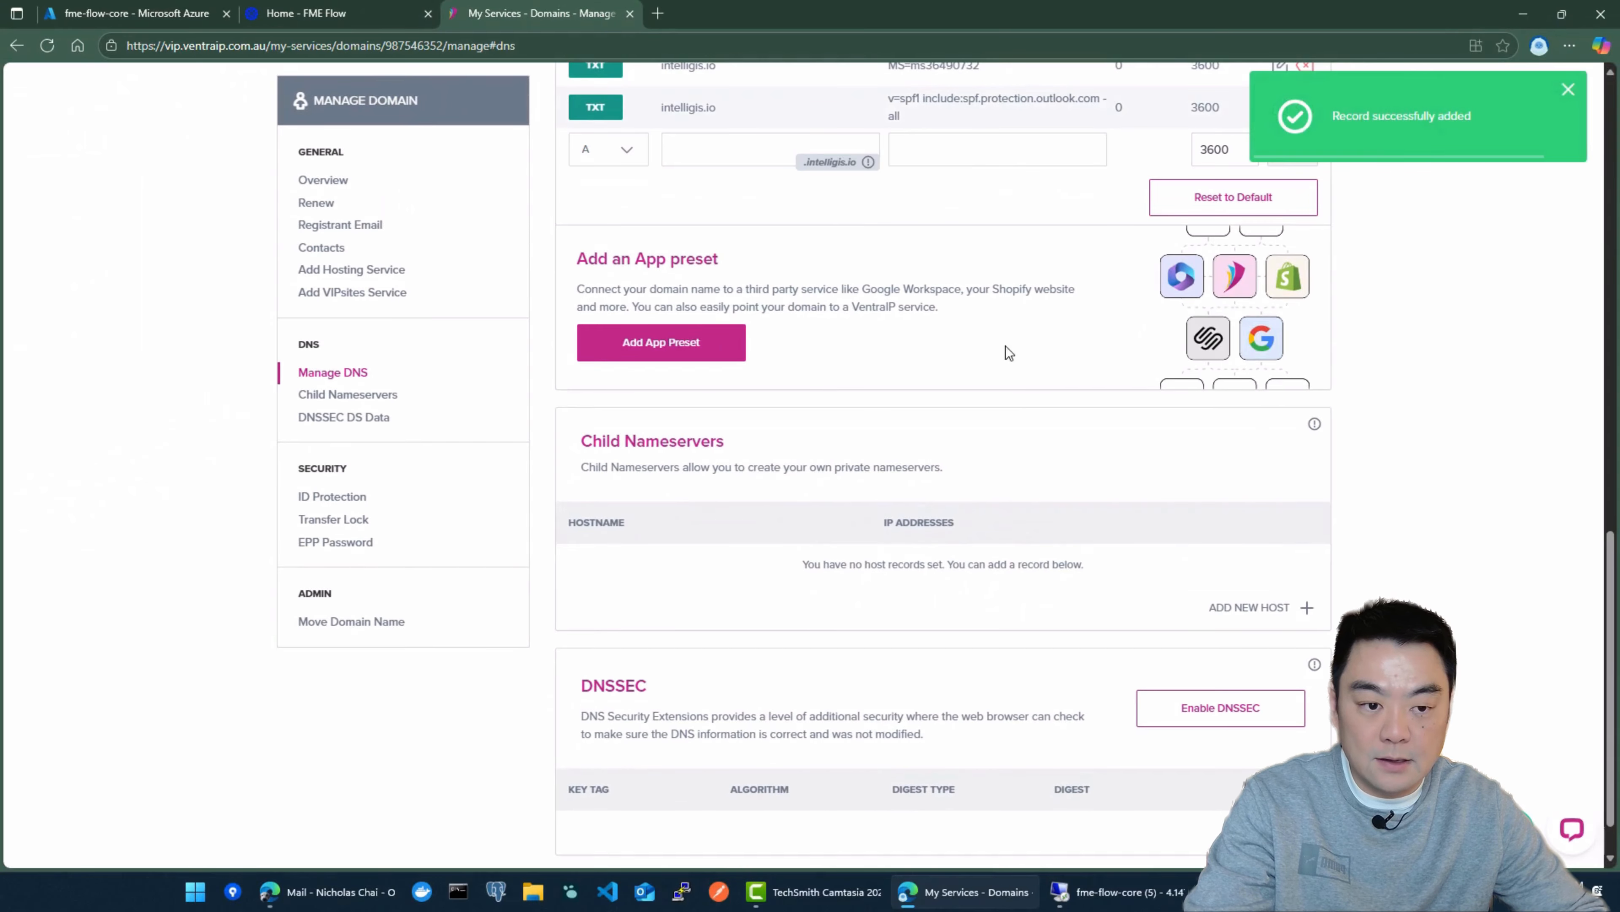
Step: Find the new A record in the DNS list and copy its hostname, fme.intelligis.io
scroll(877, 225, "up", 15)
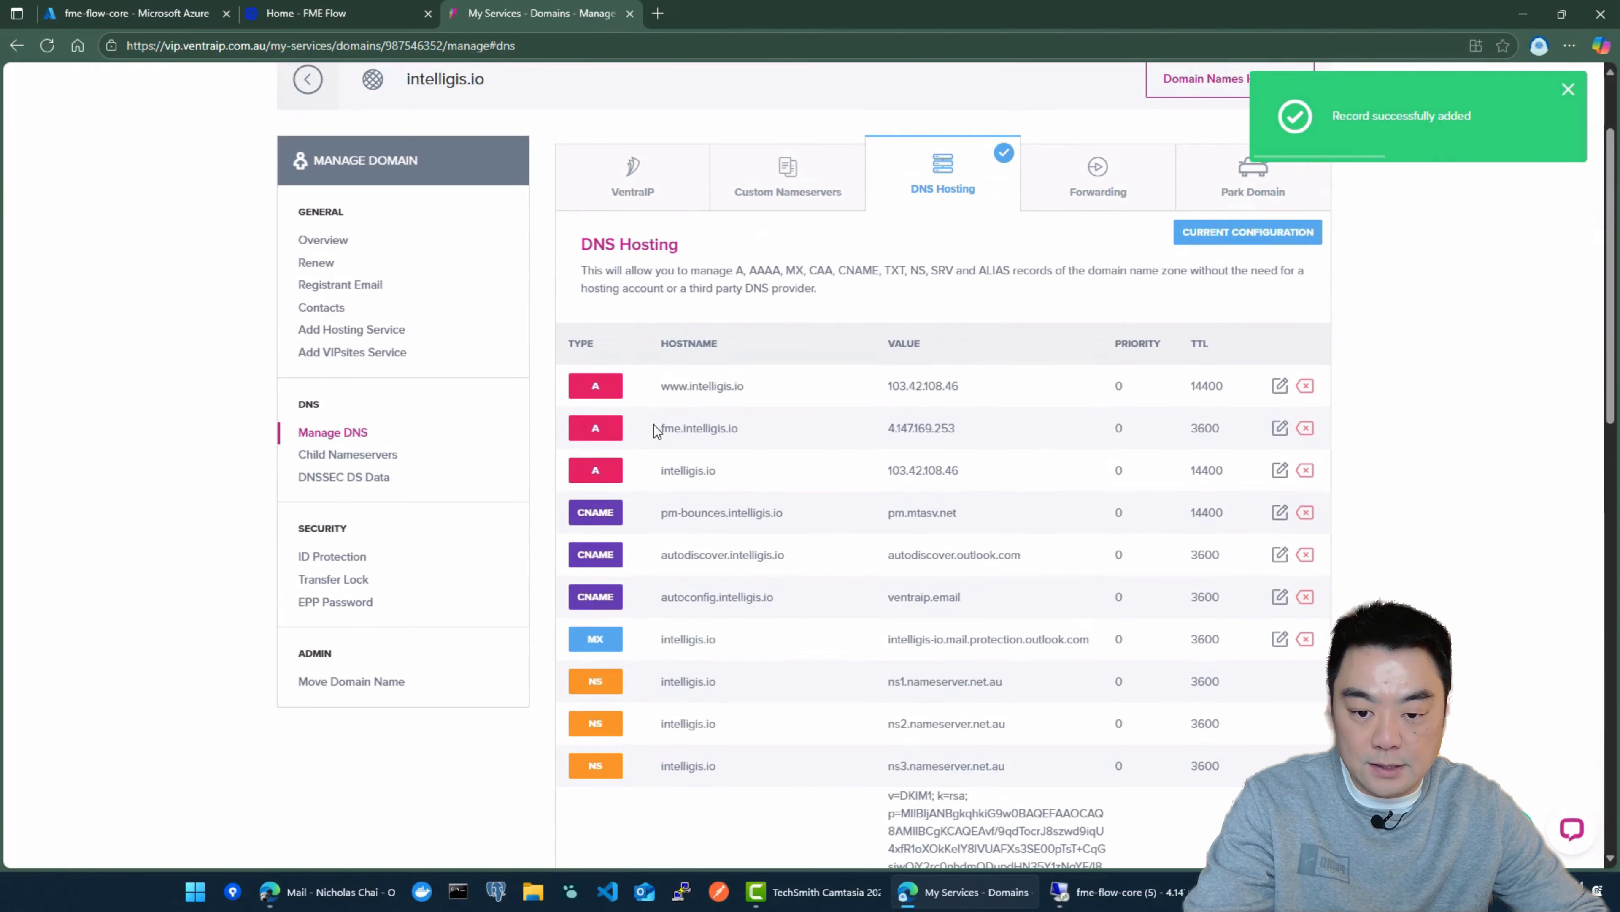
left_click(894, 449)
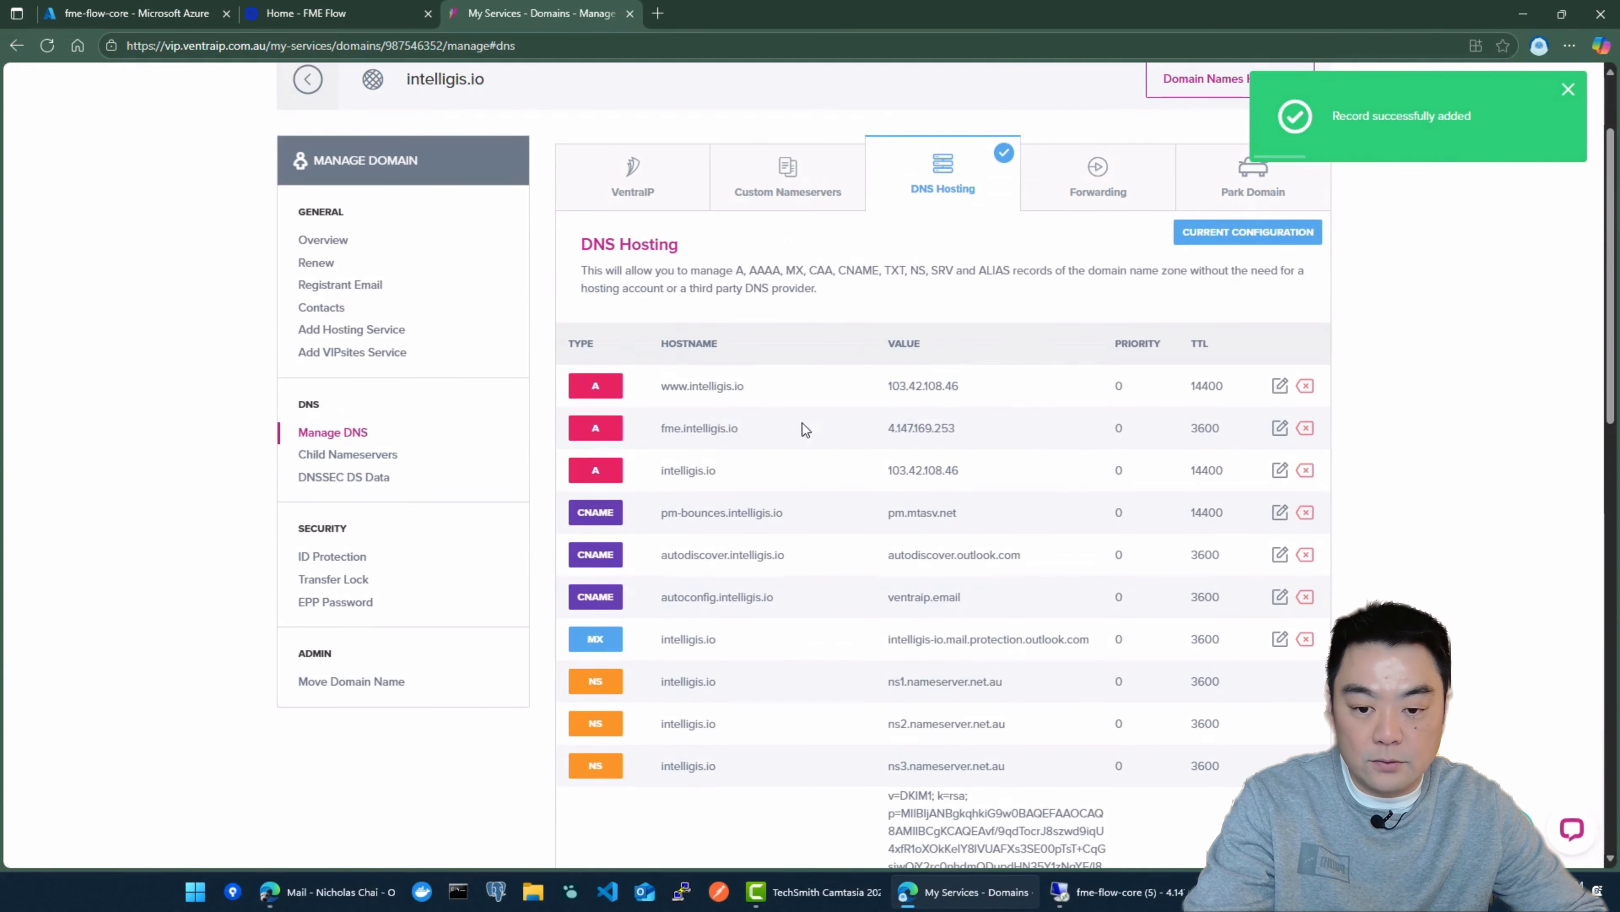
left_click_drag(739, 433, 652, 434)
left_click(803, 441)
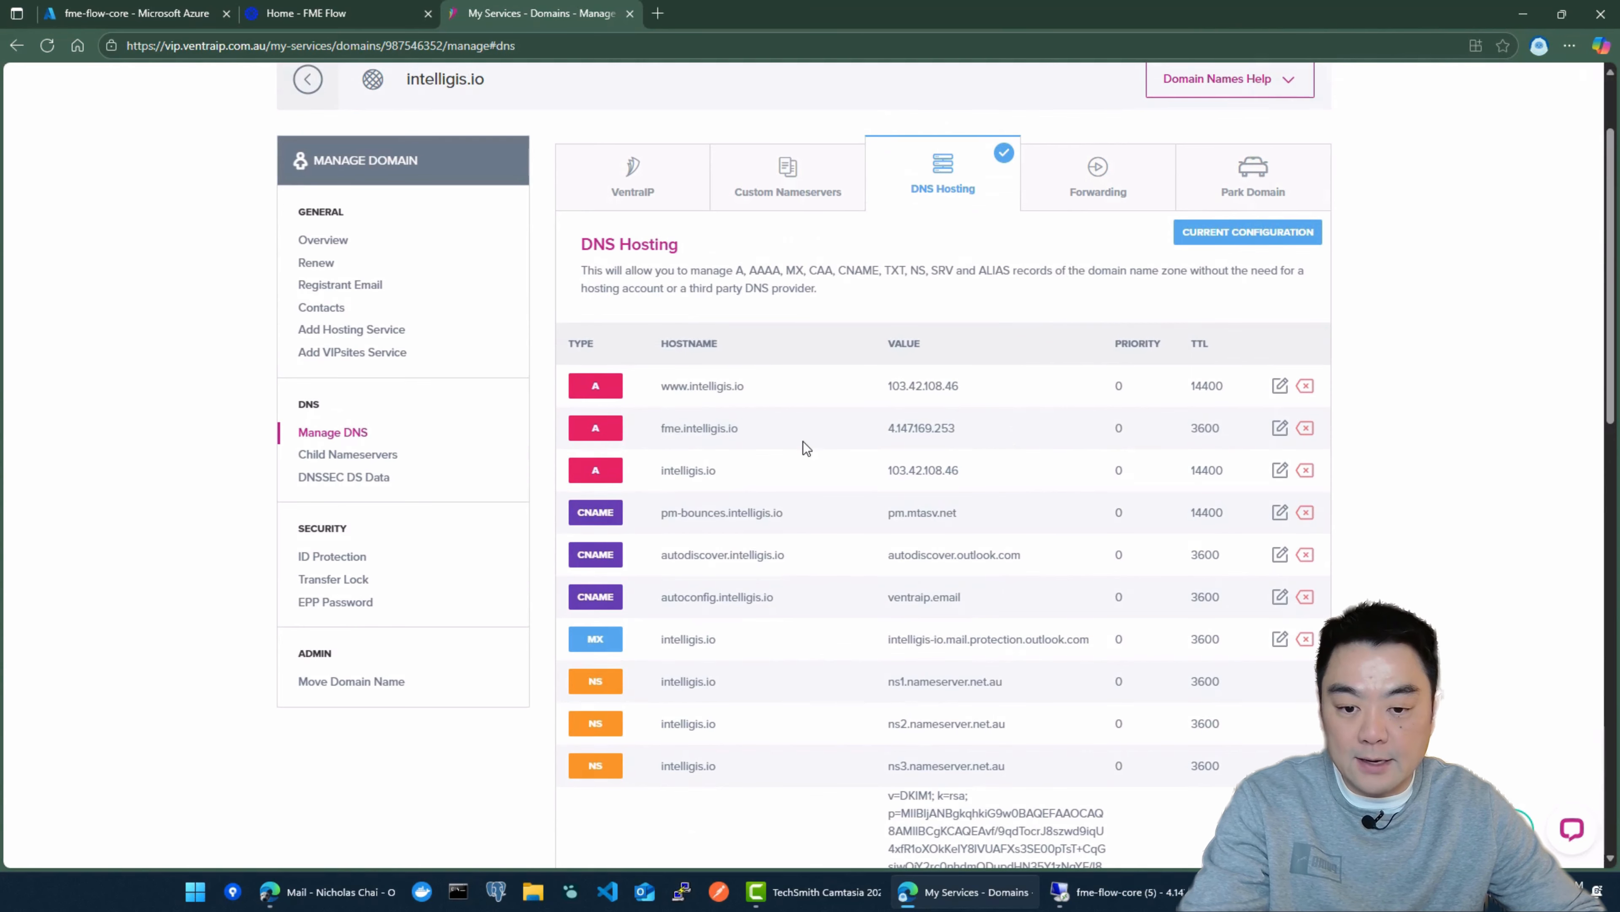
left_click_drag(741, 437, 656, 434)
left_click(748, 431)
key("ctrl+c")
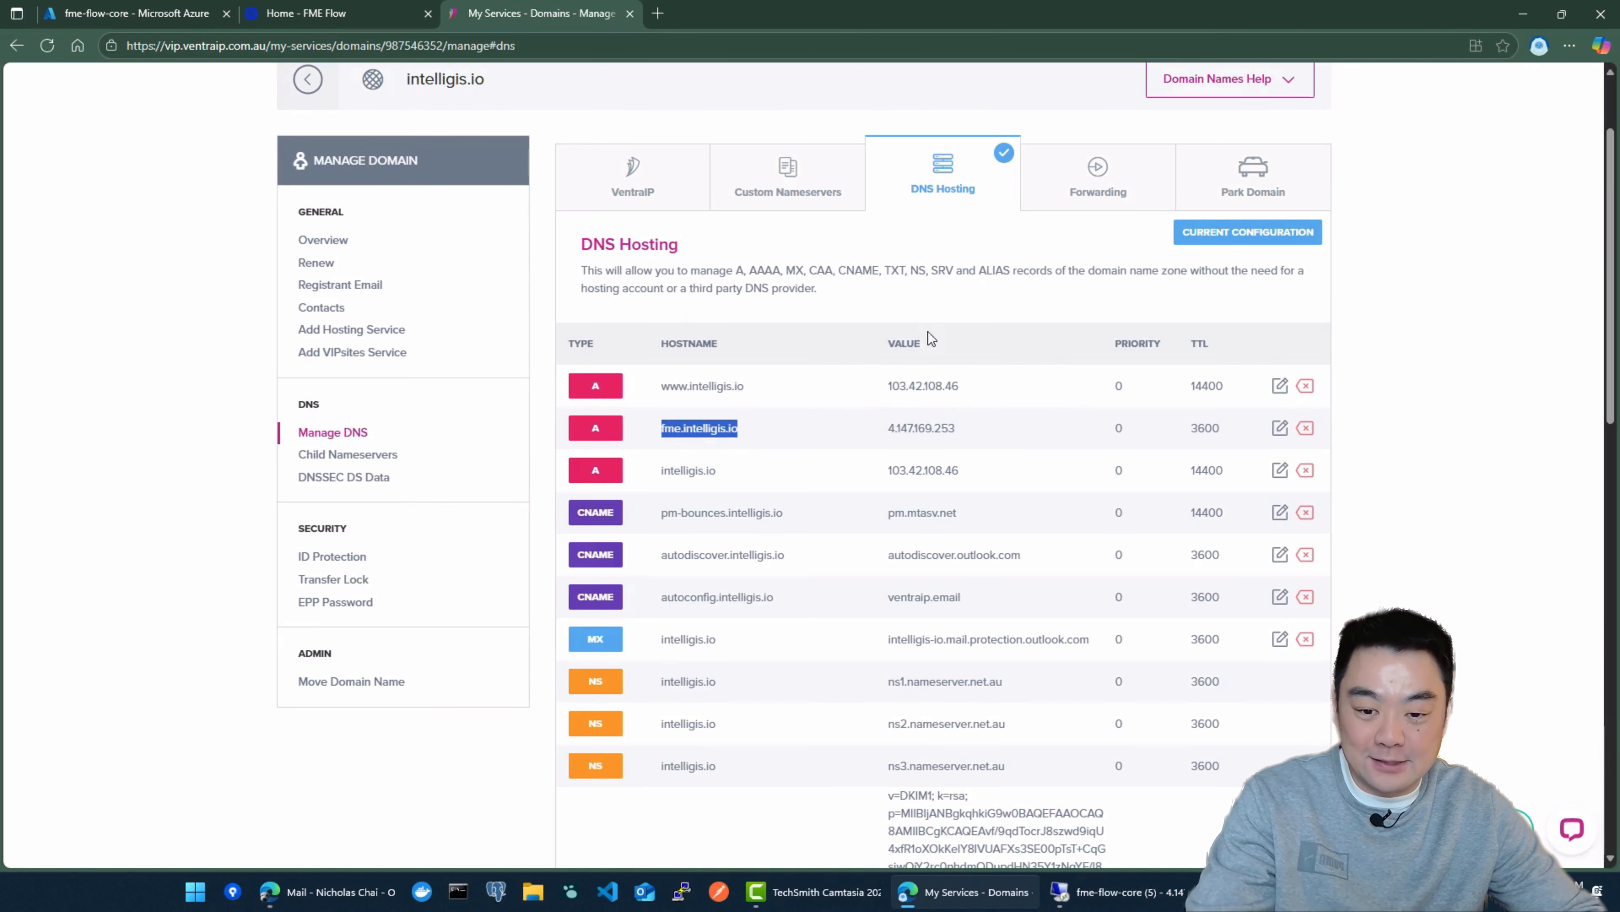
left_click(658, 13)
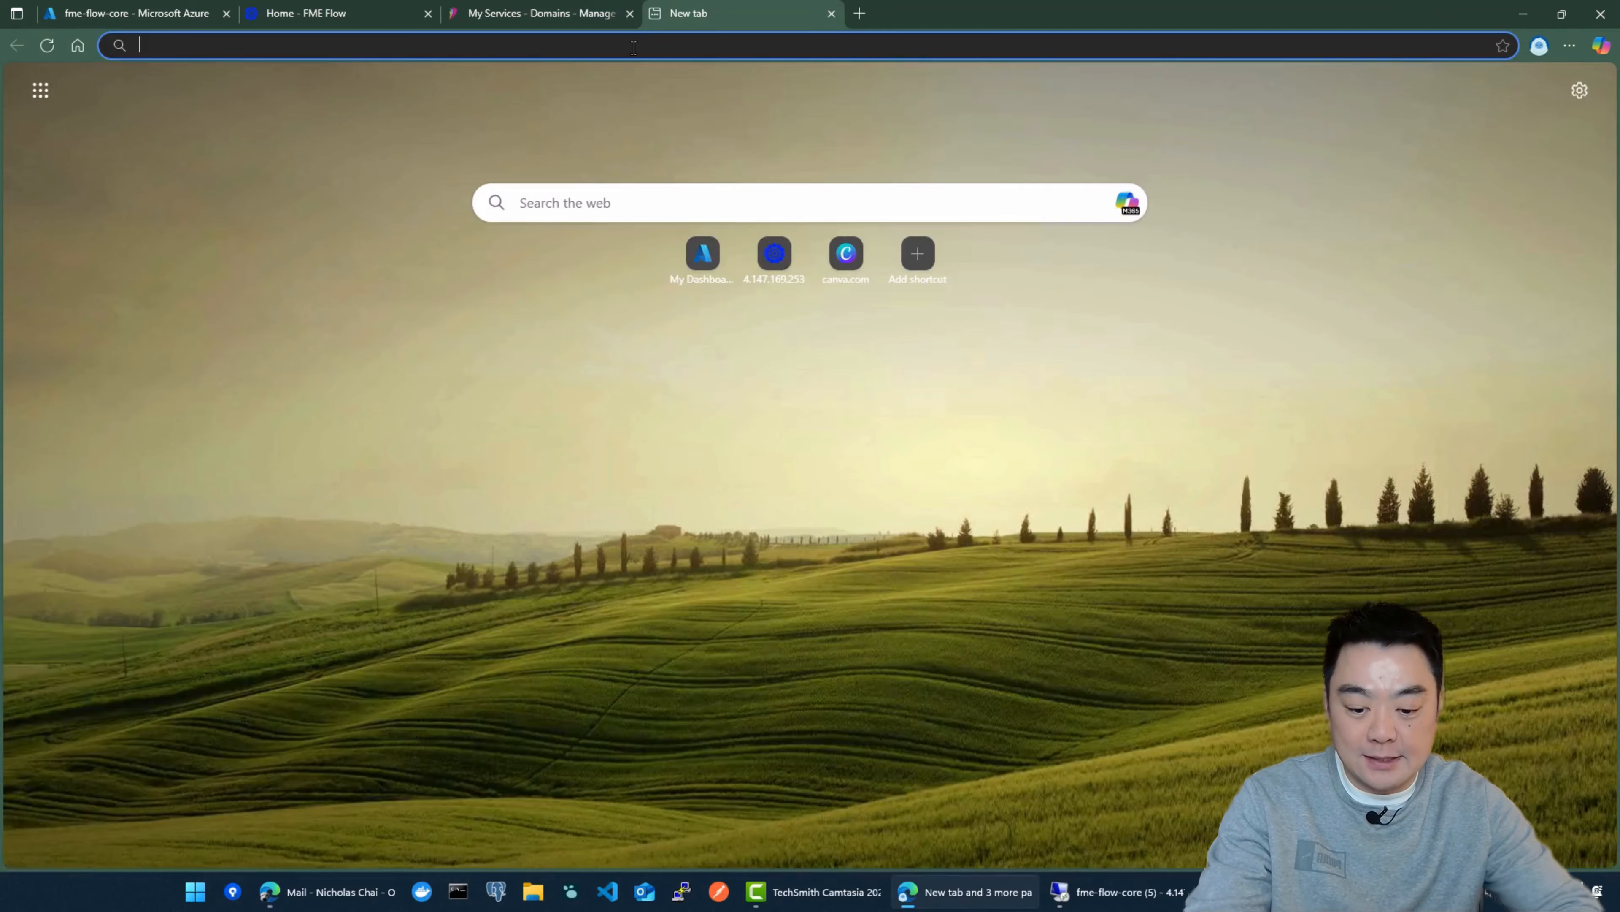
type("ht")
type("tp:")
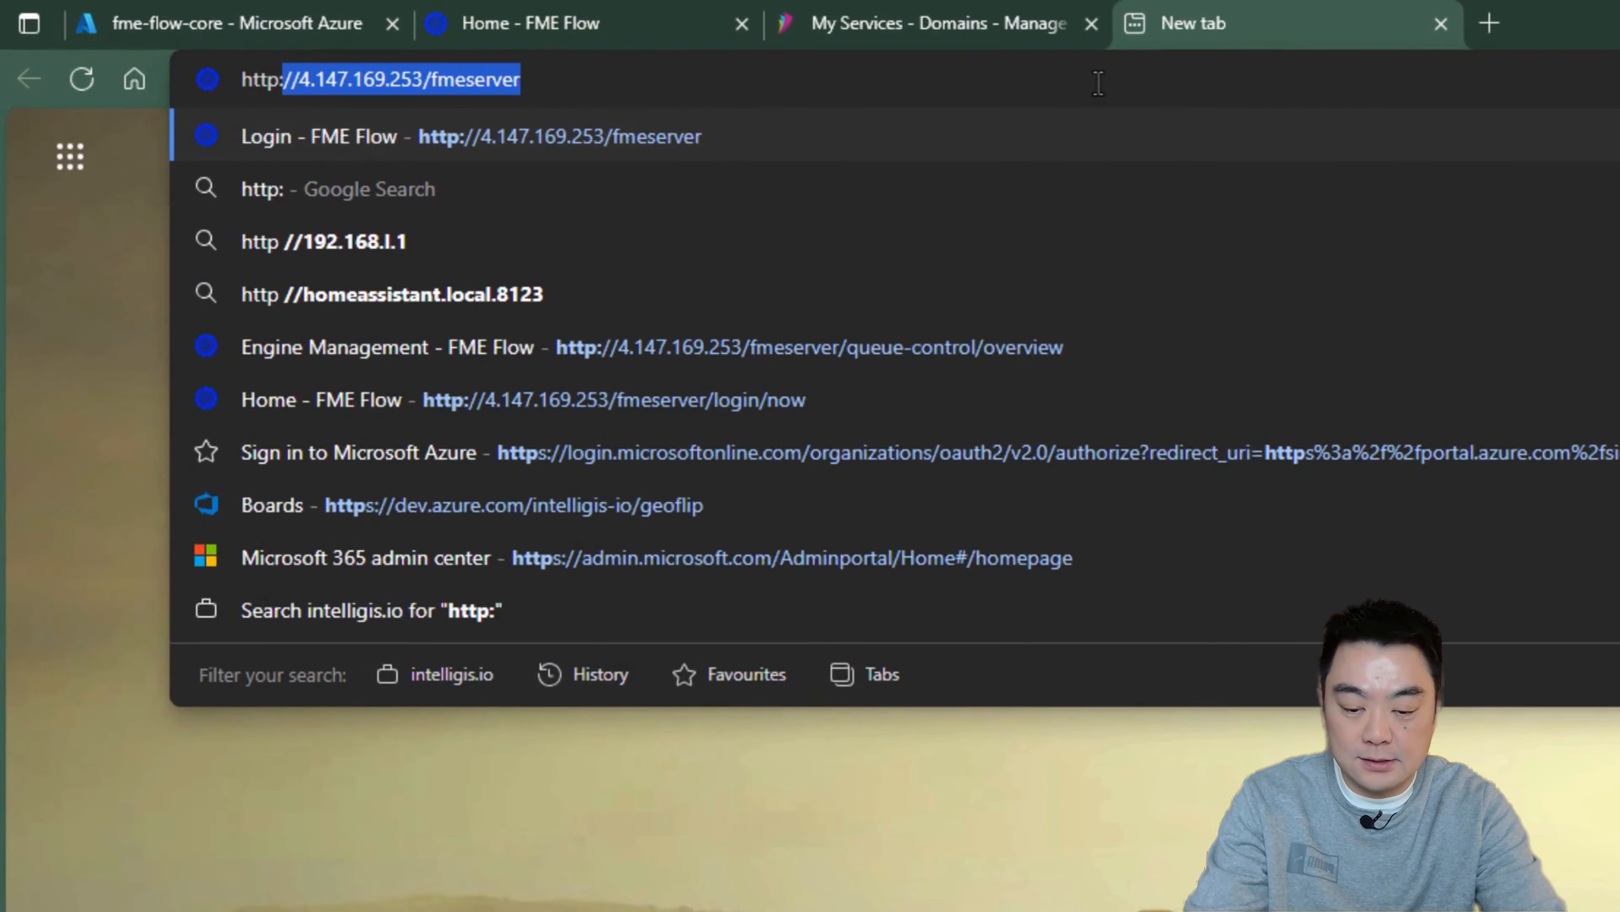
type("//")
key("ctrl+v")
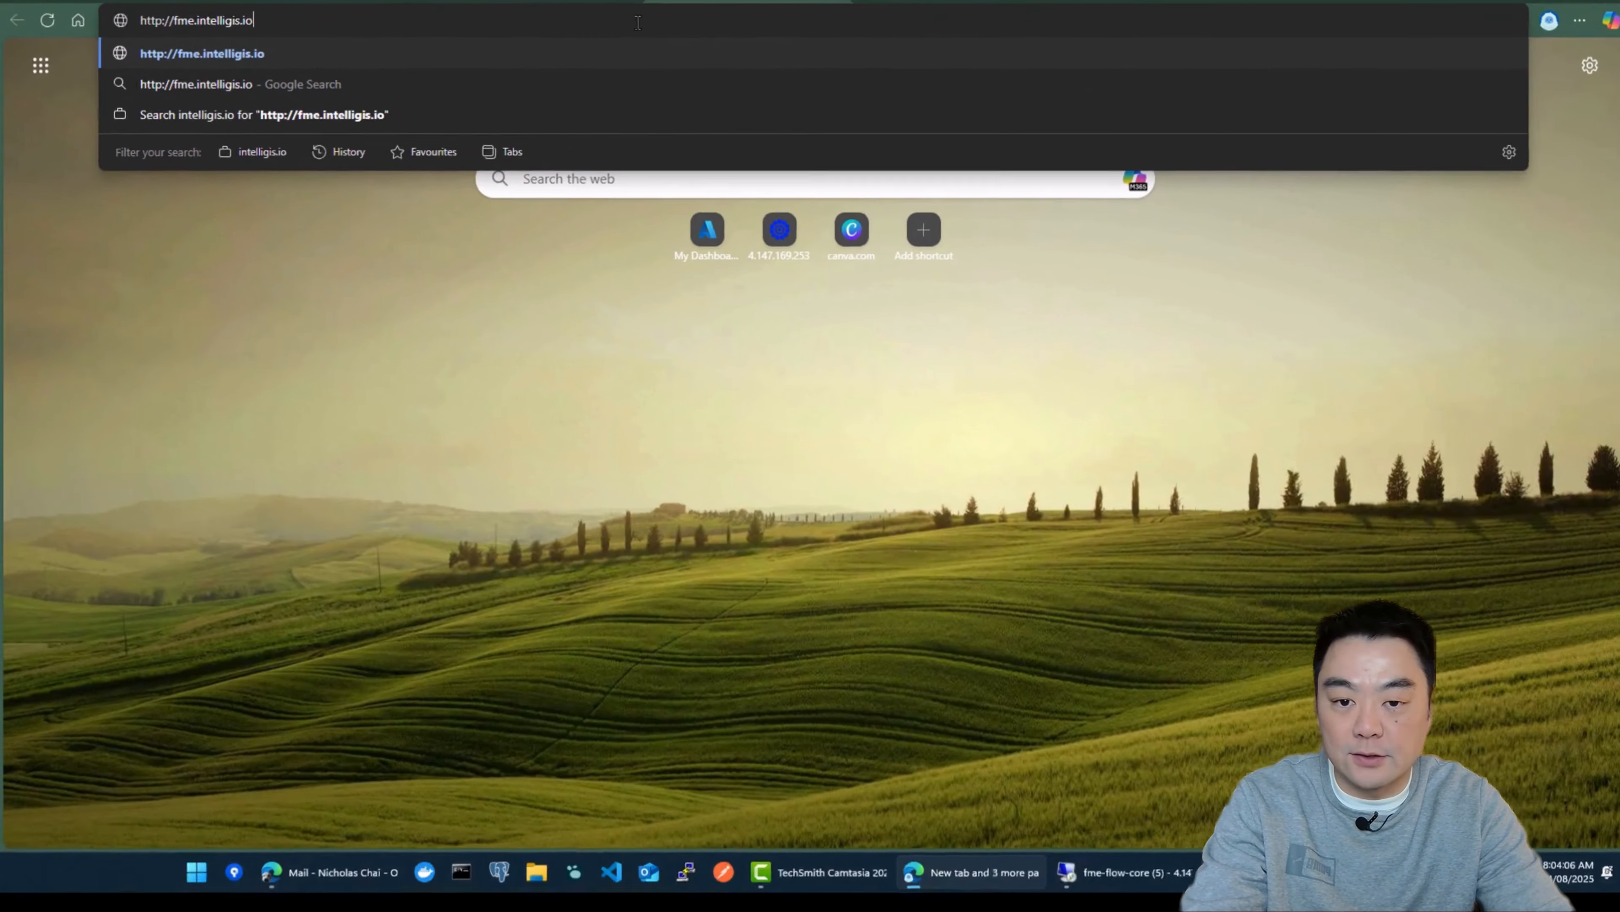
key("Return")
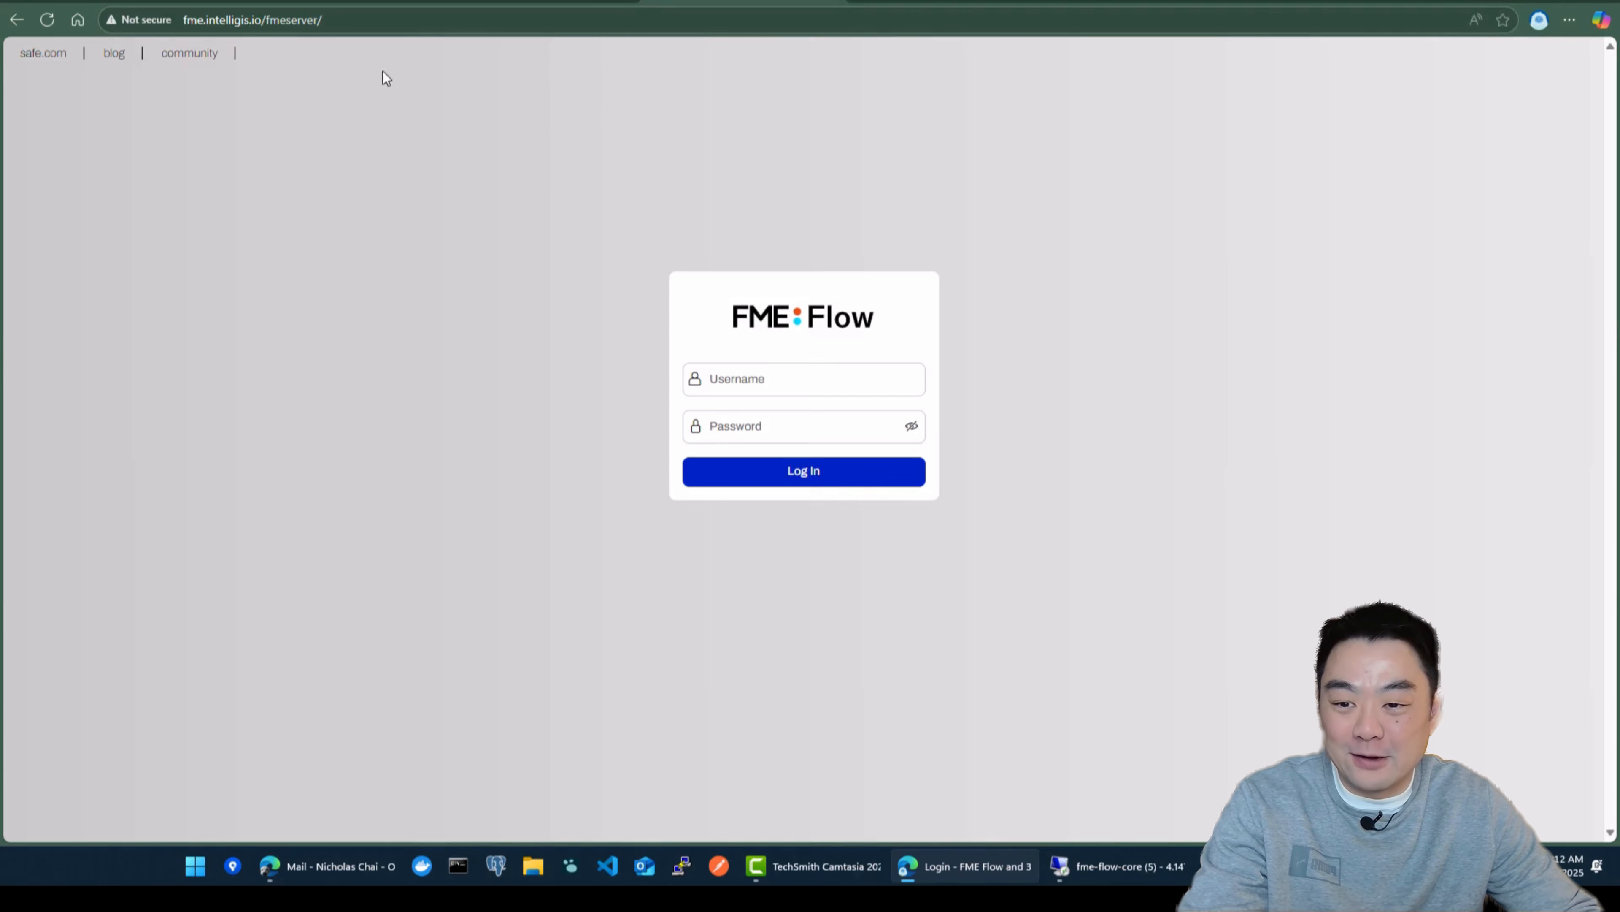
left_click(146, 24)
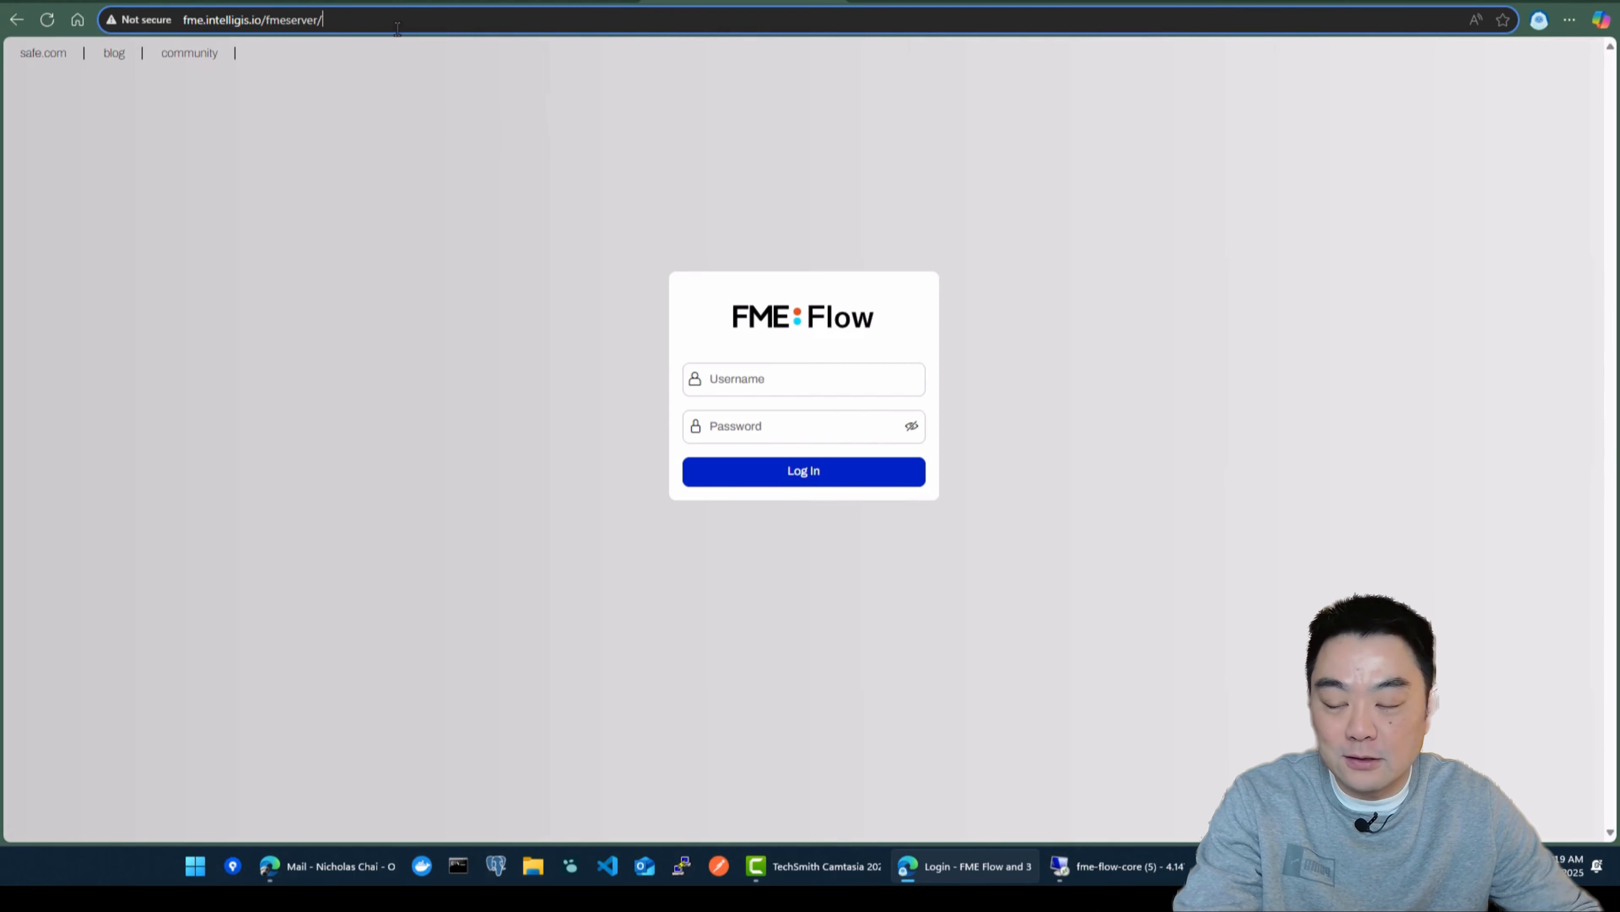
left_click(210, 18)
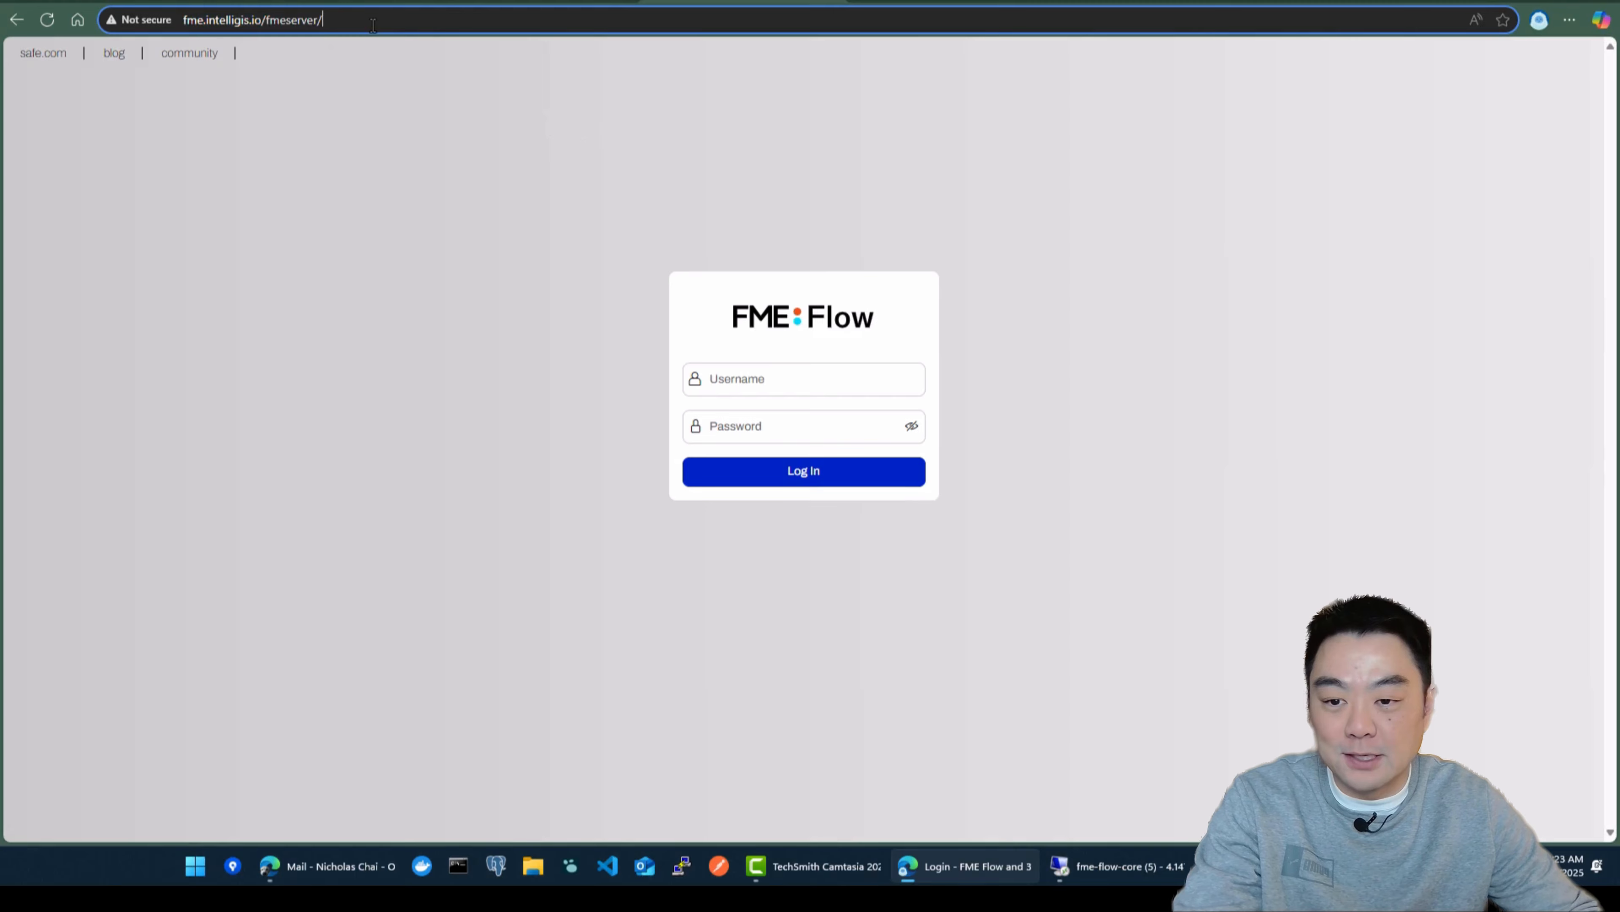
left_click(167, 19)
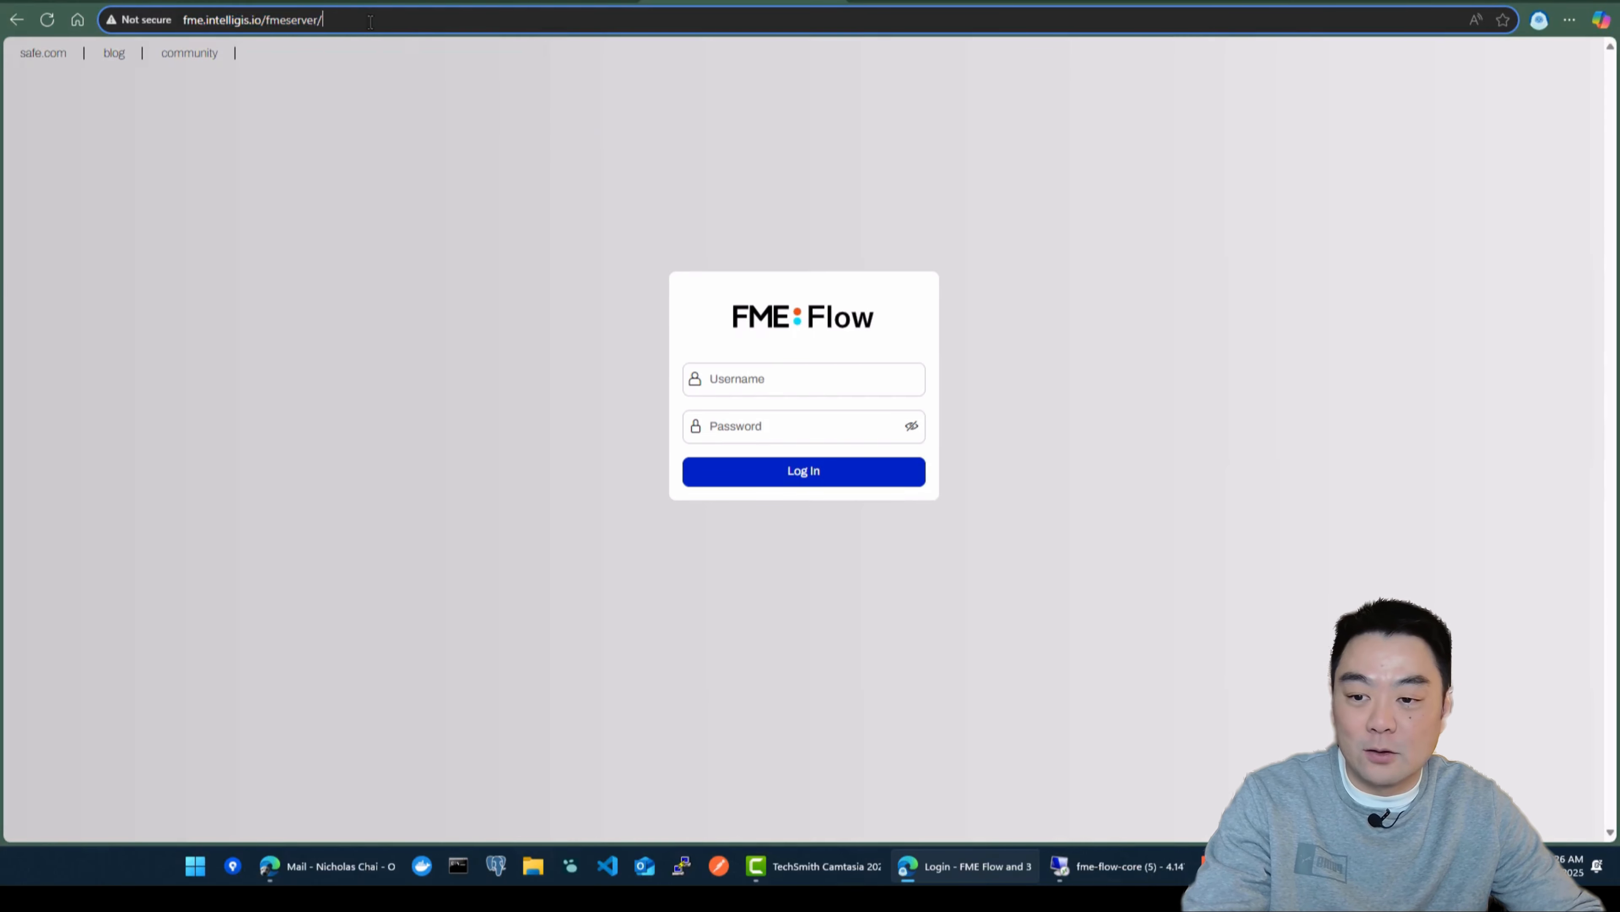
left_click(171, 19)
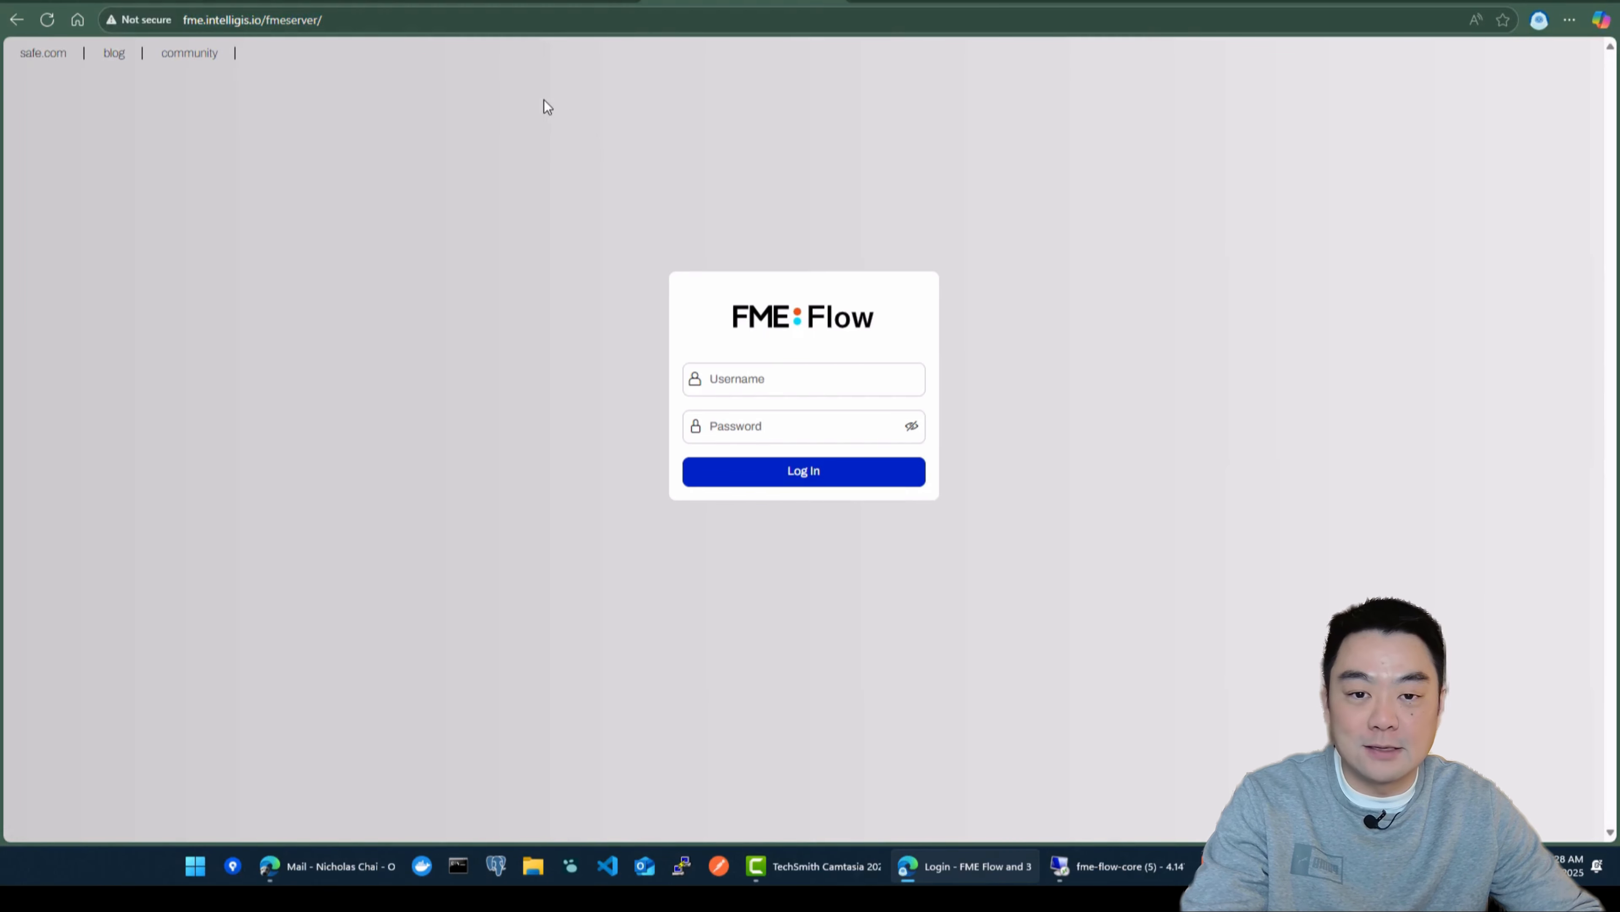
left_click(192, 20)
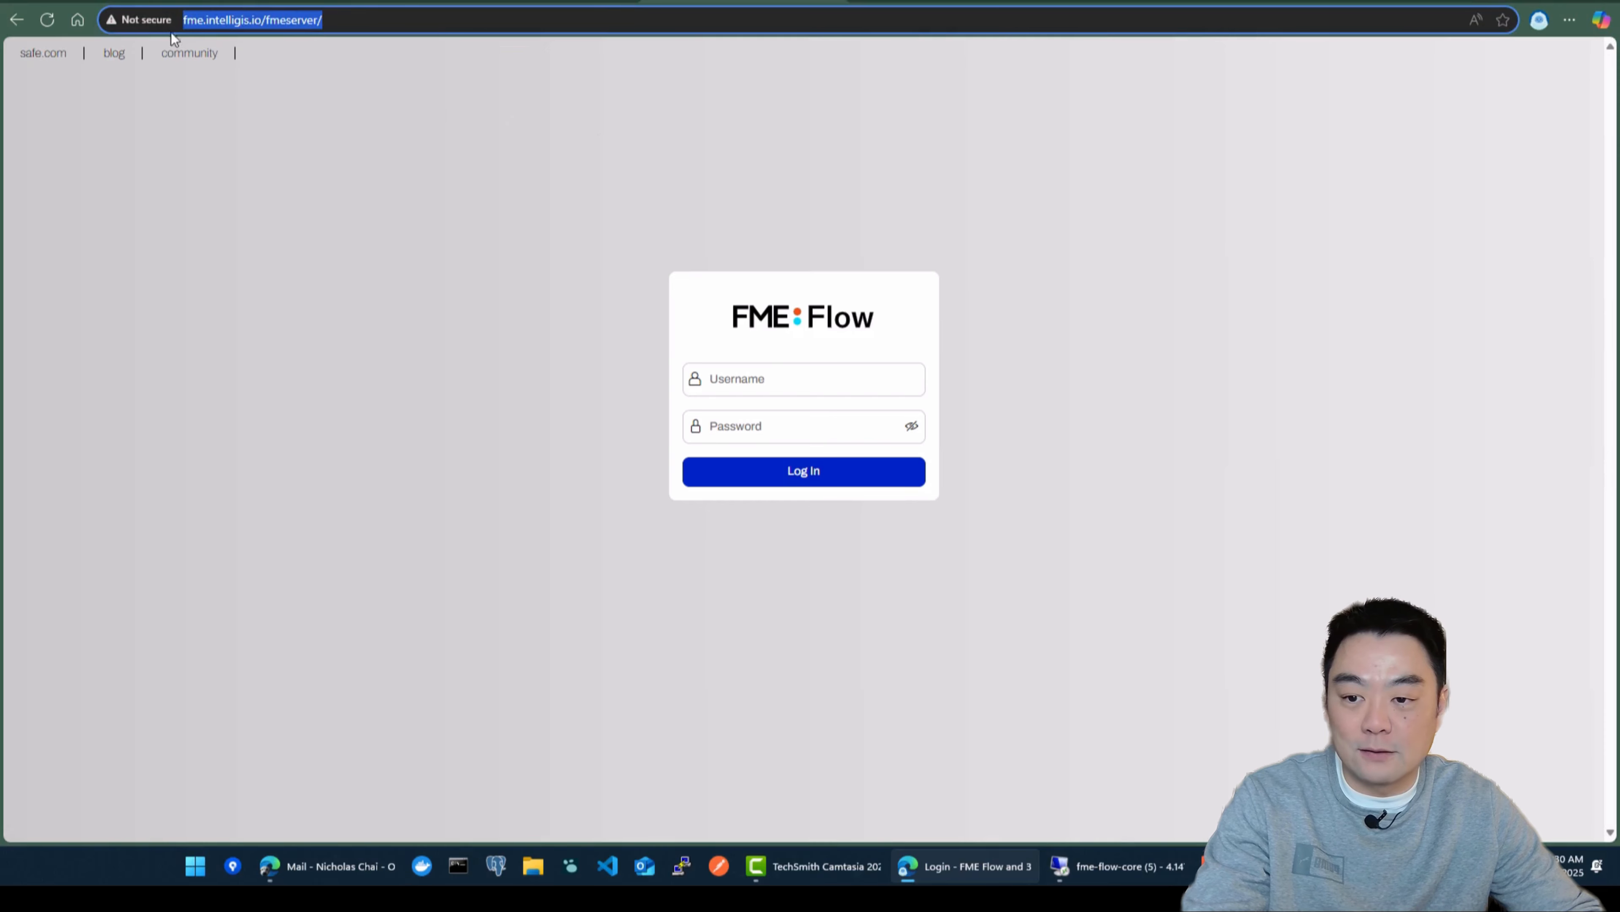
left_click(181, 20)
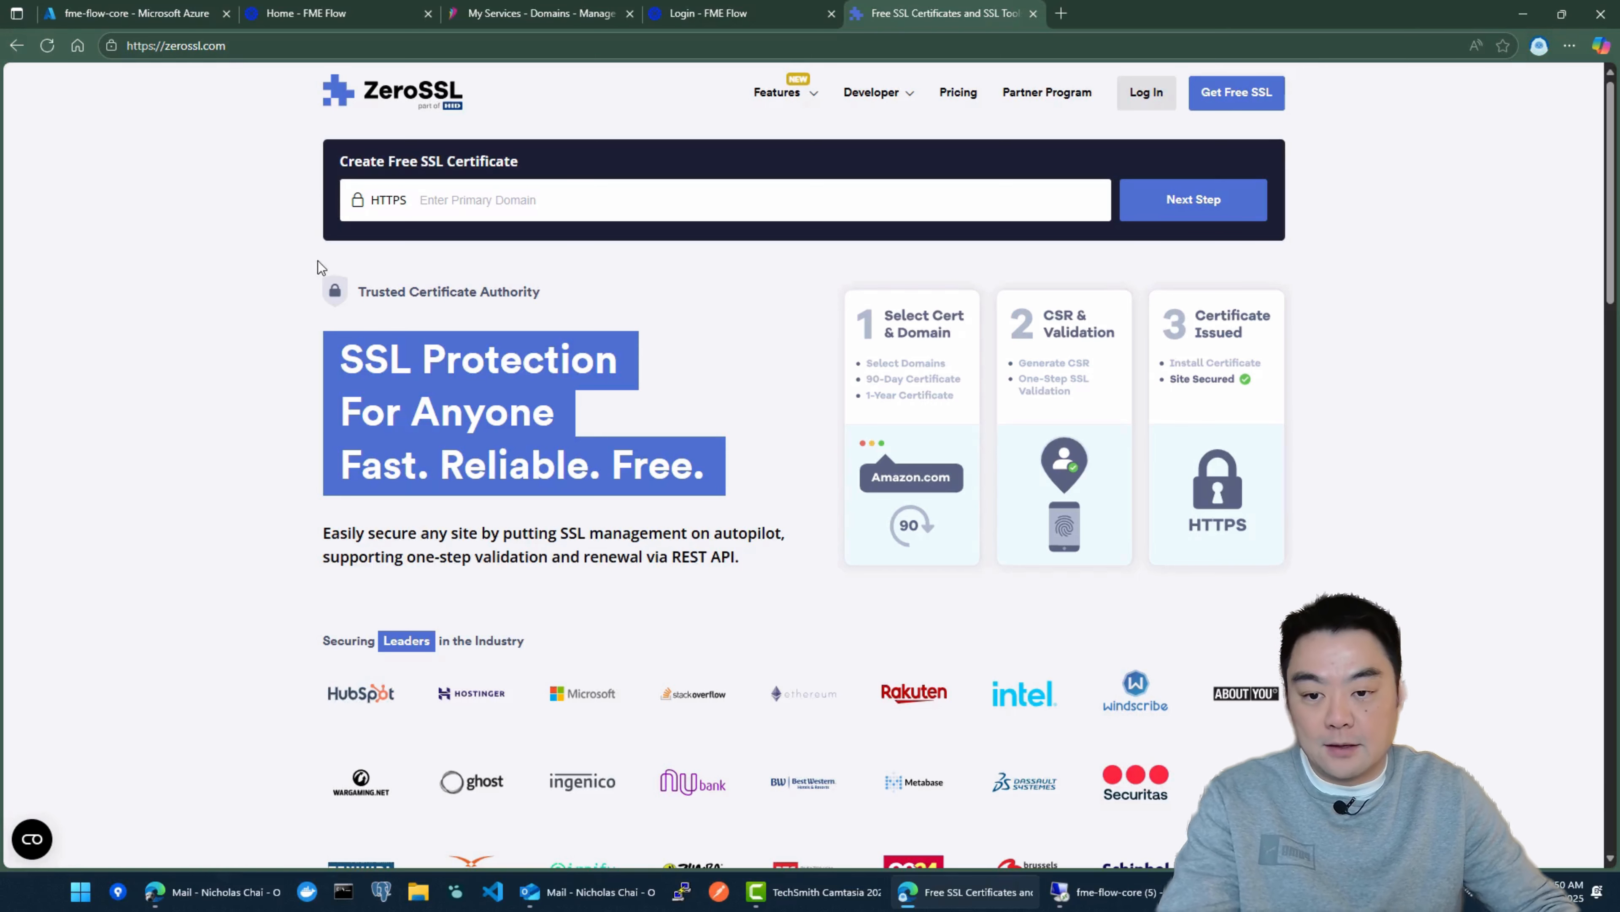
Step: Start a free SSL certificate with fme.intelligis.io as the primary domain and continue to the sign-up form
left_click(97, 46)
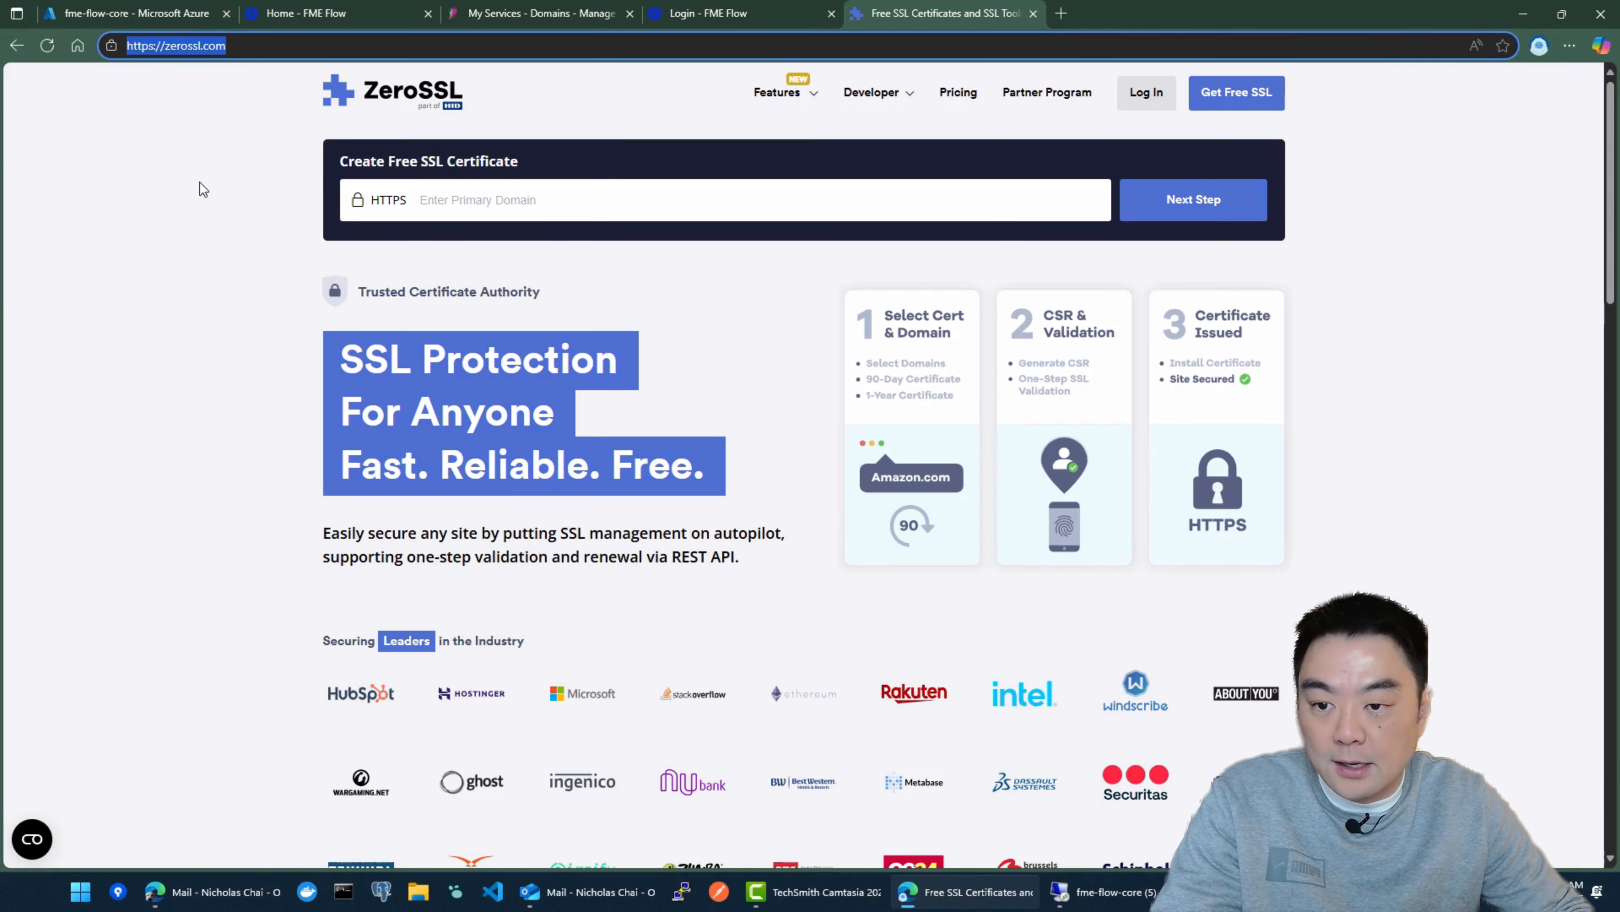
left_click(534, 200)
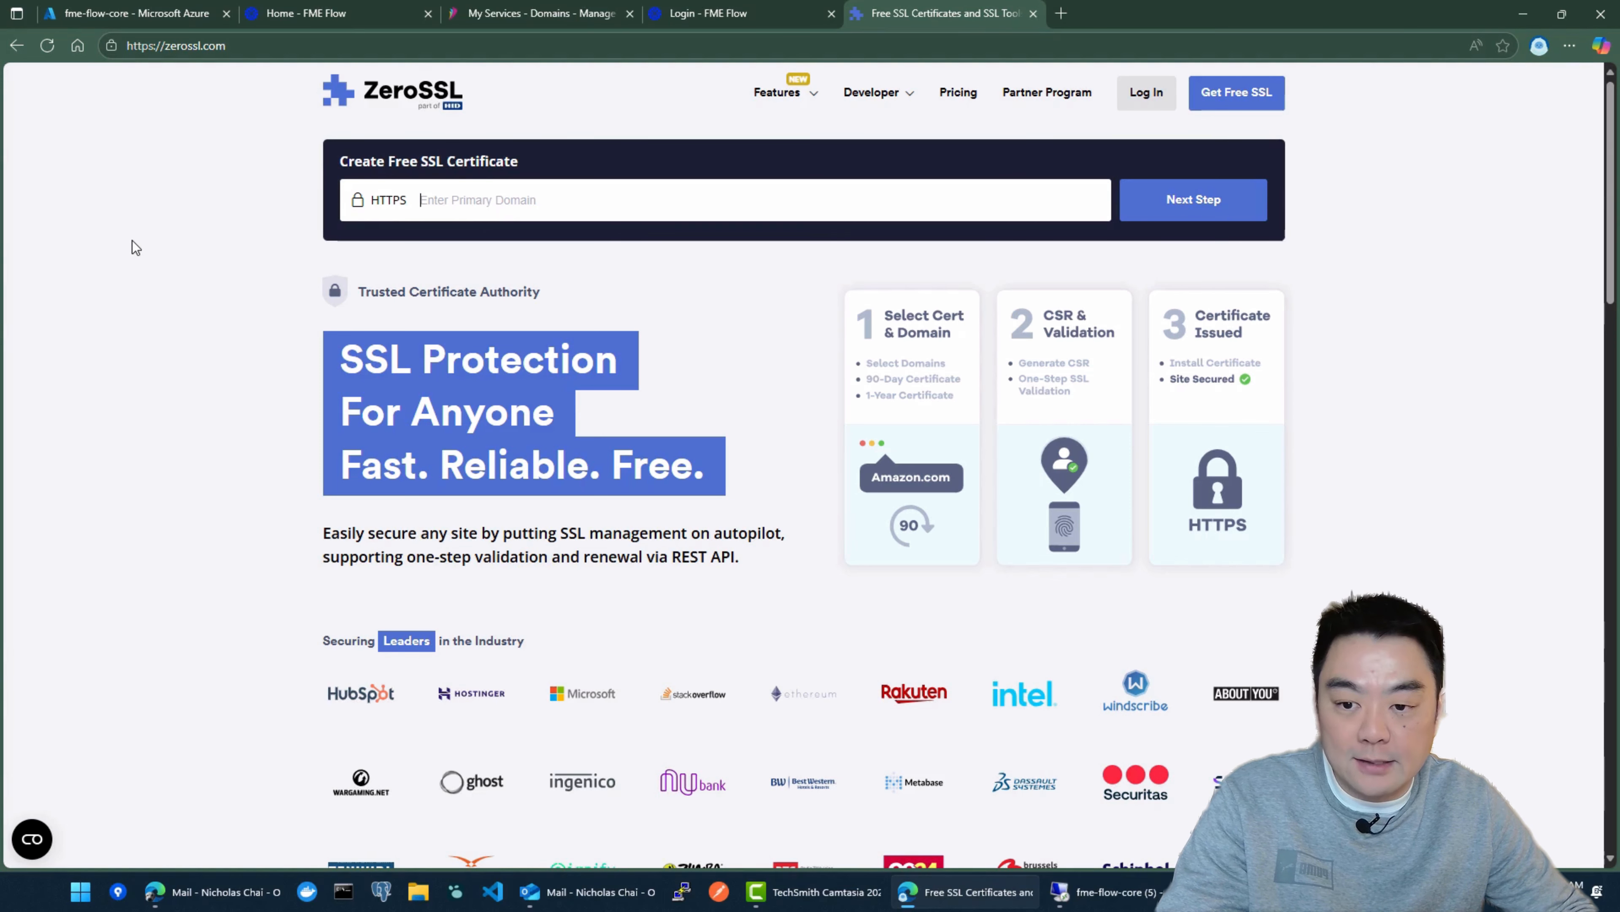
type("fme.")
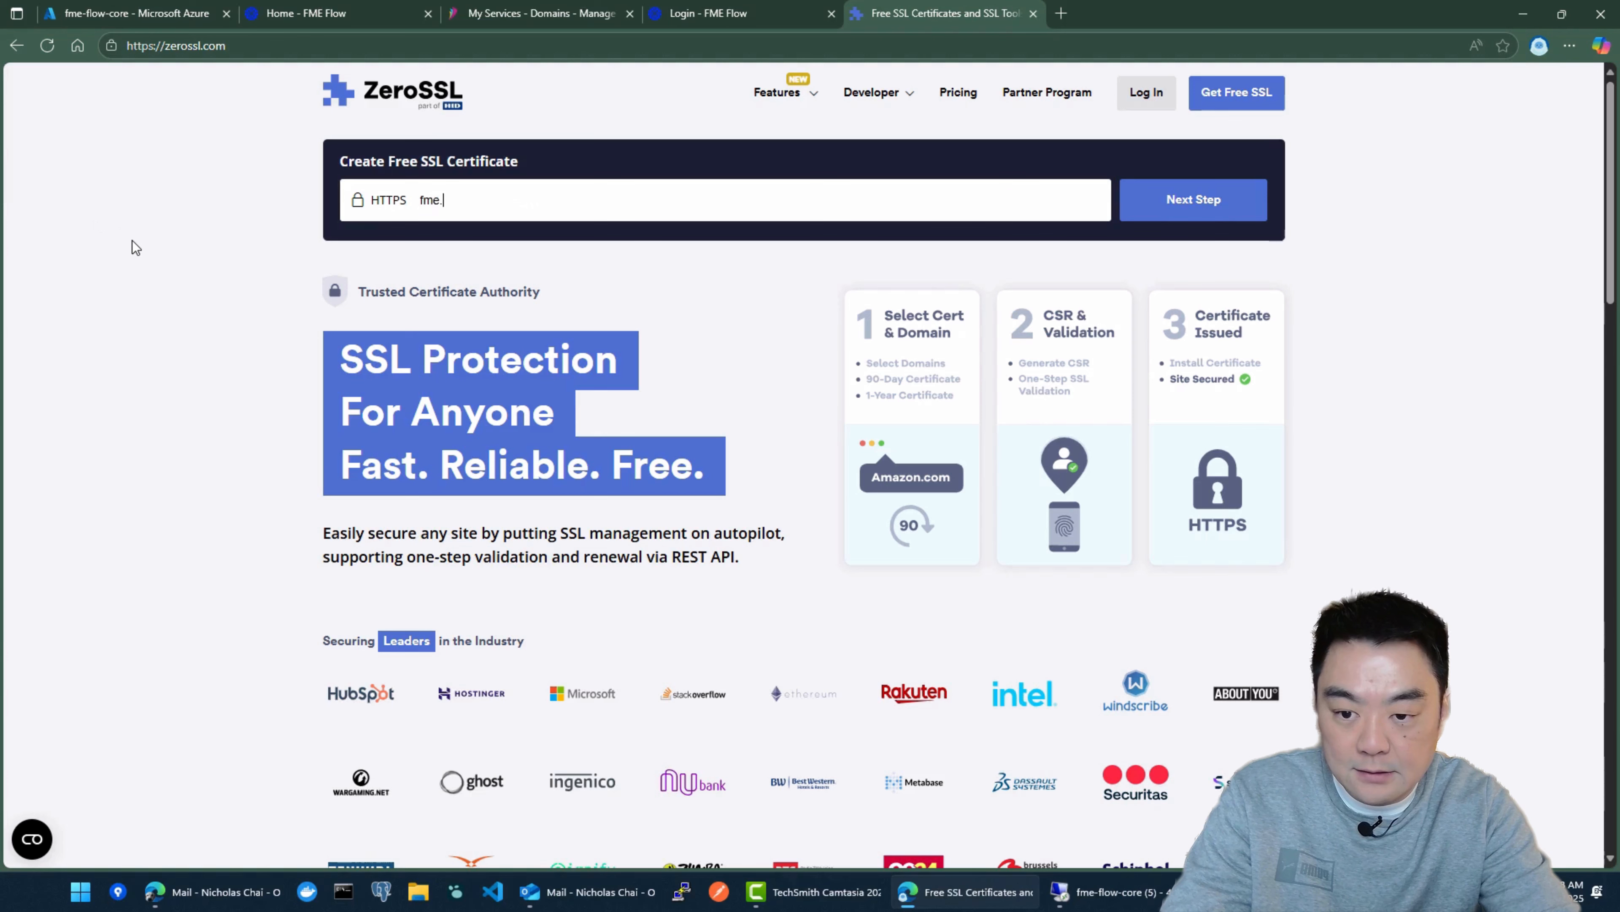
type("intelligi")
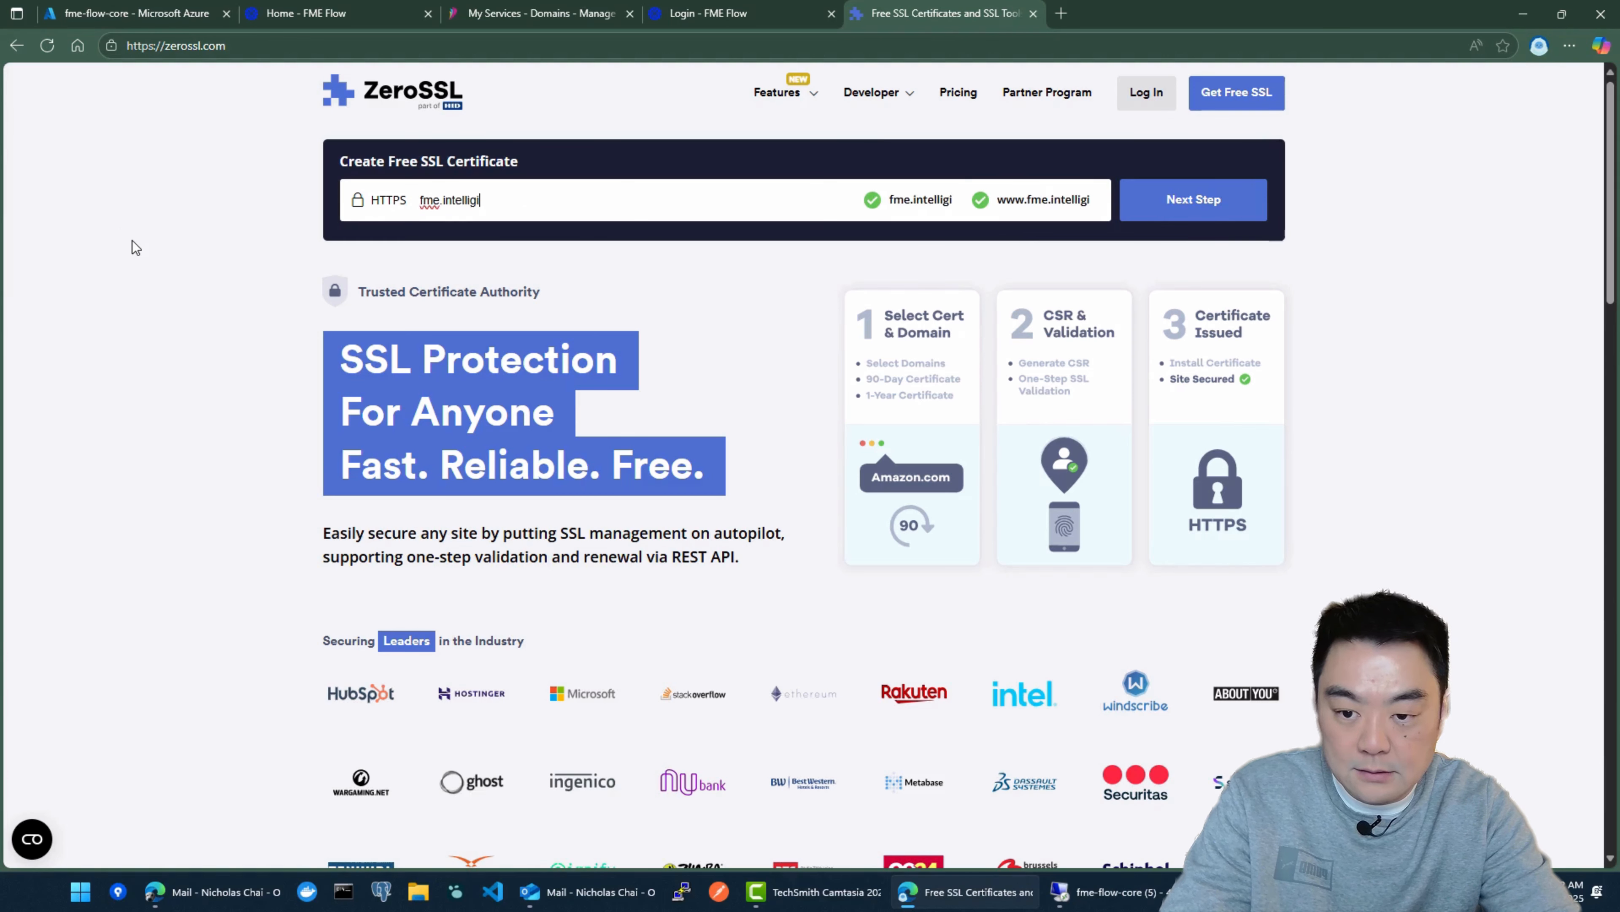
type("s.io")
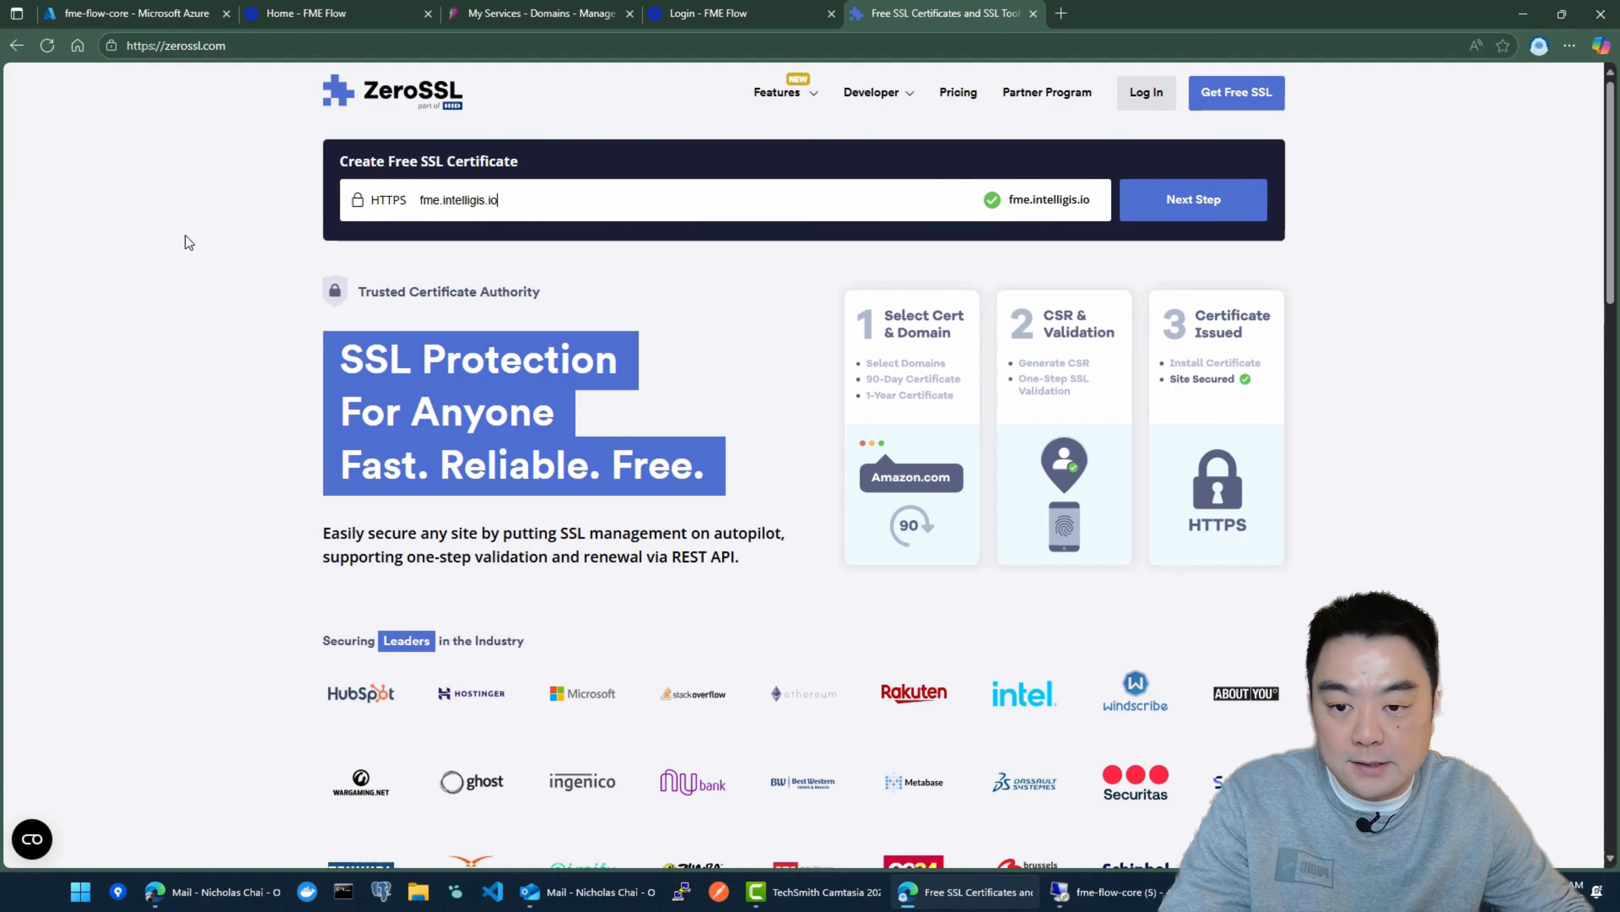
left_click(1174, 212)
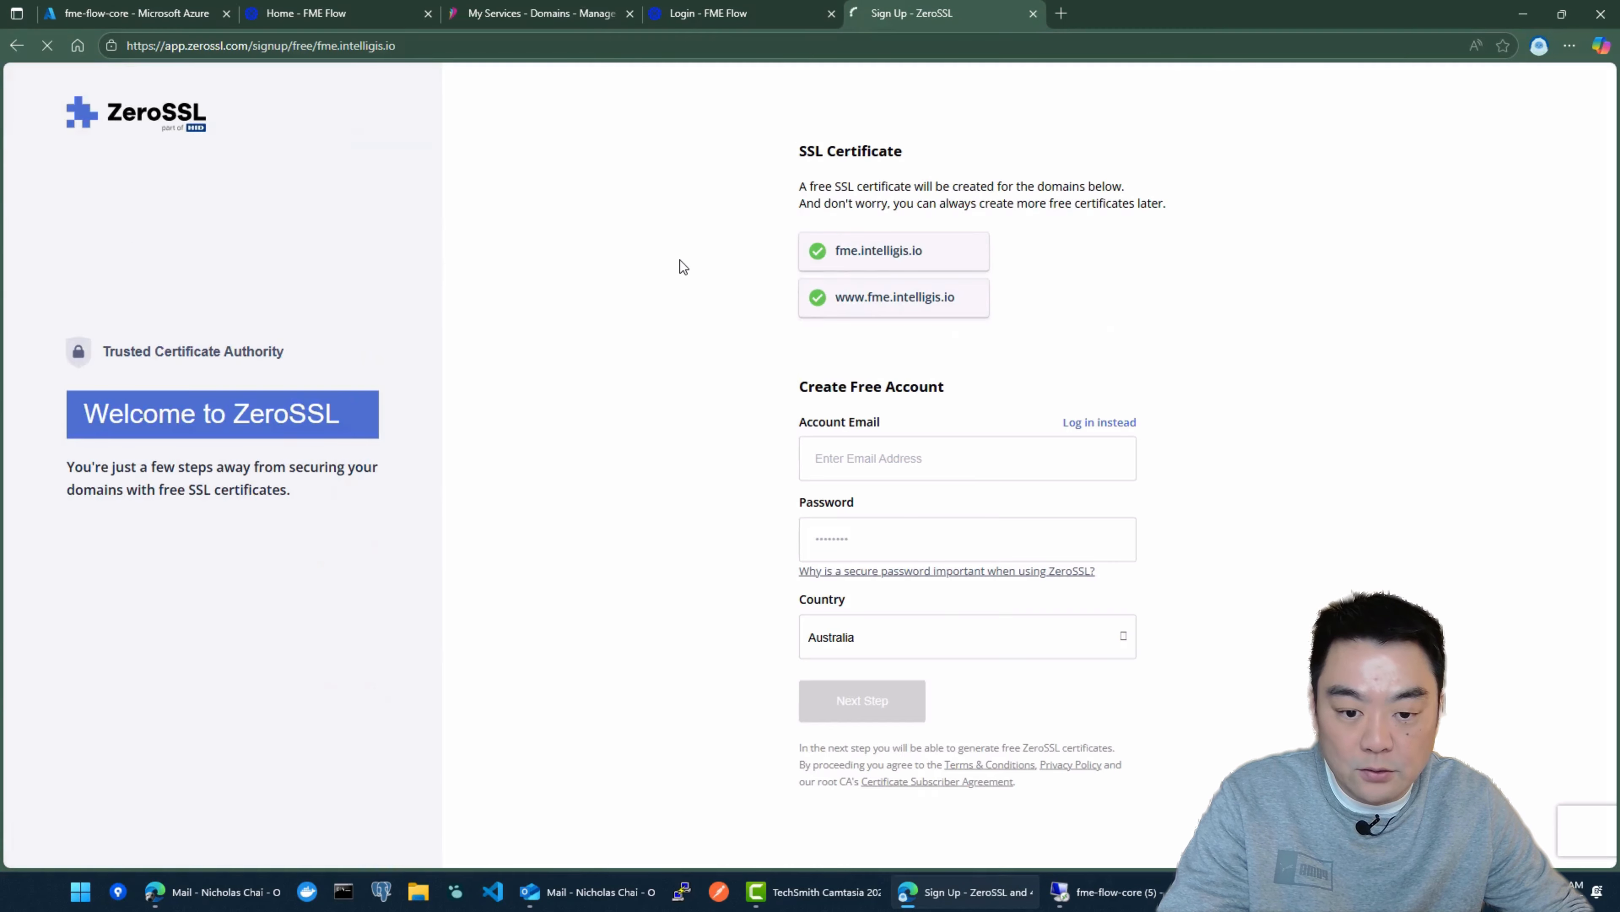
Step: Fill in the account email and the account password, and submit the free account sign-up
left_click(926, 452)
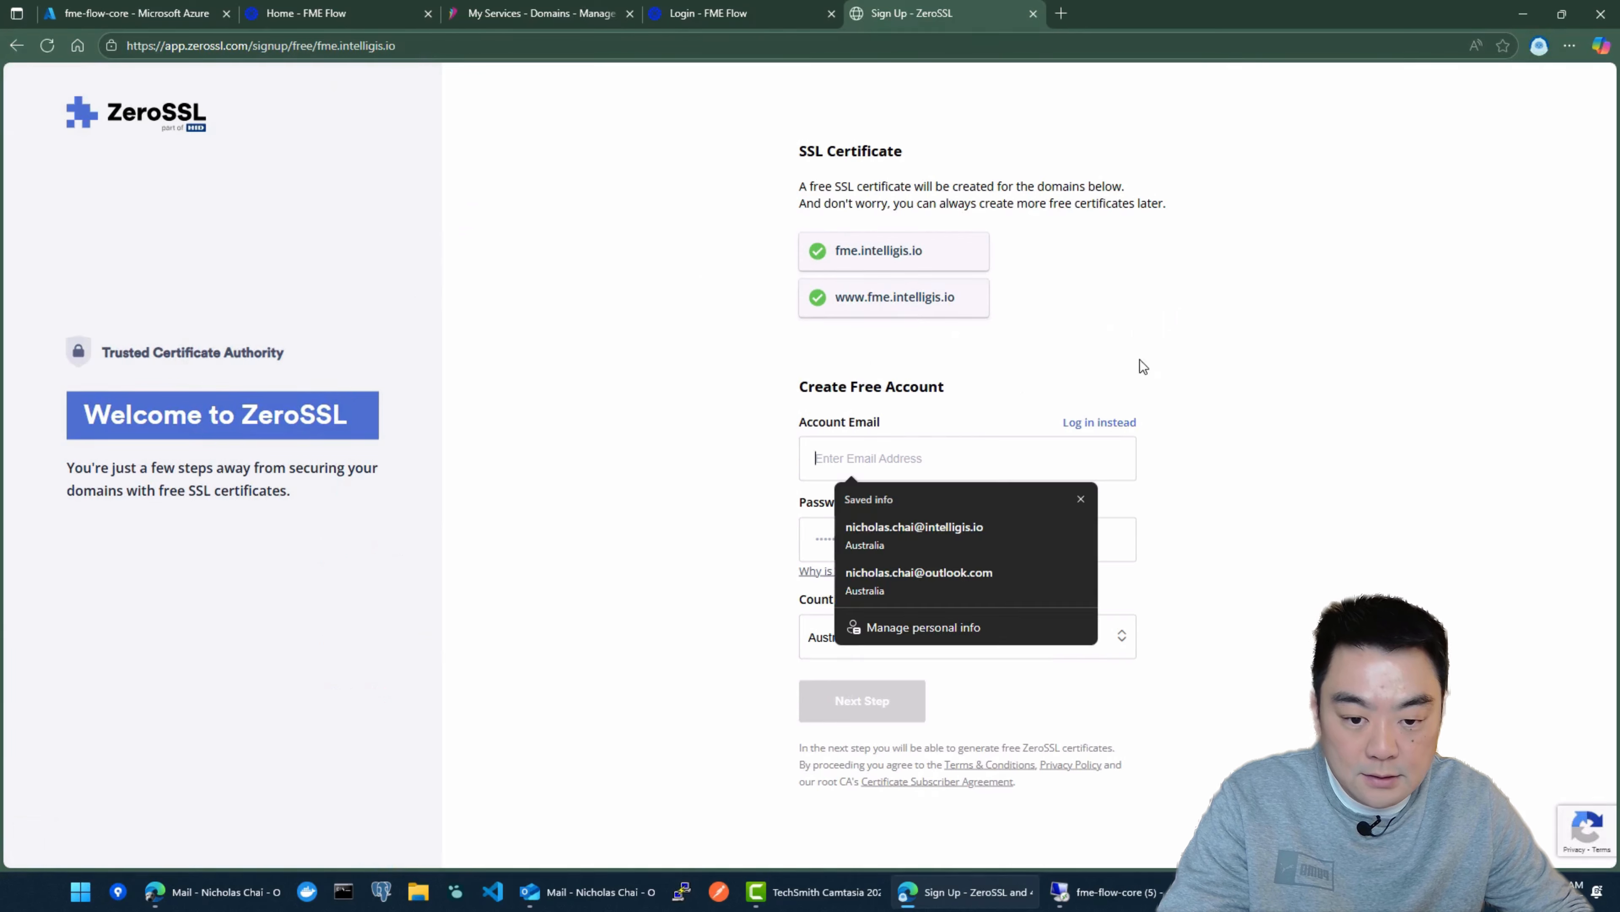
left_click(908, 527)
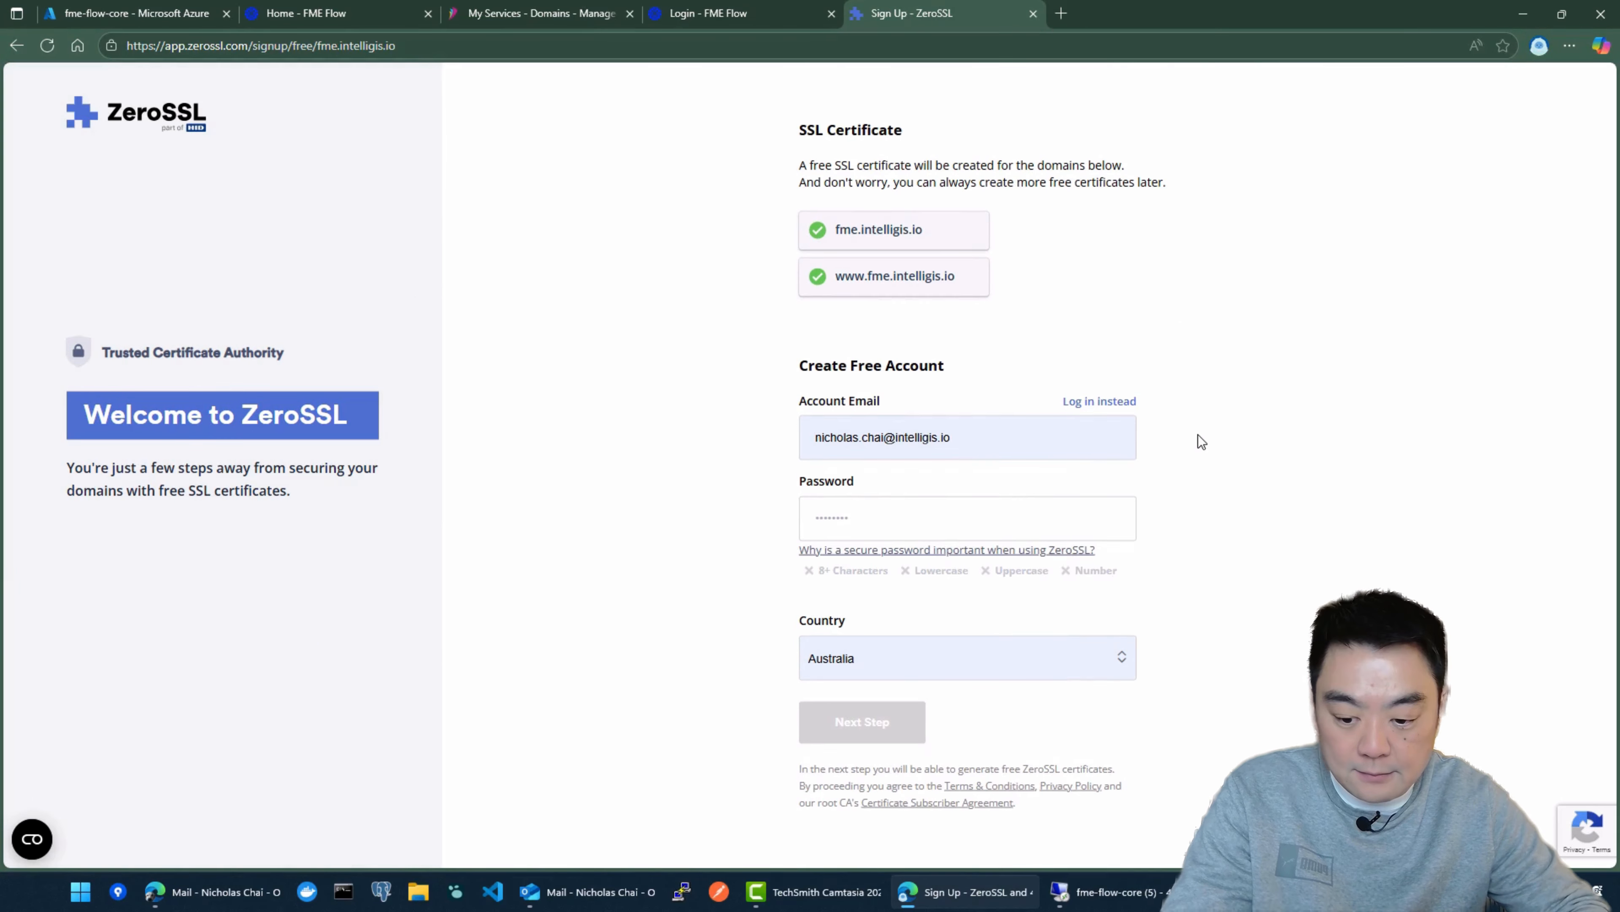
type("************")
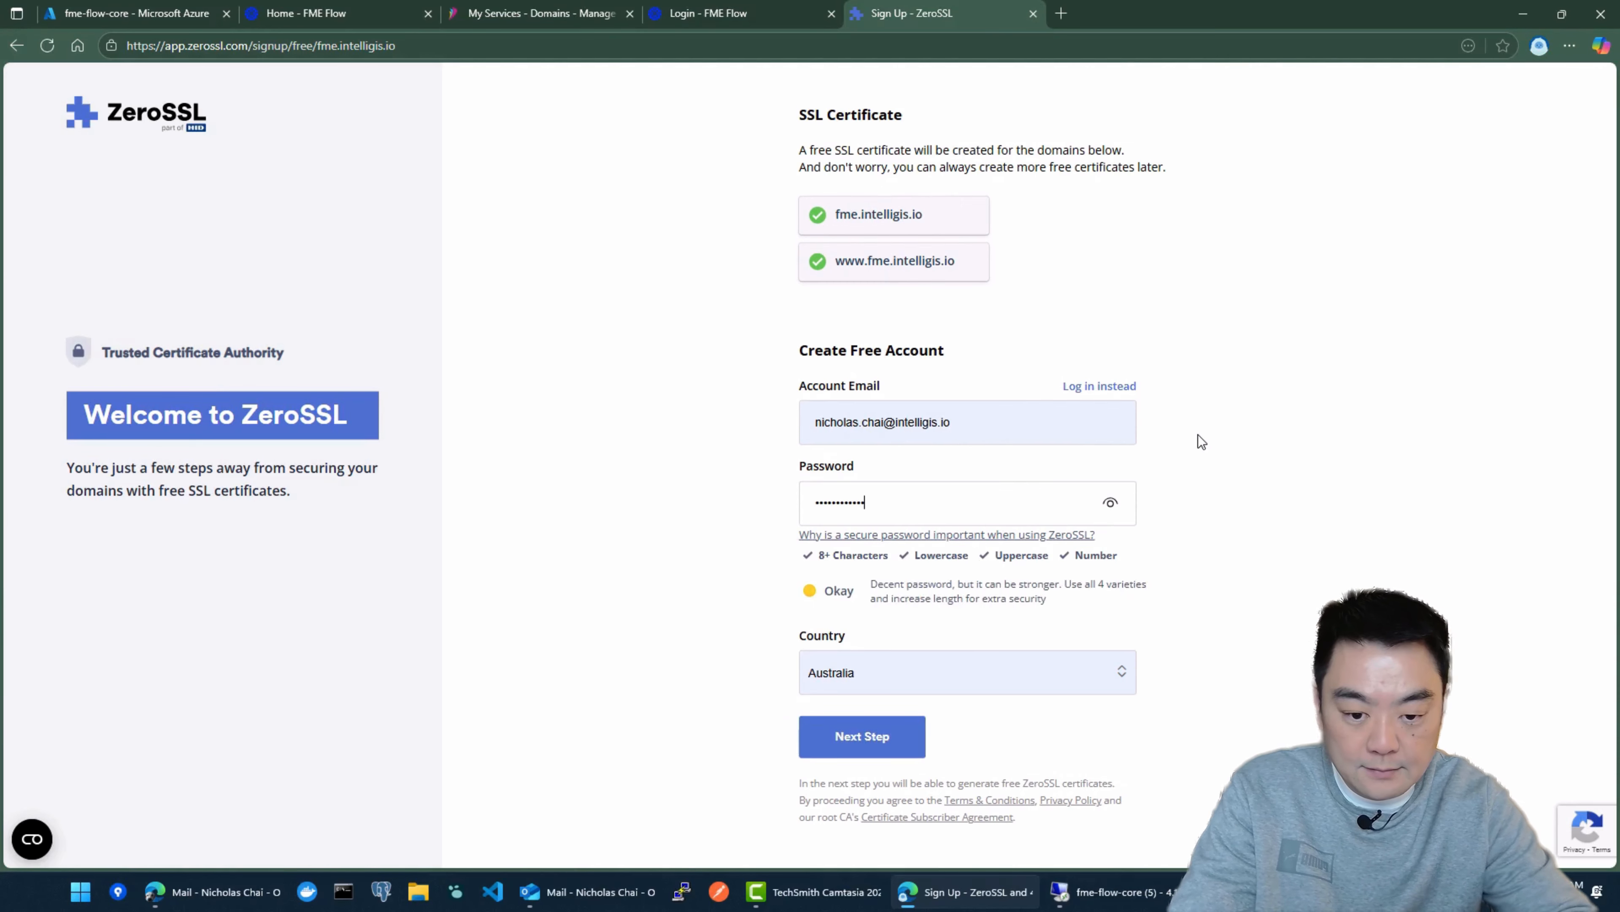
key("Return")
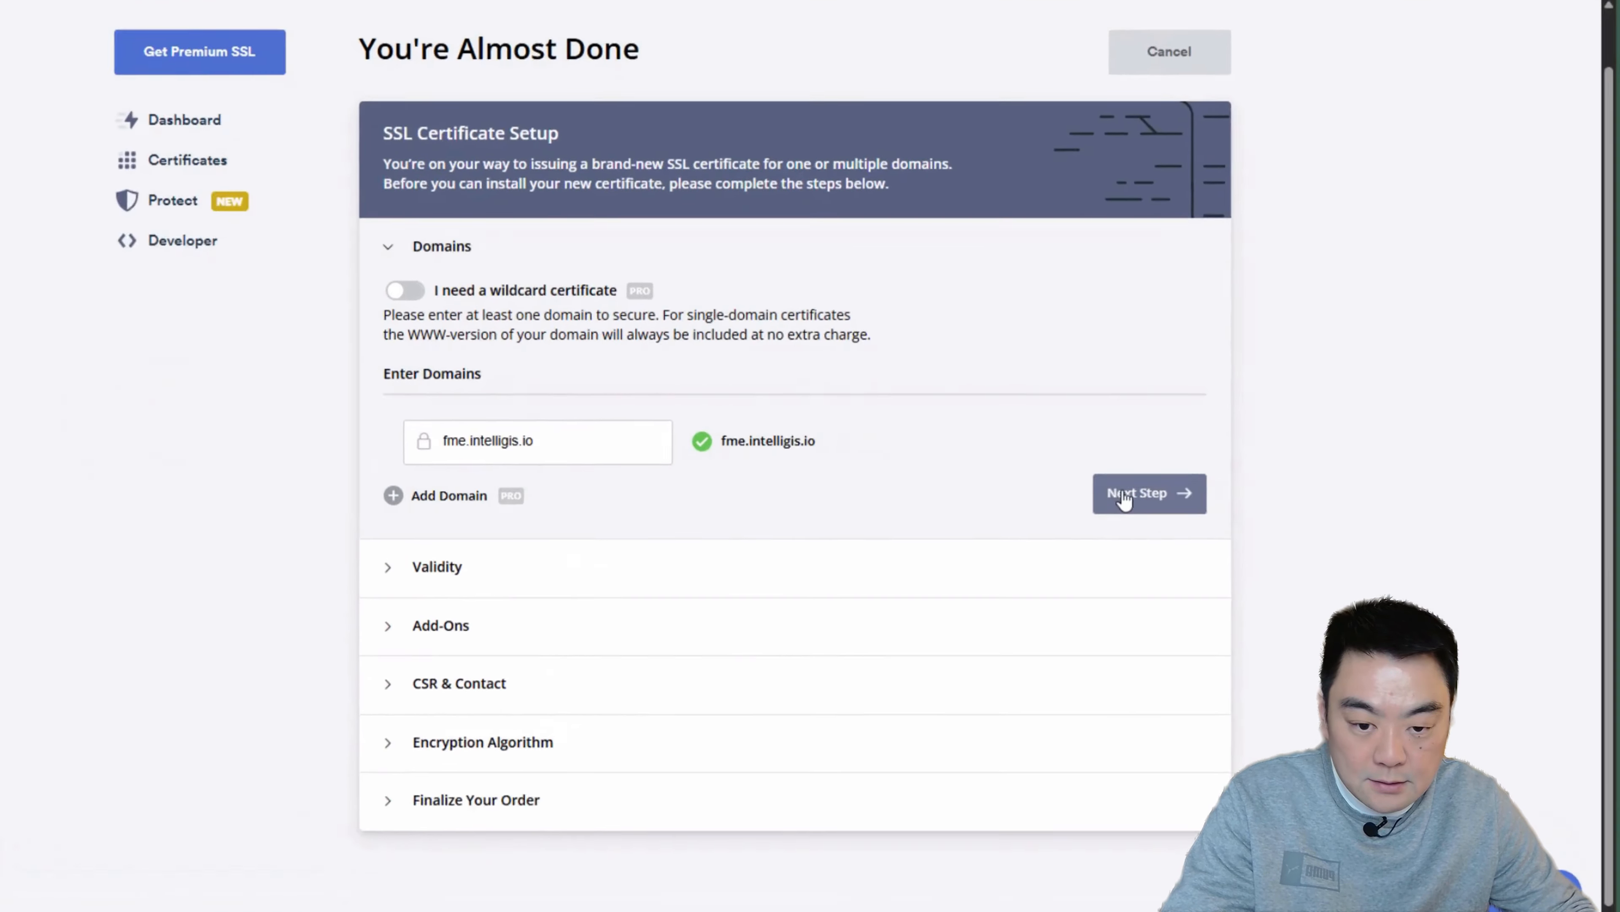
Step: Accept the listed domains, choose the 90-Day Certificate validity, and continue without any add-ons
left_click(1151, 492)
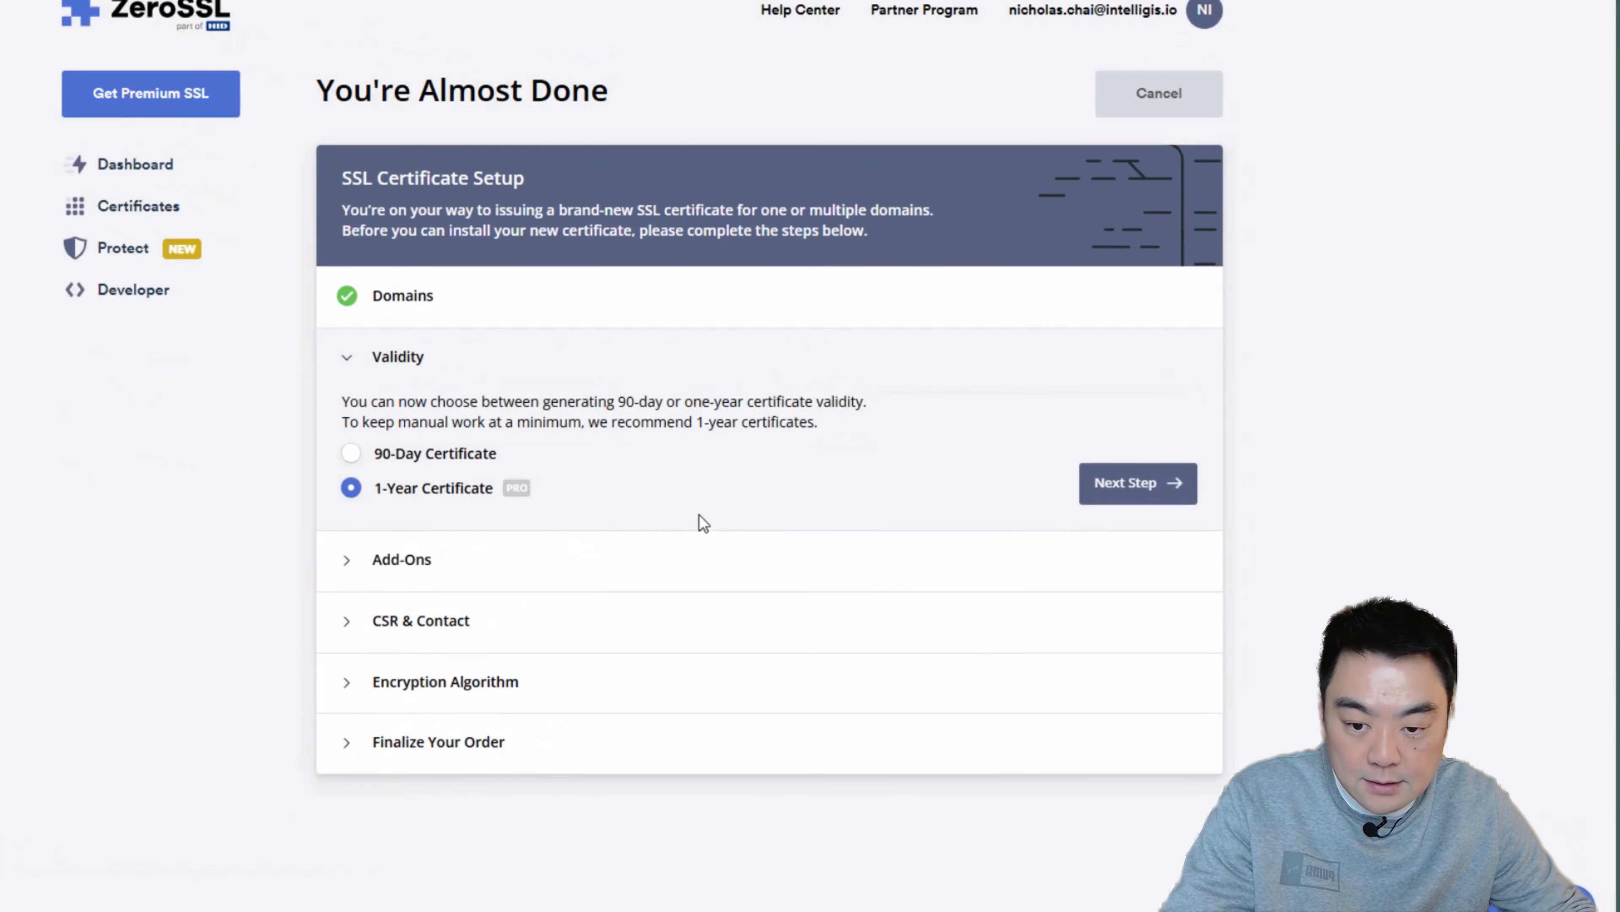
left_click(395, 460)
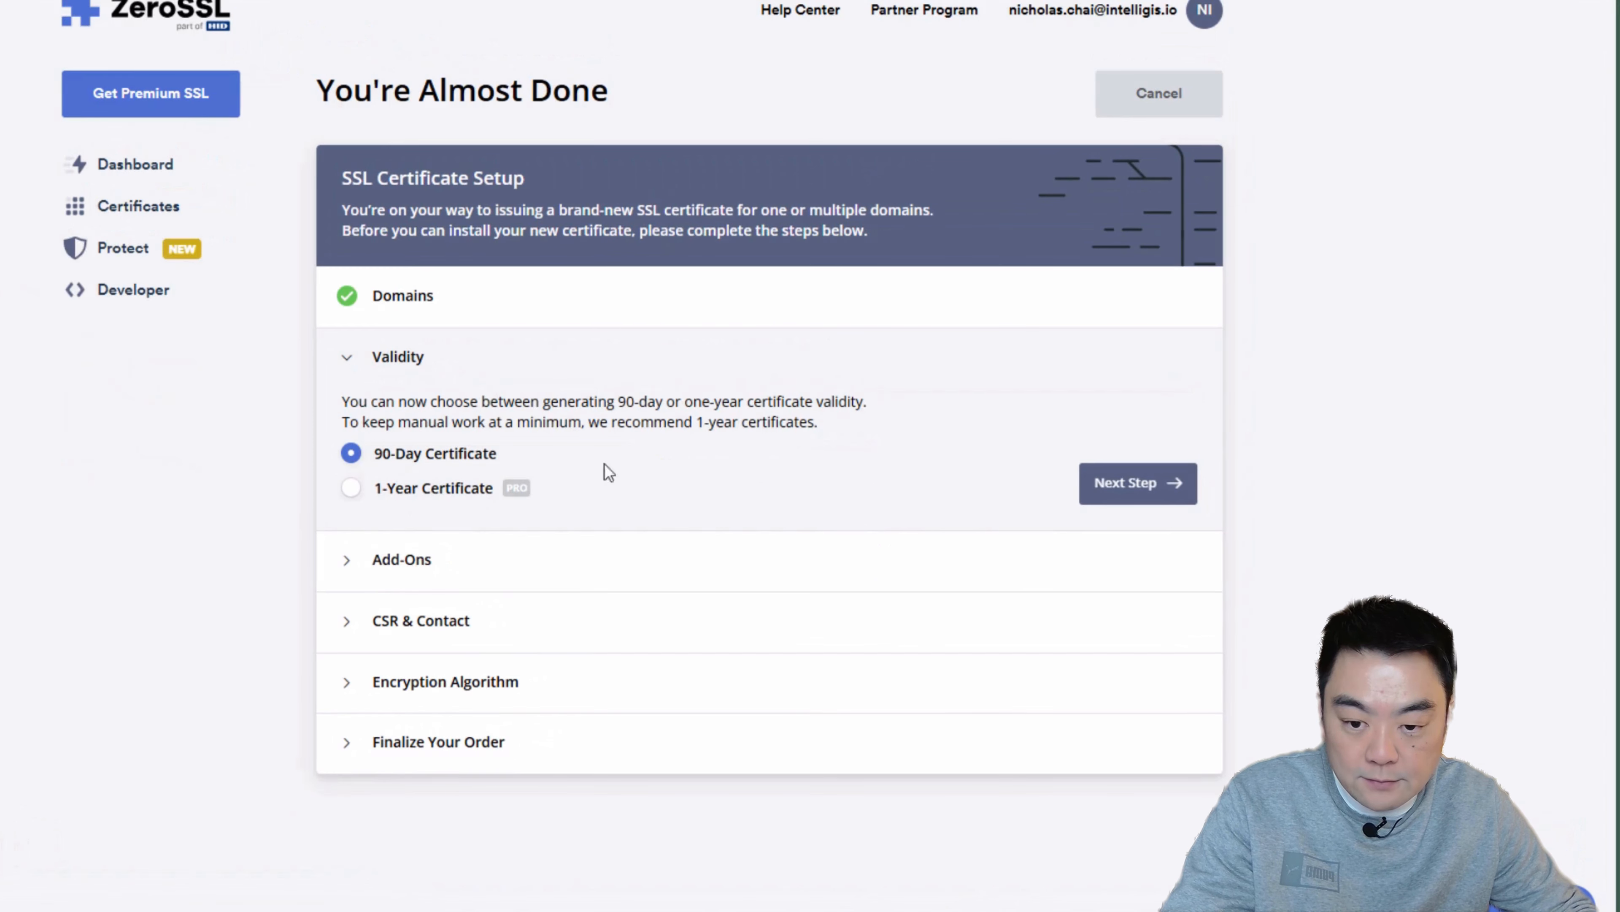
left_click(1142, 492)
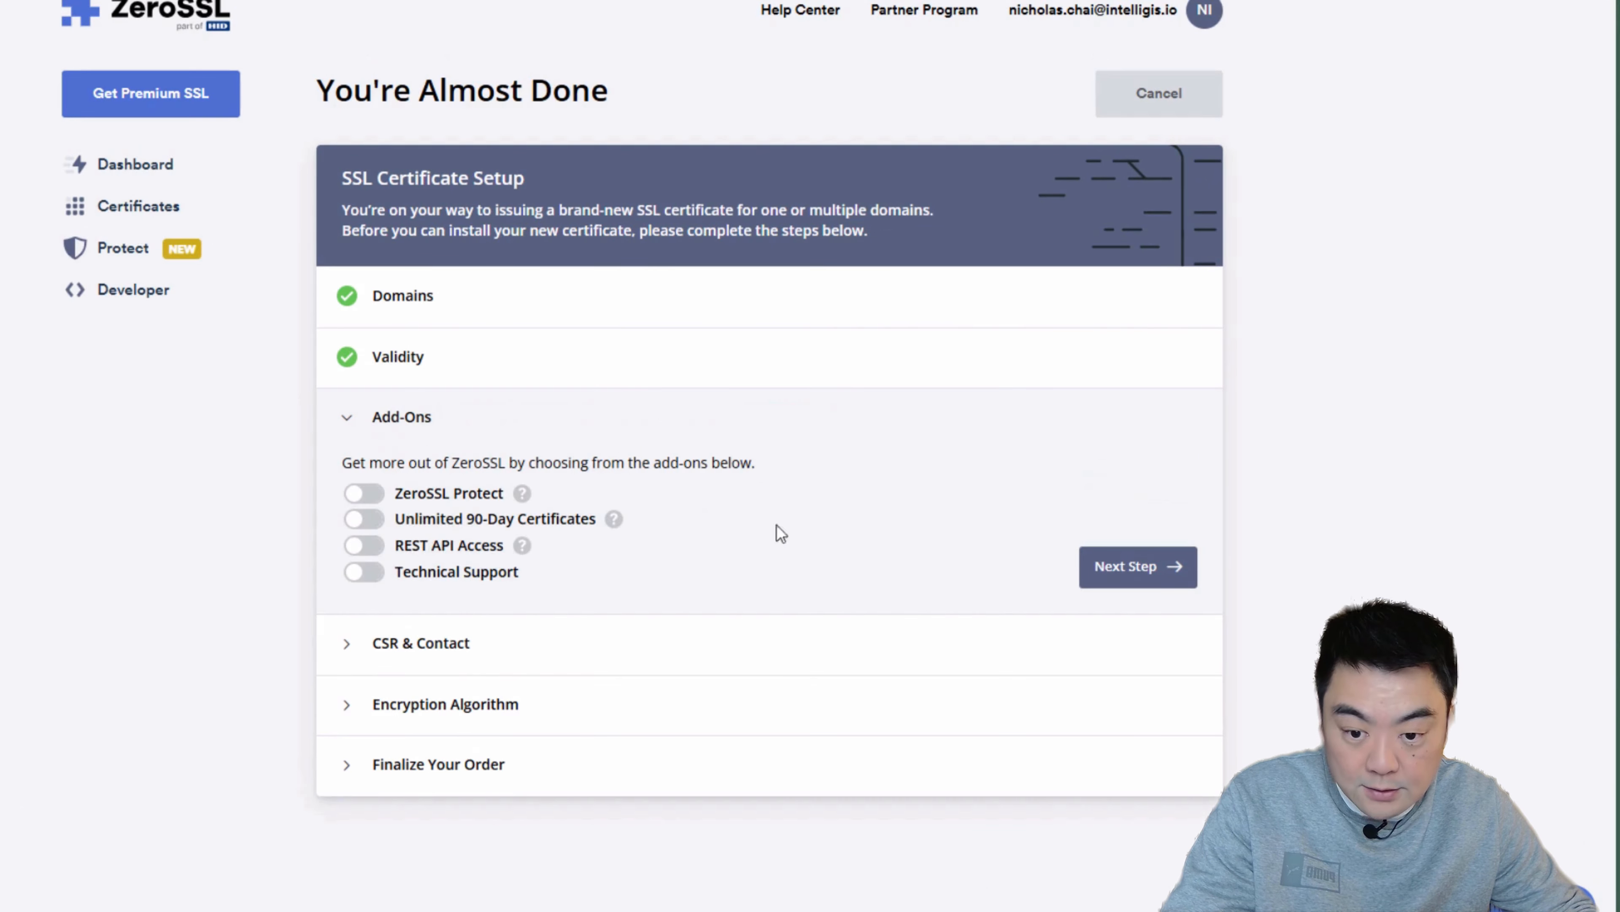
left_click(1174, 581)
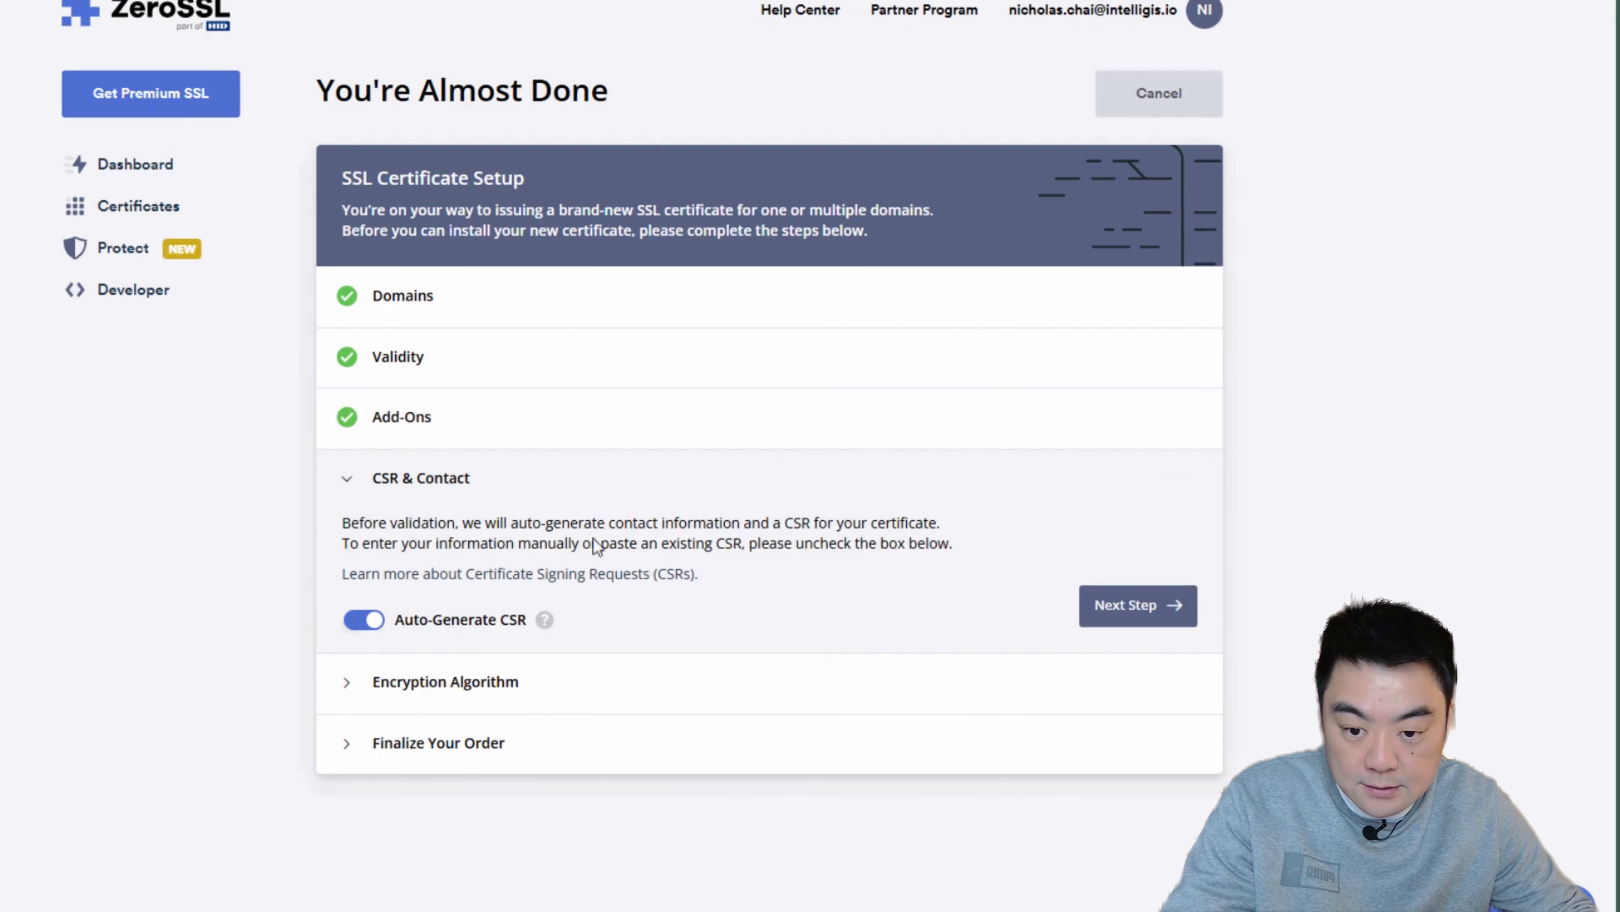
Step: Keep Auto-Generate CSR enabled and accept RSA 2048 (Maximum Compatibility) as the encryption algorithm
mouse_move(520, 628)
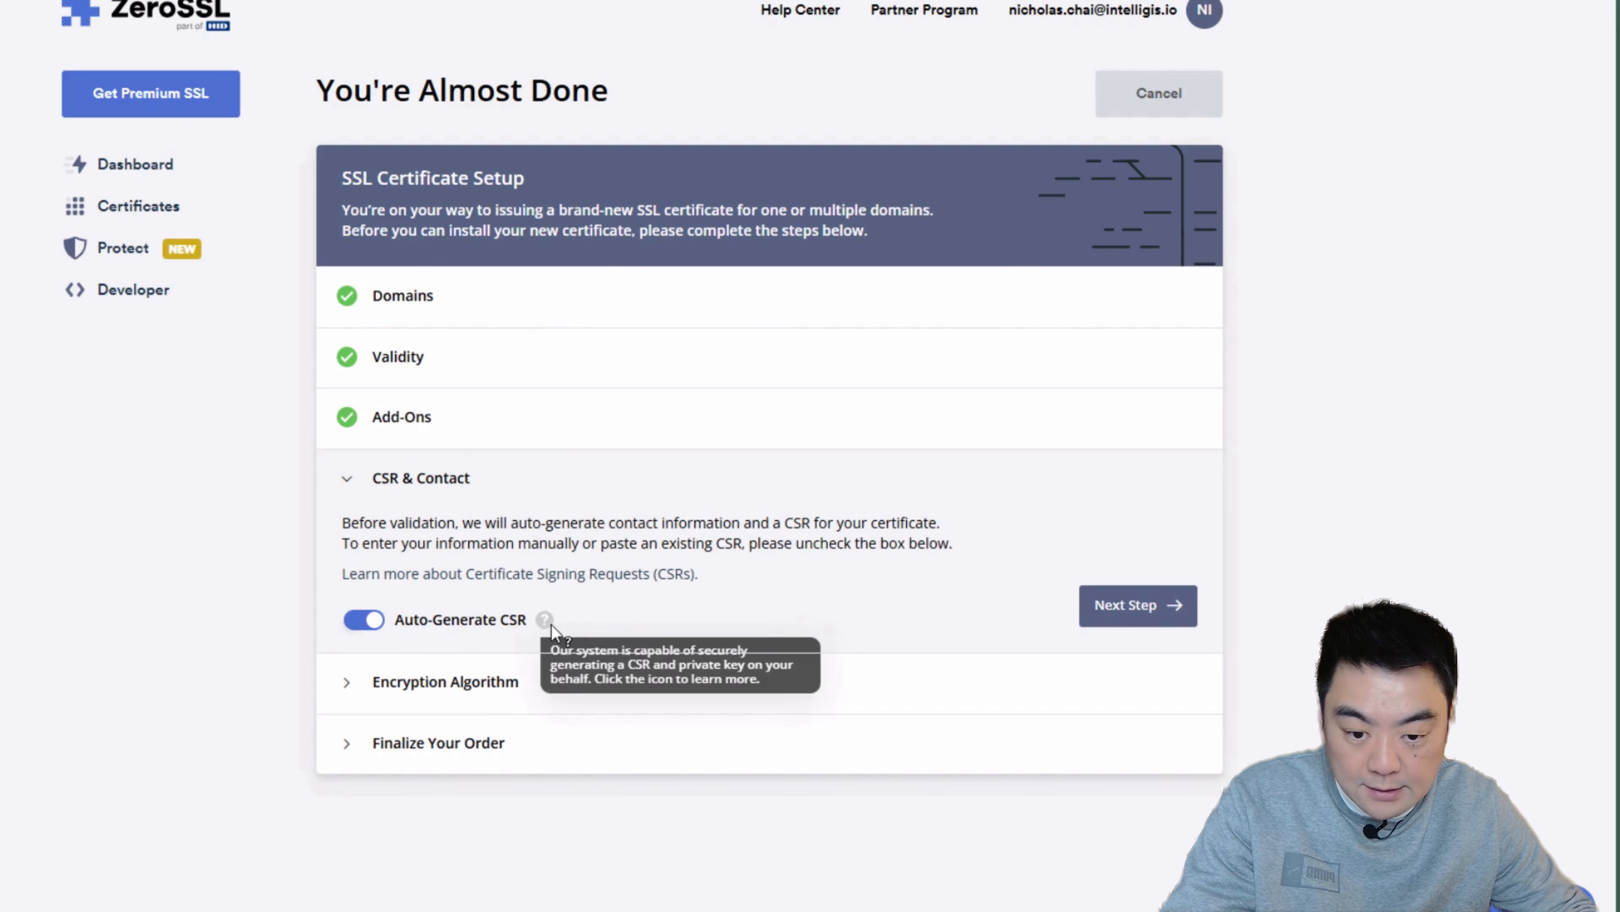
left_click(1147, 604)
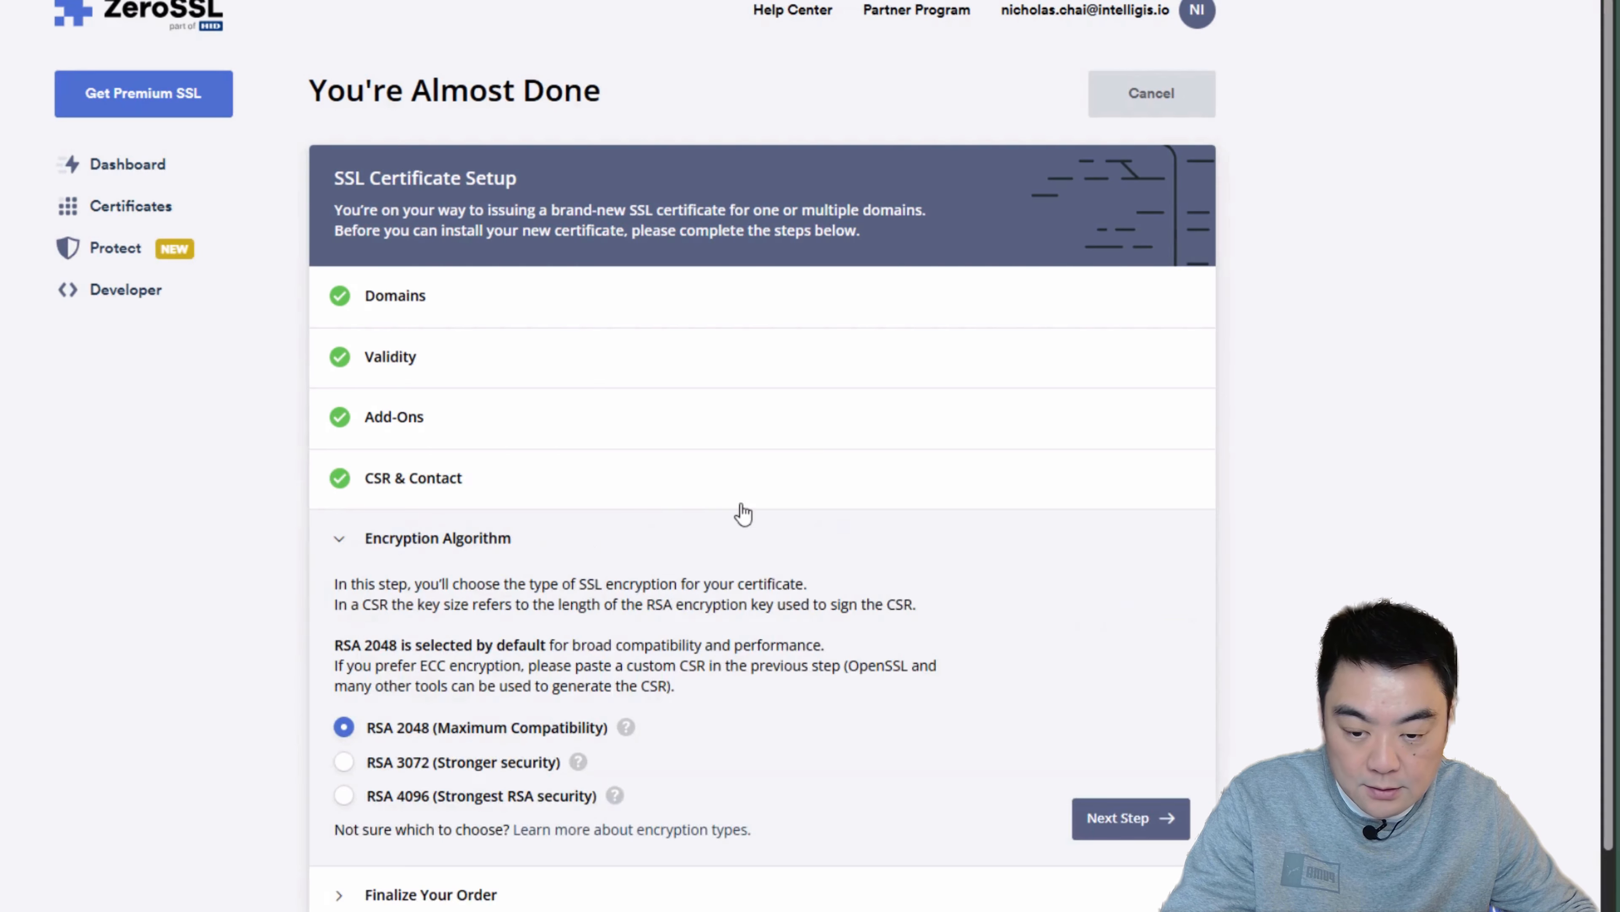
left_click(1101, 818)
Step: Turn off yearly payment and finalize the certificate order on the Free plan
scroll(1230, 586, "down", 8)
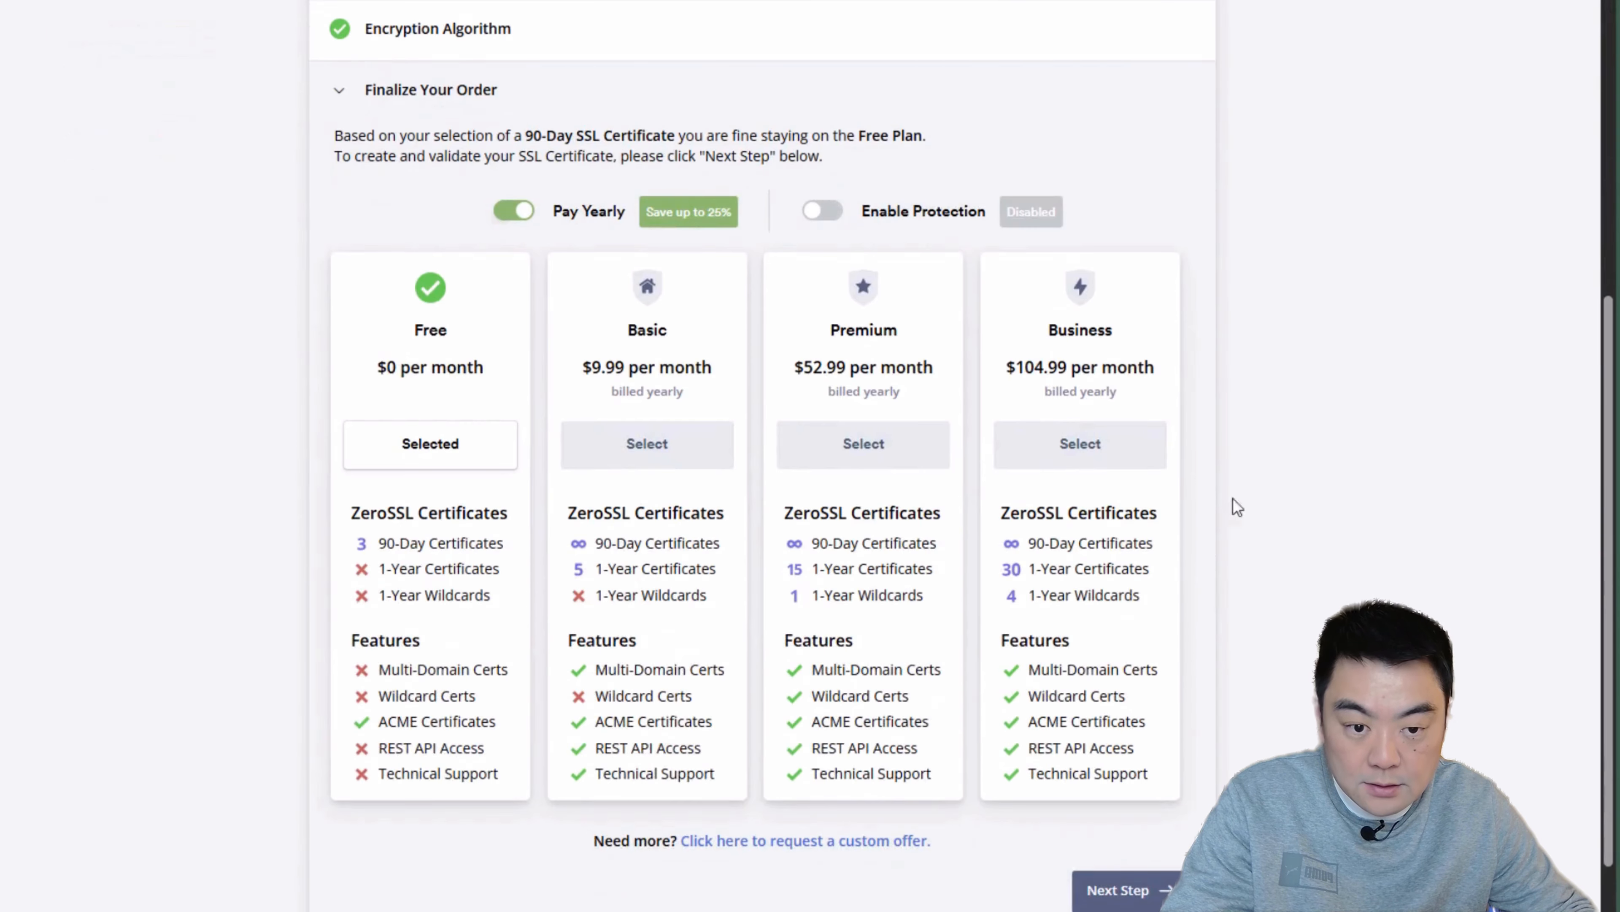
left_click(507, 213)
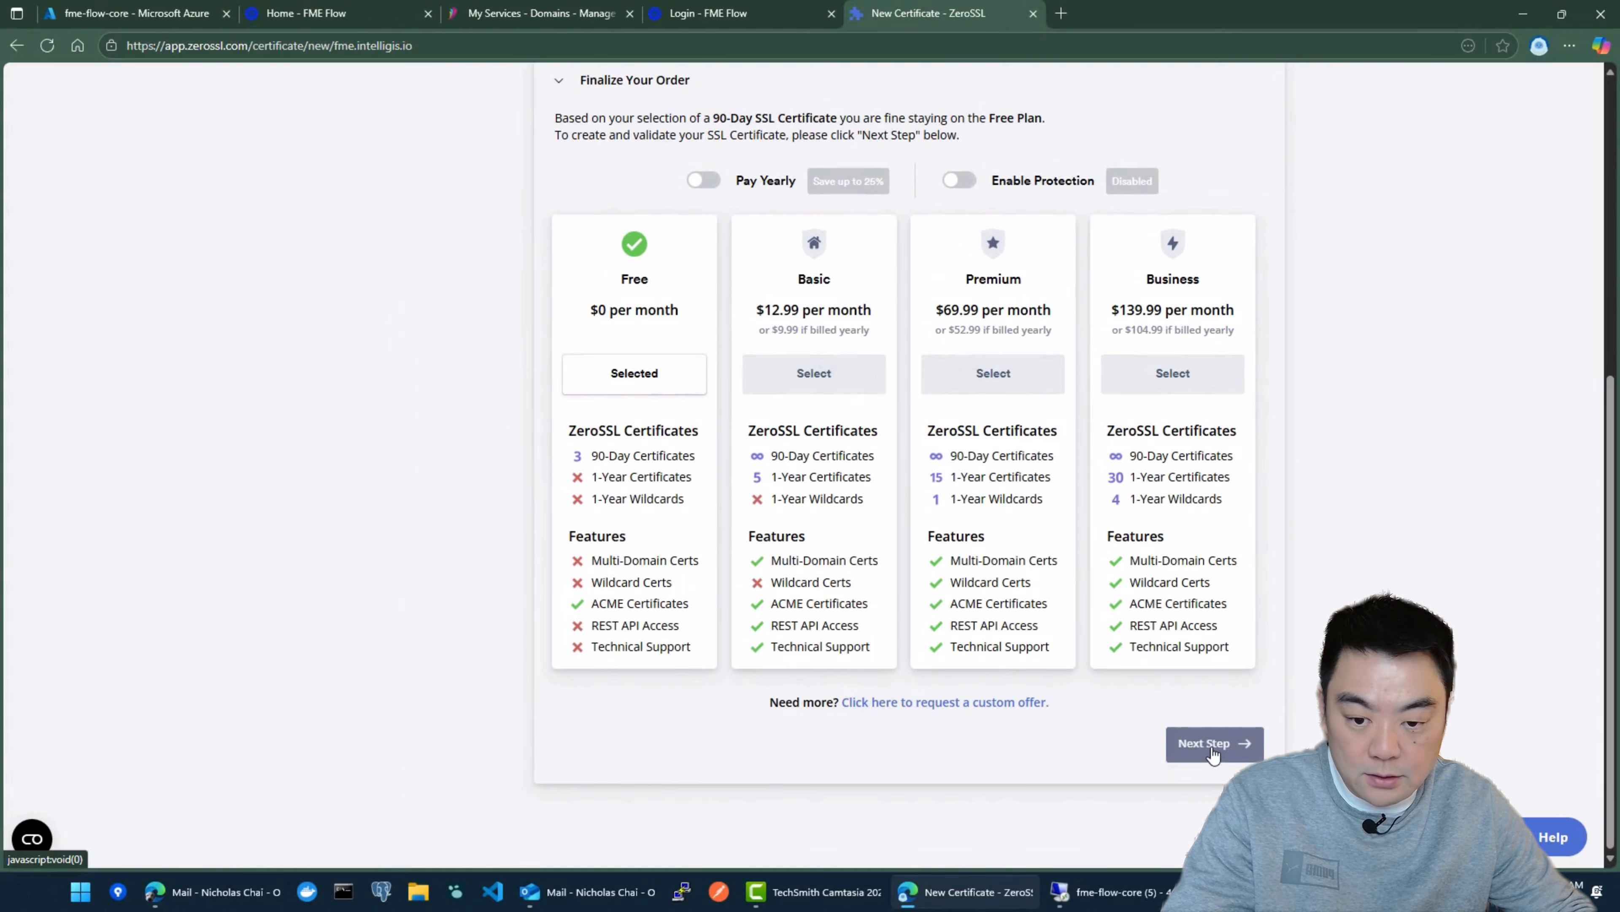
left_click(1212, 745)
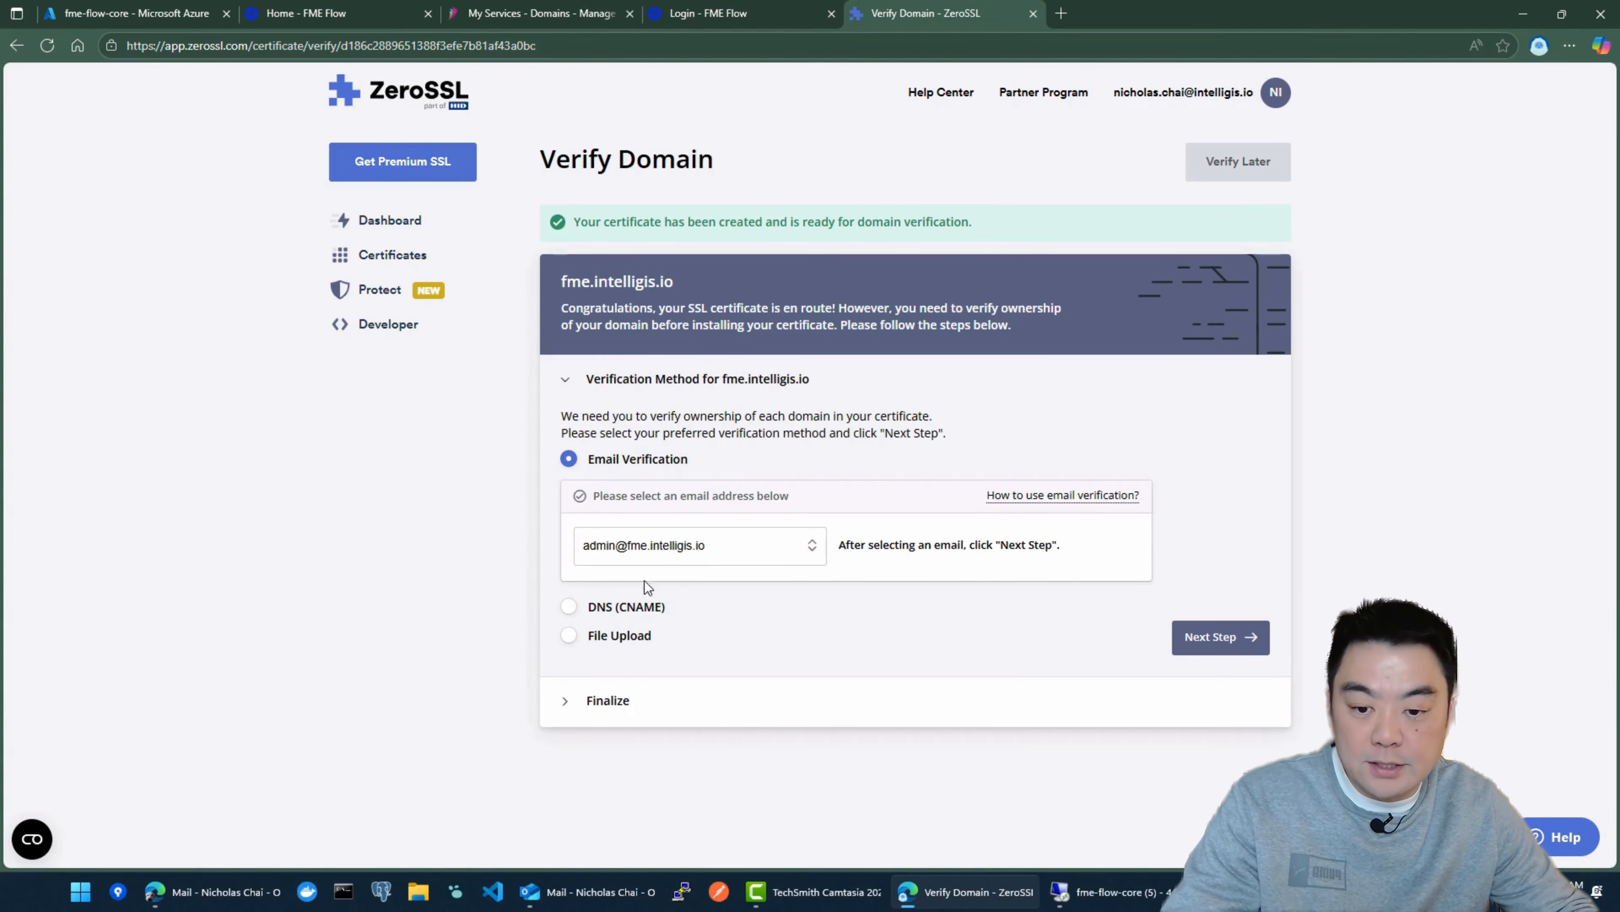
Step: Compare the DNS (CNAME) and File Upload verification methods for fme.intelligis.io and select DNS (CNAME)
left_click(569, 608)
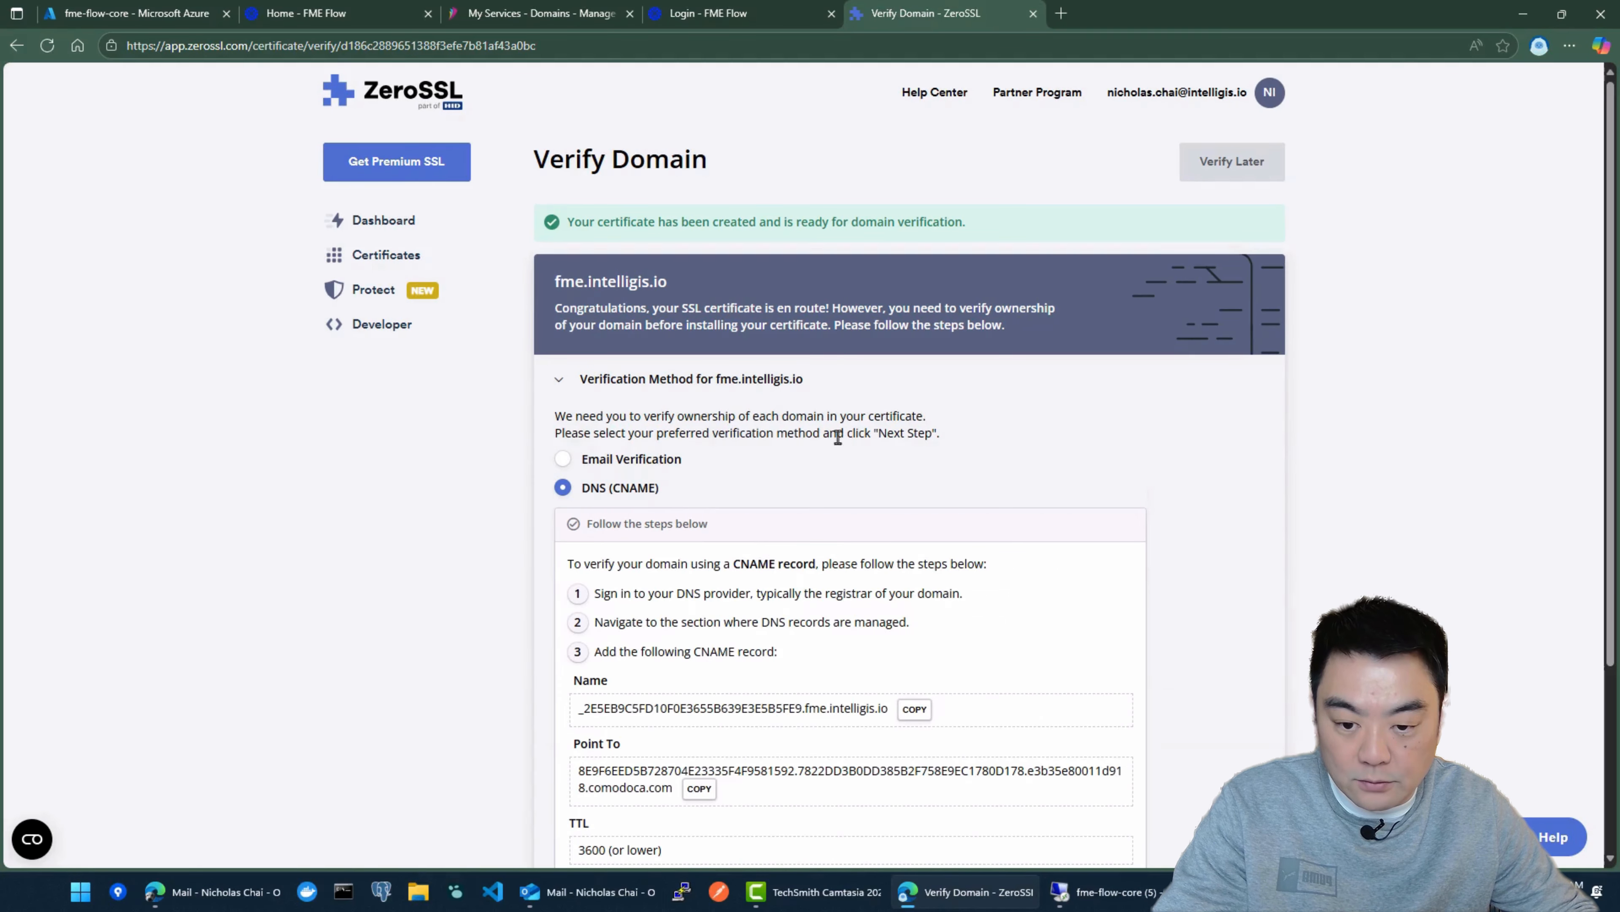
scroll(954, 398, "down", 4)
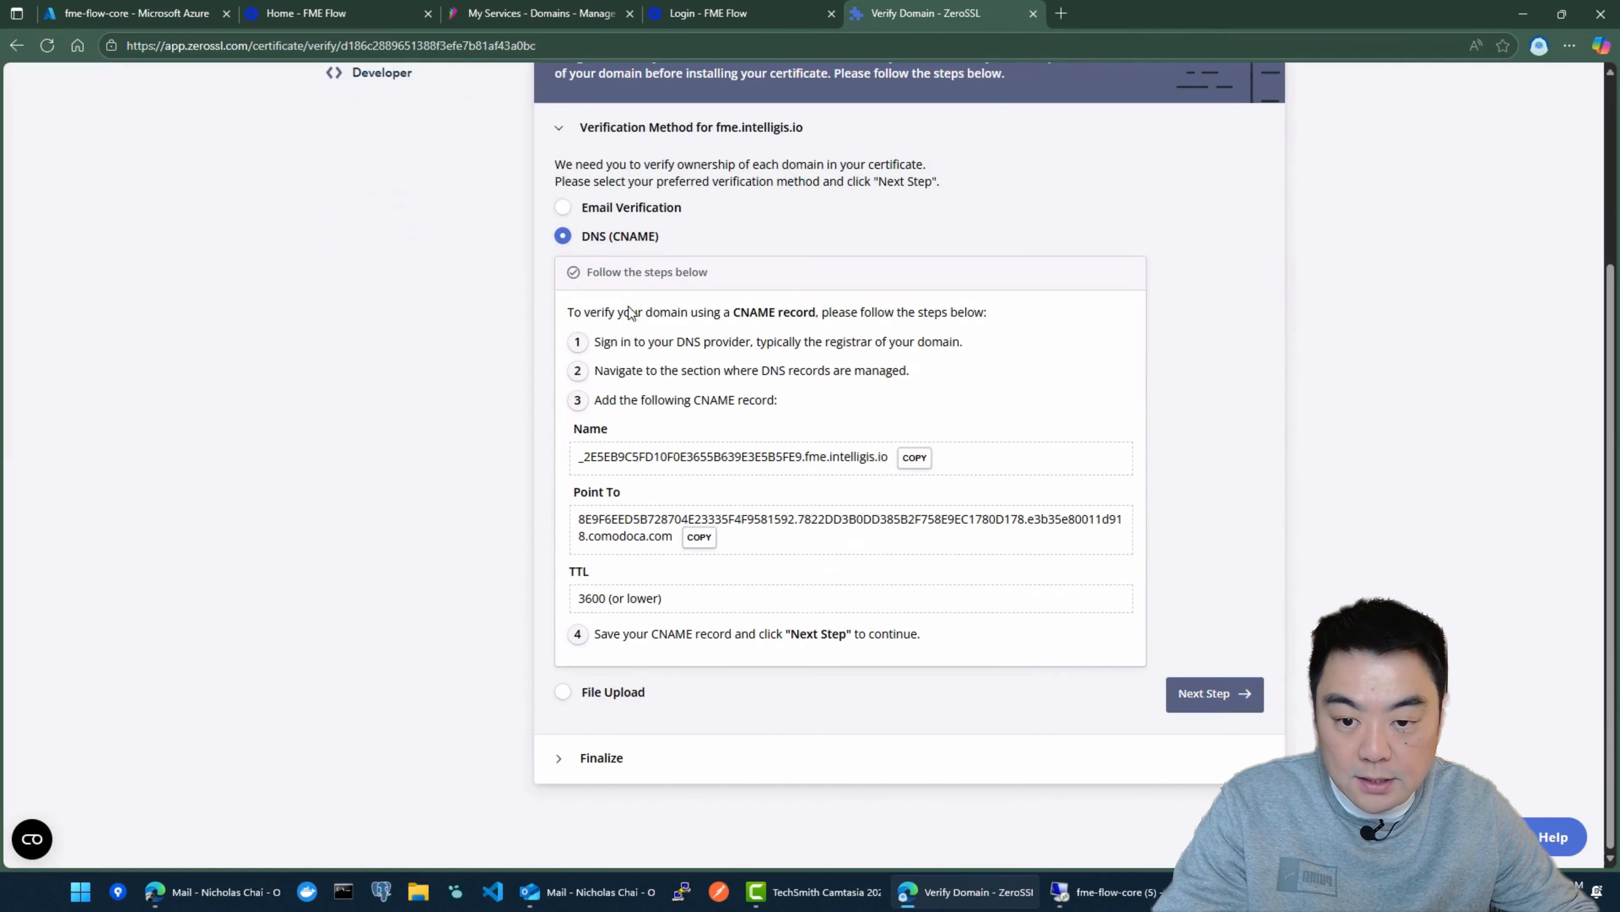
left_click(565, 692)
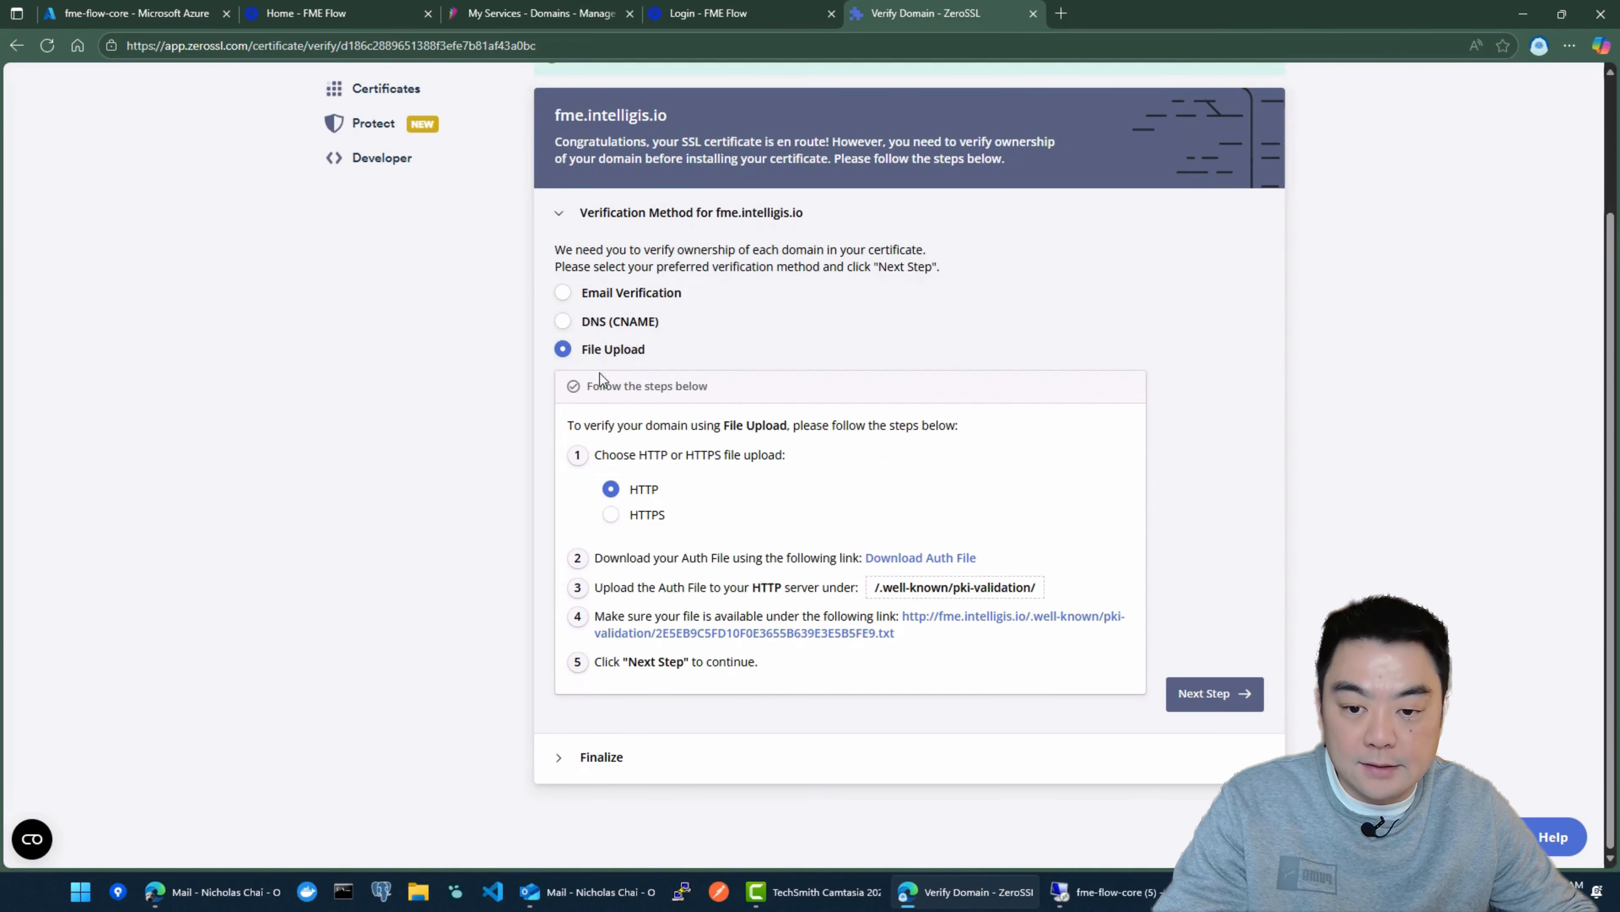
left_click(582, 322)
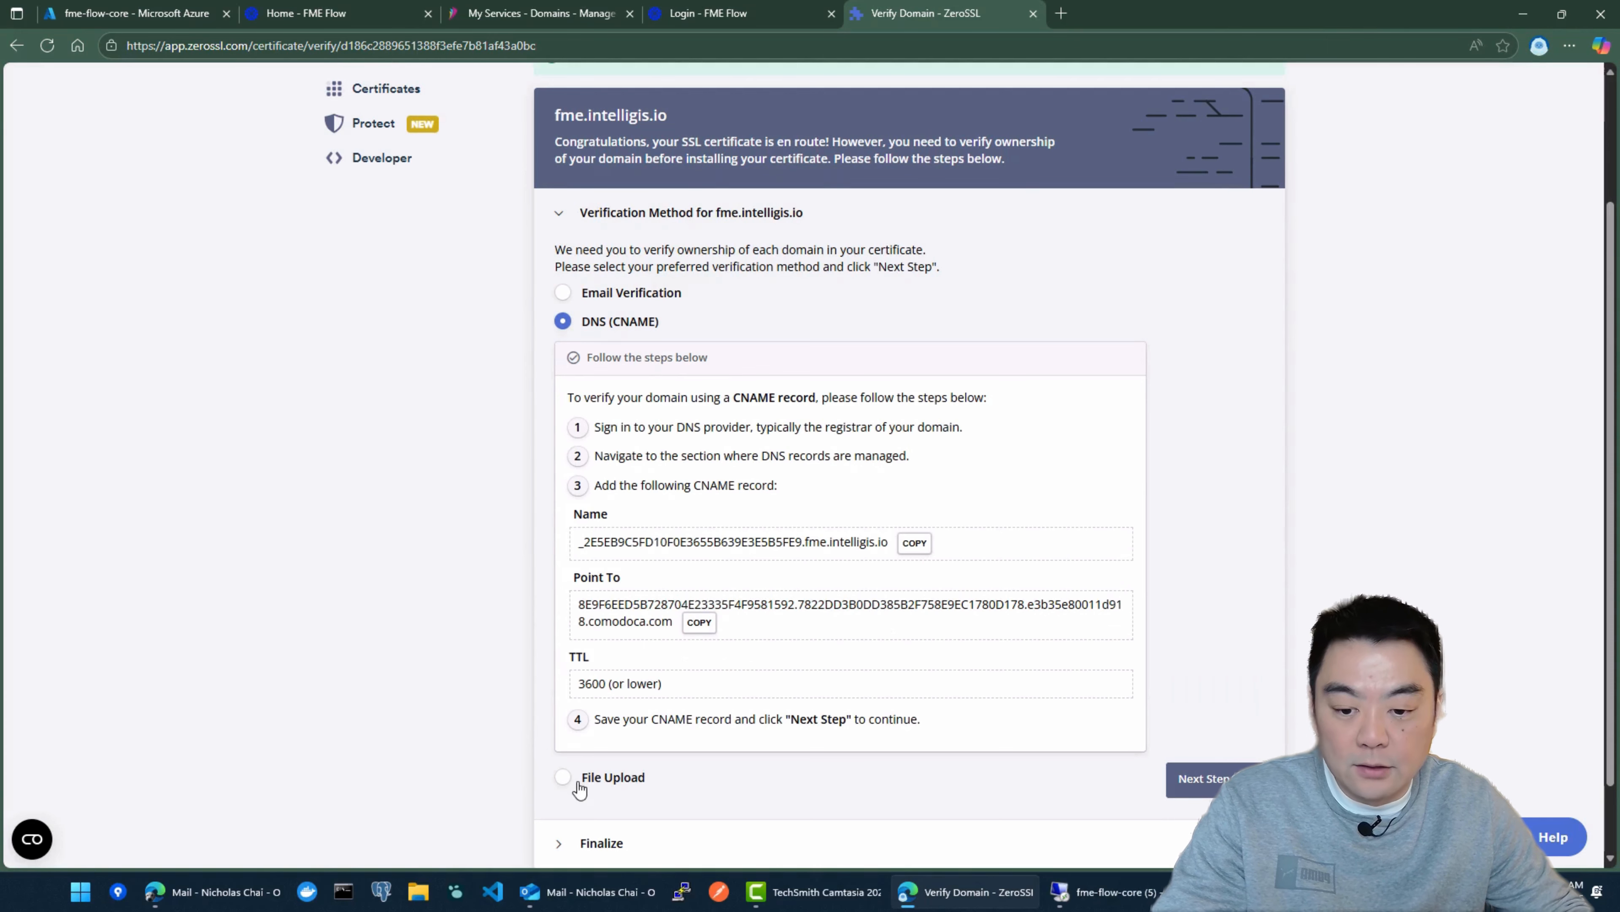
left_click(597, 782)
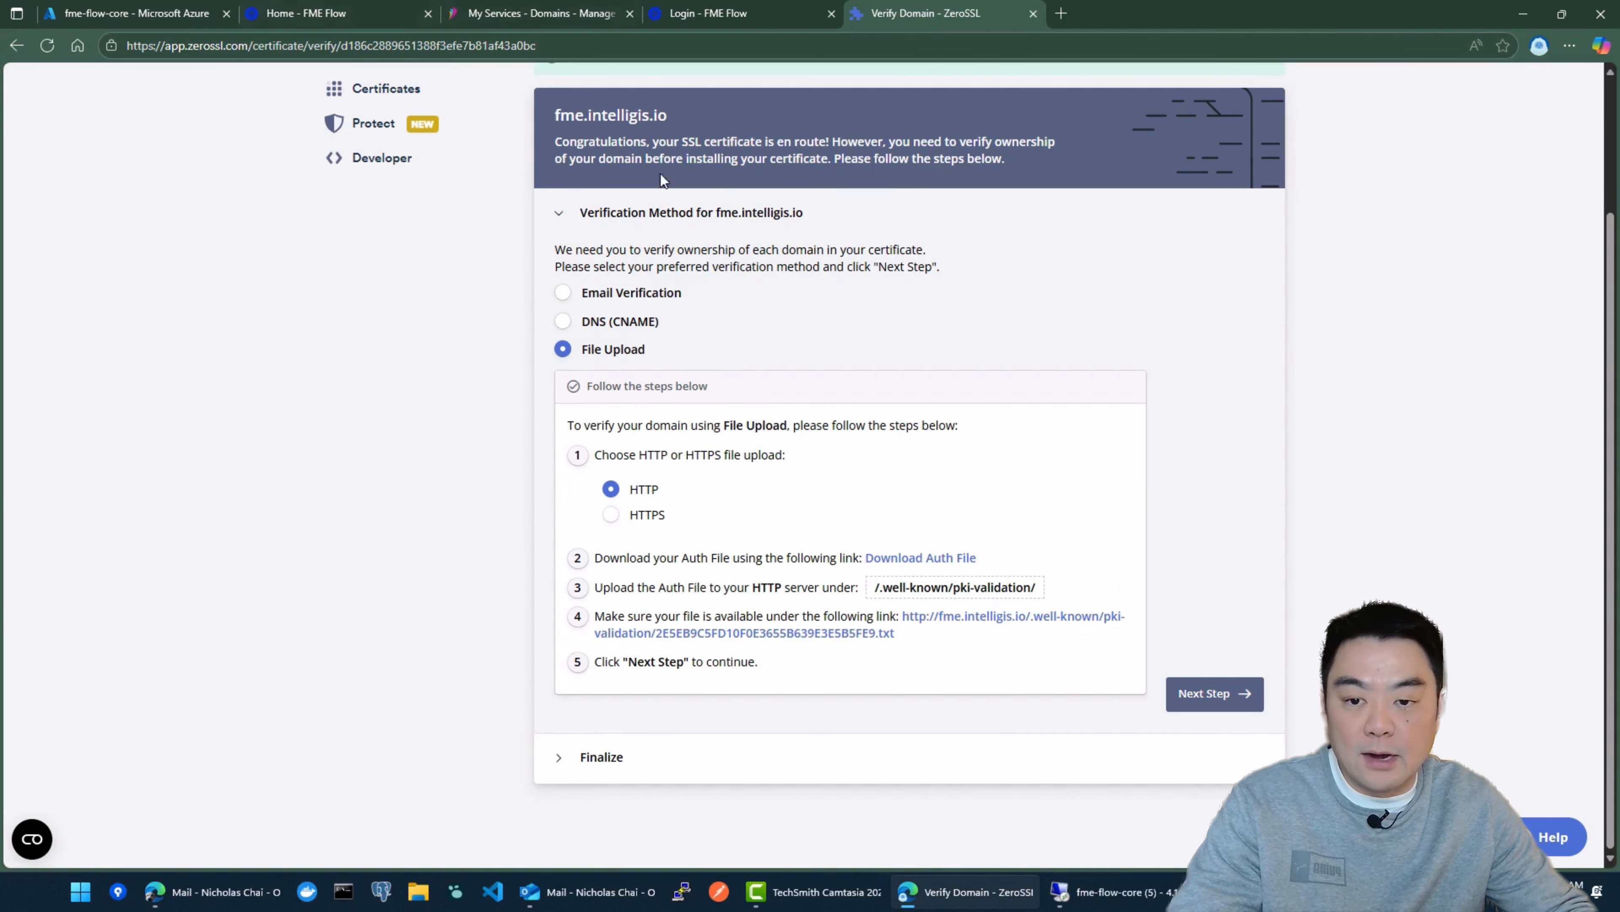
left_click(611, 332)
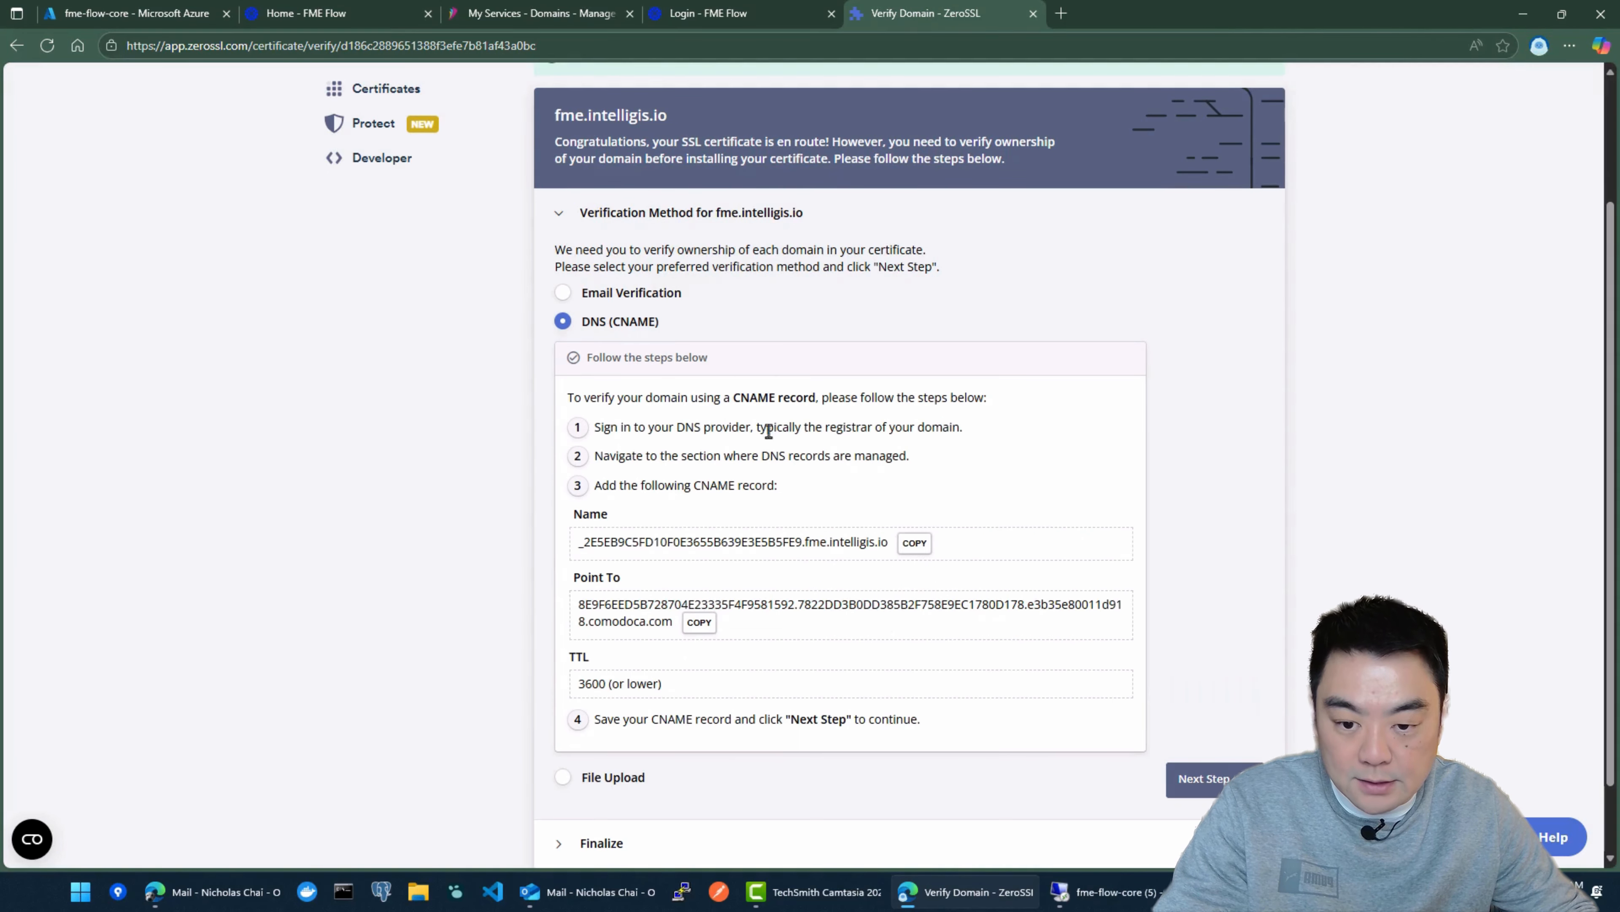
scroll(785, 449, "down", 1)
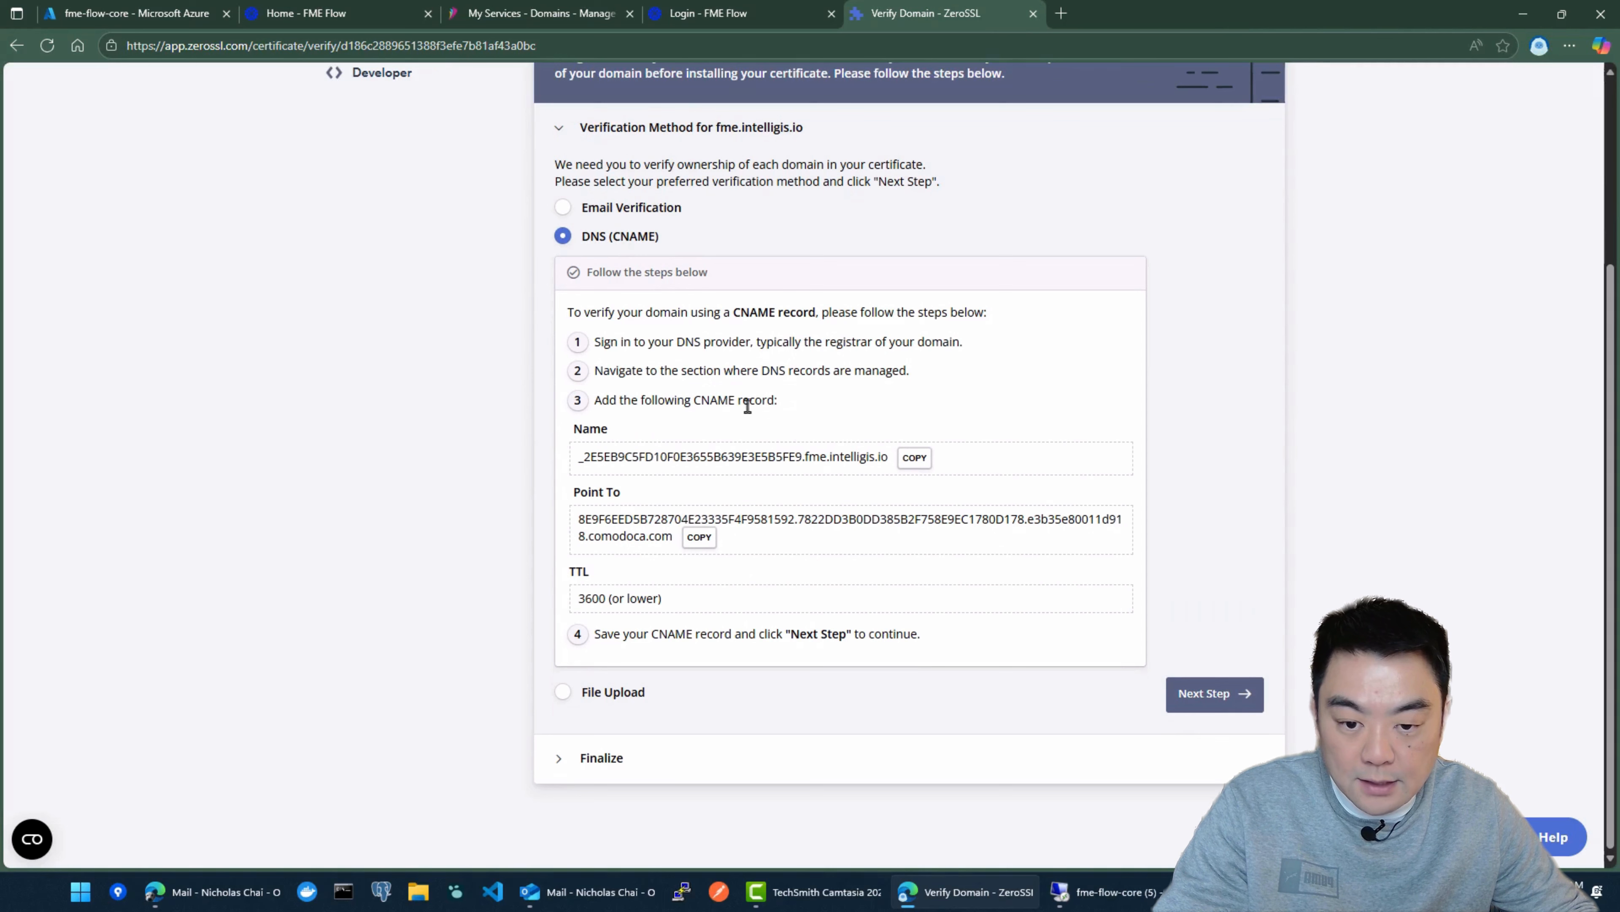
Step: Copy the verification record's Name and paste it as the hostname of a new CNAME record on the domain's DNS hosting page
left_click(916, 461)
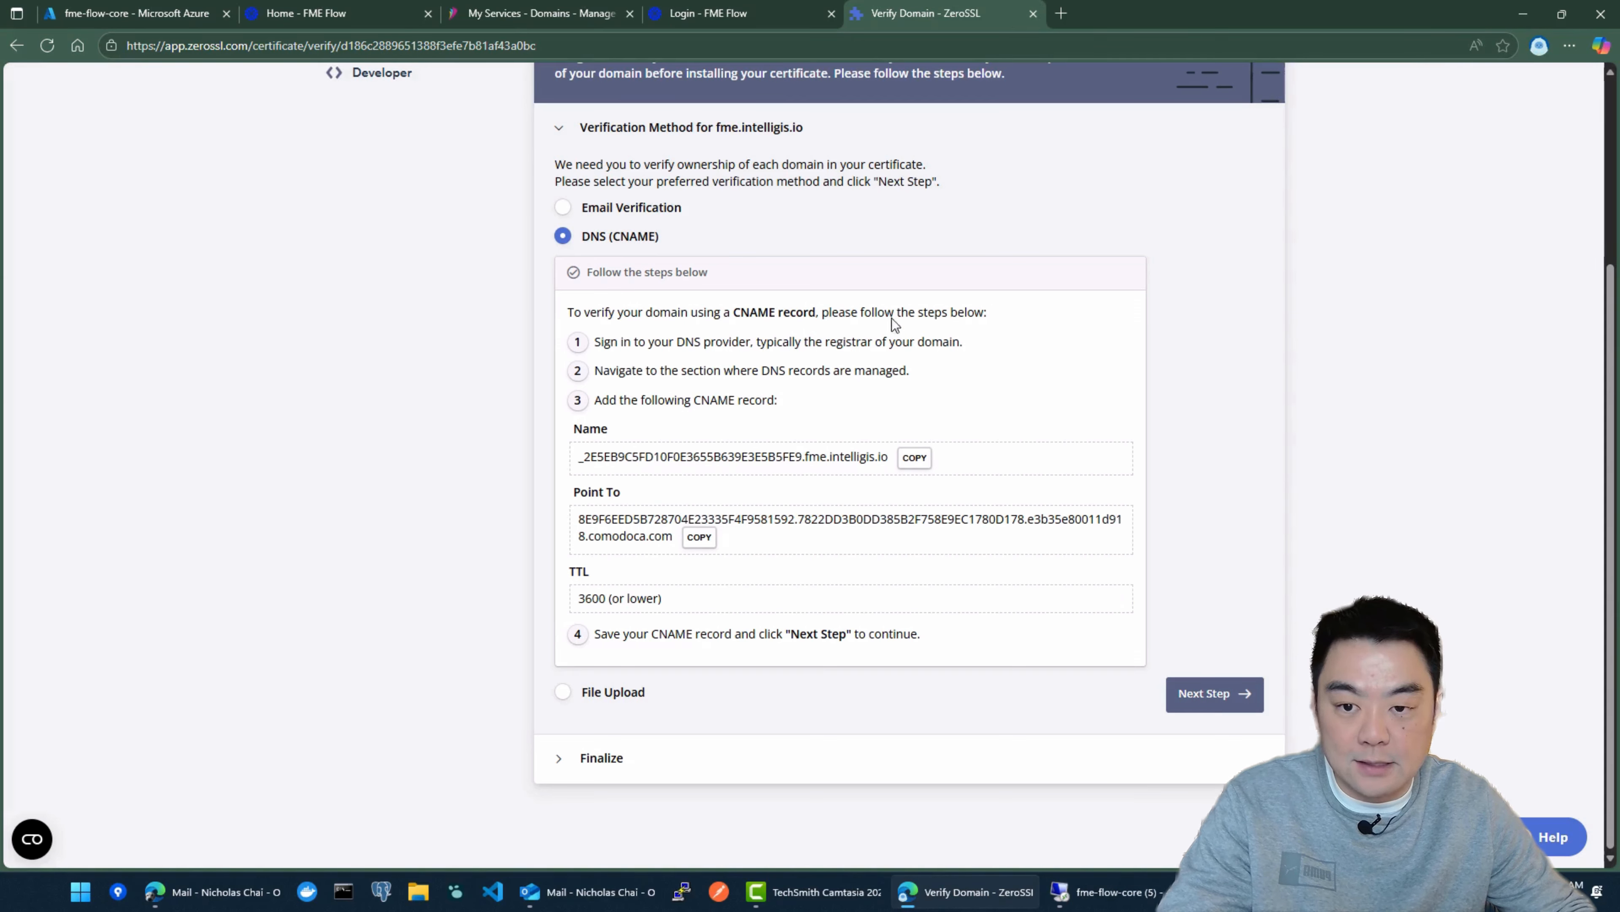
left_click(541, 13)
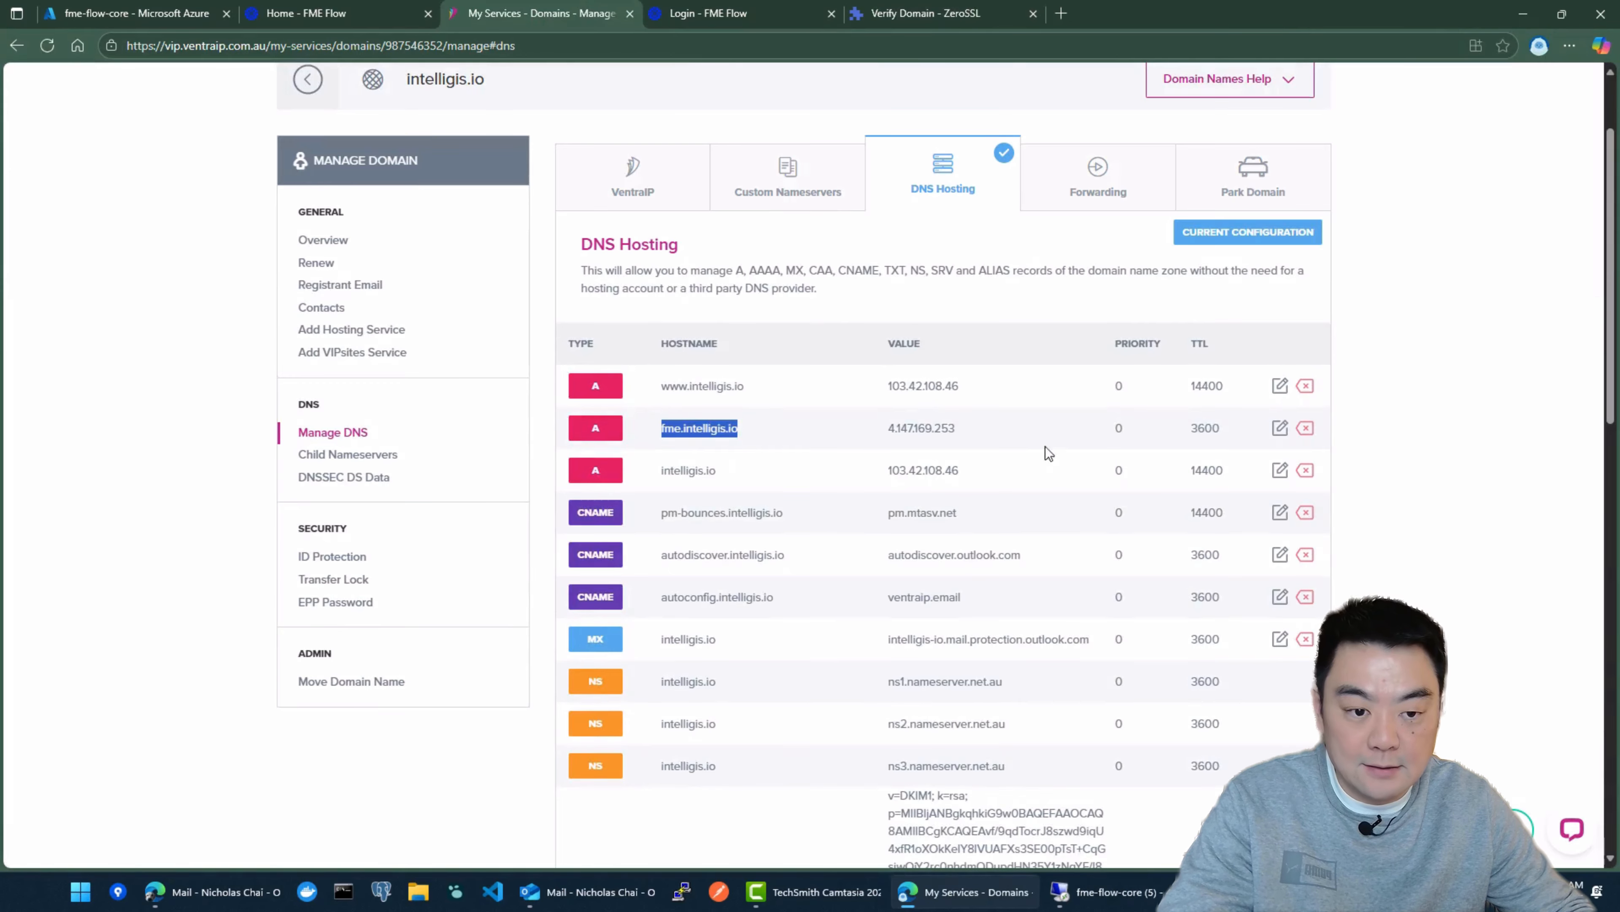
scroll(1108, 424, "down", 12)
scroll(946, 409, "up", 2)
left_click(631, 383)
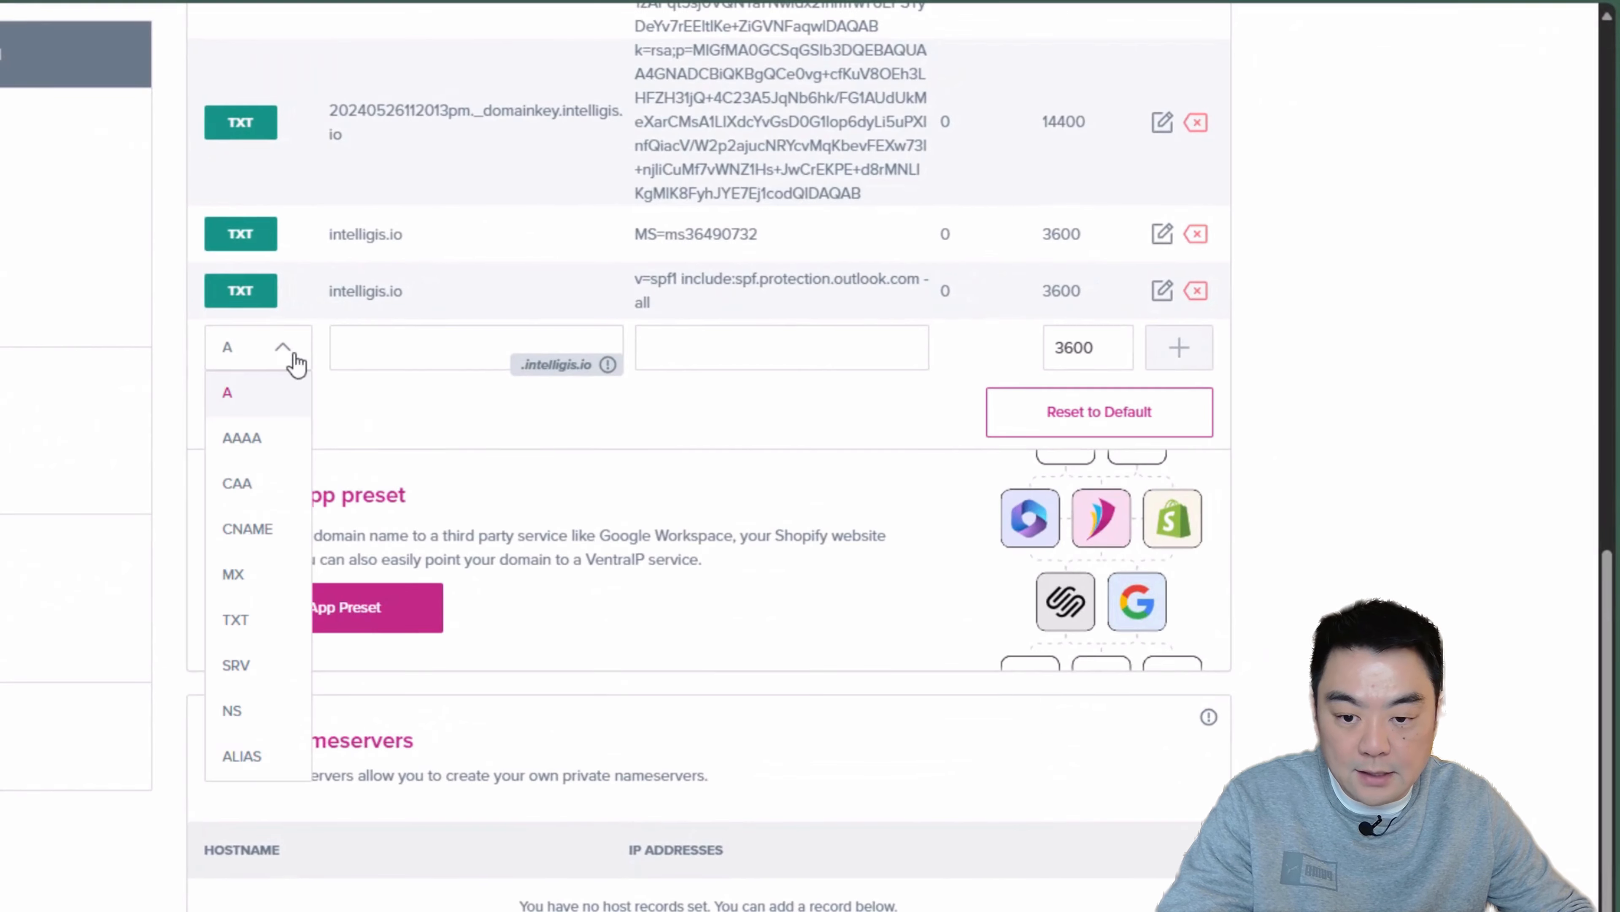
left_click(259, 536)
left_click(444, 345)
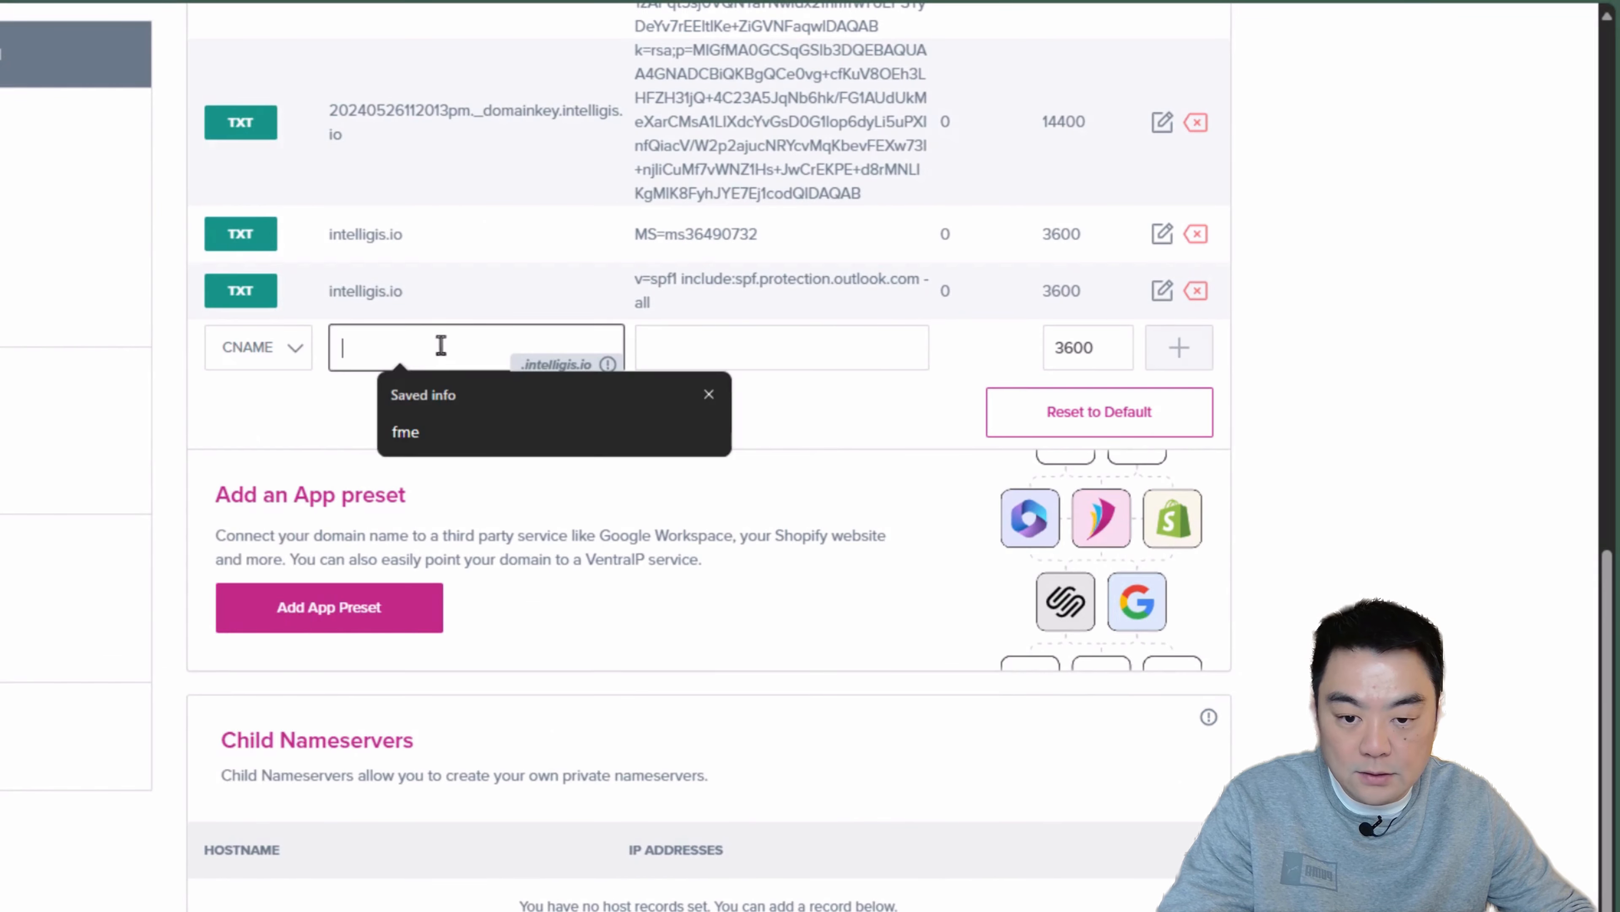
key("ctrl+v")
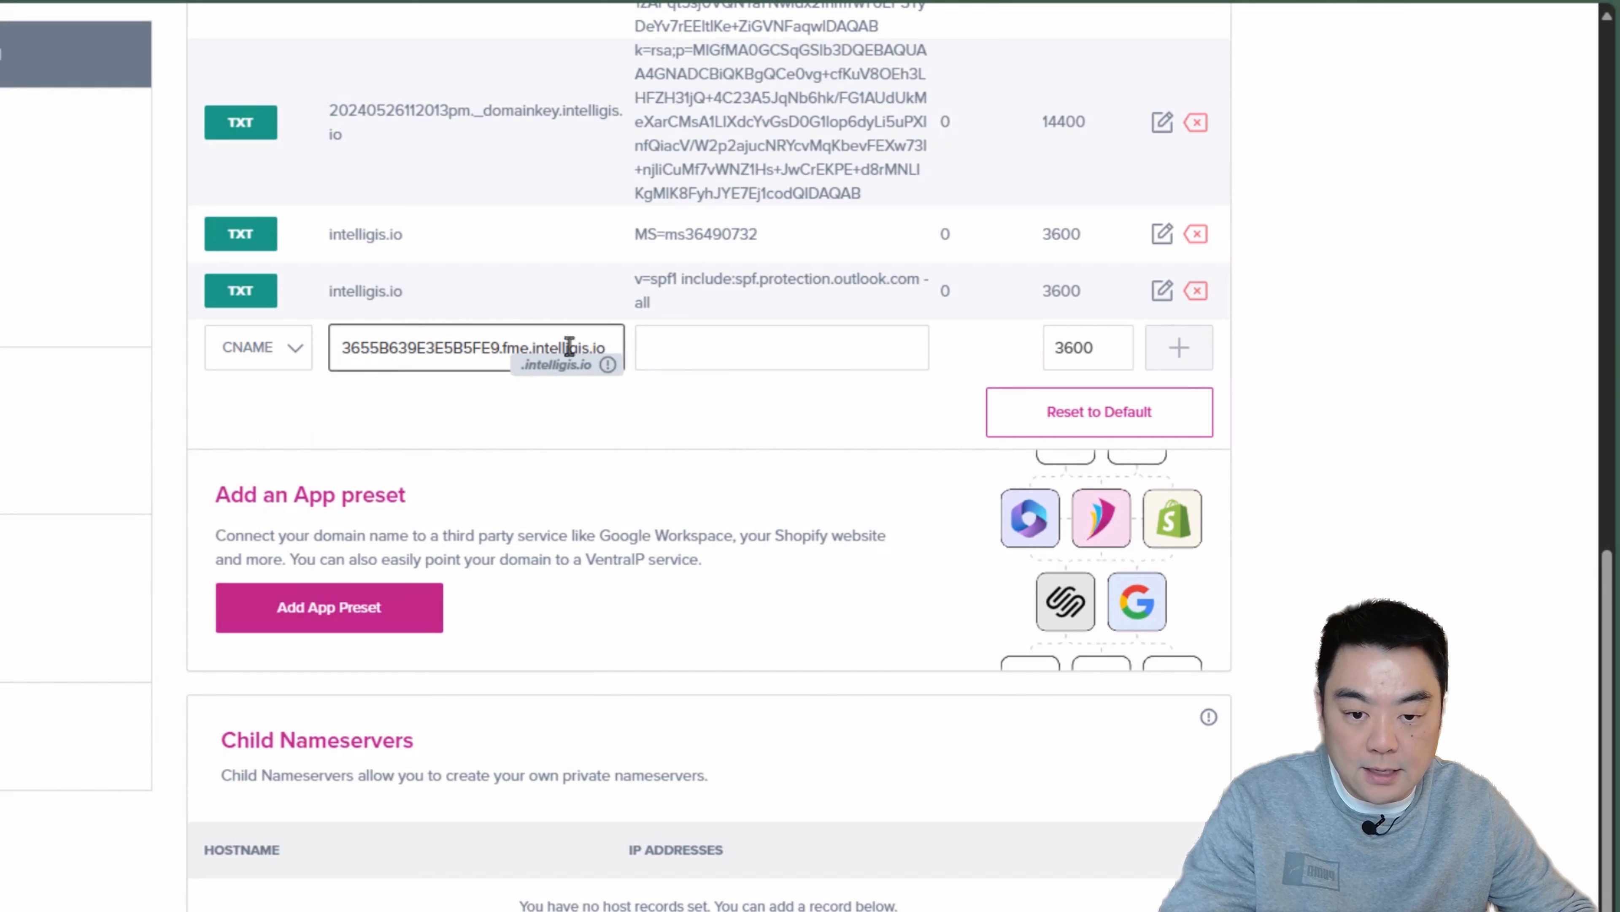
Step: Remove the duplicate .intelligis.io suffix from the end of the new CNAME record's hostname
left_click(717, 350)
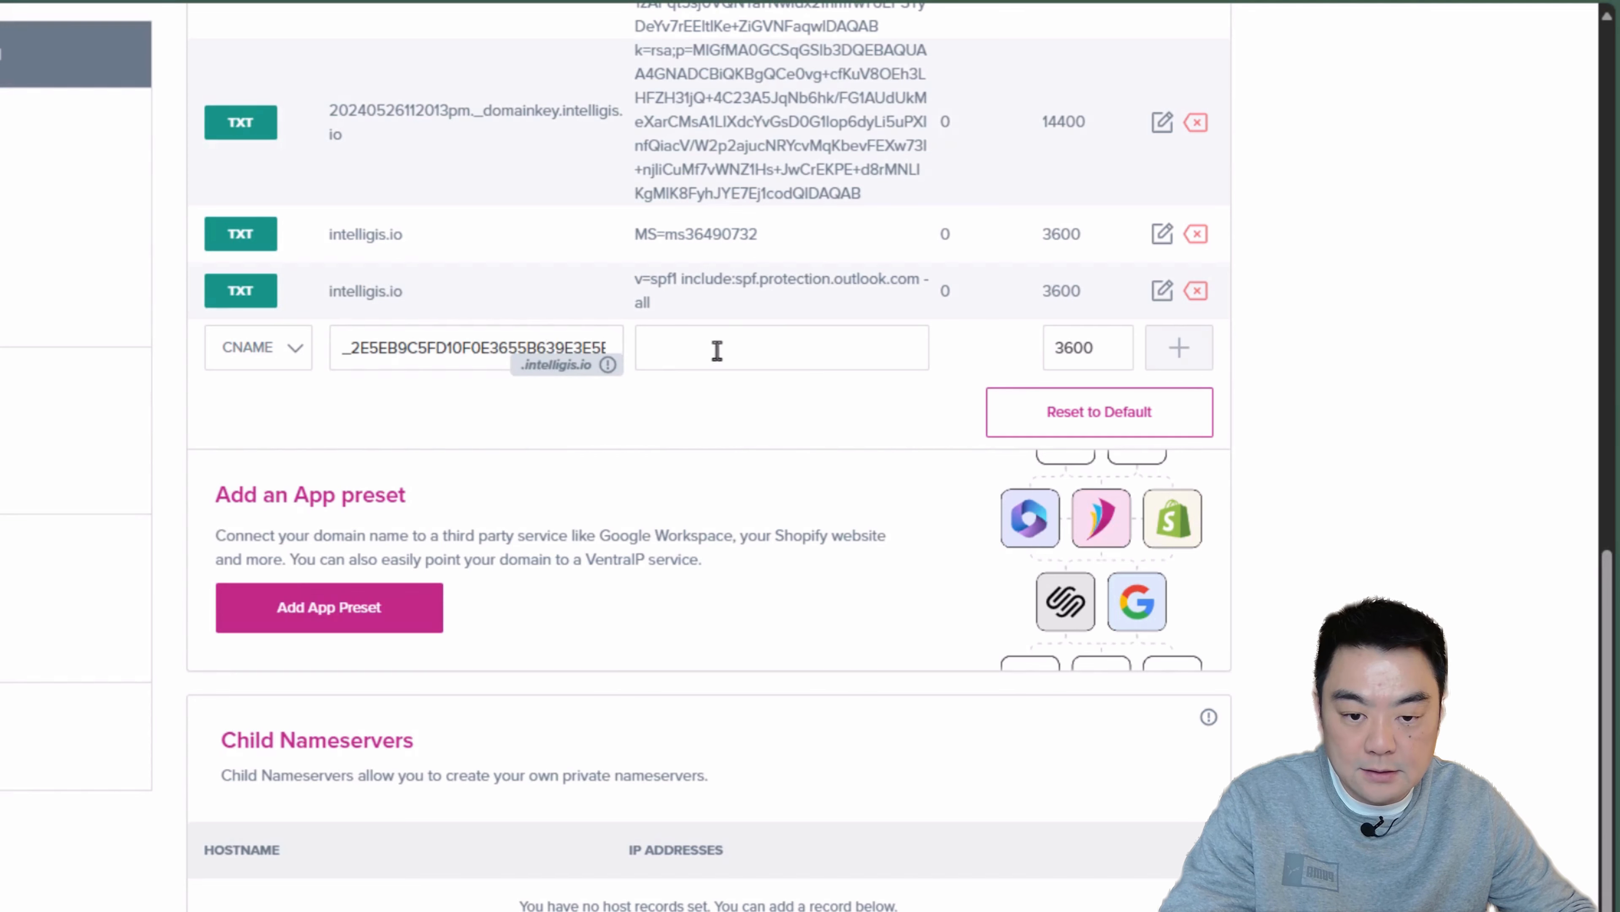
left_click(533, 349)
left_click_drag(545, 349, 748, 332)
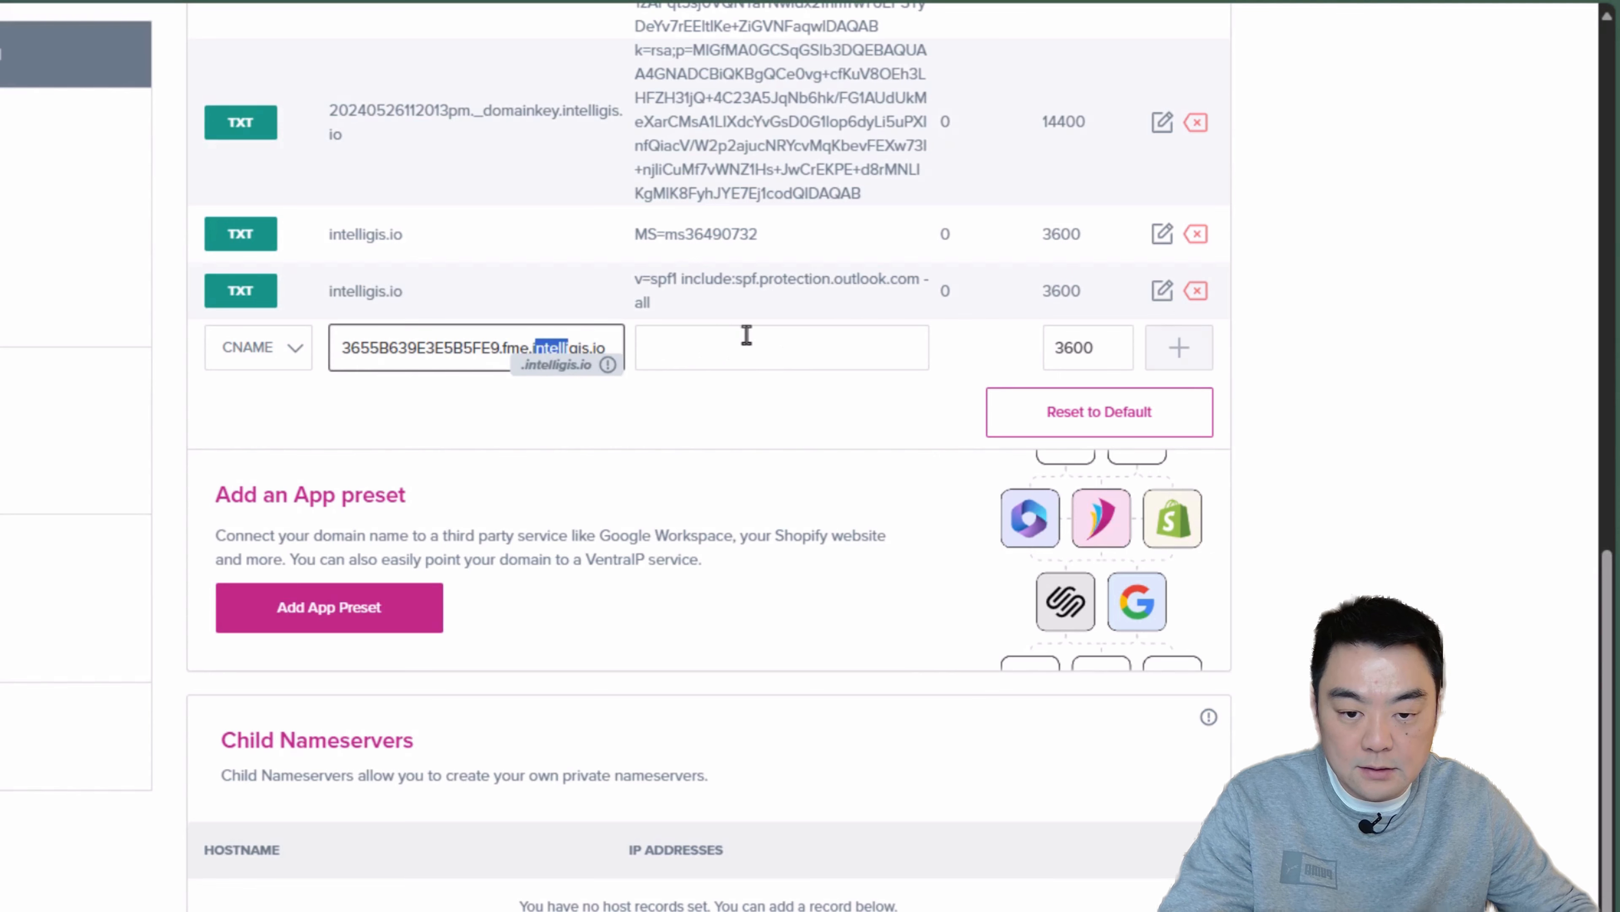
key("BackSpace")
left_click(747, 334)
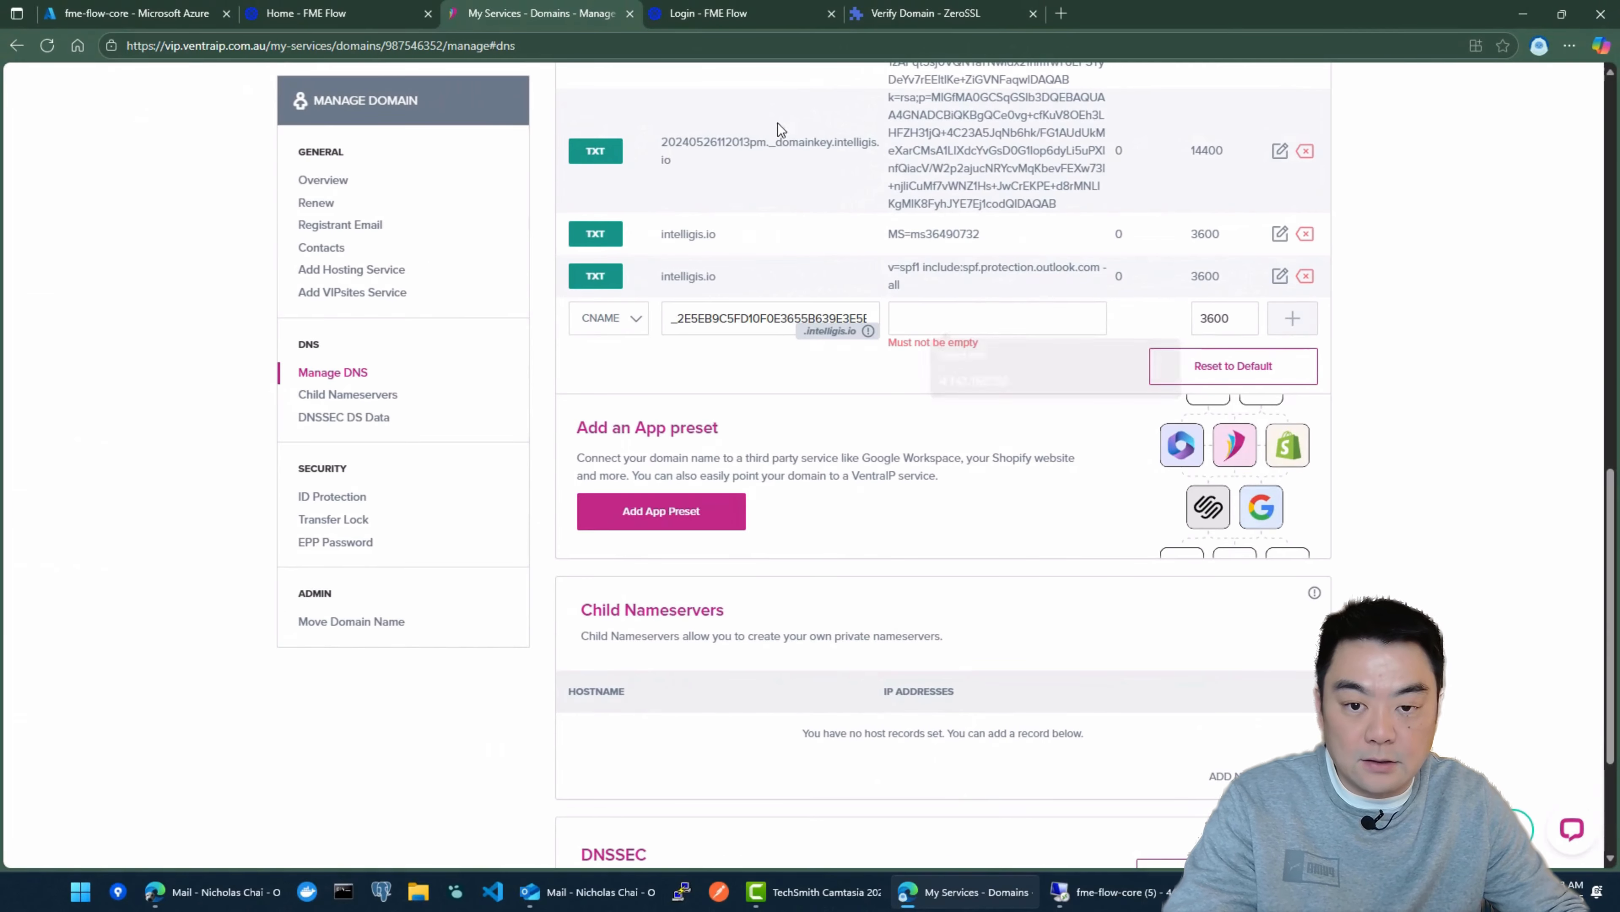
Step: Copy the ZeroSSL verification record's Point To value and paste it as the value of the new CNAME record in DNS hosting
left_click(925, 13)
left_click(699, 536)
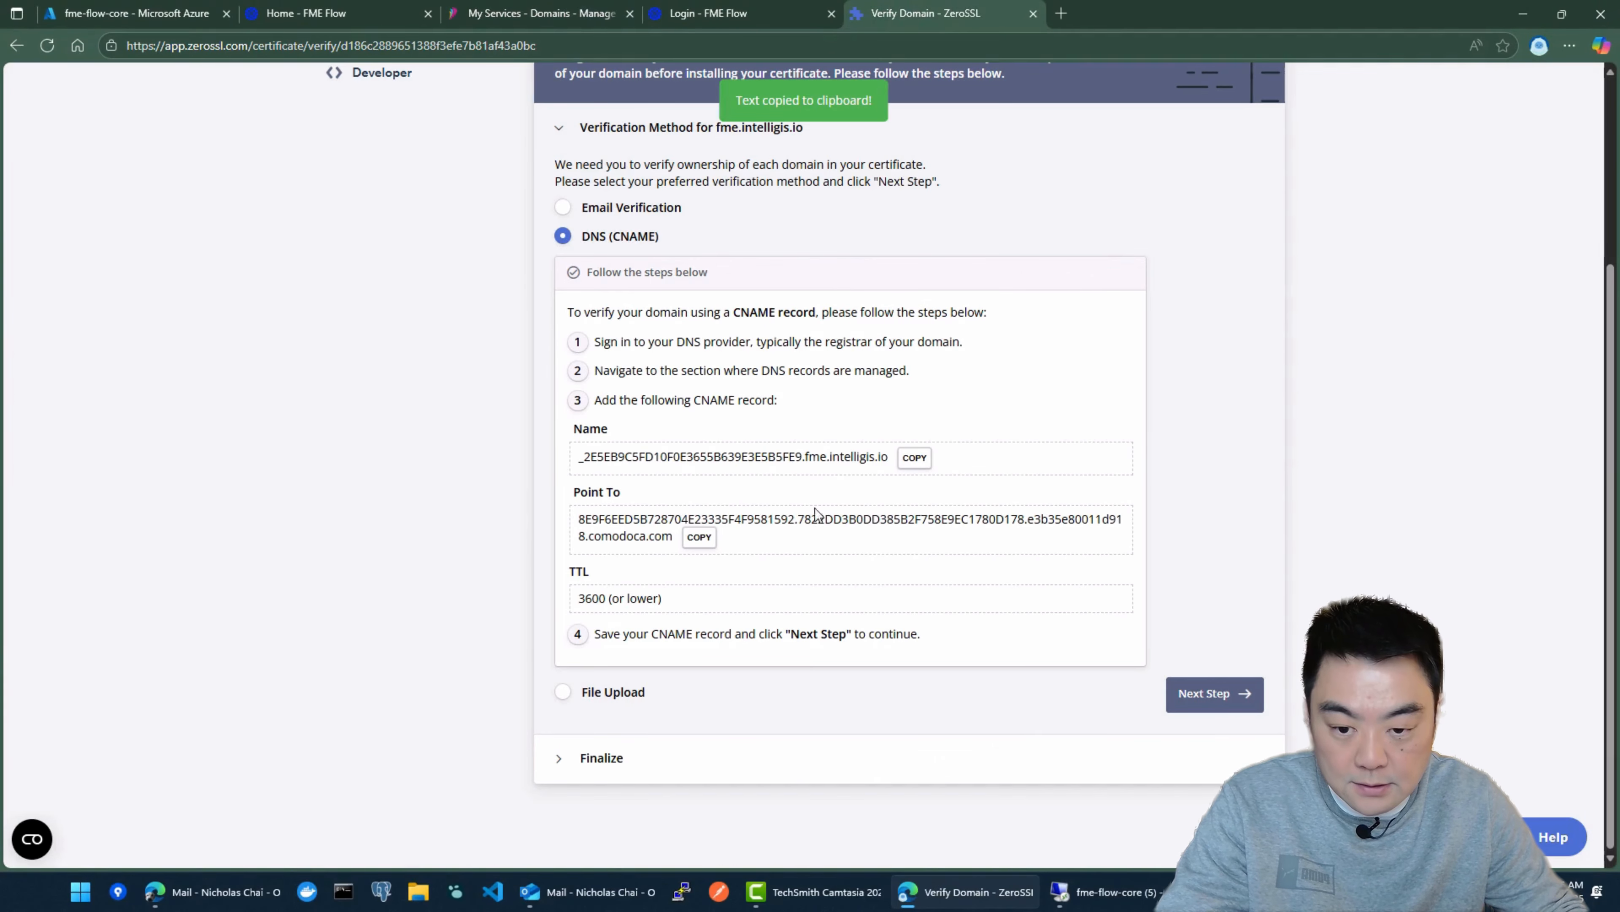
left_click(542, 13)
left_click(944, 310)
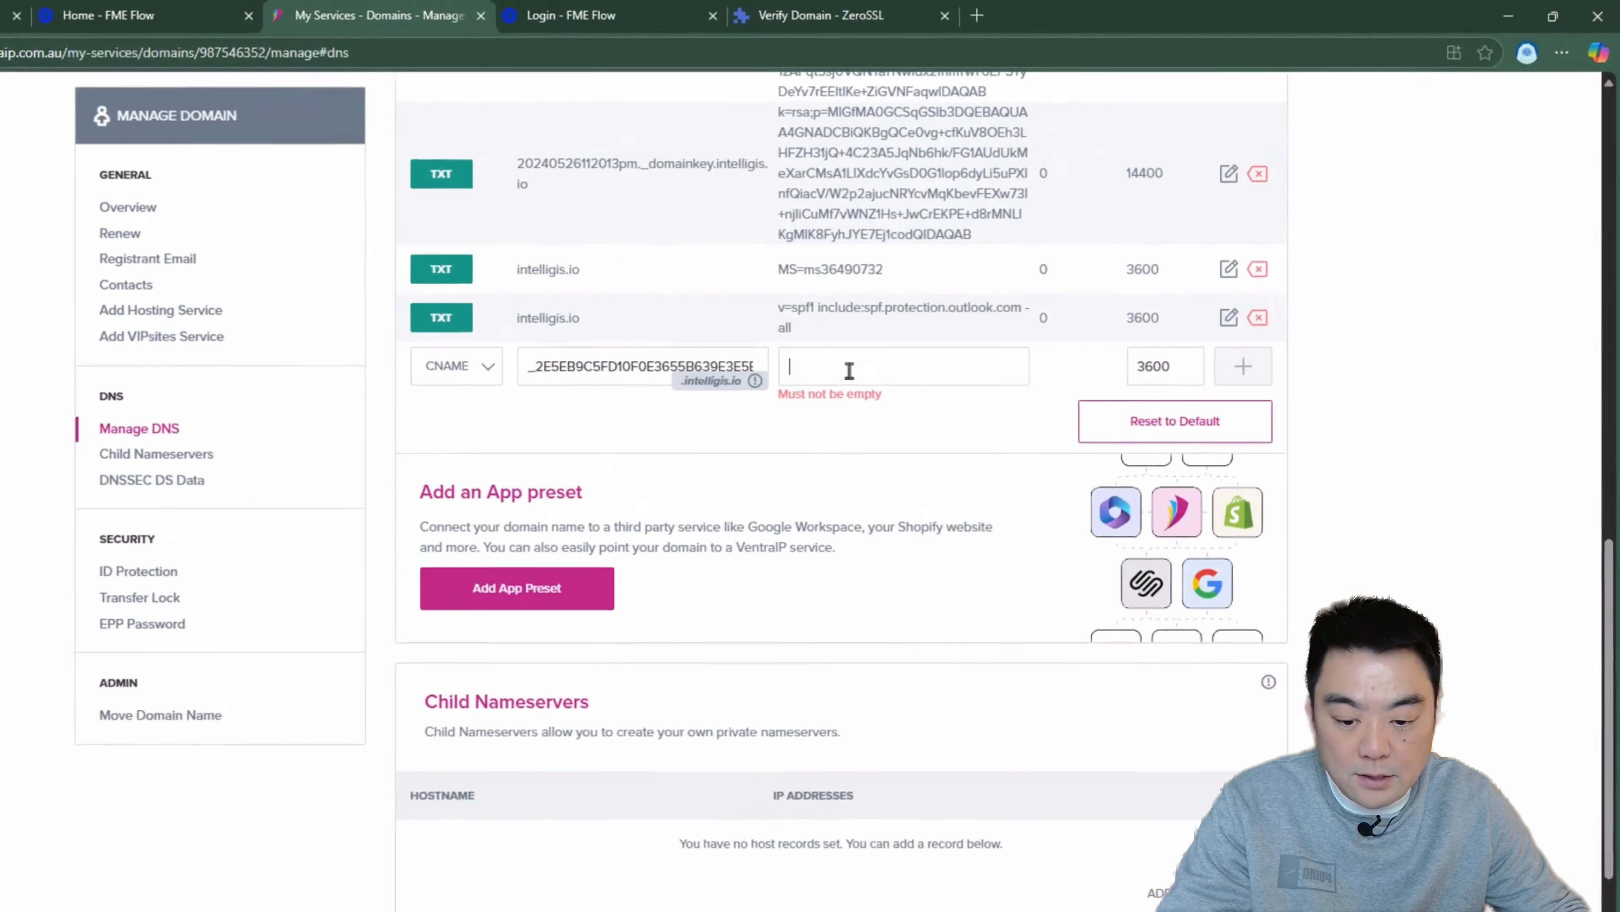
key("ctrl+v")
left_click(791, 460)
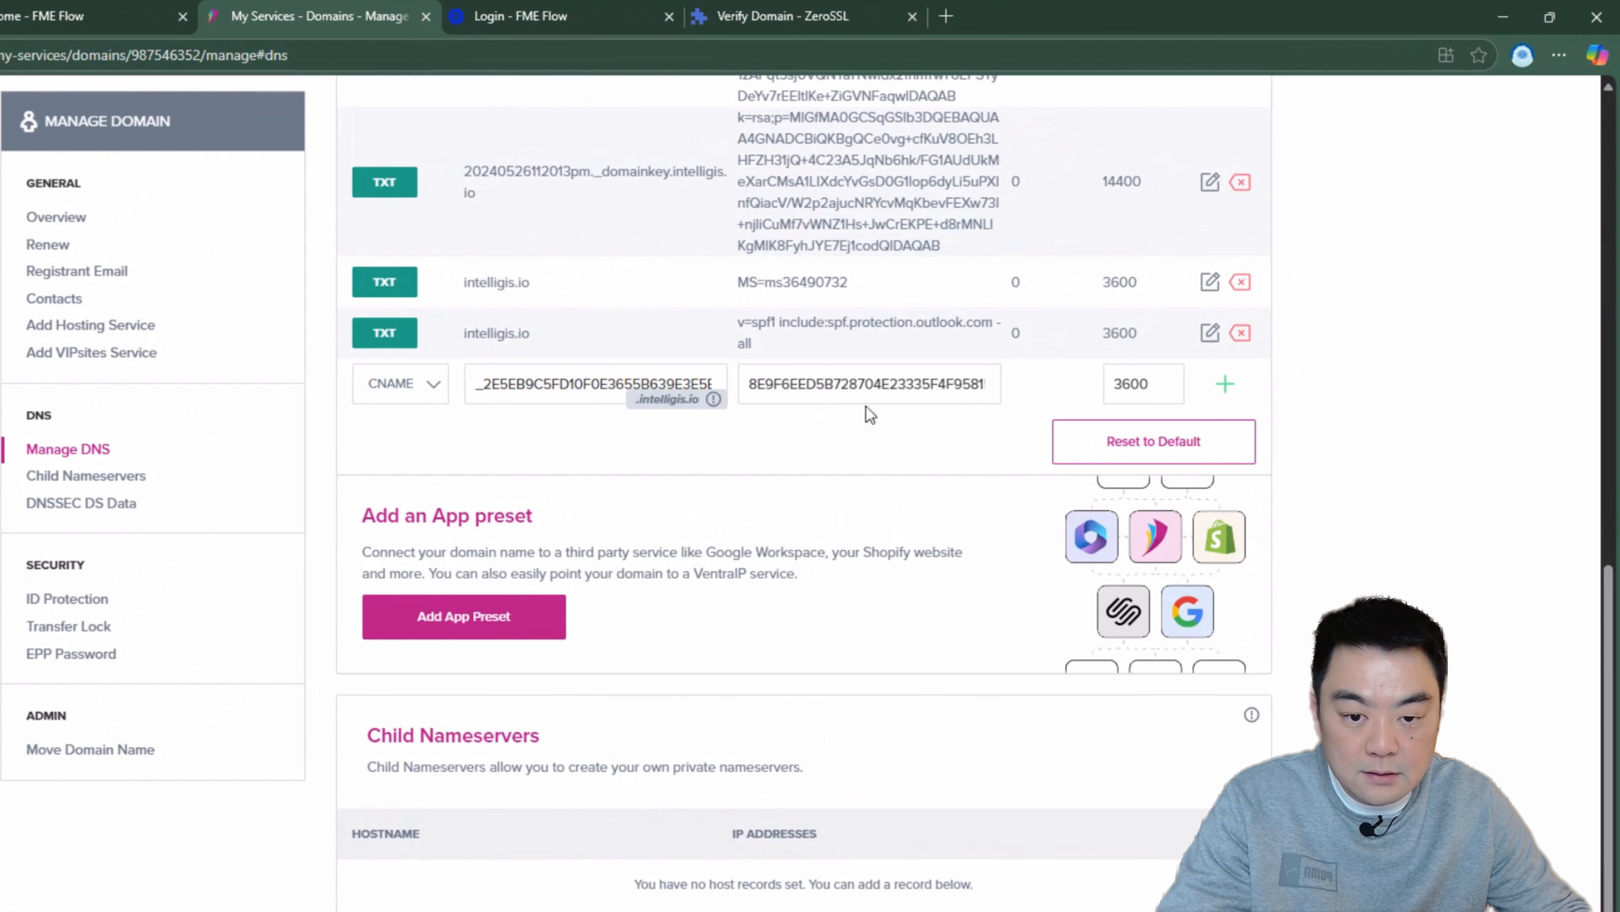
Step: Check the new CNAME record's TTL against ZeroSSL's requirement, add the record with TTL 3600, and review it in the DNS list
left_click(758, 19)
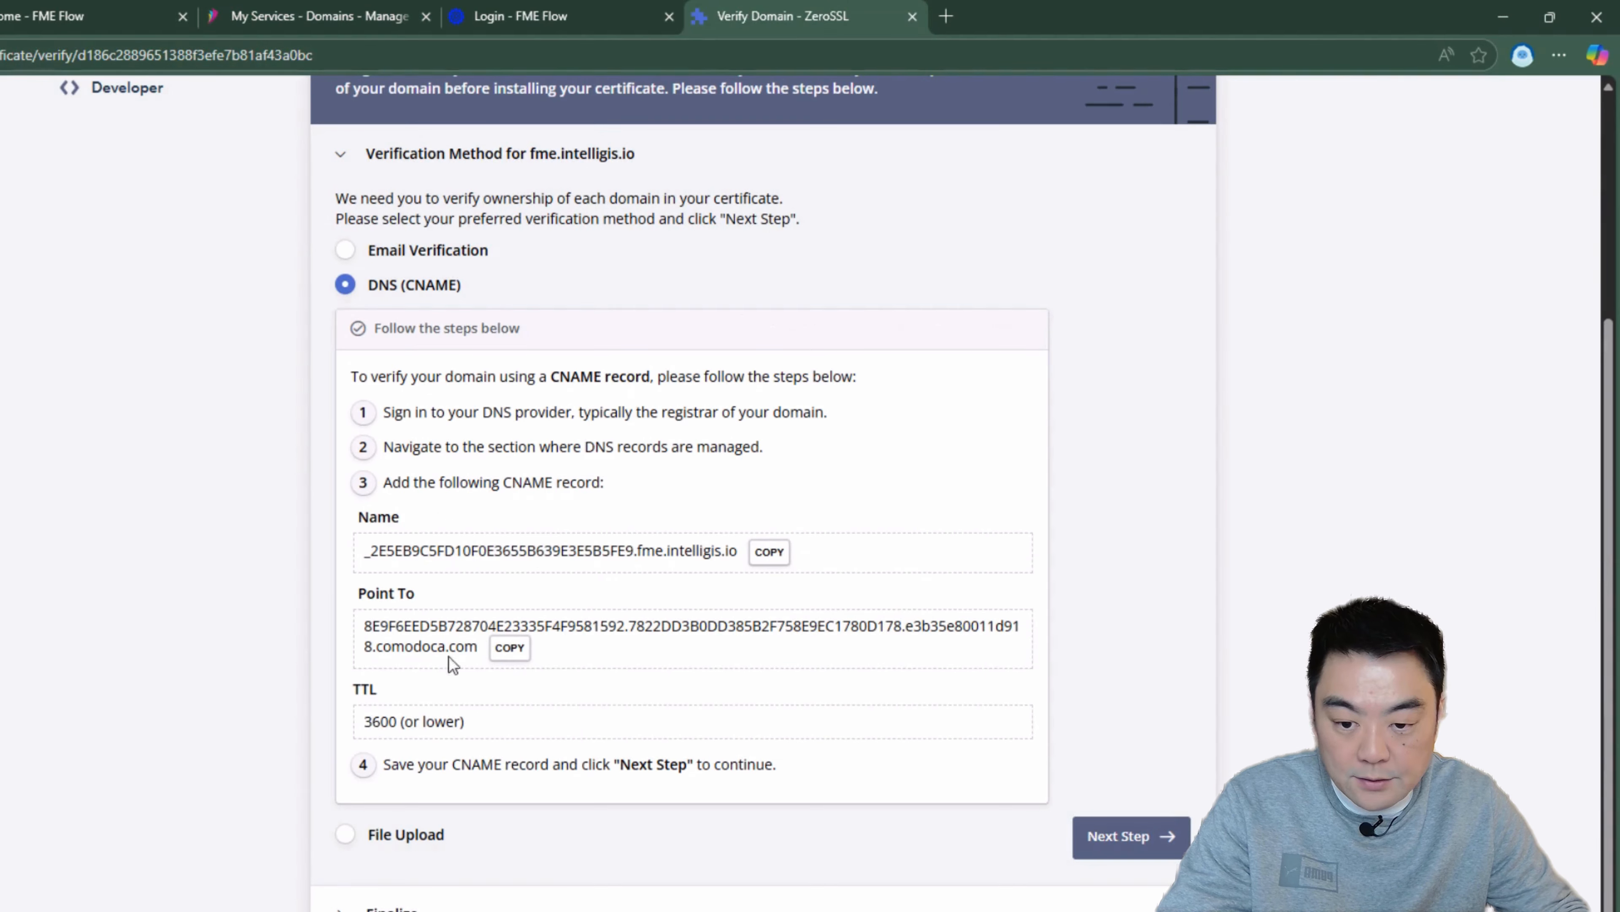
left_click(312, 18)
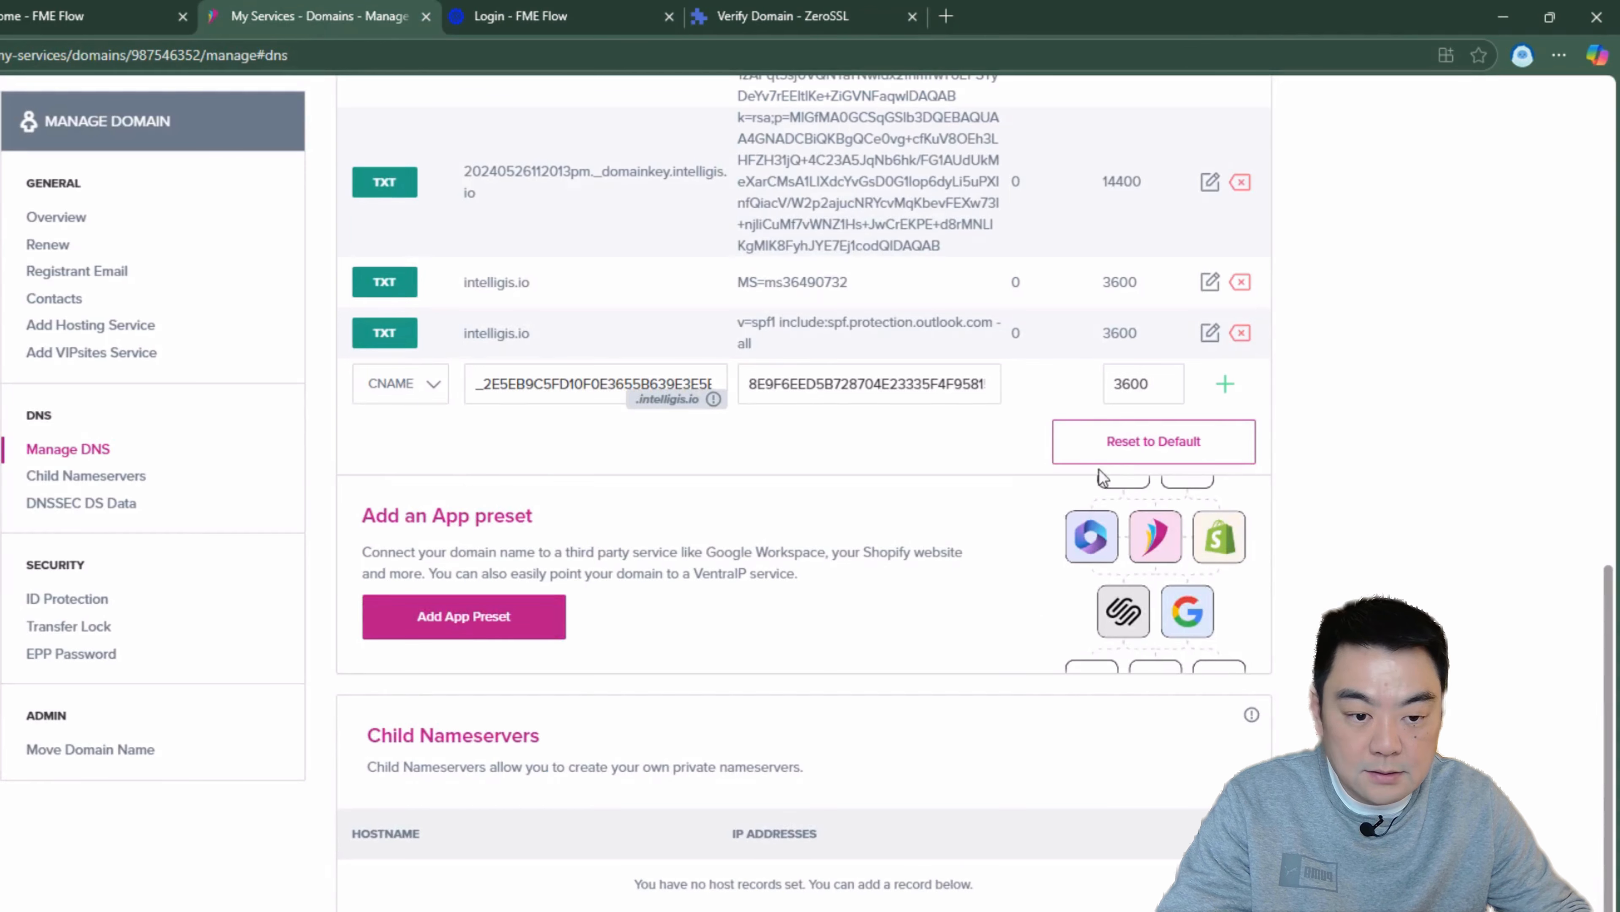
left_click(1225, 384)
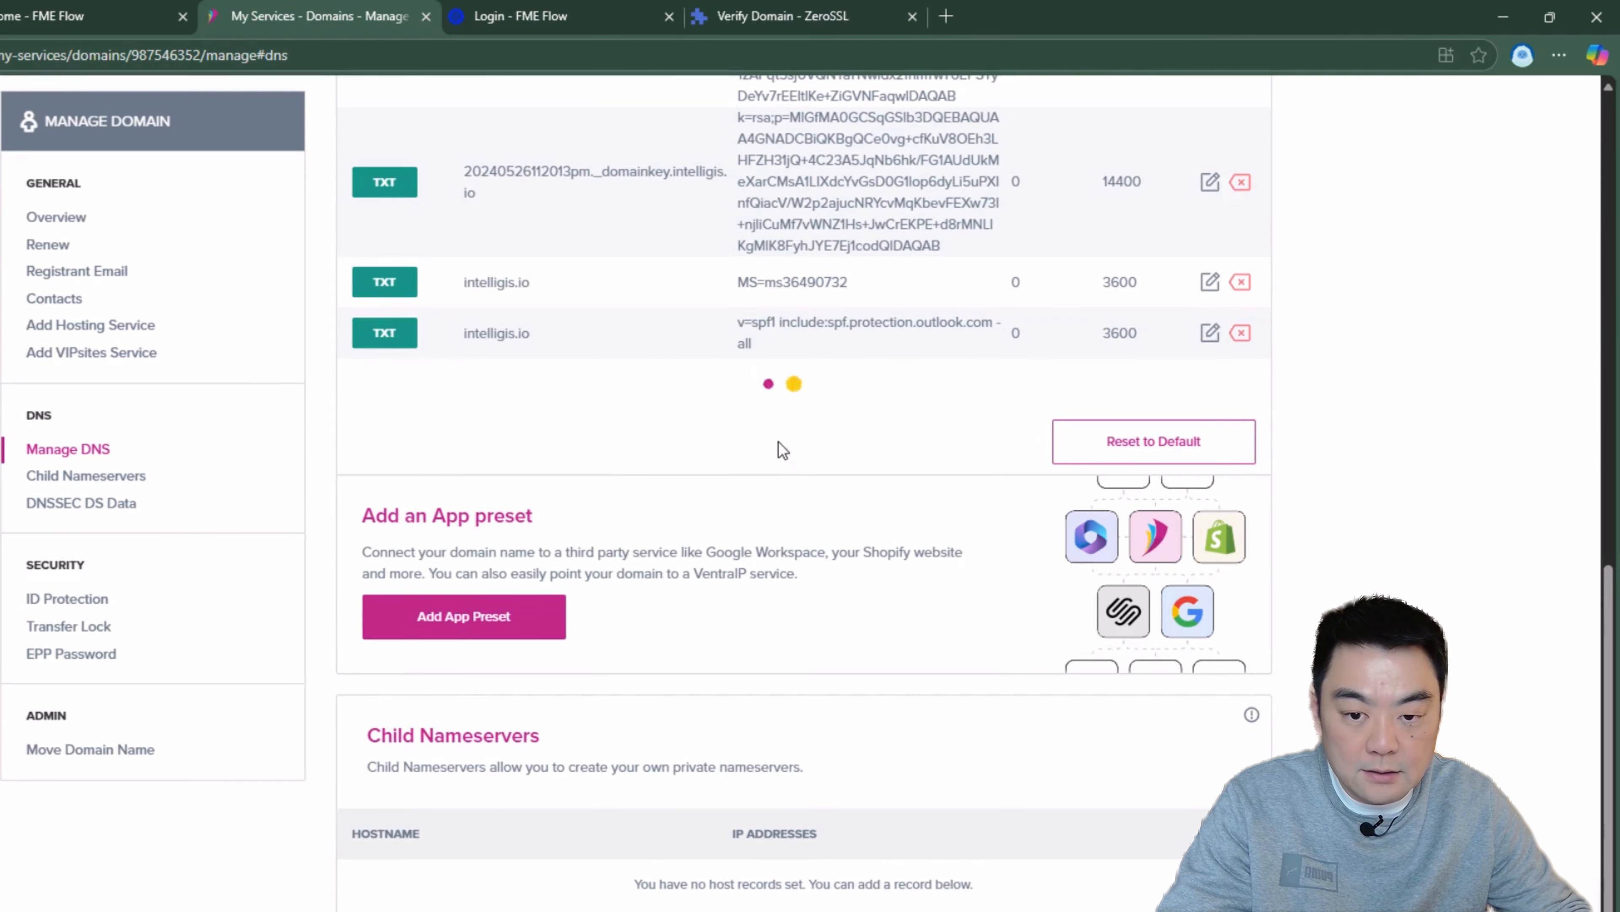
scroll(708, 473, "up", 12)
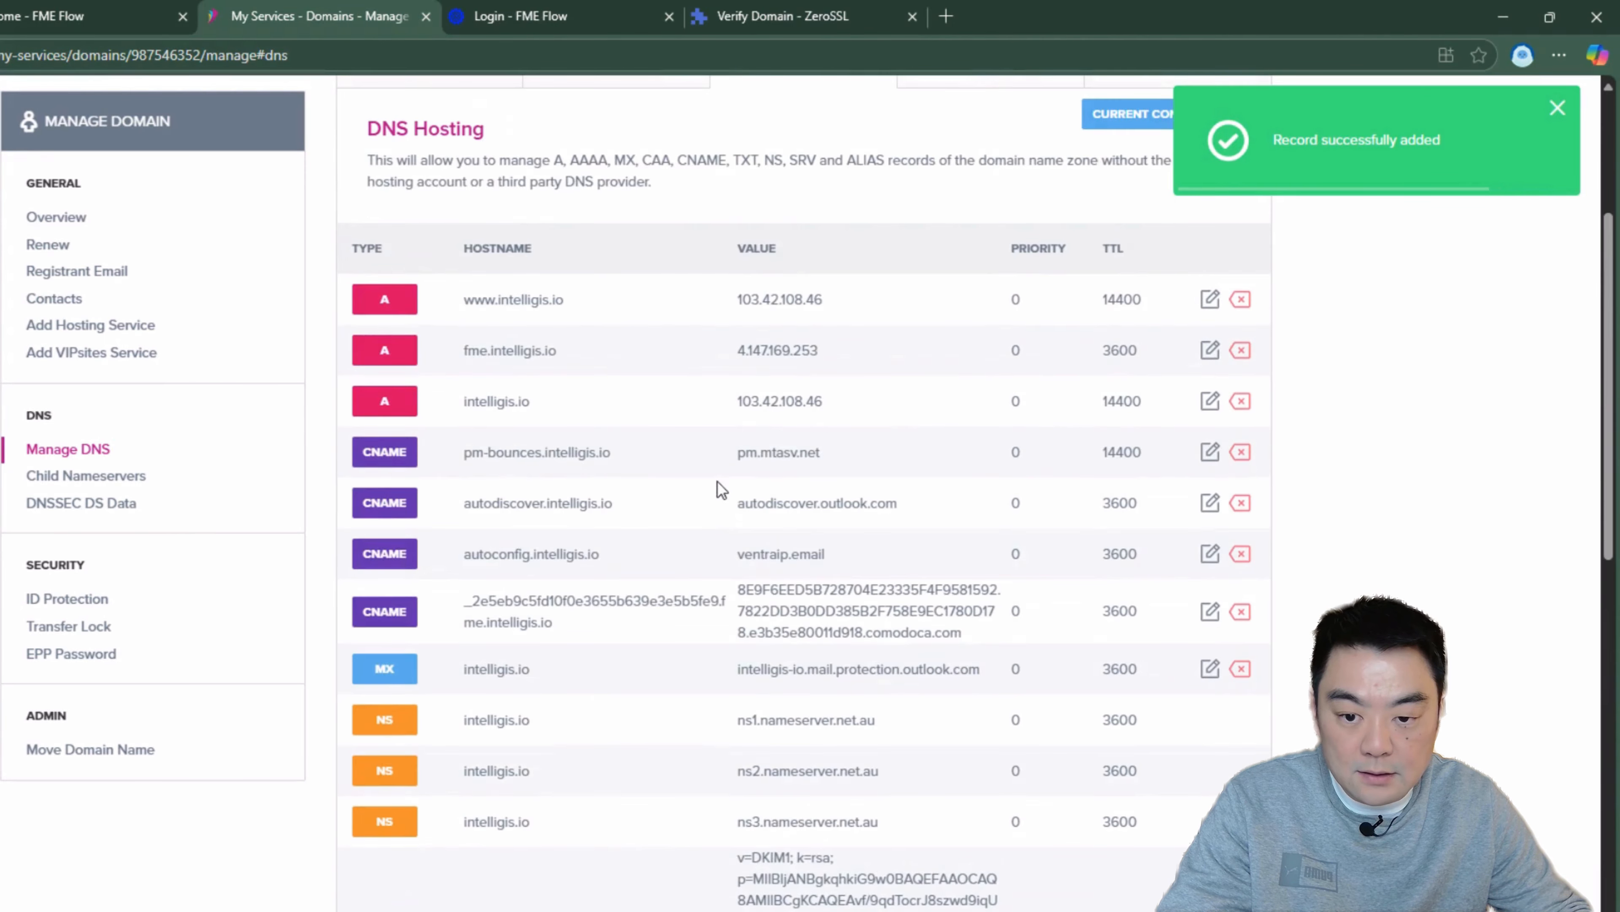
left_click_drag(562, 627, 462, 595)
left_click(647, 614)
Step: Return to ZeroSSL, proceed to the Finalize stage, and verify the fme.intelligis.io domain
left_click(792, 6)
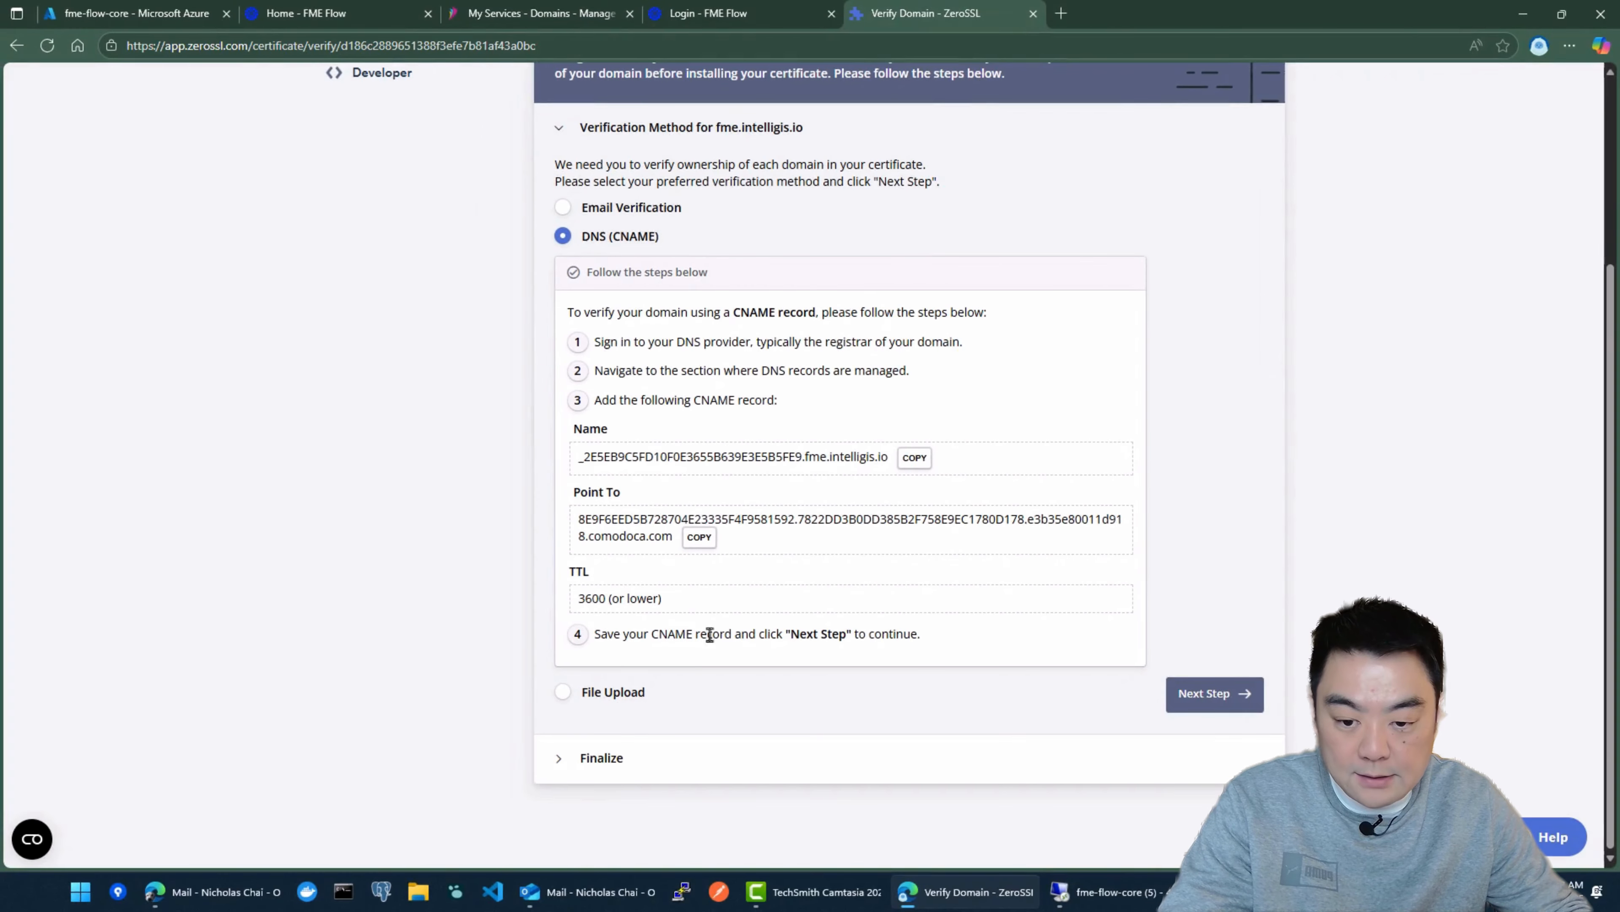
left_click(1228, 694)
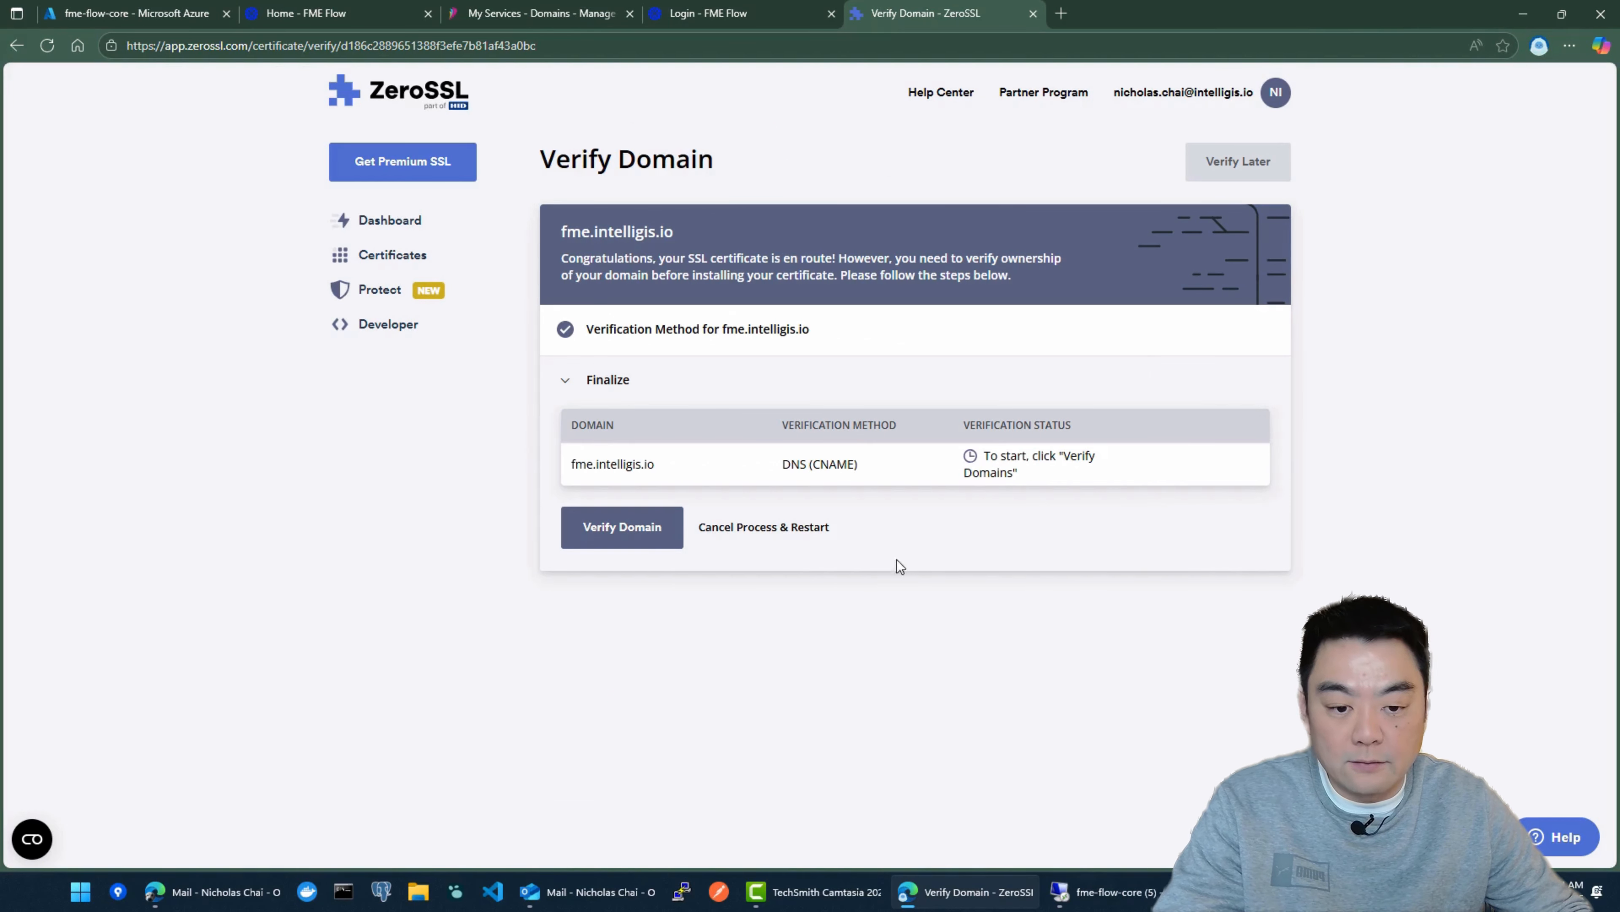
left_click(652, 547)
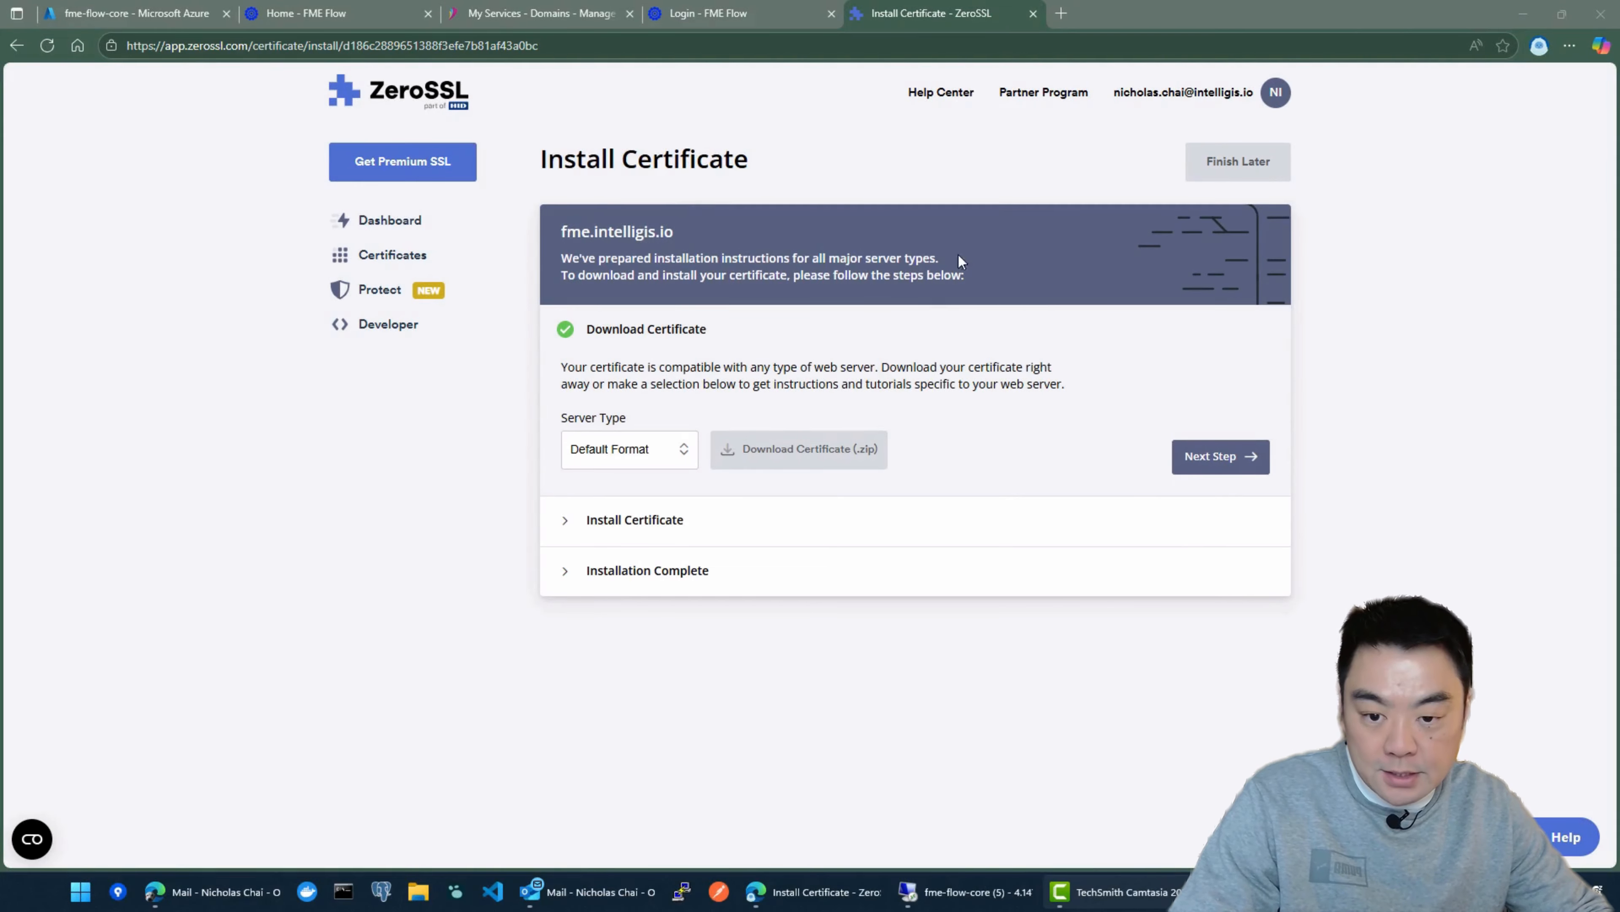
Step: Keep the server type as Default Format and download the fme.intelligis.io certificate as a ZIP archive
left_click(628, 448)
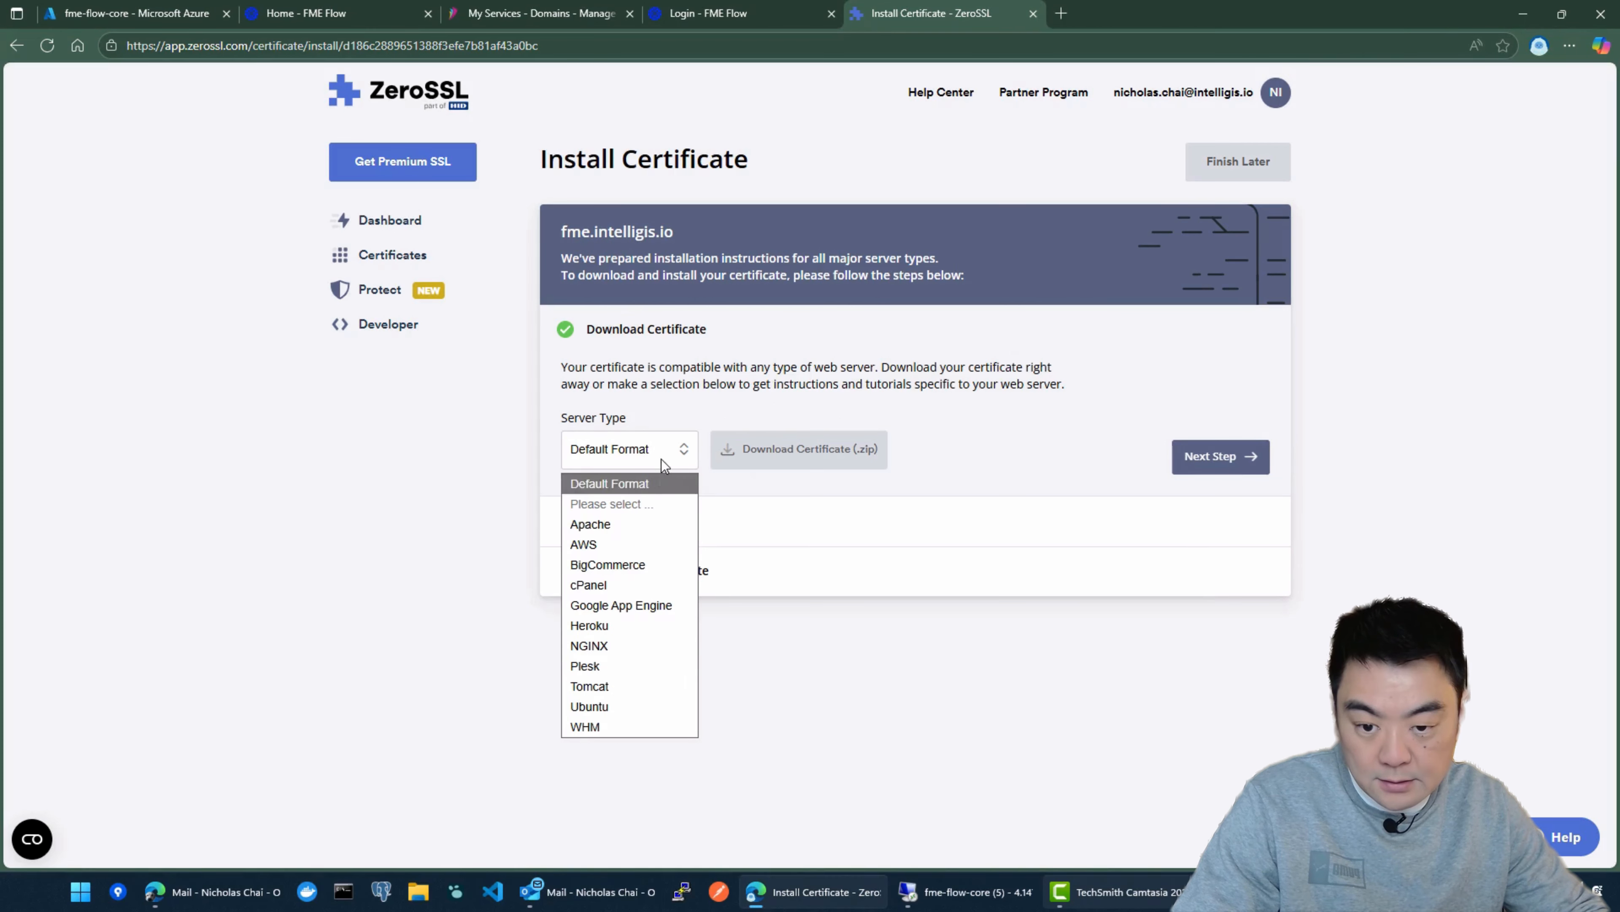
left_click(638, 484)
left_click(1249, 471)
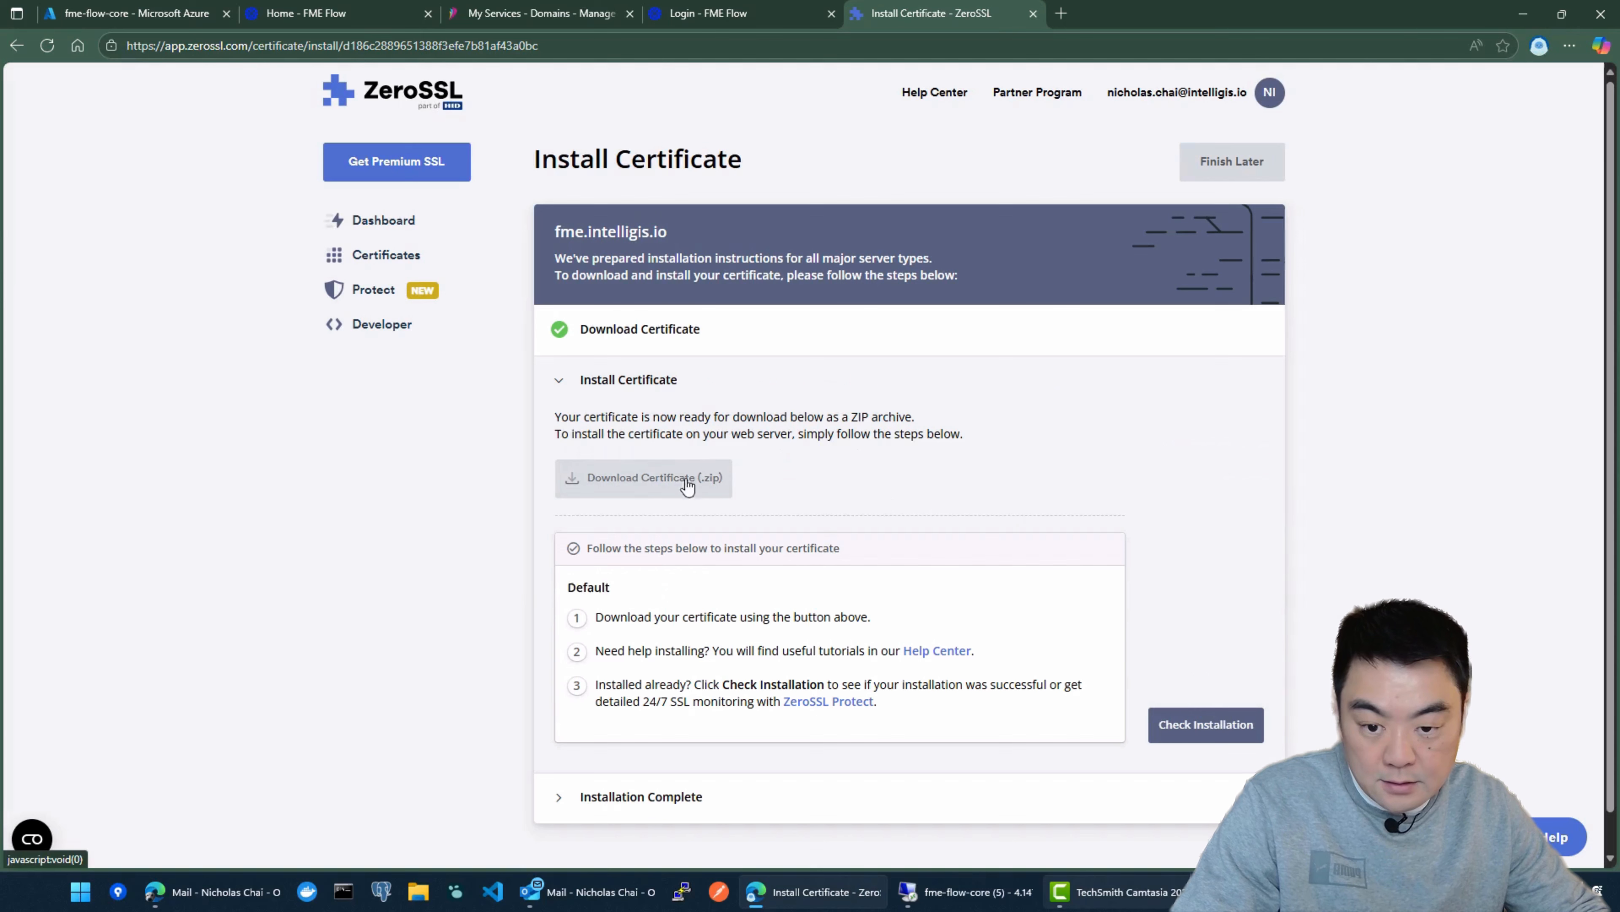
left_click(654, 483)
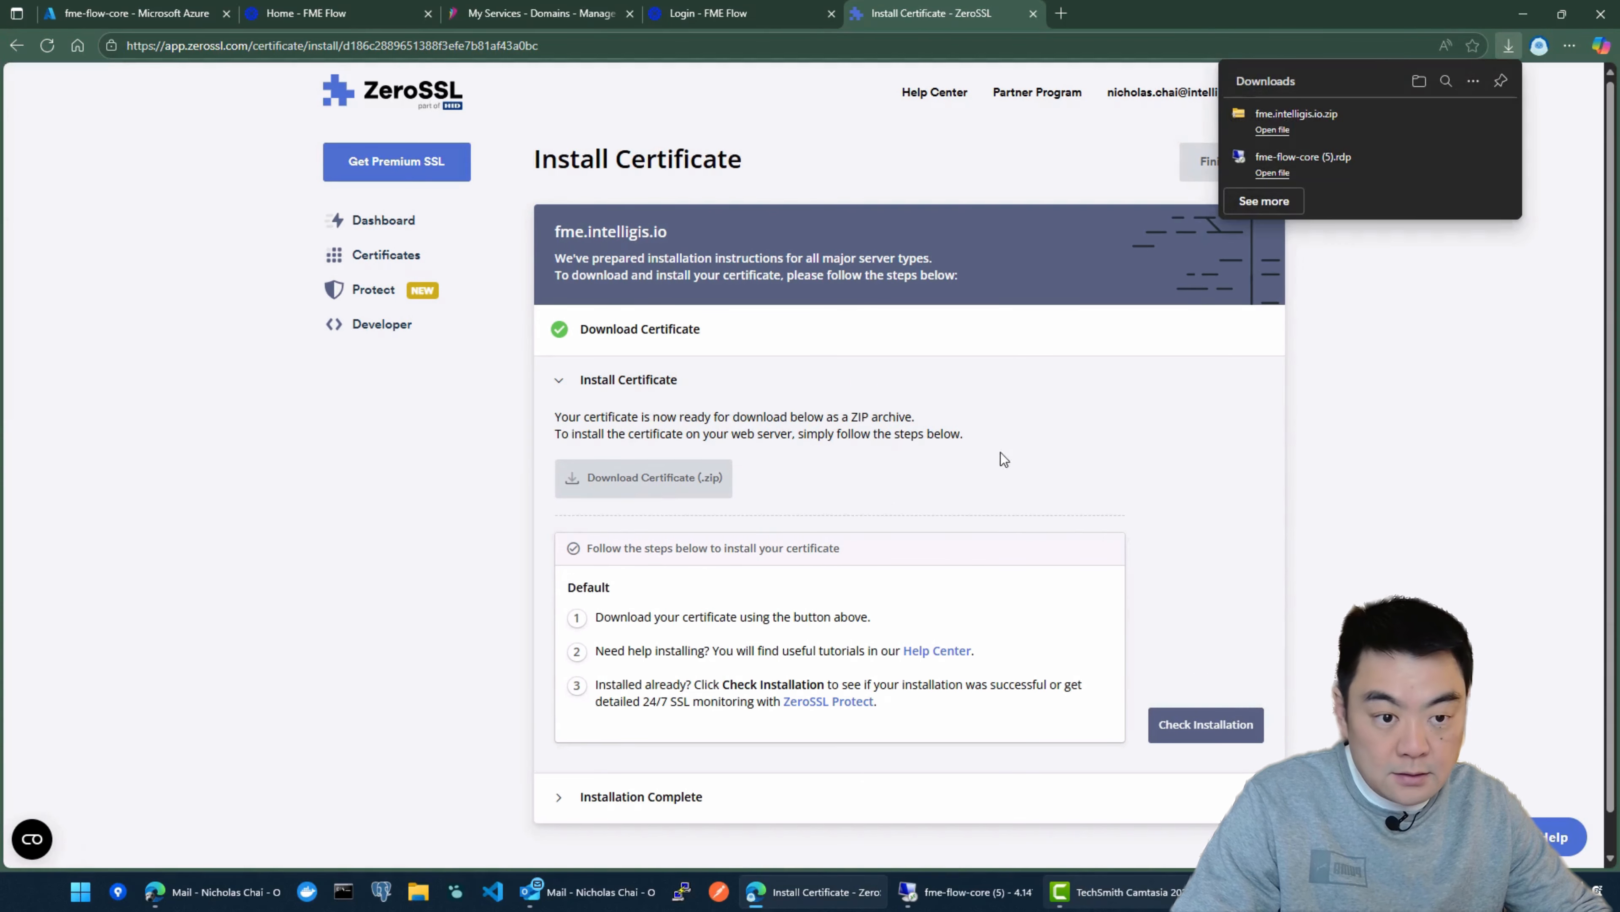
Step: Show fme.intelligis.io.zip in the Downloads folder and extract all its files
left_click(1470, 117)
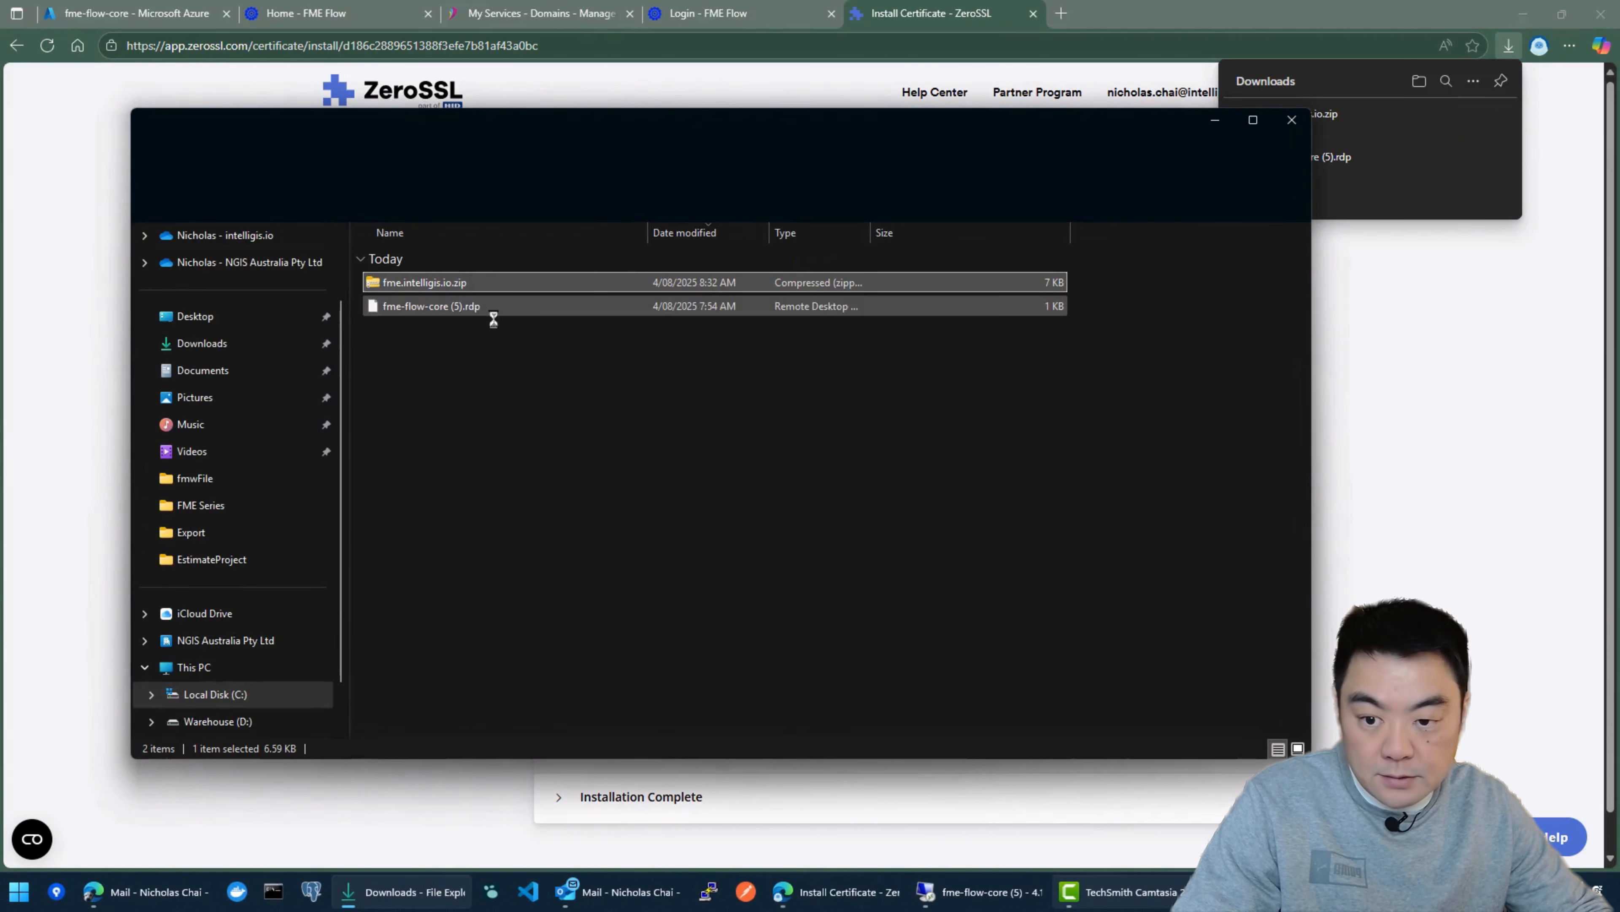
right_click(464, 288)
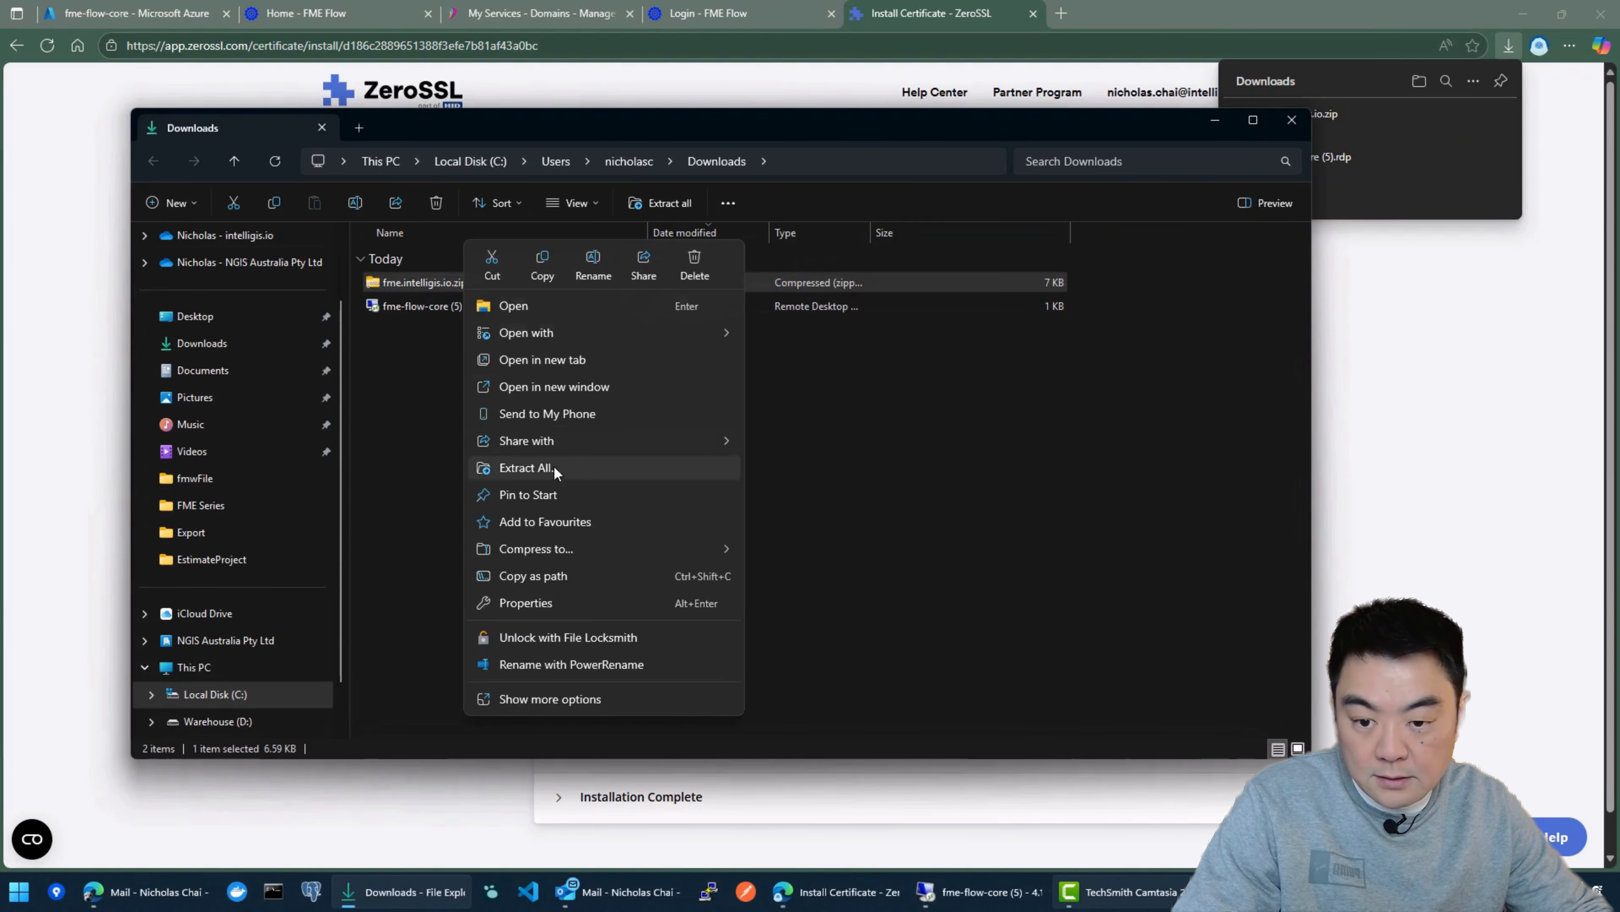
left_click(518, 469)
left_click(987, 600)
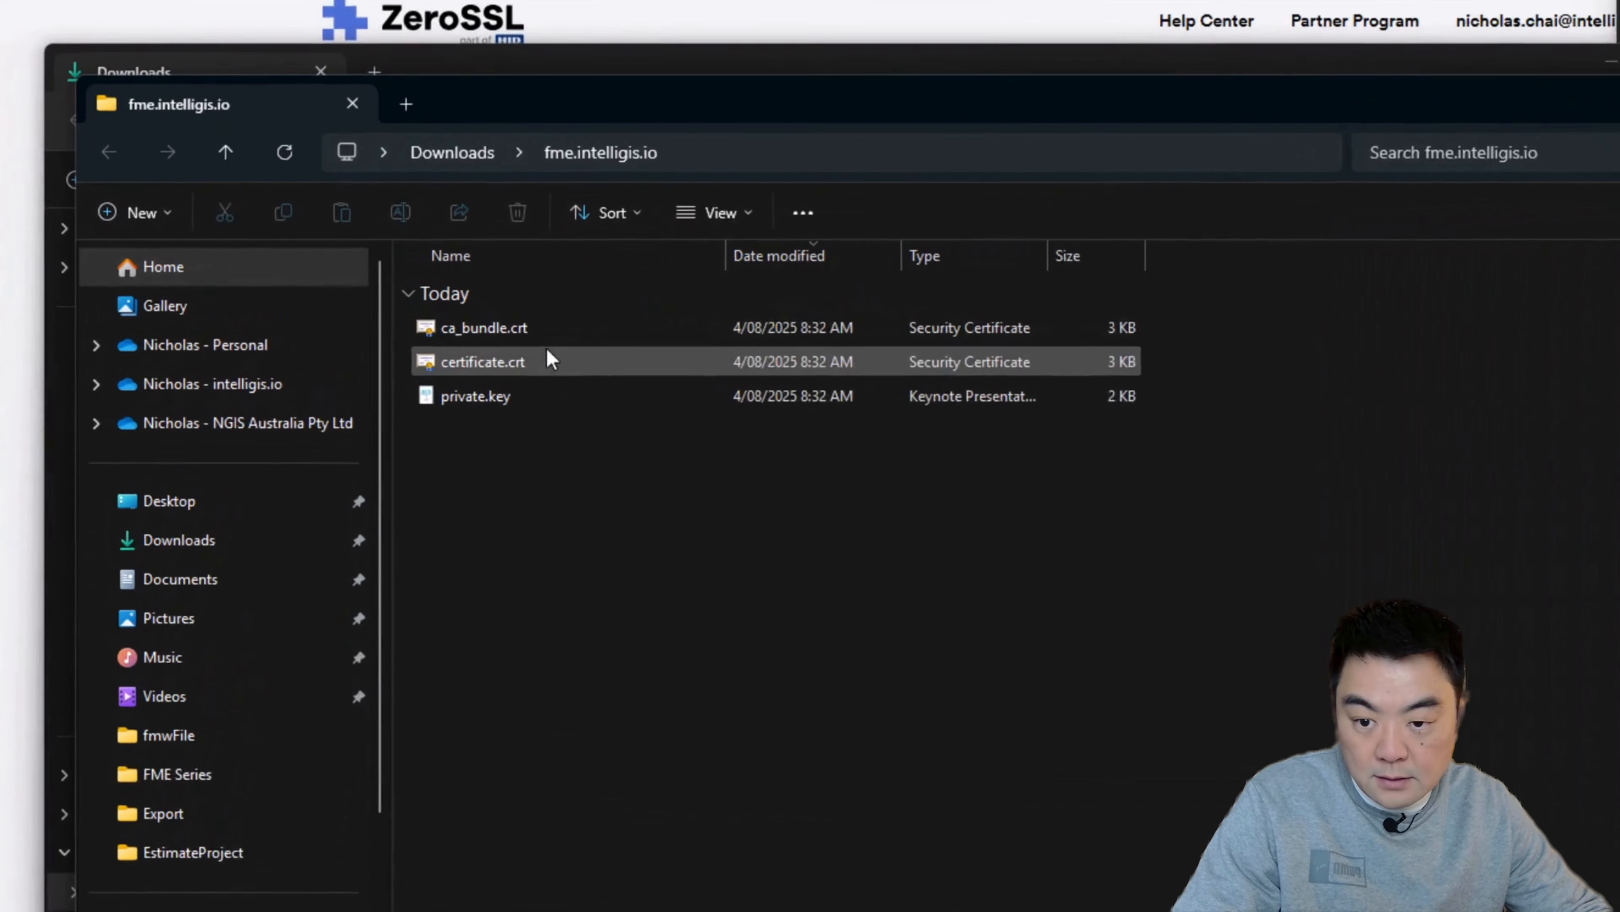
Step: Examine the extracted certificate files ca_bundle.crt, certificate.crt and private.key
left_click(477, 309)
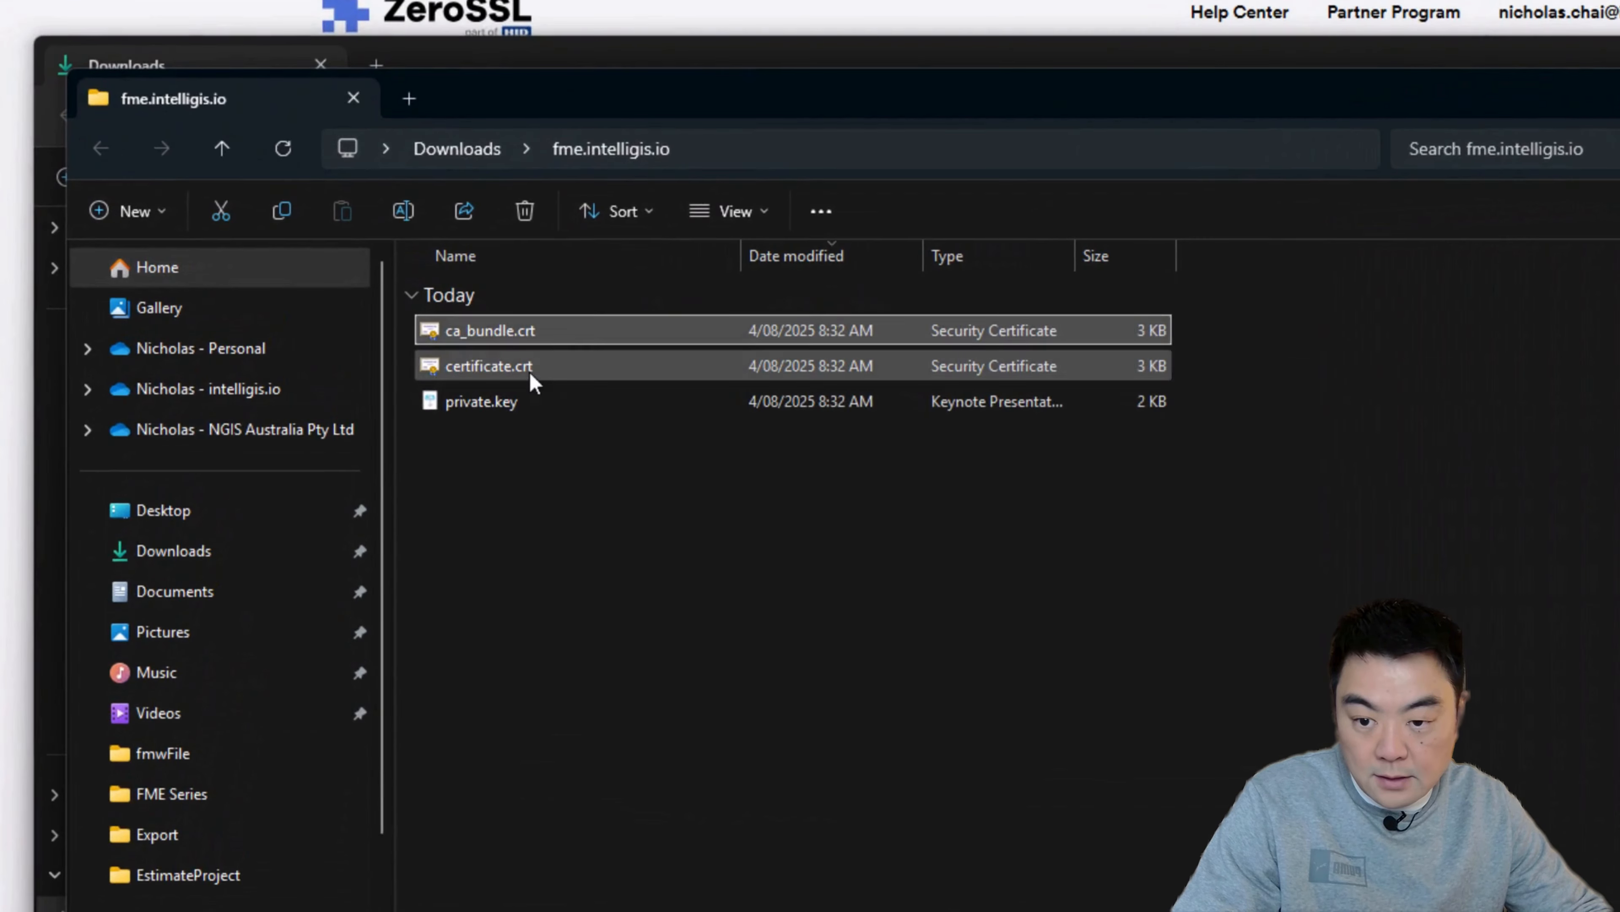
left_click(470, 335)
left_click(460, 359)
left_click(906, 559)
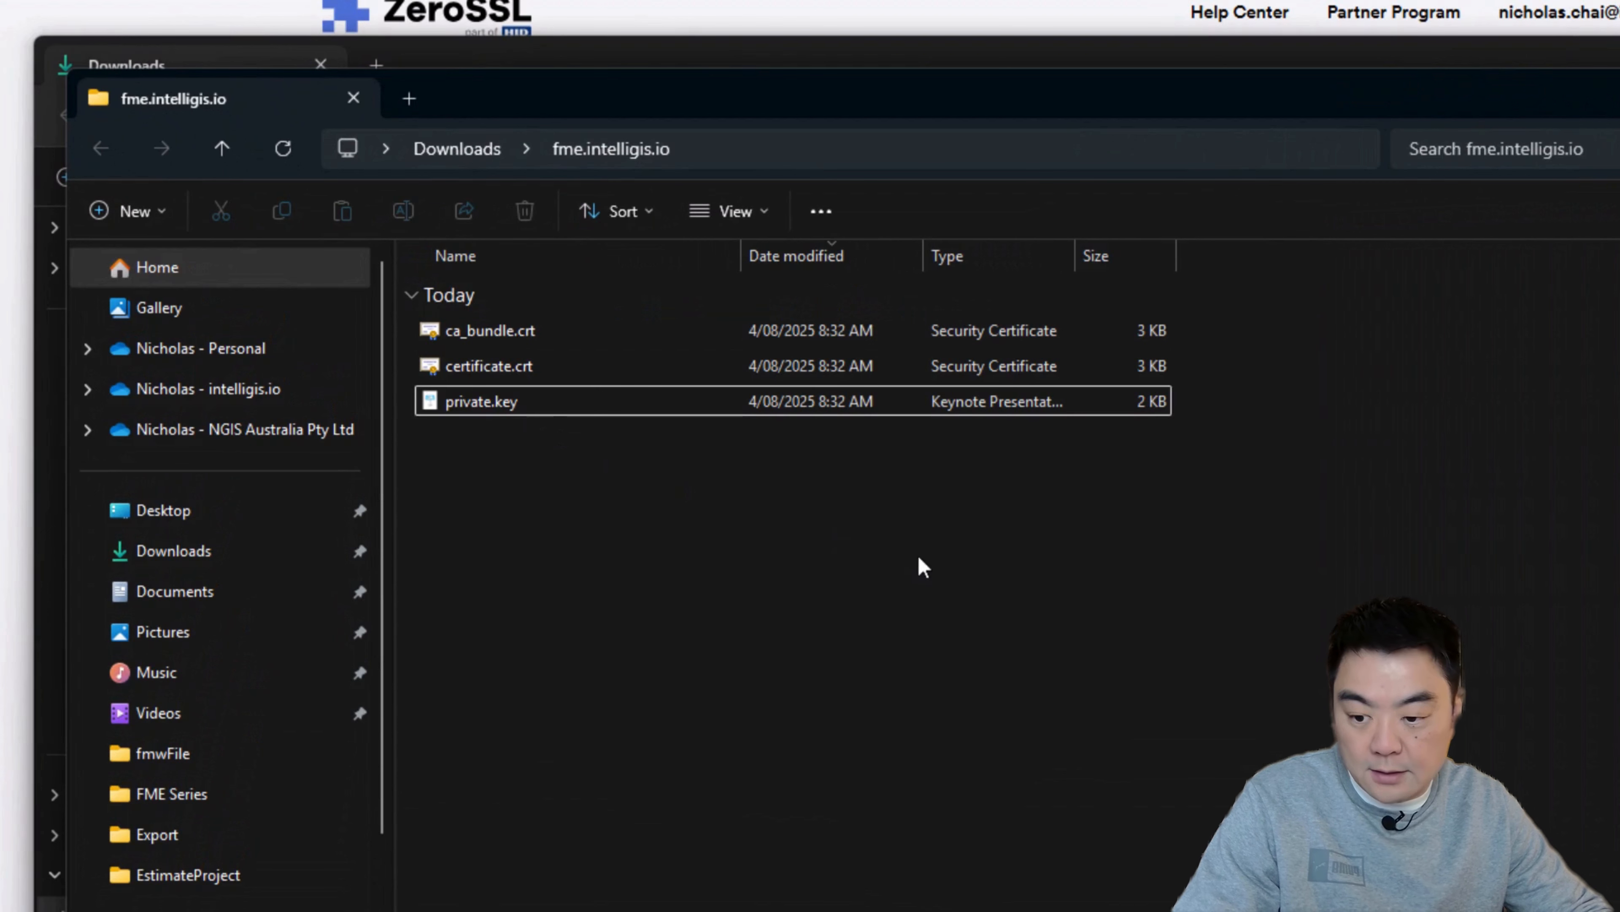
left_click_drag(755, 507, 539, 325)
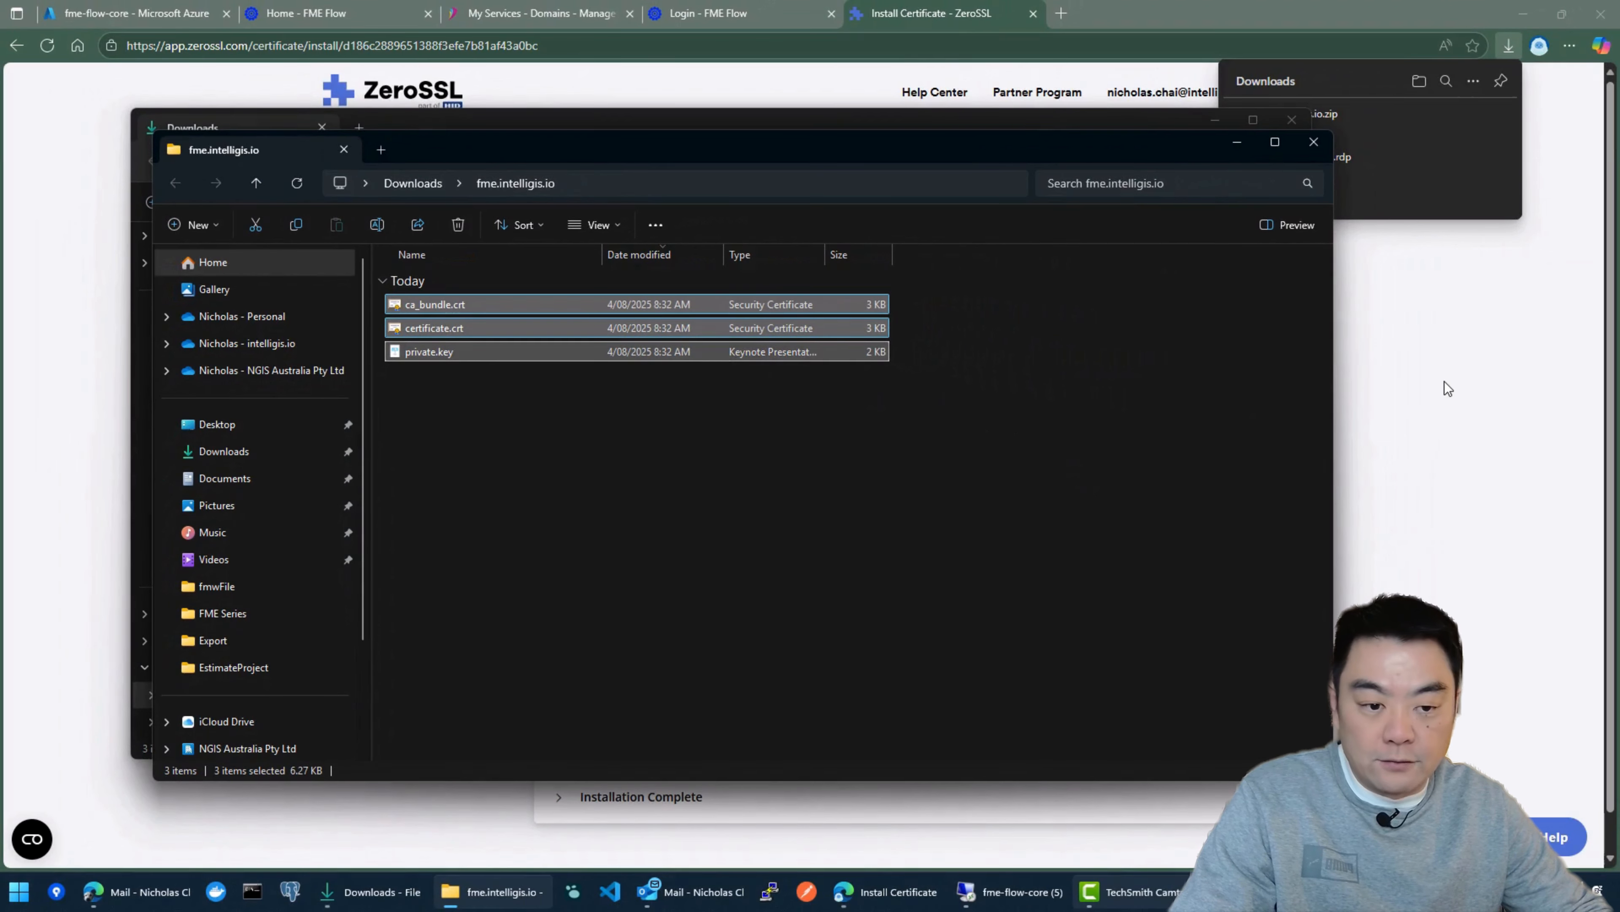
Step: Search the web for openssl in a new browser tab and open the Win32/Win64 OpenSSL Installer for Windows page
left_click(1404, 311)
left_click(1060, 11)
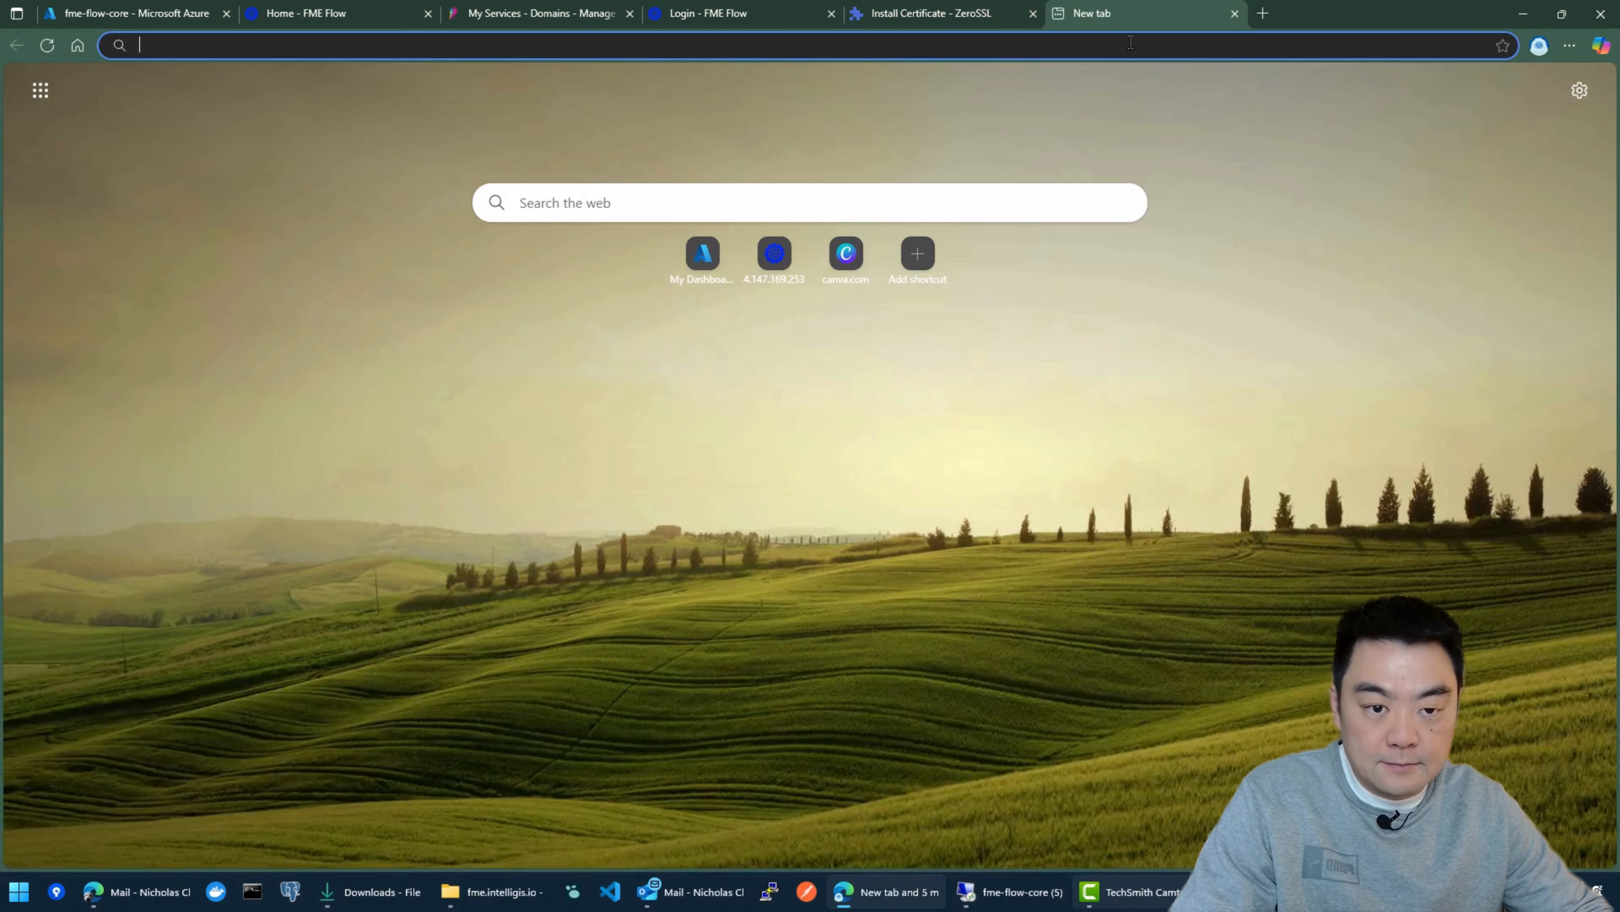
type("openssl")
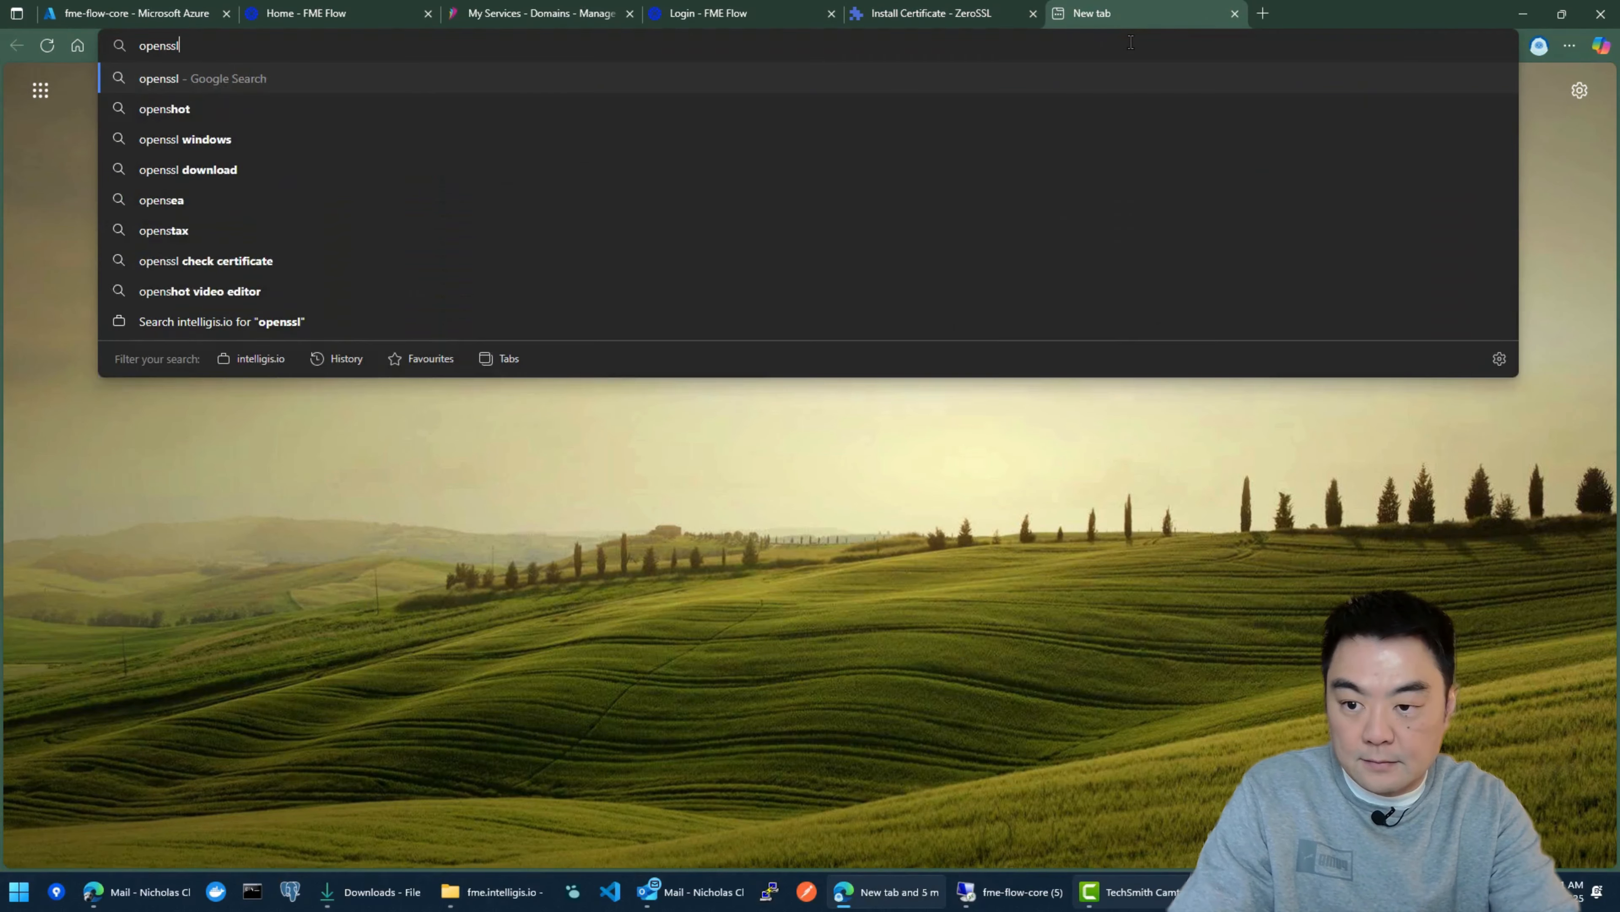
key("Return")
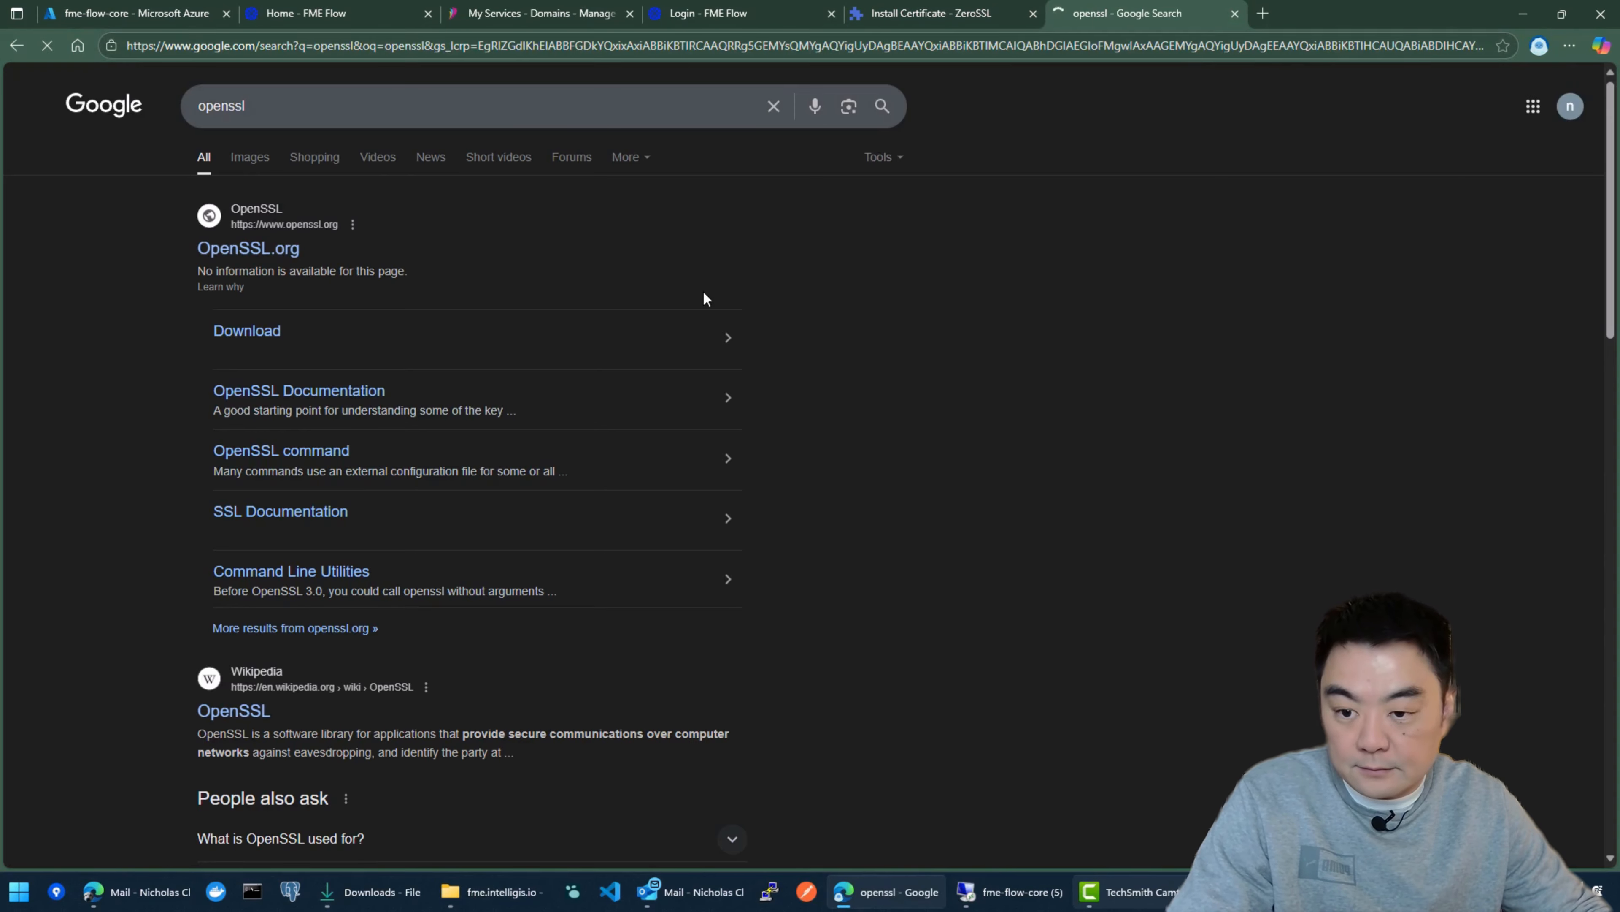
scroll(825, 312, "down", 10)
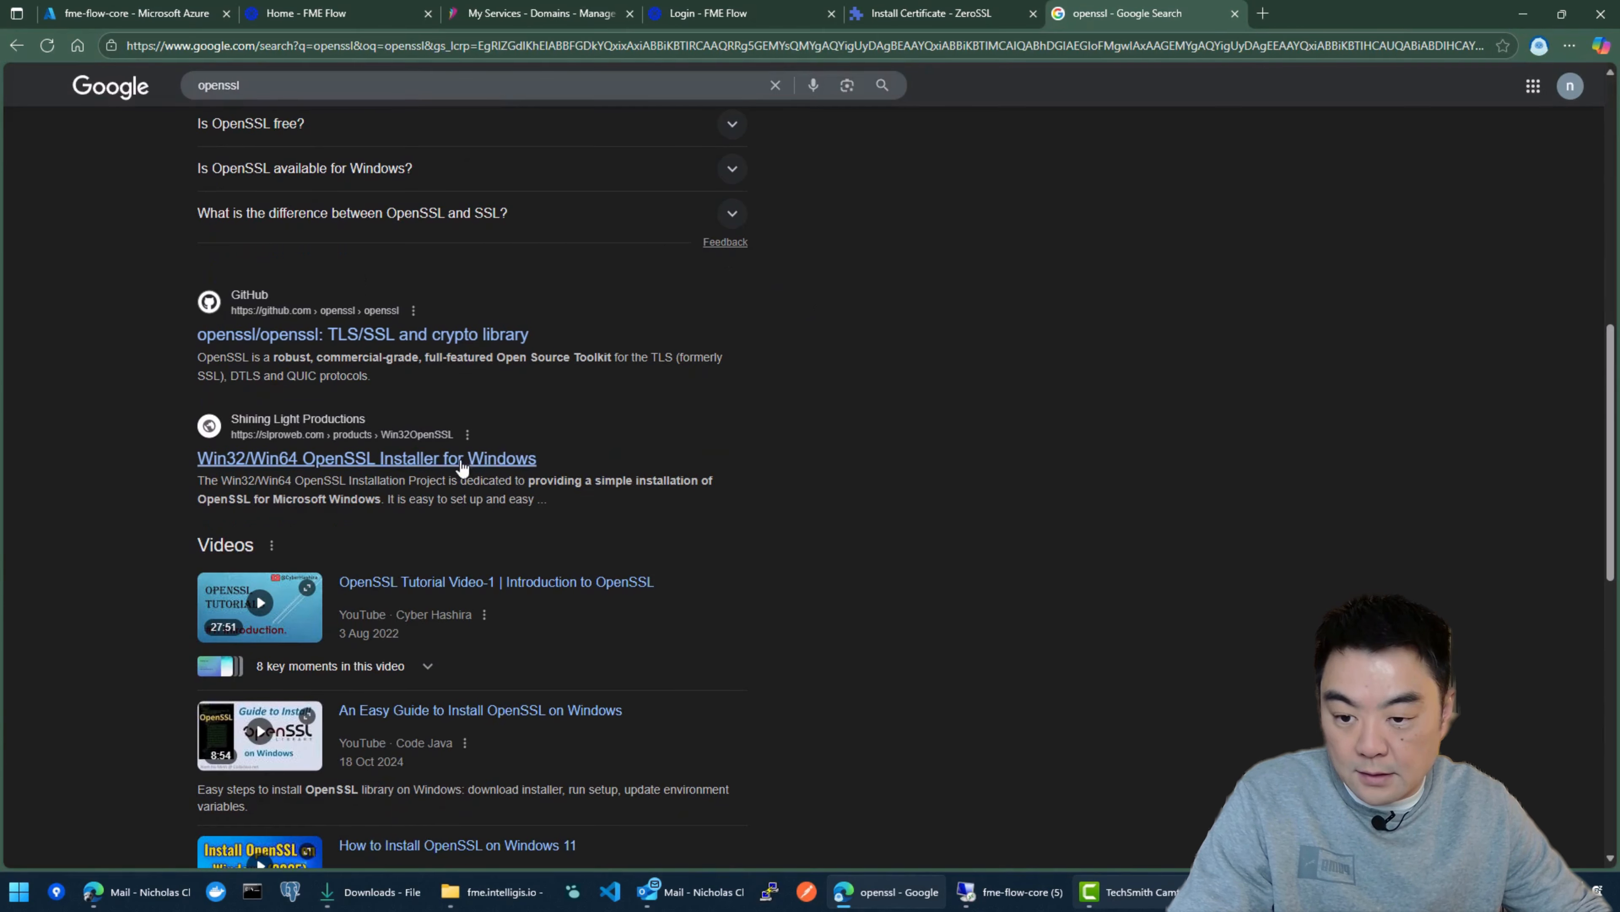
left_click(304, 468)
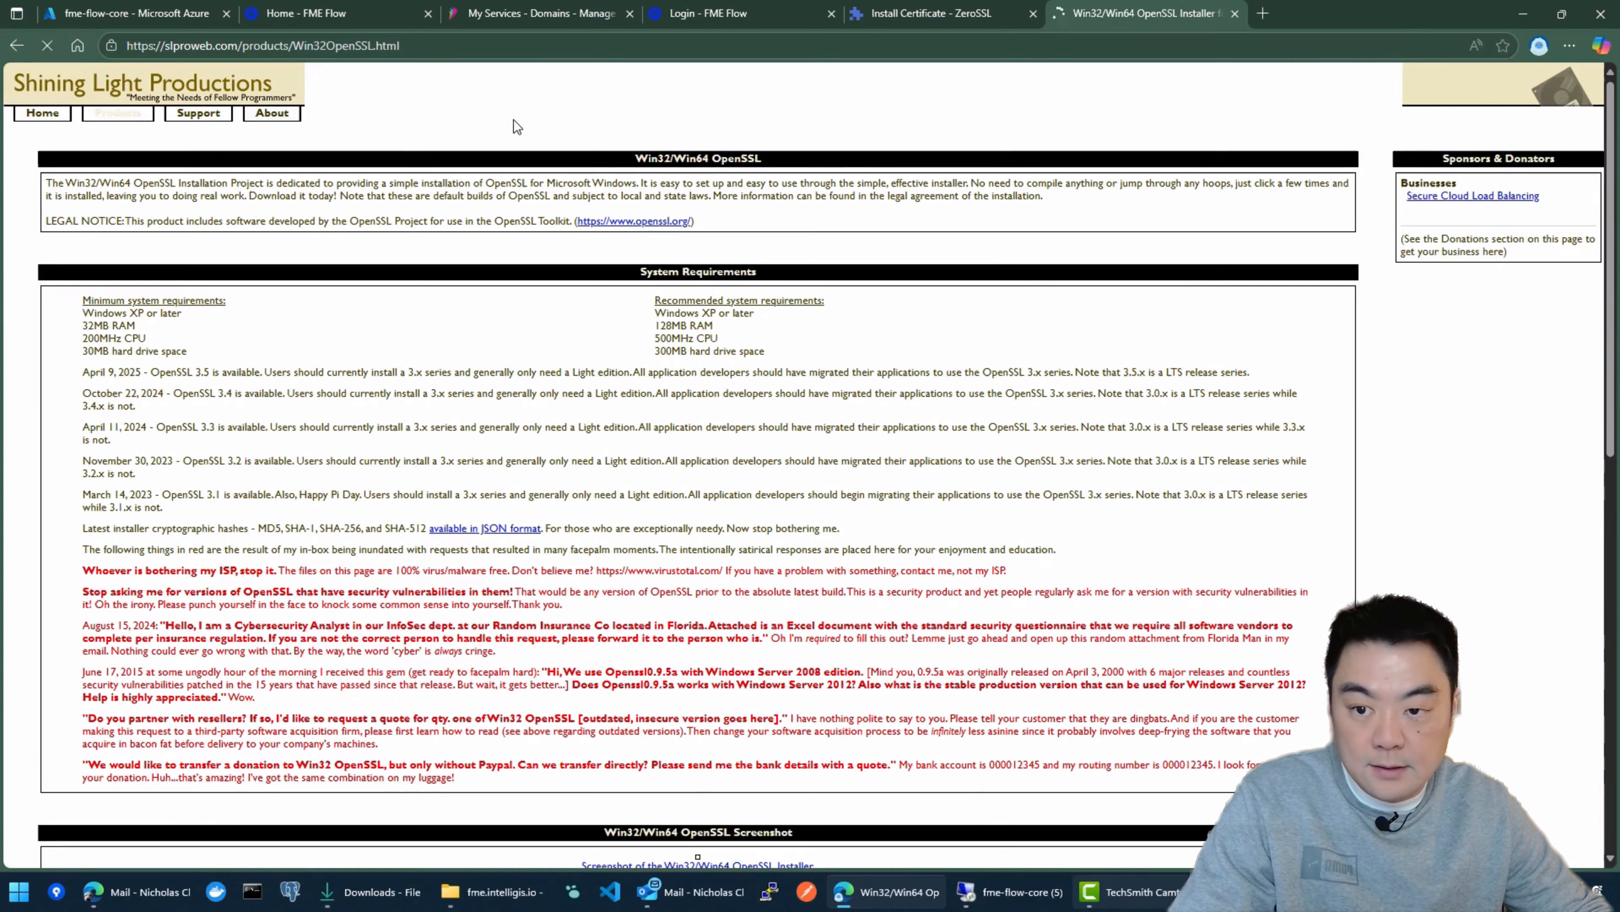
left_click(447, 46)
left_click_drag(440, 46, 121, 32)
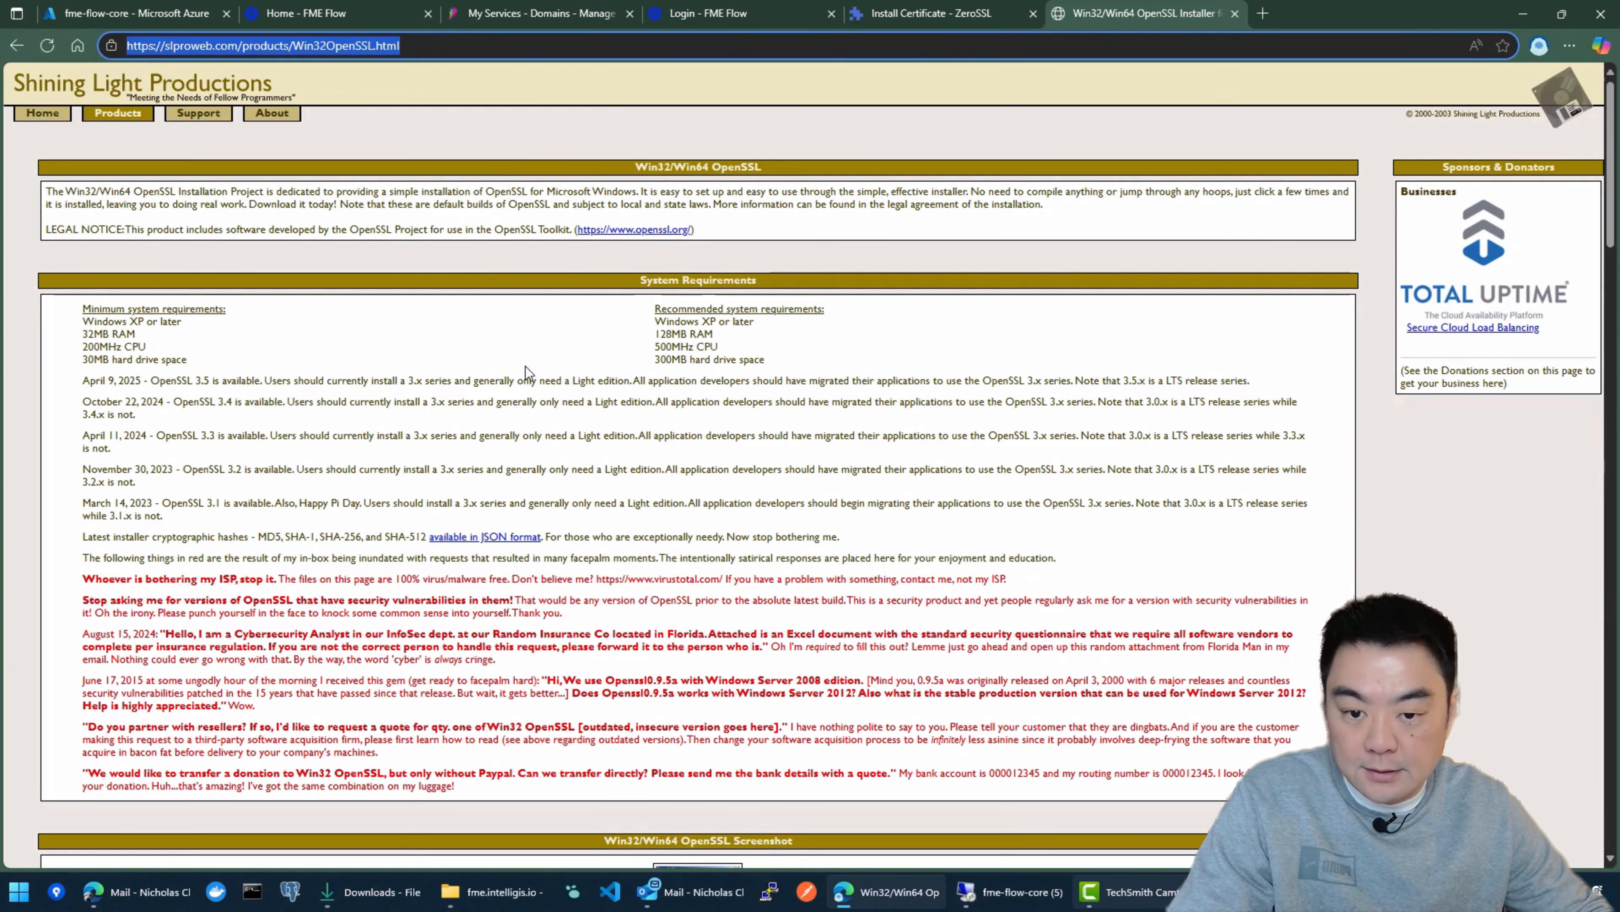
Step: Download the MSI installer for Win64 OpenSSL v3.5.1 Light
scroll(526, 373, "down", 10)
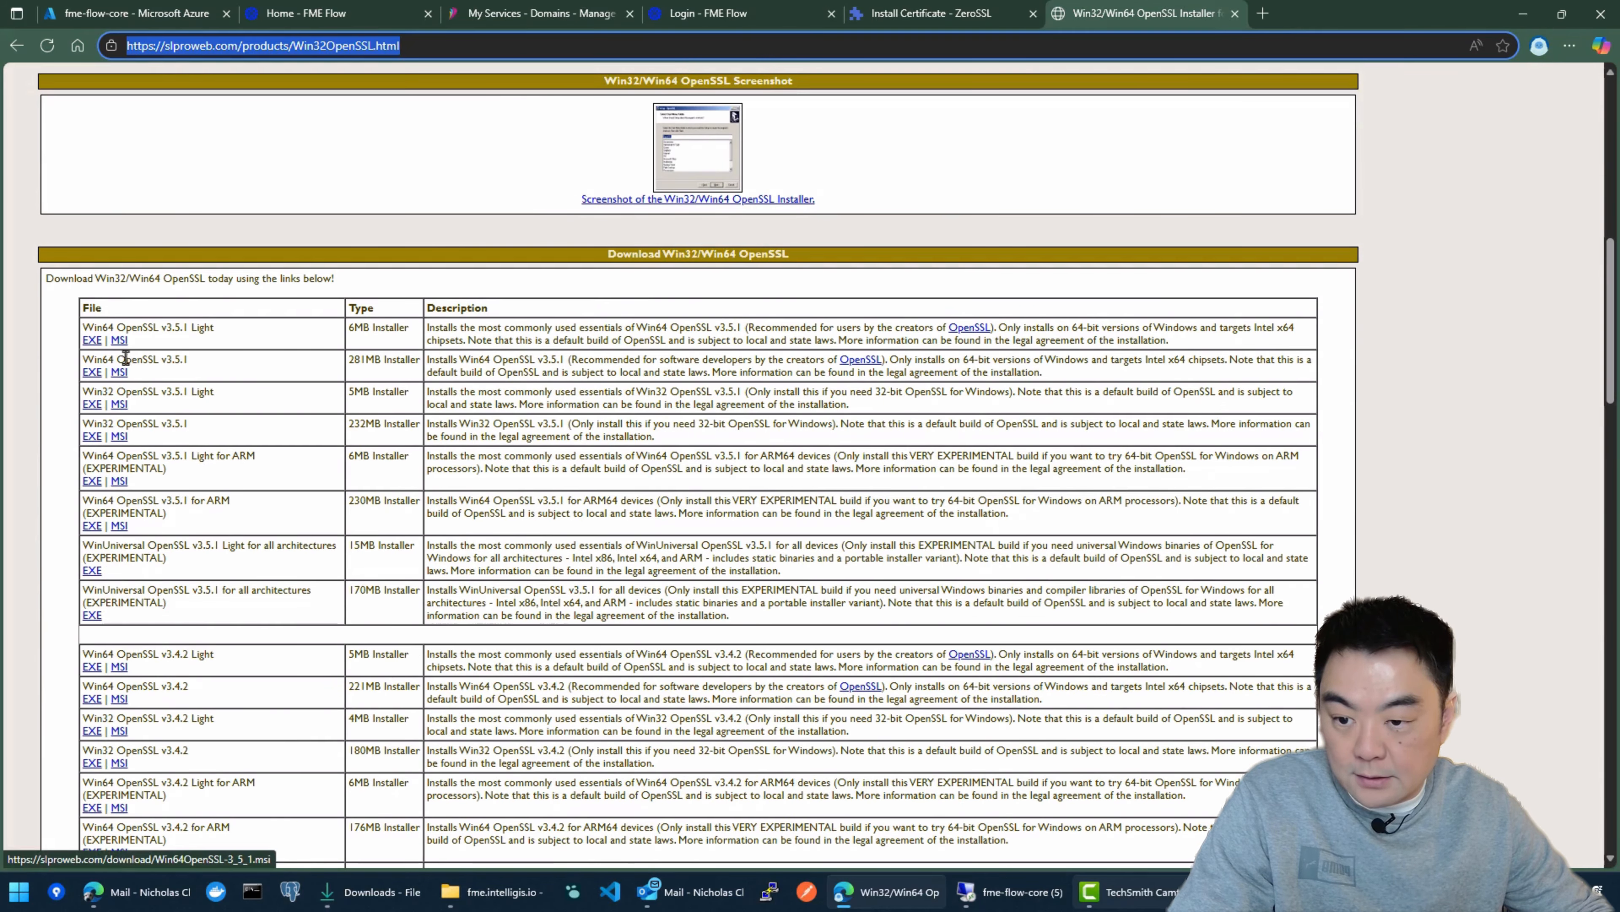
scroll(462, 333, "down", 1)
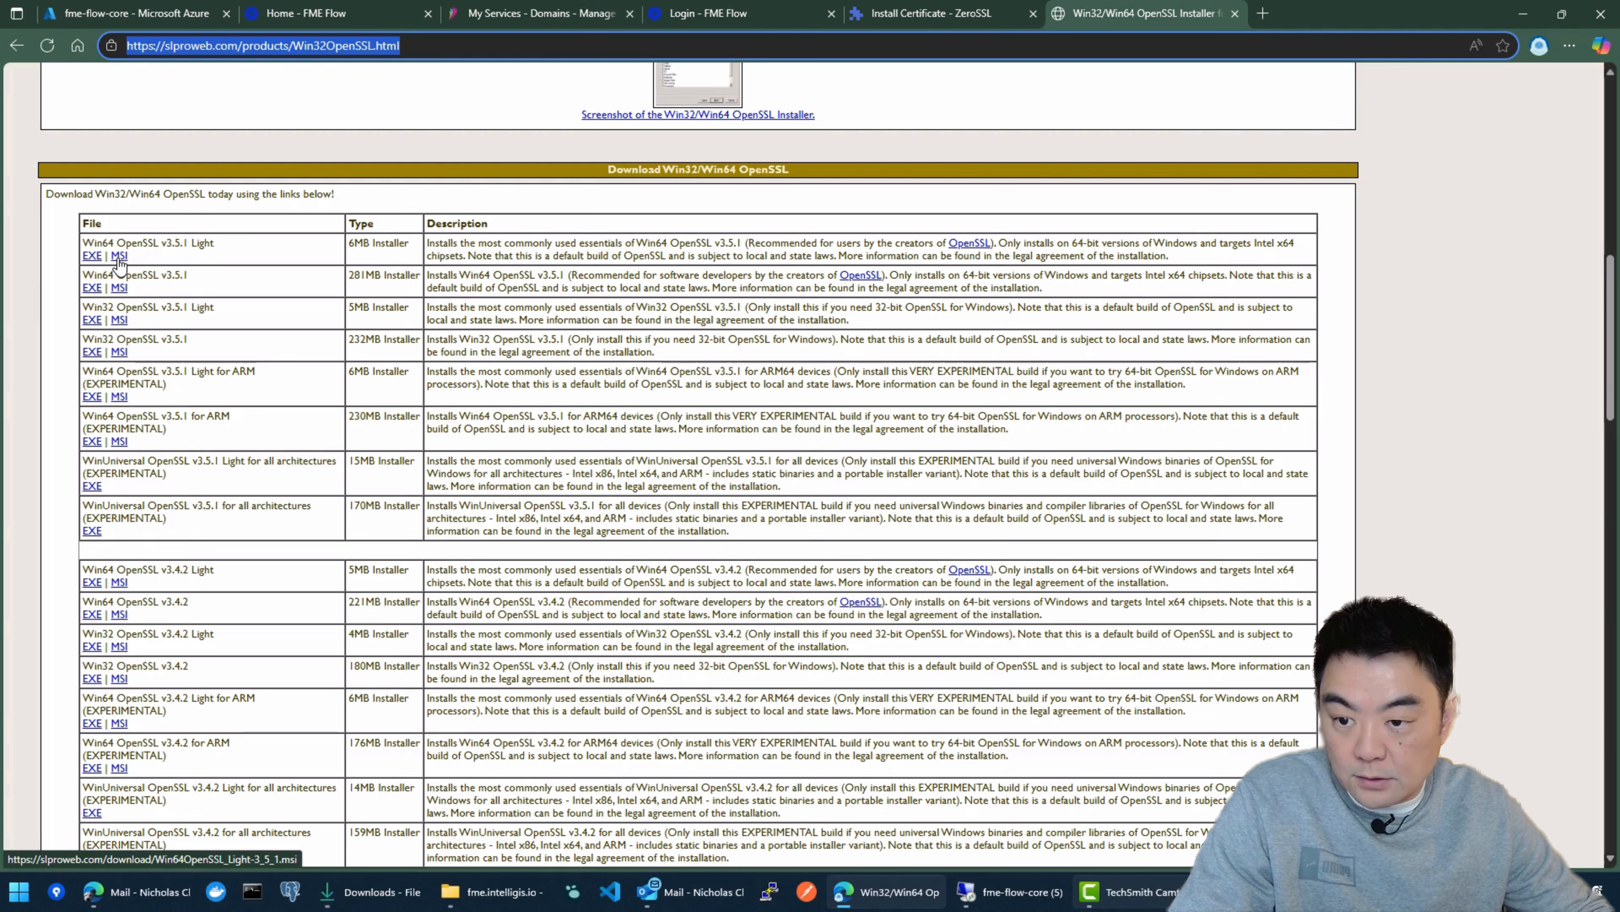
left_click(119, 256)
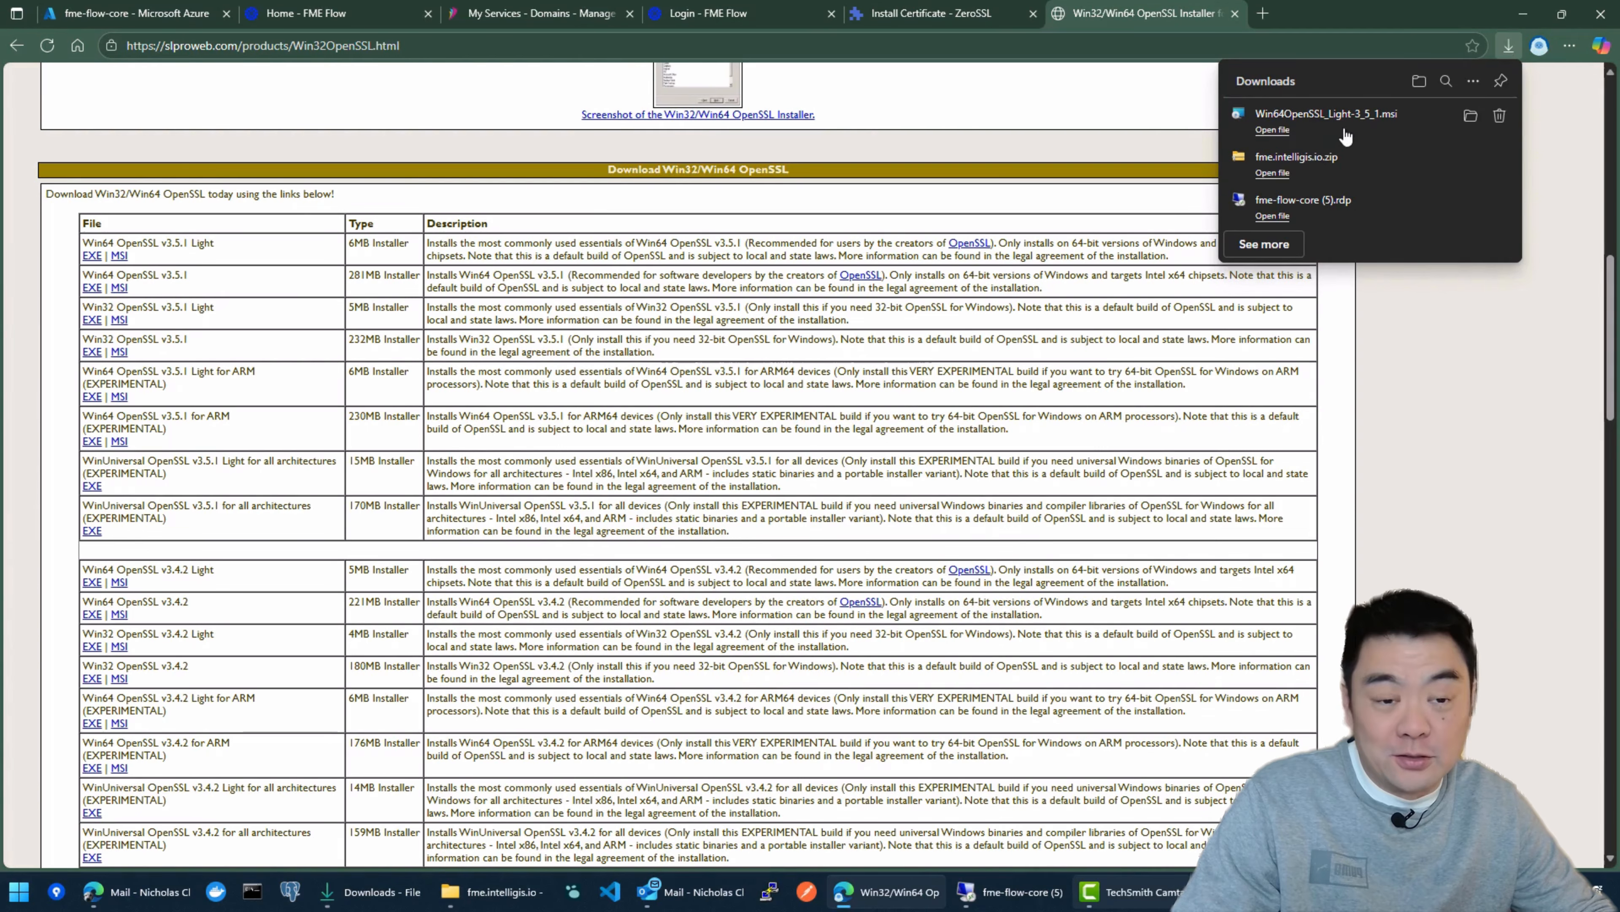
Step: Launch Win64OpenSSL_Light-3_5_1.msi from the Downloads folder and accept the license agreement
left_click(1470, 121)
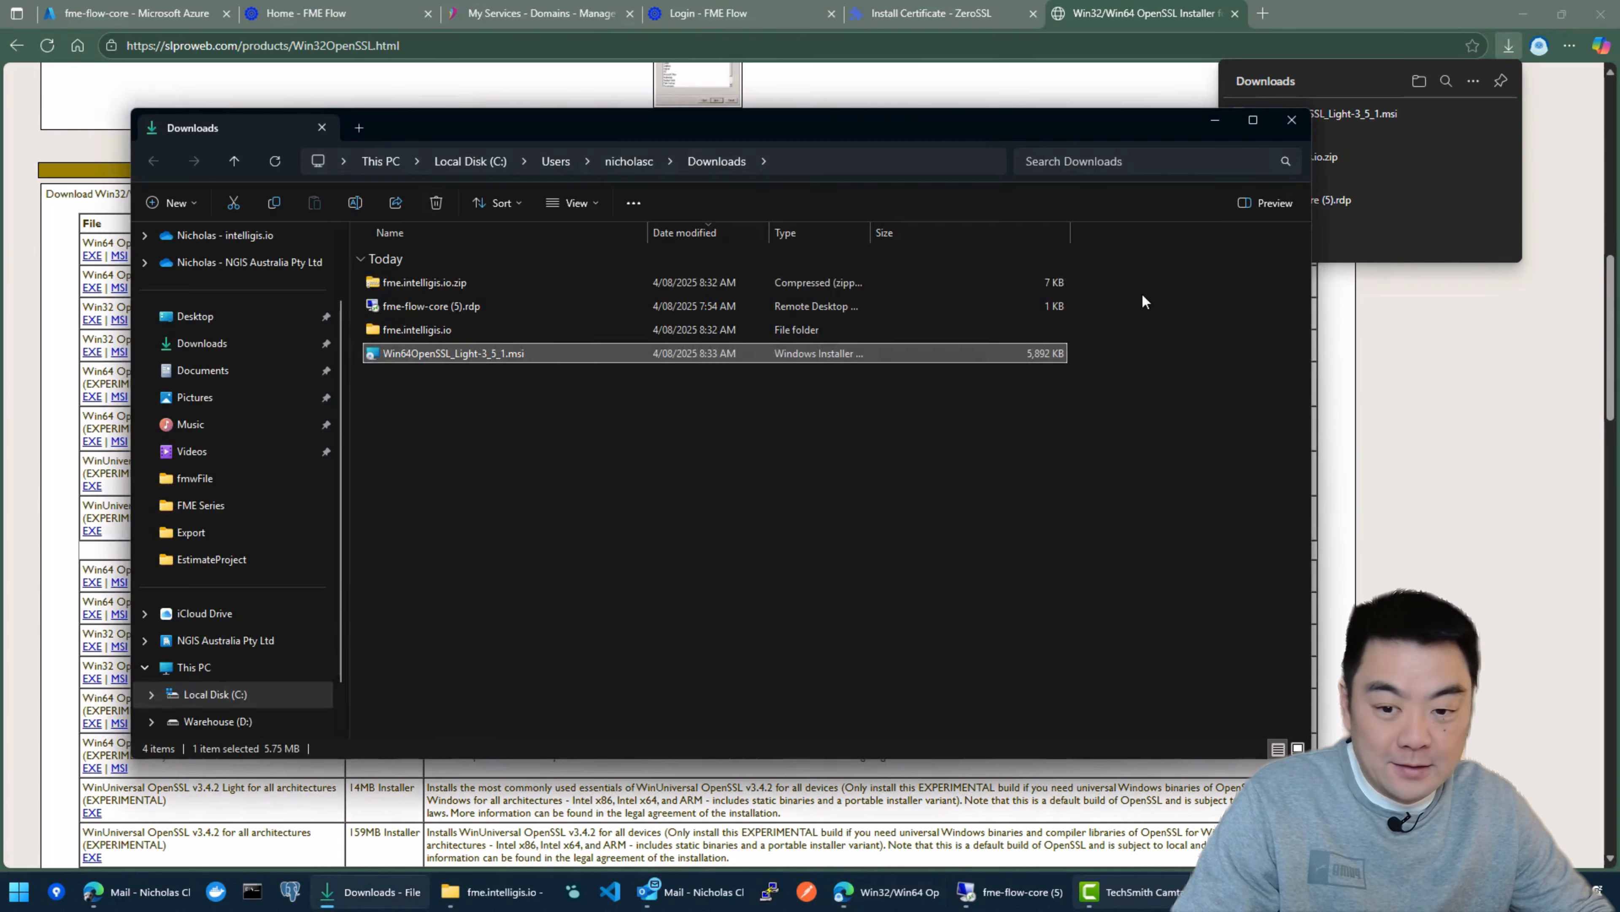
double_click(513, 354)
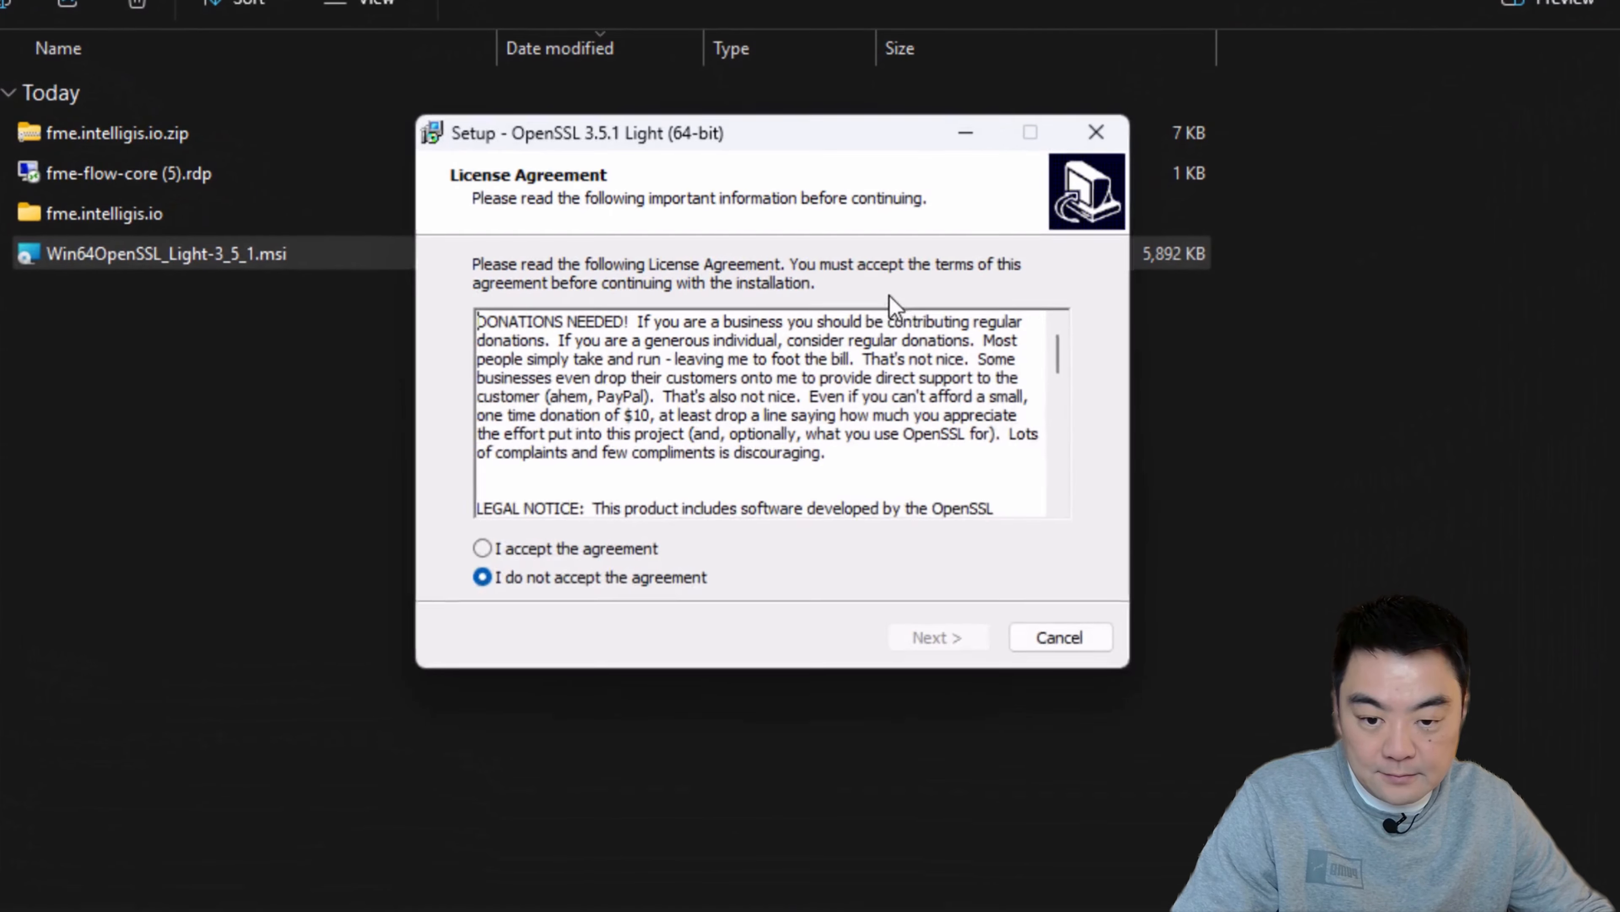
left_click(485, 548)
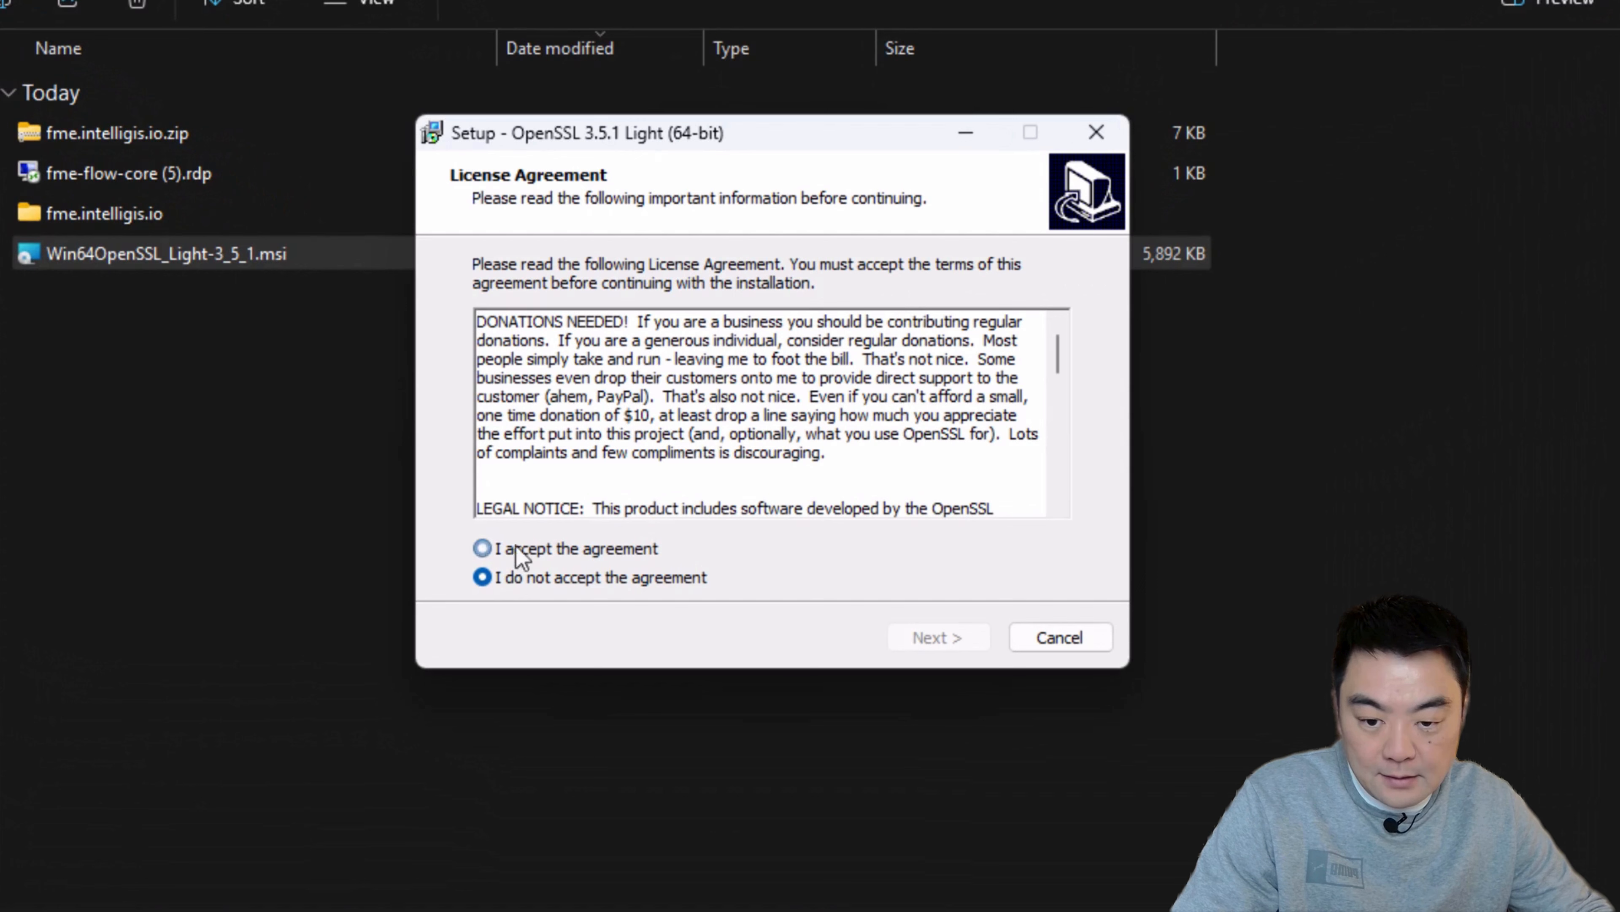
left_click(932, 635)
Step: Install OpenSSL Light to C:\Program Files\OpenSSL-Win64 with Start Menu folder OpenSSL, copying its DLLs to the Windows system directory
left_click(957, 634)
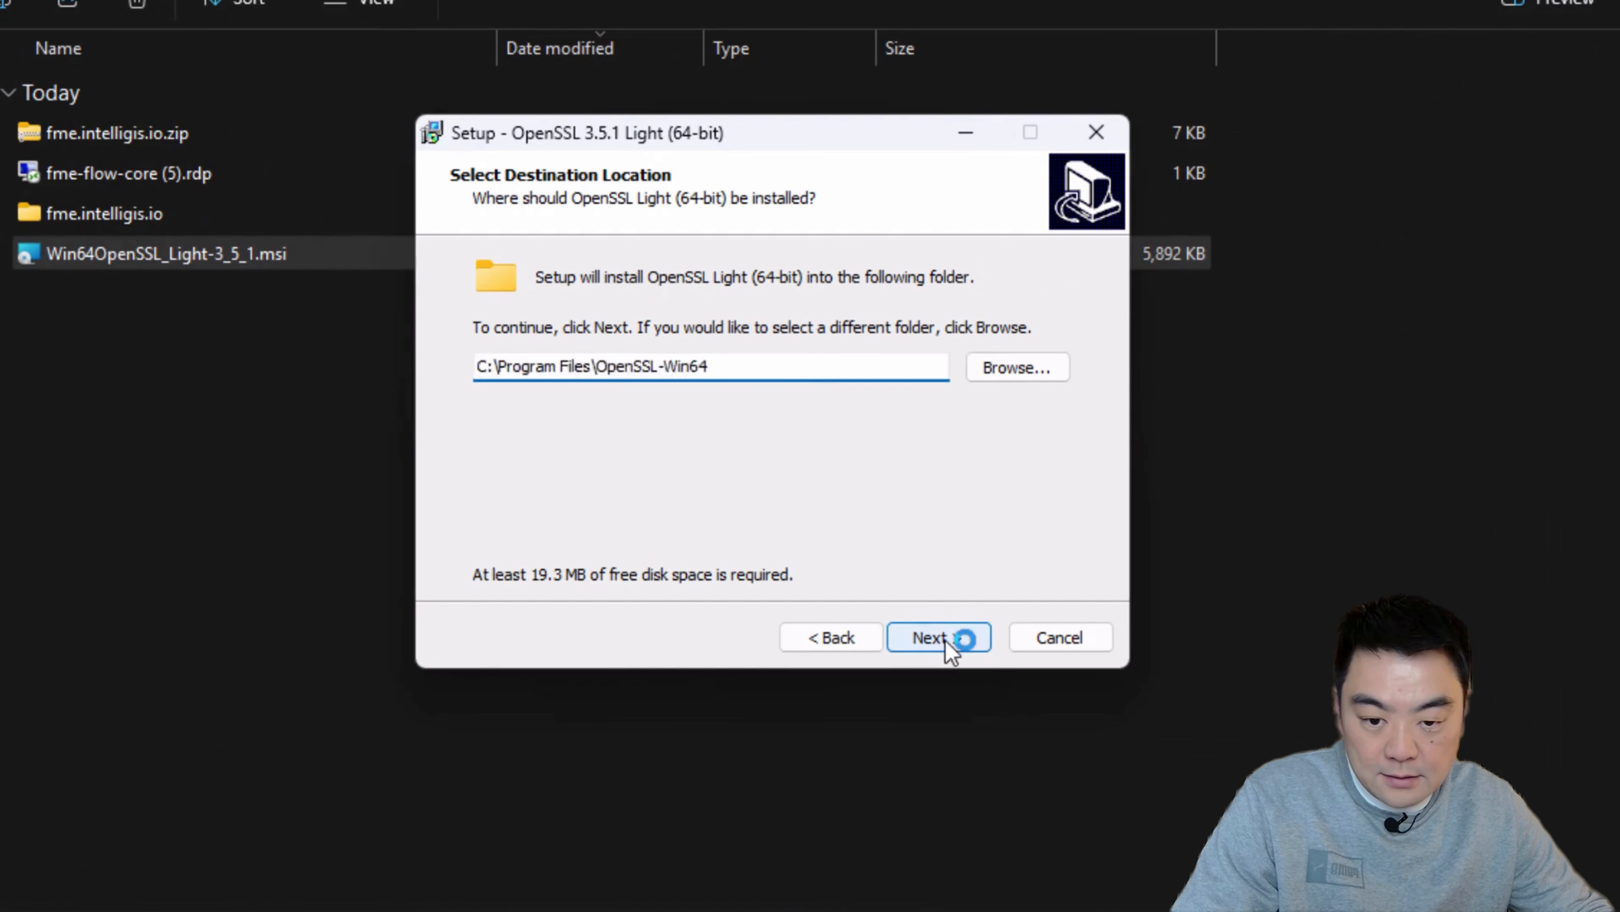
left_click(933, 639)
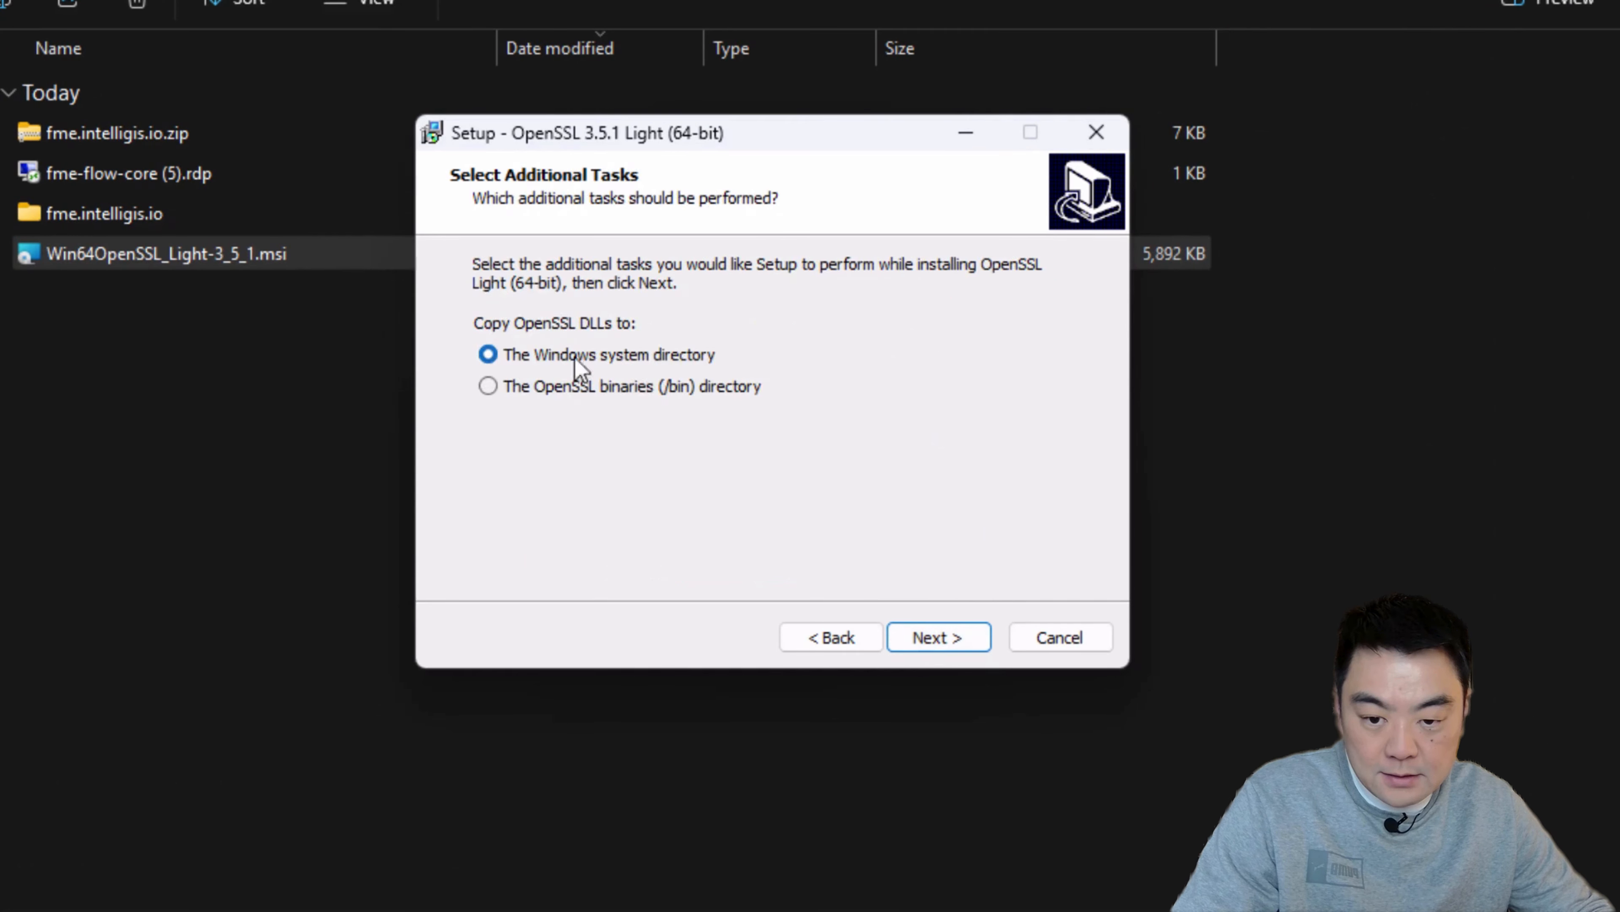
left_click(929, 636)
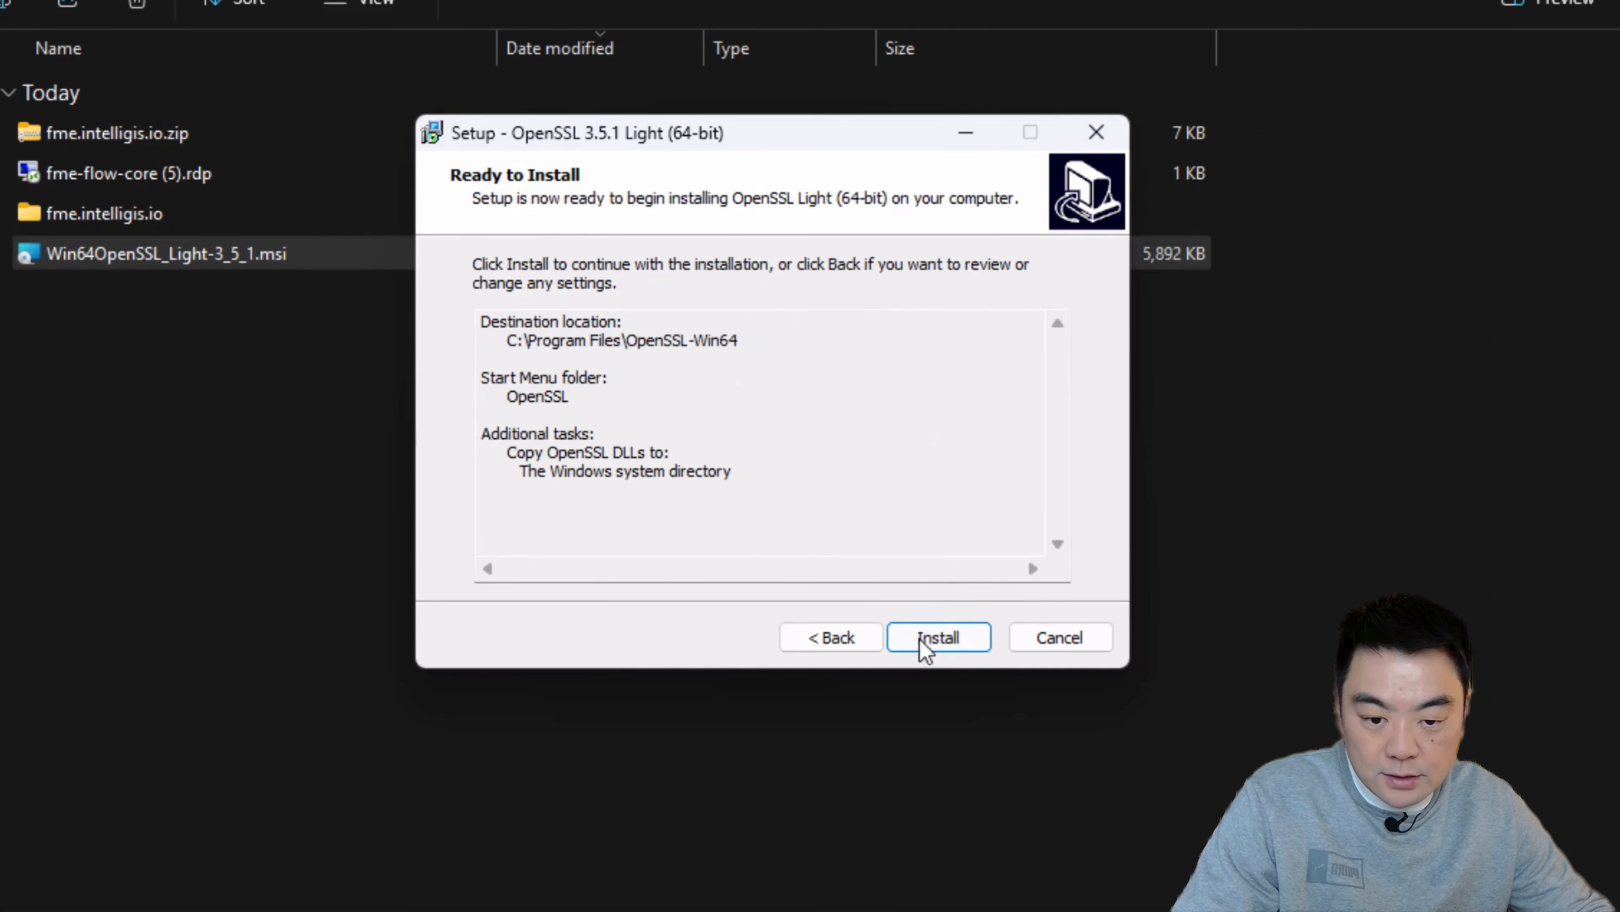
left_click(922, 641)
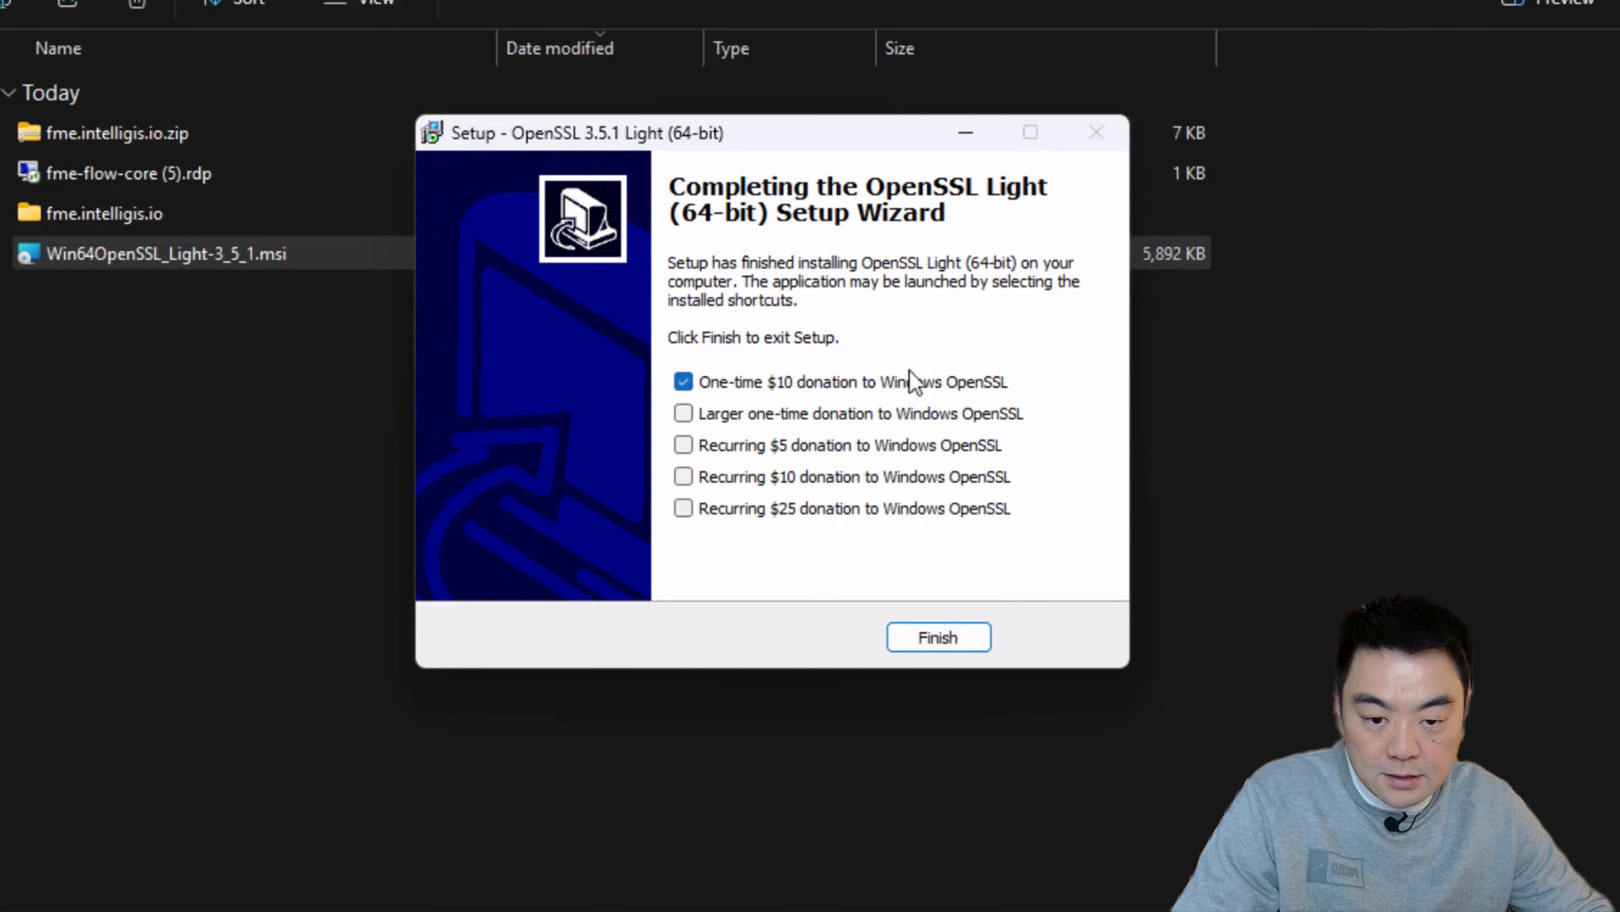
Step: Finish the OpenSSL Light setup without the one-time $10 donation and close the Downloads folder window and the browser's downloads list
left_click(683, 381)
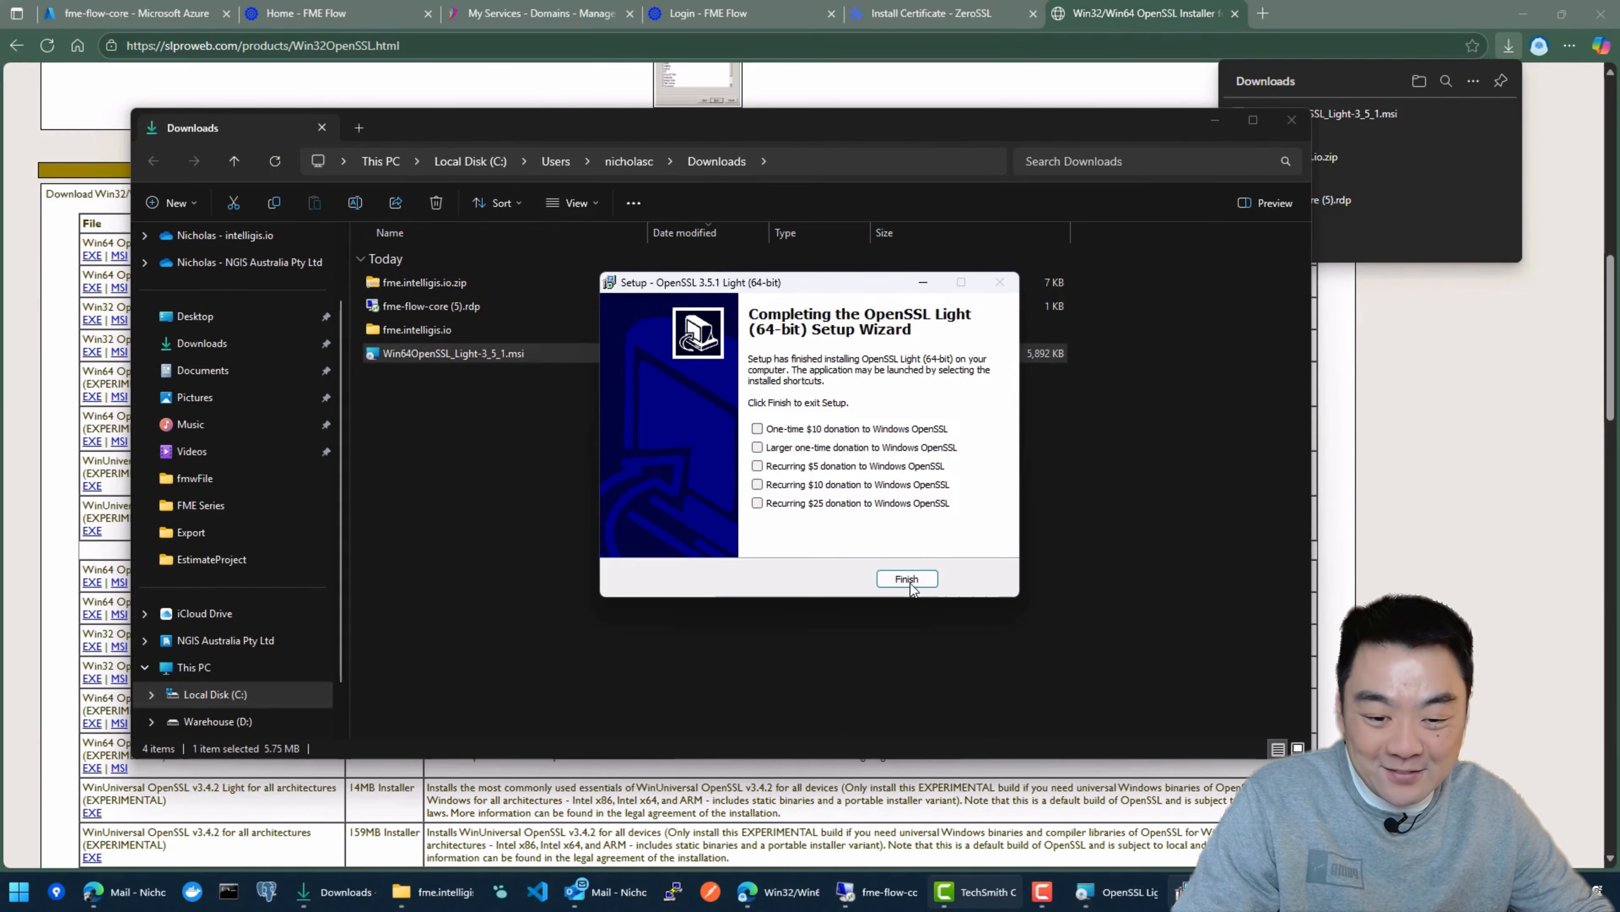
left_click(906, 578)
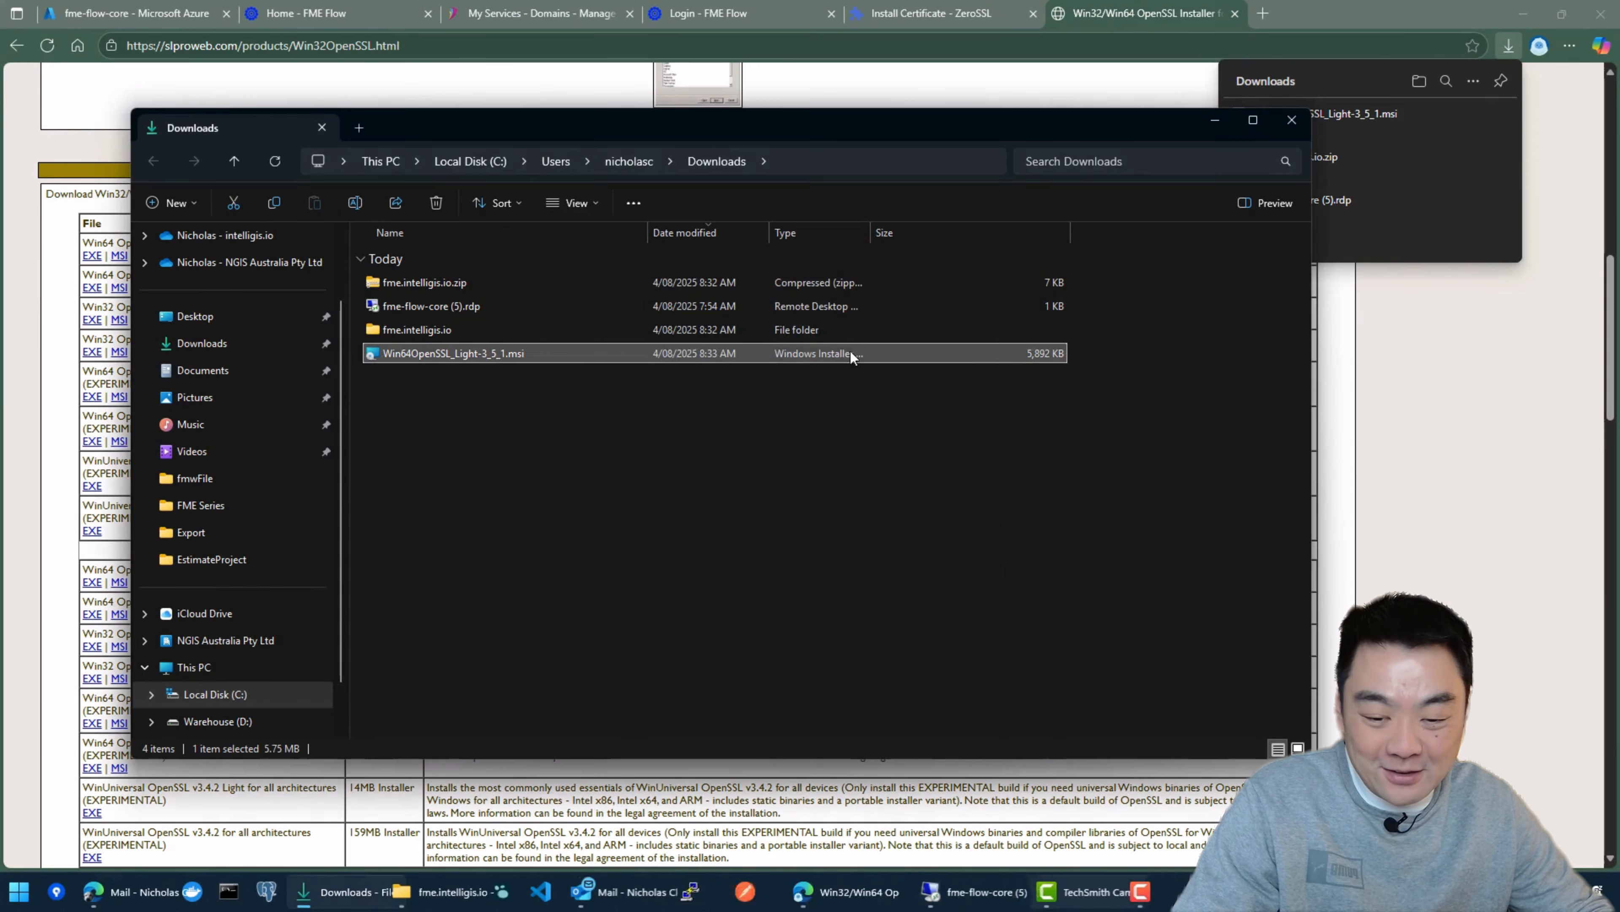
left_click(1292, 119)
left_click(1576, 180)
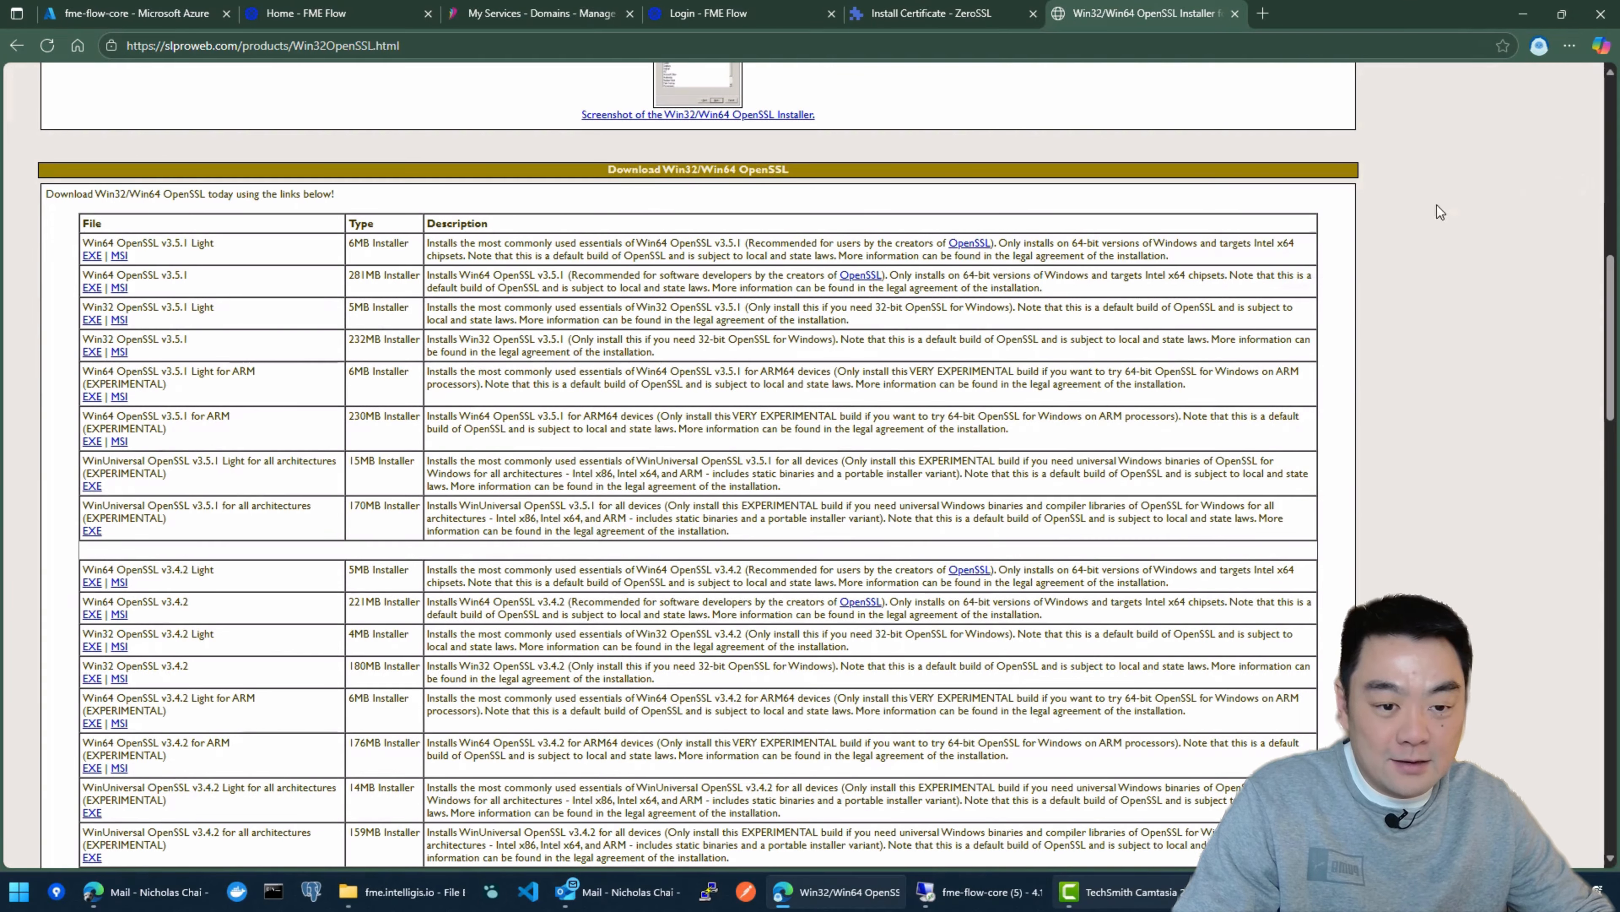
Step: Browse to C:\Program Files\OpenSSL-Win64\bin in the open fme.intelligis.io File Explorer window and select openssl.exe
left_click(401, 892)
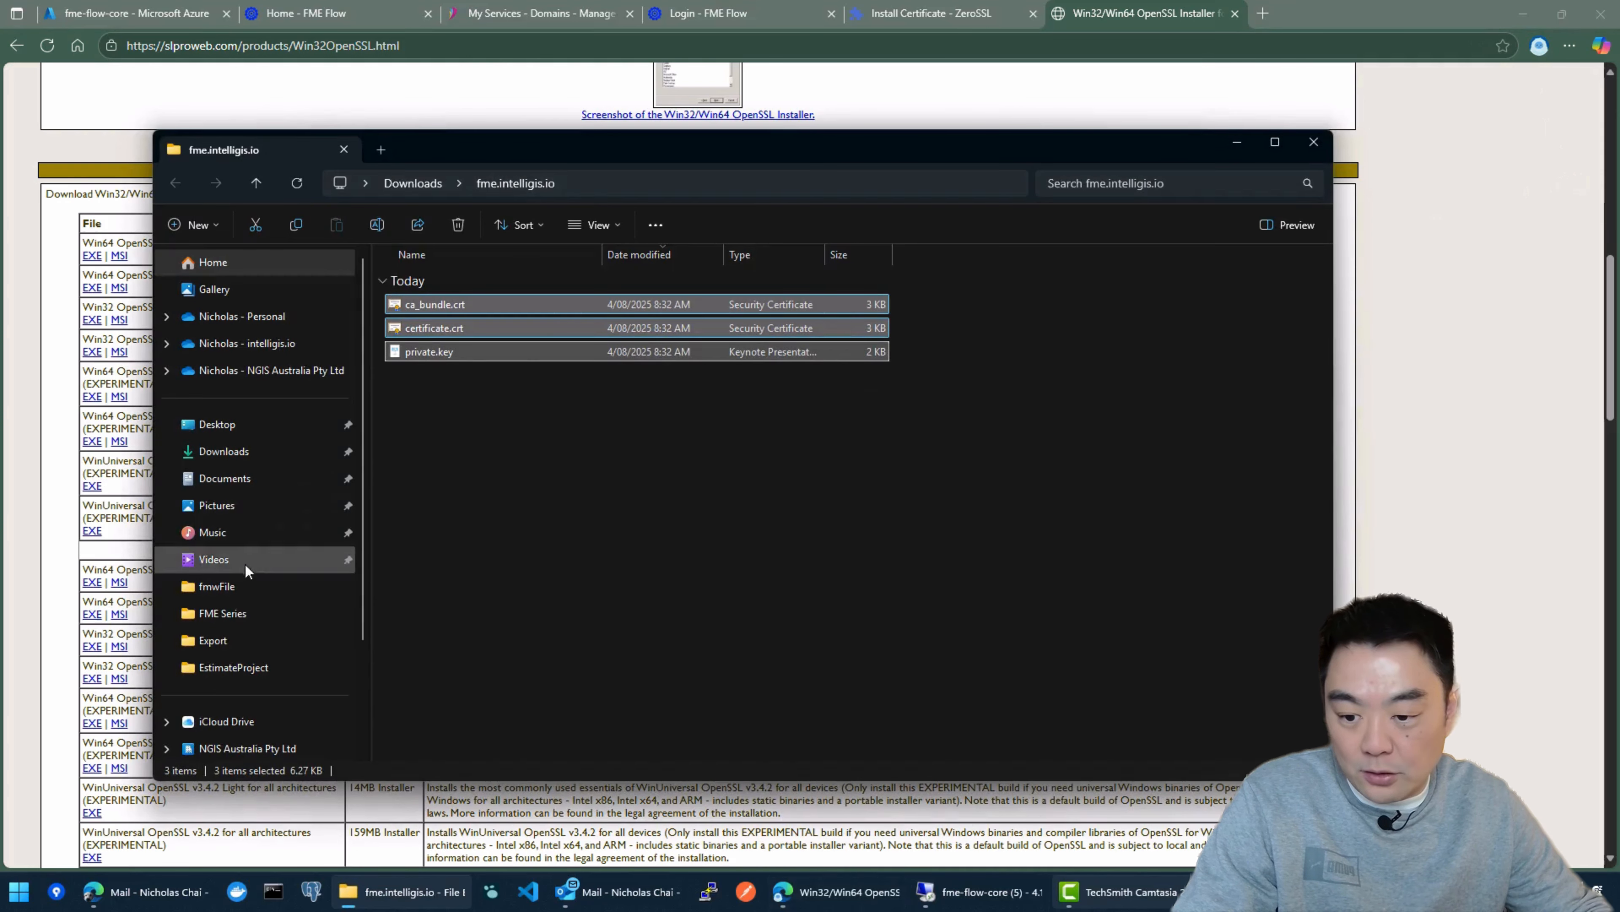
left_click_drag(650, 153, 701, 87)
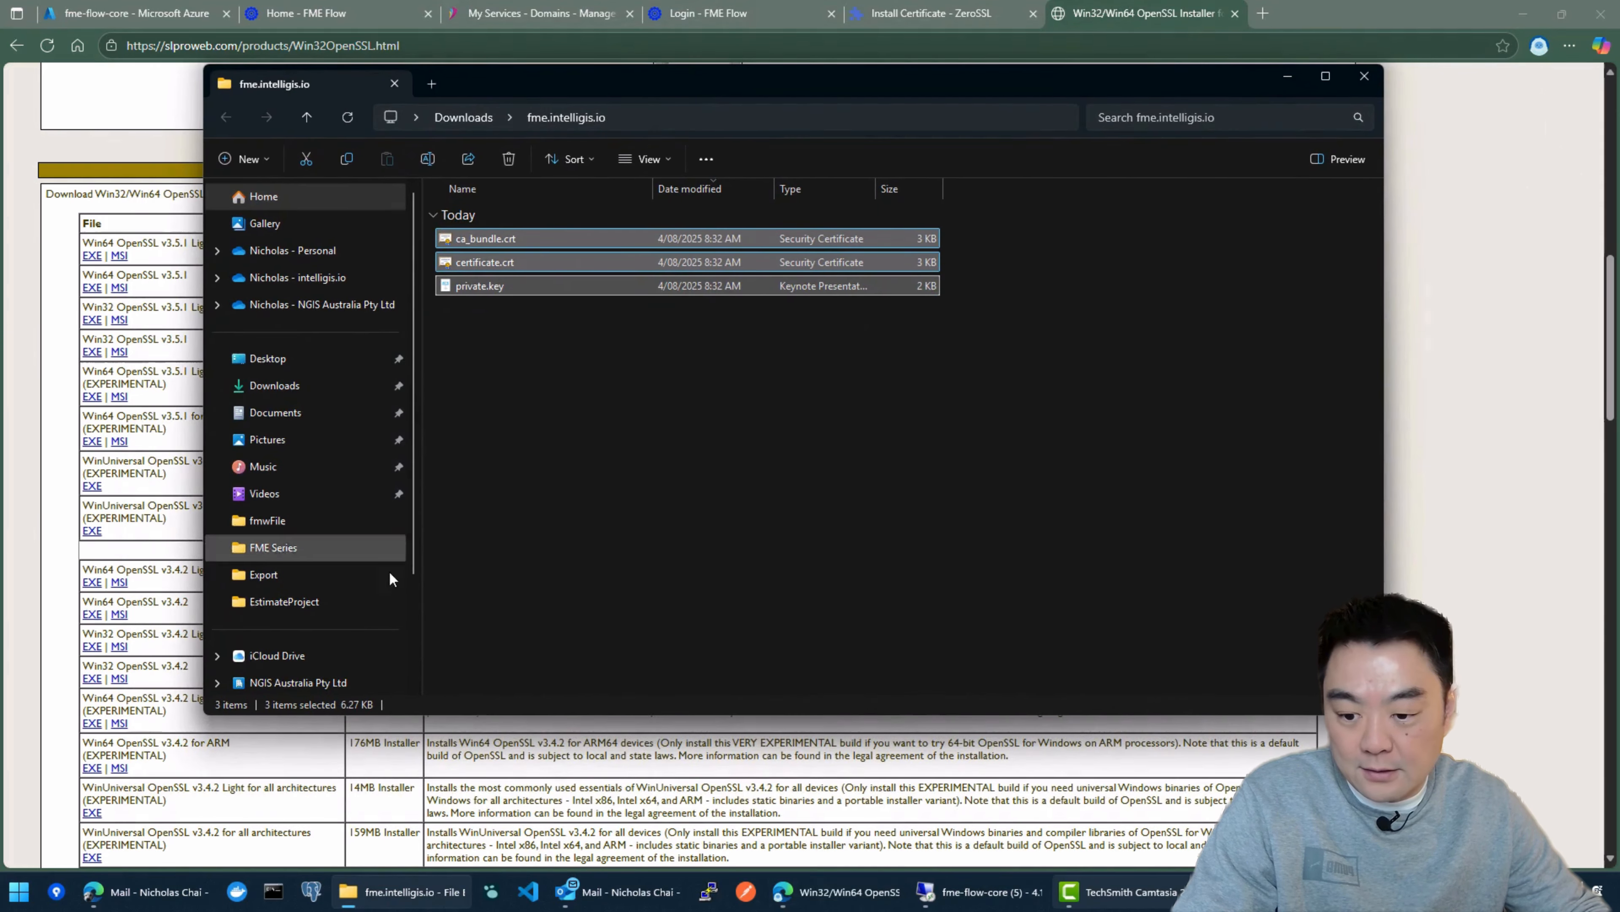
scroll(287, 562, "down", 2)
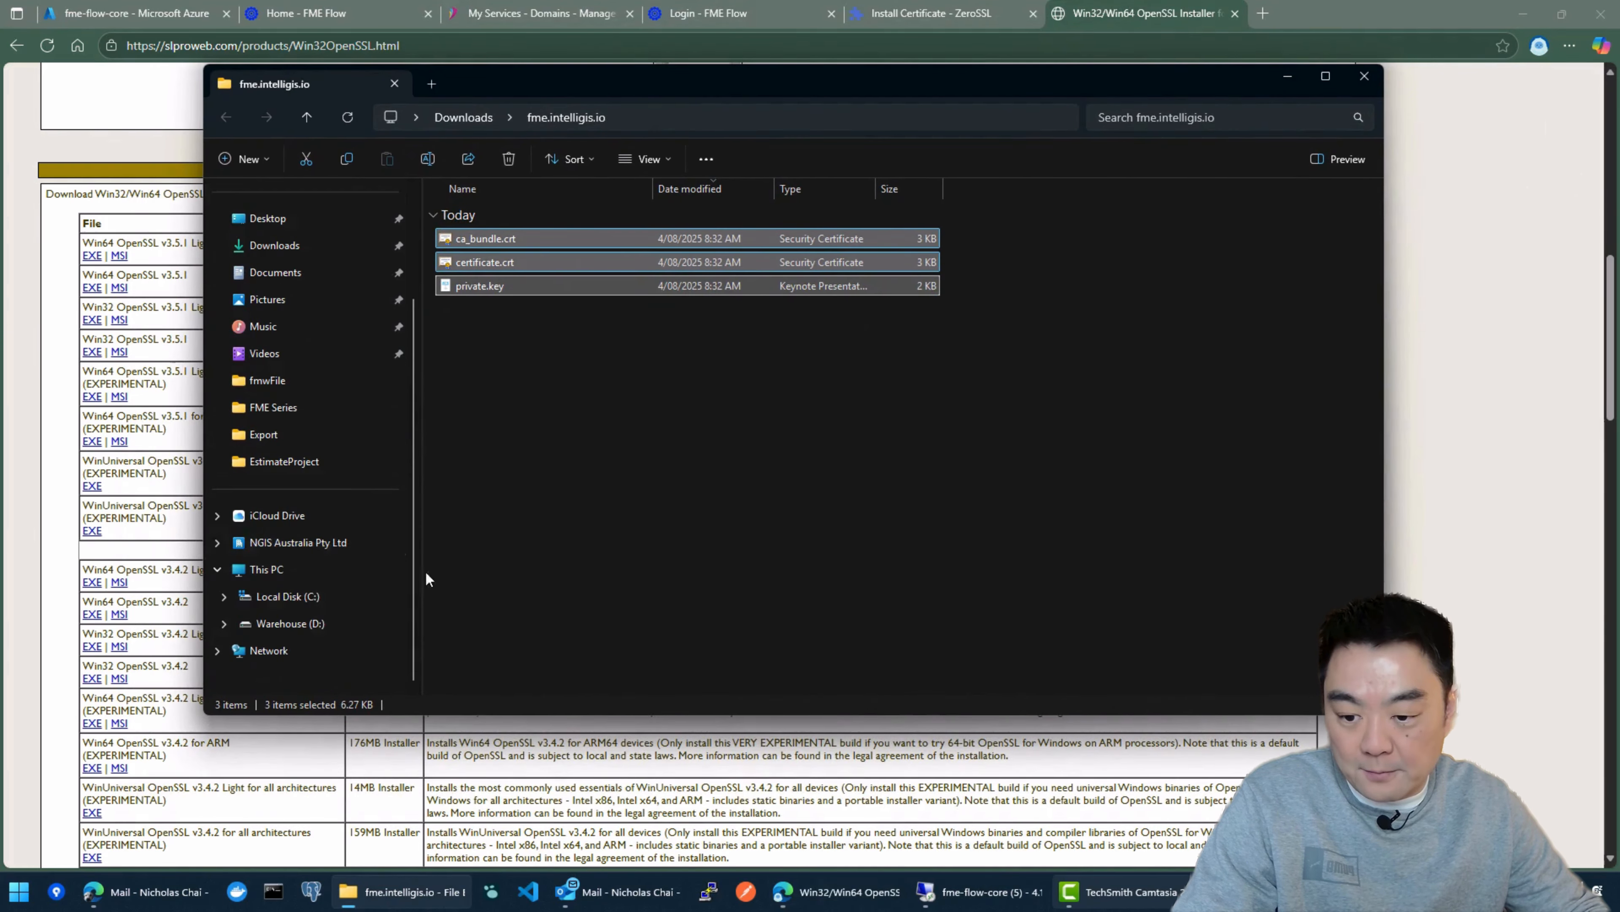
left_click(288, 597)
double_click(505, 425)
scroll(510, 383, "down", 5)
left_click(521, 307)
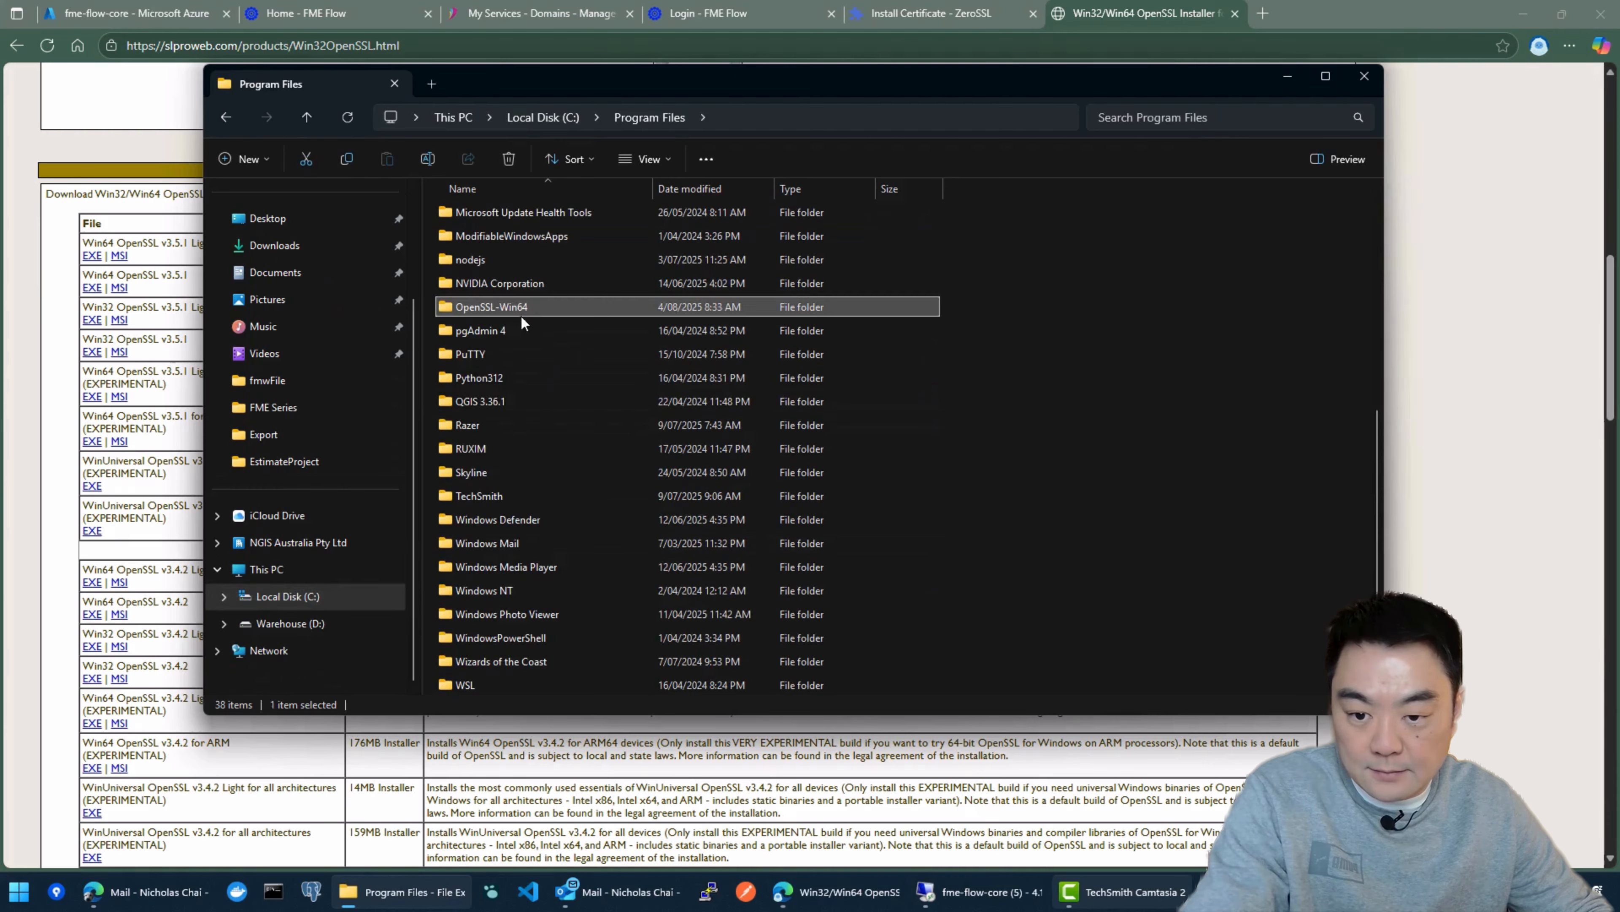
double_click(520, 302)
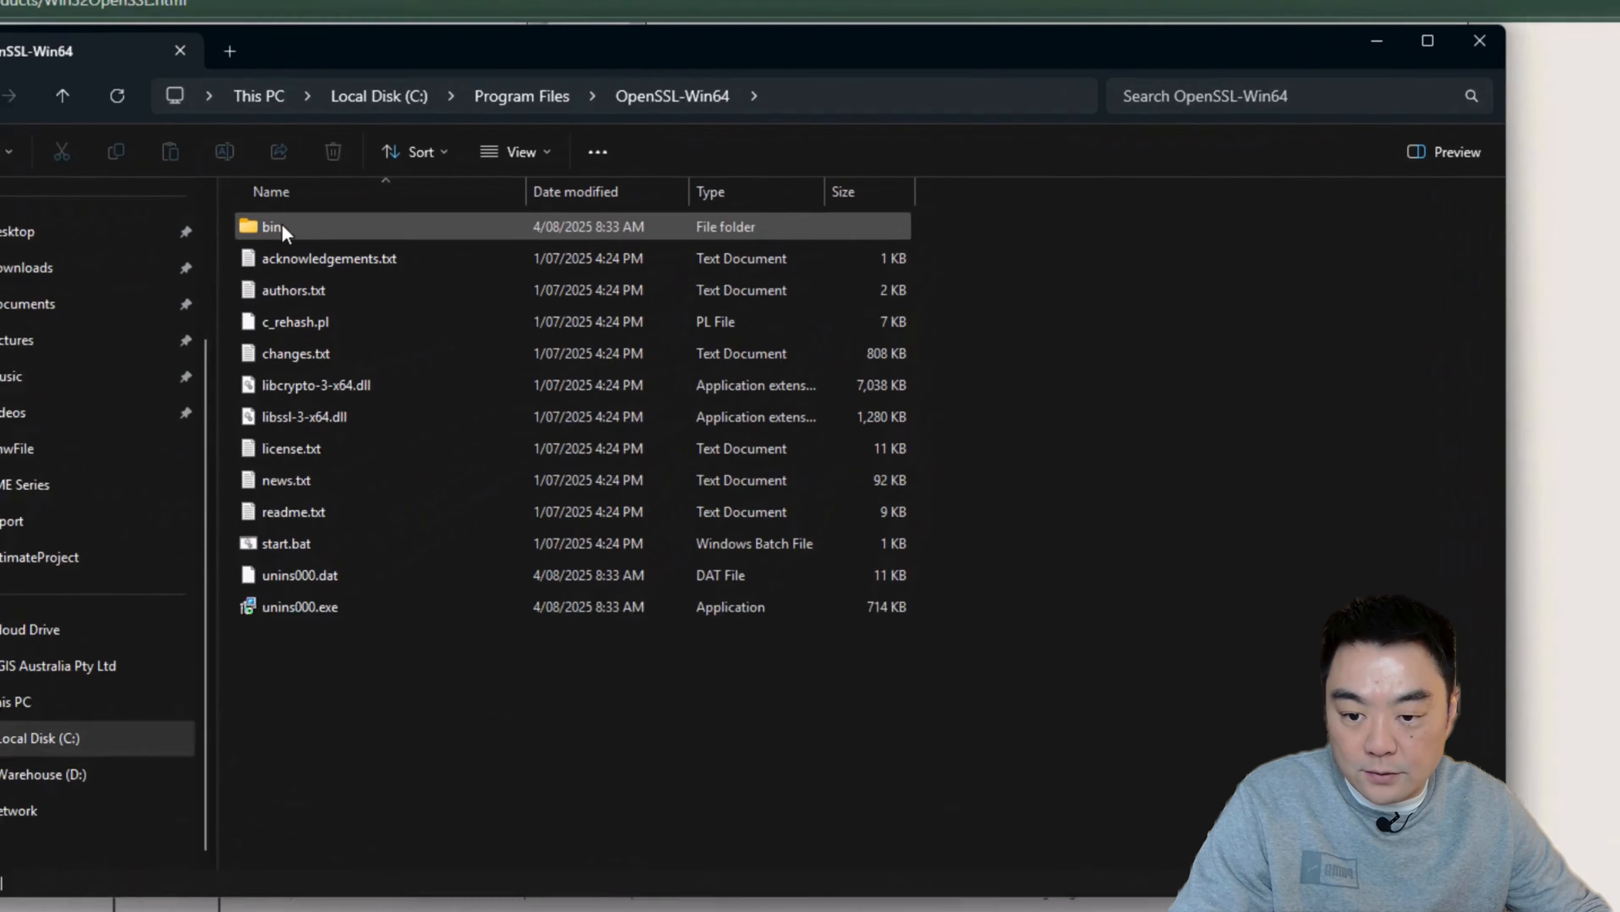
double_click(463, 214)
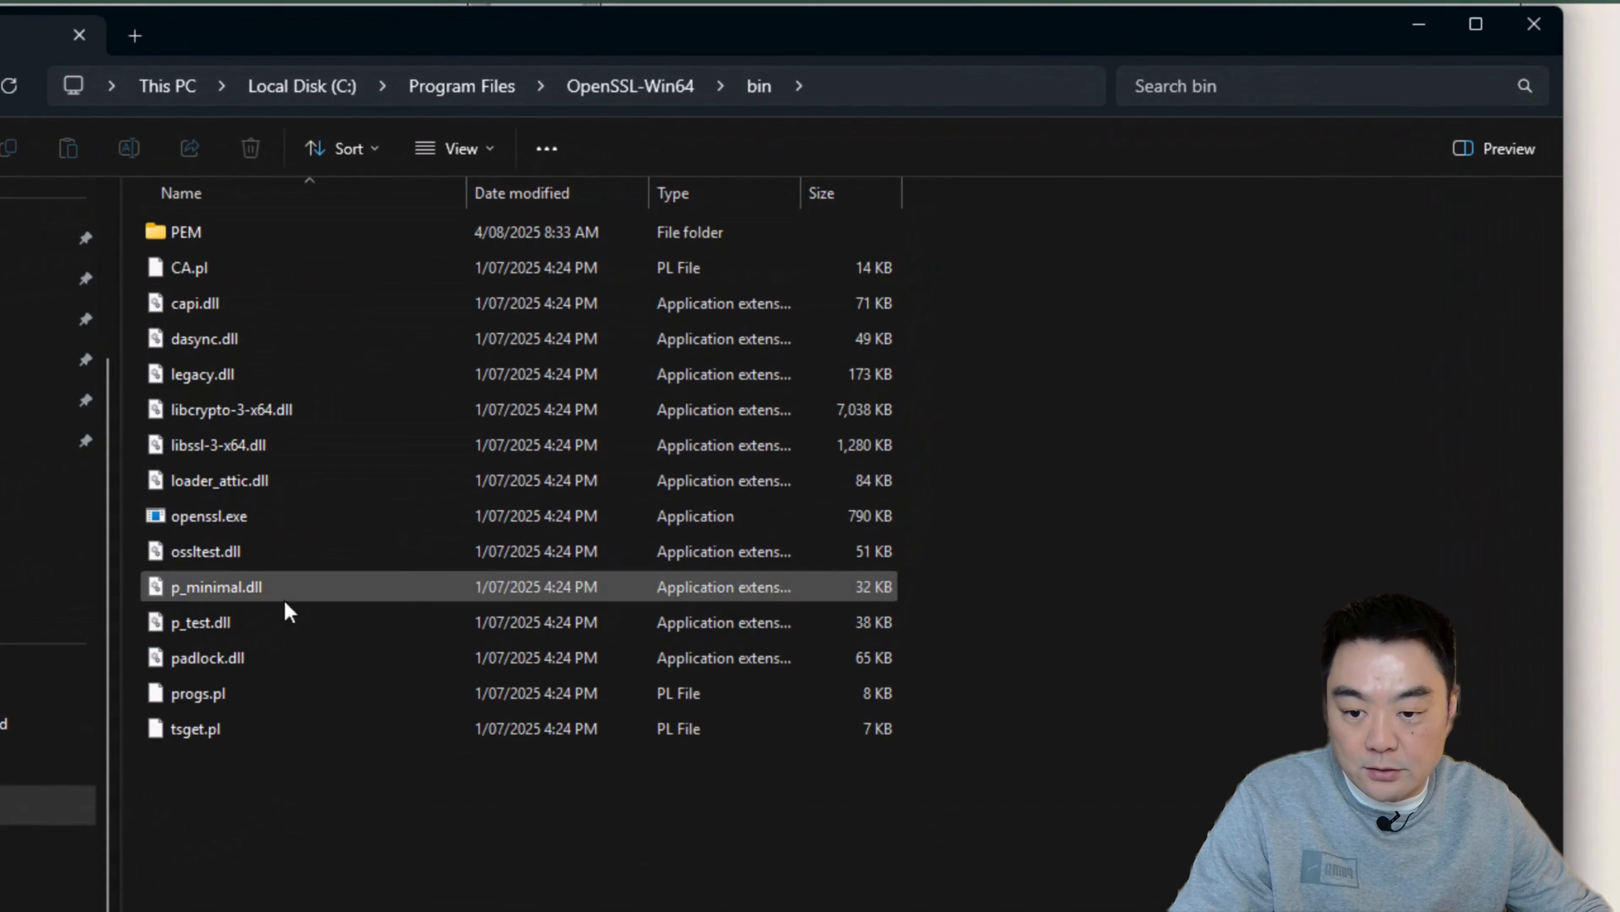
left_click(232, 525)
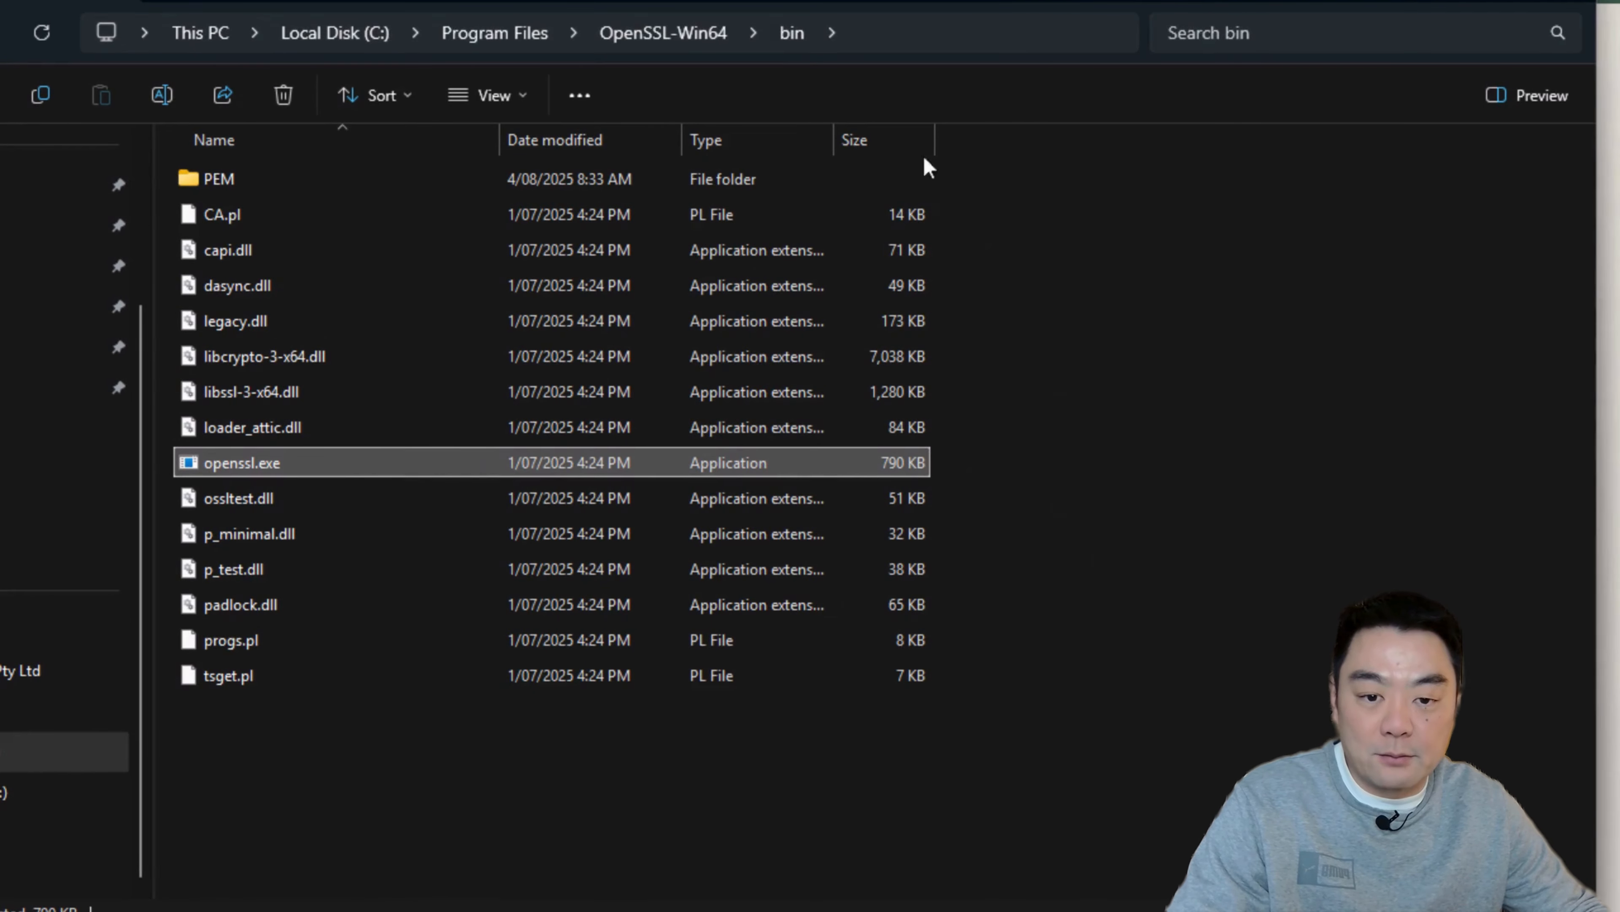
Step: Copy the full path of the OpenSSL bin folder
left_click(935, 39)
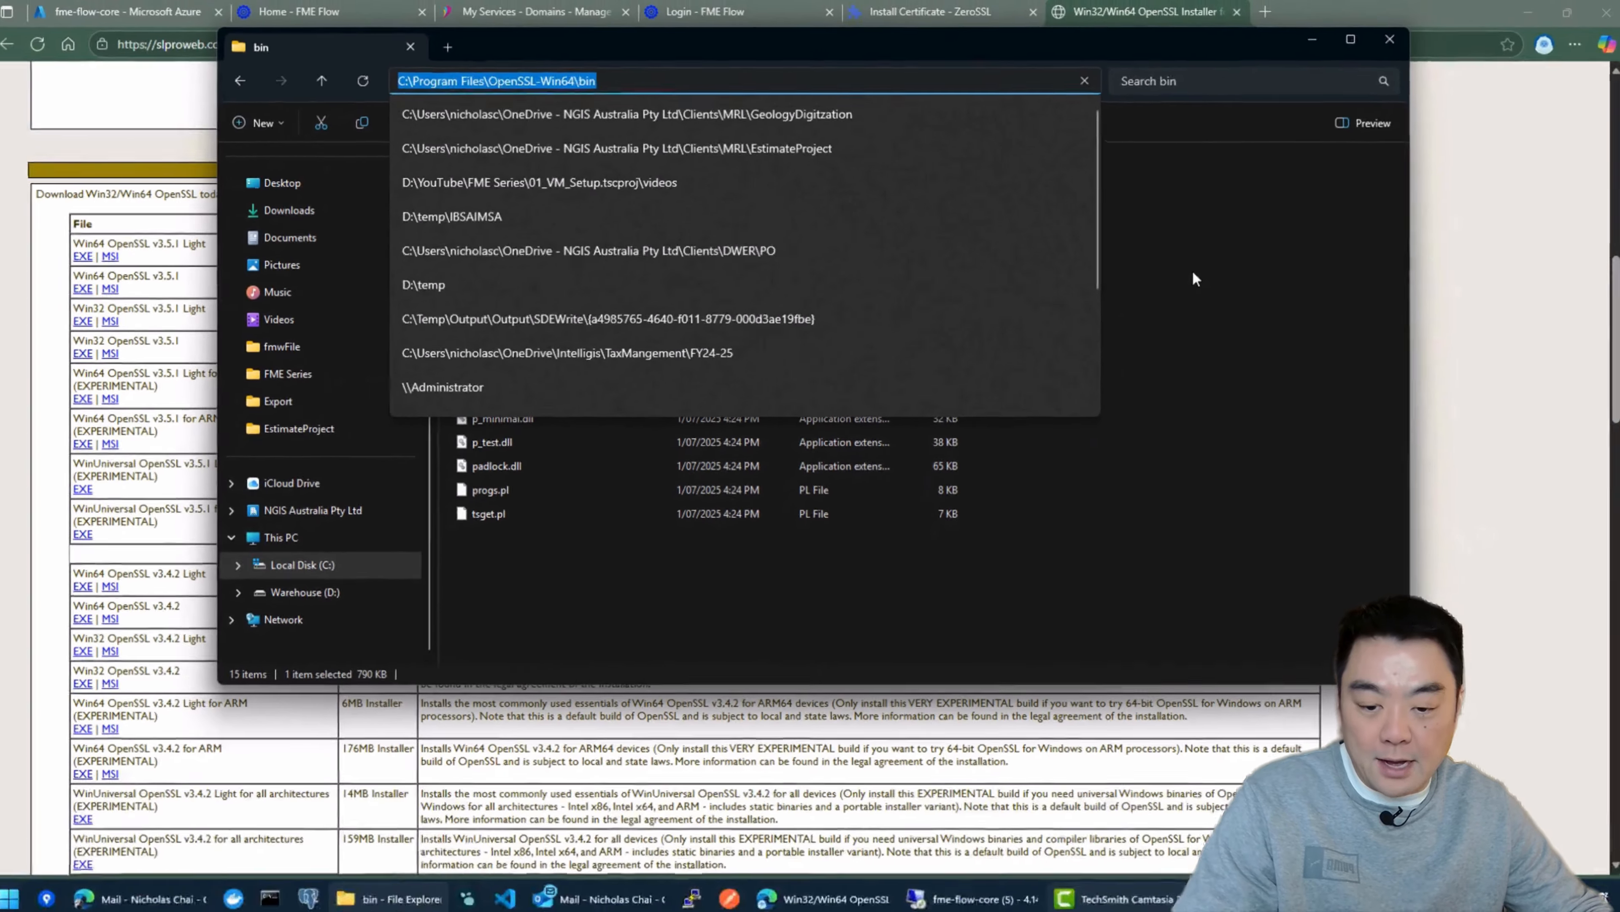
left_click(1316, 309)
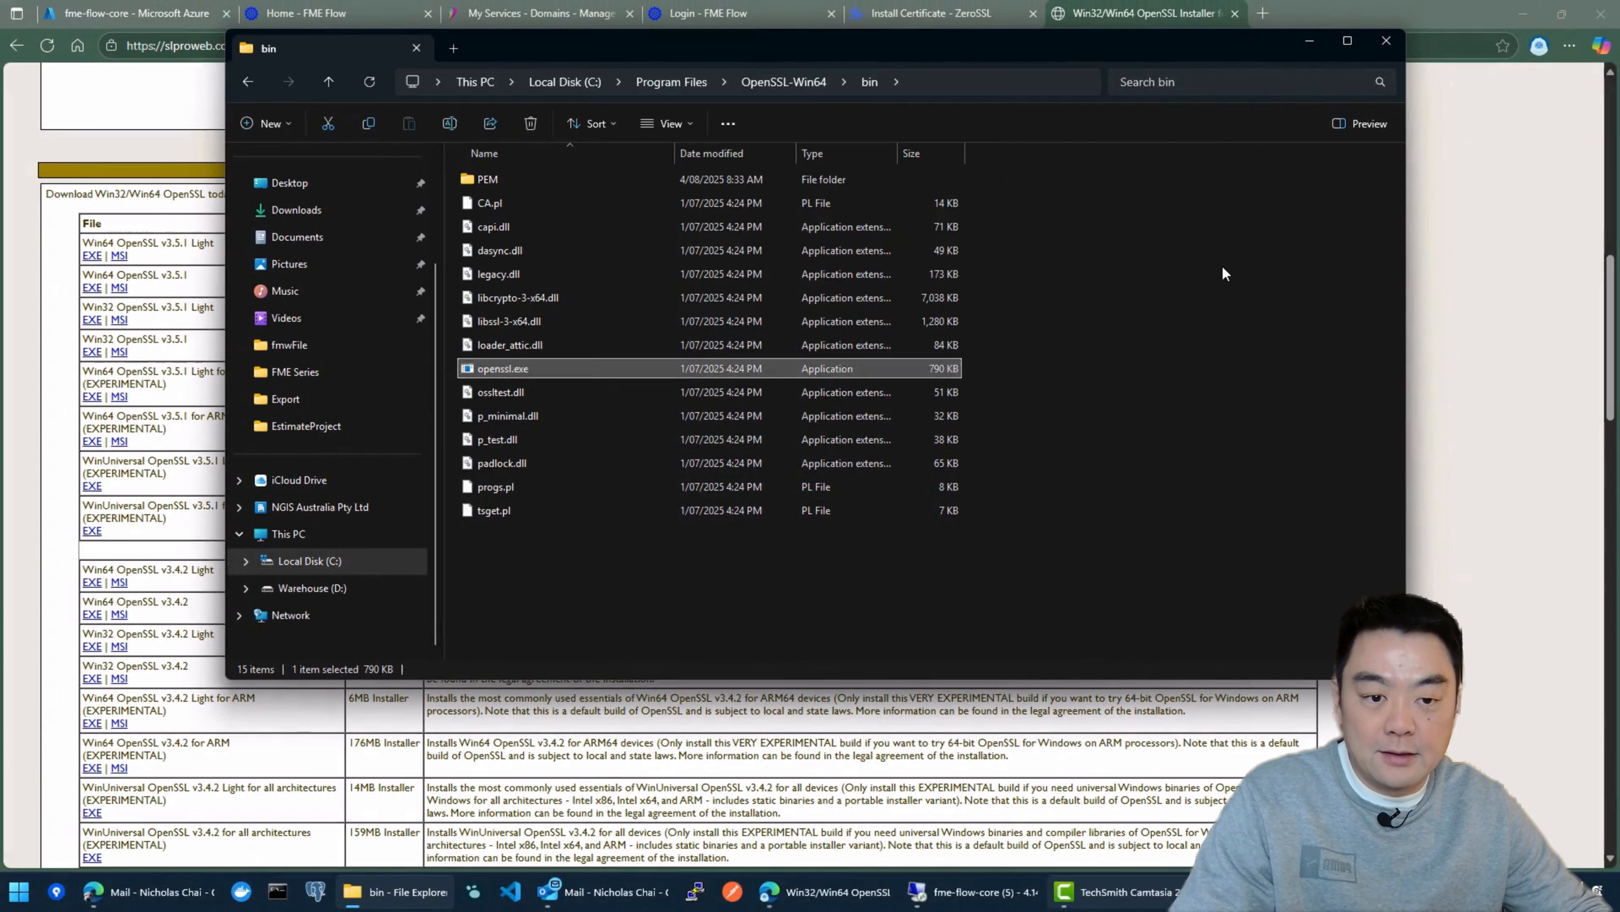
left_click(1319, 308)
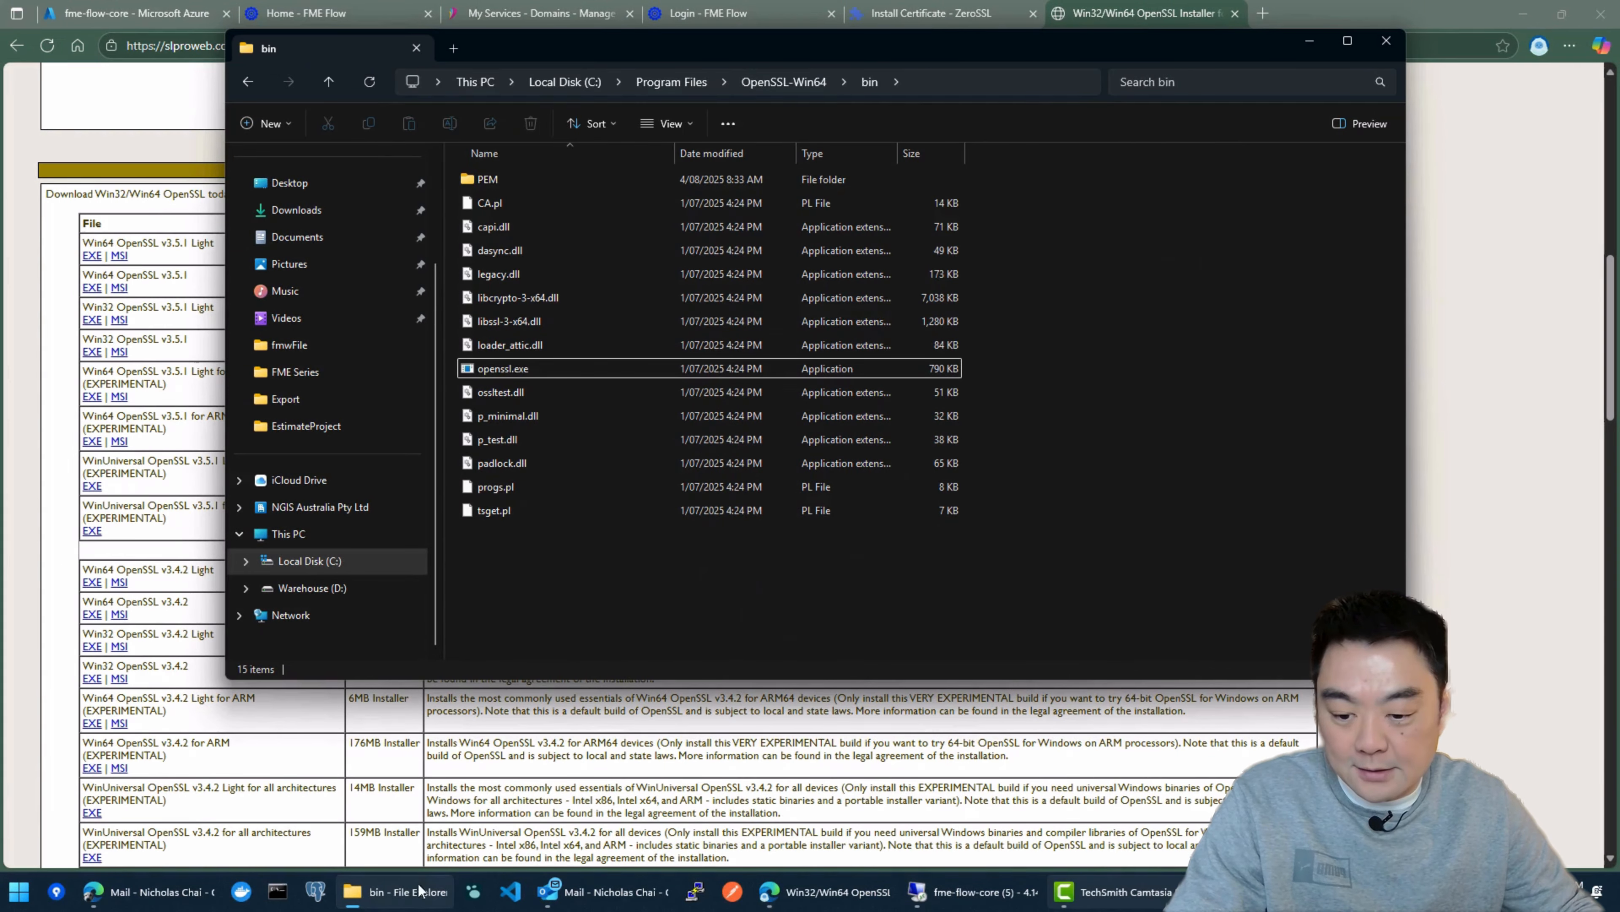
Step: Open this PC's advanced system settings and bring up its environment variables
right_click(282, 535)
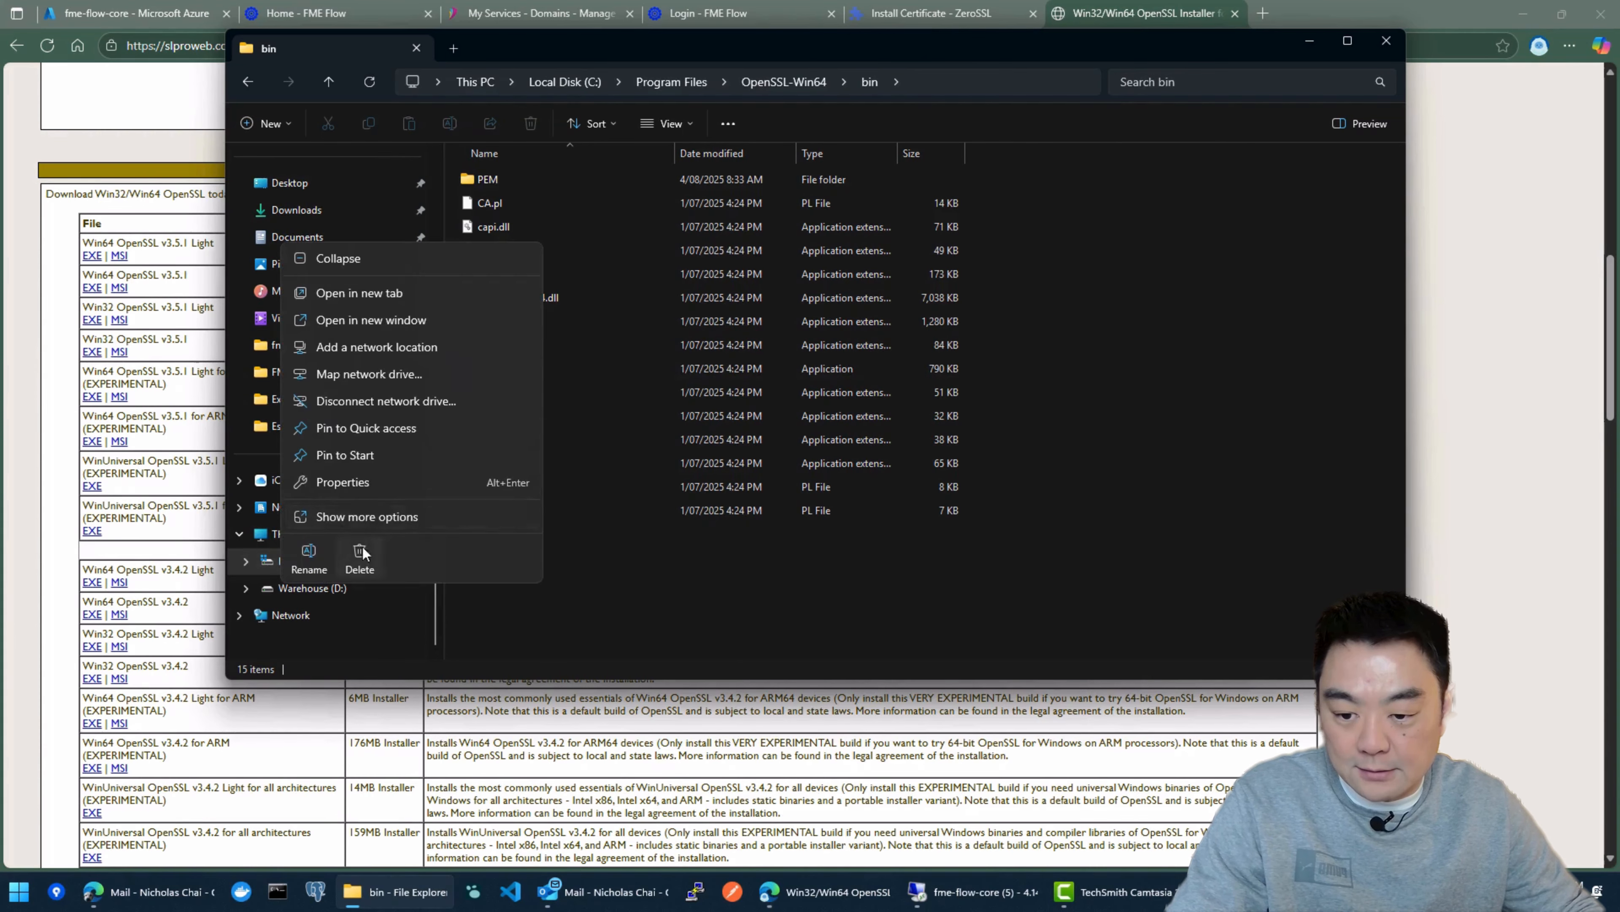
left_click(347, 483)
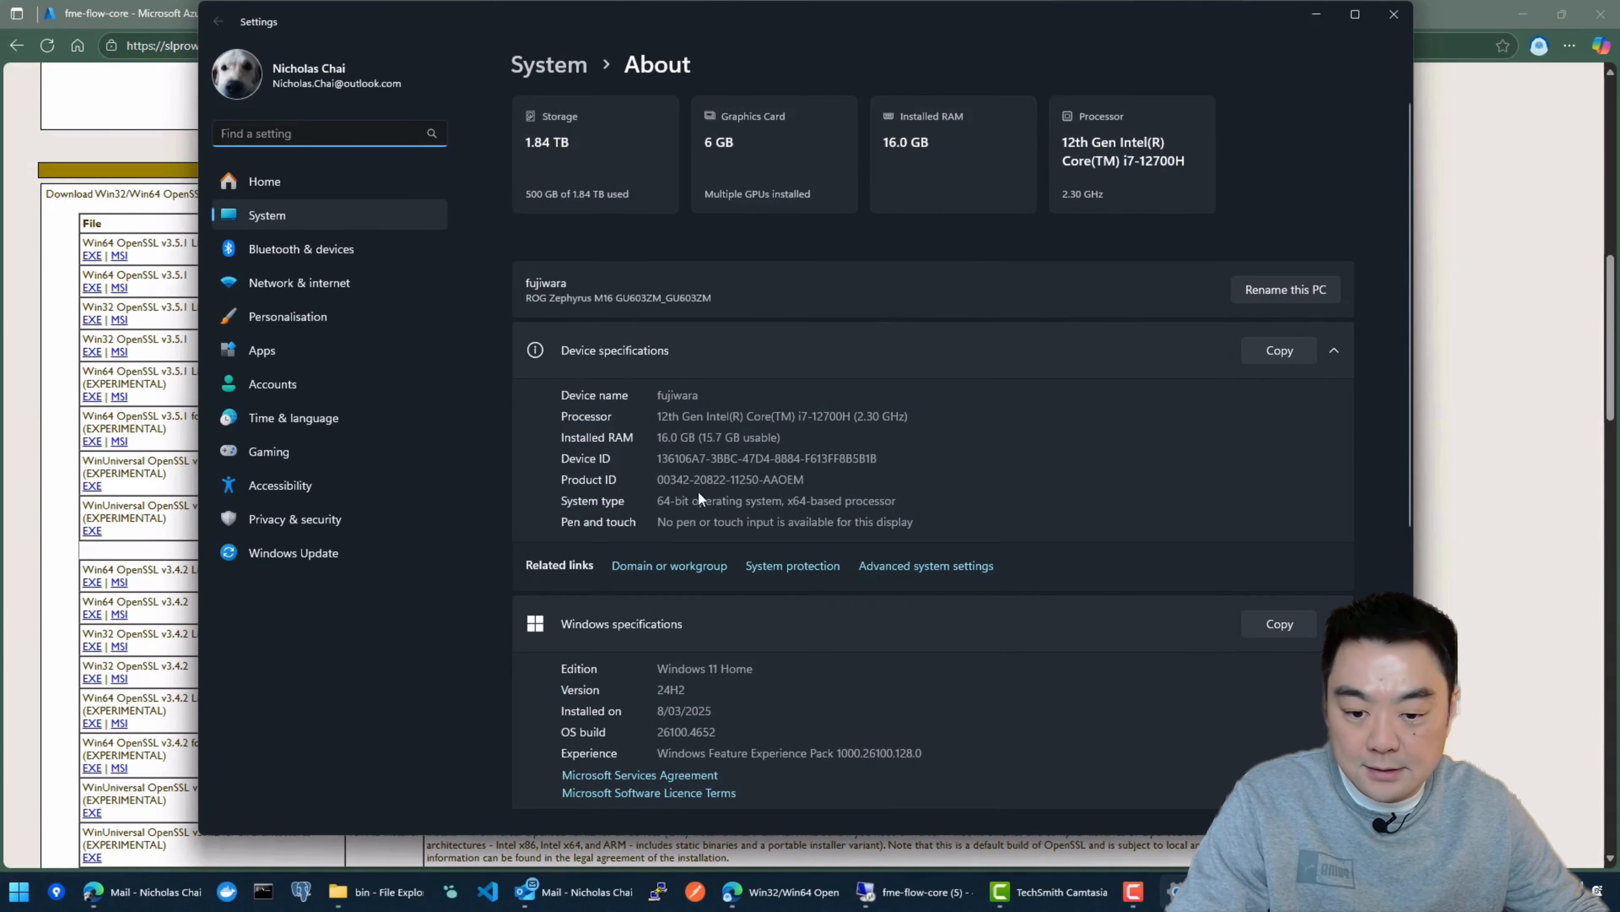
left_click(951, 567)
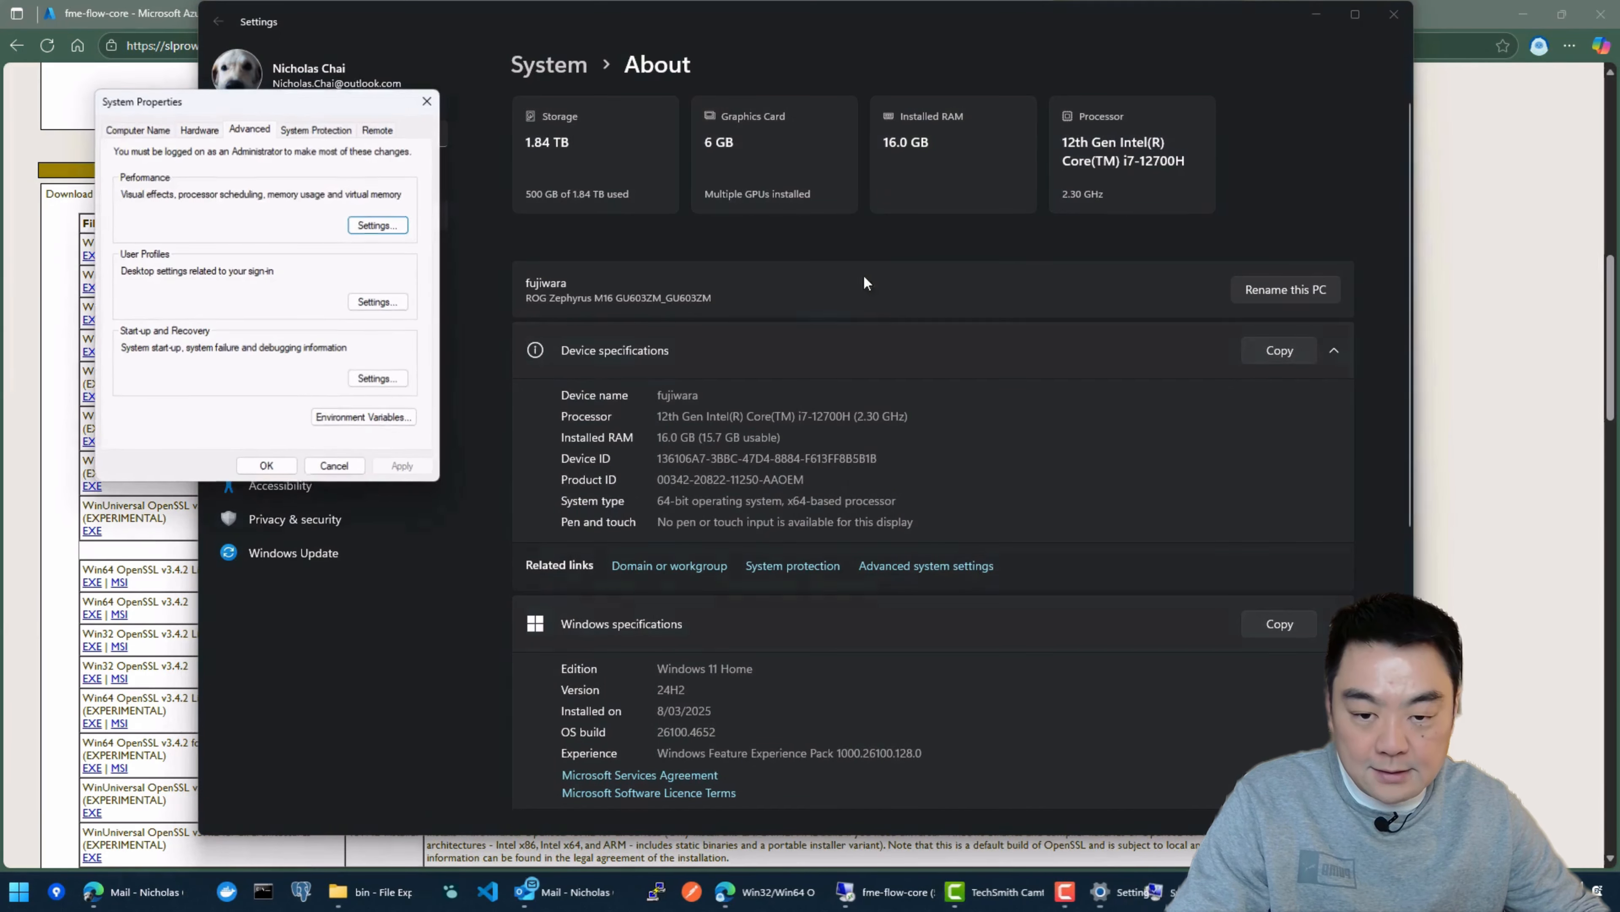
left_click(349, 417)
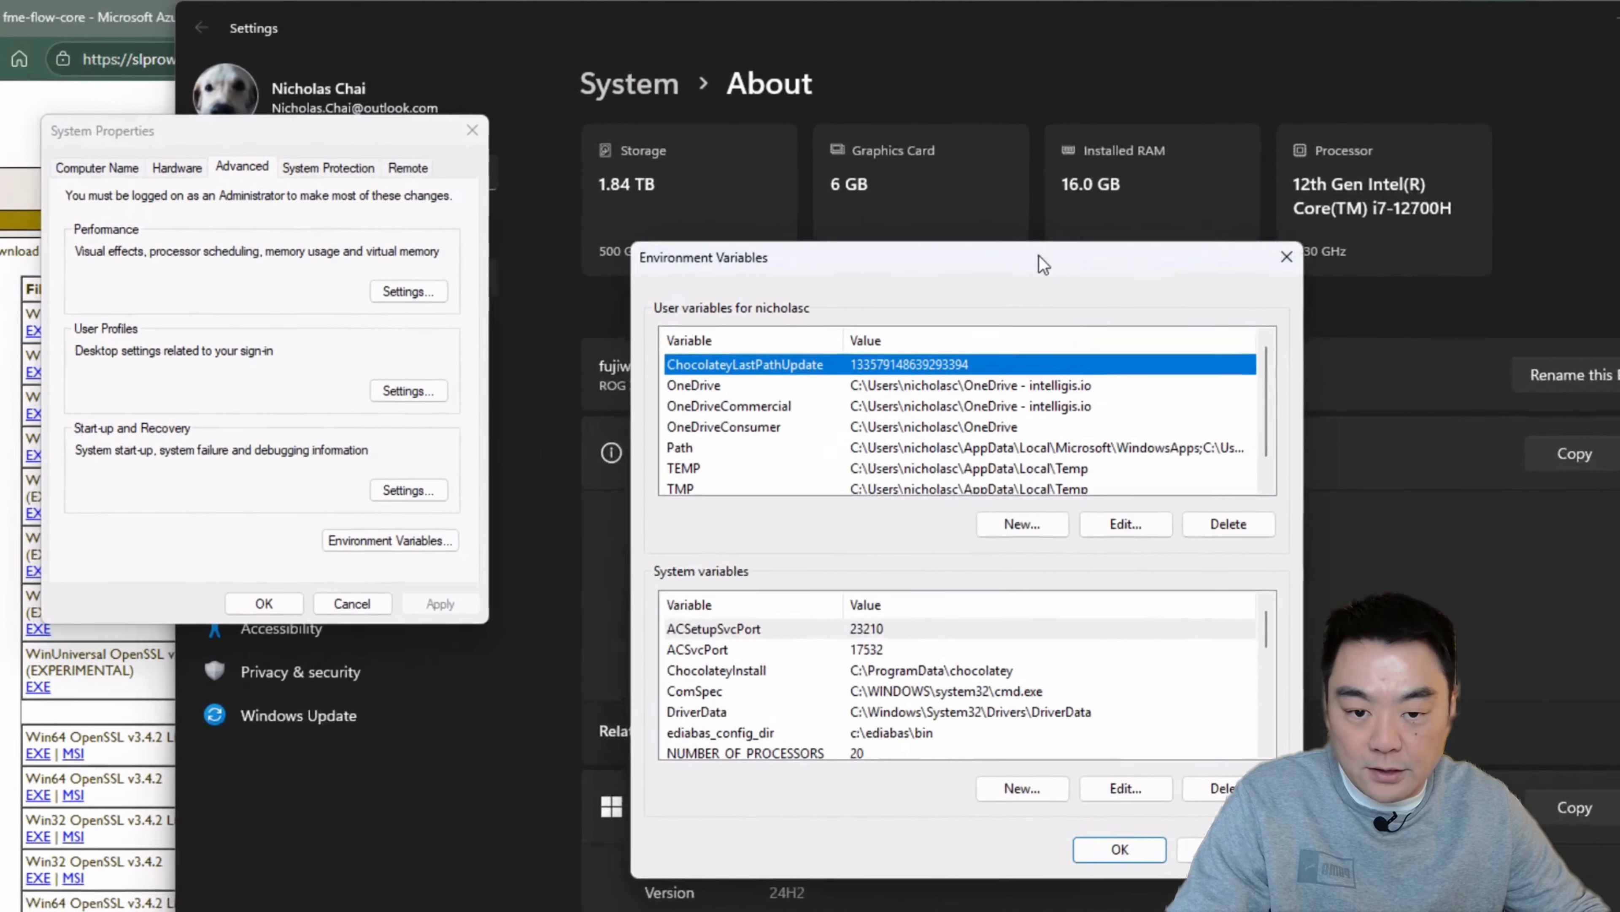
Step: Add C:\Program Files\OpenSSL-Win64\bin as a new entry in the system Path variable and save the change
left_click_drag(863, 197, 825, 110)
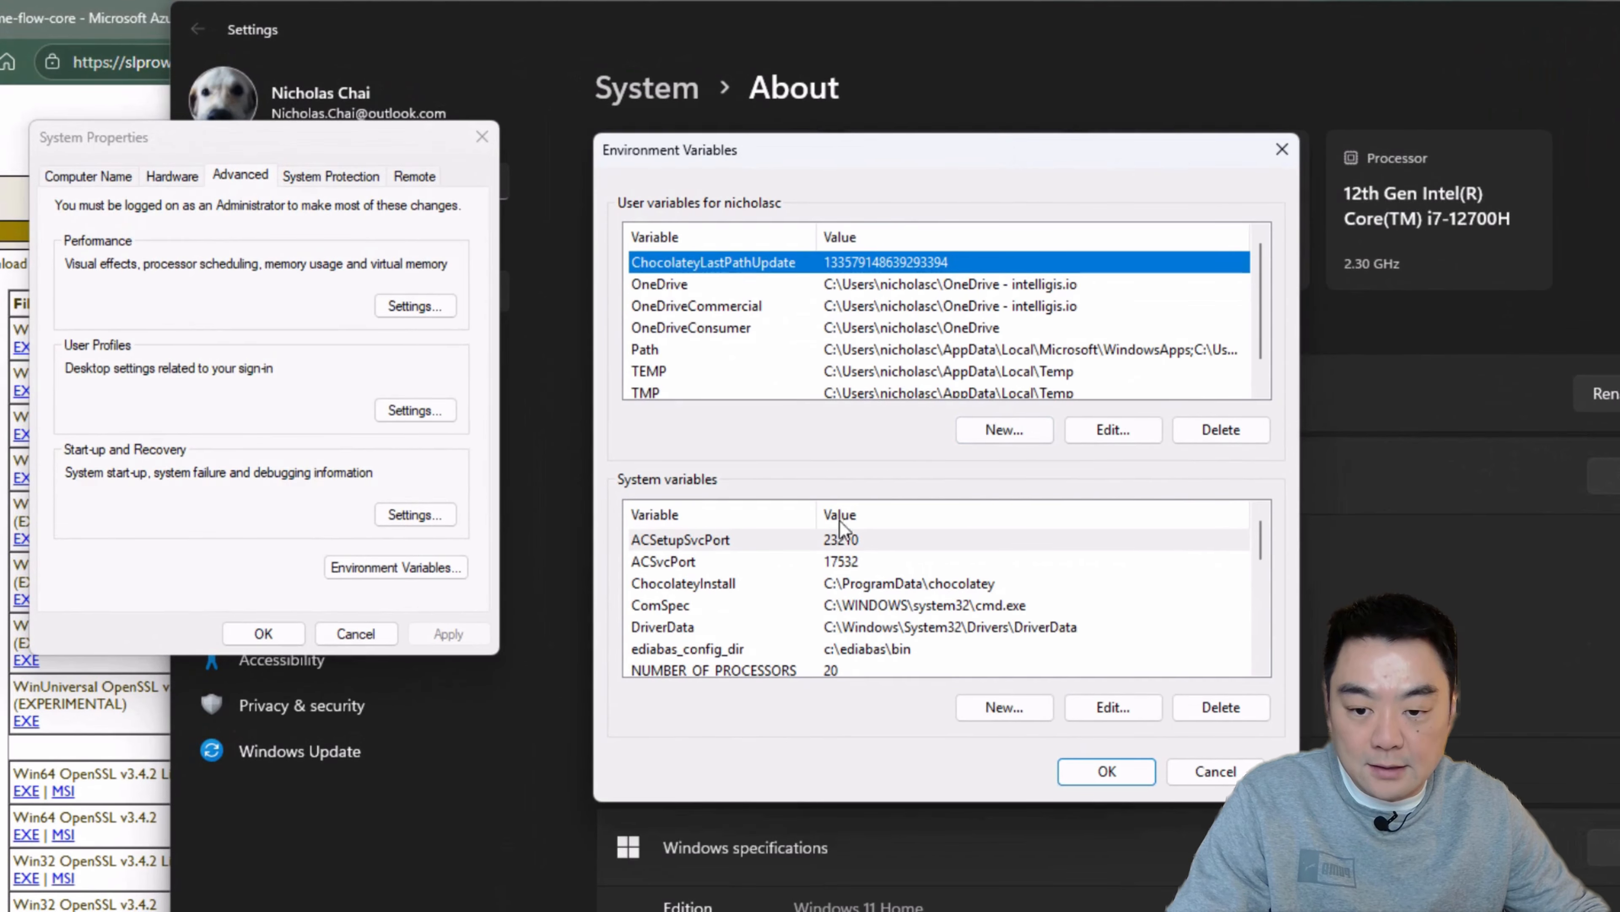
scroll(894, 636, "down", 2)
scroll(893, 636, "up", 1)
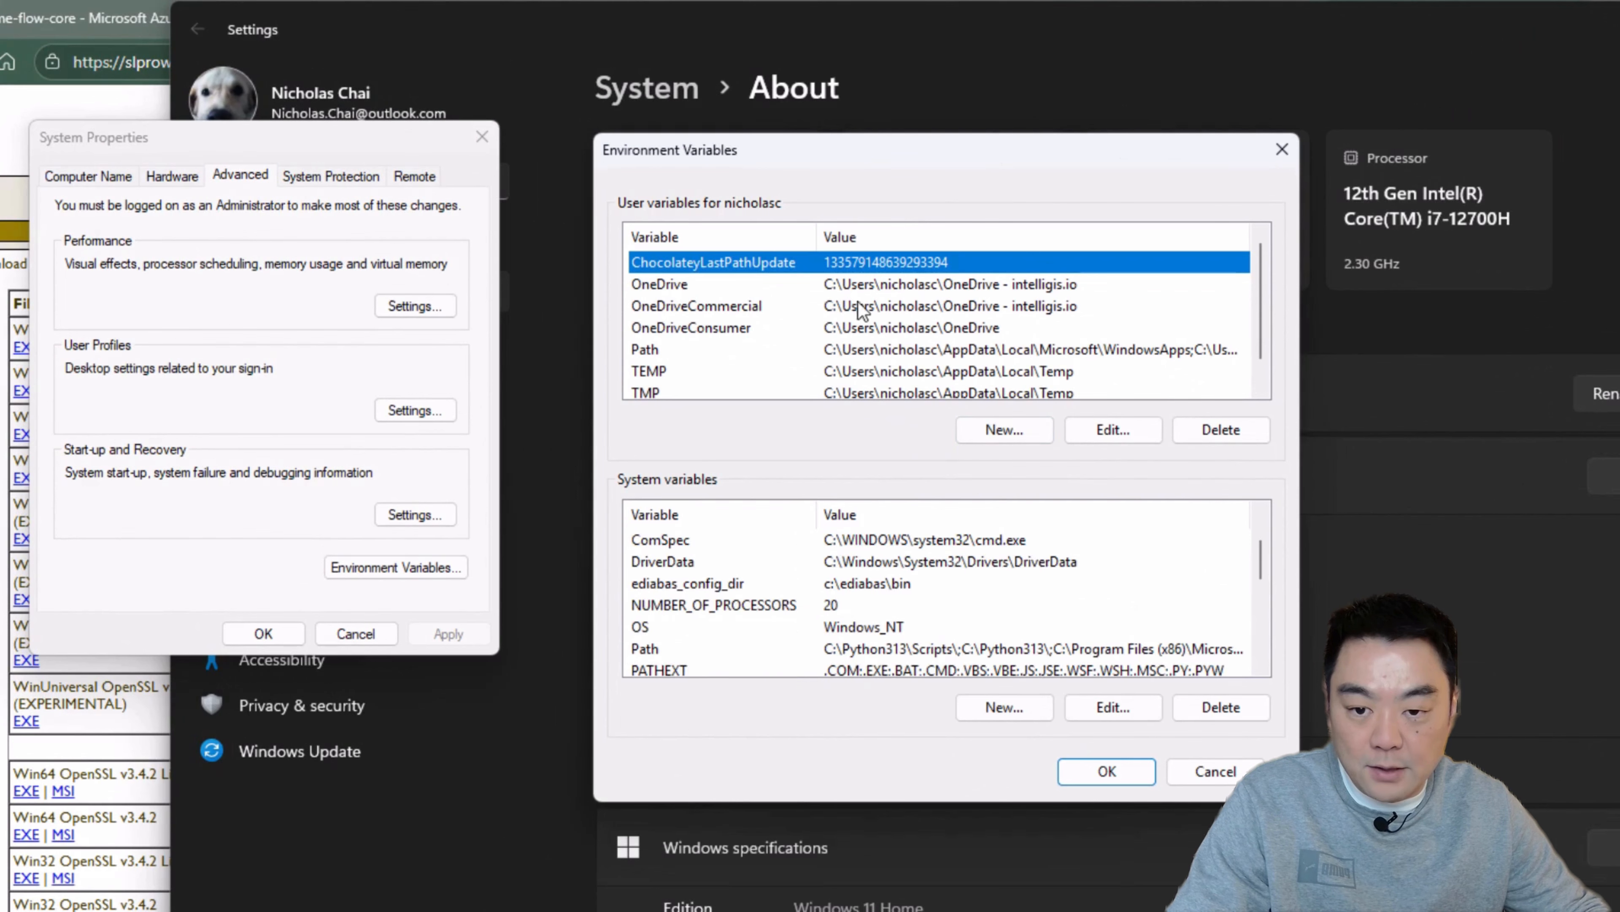
scroll(837, 518, "down", 1)
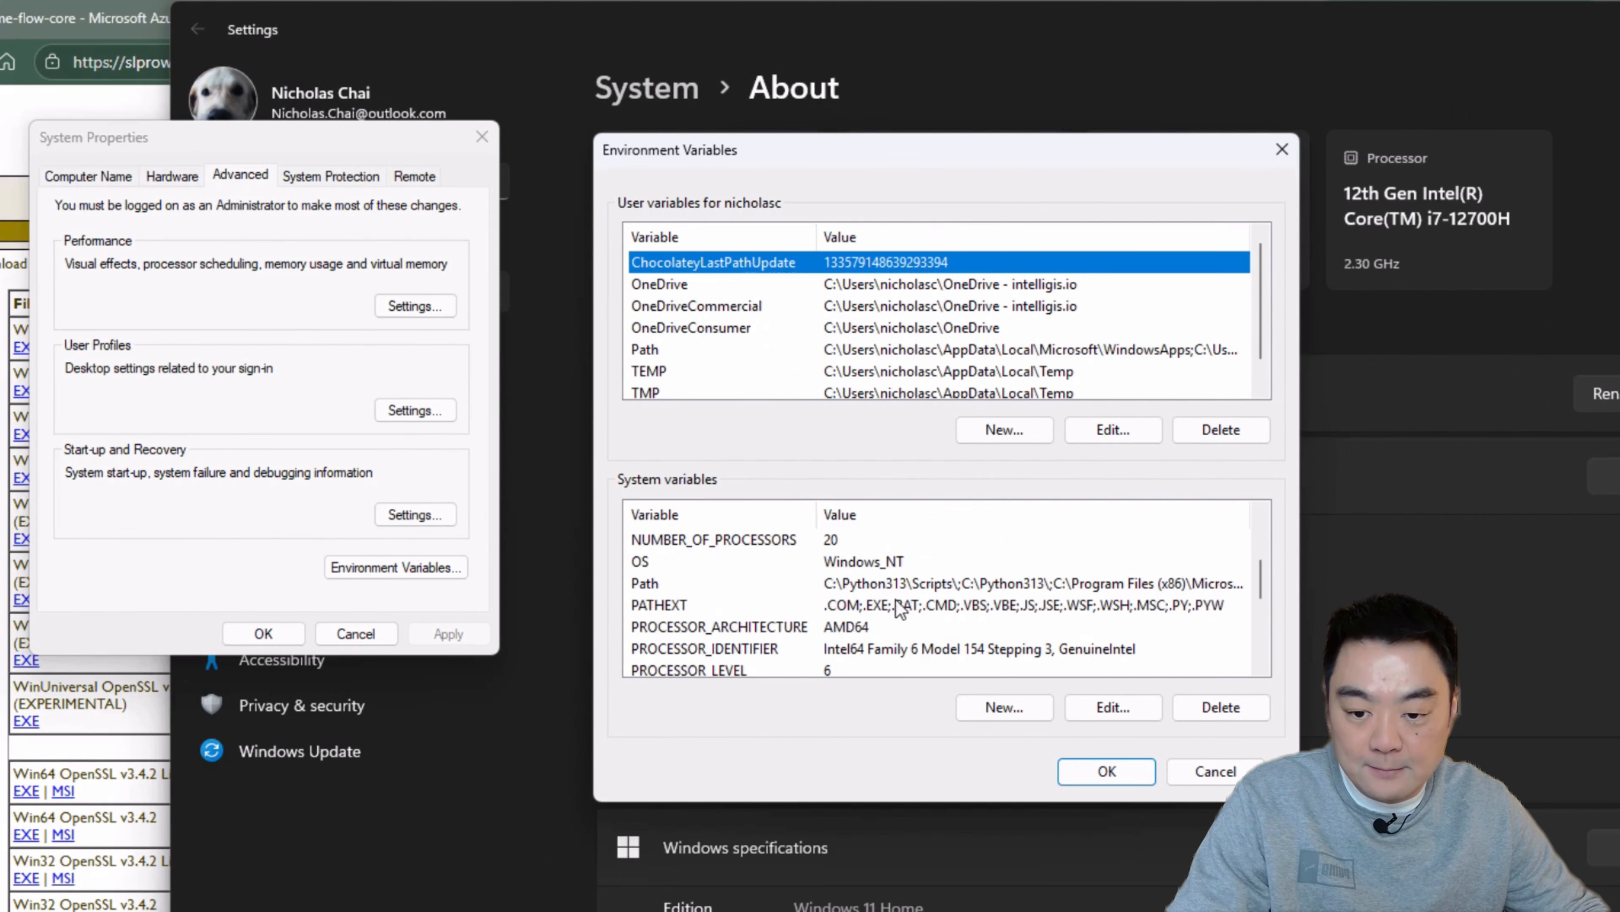
left_click(858, 583)
left_click(1113, 706)
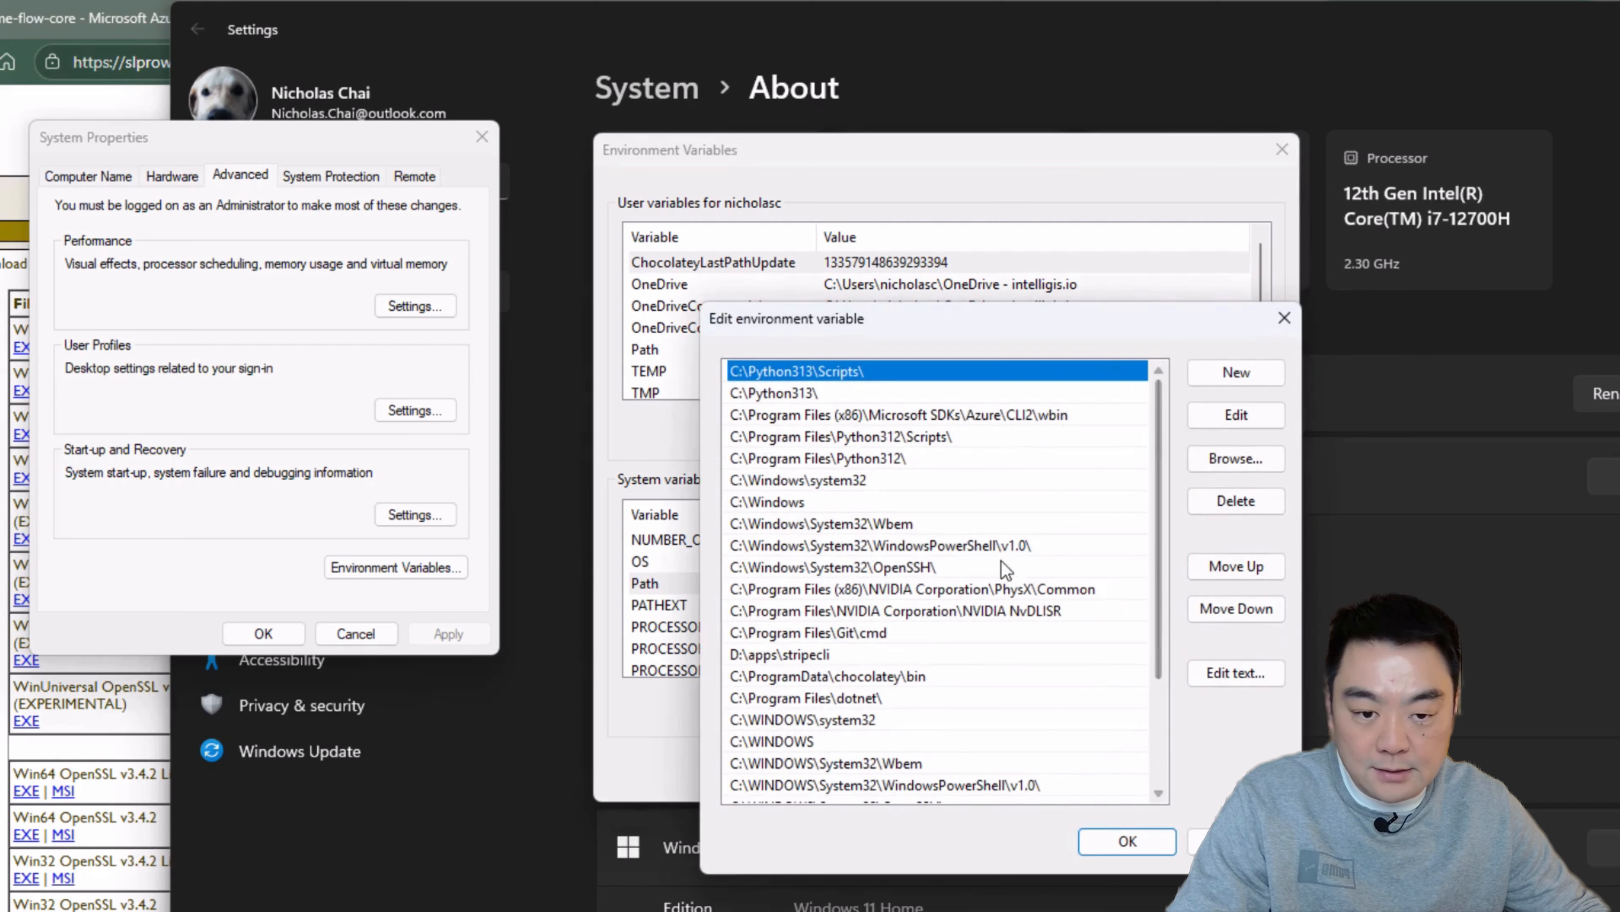
left_click(1236, 372)
type("C:\\Program Files\\OpenSSL-Win64\\bin")
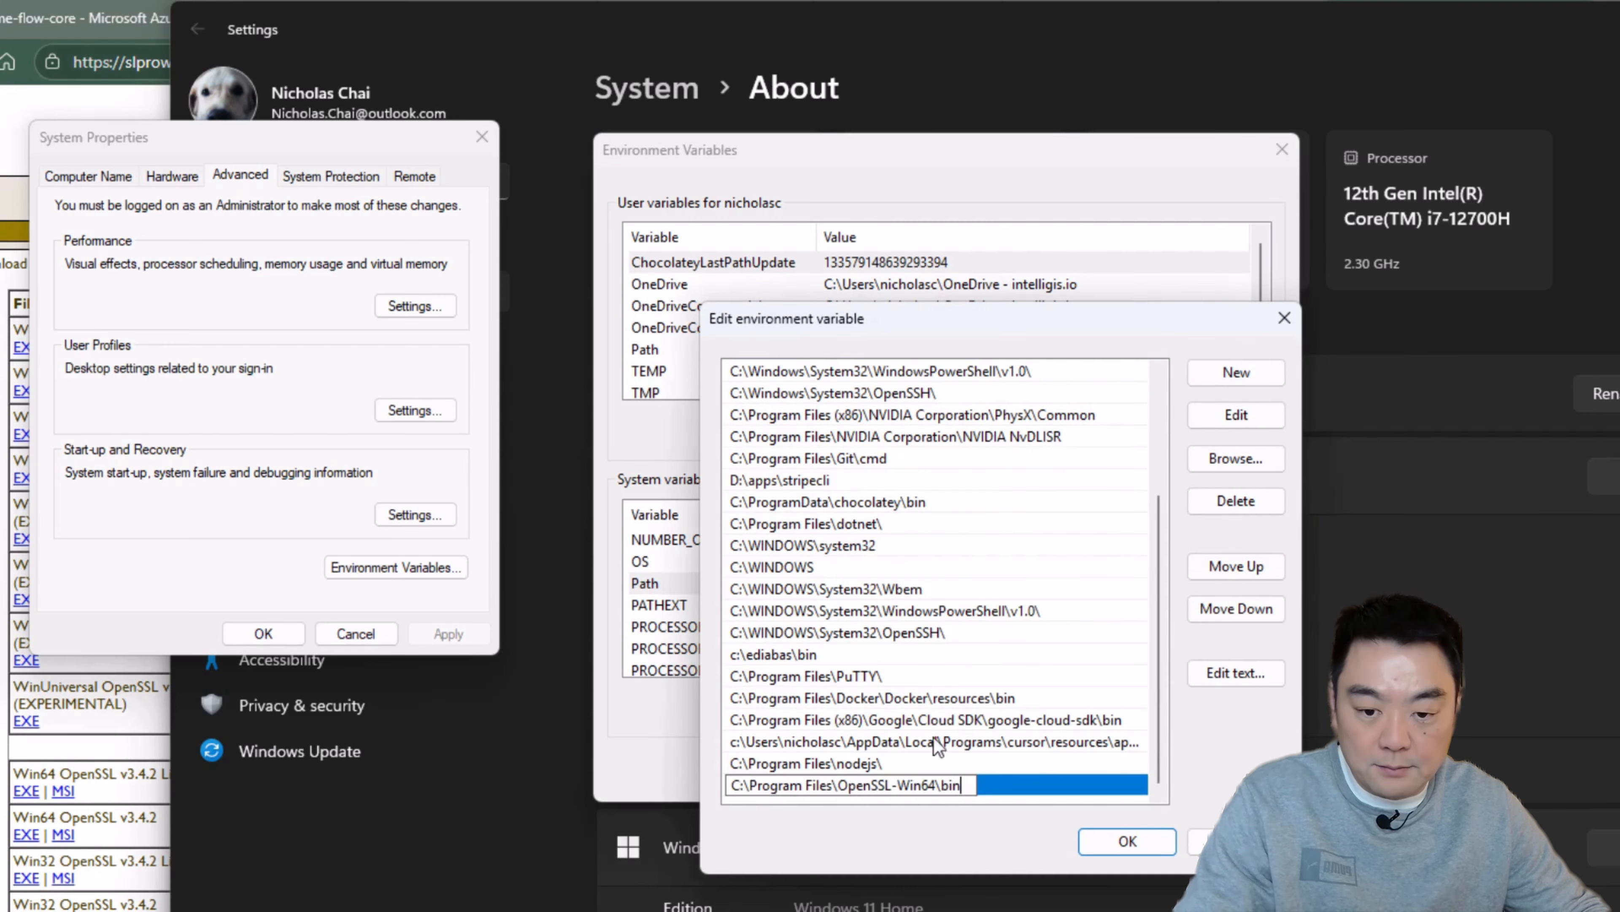
left_click(1127, 841)
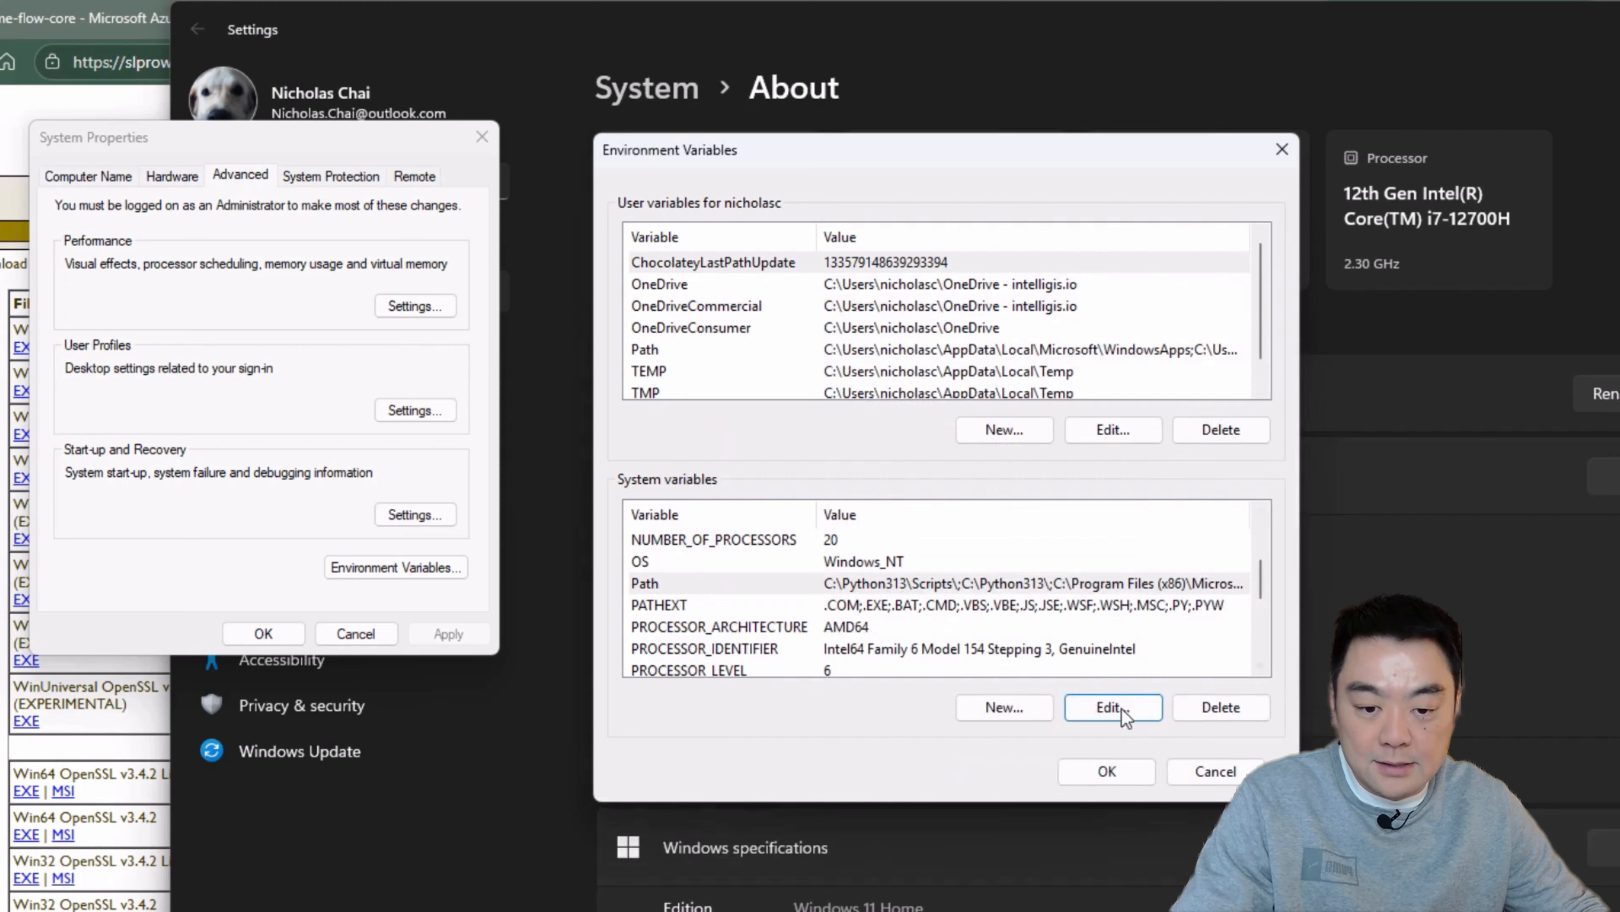
left_click(1107, 777)
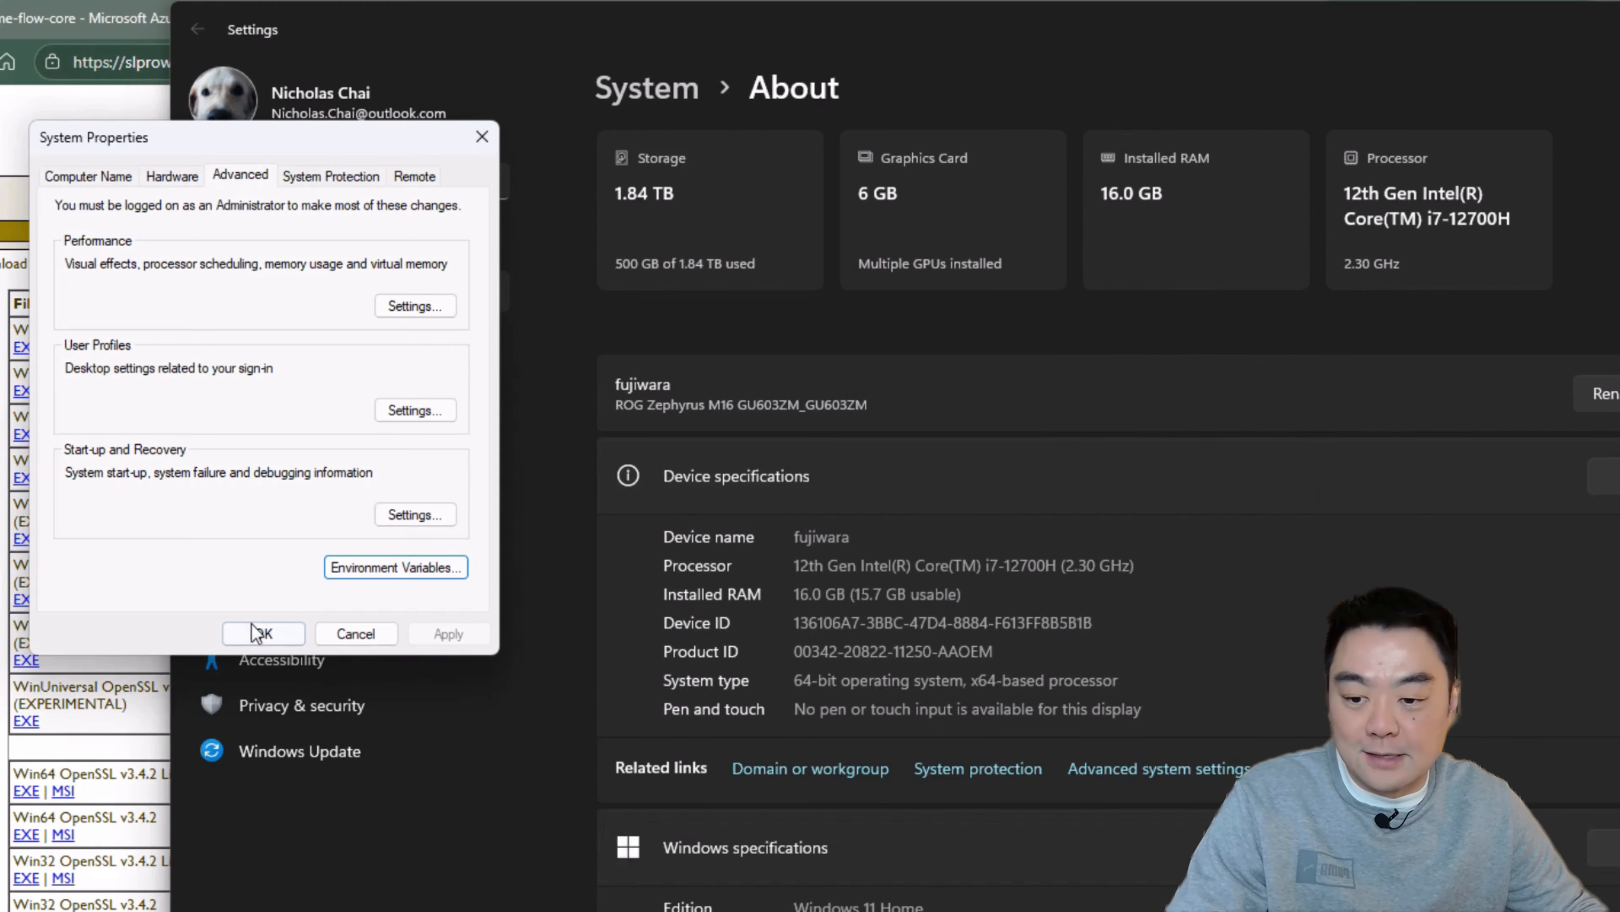
left_click(263, 633)
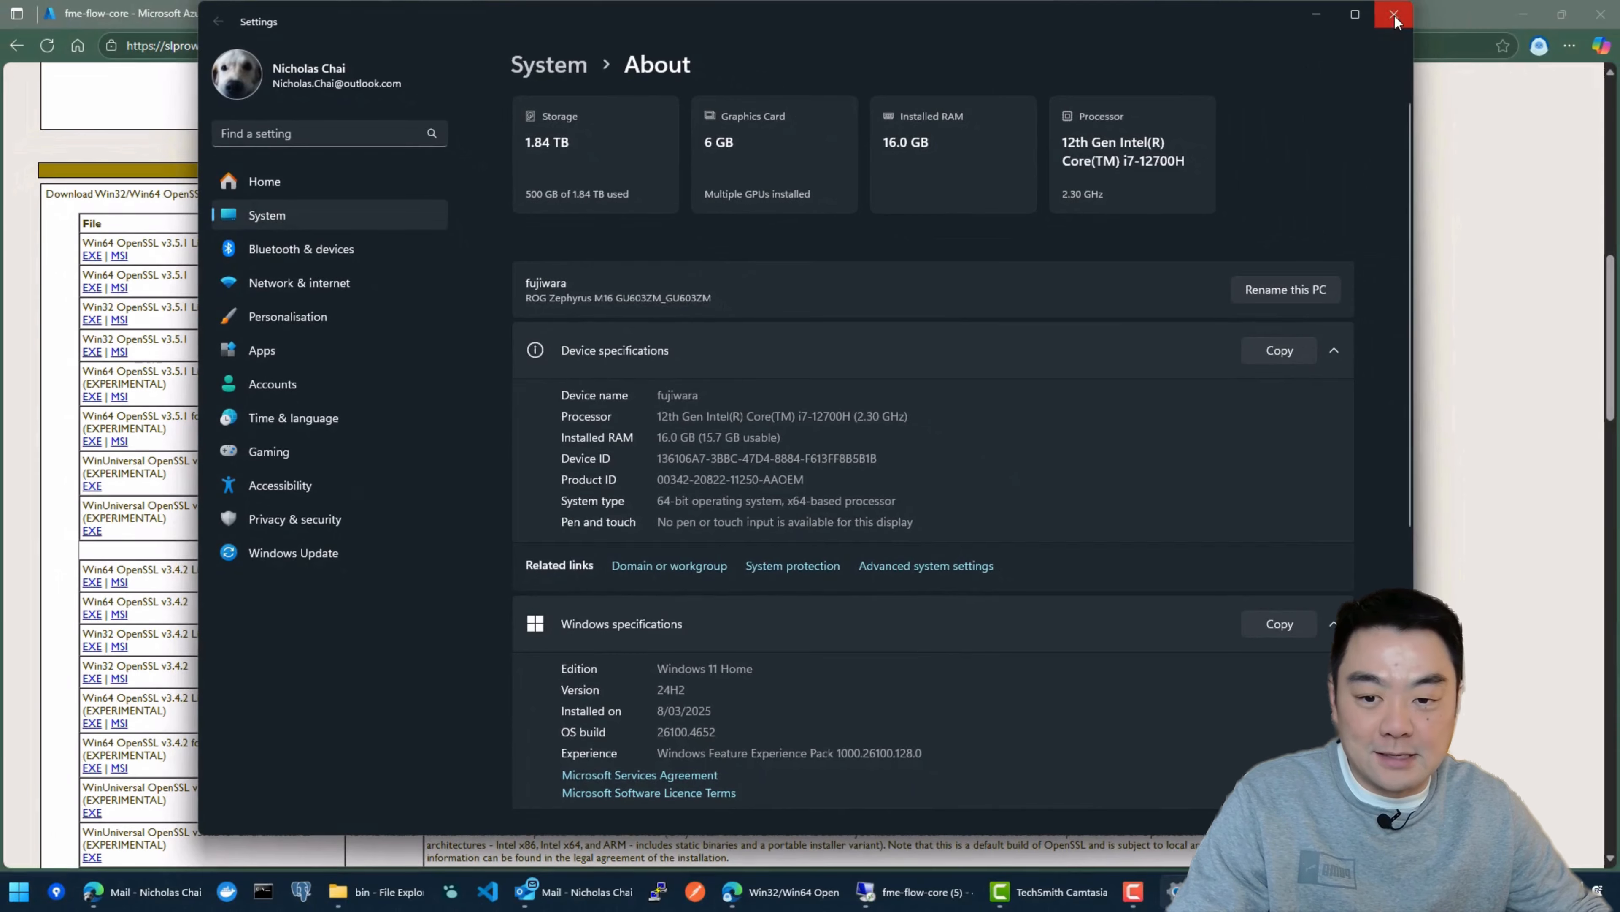
Step: Close the Settings and OpenSSL bin folder windows and open a Command Prompt
left_click(1394, 15)
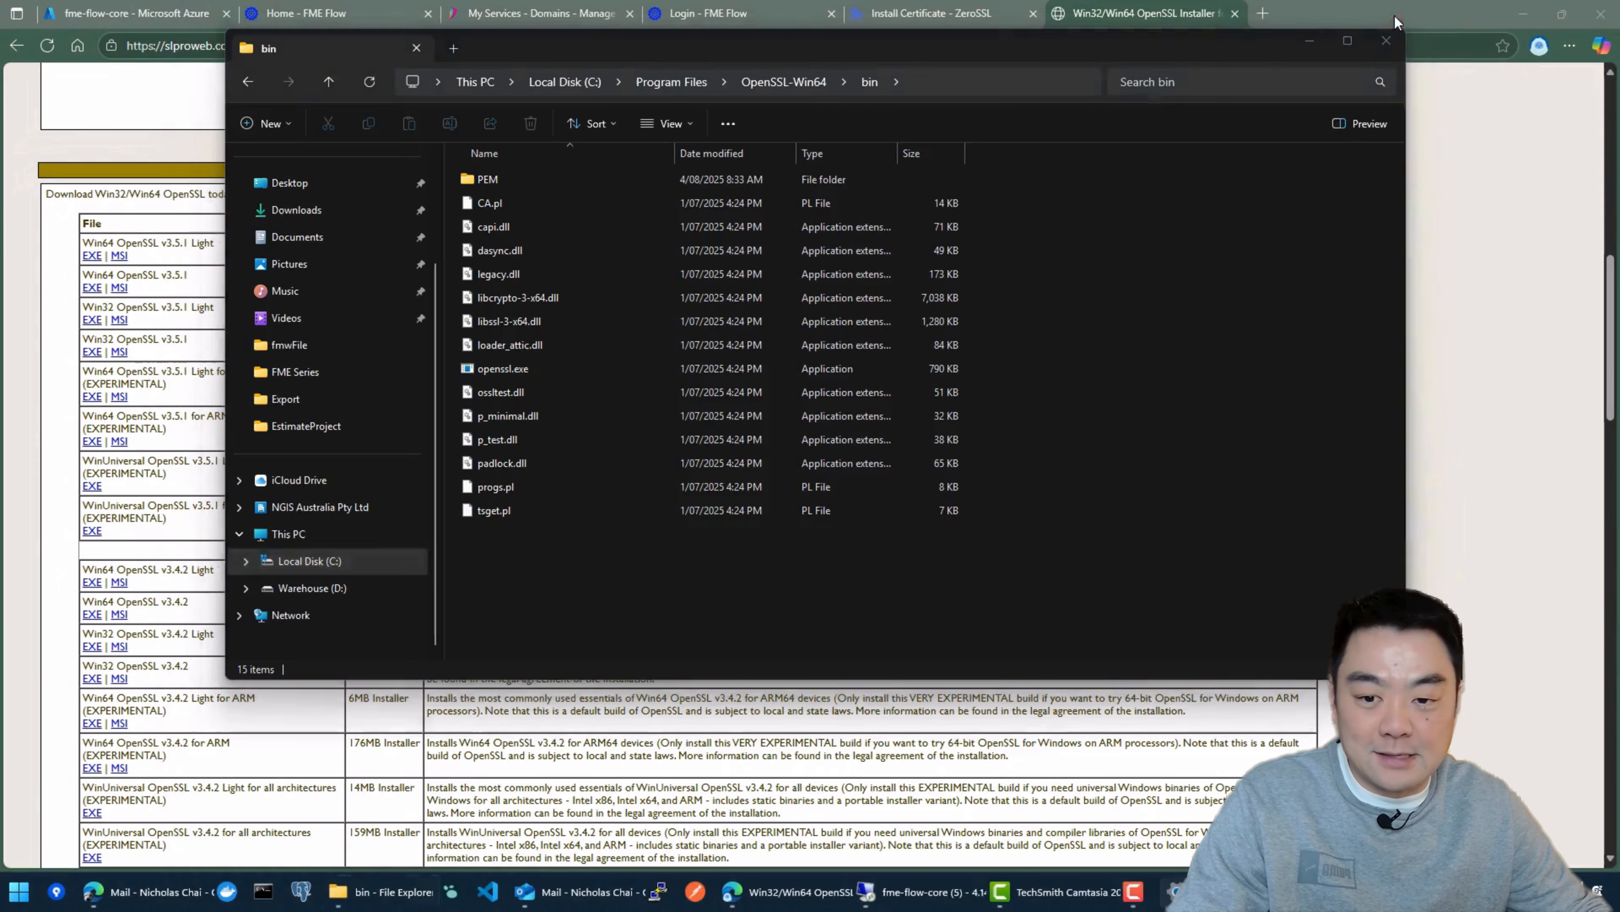
mouse_move(1146, 53)
left_mouse_down()
mouse_move(1200, 42)
mouse_move(1116, 61)
left_mouse_up()
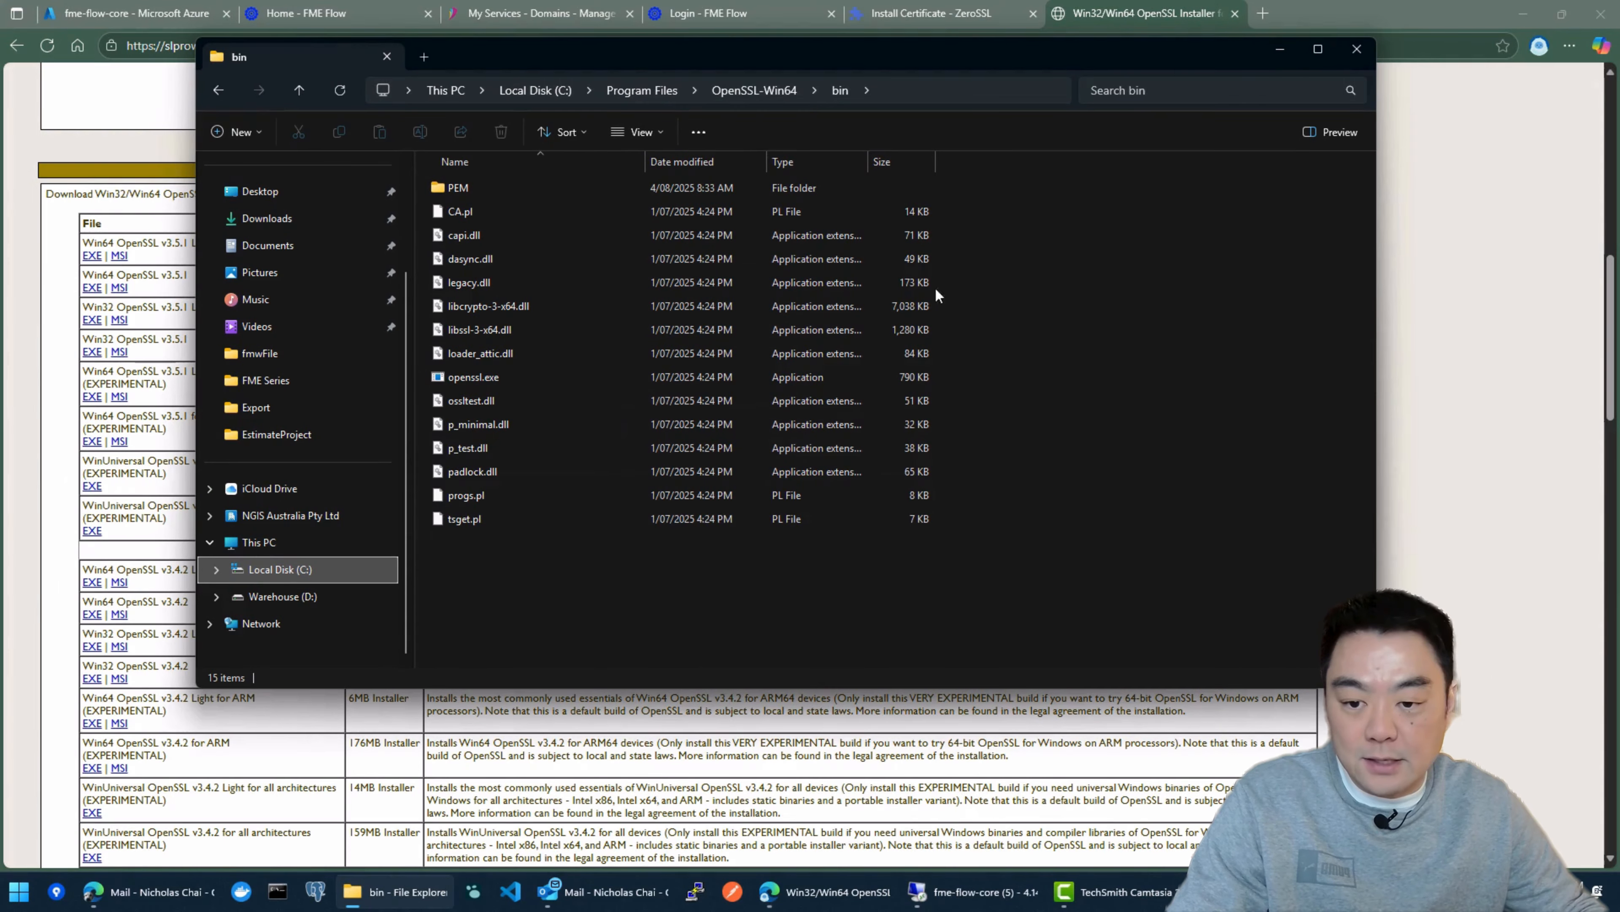
left_click(1353, 50)
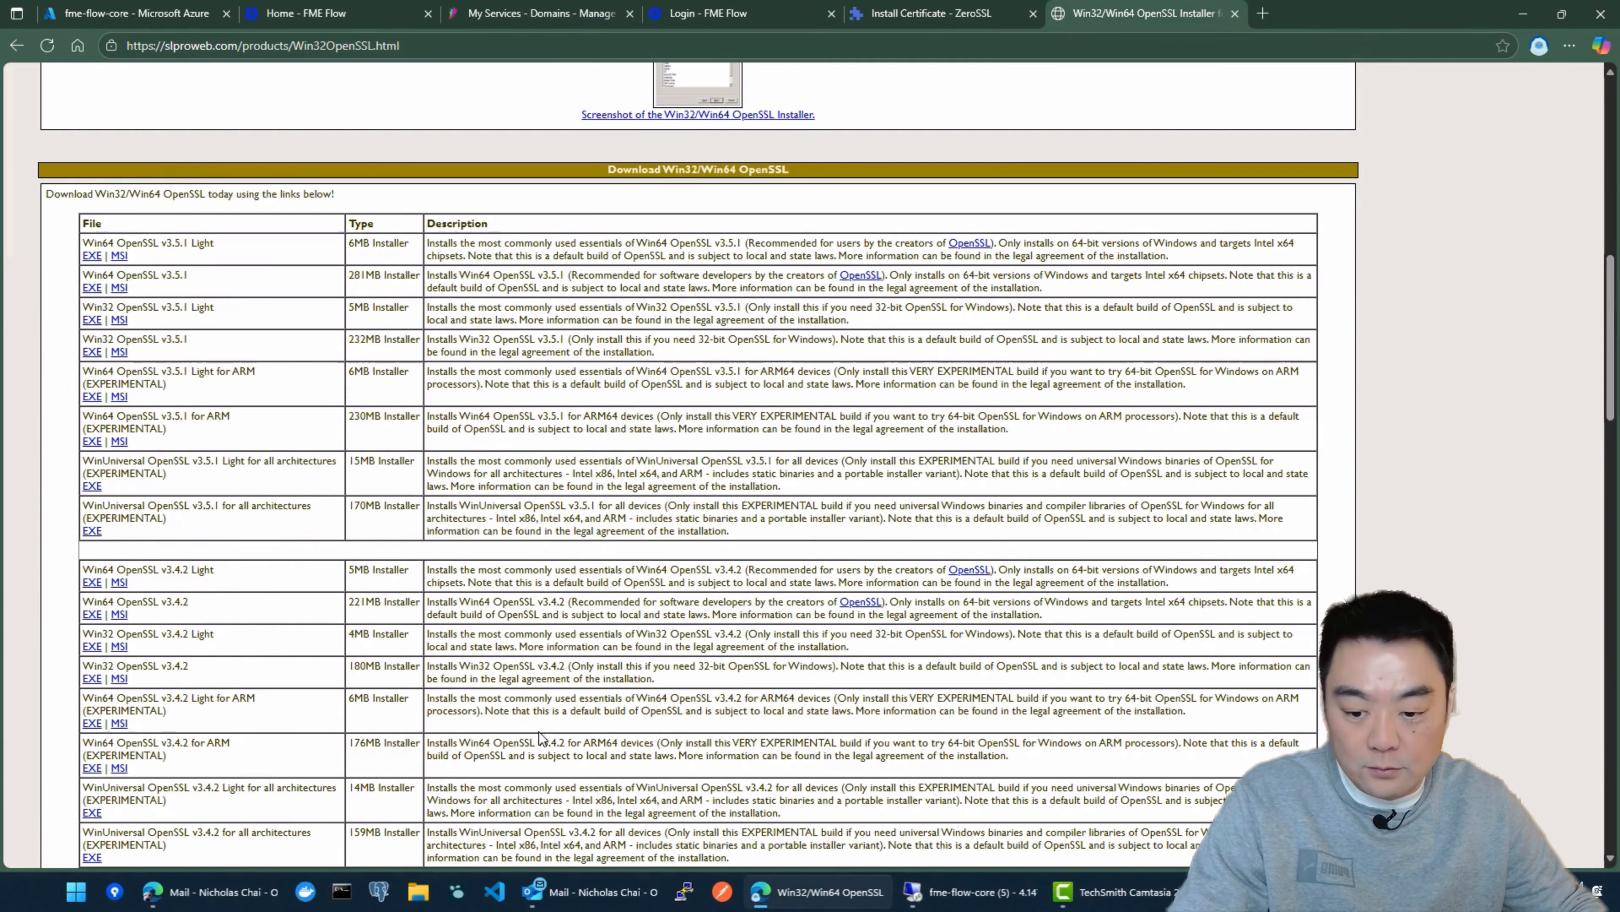
left_click(343, 892)
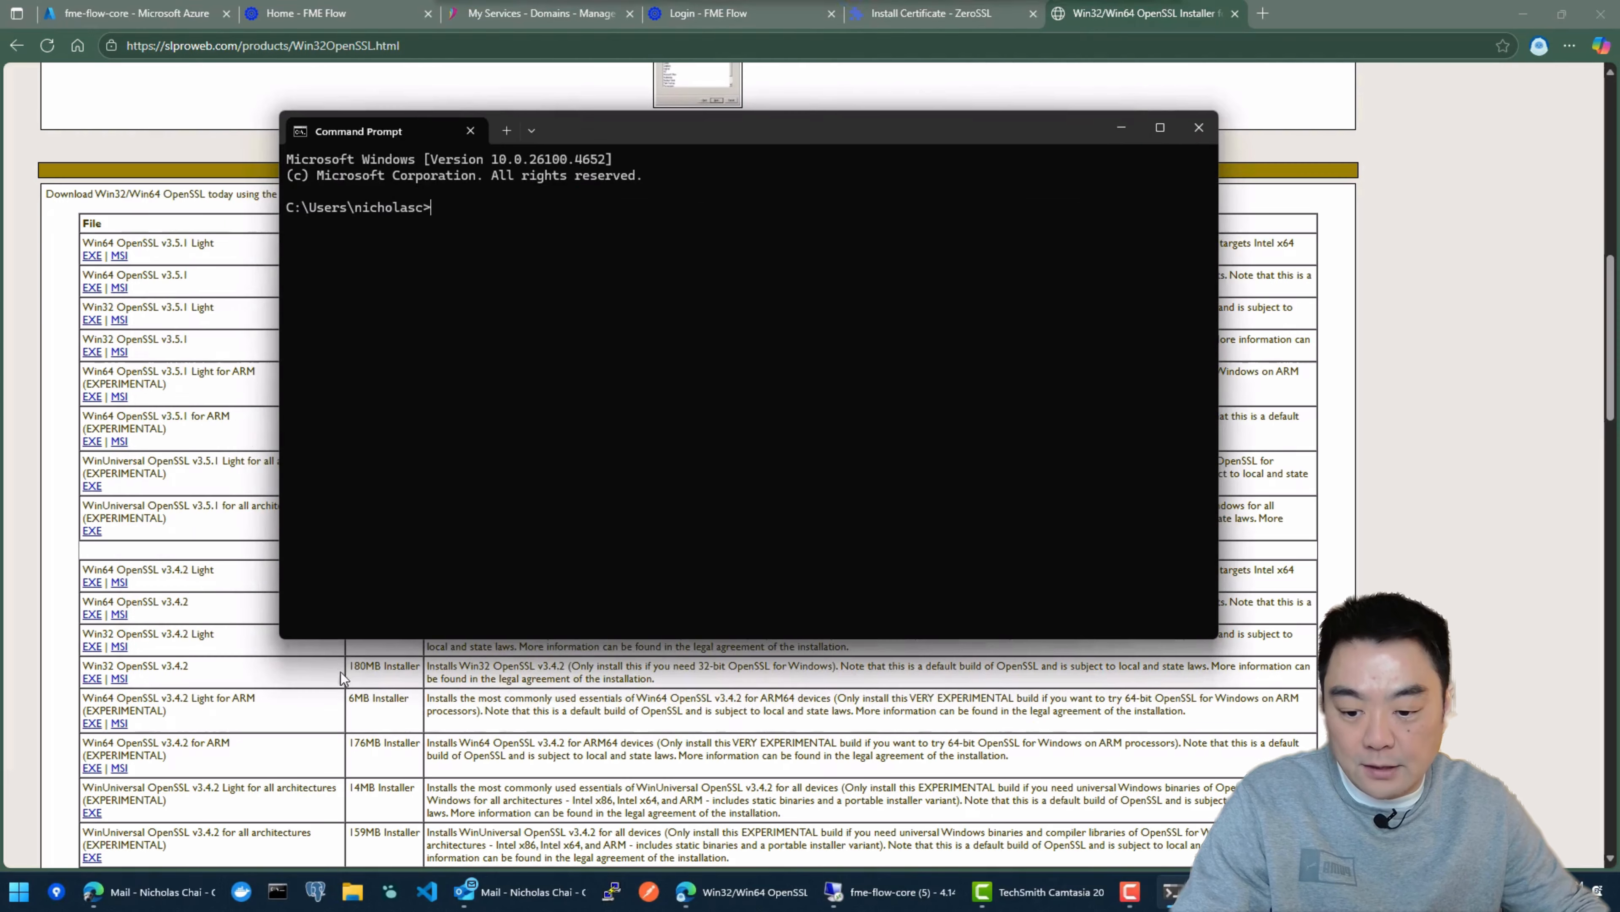
left_click(19, 893)
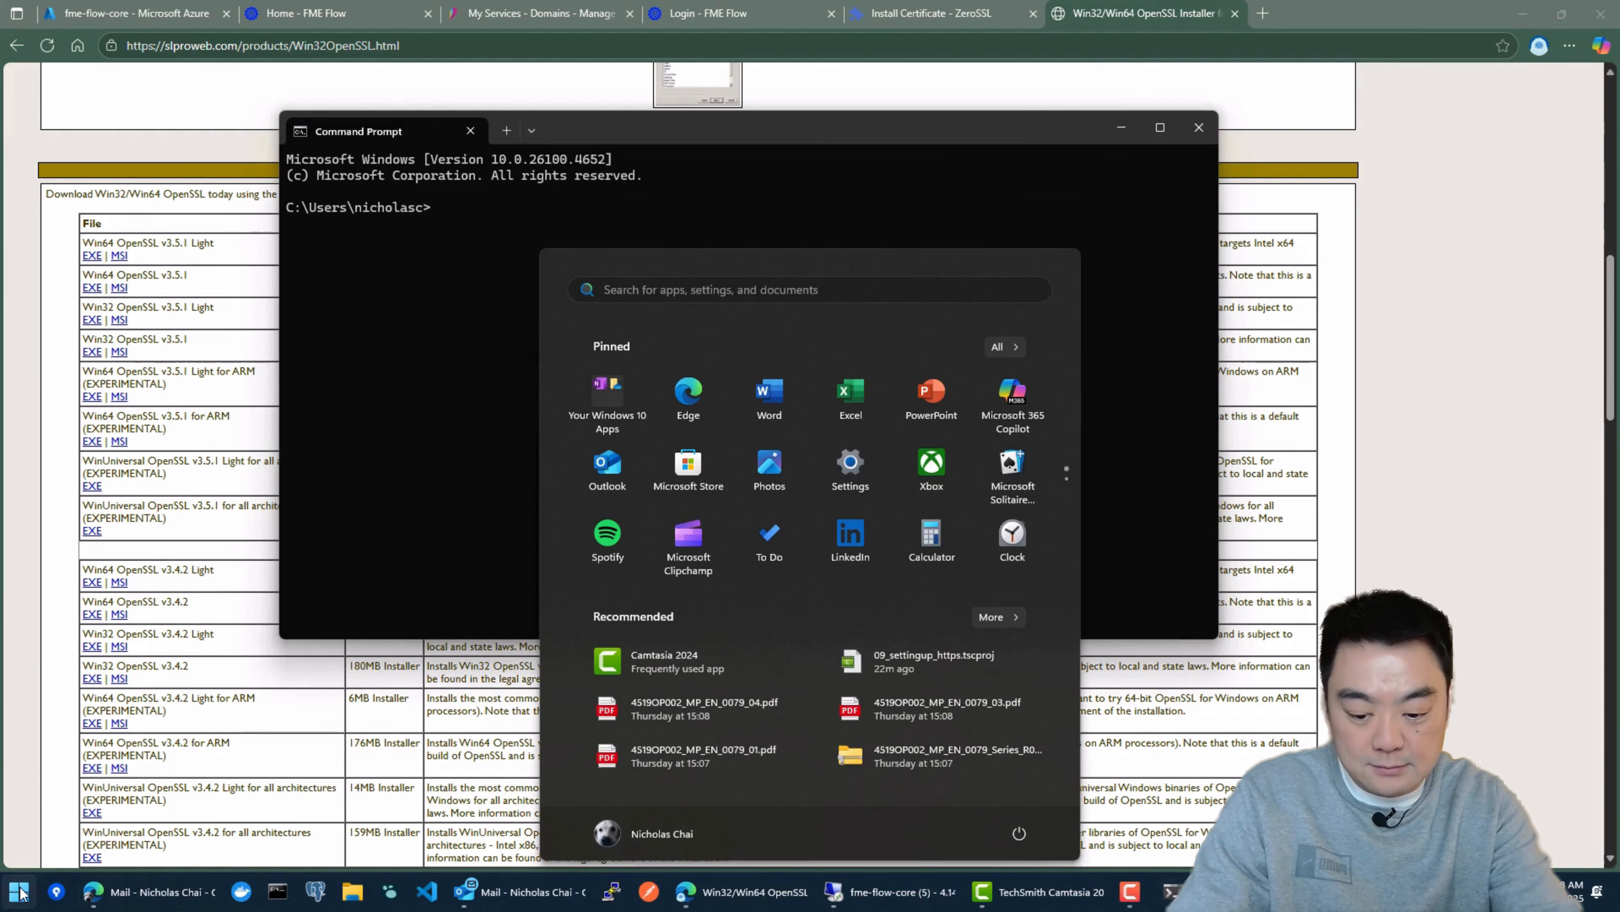
type("cmd")
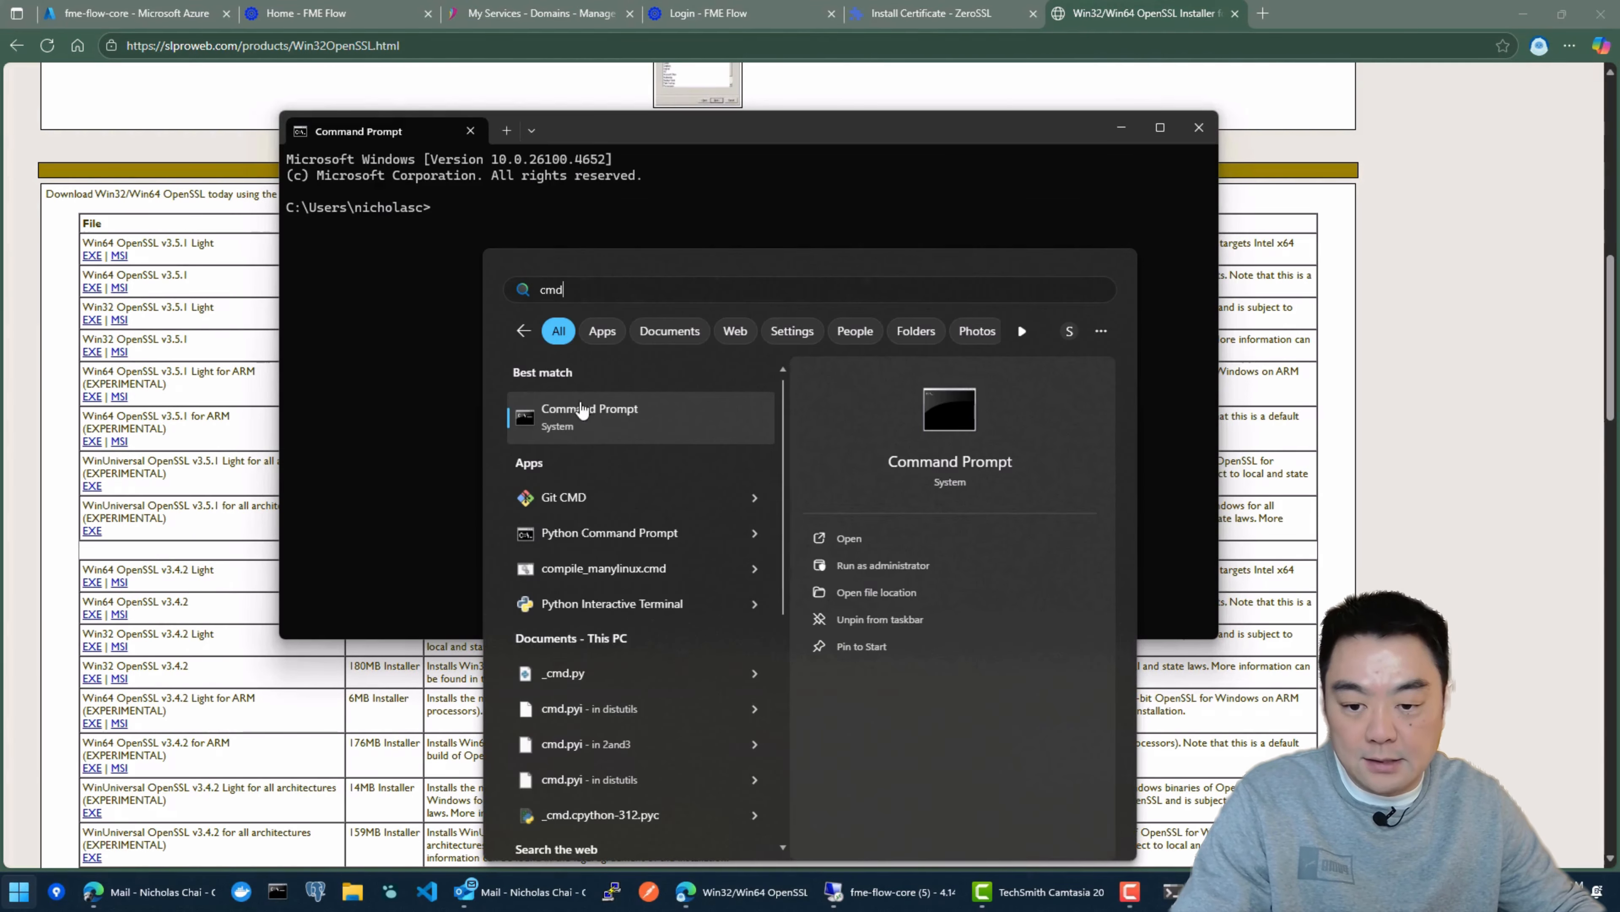
left_click(383, 309)
Step: Run the openssl command in the Command Prompt to check that it is recognised from the user folder
left_click_drag(572, 135, 608, 105)
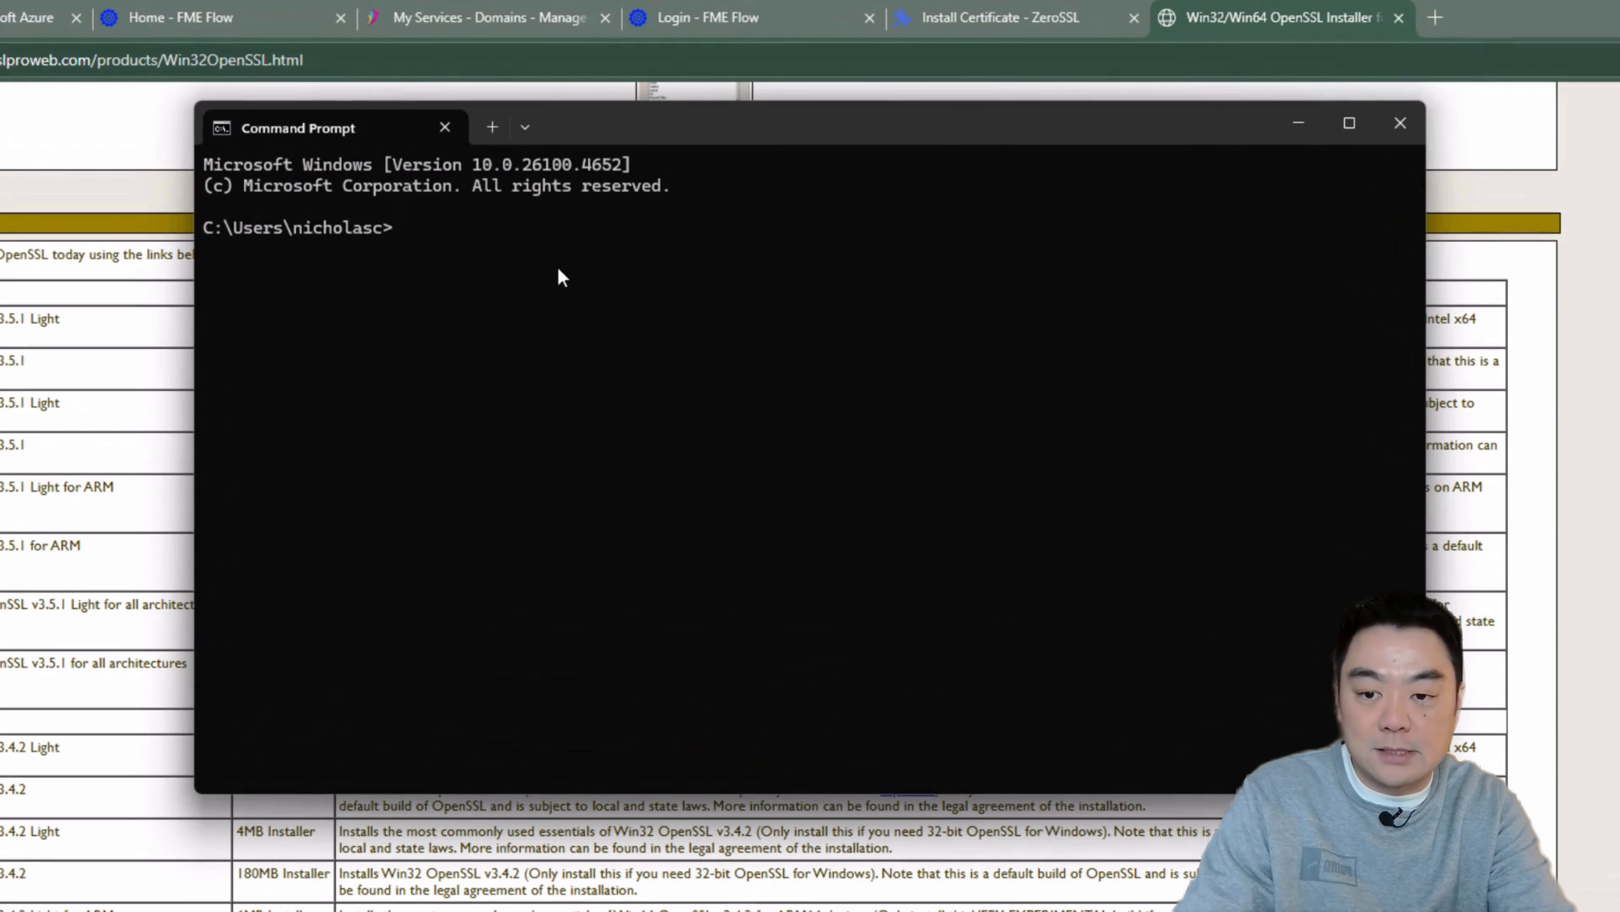
type("op")
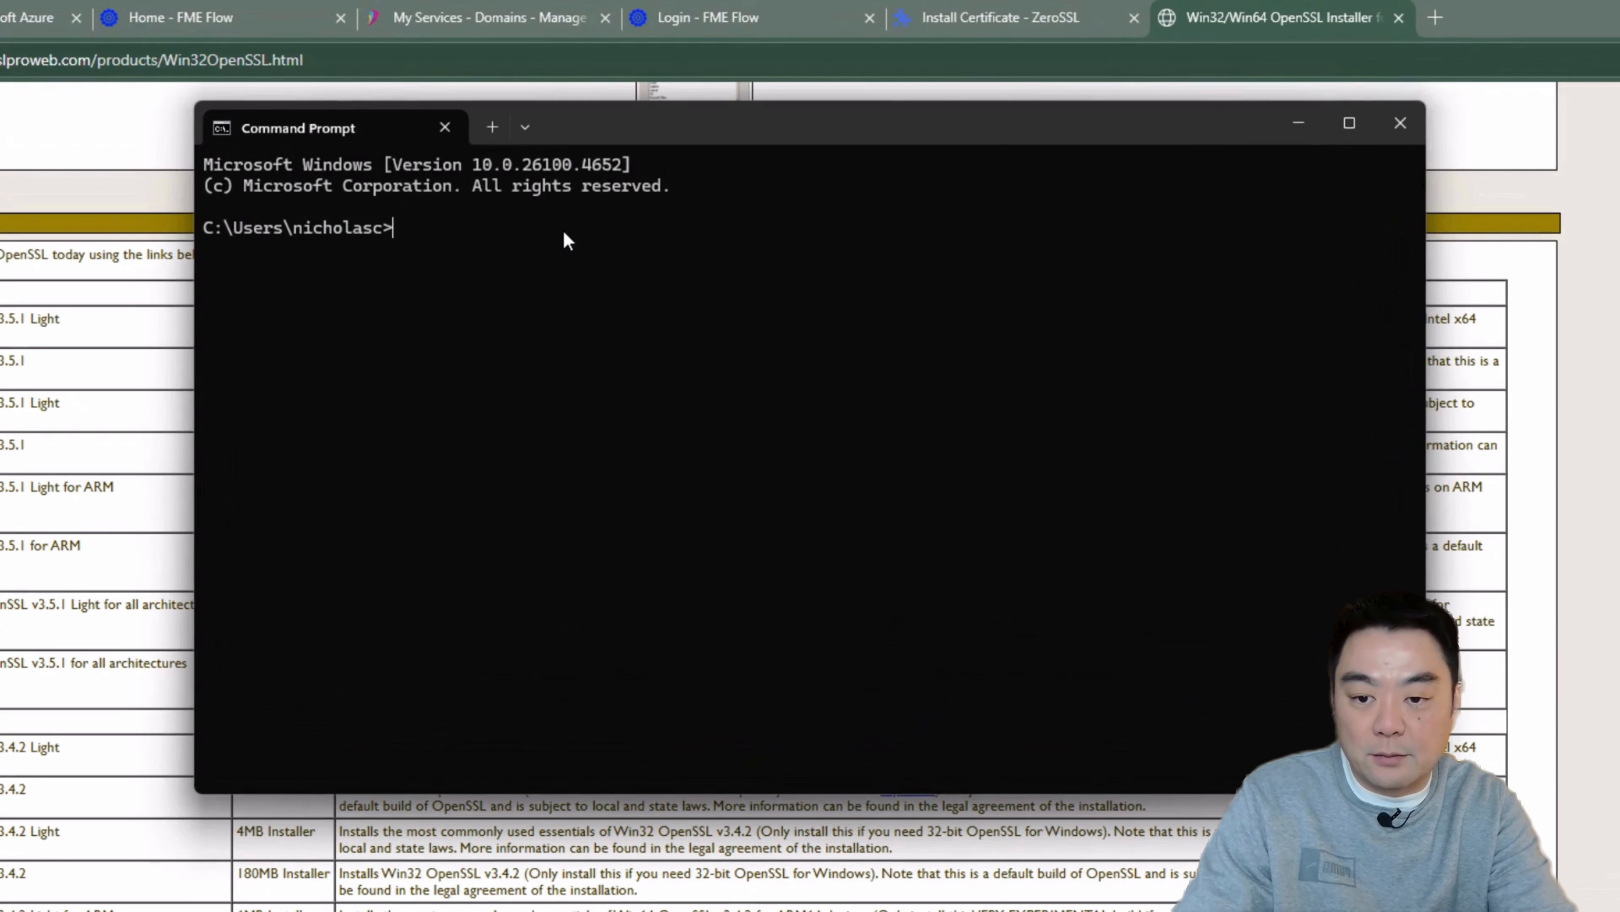
type("enssl")
key("Return")
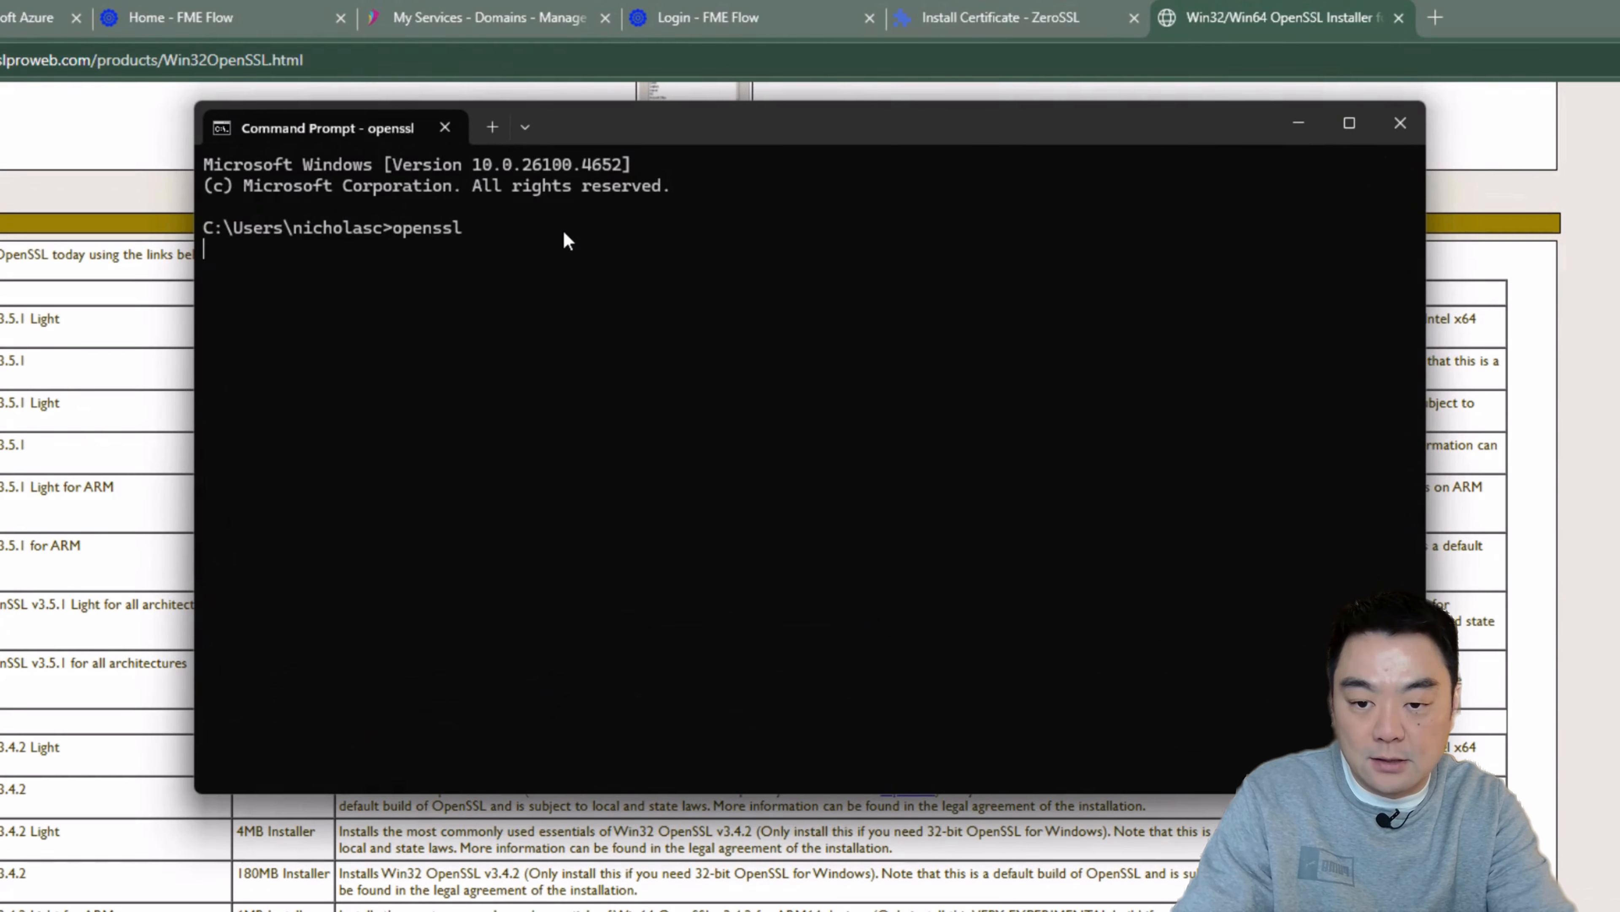
left_click_drag(534, 131, 582, 66)
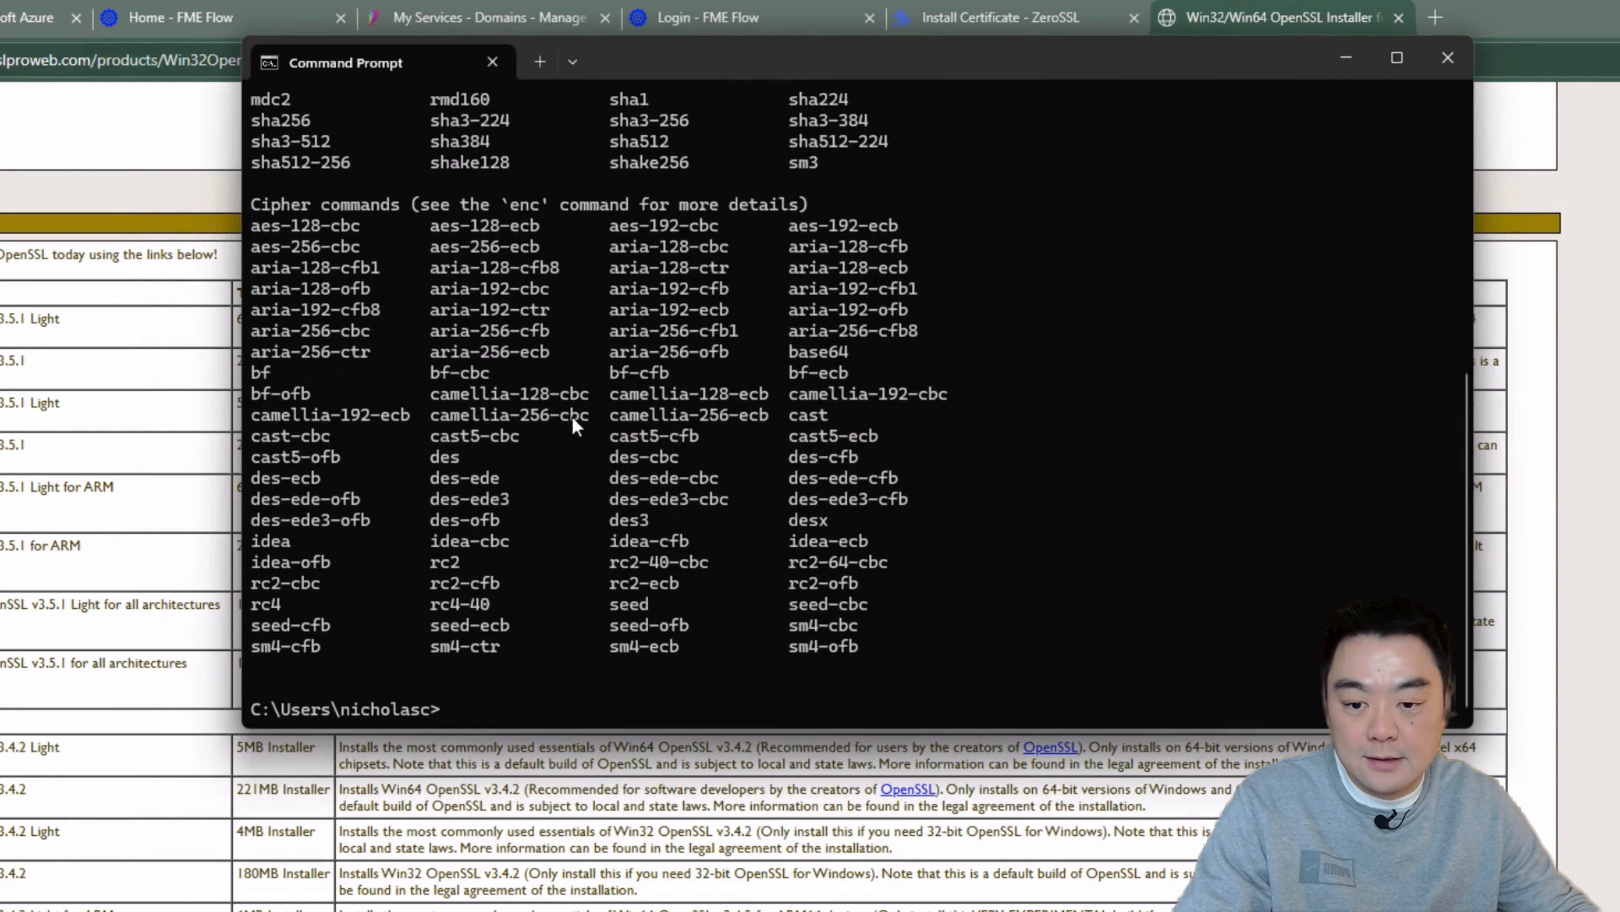
left_click_drag(981, 59, 1029, 66)
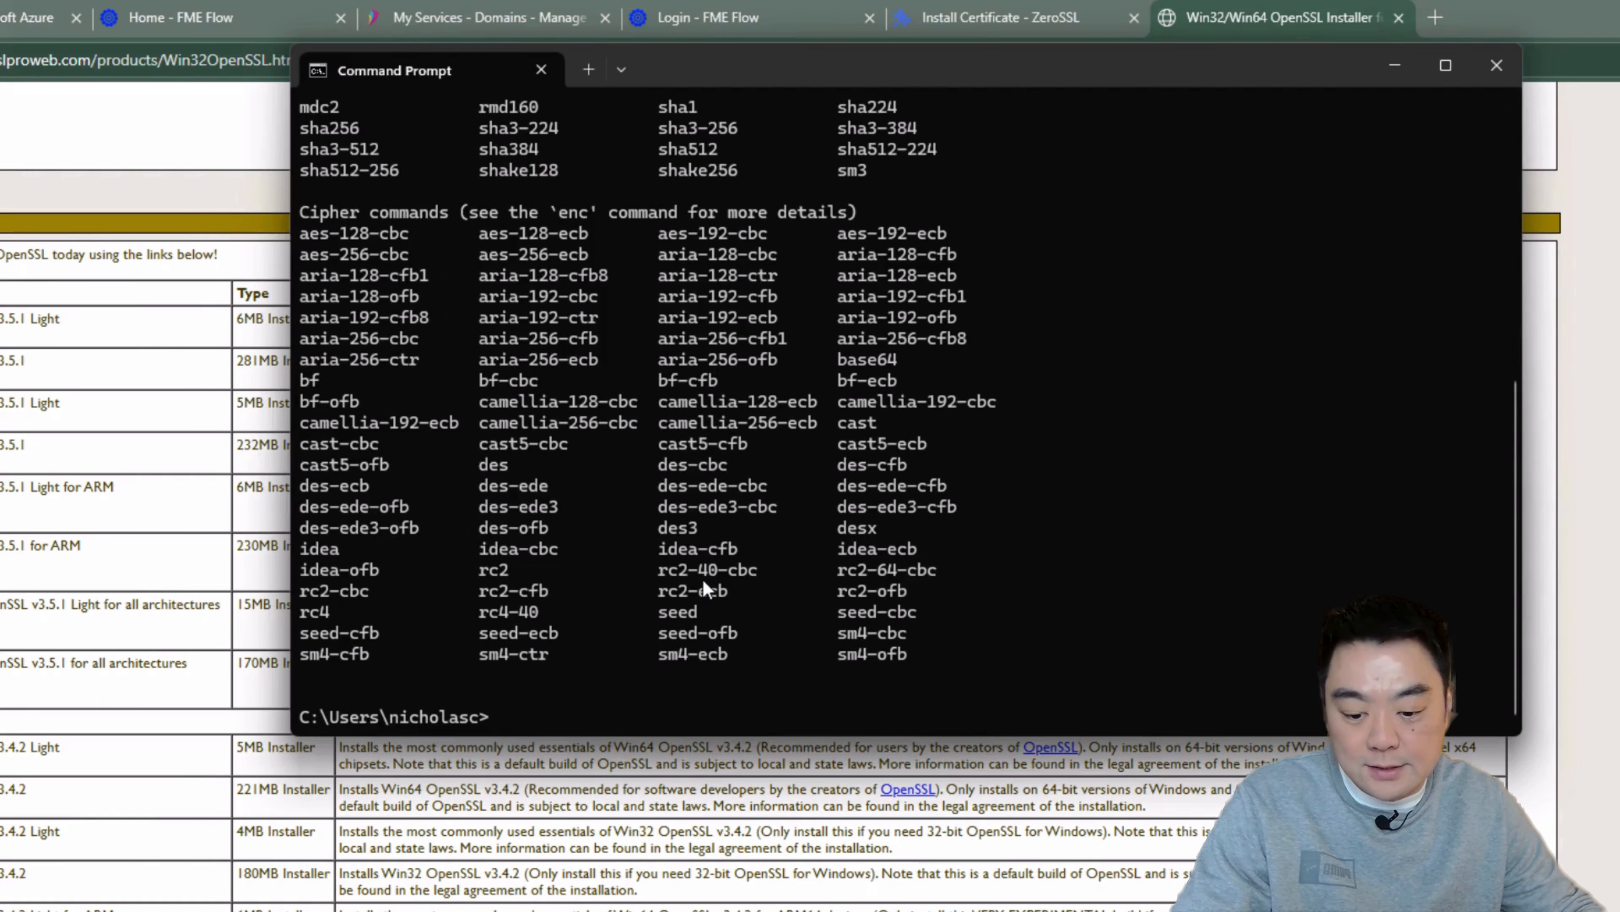
type("C:\\Program Files\\OpenSSL-Win64\\bin\\")
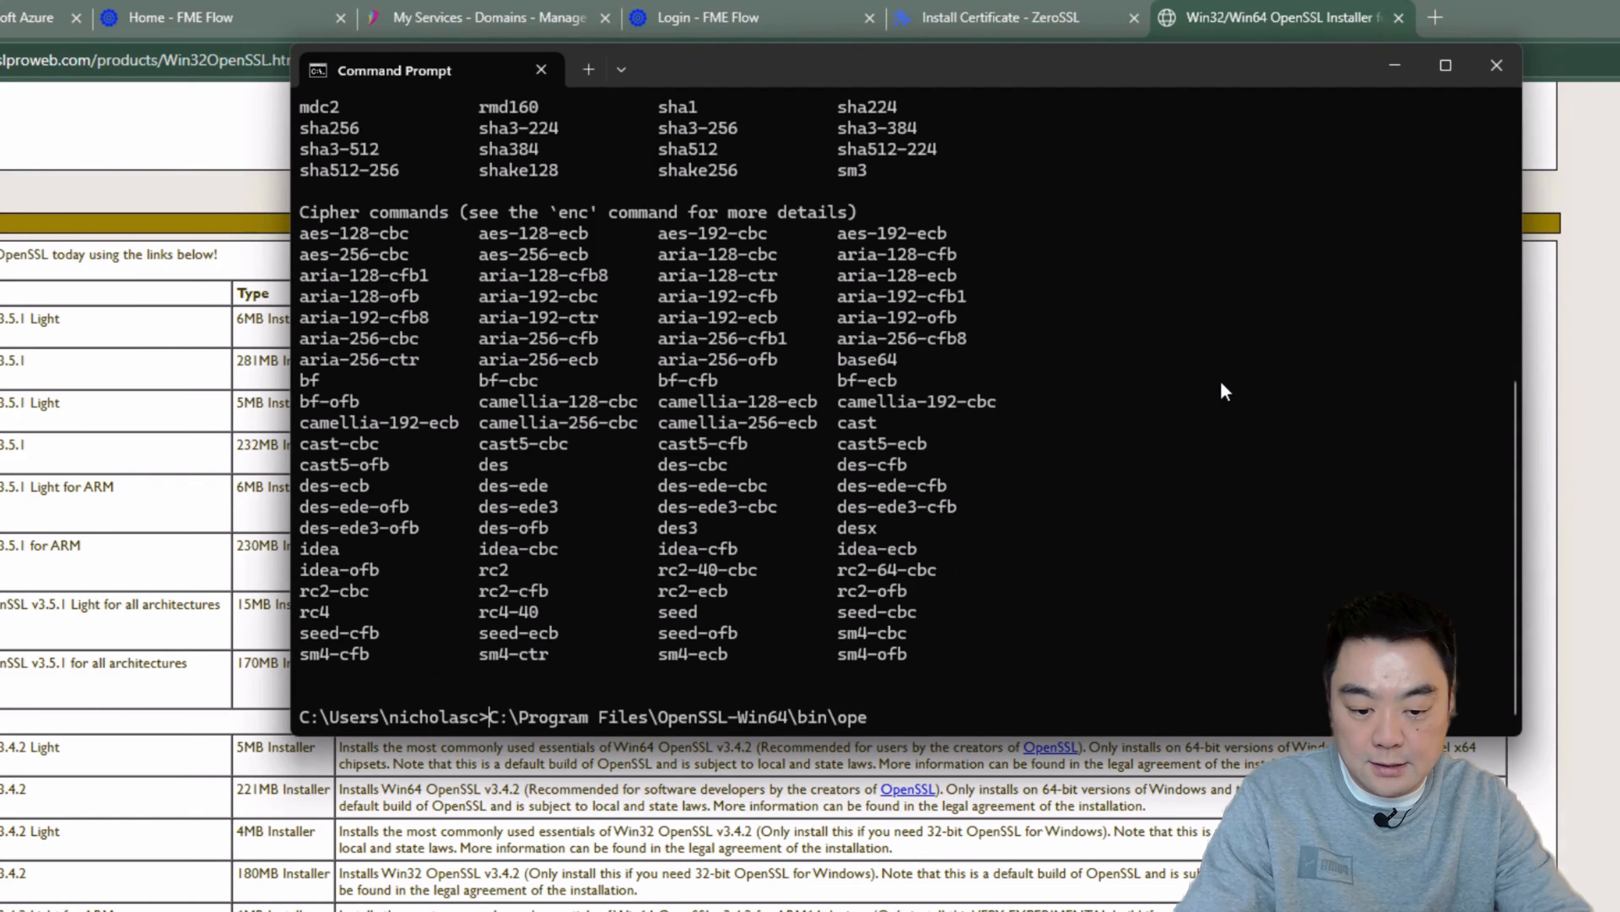
type("\"")
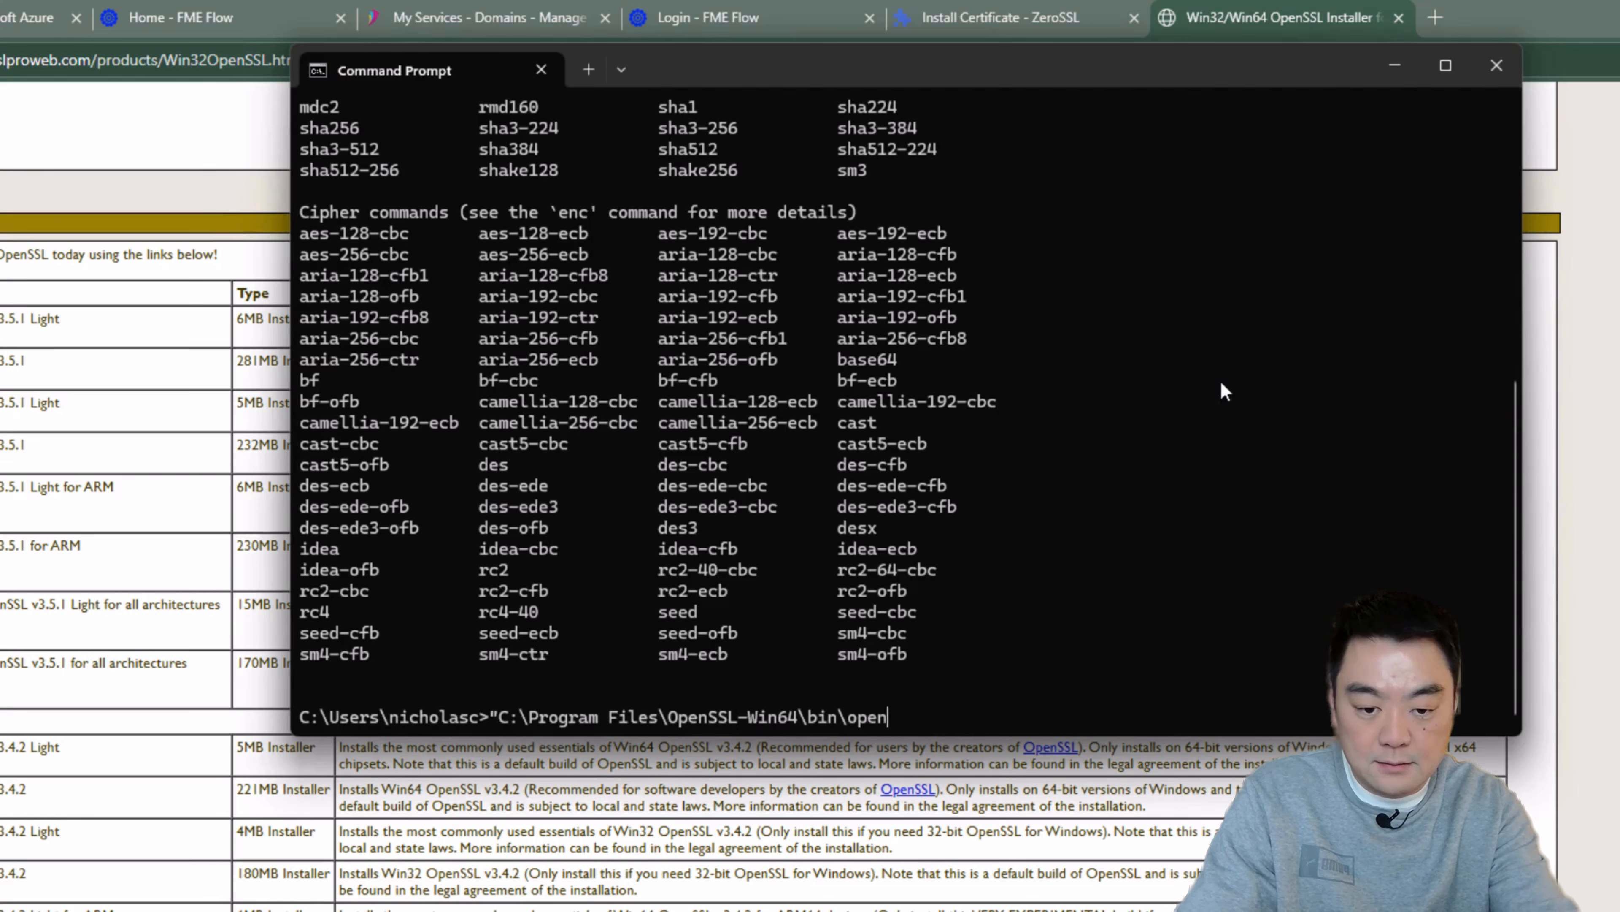
type("open")
key("Tab")
key("Escape")
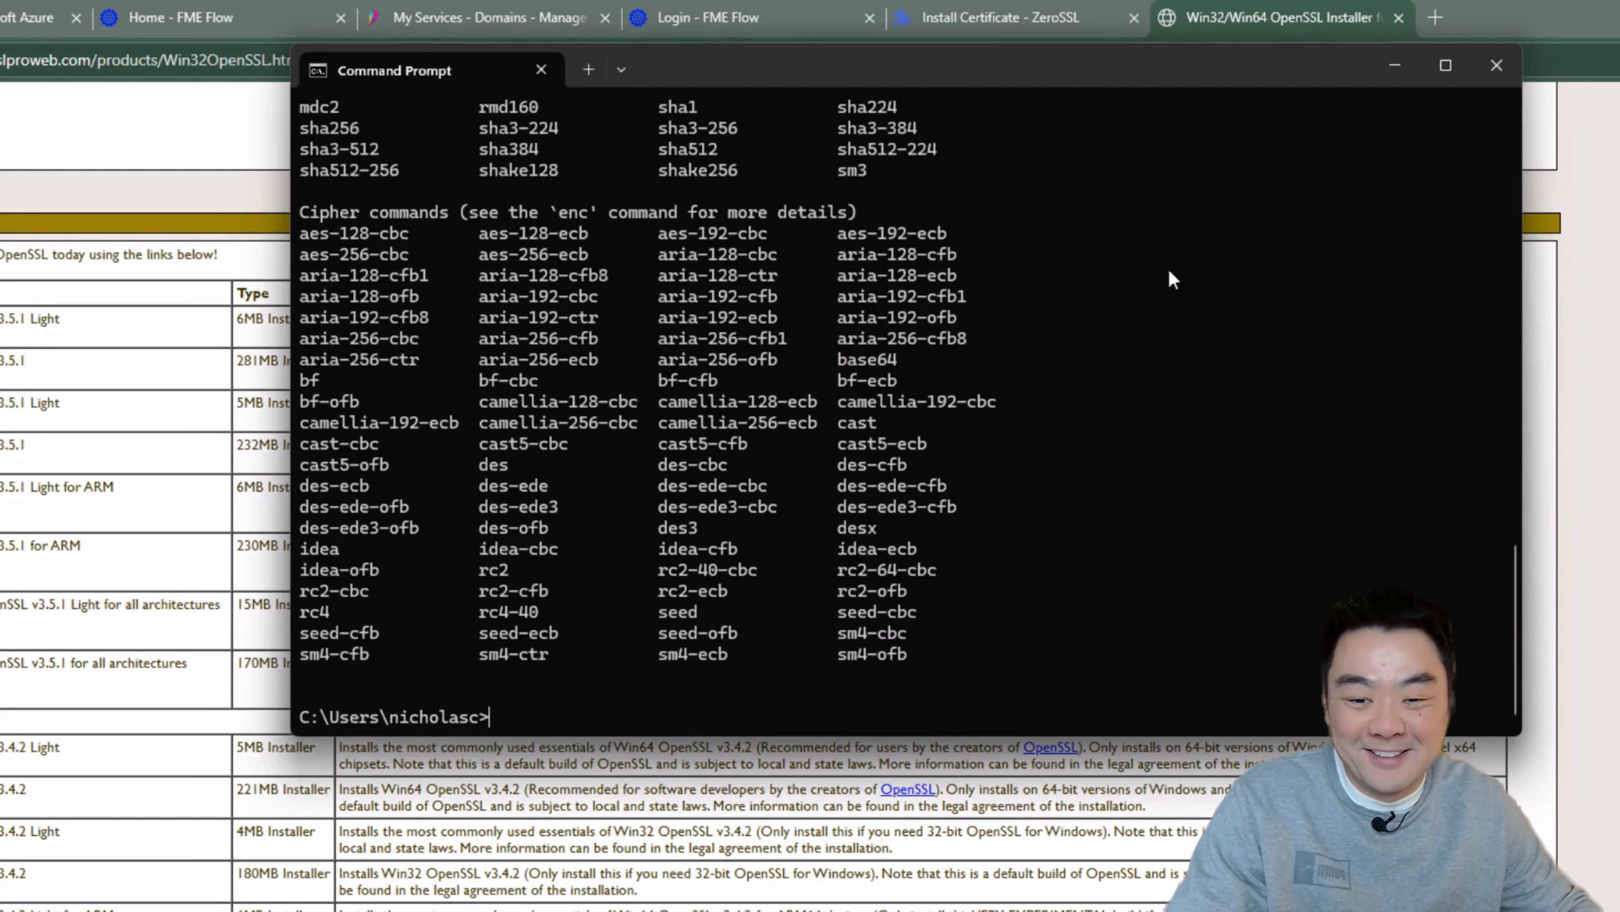
left_click_drag(879, 74, 786, 65)
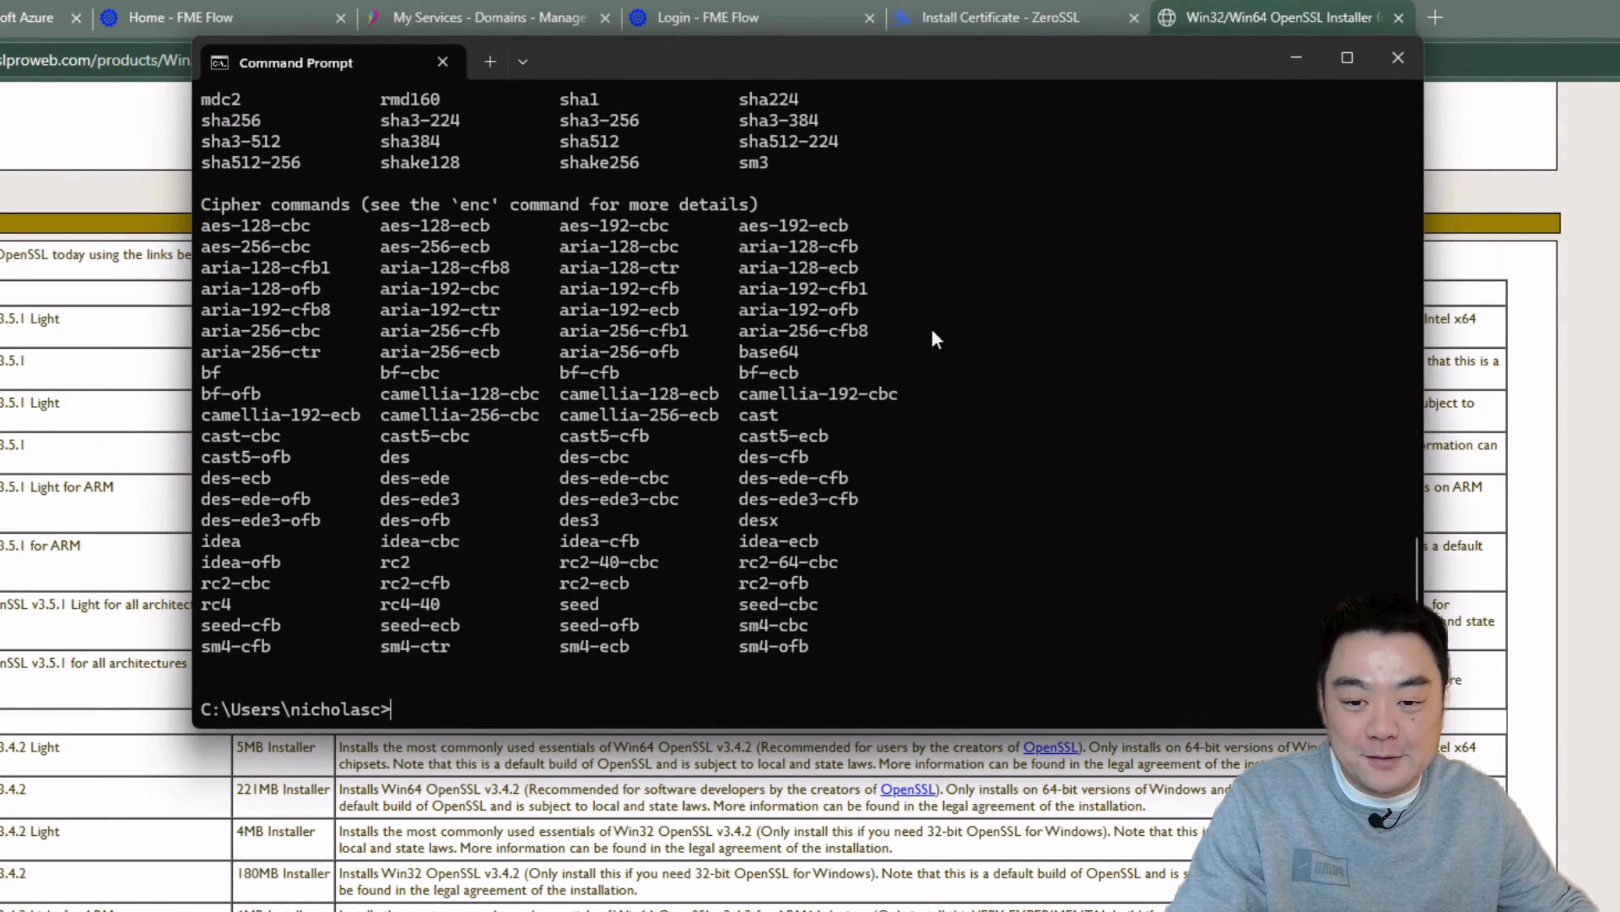
left_click_drag(959, 48, 1040, 79)
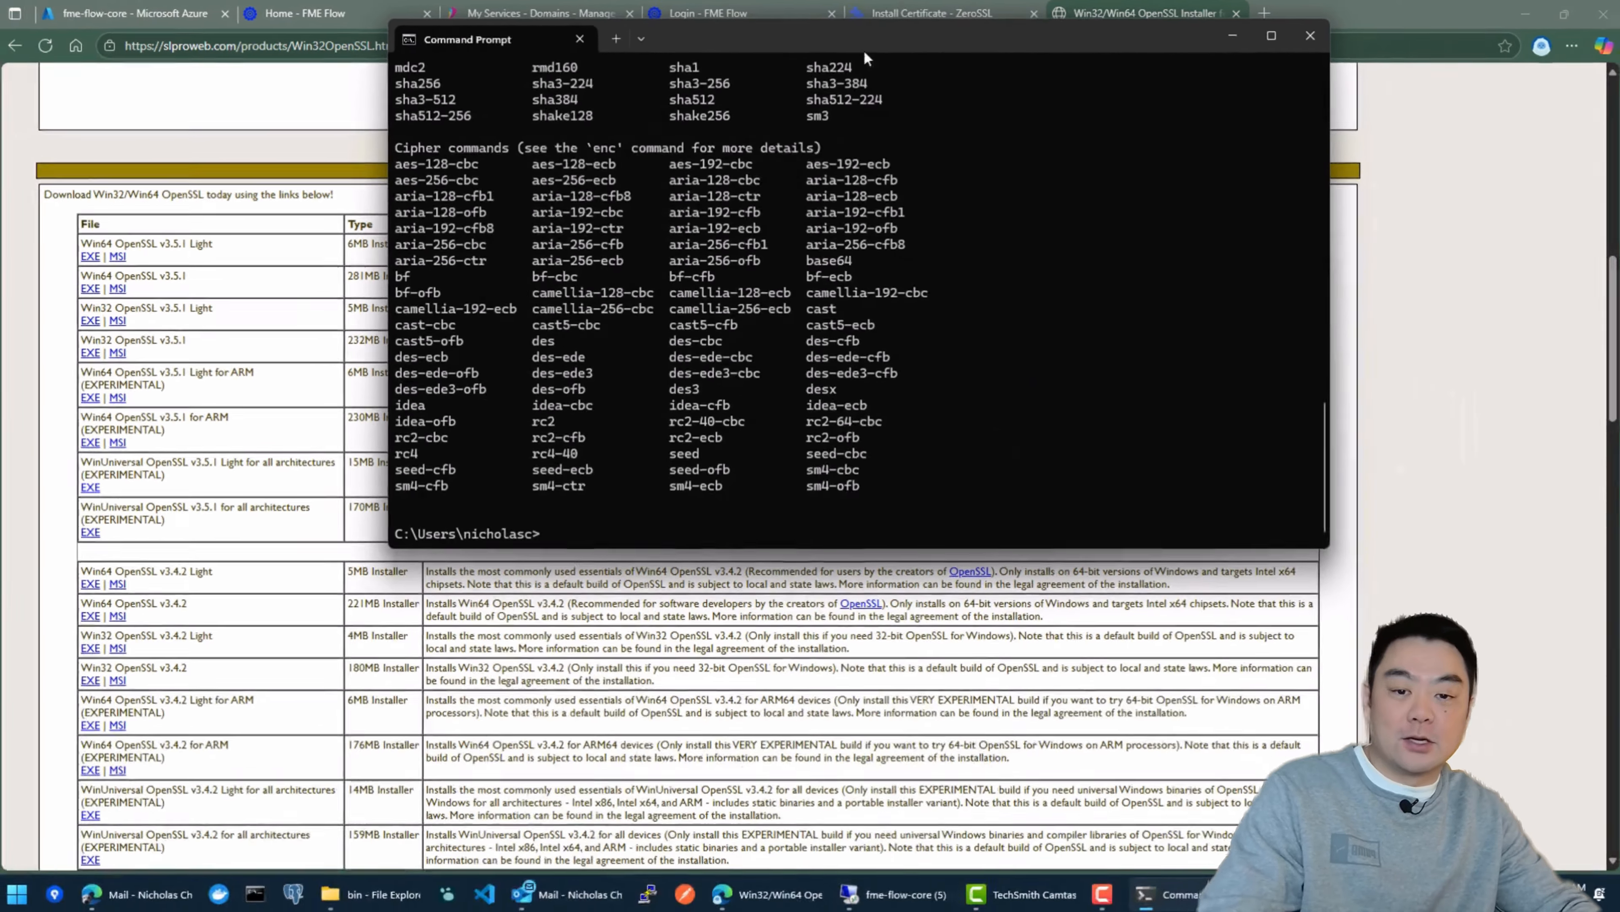
left_click_drag(911, 65, 851, 102)
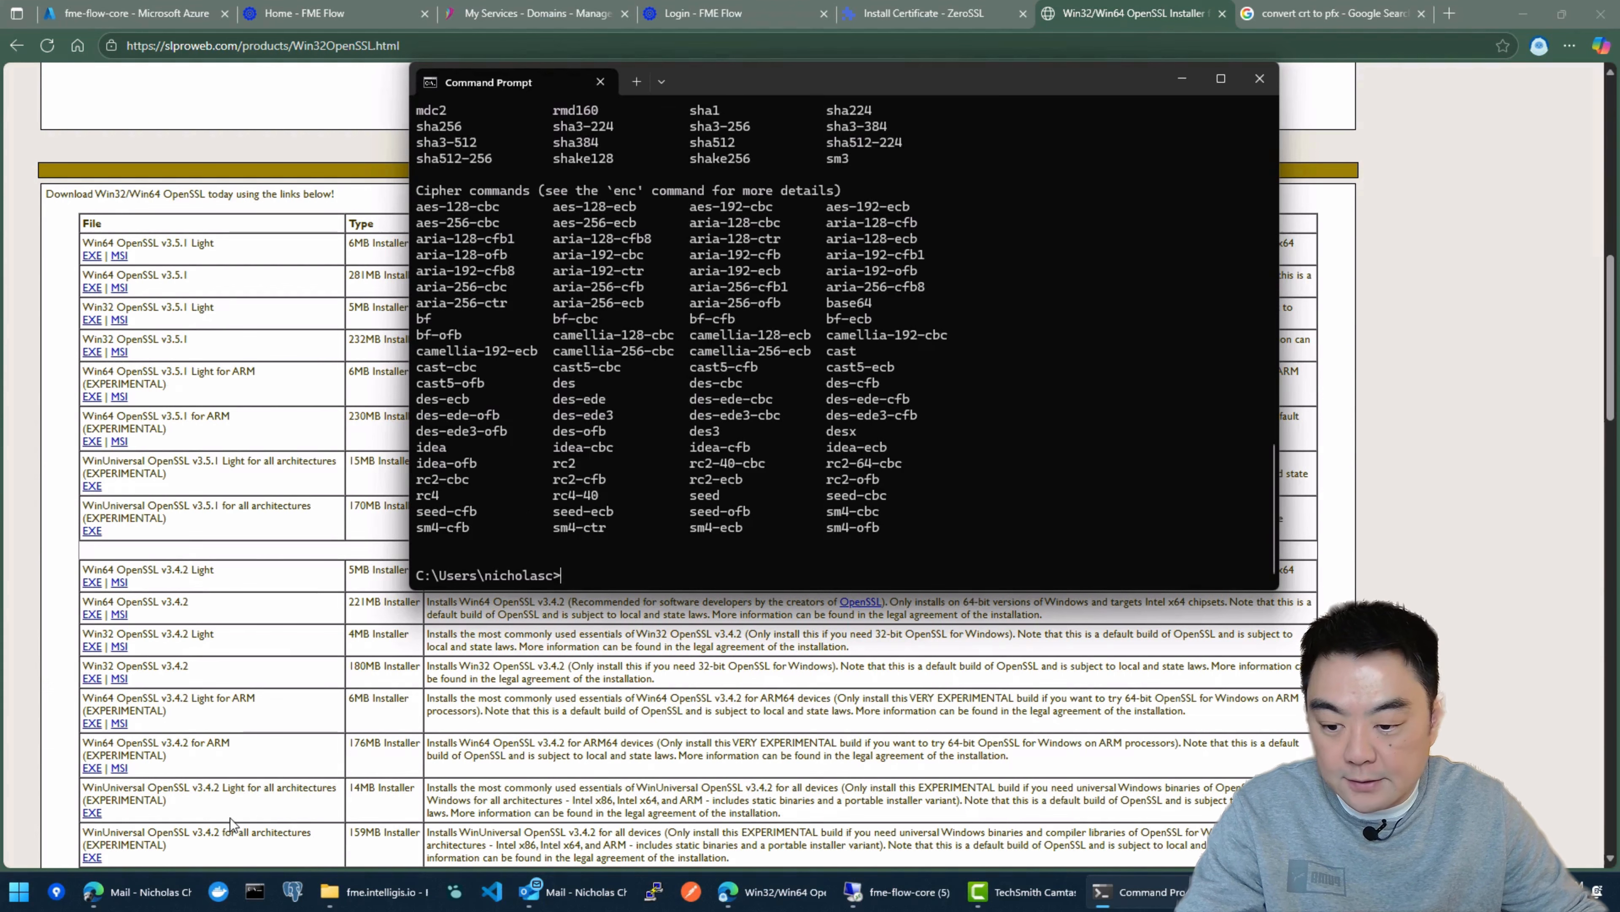
Step: Open Notepad, paste the openssl pkcs12 export command for new-pfx-cert.pfx into it, and enlarge the text to 140%
left_click(19, 890)
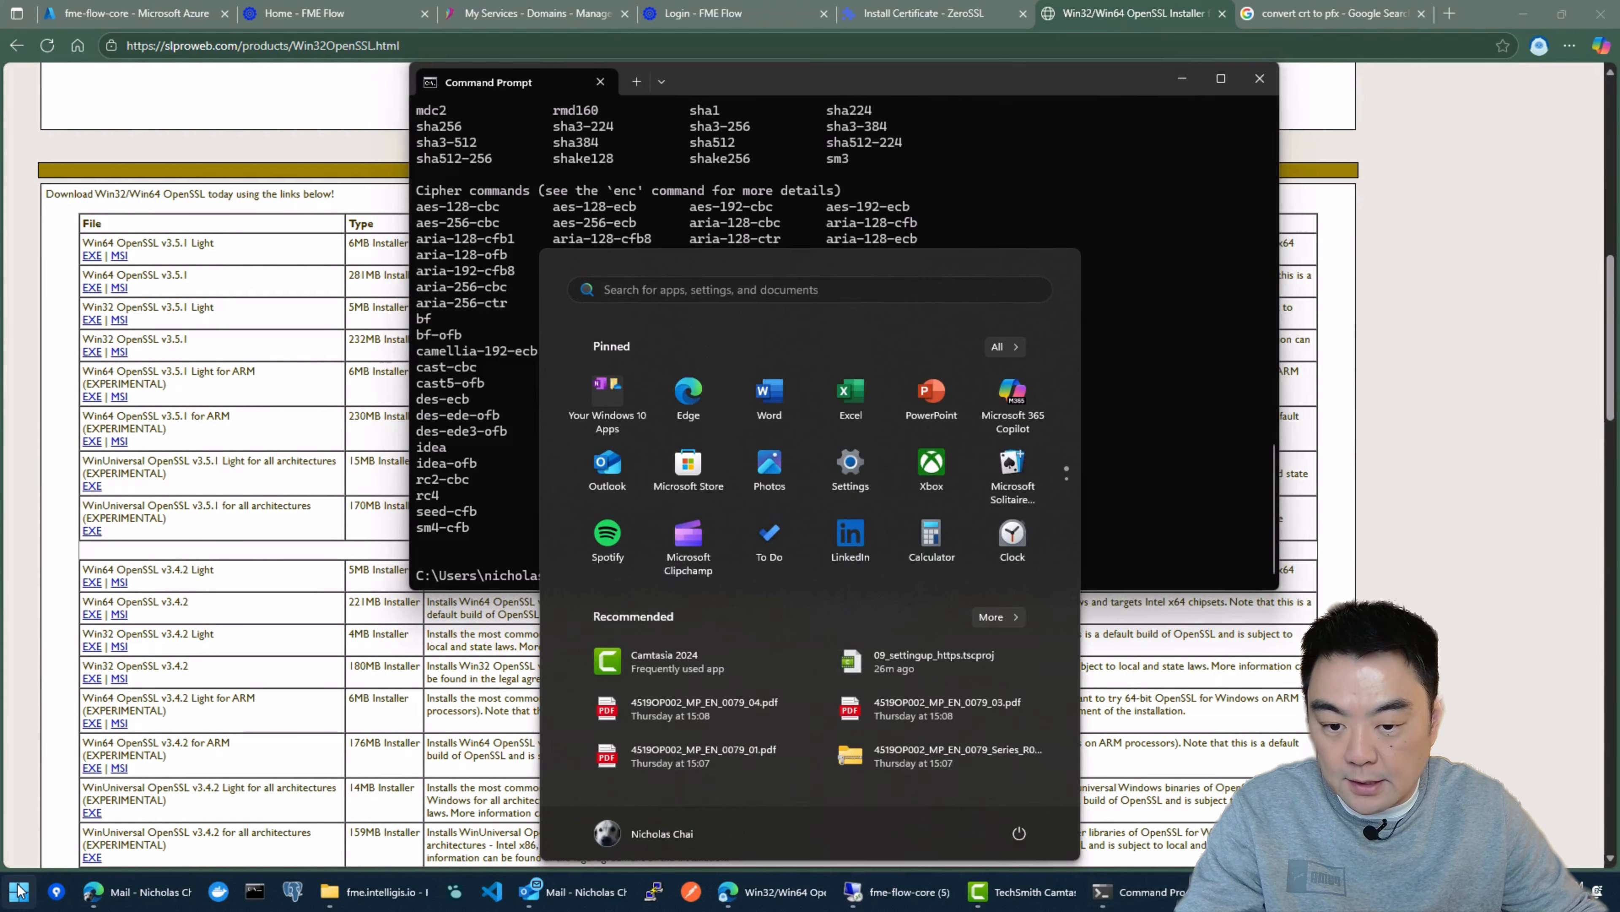
type("no")
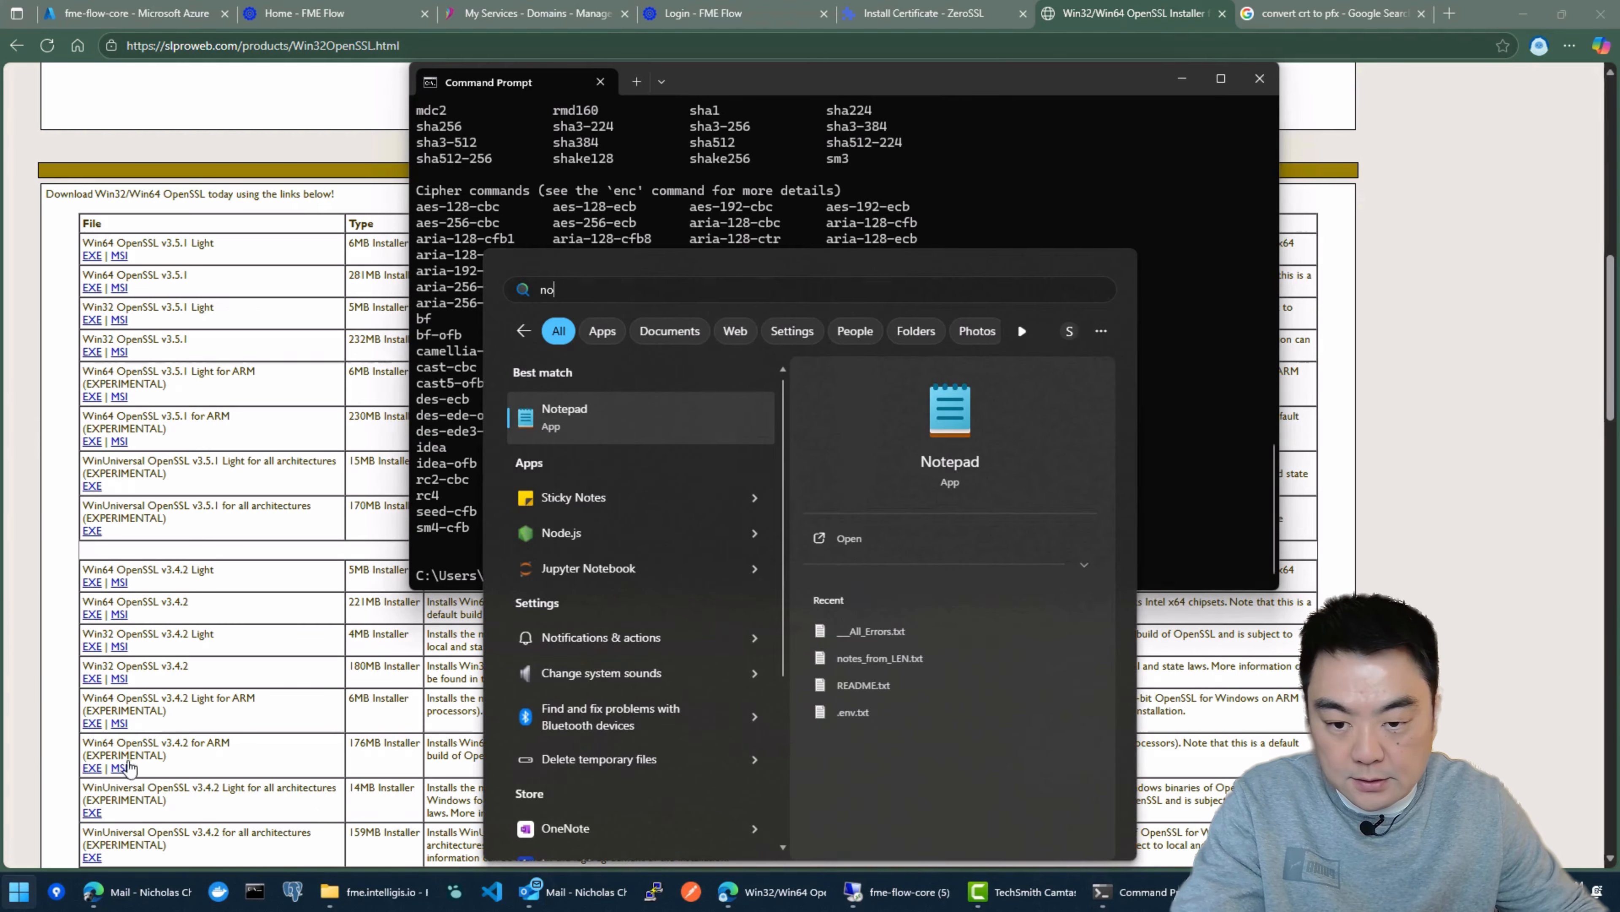
left_click(615, 434)
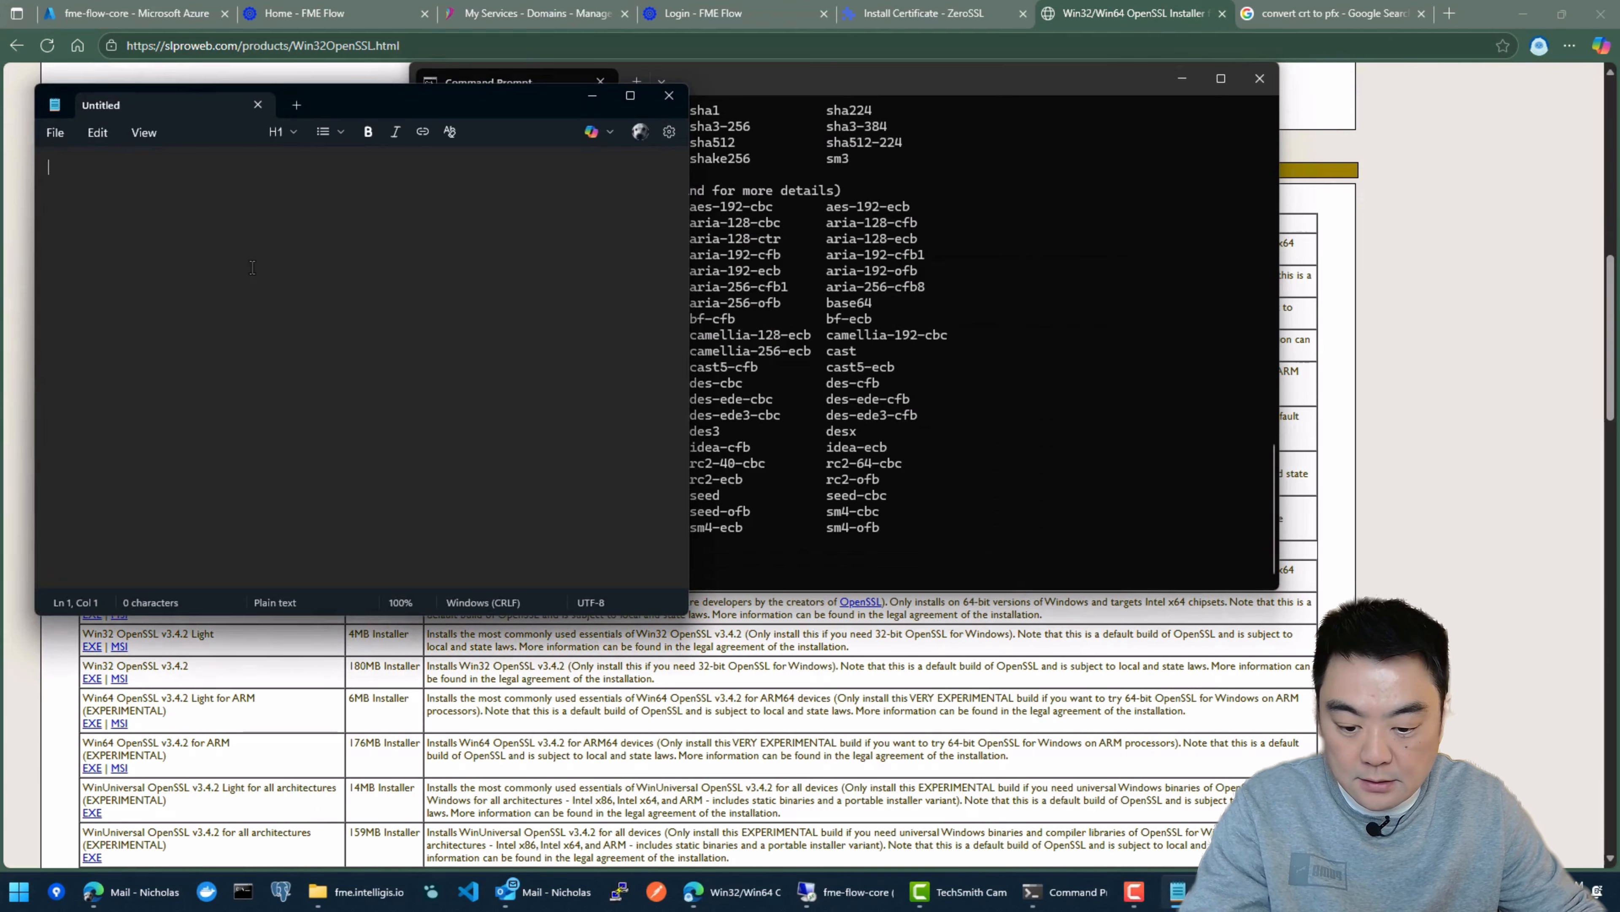
type("openssl pkcs12 -export -out new-pfx-cert.pfx -inkey private-key.key -in certificate.crt -certfile ca_bundle.crt")
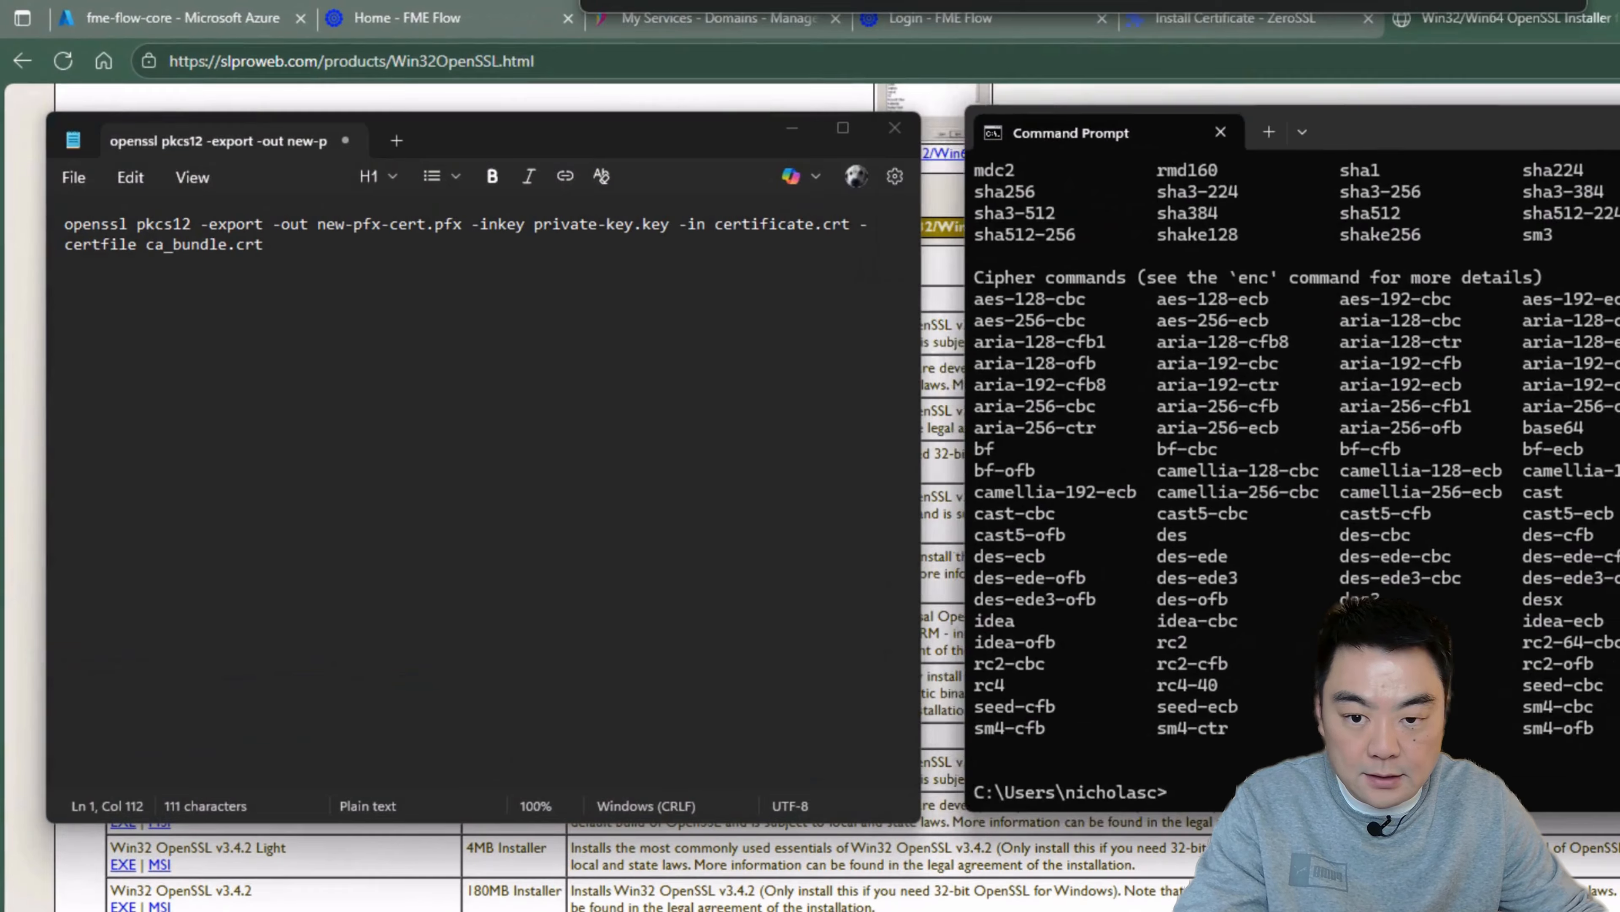
scroll(497, 369, "up", 4)
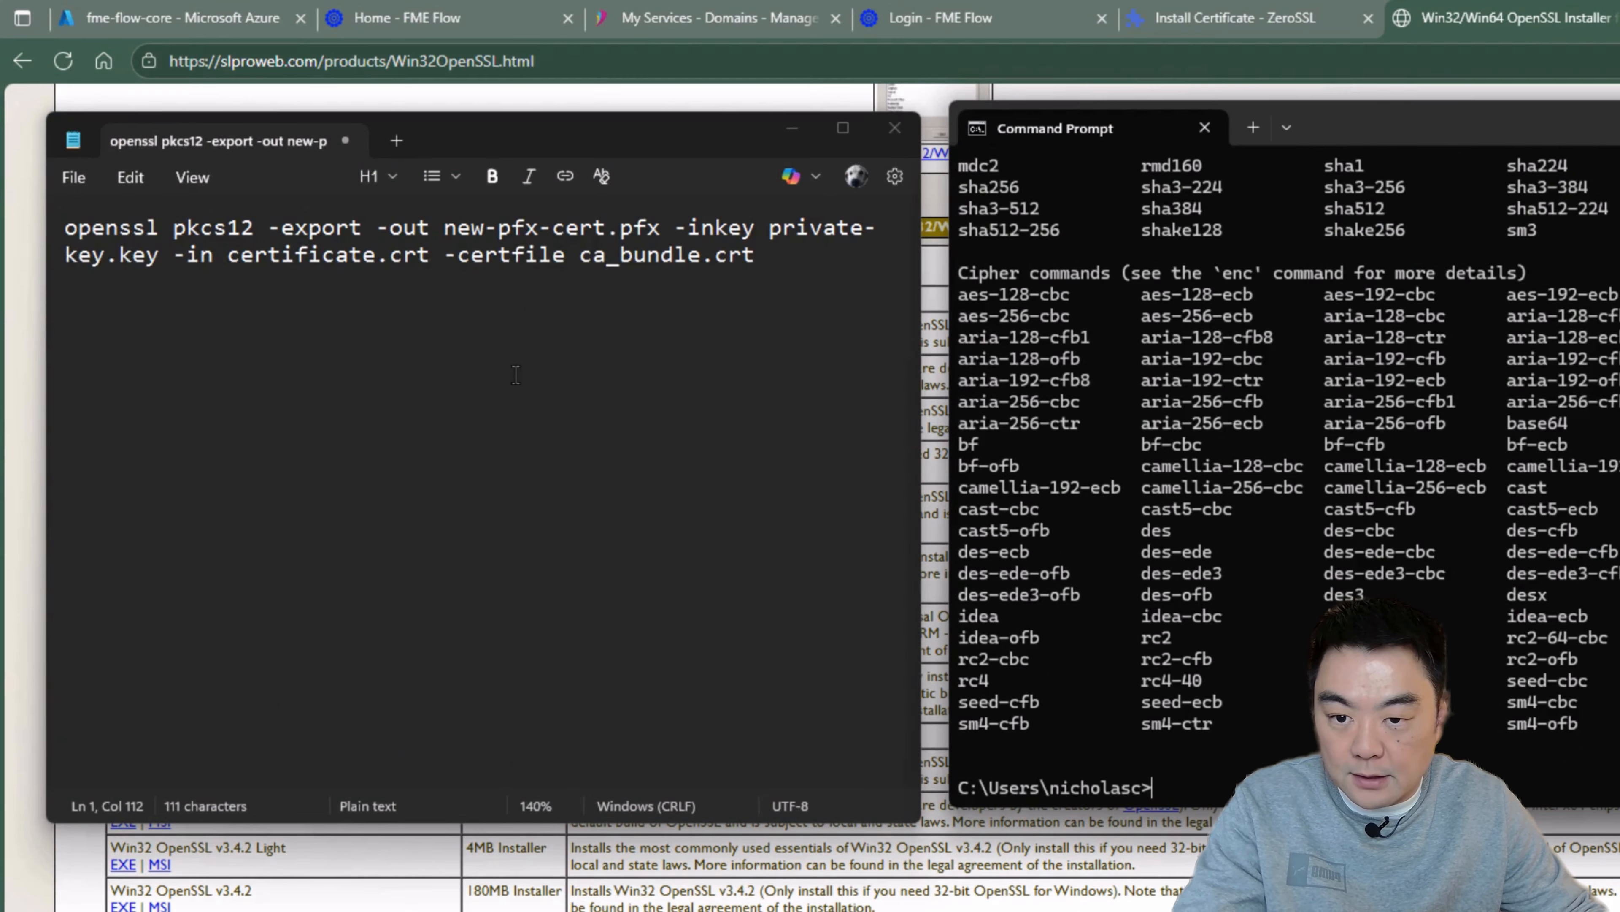
Step: Examine the command's parts, from openssl and pkcs12 to the output PFX name and the -inkey file, with the whole command on one line
left_click(363, 255)
left_click_drag(162, 227, 27, 229)
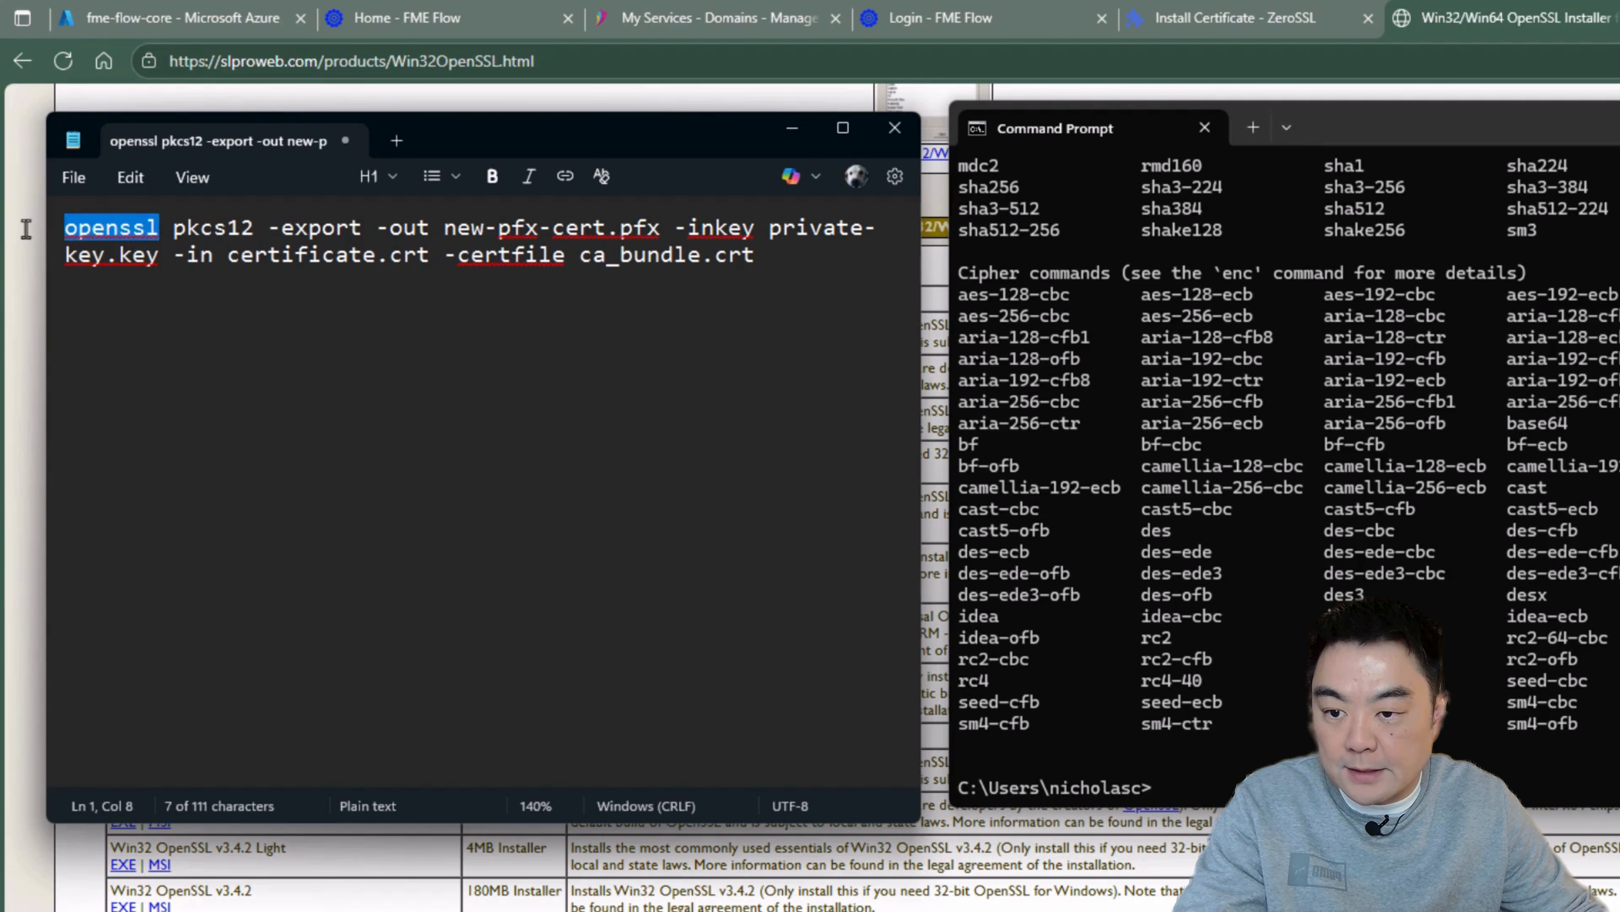
left_click(256, 256)
double_click(214, 227)
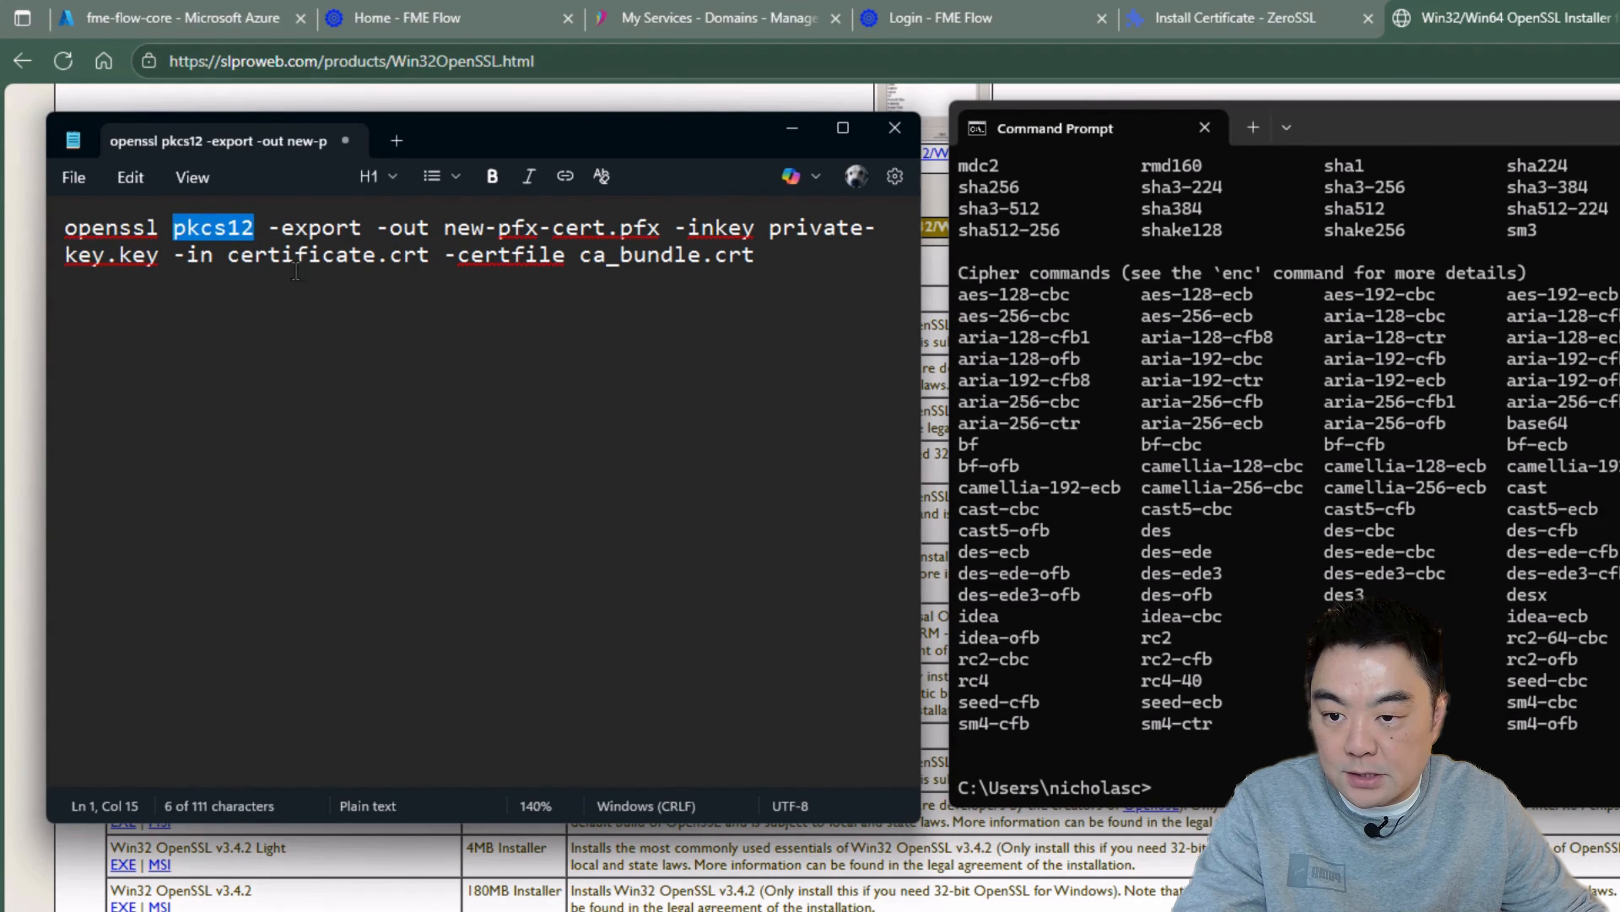
left_click(375, 228)
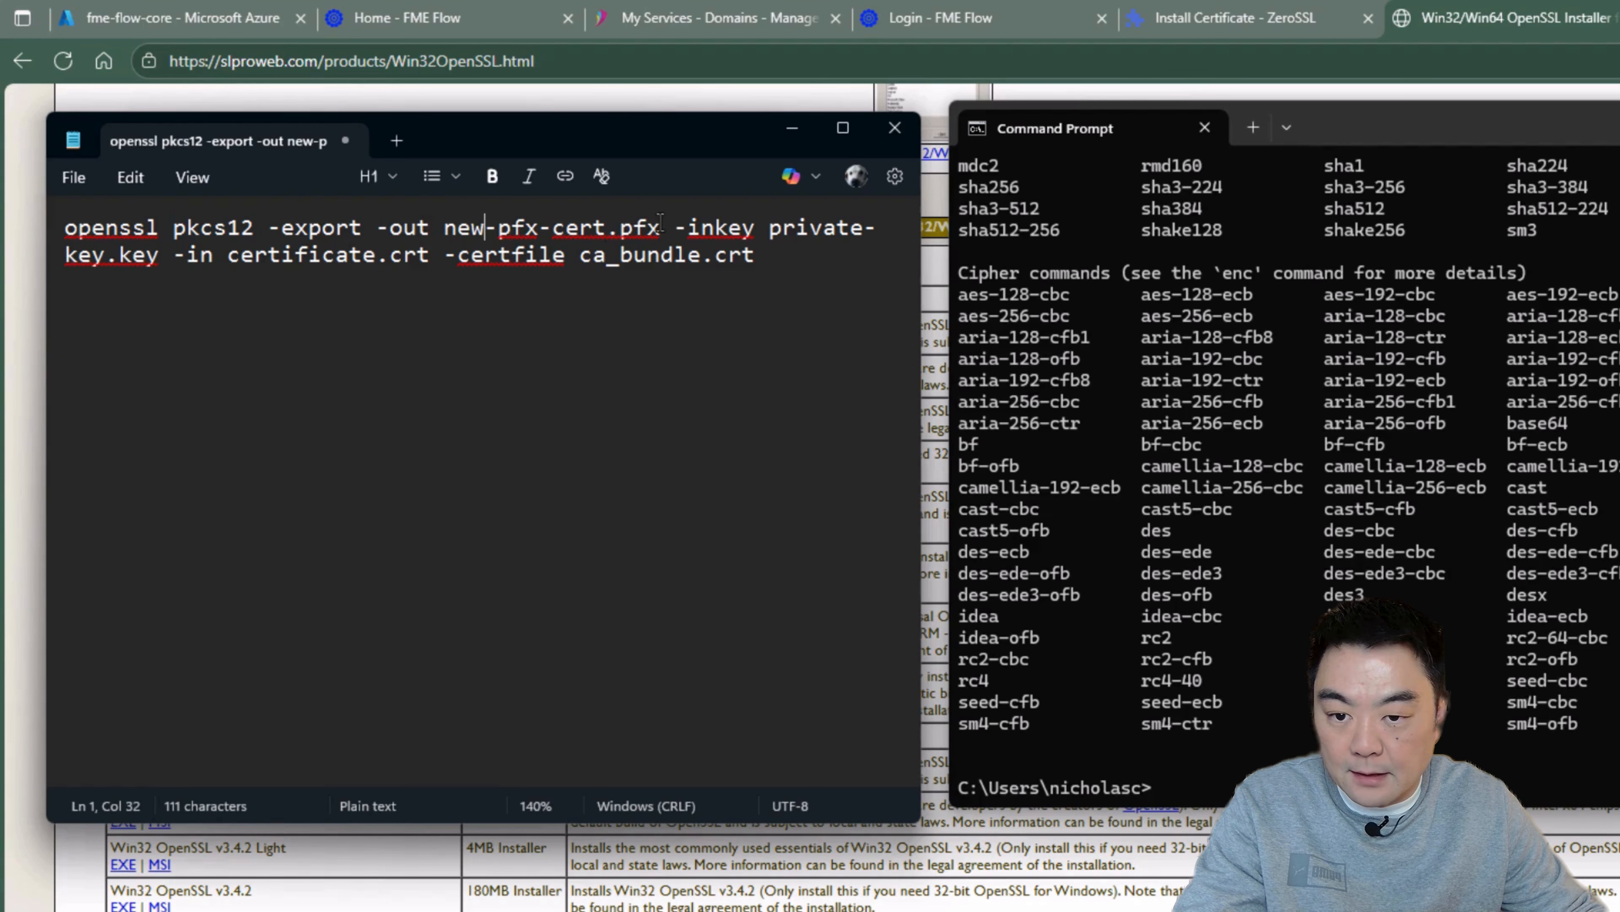
left_click_drag(661, 228, 449, 228)
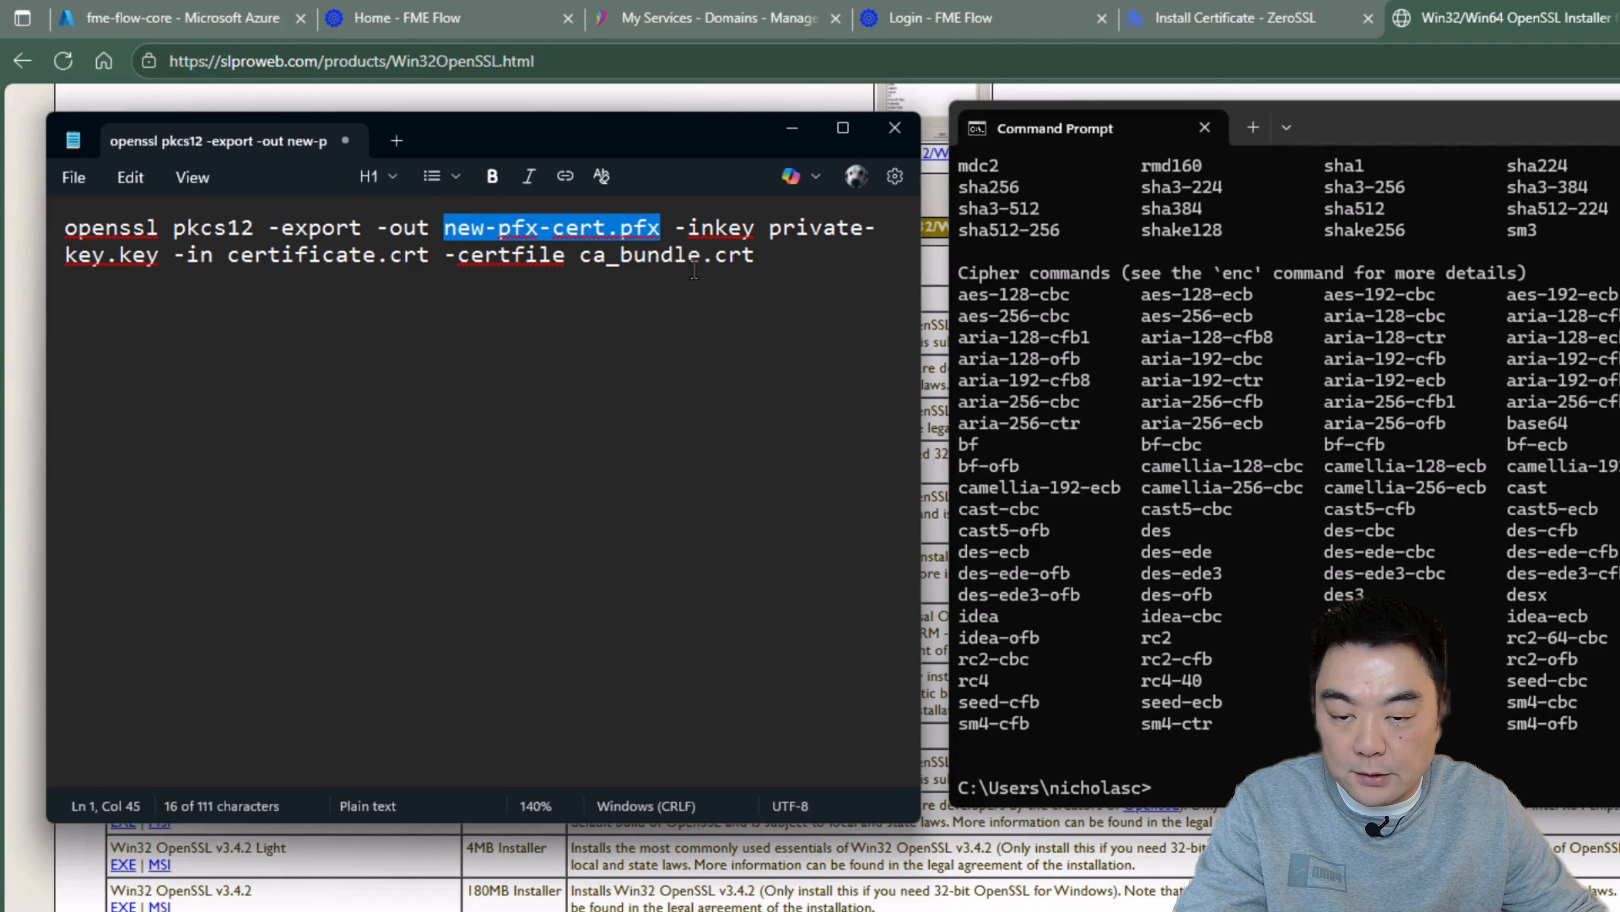
left_click(771, 260)
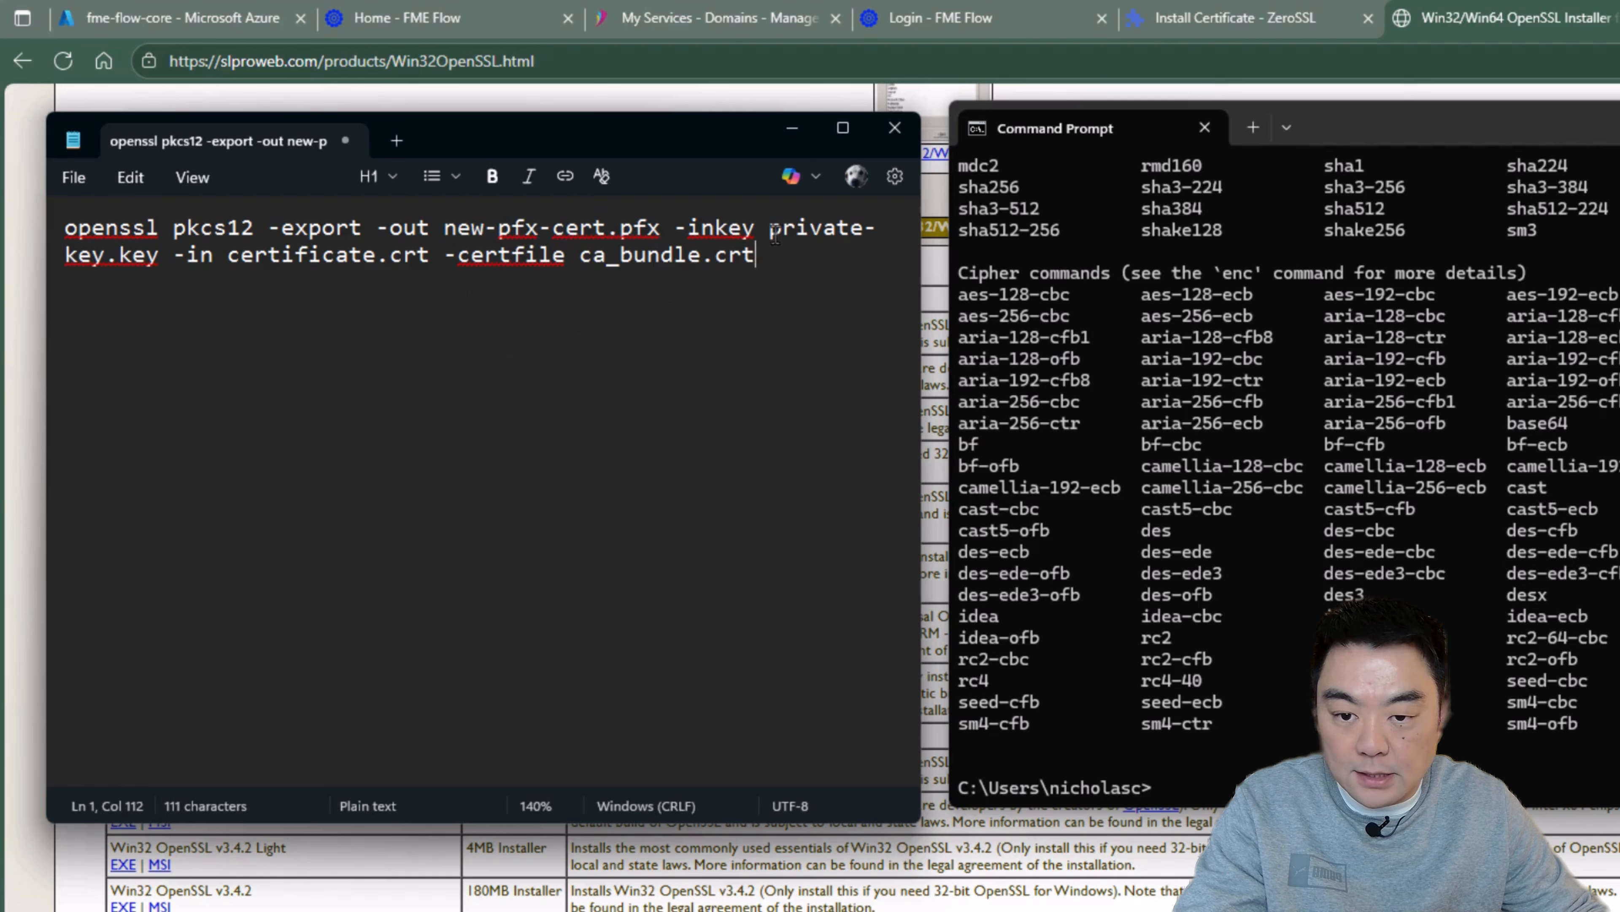
left_click_drag(761, 224, 687, 224)
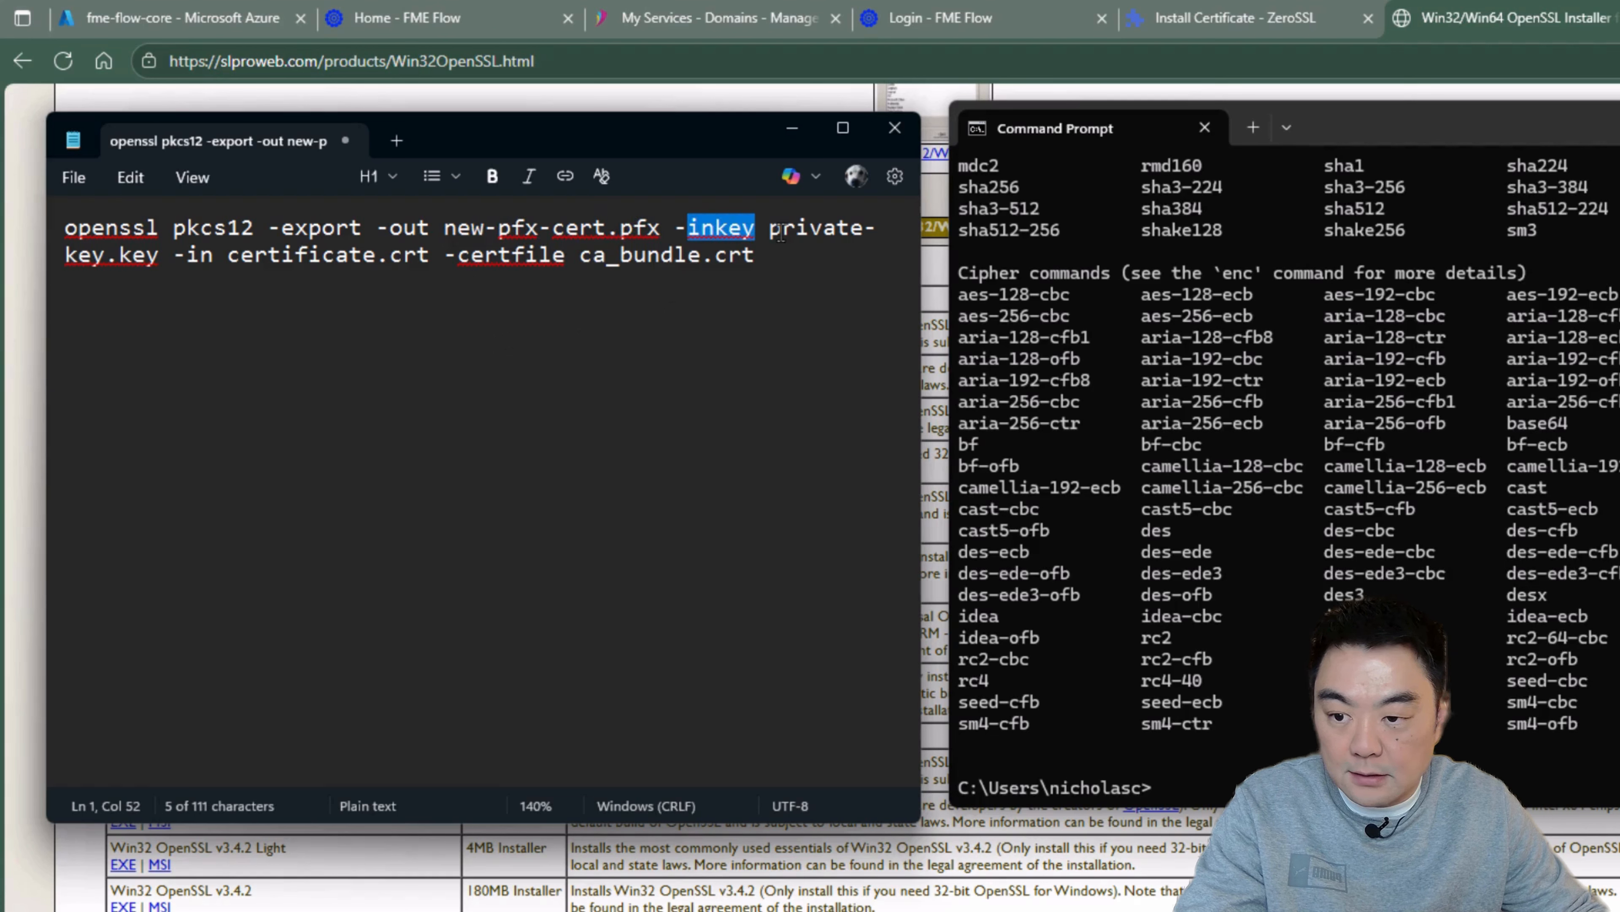
left_click_drag(920, 245, 1606, 289)
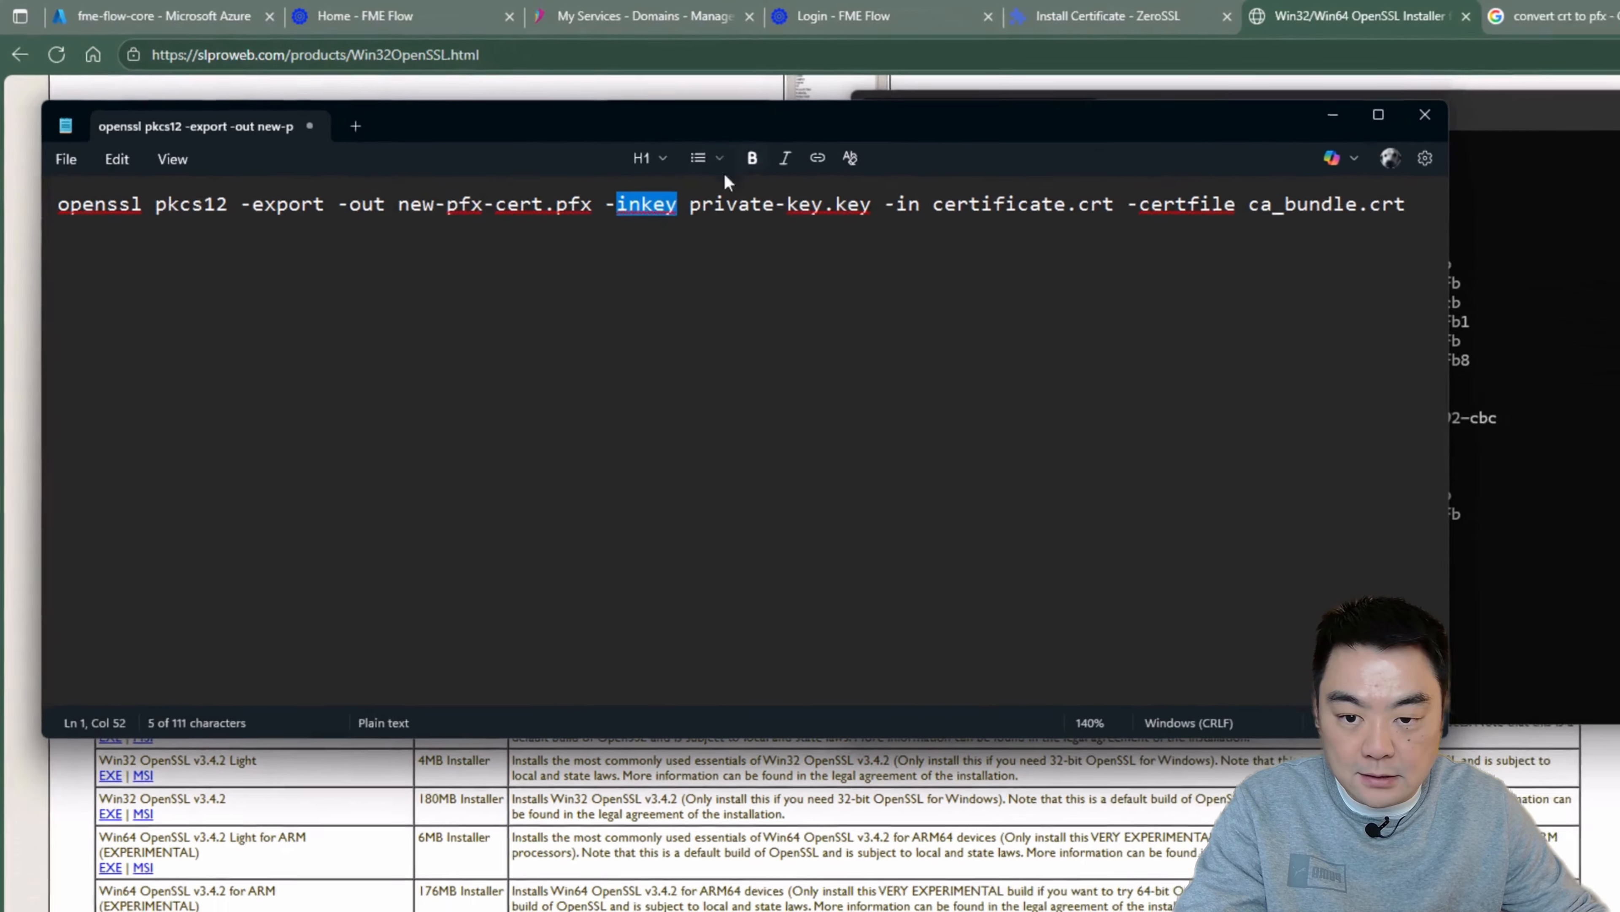
left_click(768, 224)
left_click_drag(673, 198, 850, 198)
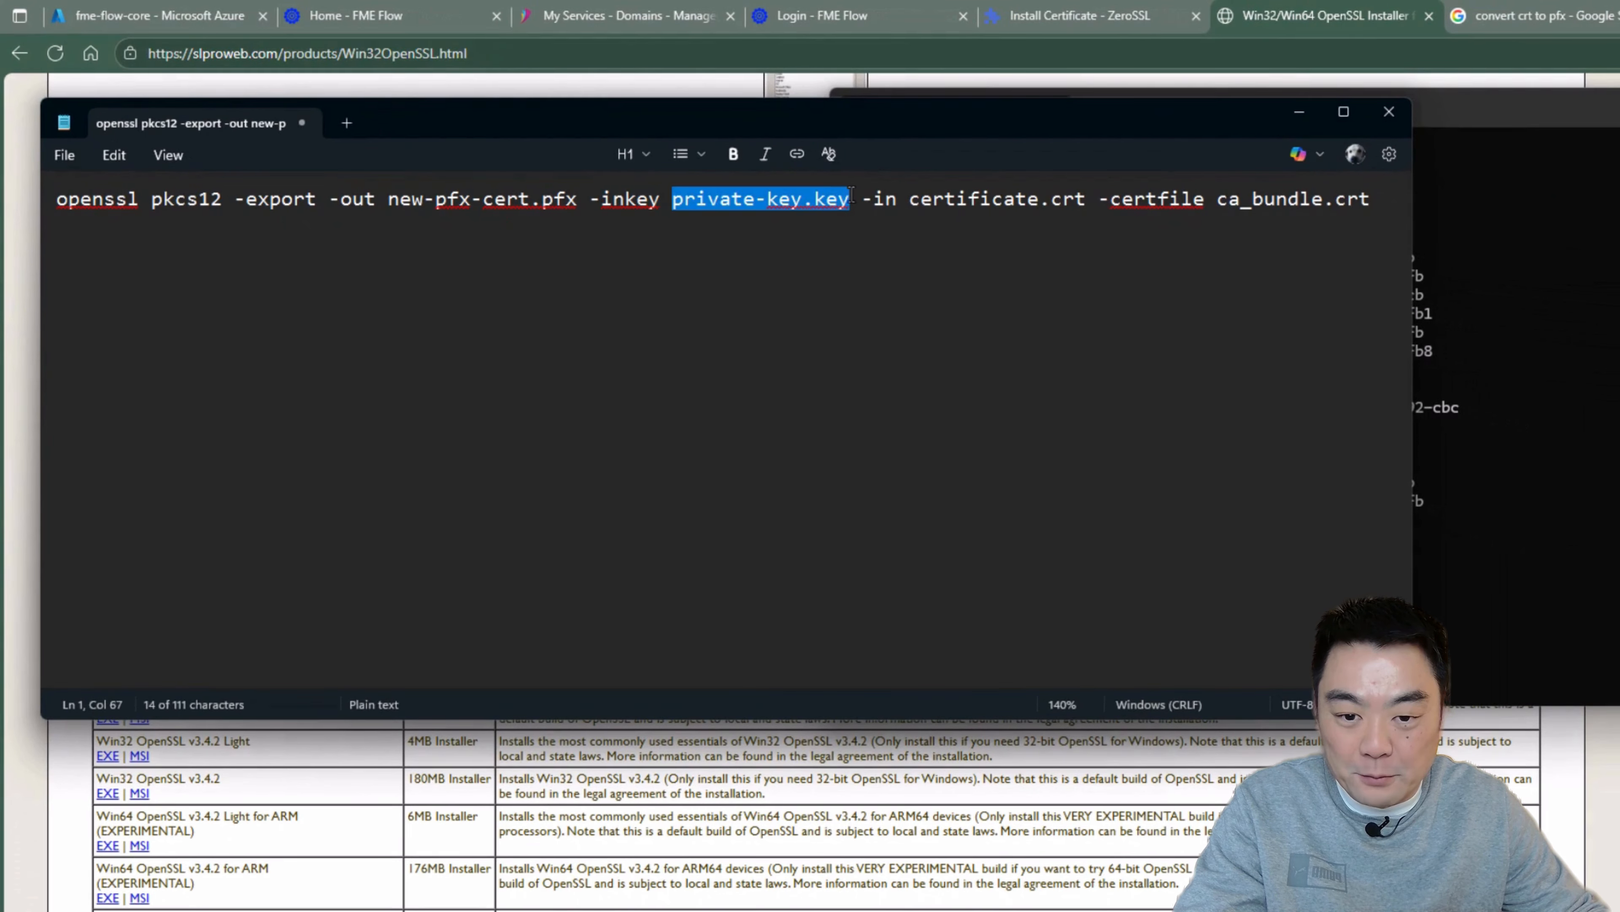
Step: Bring up the fme.intelligis.io download folder, compare its file names with the command, and copy ca_bundle.crt, certificate.crt and private.key
left_click(497, 909)
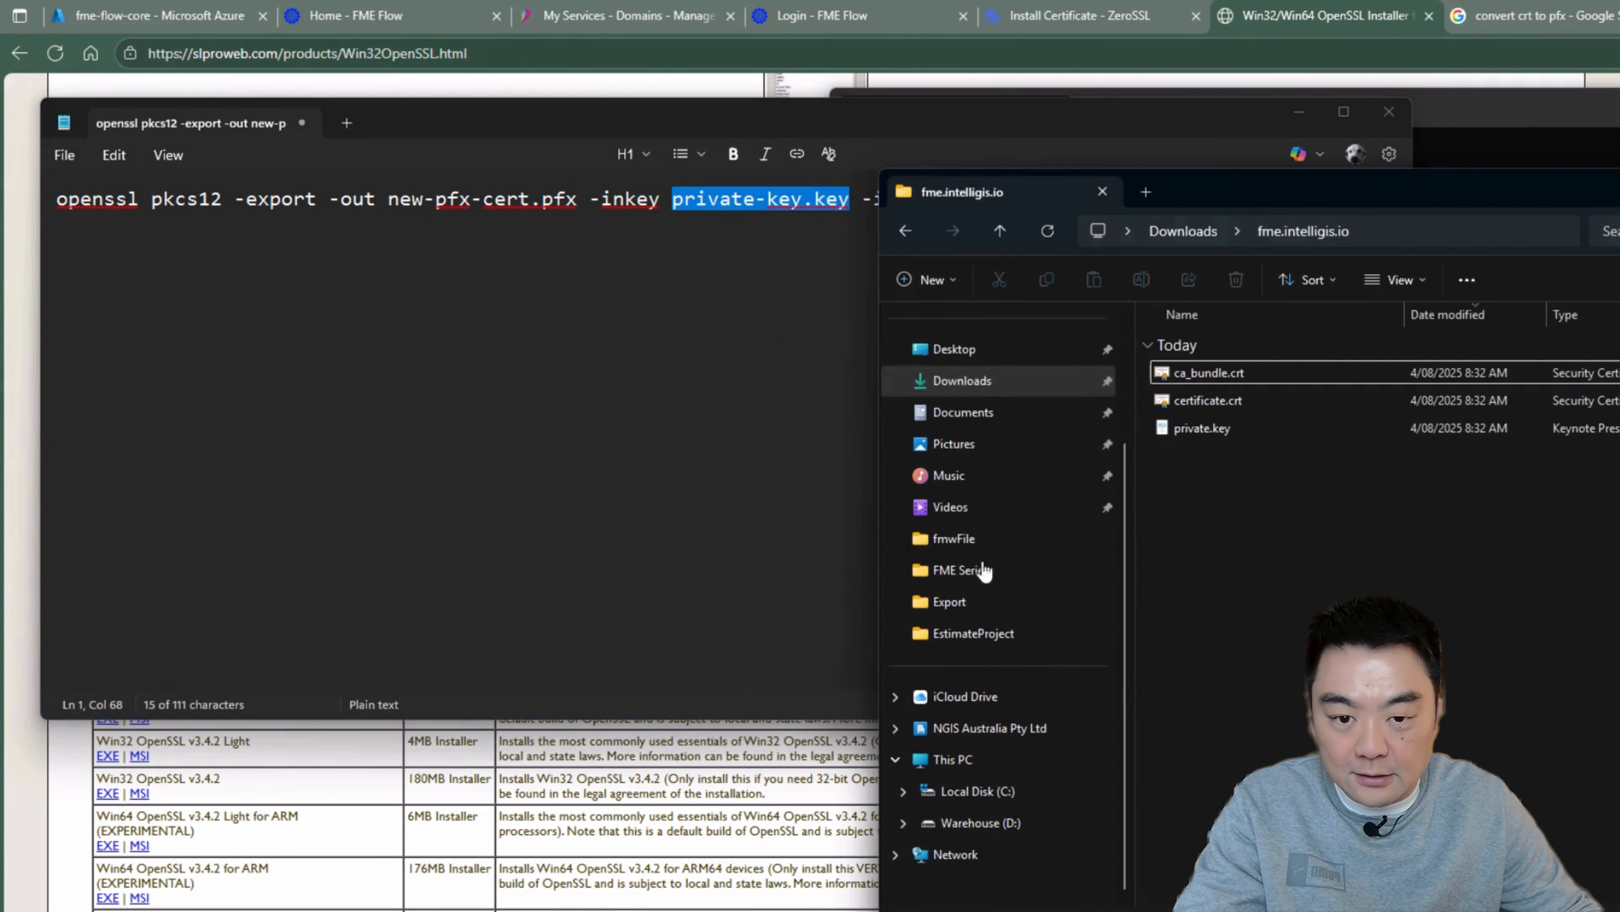
left_click_drag(1253, 178, 1092, 362)
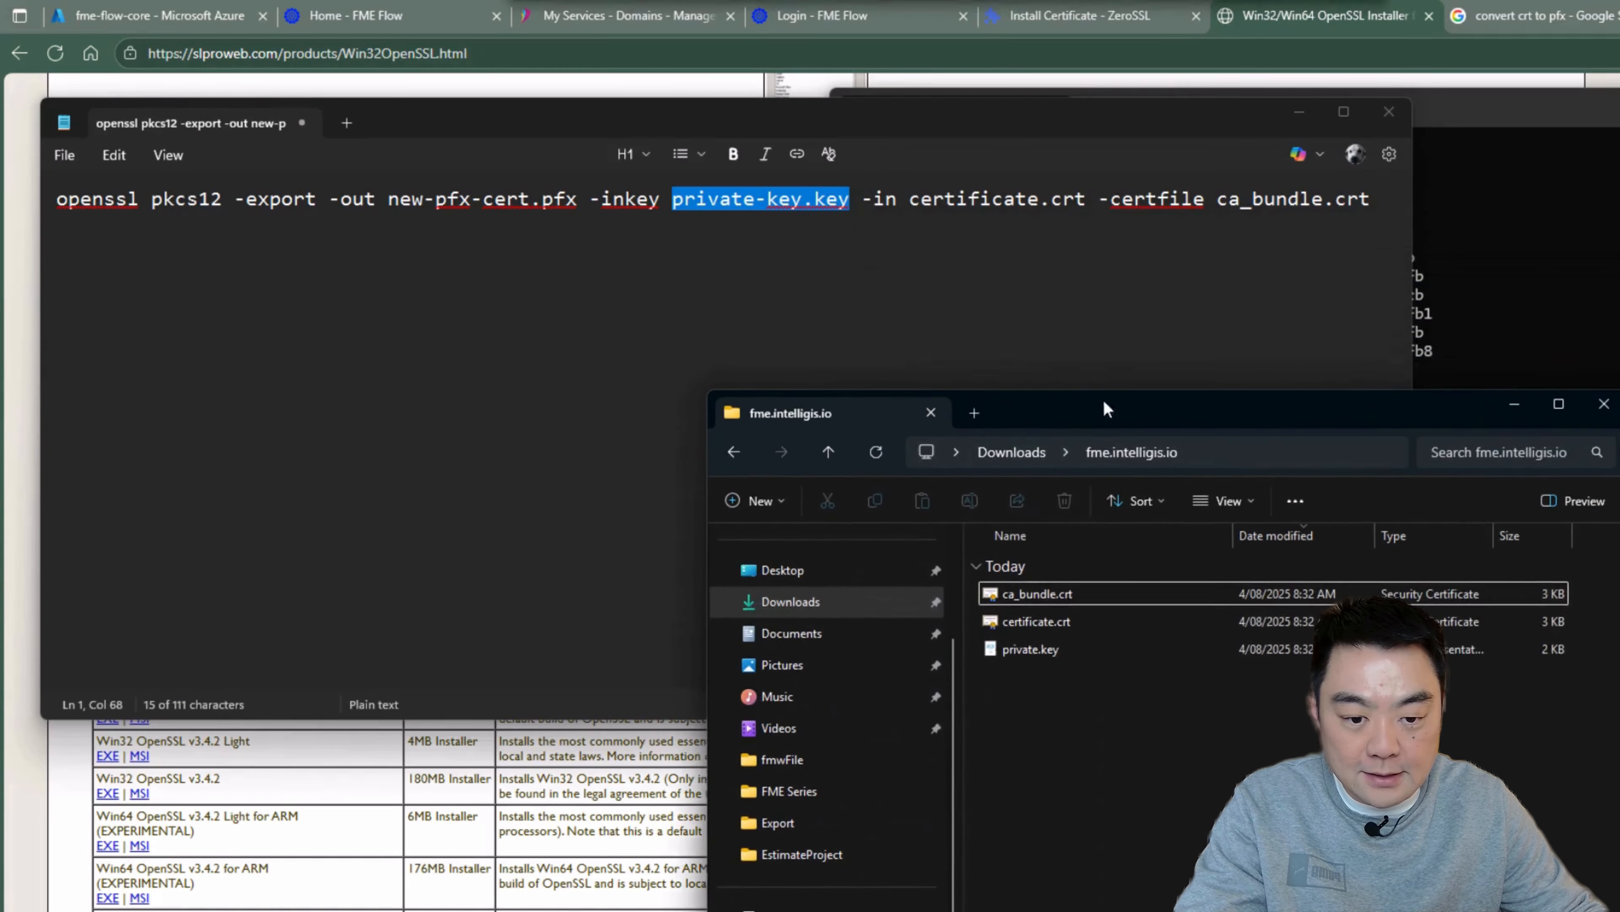
left_click(1049, 614)
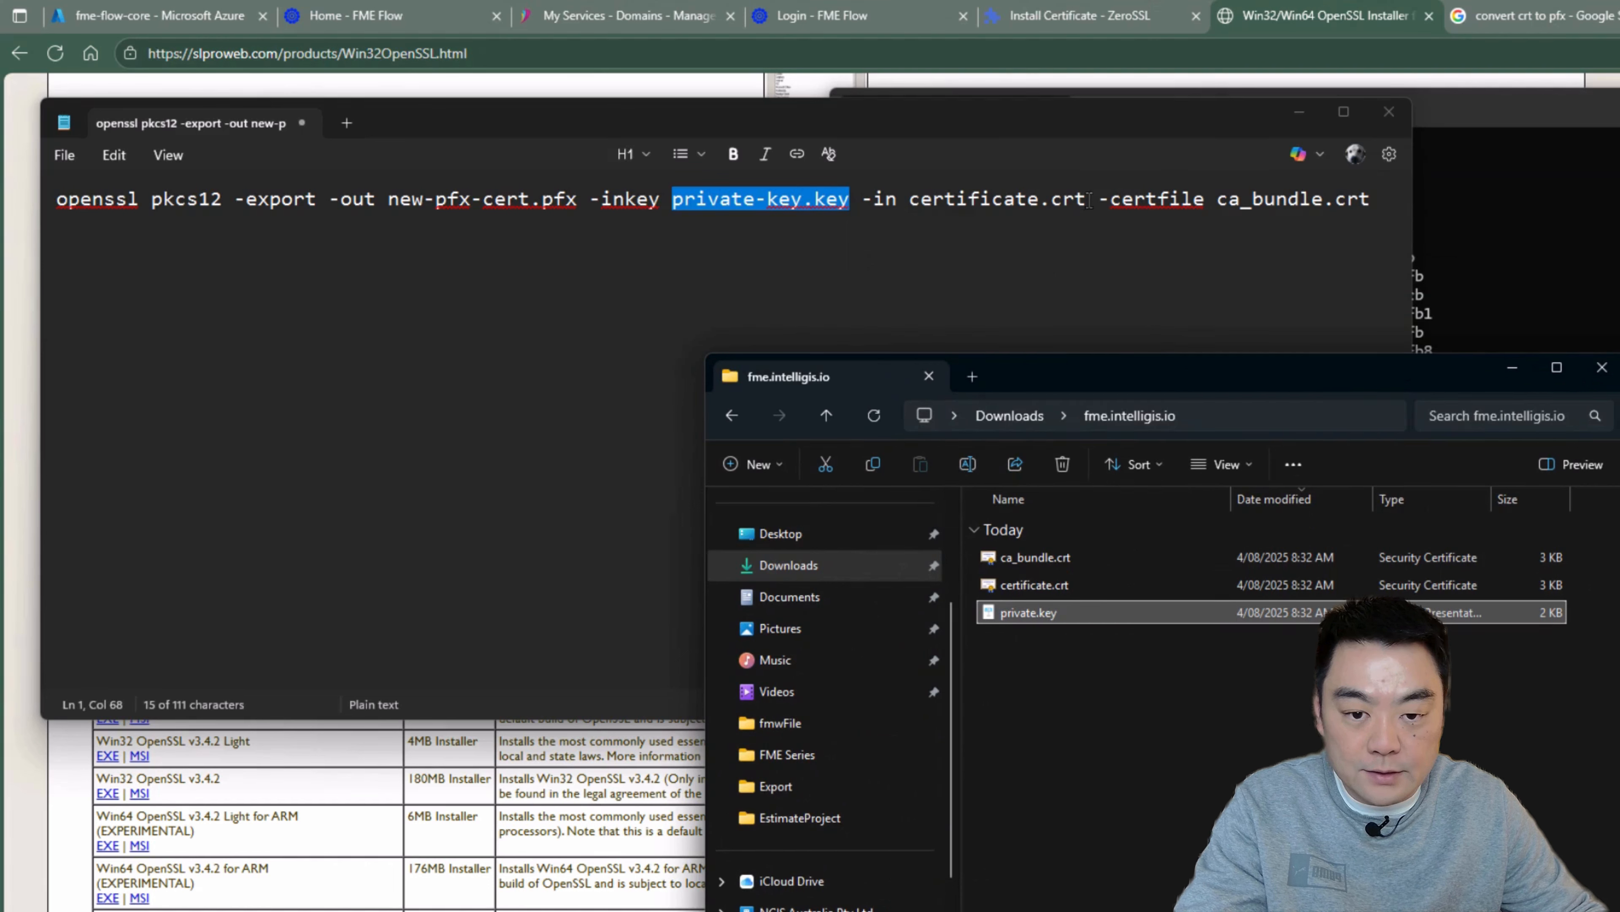
left_click(1027, 585)
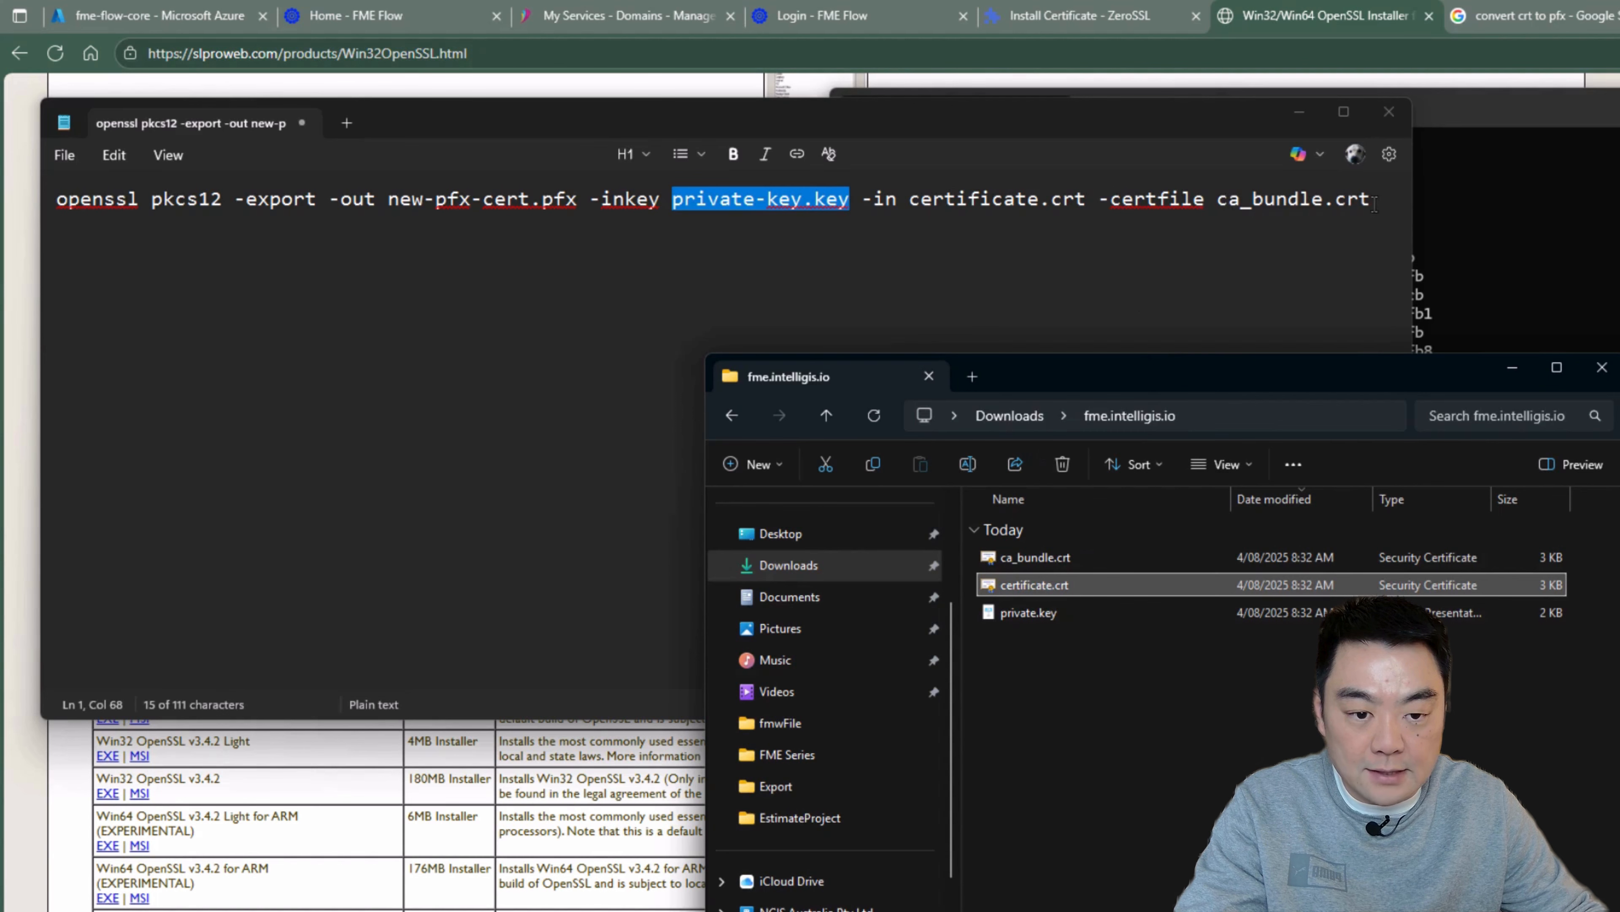
left_click_drag(1260, 387, 1220, 344)
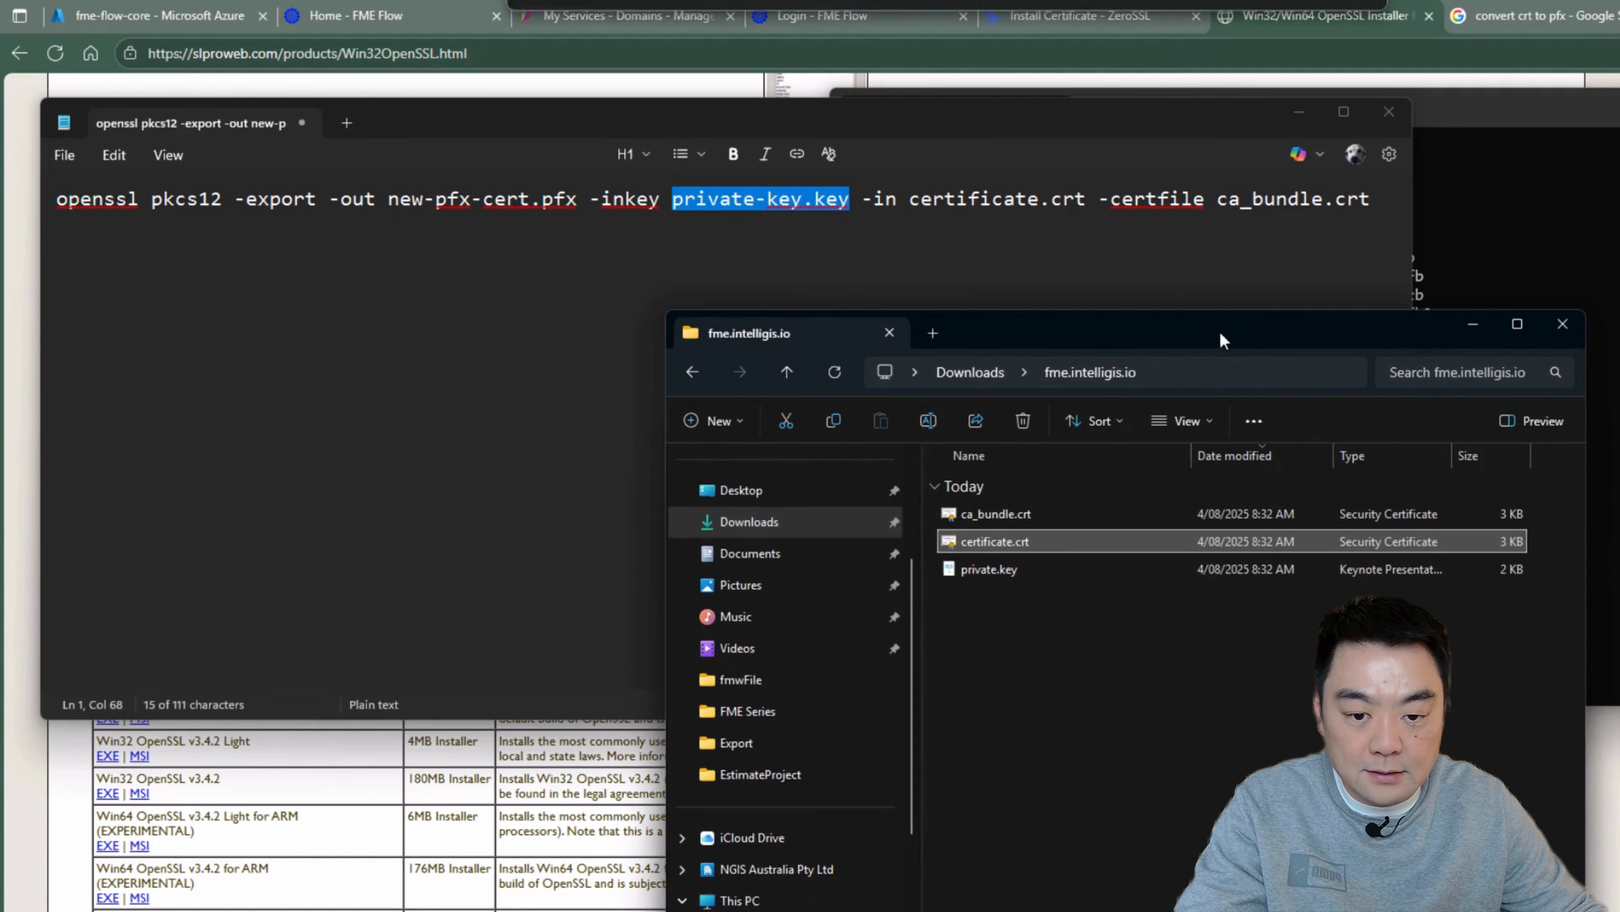
left_click_drag(1255, 693, 1014, 513)
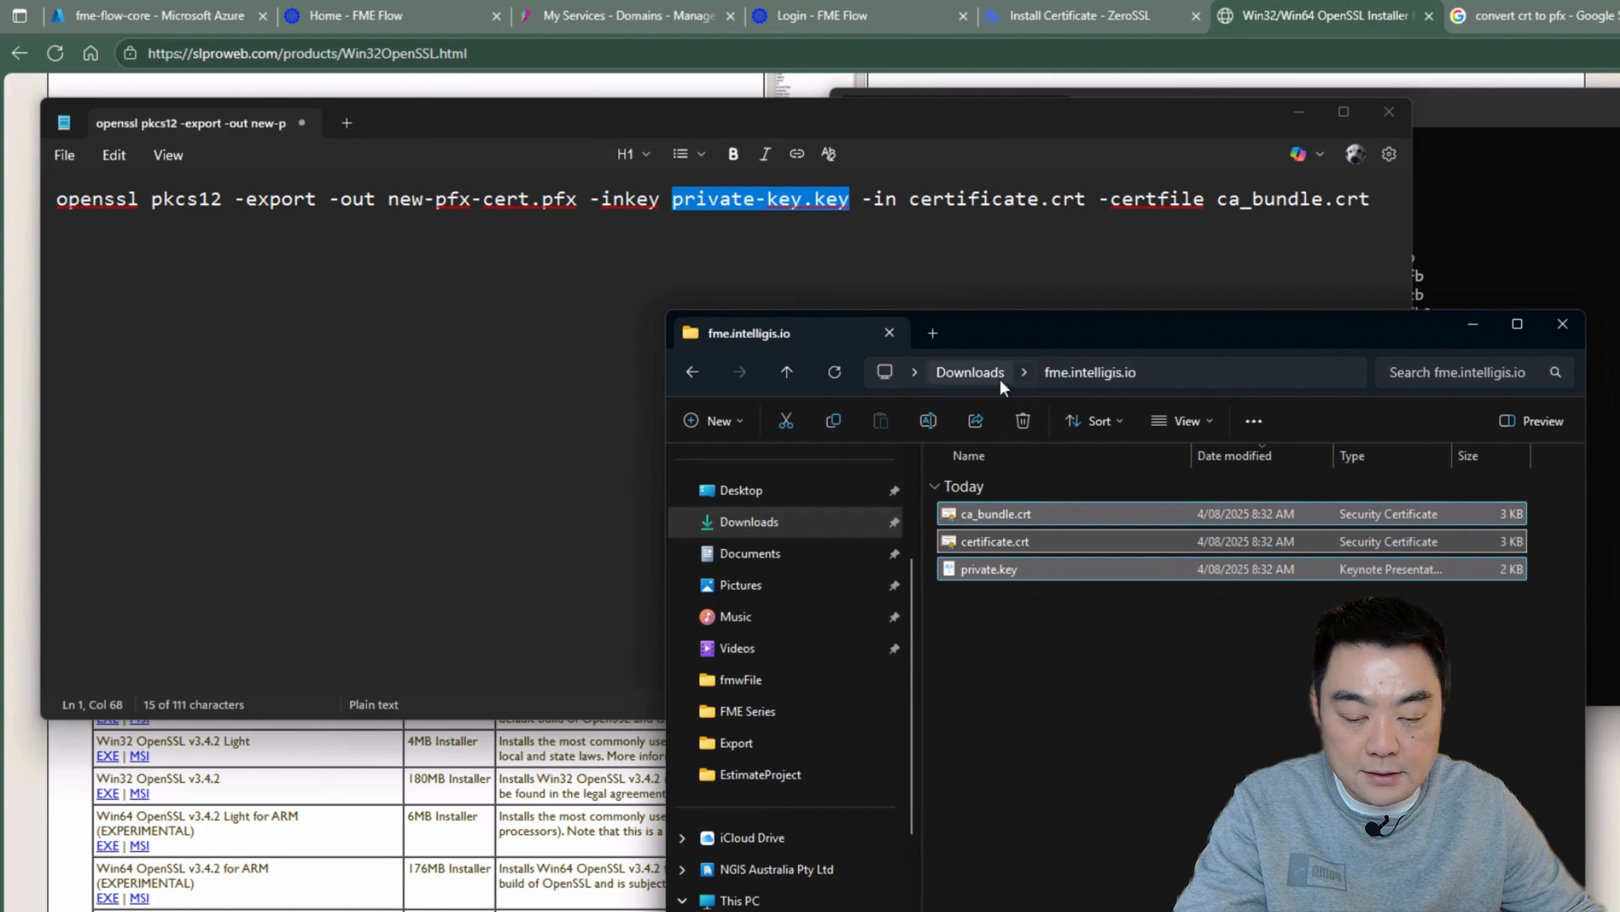
right_click(998, 527)
left_click_drag(965, 650, 993, 521)
right_click(994, 516)
left_click(1032, 557)
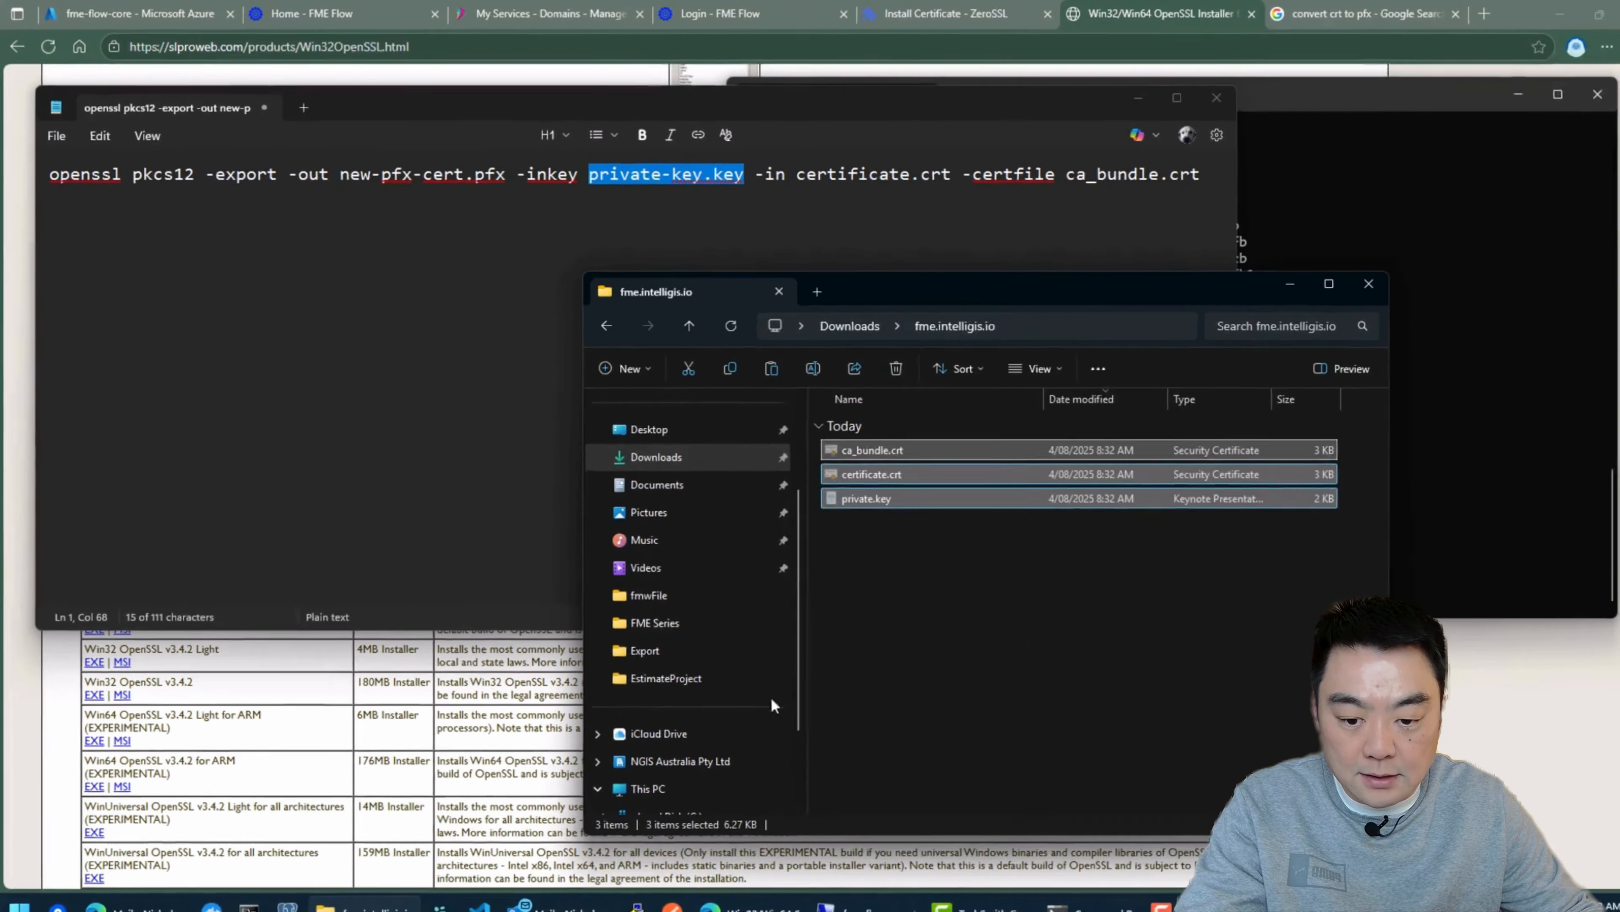
Step: Paste the three certificate files into C:\temp and delete the output folder there
left_click(731, 890)
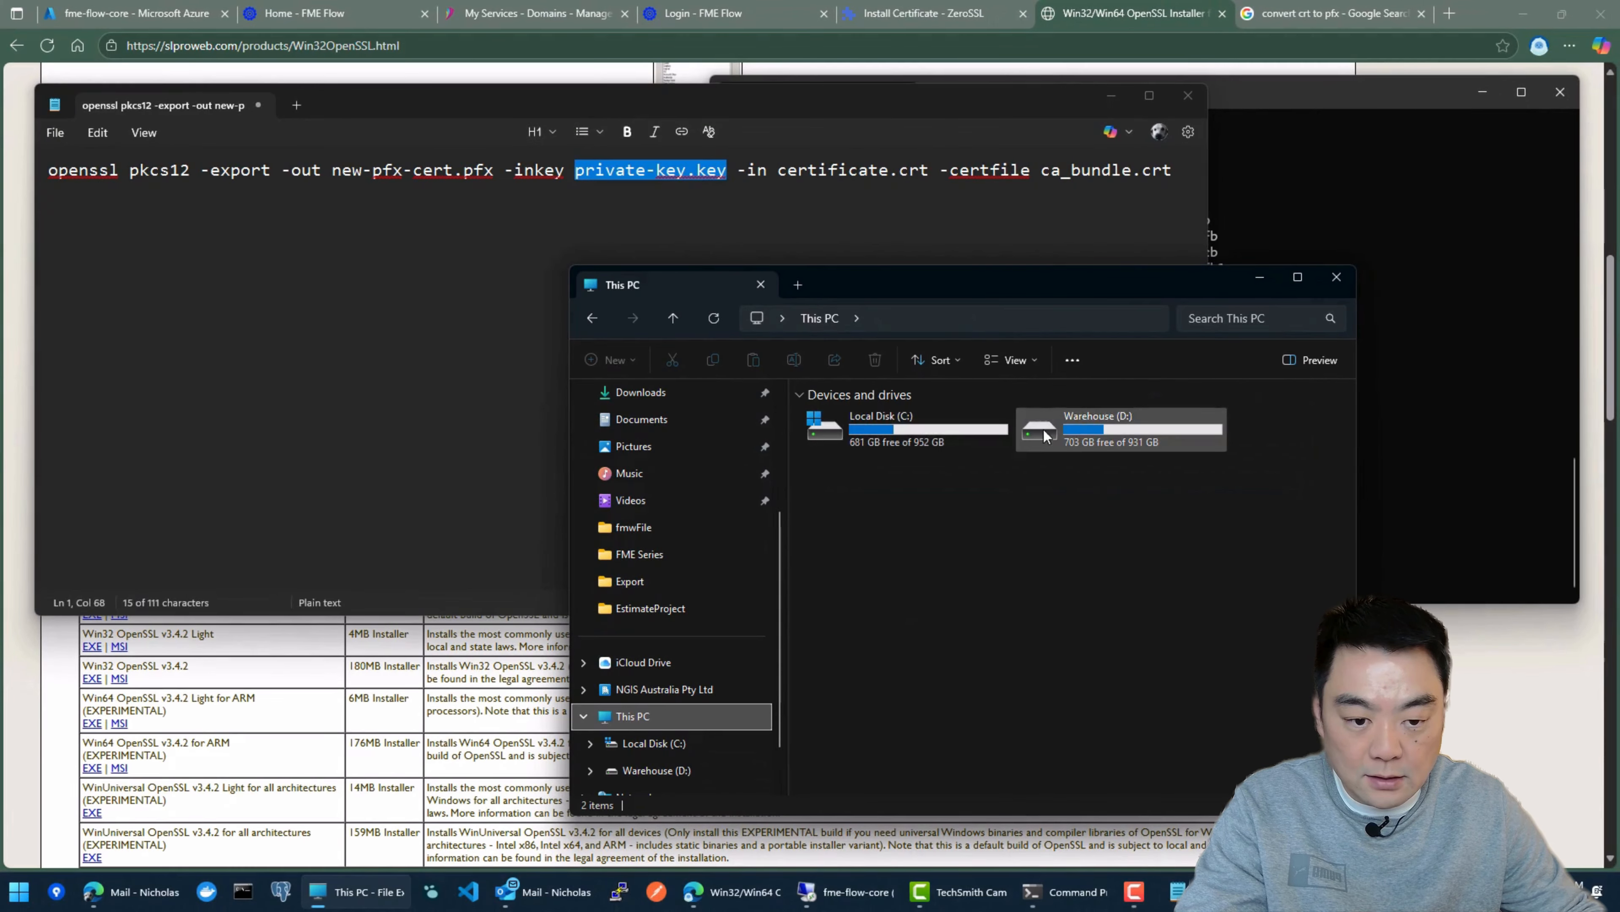
double_click(922, 431)
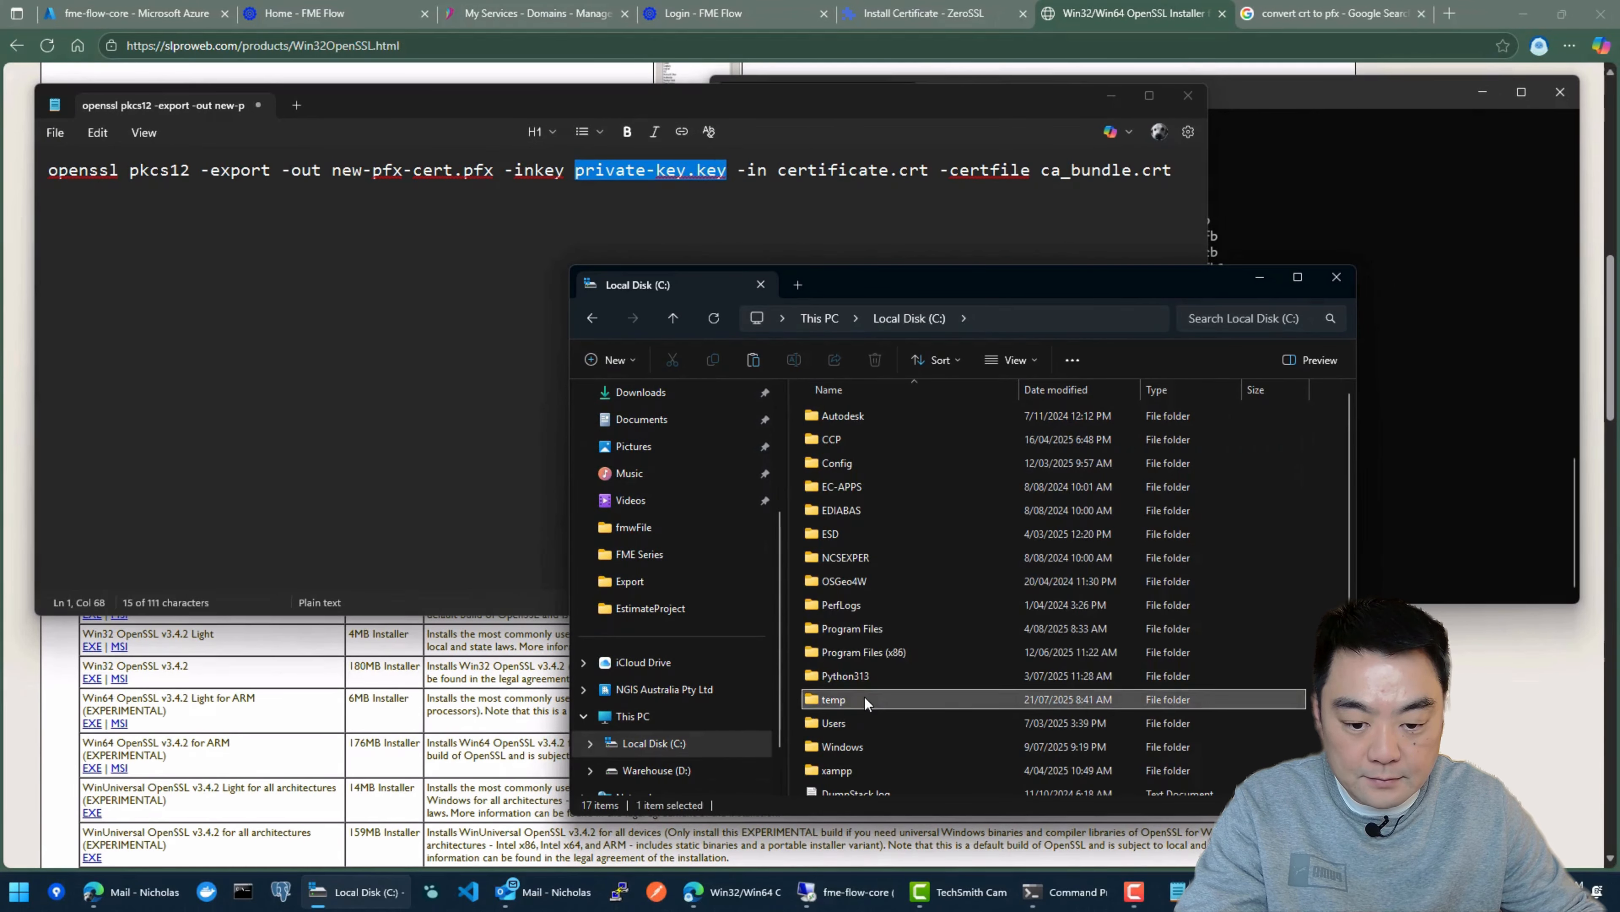
double_click(865, 698)
right_click(861, 519)
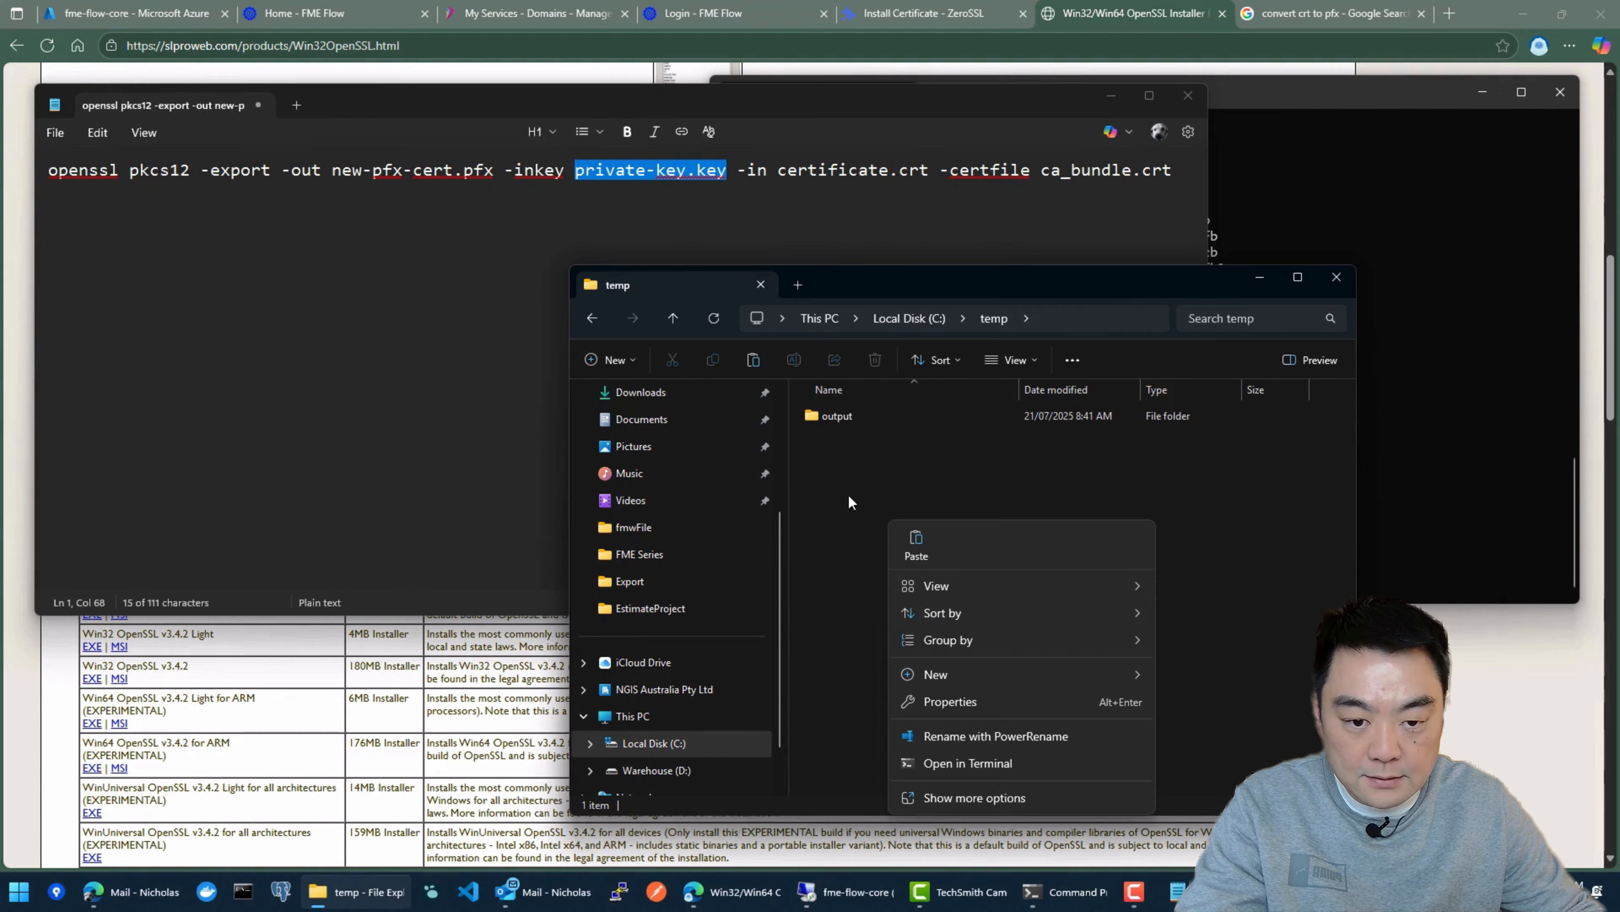
left_click(918, 544)
left_click(959, 524)
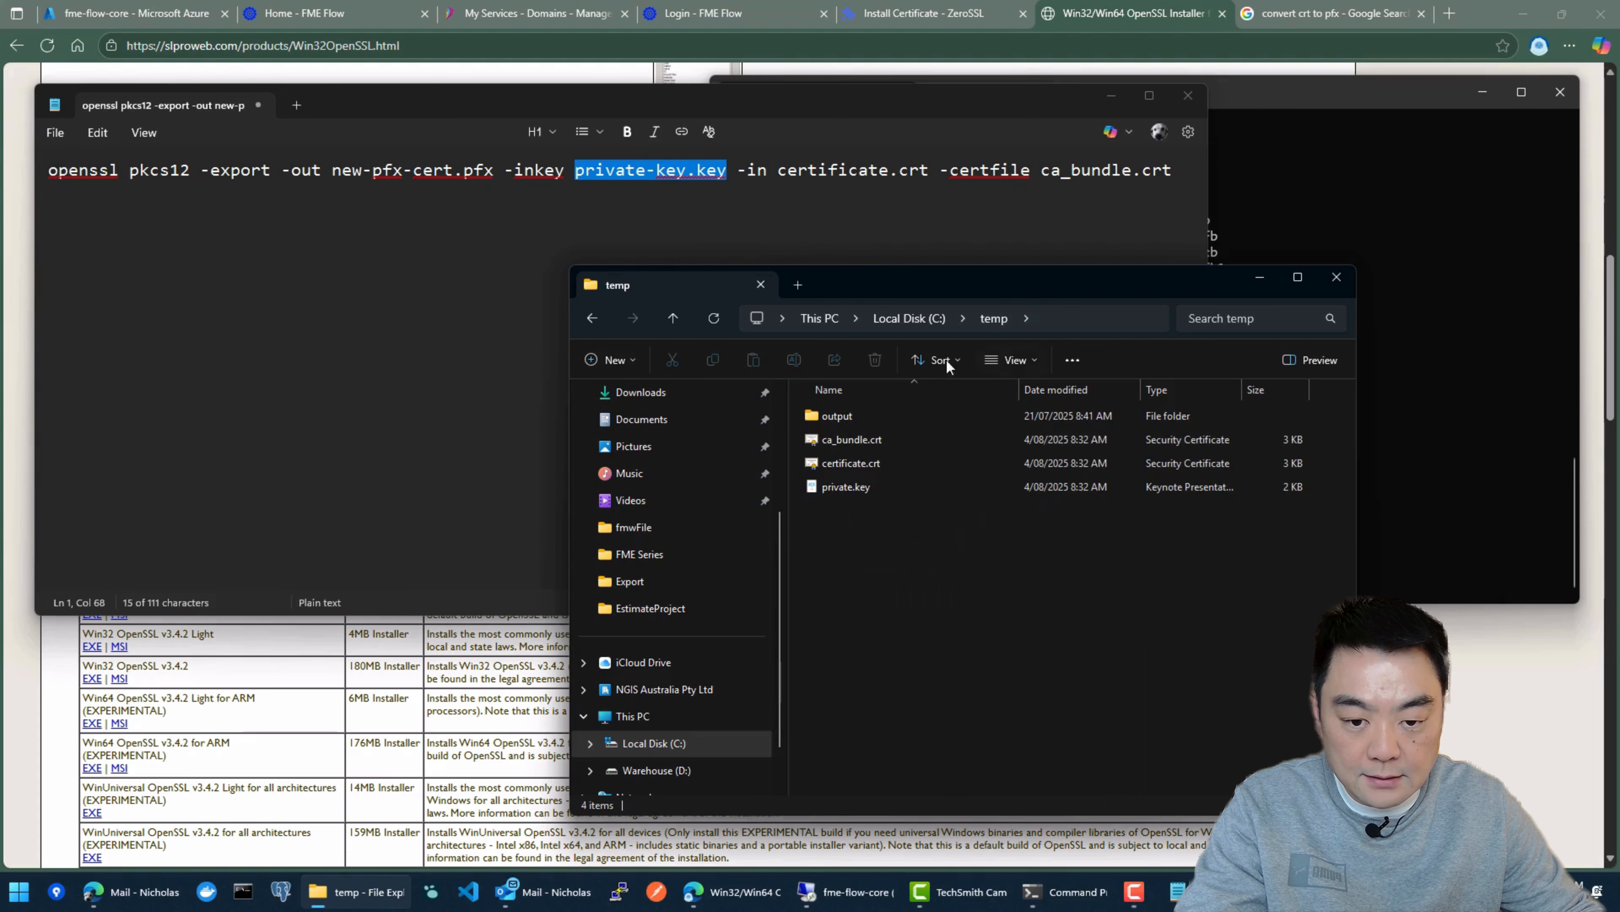
right_click(835, 416)
left_click(1013, 384)
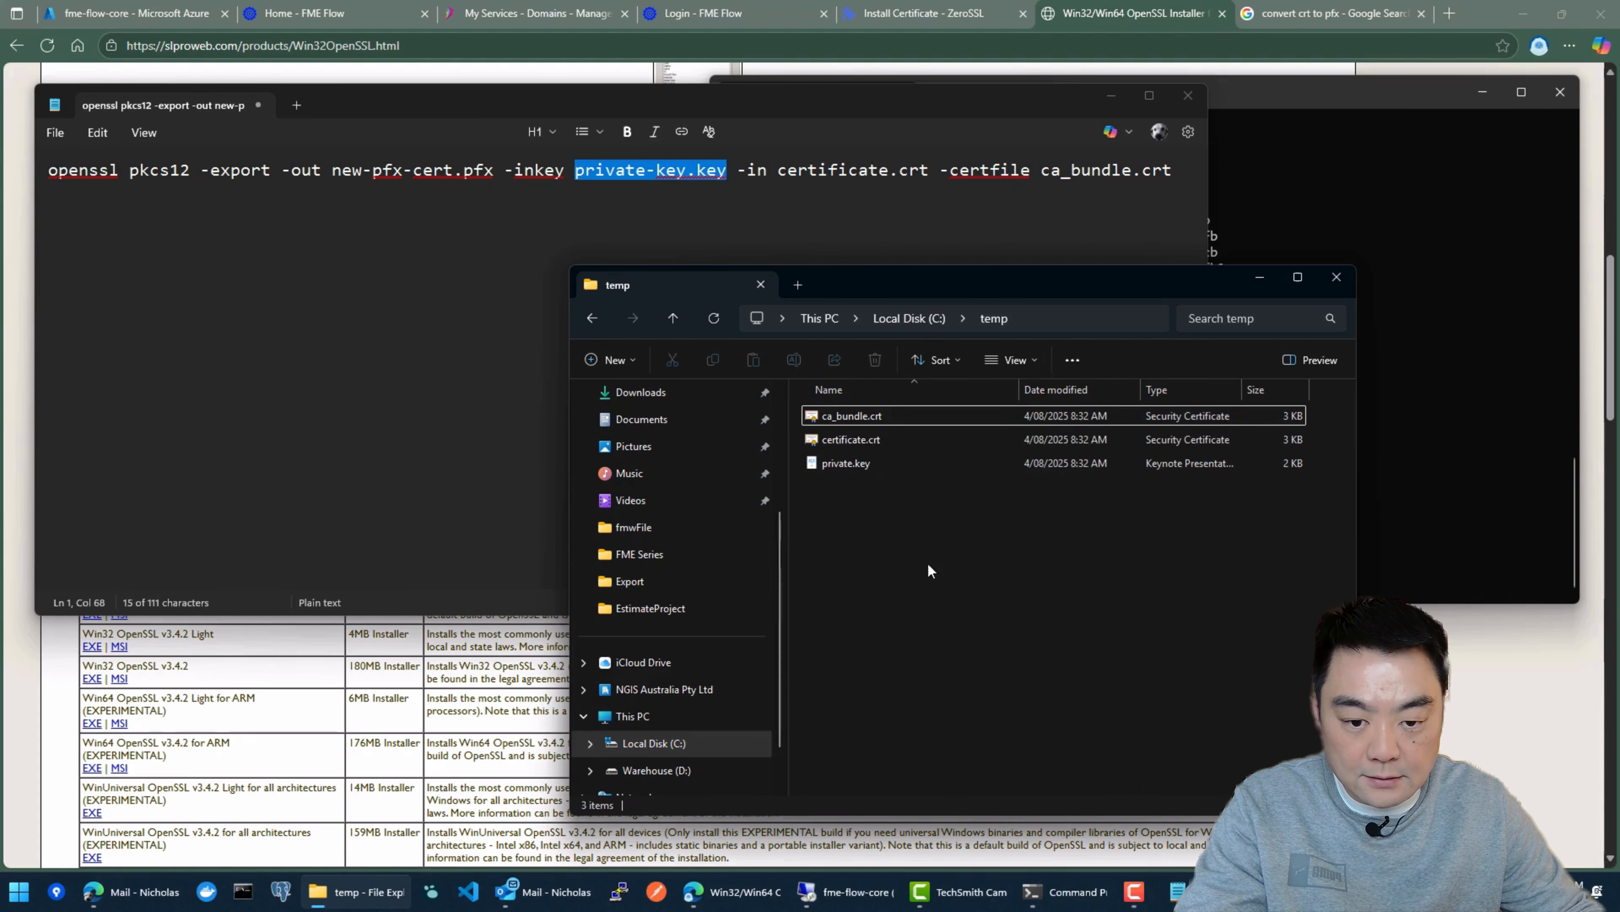
Step: Arrange and shrink the C:\temp folder window so its files can be compared with the command in Notepad
left_click_drag(1027, 318, 899, 310)
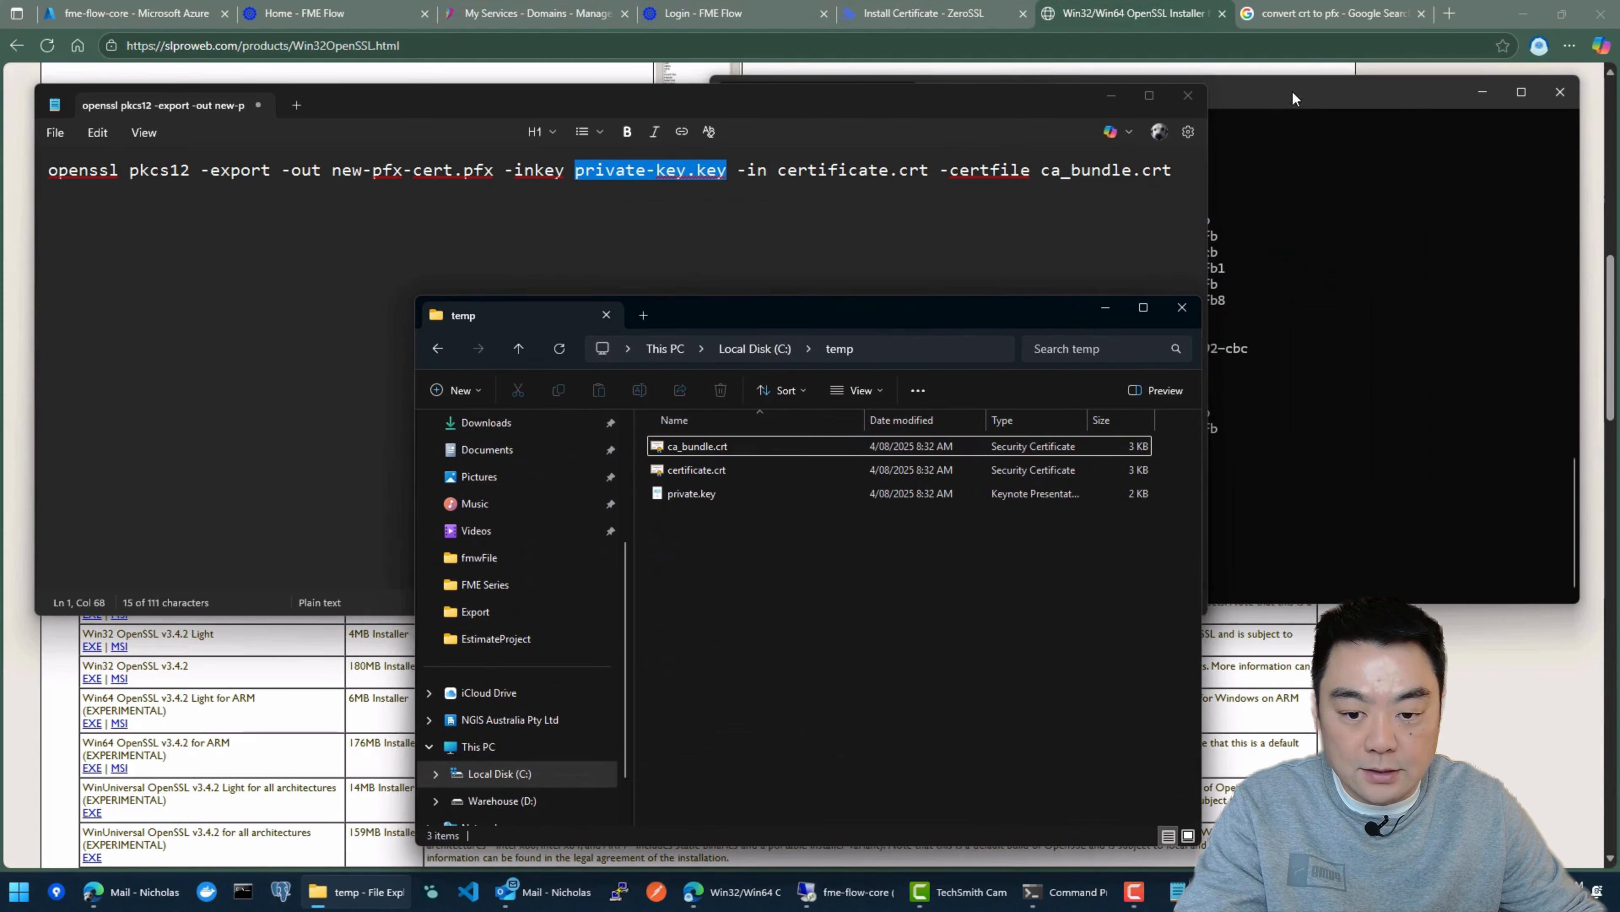
left_click_drag(1298, 90, 1328, 103)
left_click_drag(712, 312, 477, 287)
left_click(564, 214)
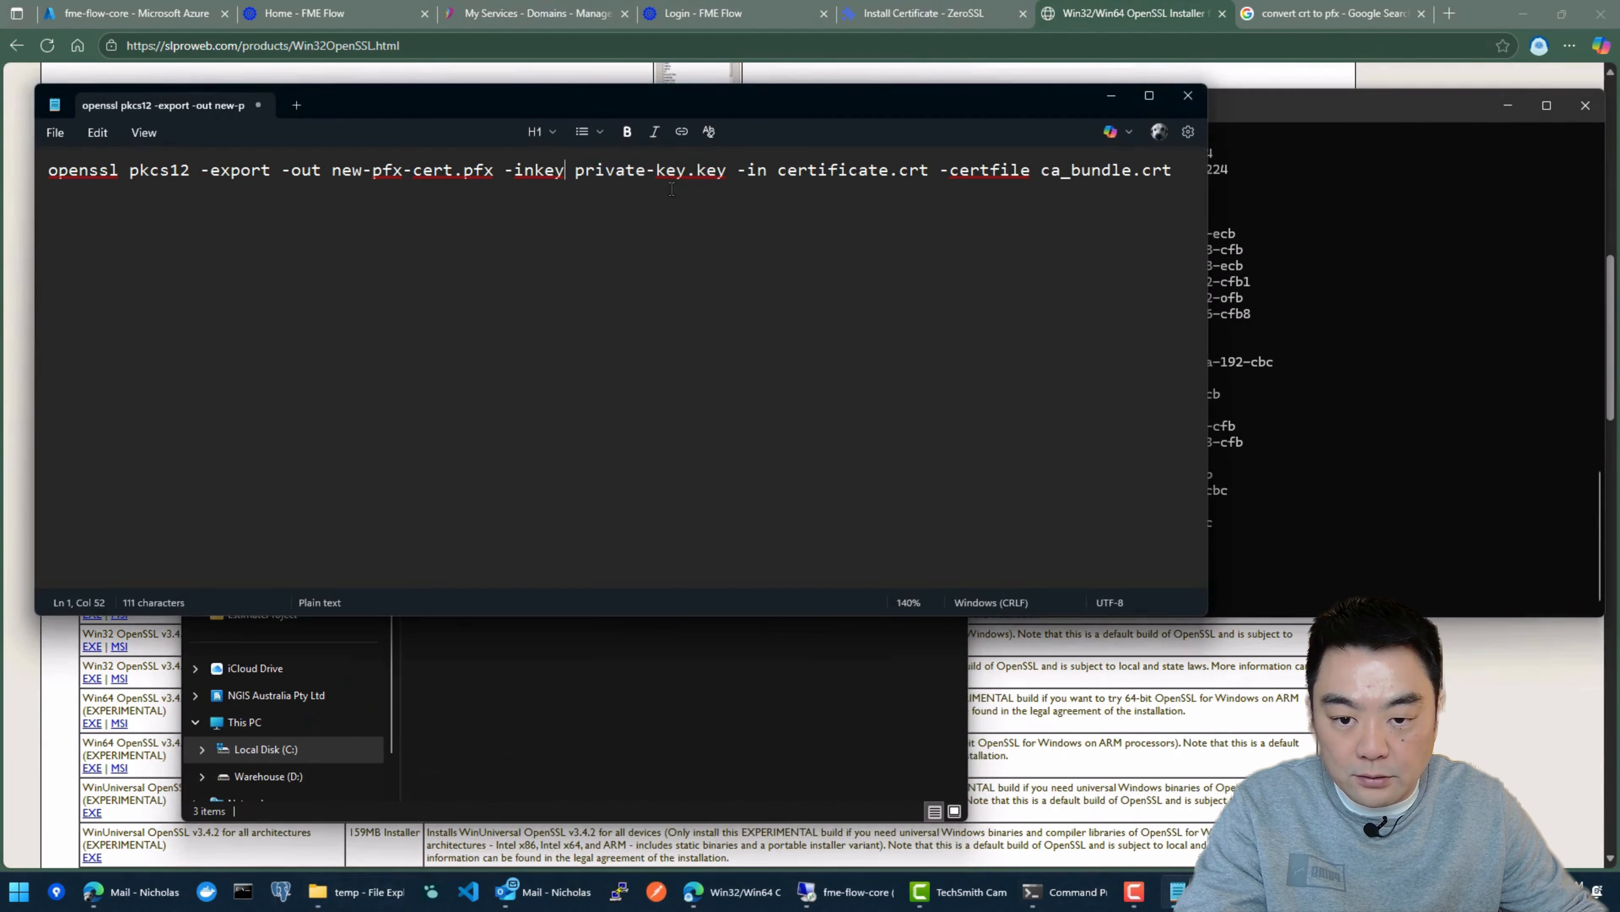
left_click(719, 652)
left_click_drag(706, 293, 1322, 319)
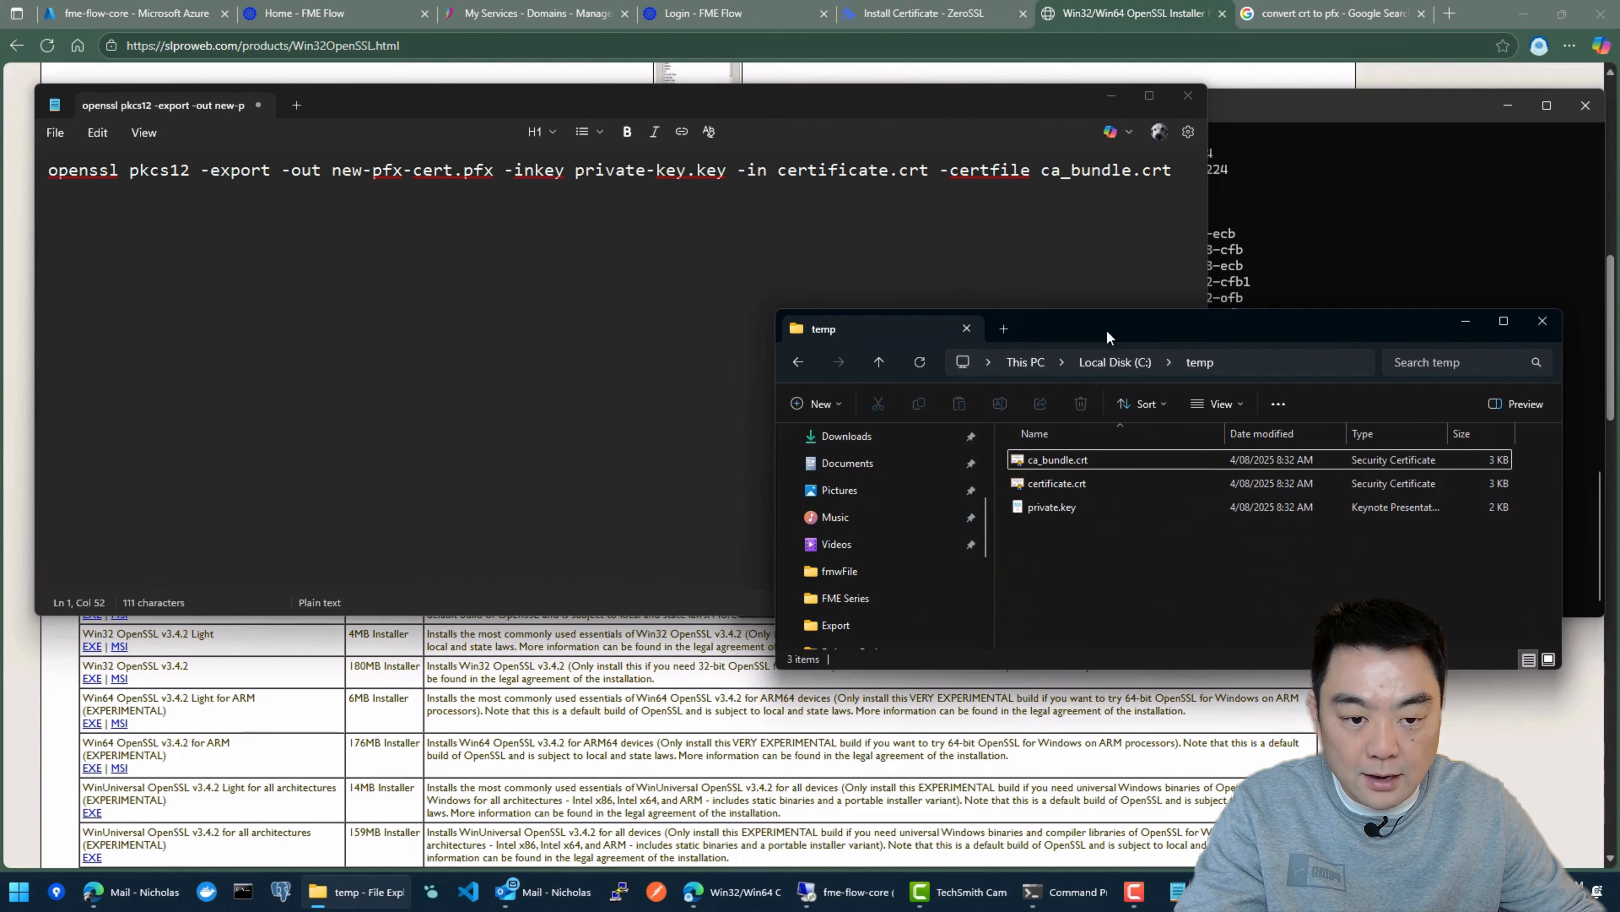
left_click_drag(1106, 330, 967, 568)
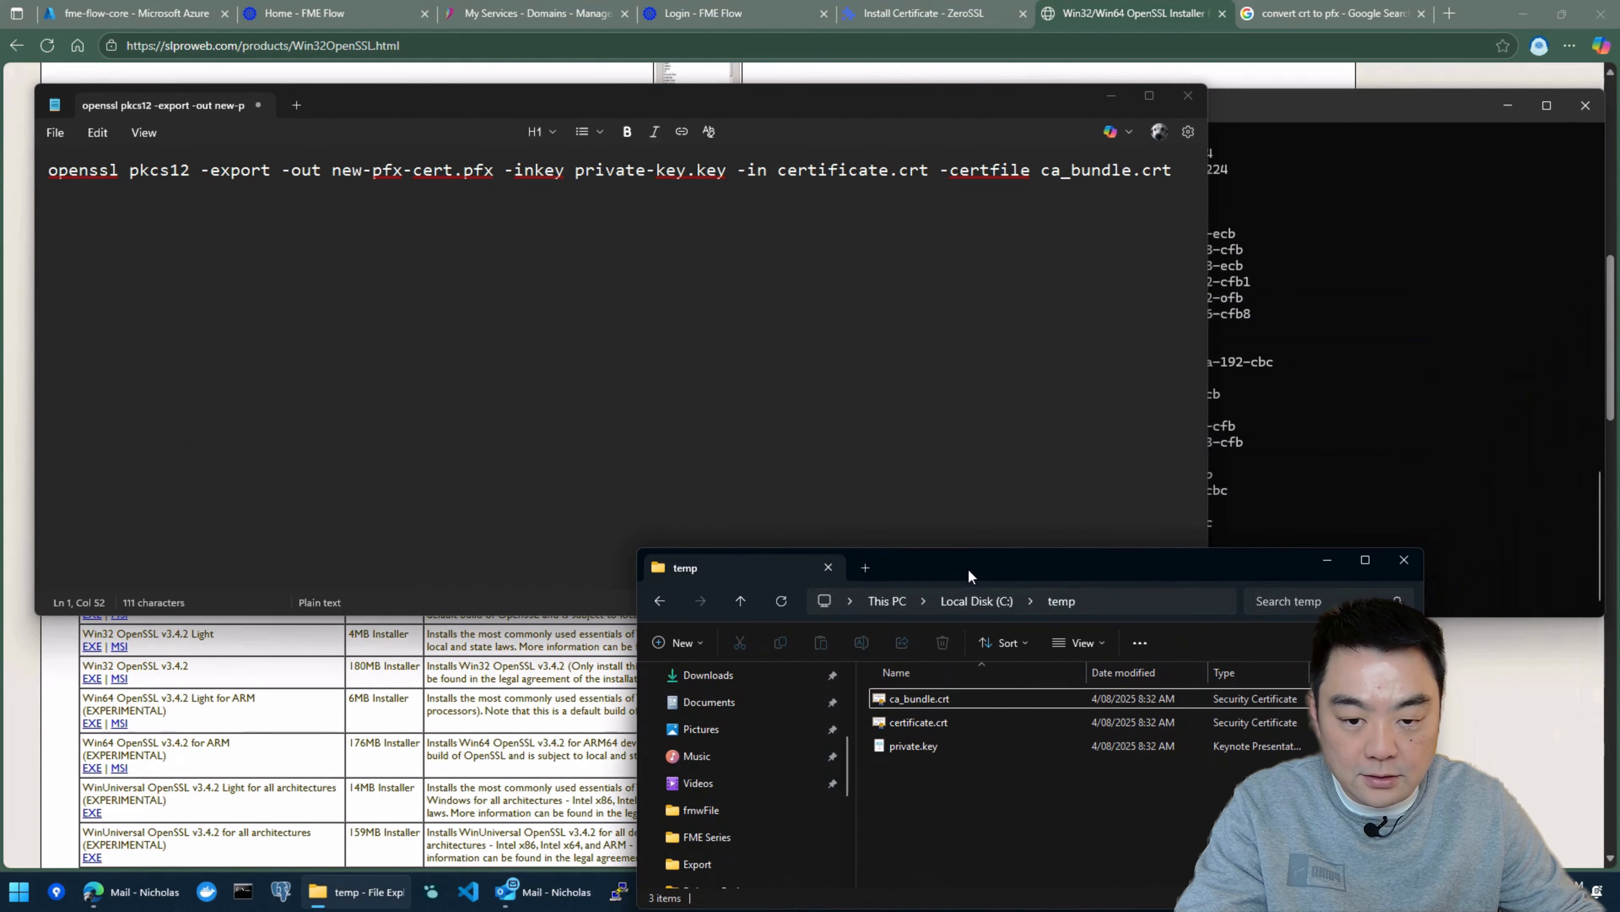
Step: Change the command's -inkey file name to private.key and check the certificate.crt name against the file in C:\temp
left_click(677, 171)
key("Right")
key("BackSpace")
key("BackSpace")
key("BackSpace")
key("BackSpace")
left_click(837, 171)
left_click(928, 726)
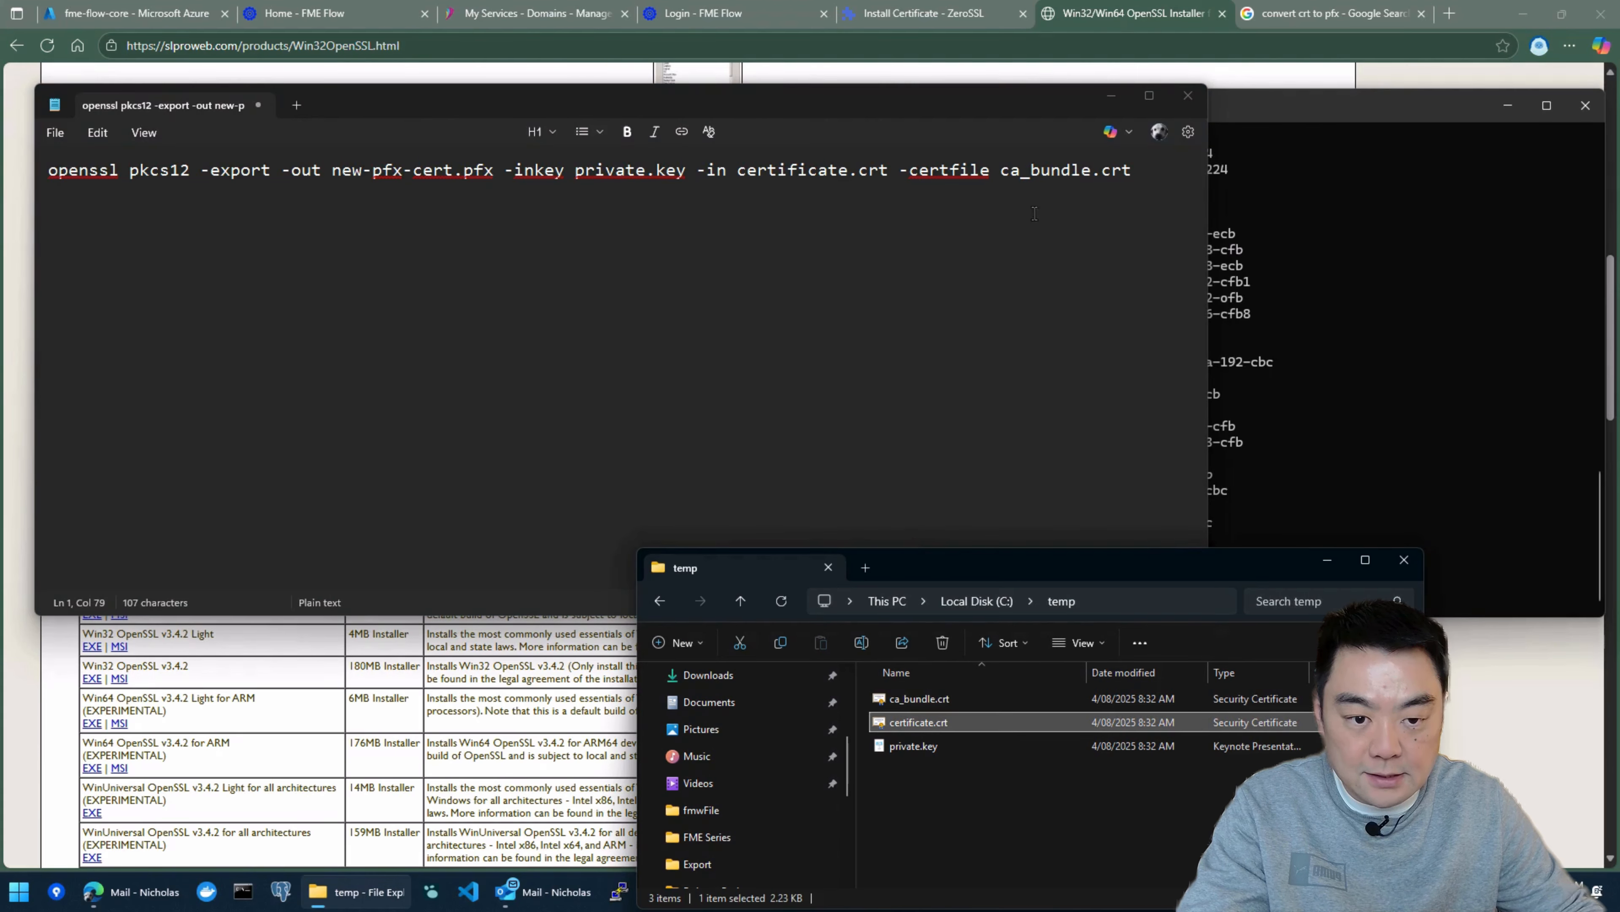
Step: Change the -out file name in the openssl command to fme_cert.pfx
left_click(687, 171)
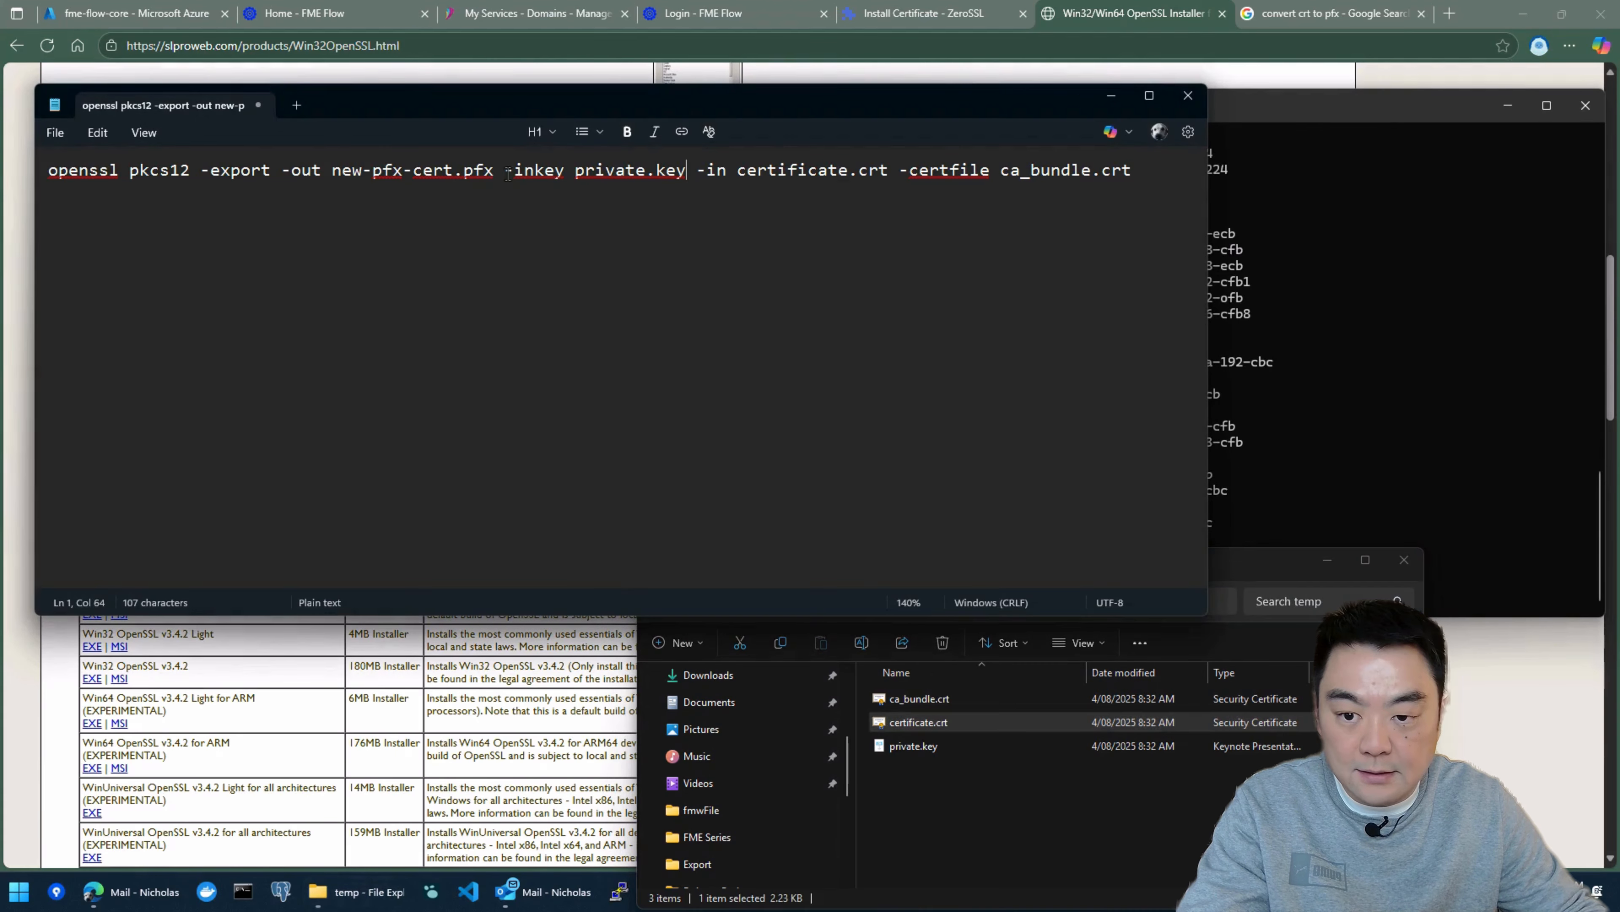
left_click_drag(451, 172, 329, 174)
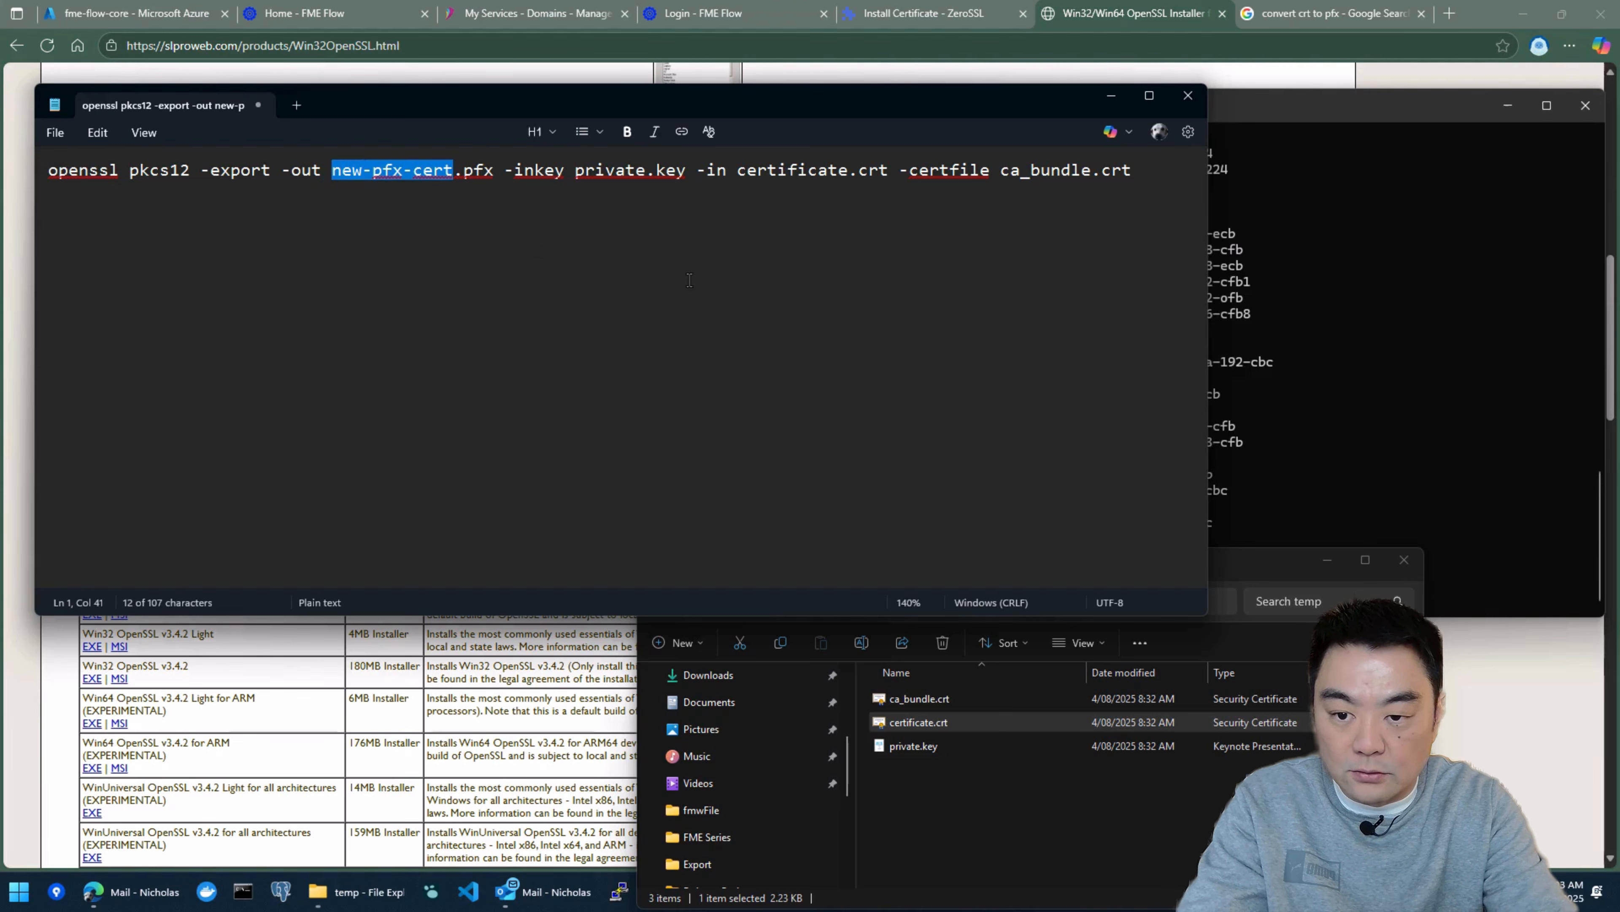
type("e")
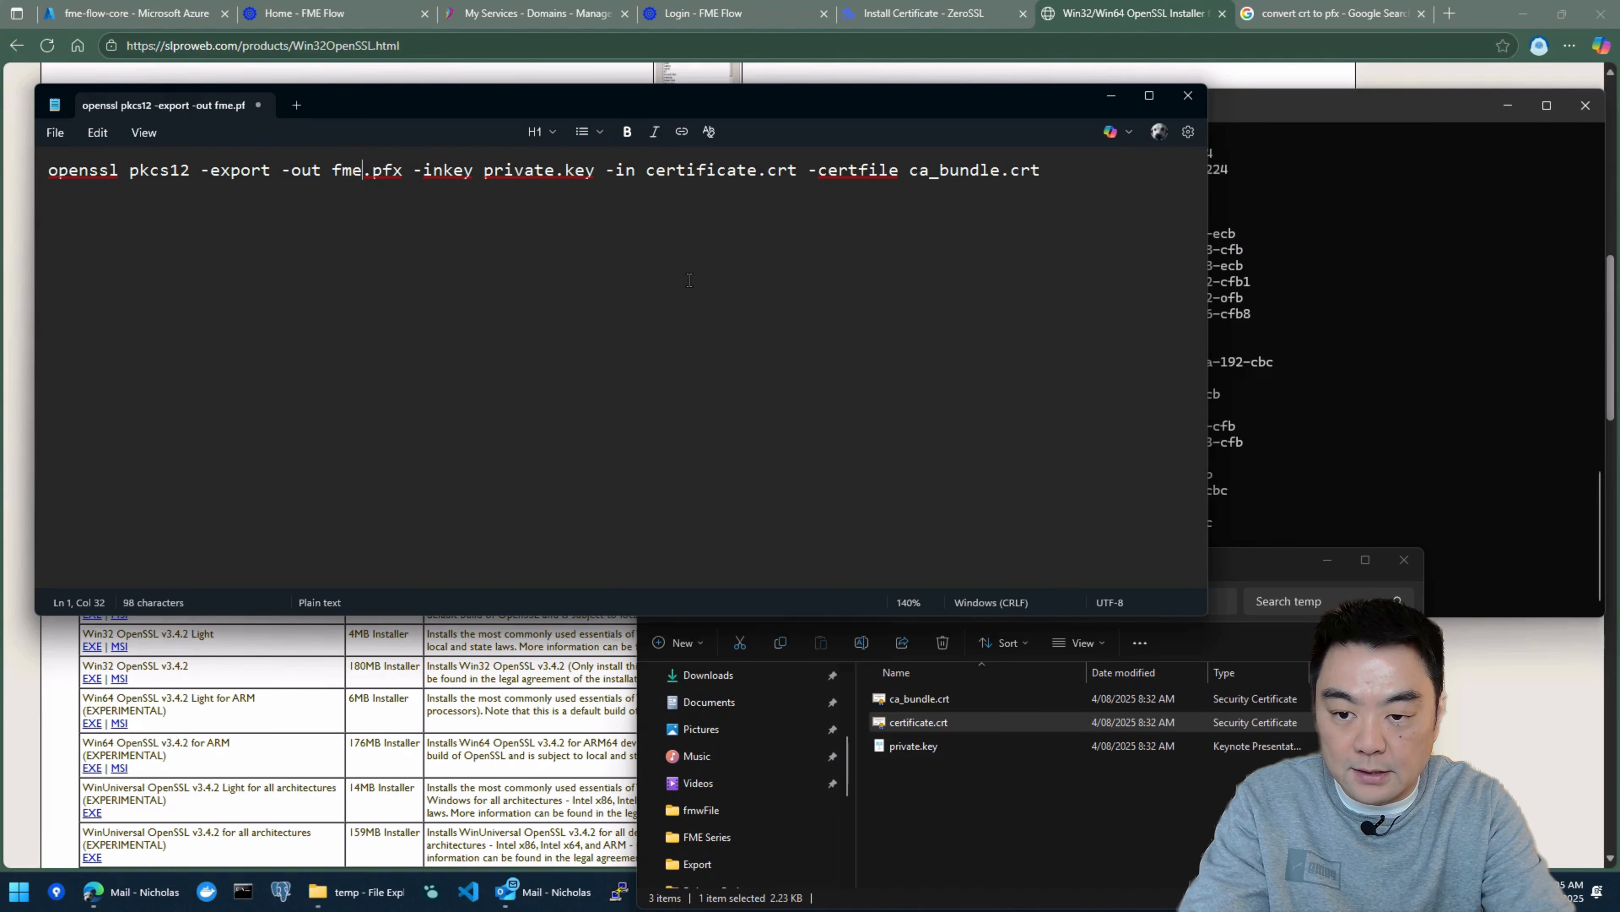
type("_cert")
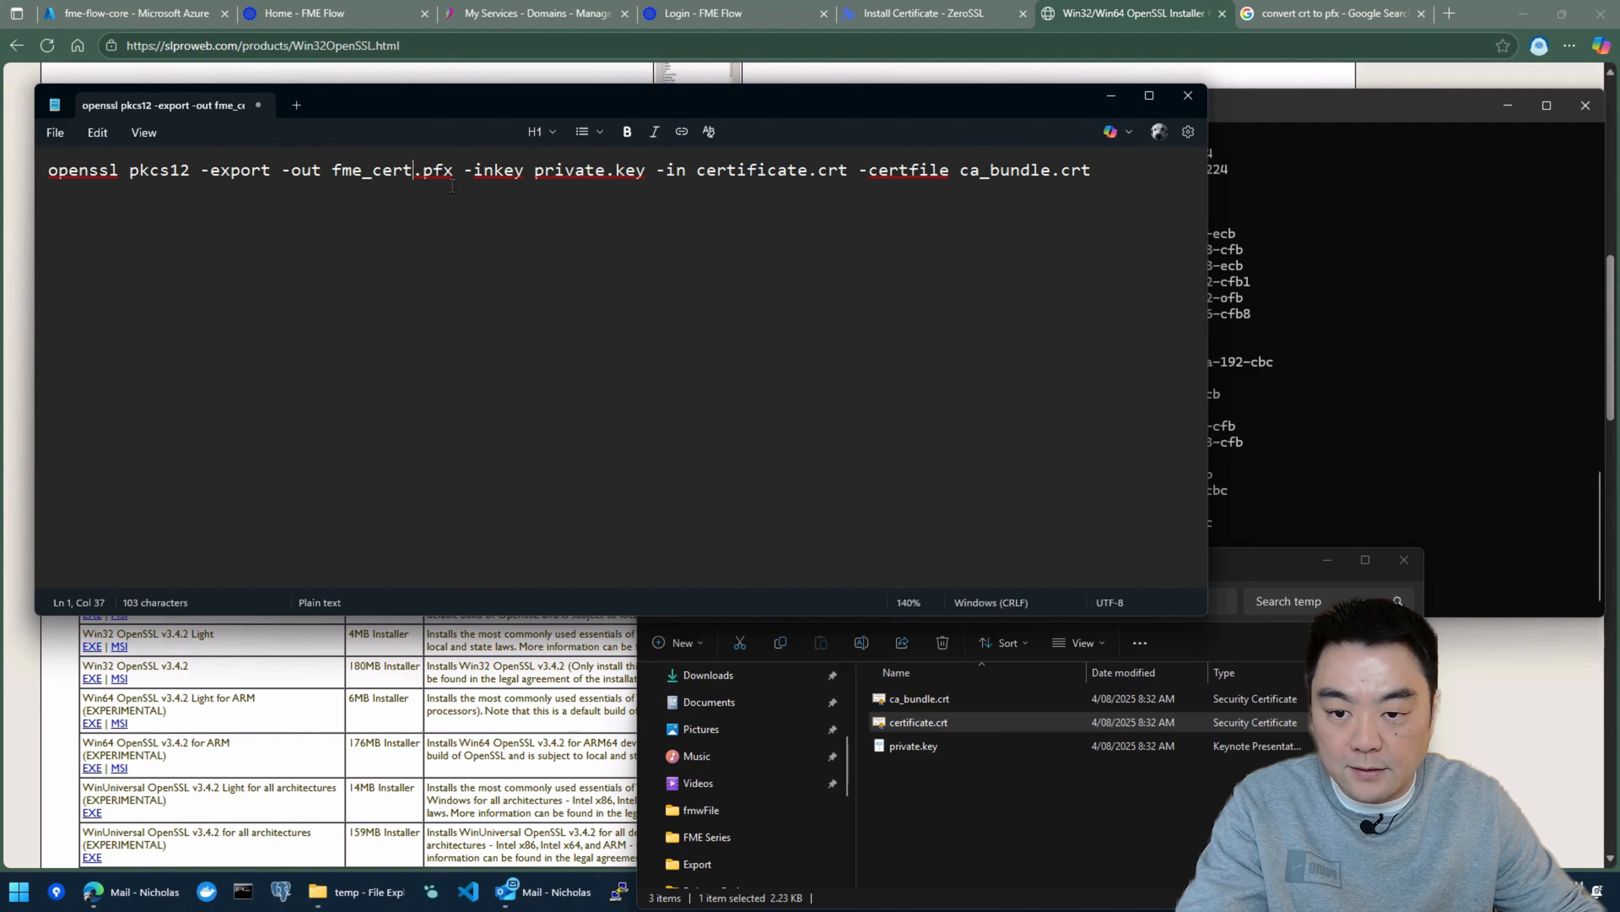
left_click(105, 172)
left_click(1115, 188)
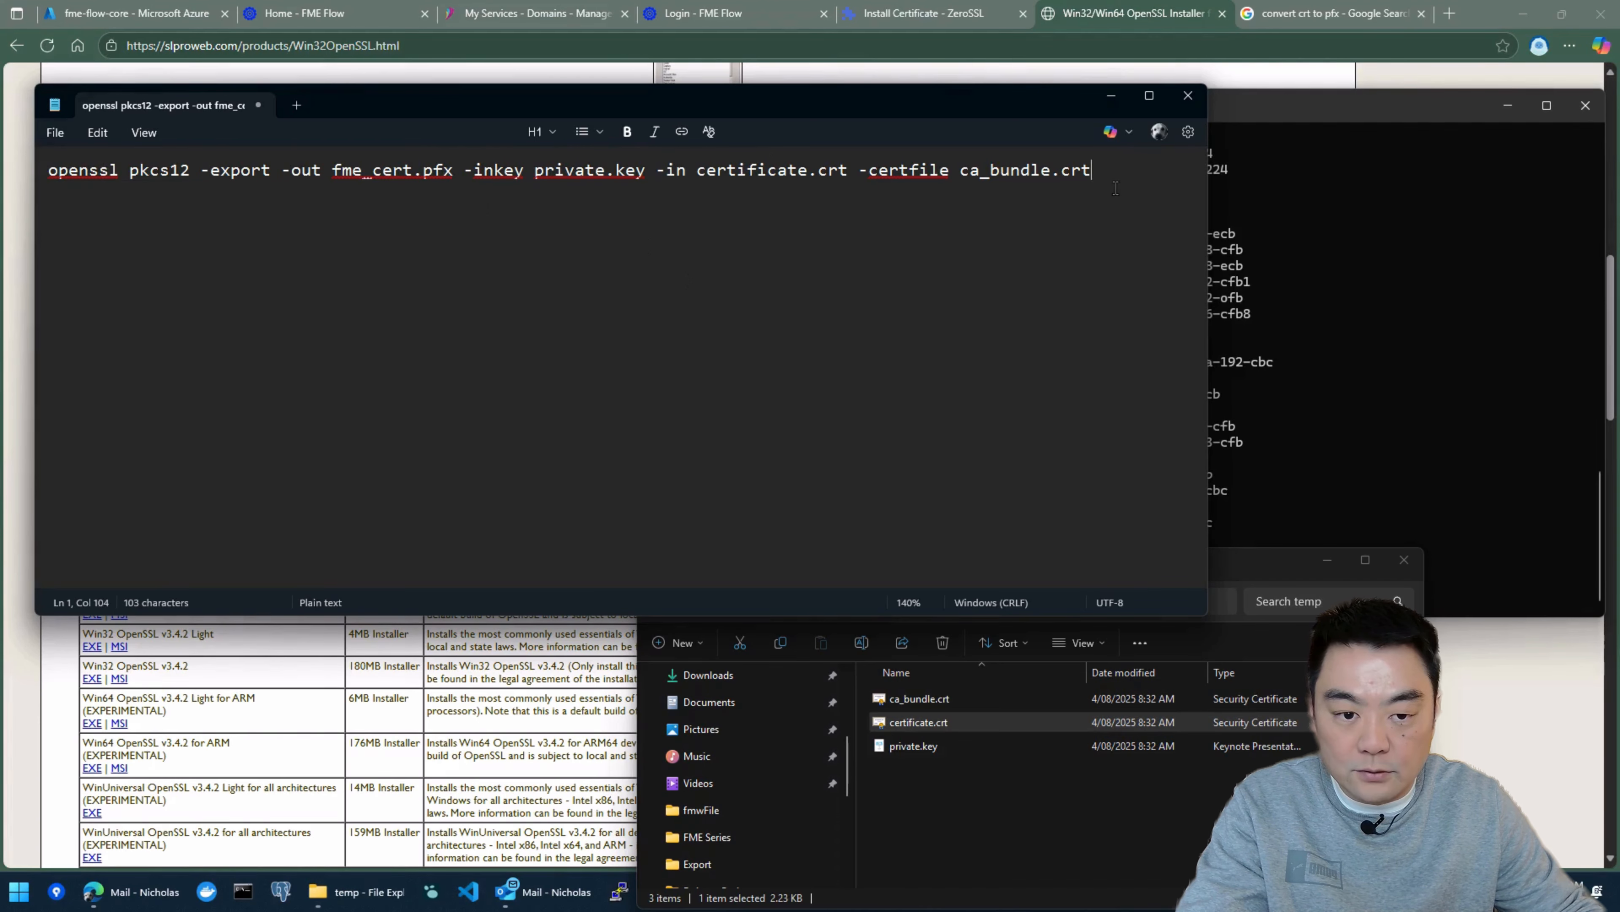
Step: Check the path of the certificate folder, copy the complete openssl command from Notepad, and switch to Command Prompt
left_click_drag(1090, 184, 35, 179)
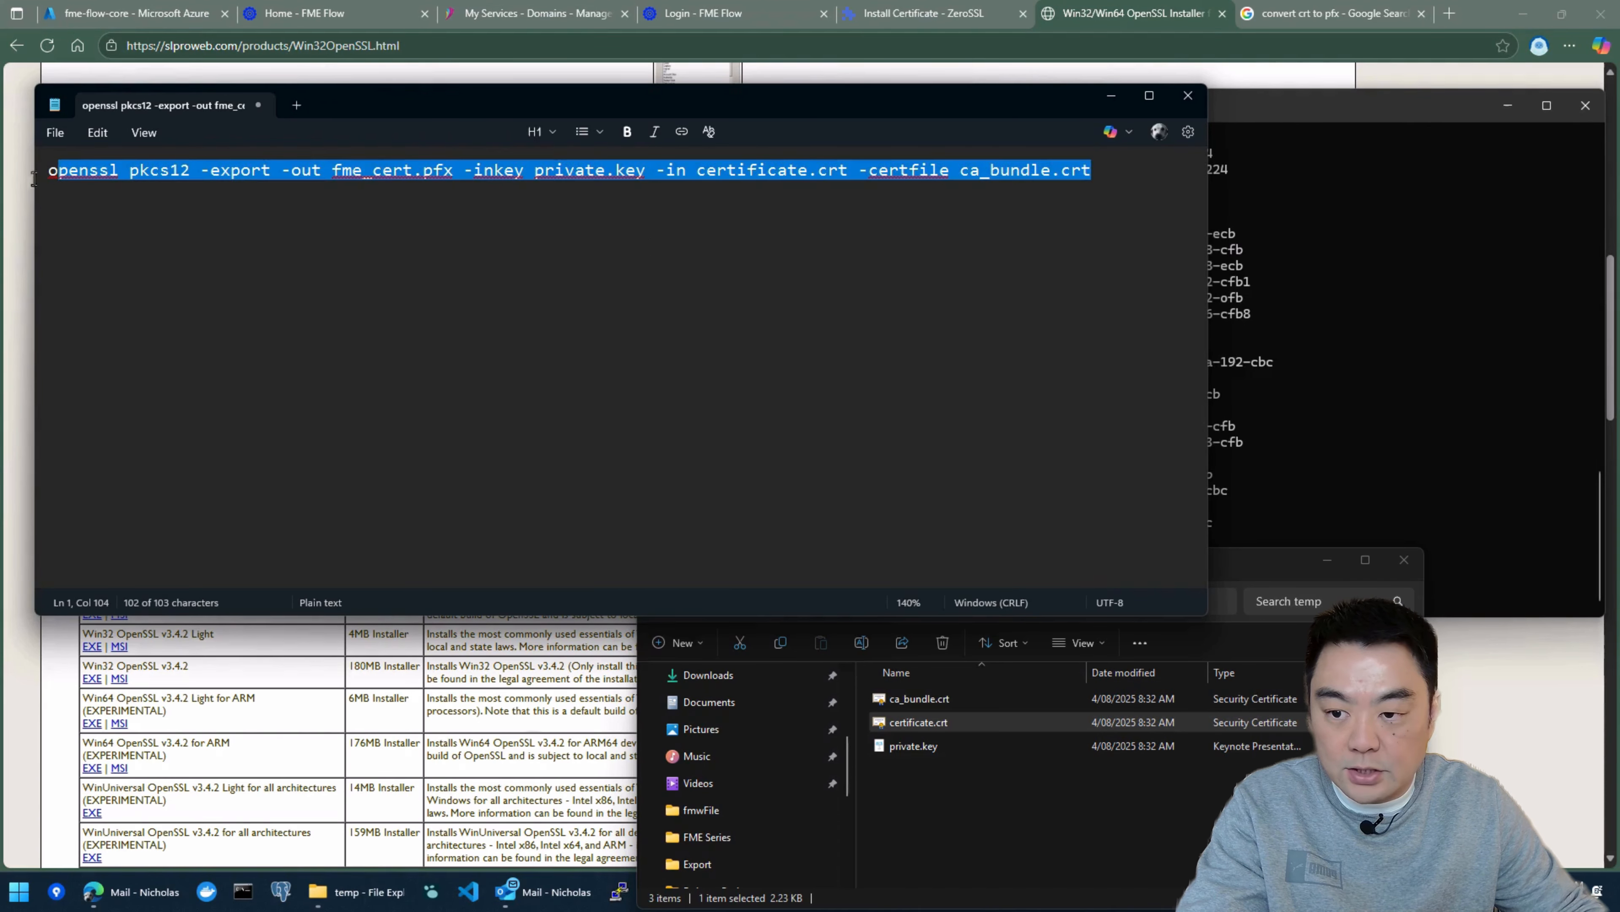
left_click(994, 832)
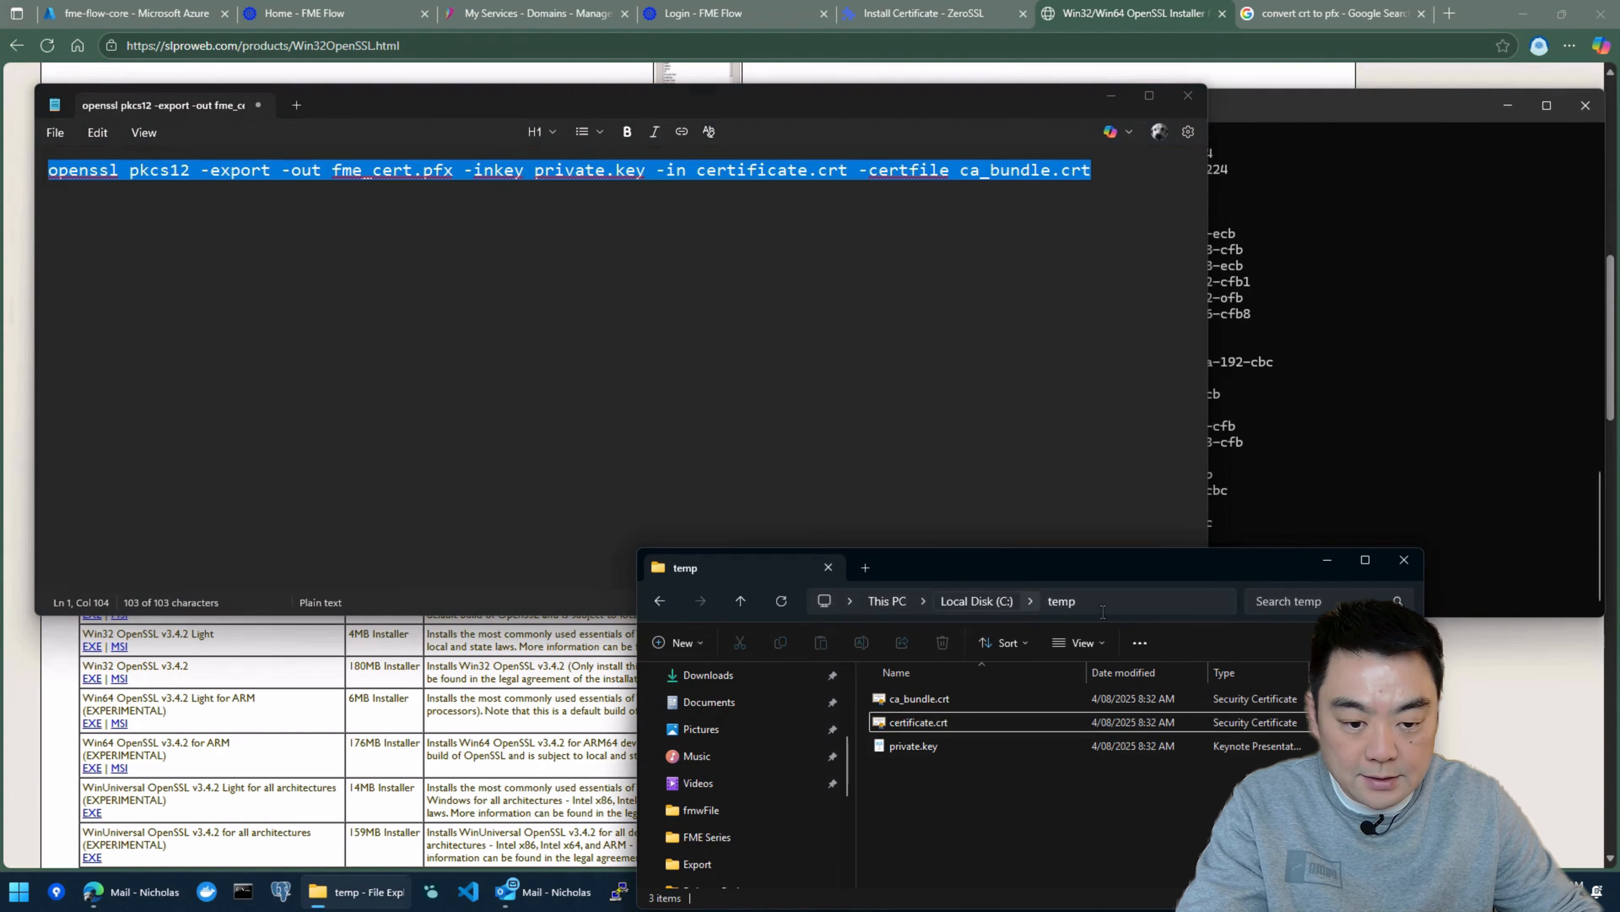
left_click(1129, 601)
key("Escape")
key("Escape")
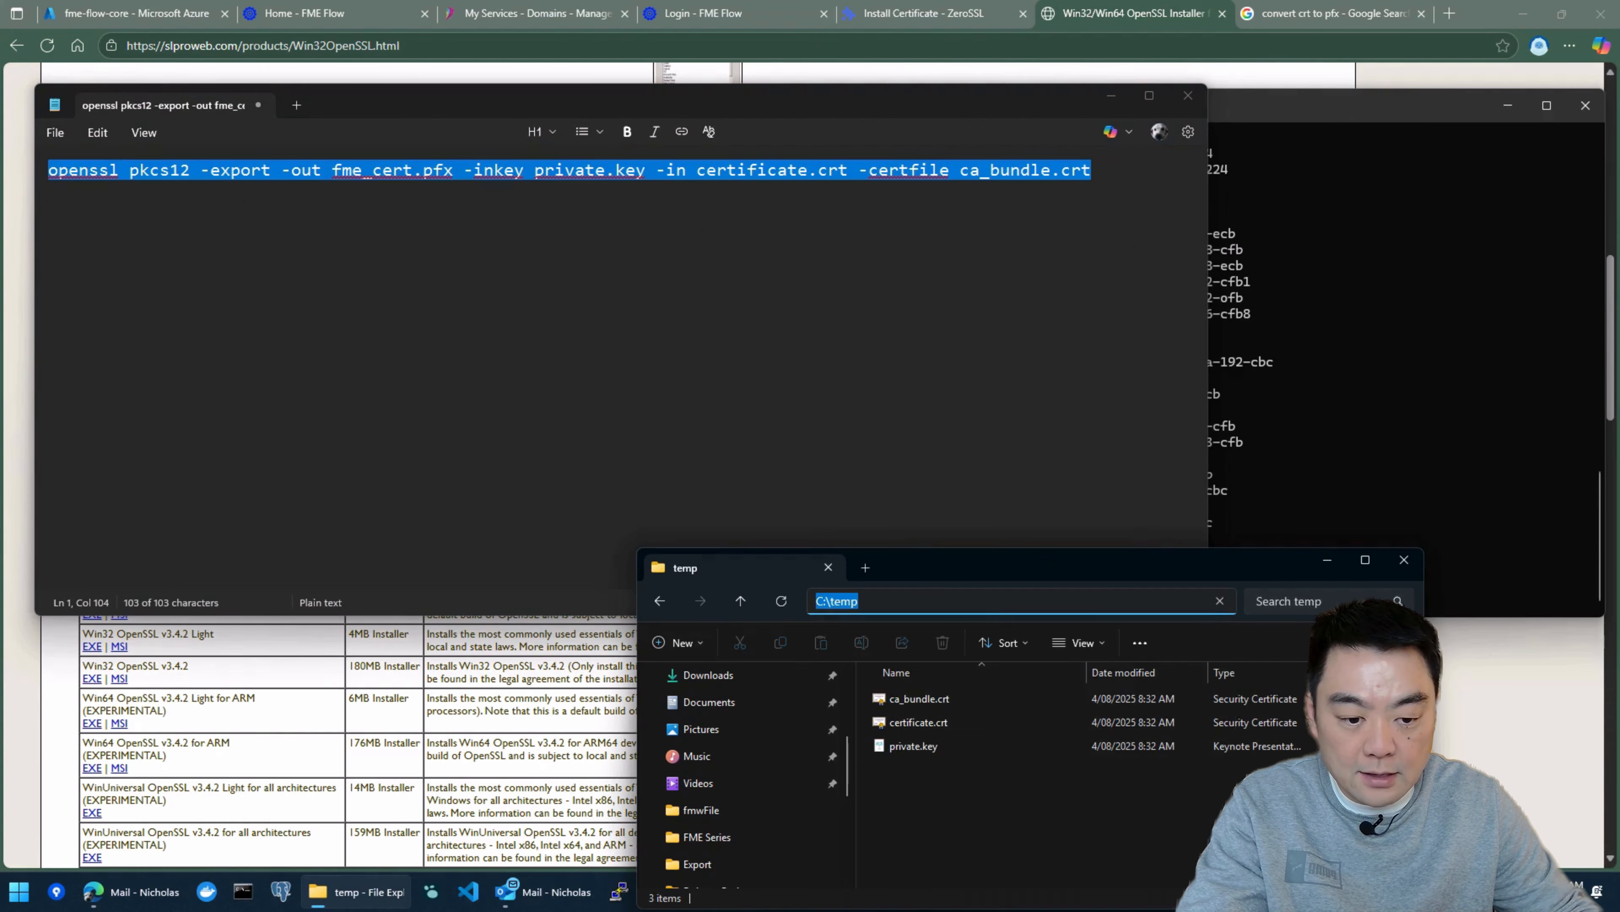
left_click(807, 171)
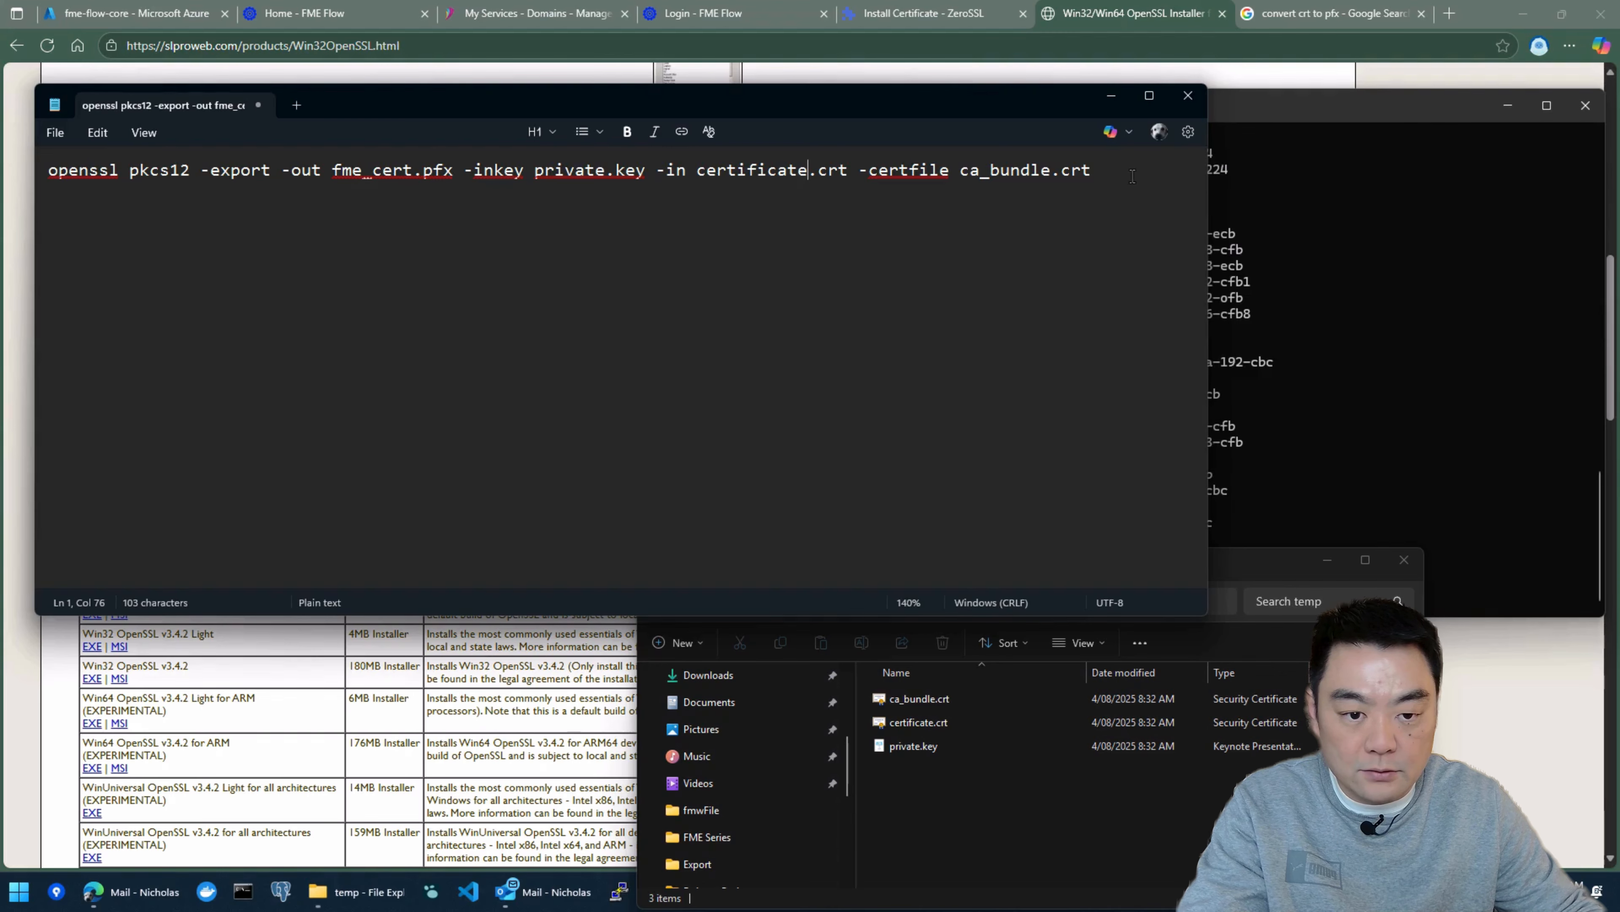
left_click_drag(1133, 176, 35, 179)
left_click(1291, 113)
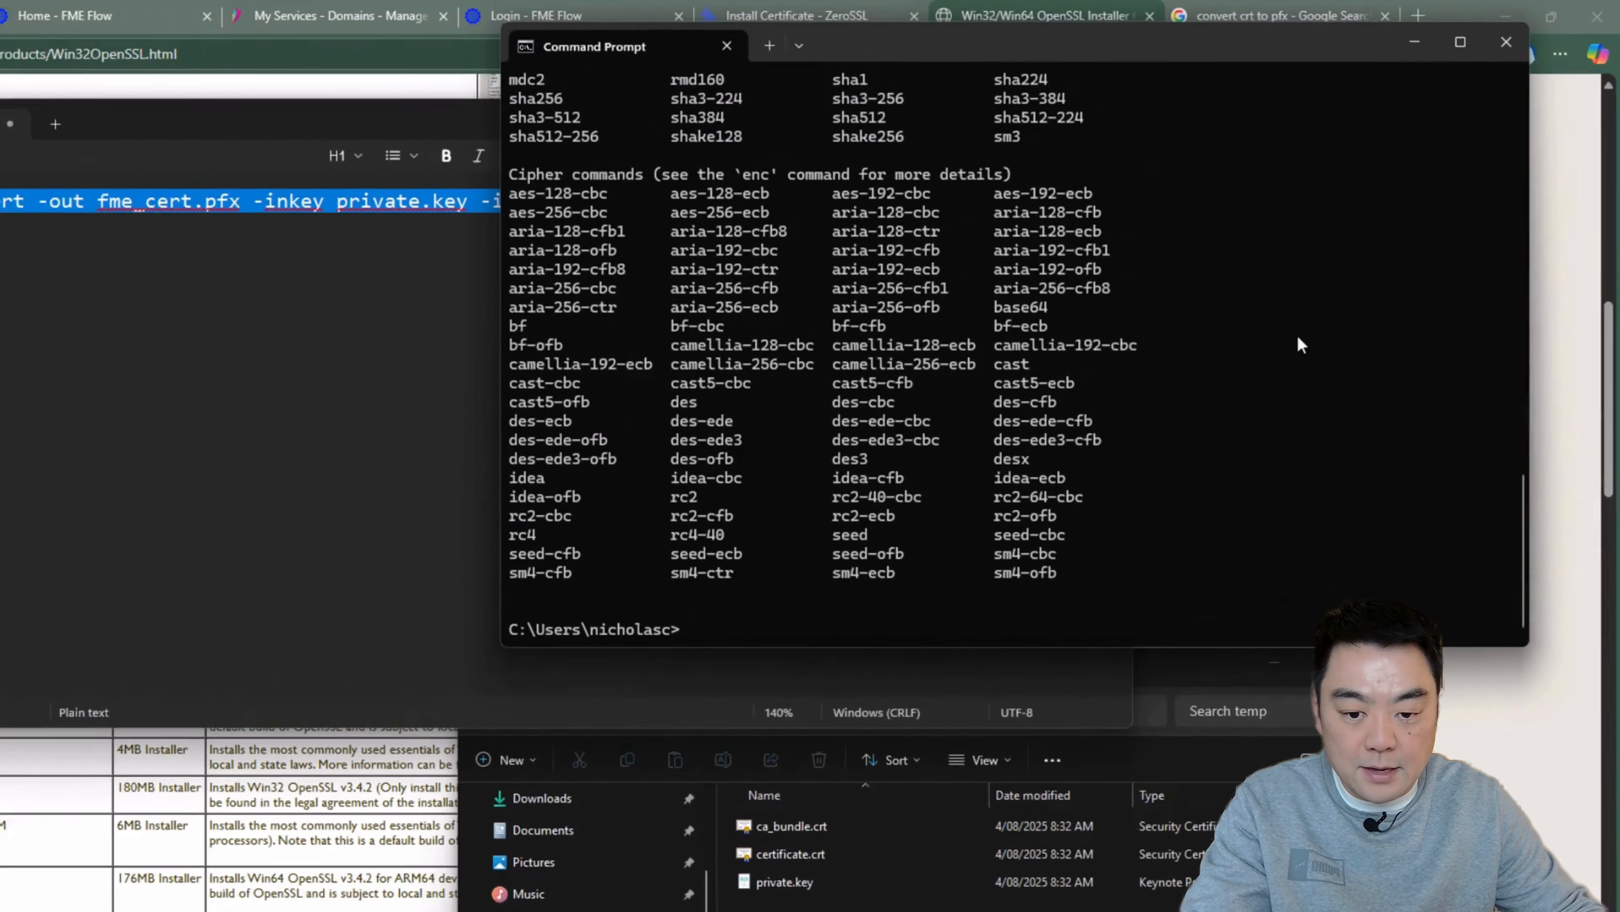
Step: Change the working directory to c:\temp and list its files
type("c")
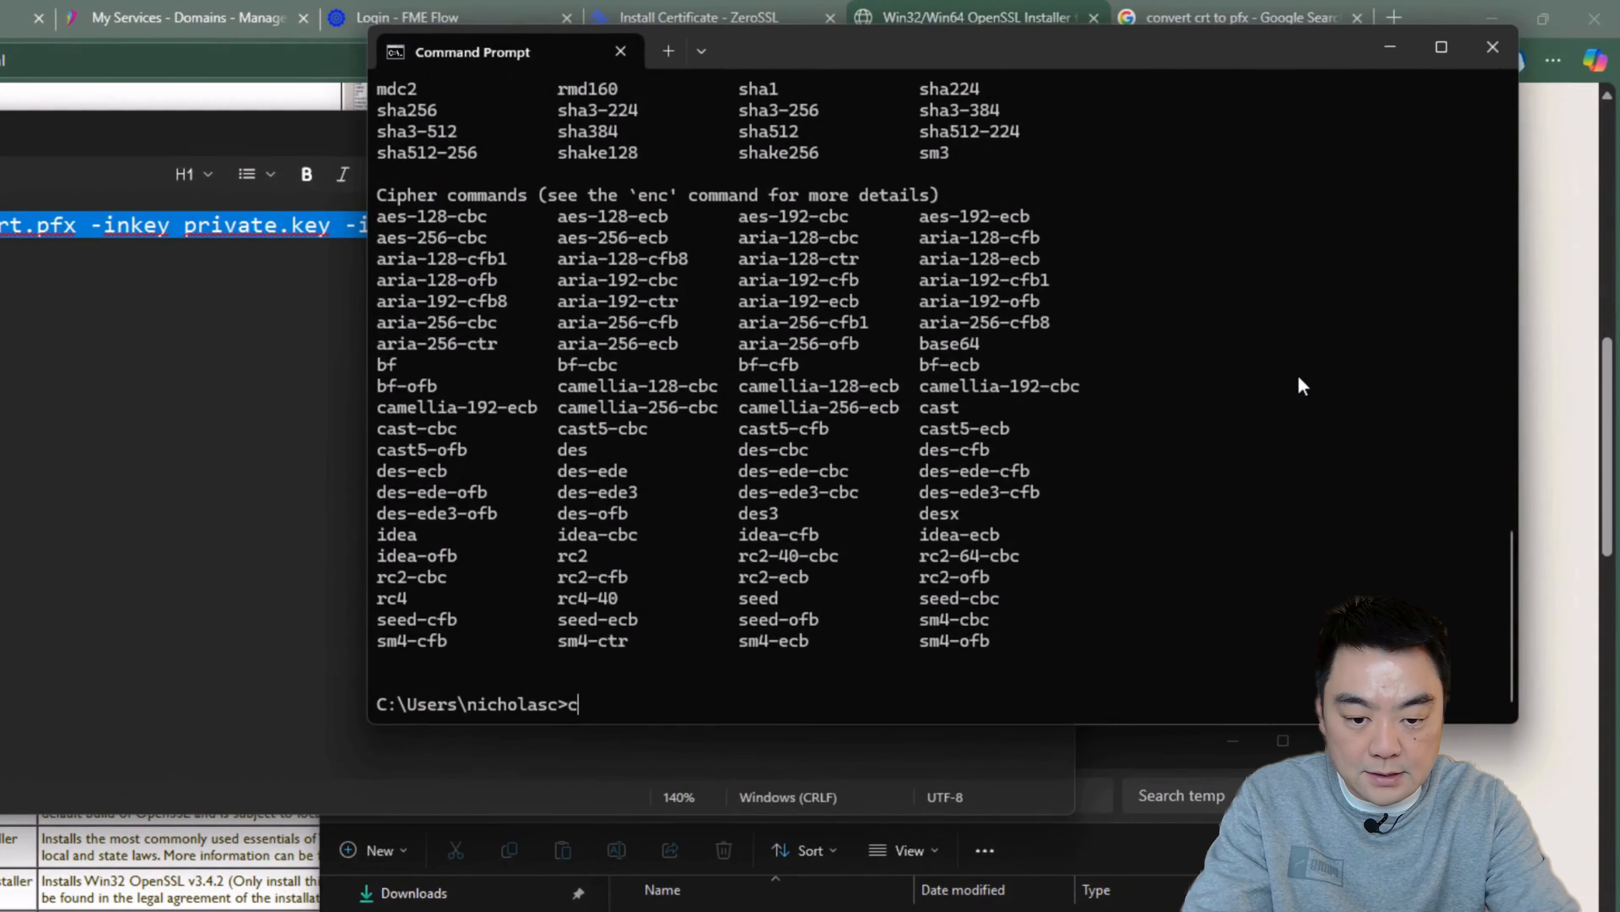
type("d c:\tem")
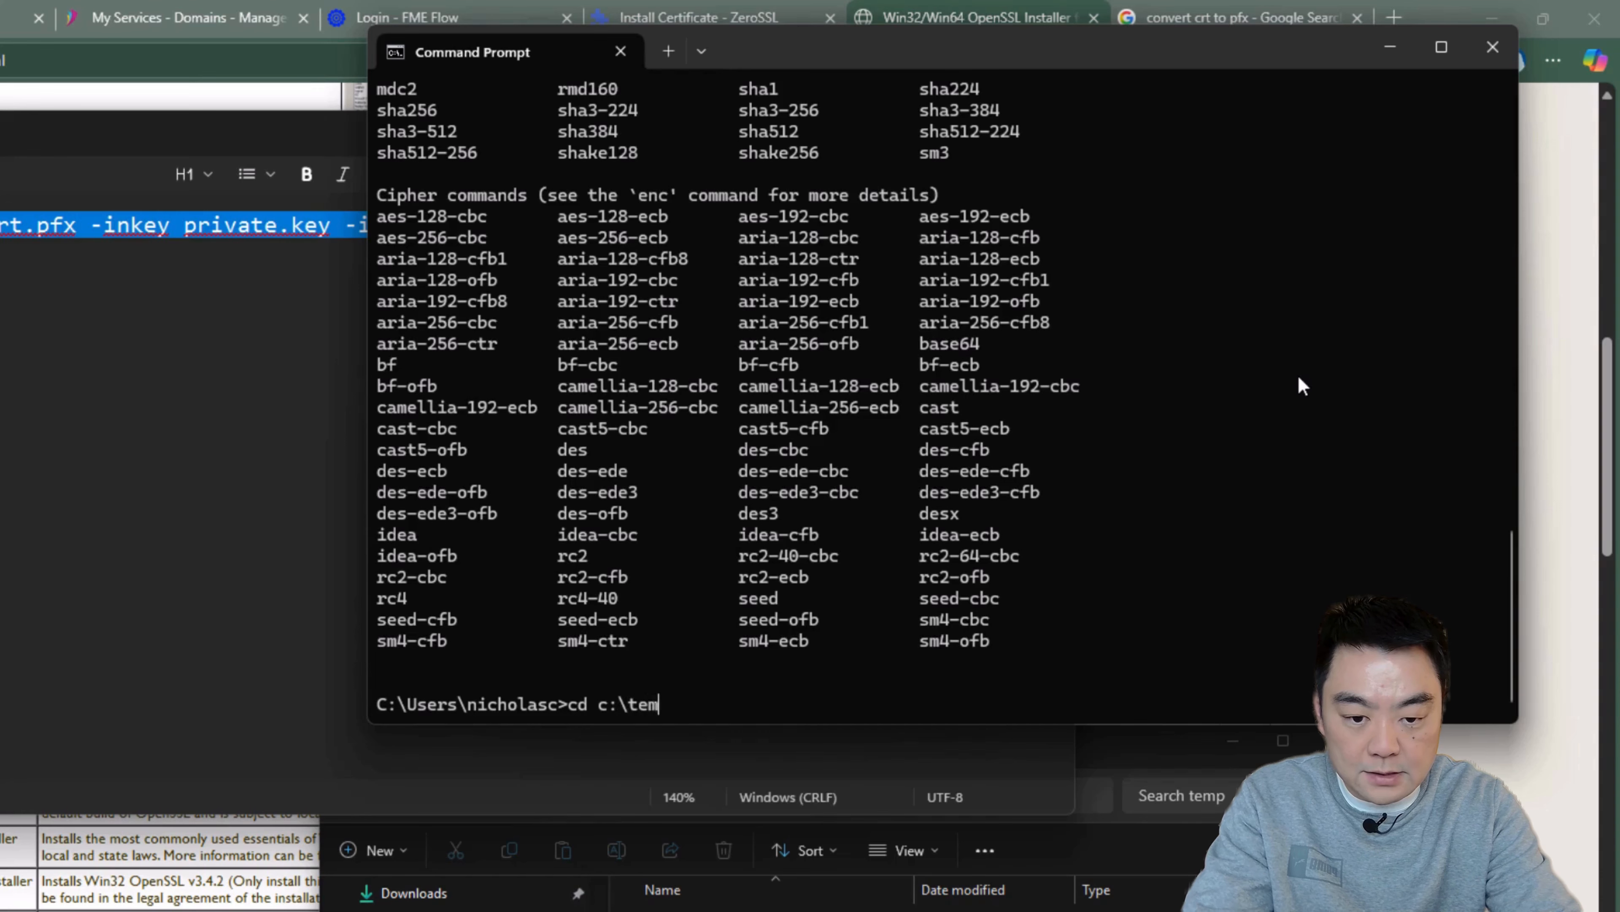
type("p")
key("Return")
type("dir")
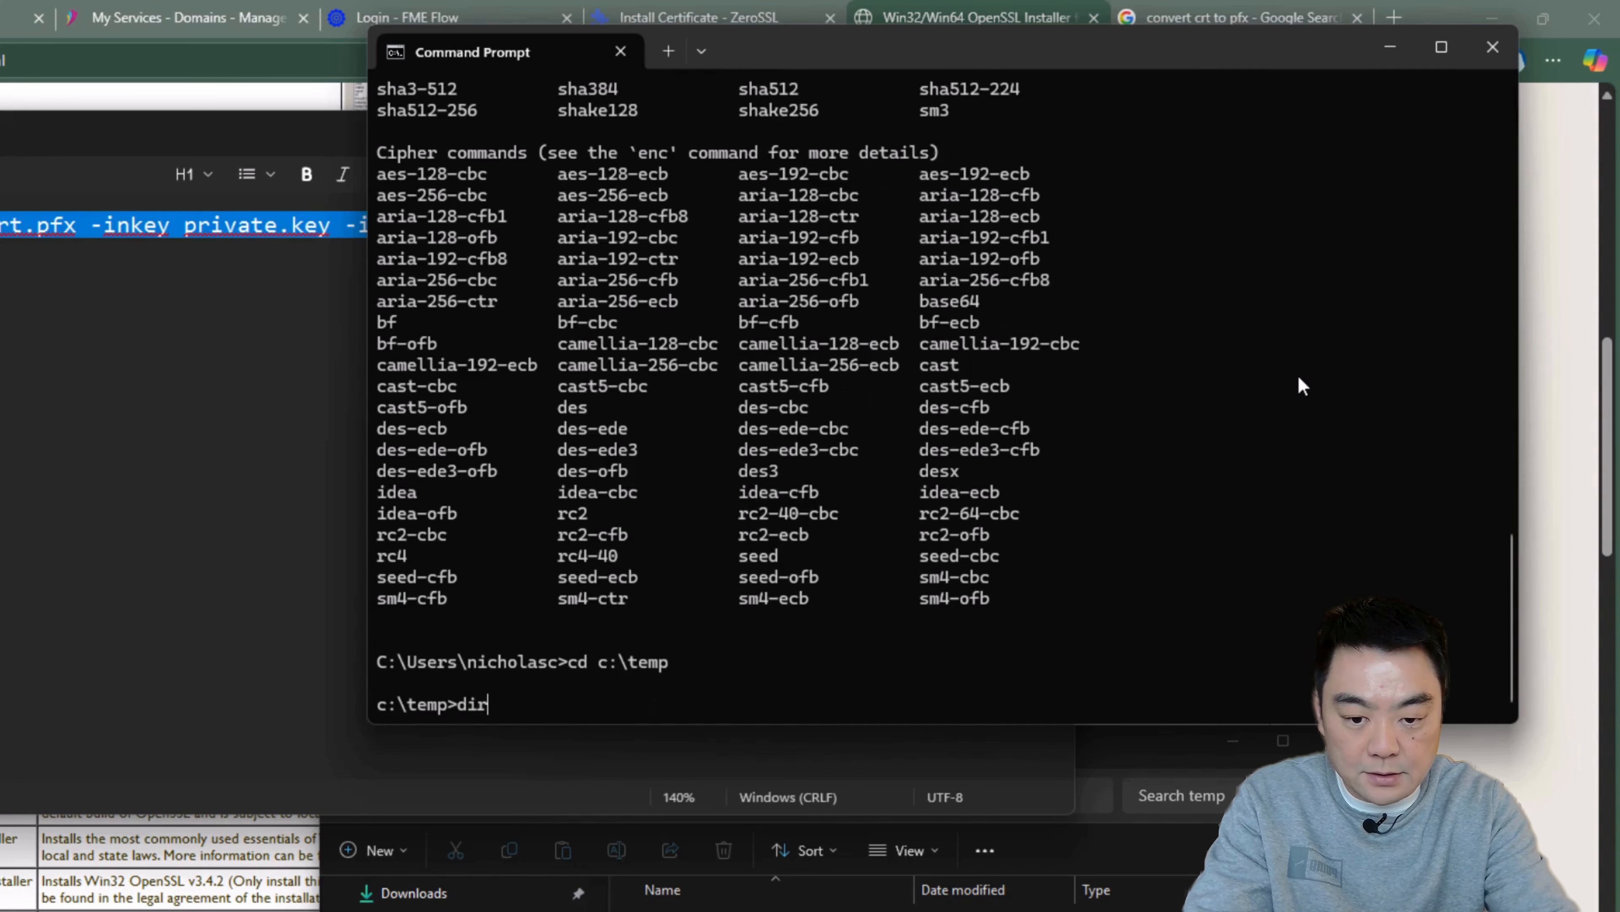
key("Return")
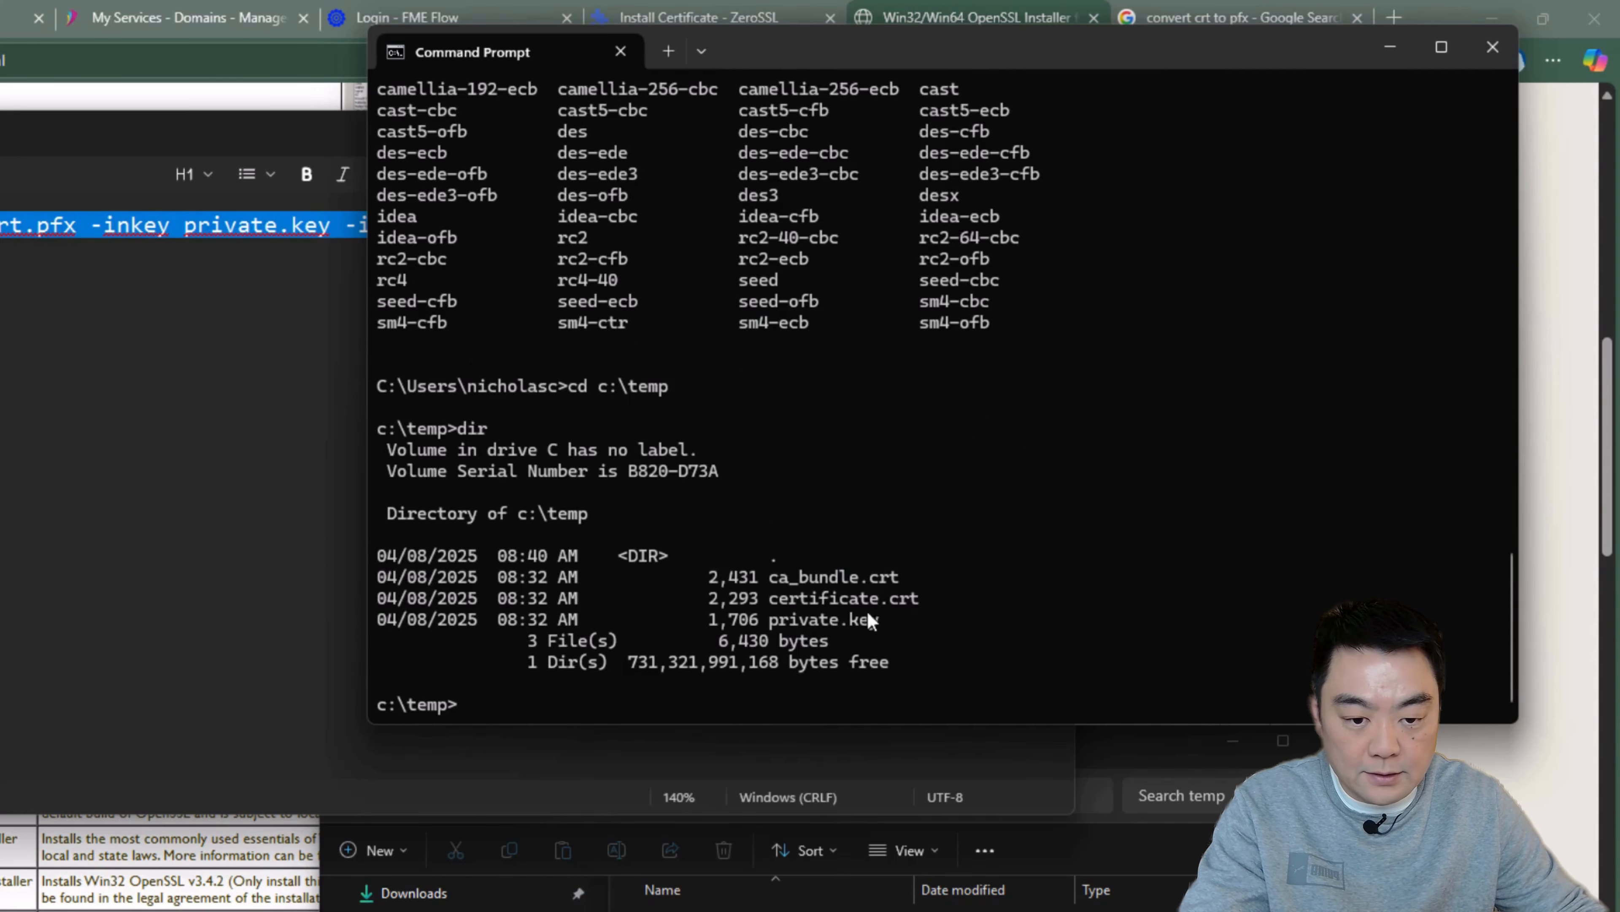
Step: Run the copied openssl pkcs12 export command for fme_cert.pfx, then enter and verify the export password
type("openssl pkcs12 -export -out fme_cert.pfx -inkey private.key -in certificate.crt -certfile ca_bundle.crt")
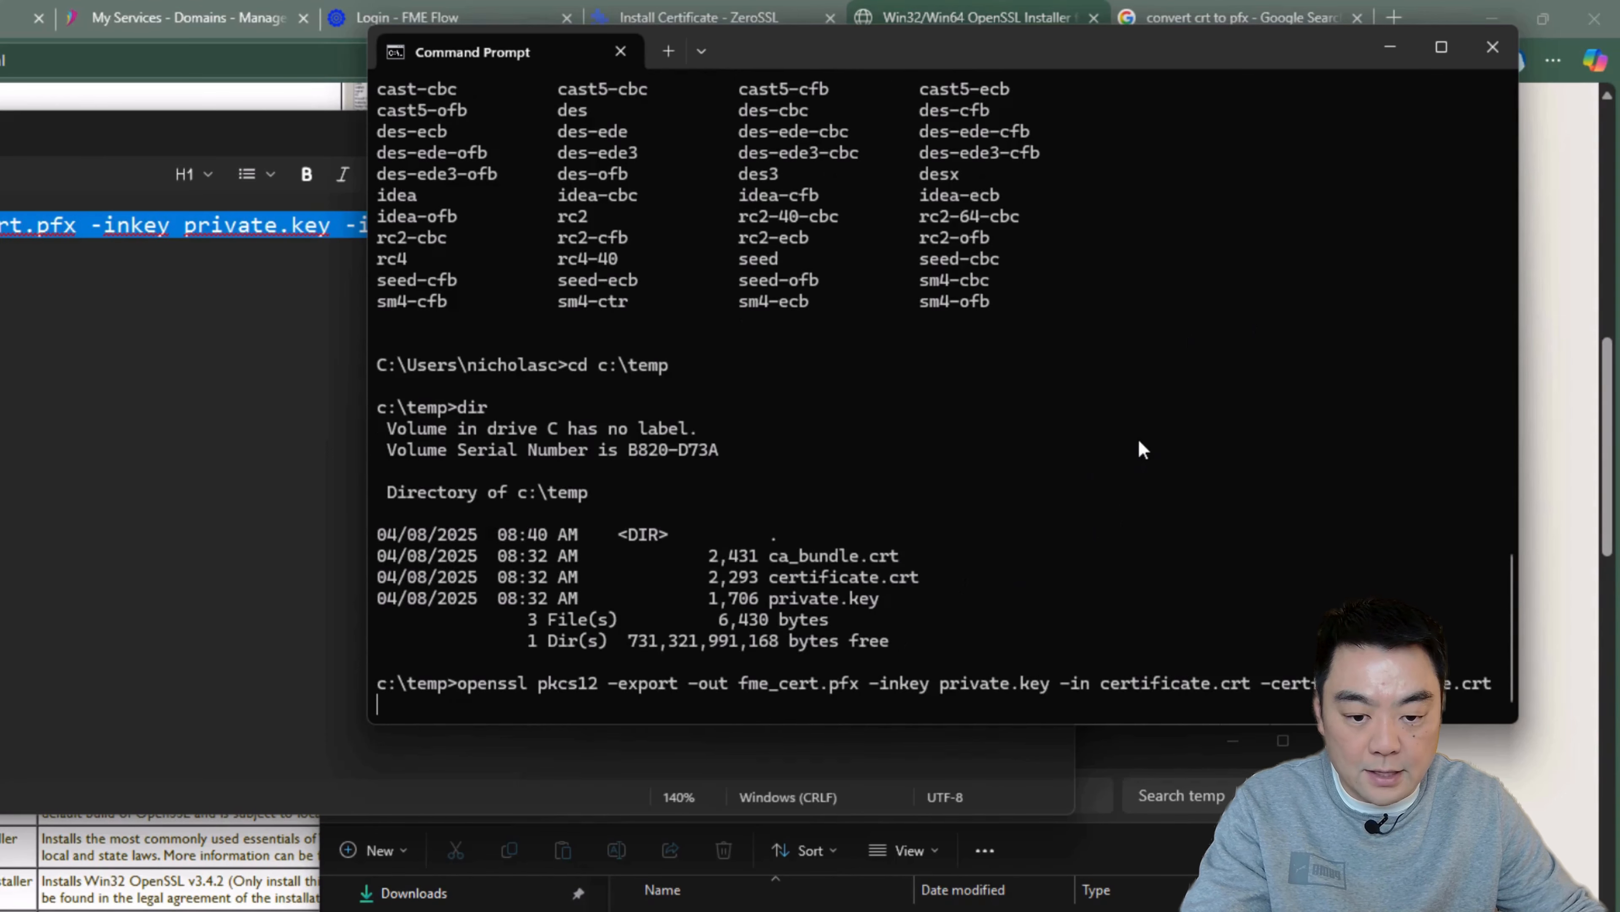
key("Return")
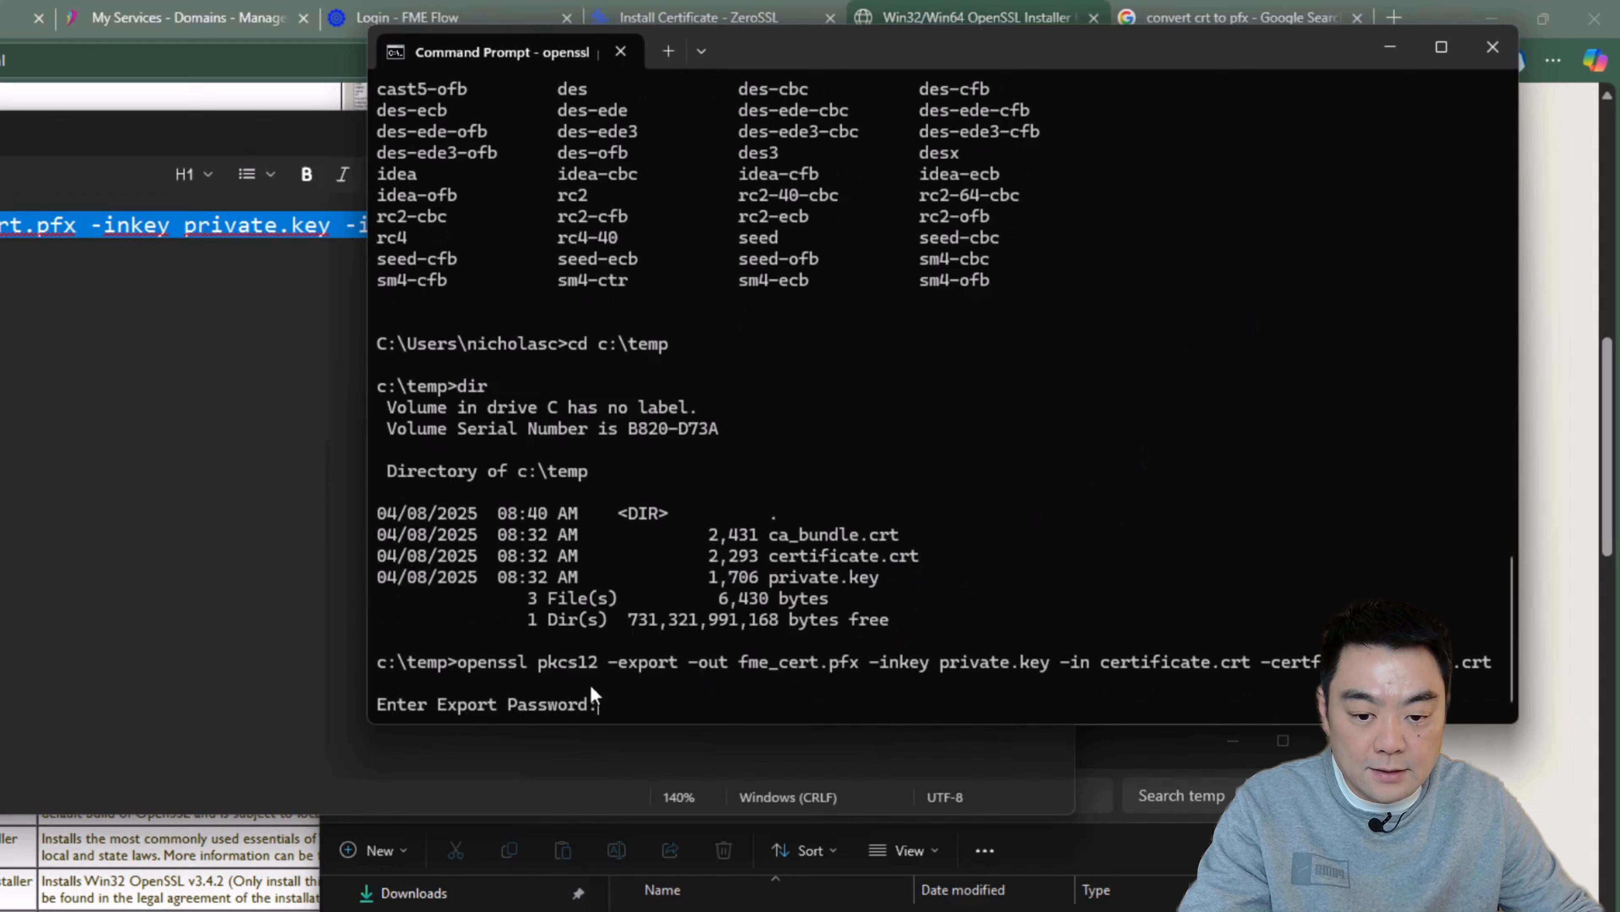
left_click_drag(832, 60, 902, 46)
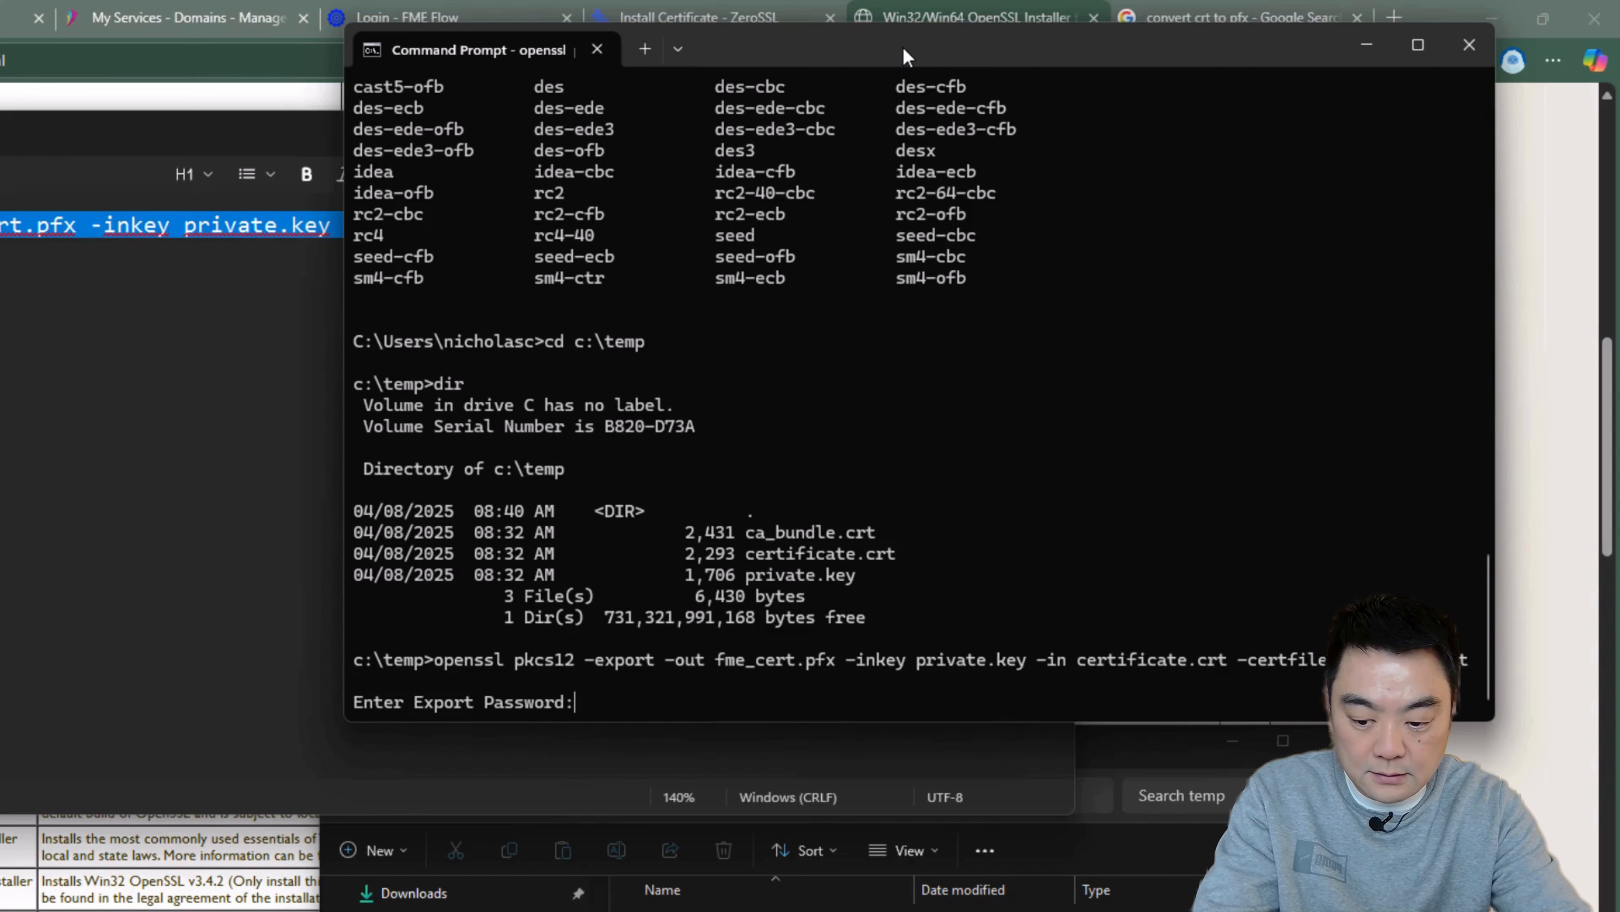
key("Return")
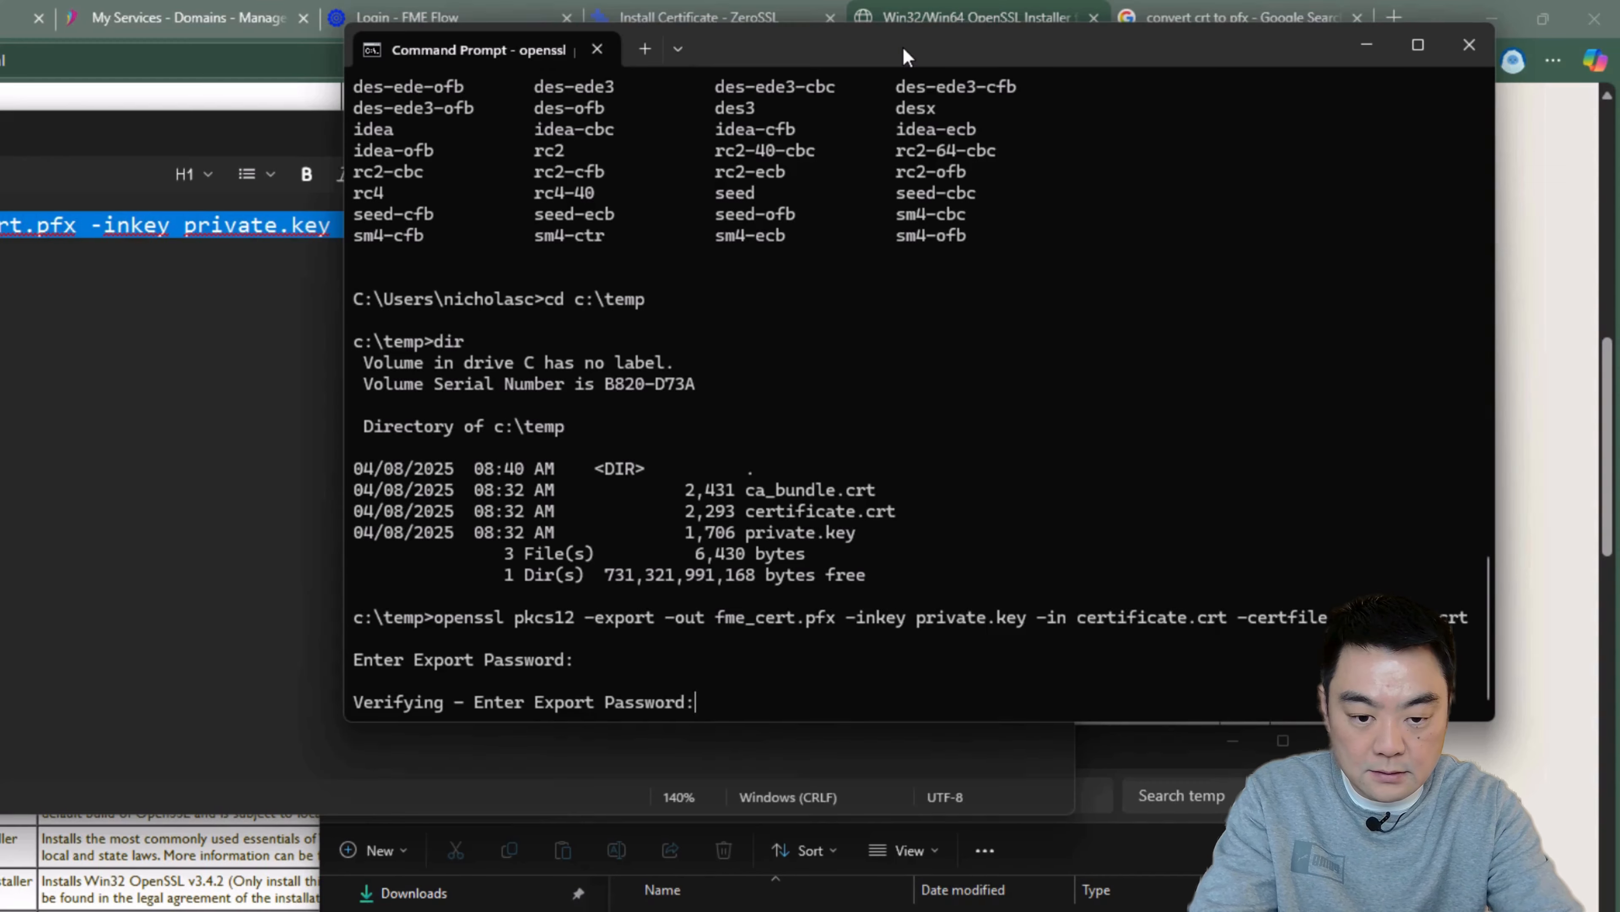
key("Return")
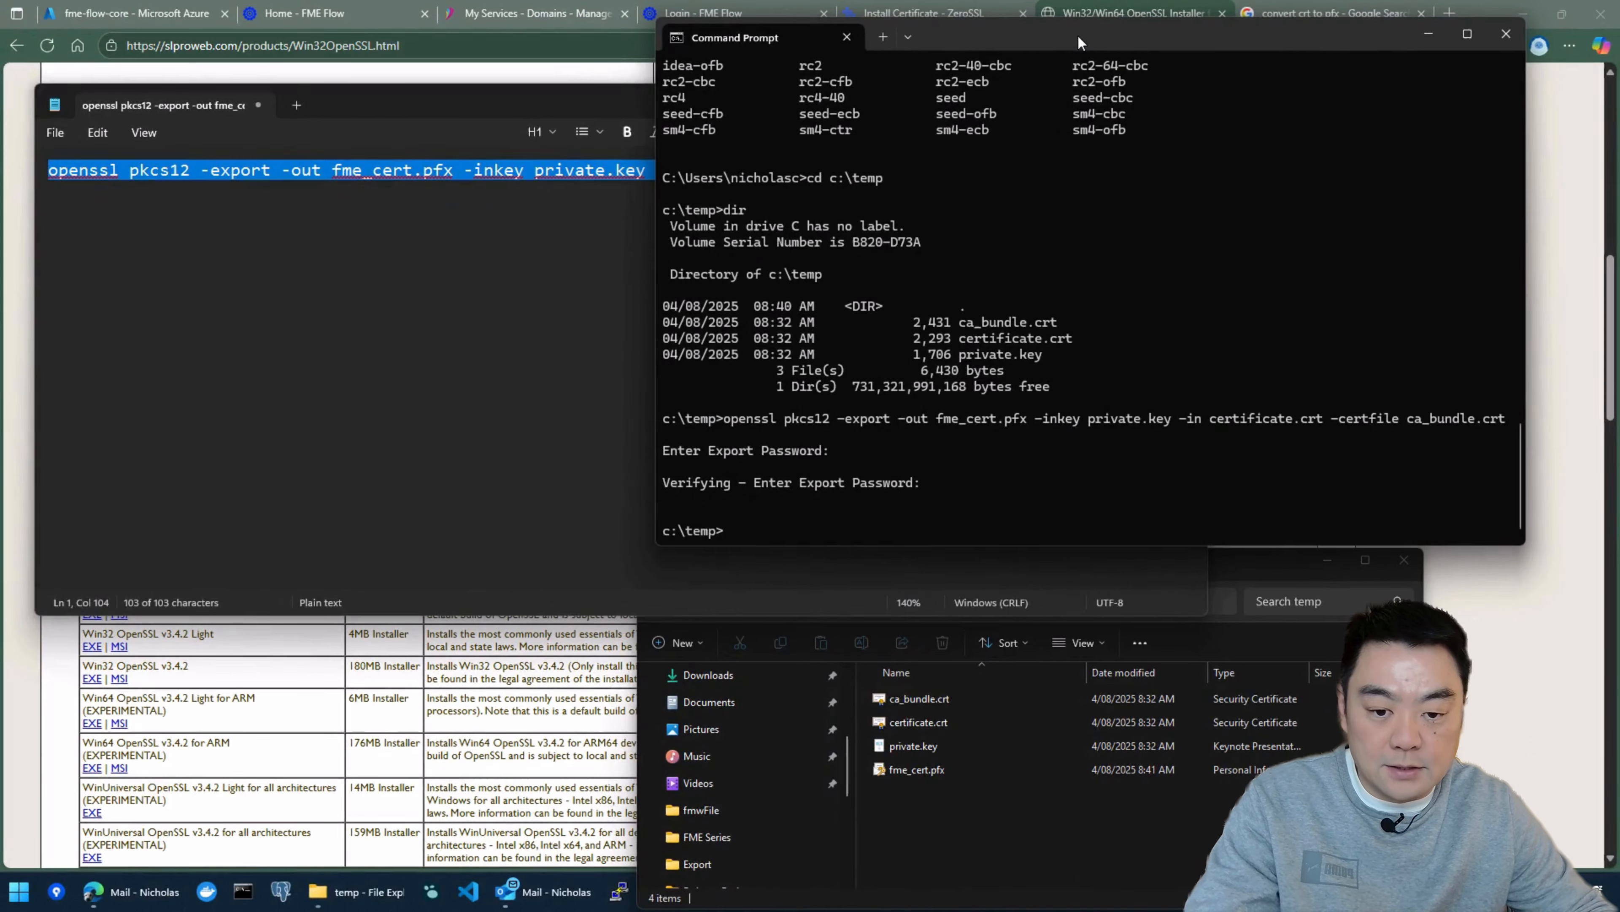
Step: Bring the C:\temp folder window into clear view and copy the generated fme_cert.pfx file
left_click(998, 817)
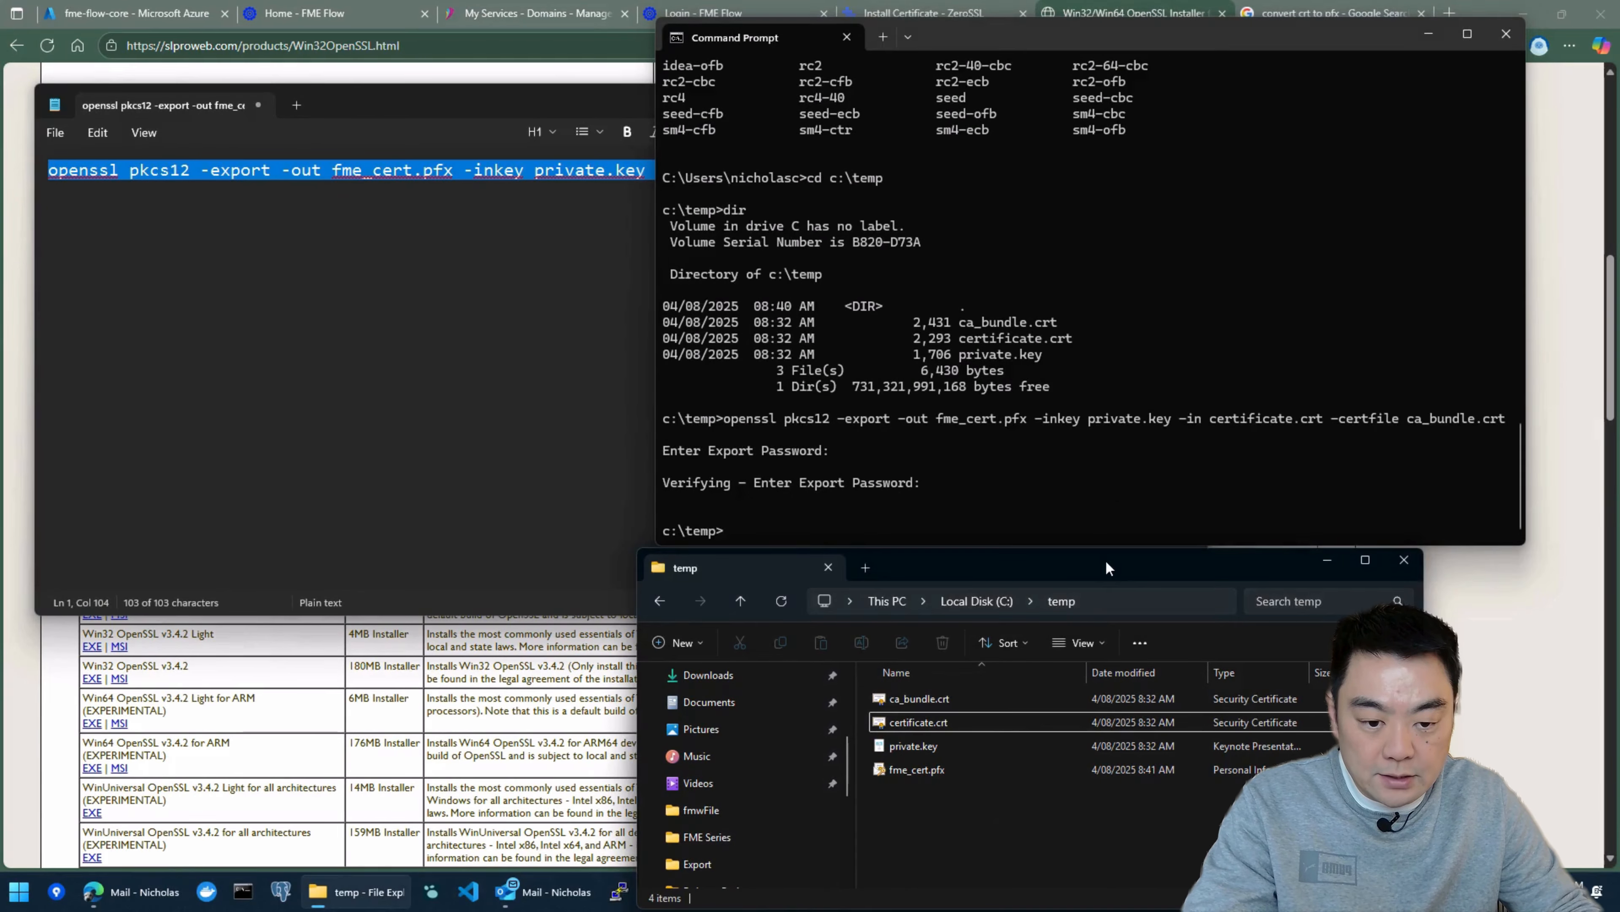
left_click_drag(957, 567, 682, 95)
left_click(641, 299)
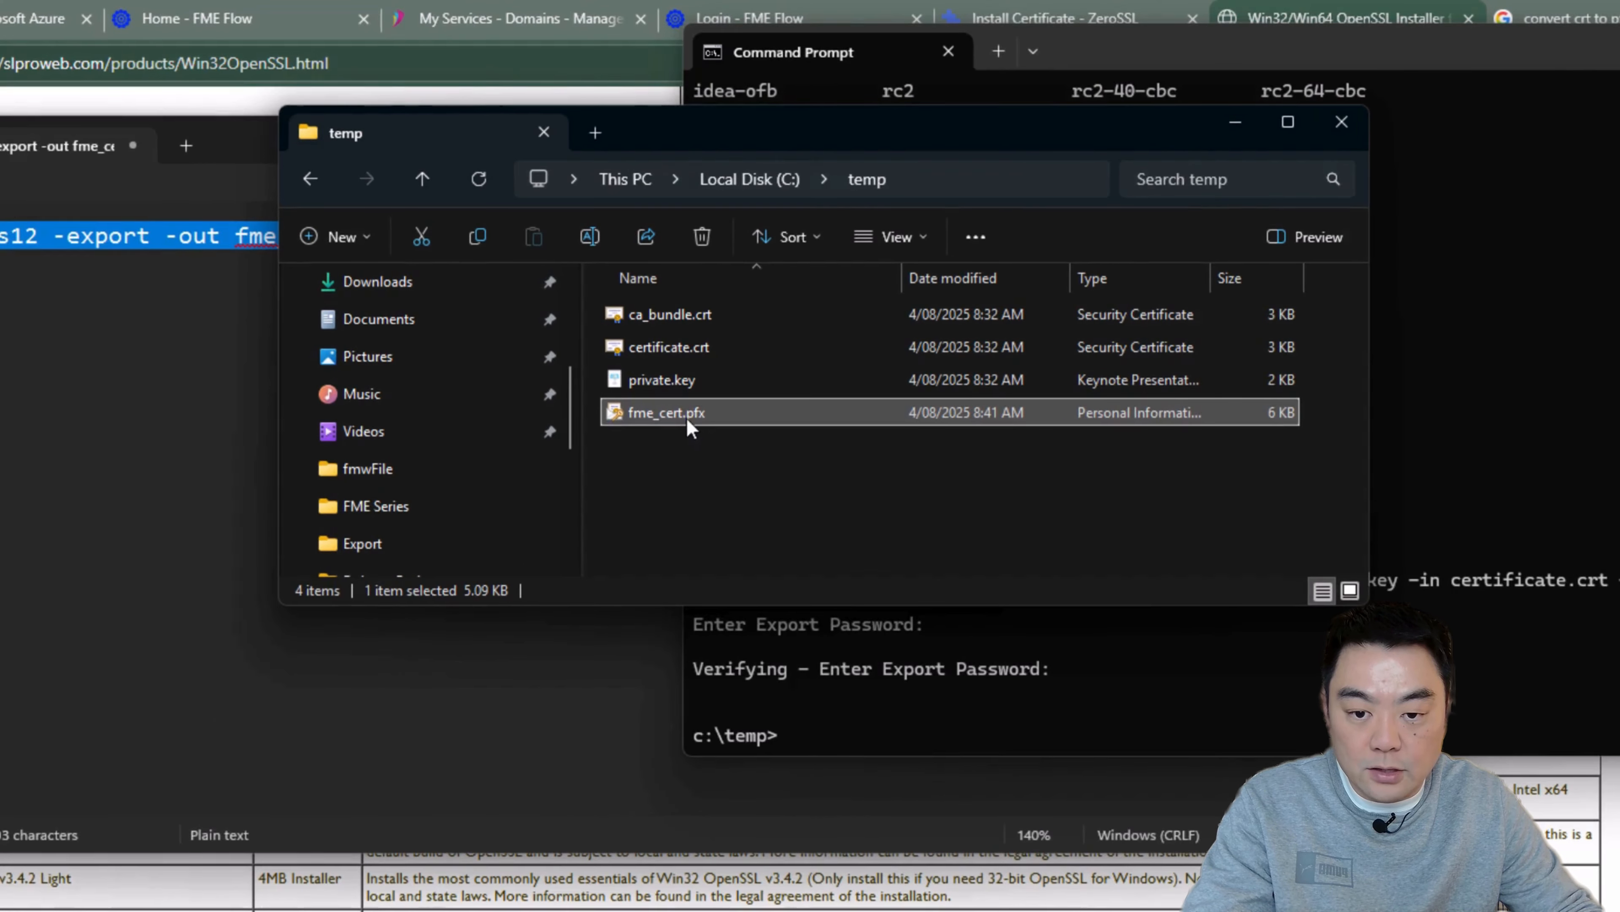
right_click(687, 419)
left_click(796, 460)
left_click(899, 485)
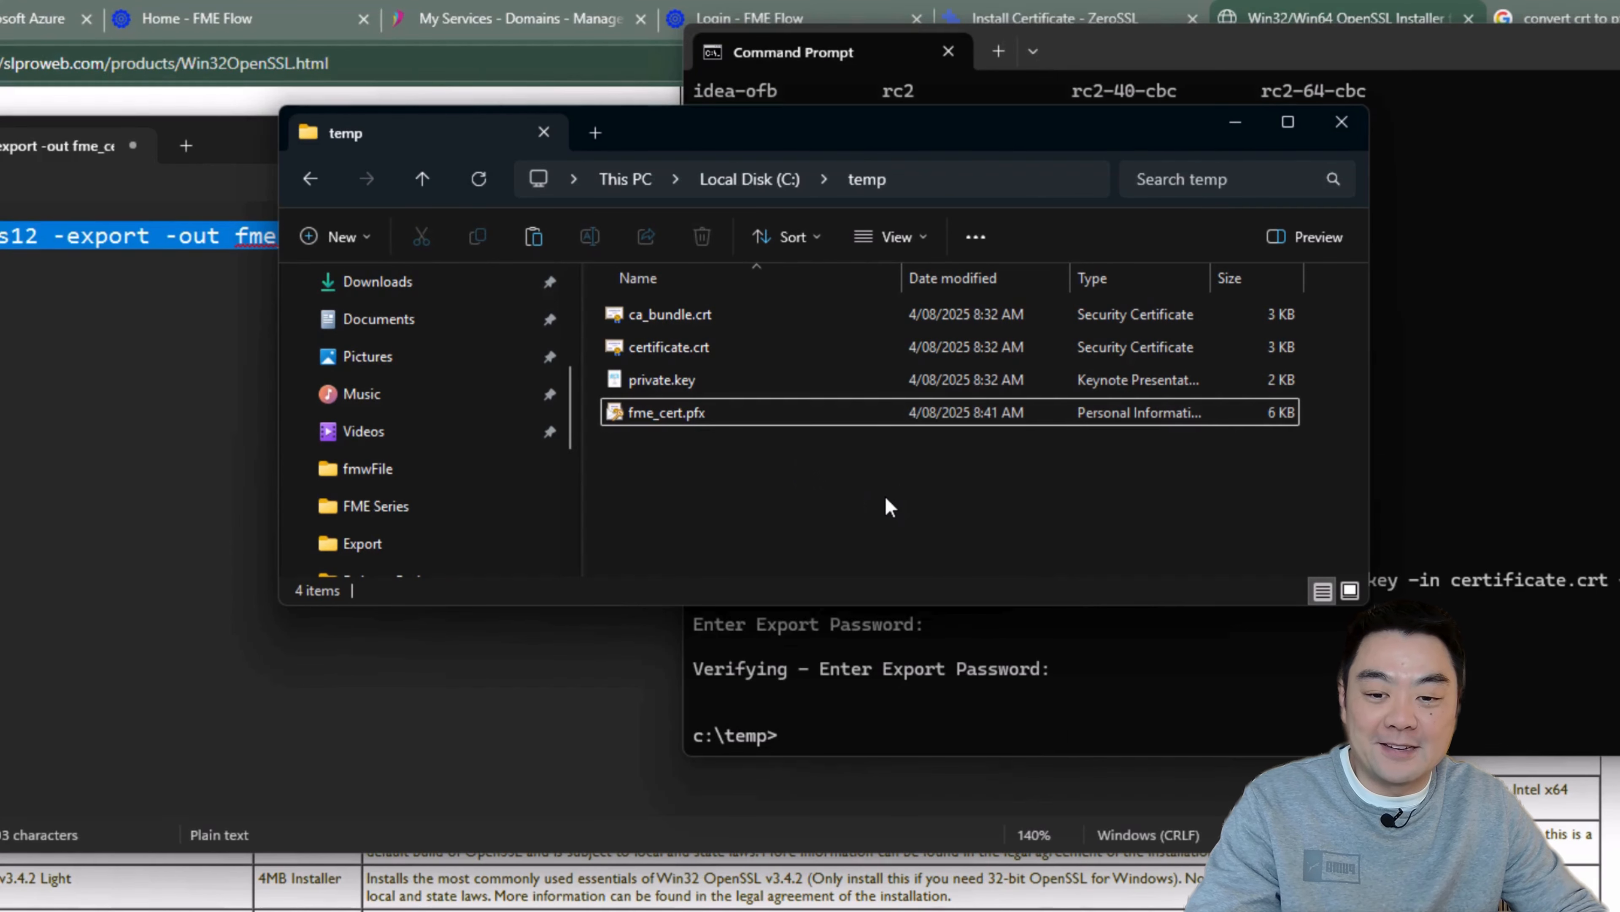
left_click_drag(947, 131, 903, 187)
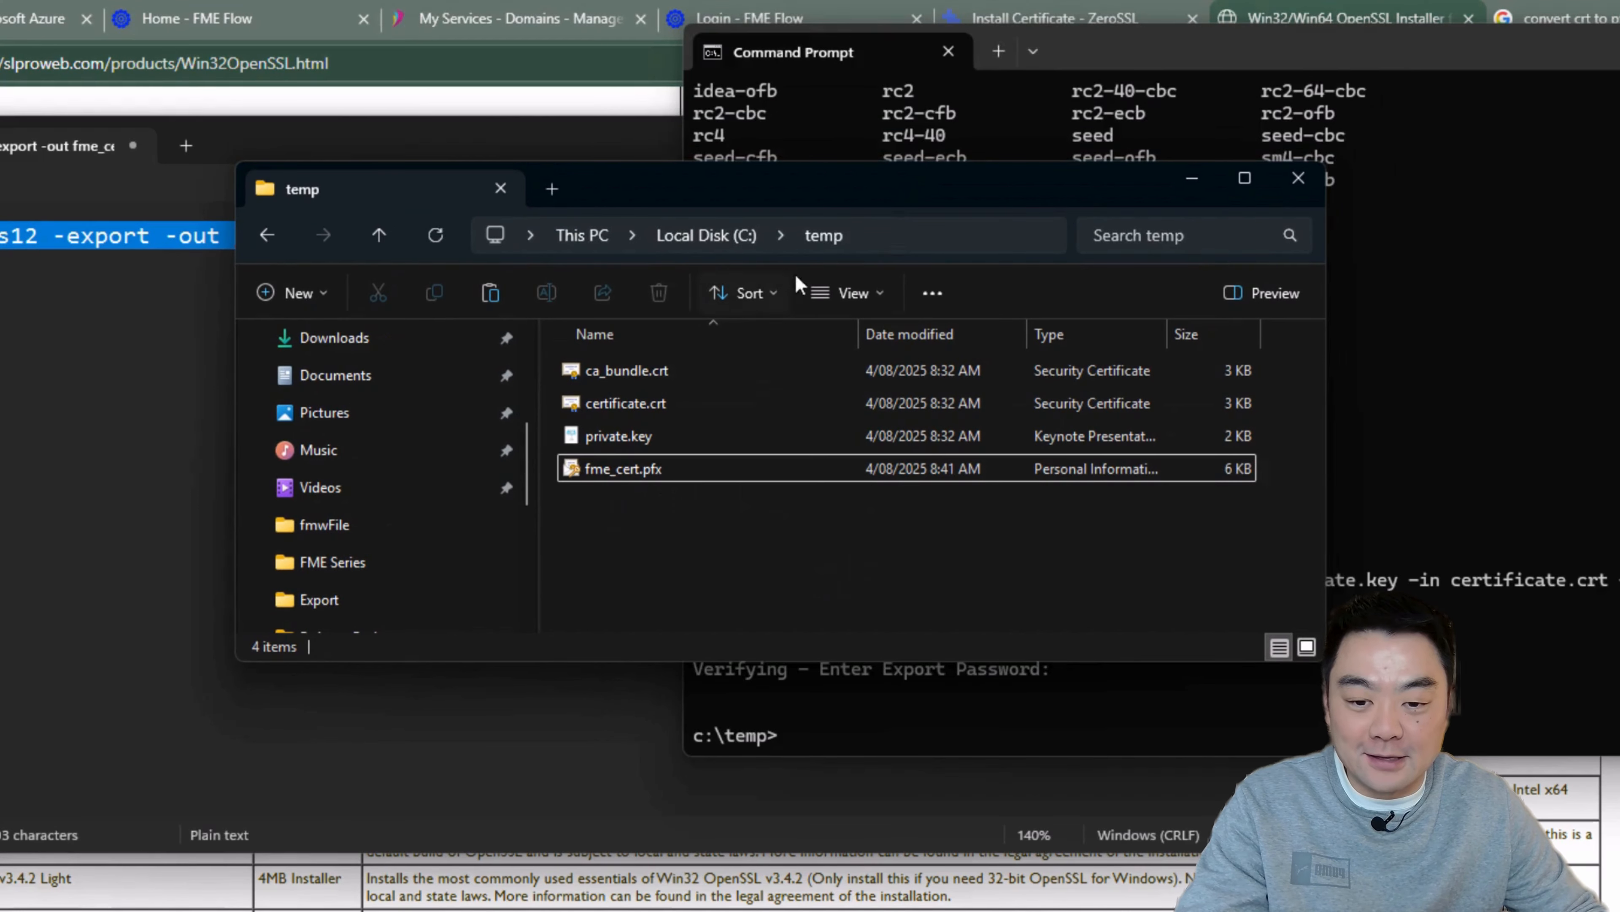
right_click(613, 465)
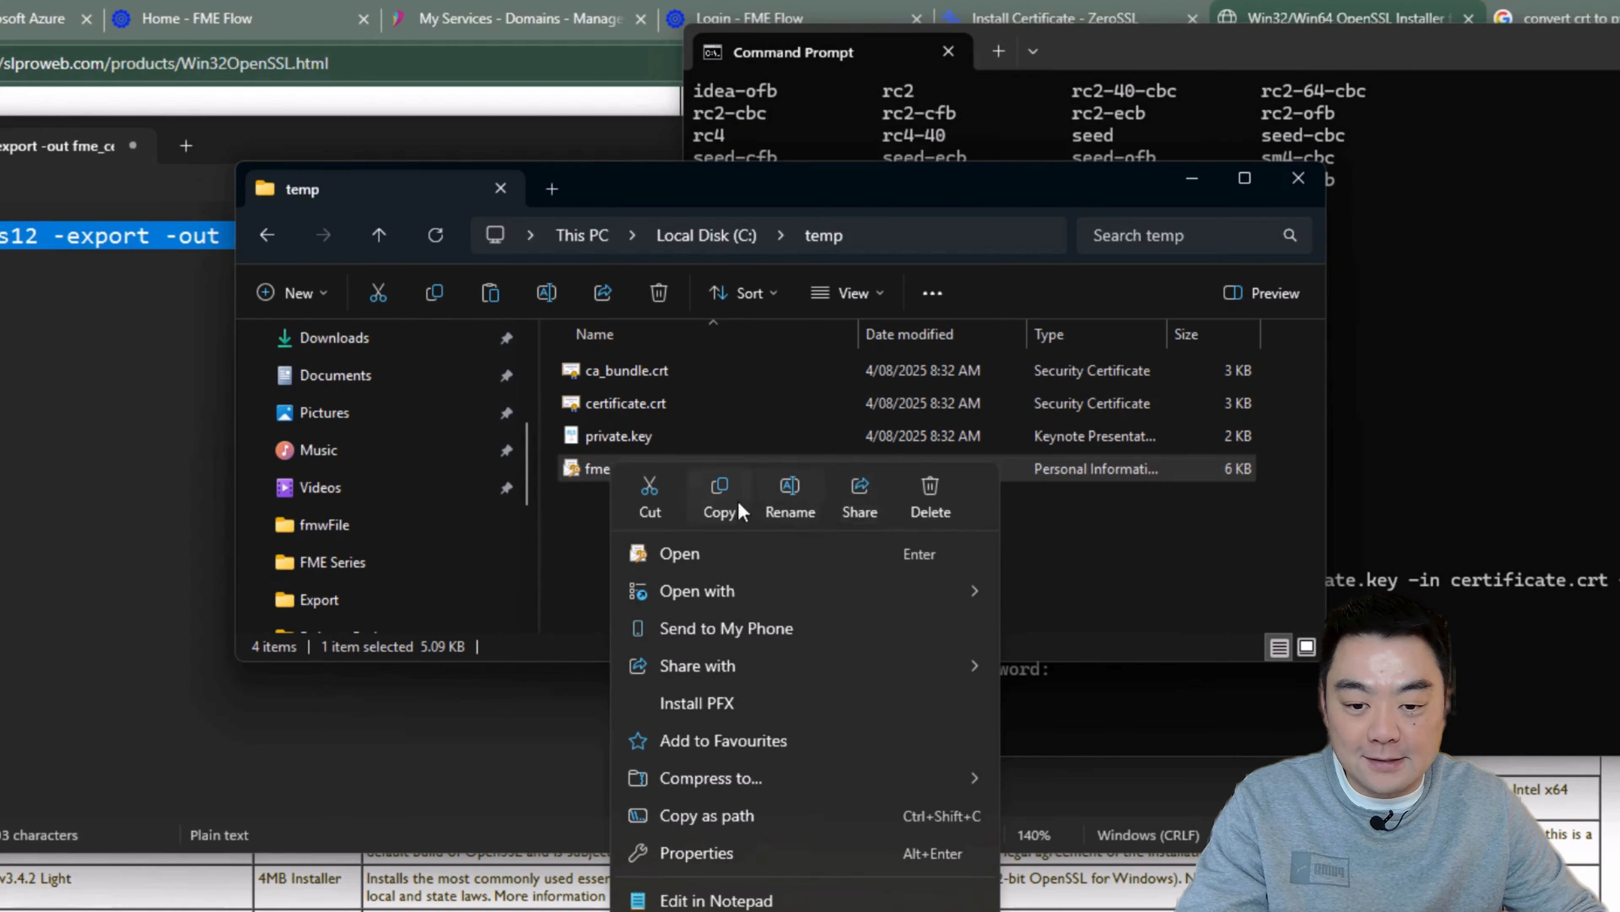
left_click(715, 508)
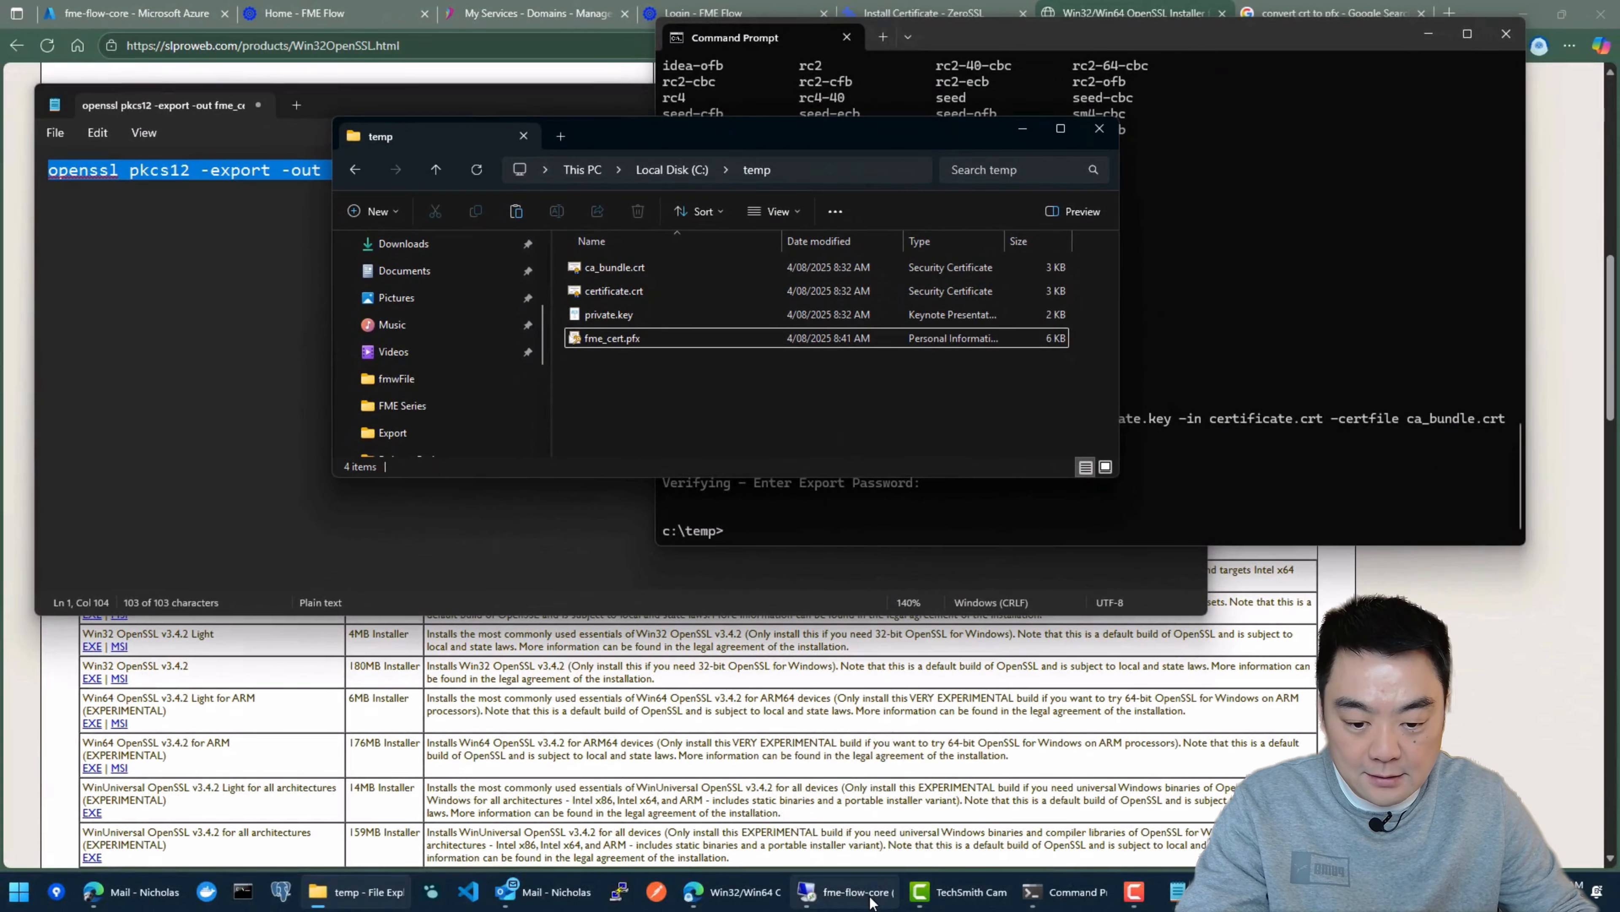
Step: Check the fme-flow-core virtual machine in the Azure portal, then paste the PFX file onto the desktop of its remote session
mouse_move(868, 897)
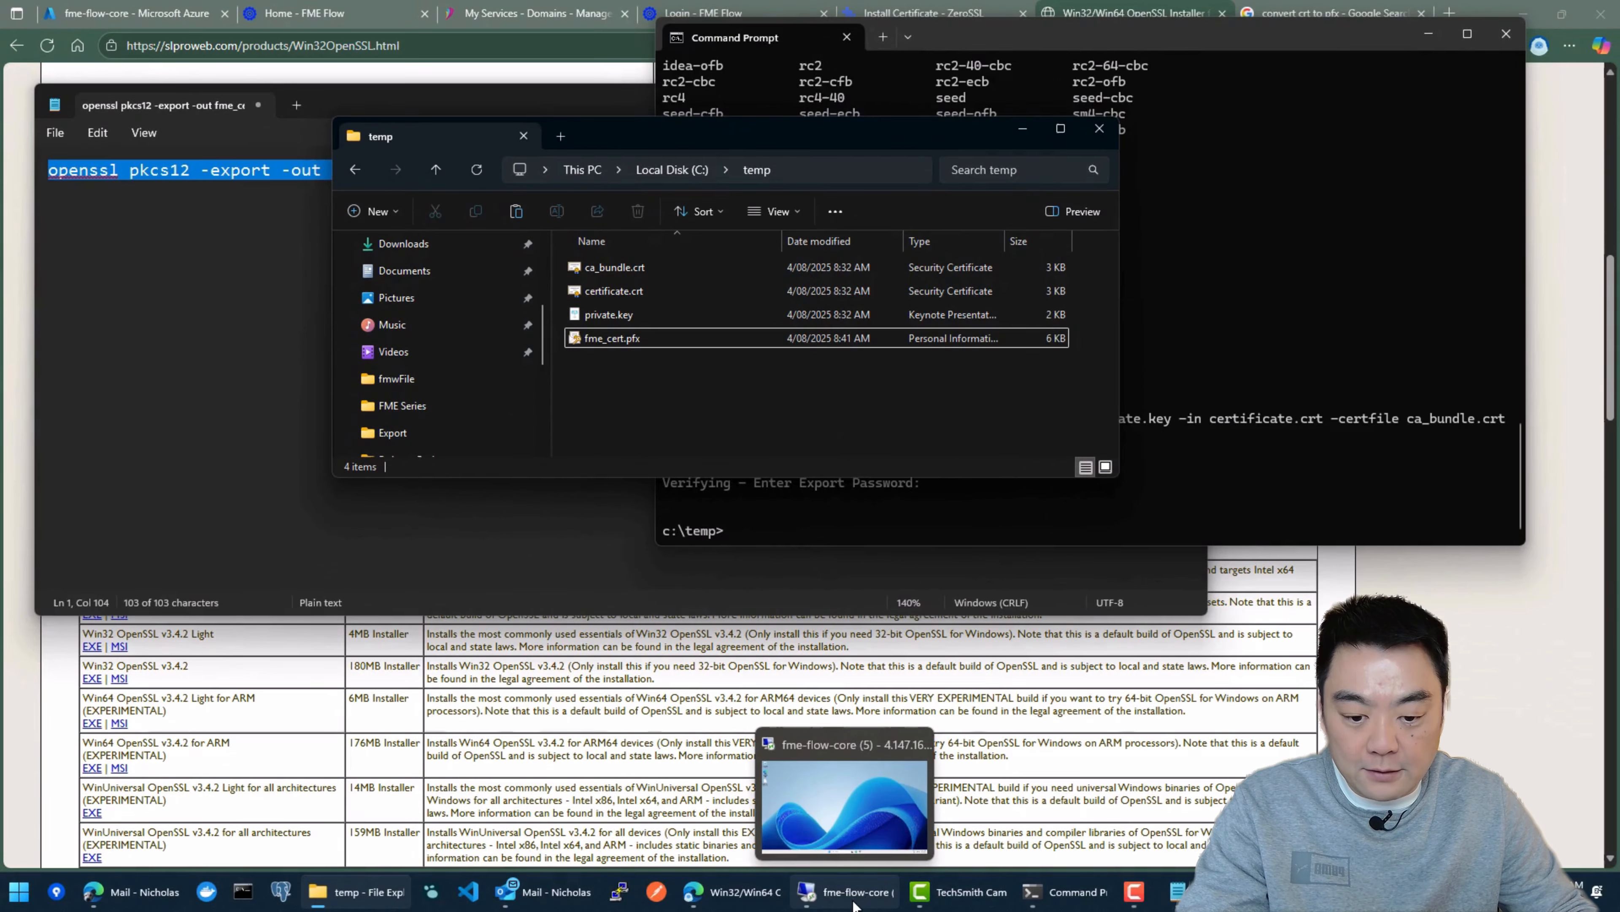
left_click(863, 896)
left_click(131, 13)
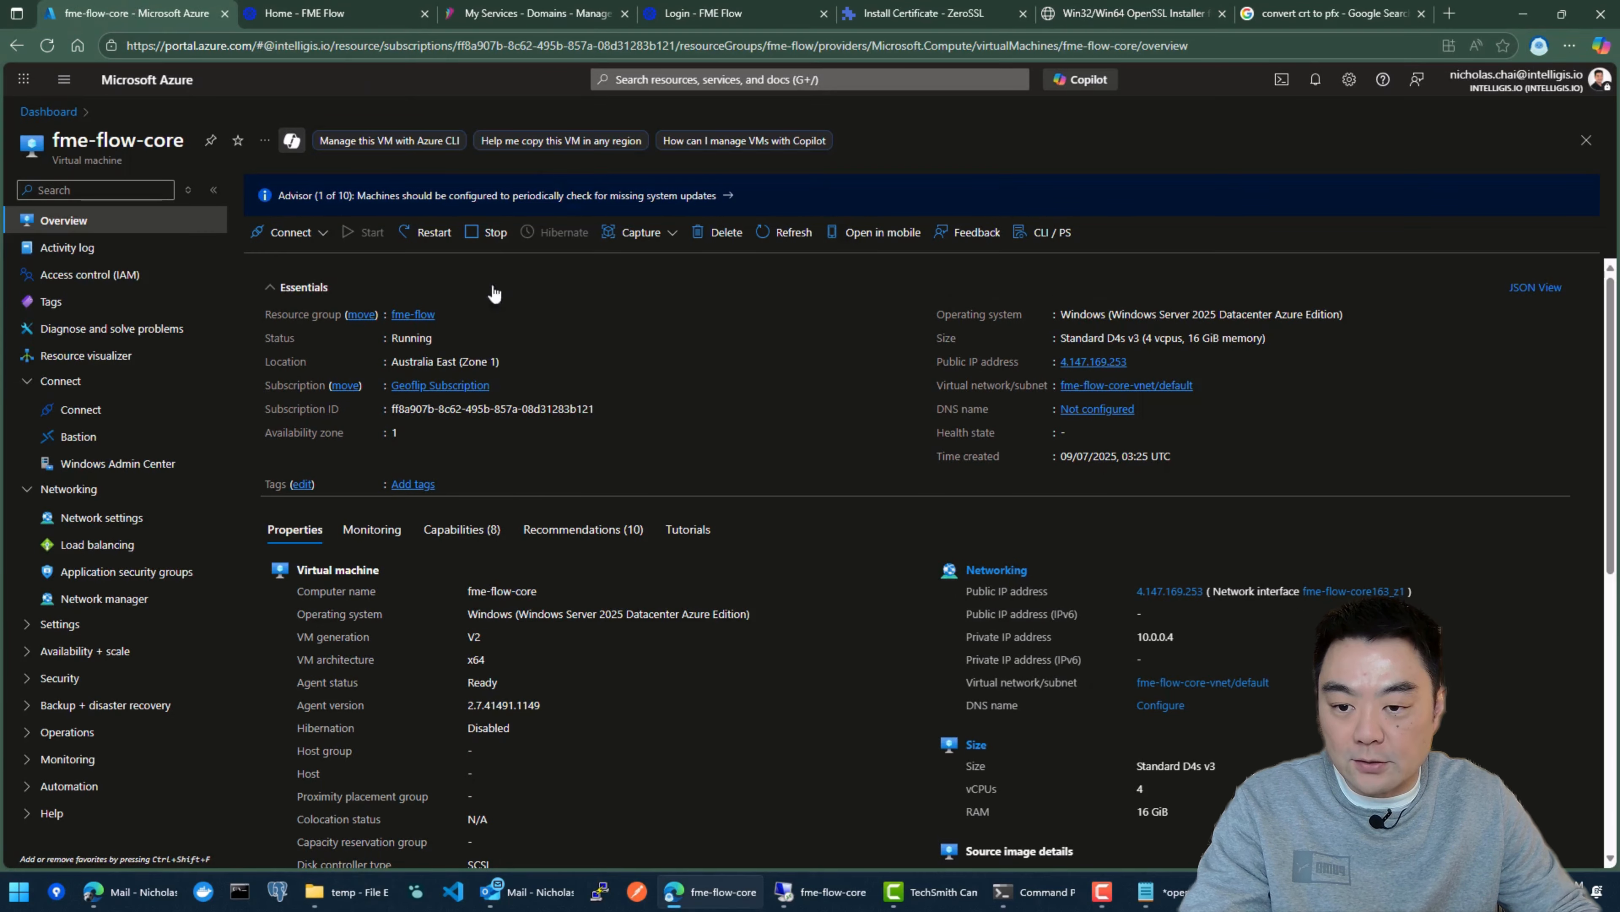
left_click(318, 241)
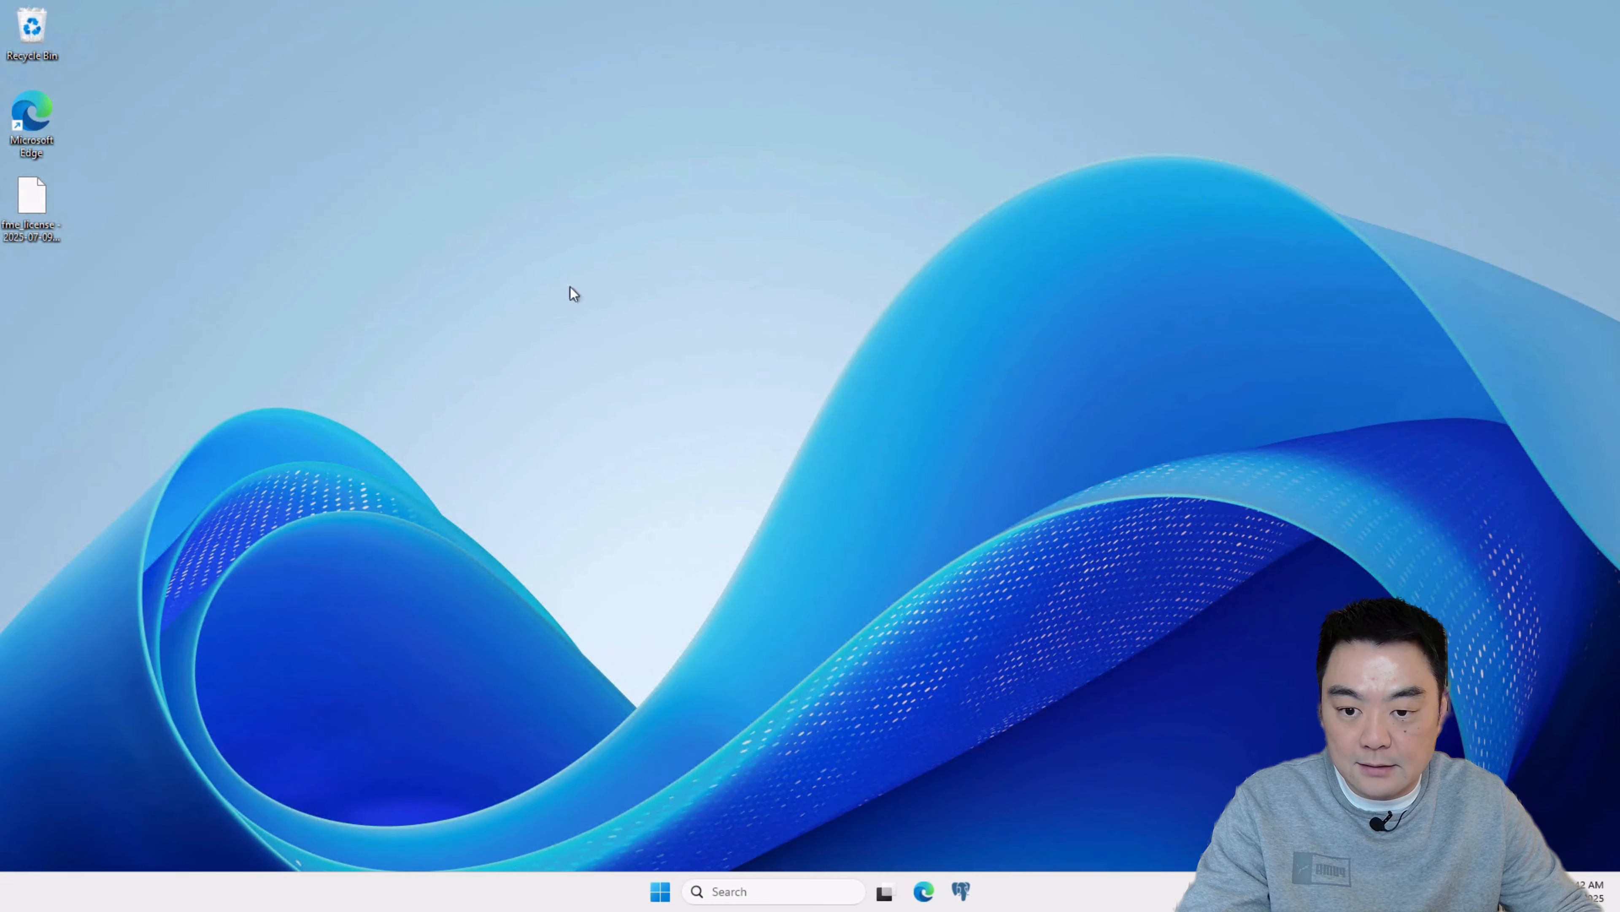
right_click(515, 250)
left_click(545, 272)
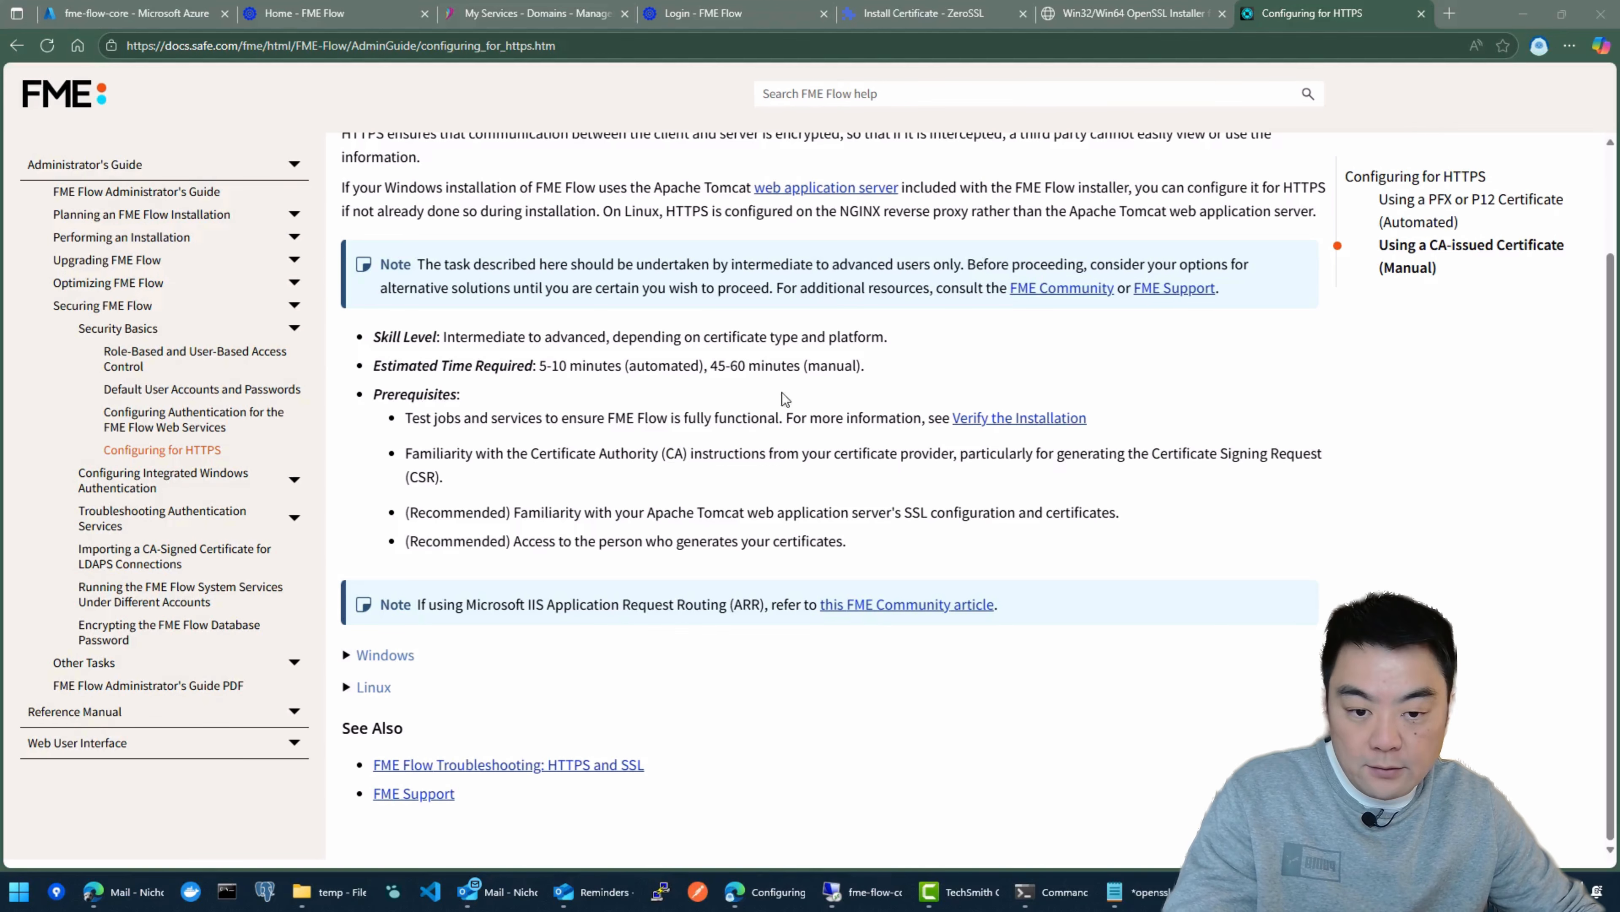
Step: Expand the Windows section of FME's Configuring for HTTPS page and read the automated PFX or P12 certificate instructions for configureSSL.ps1
left_click(865, 387)
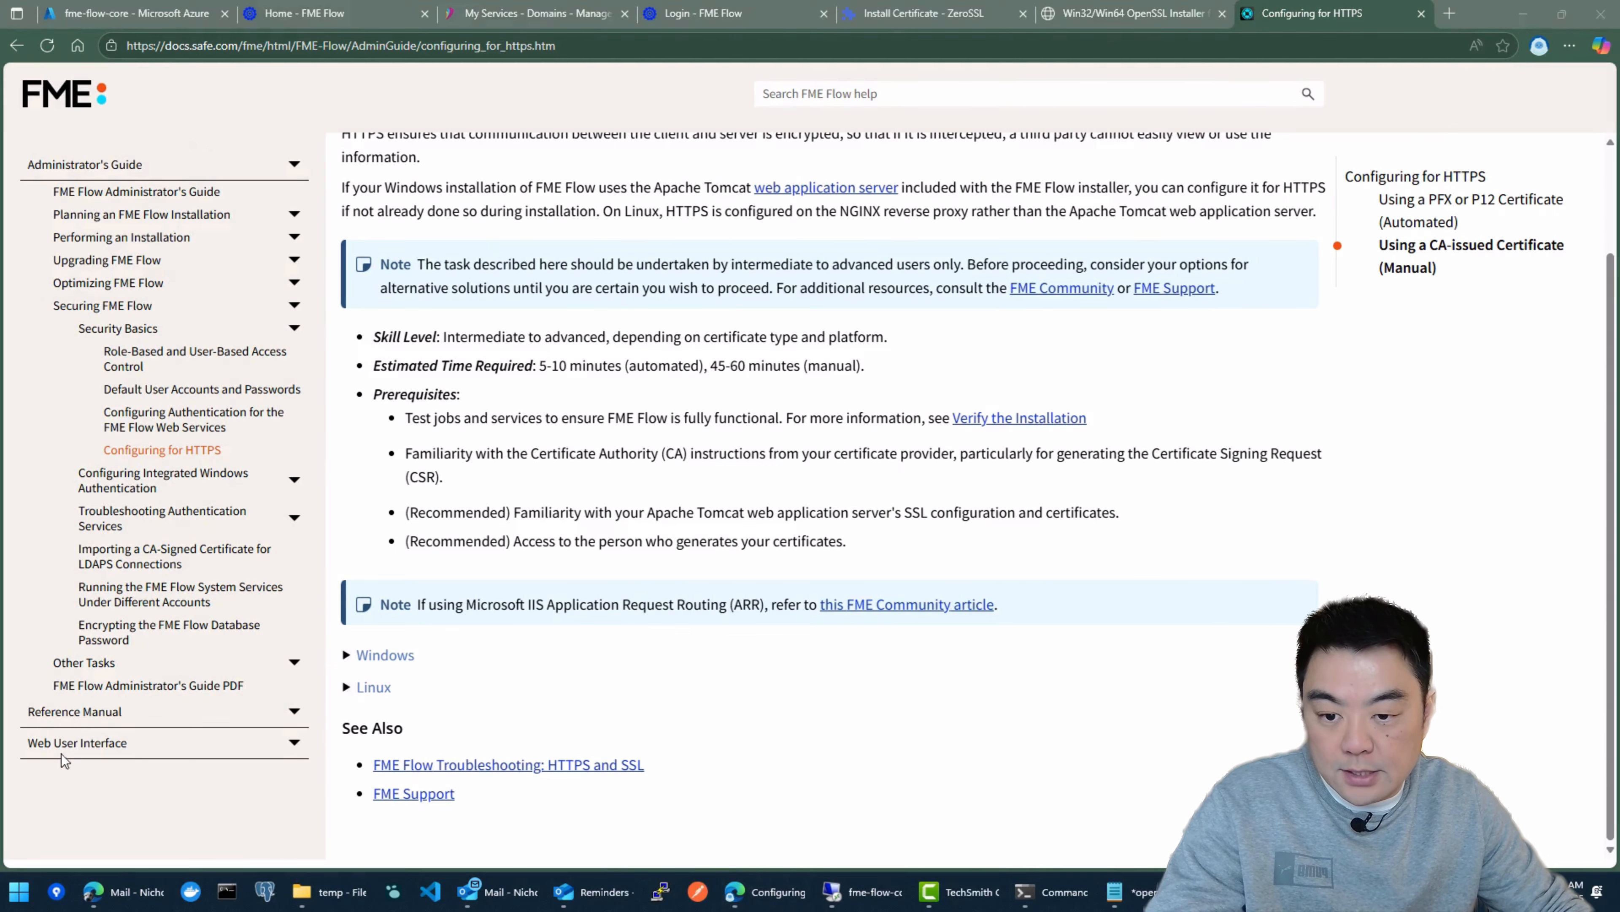
left_click(507, 53)
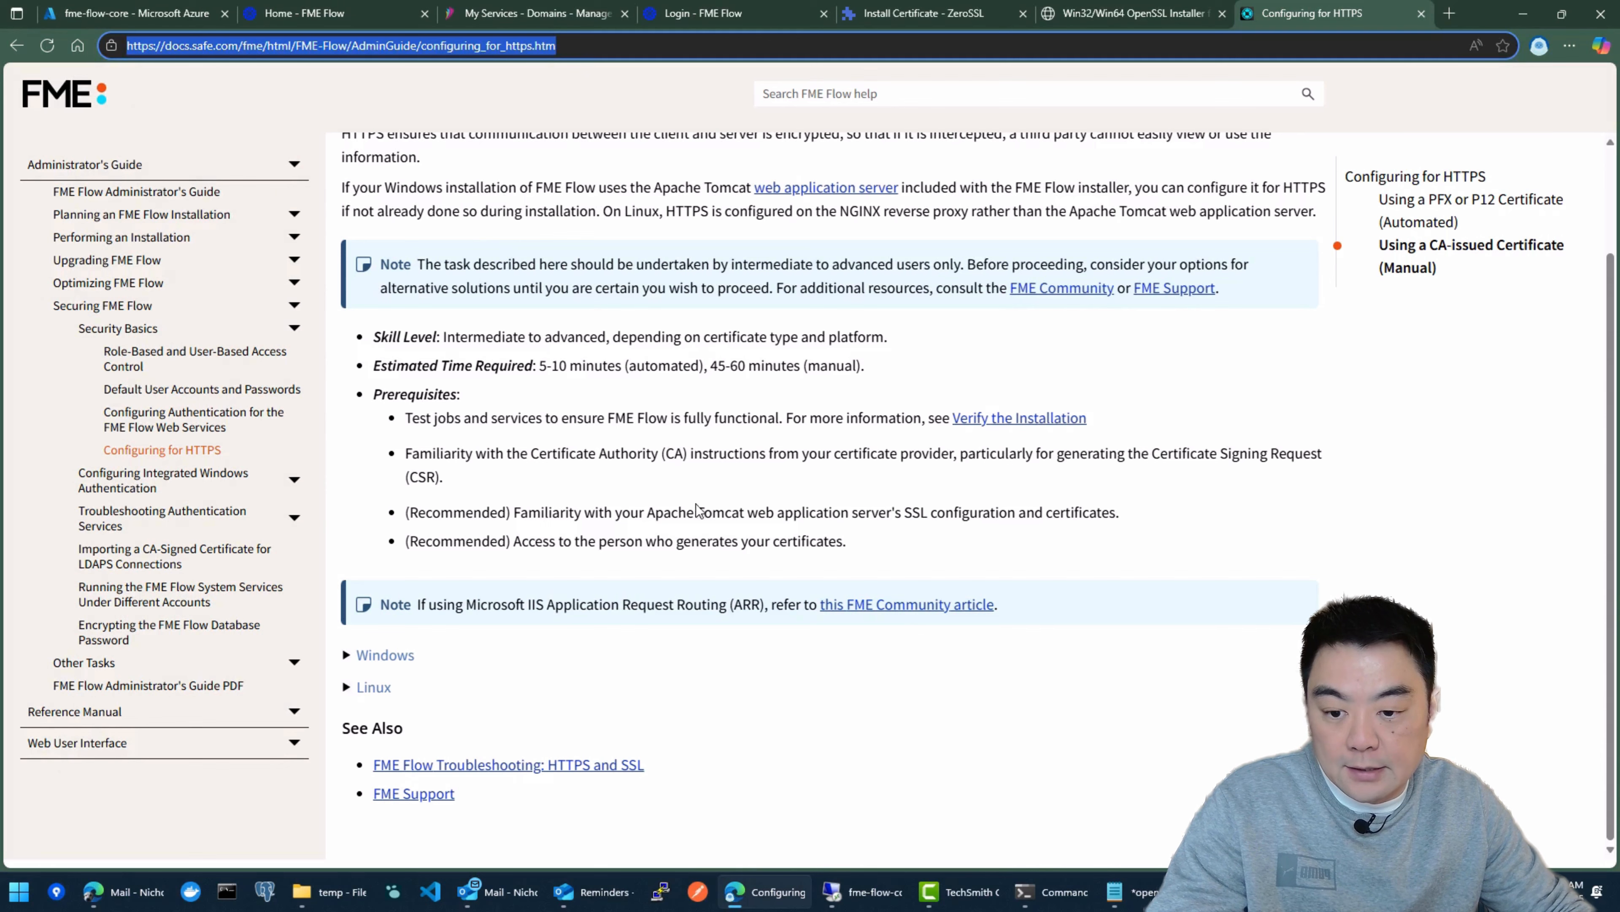
left_click(347, 654)
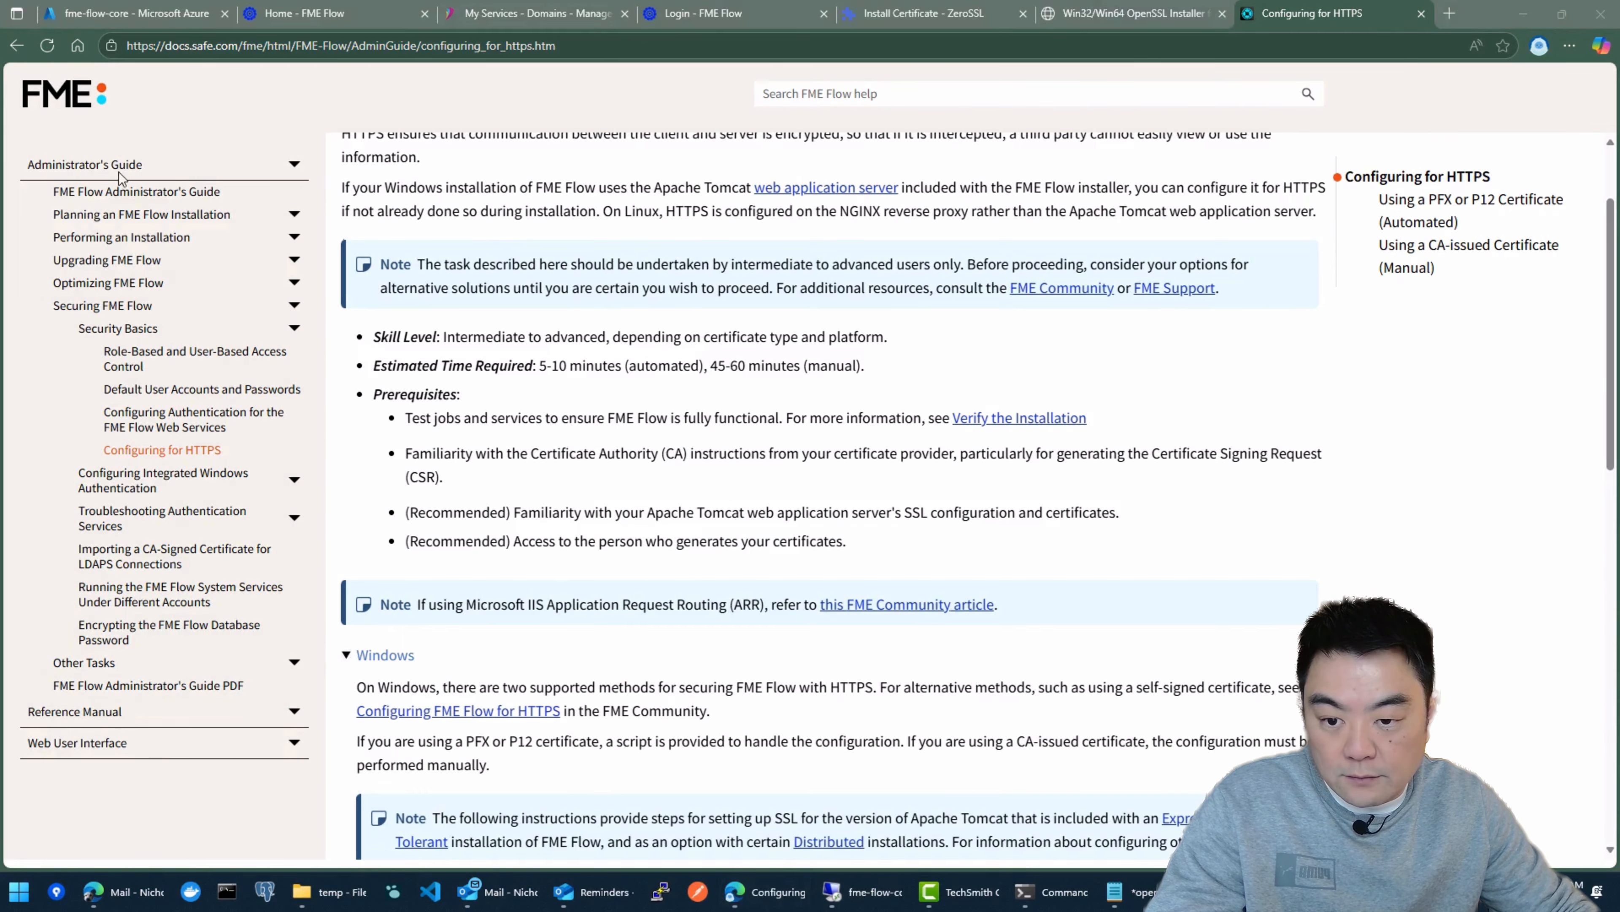
scroll(760, 350, "down", 6)
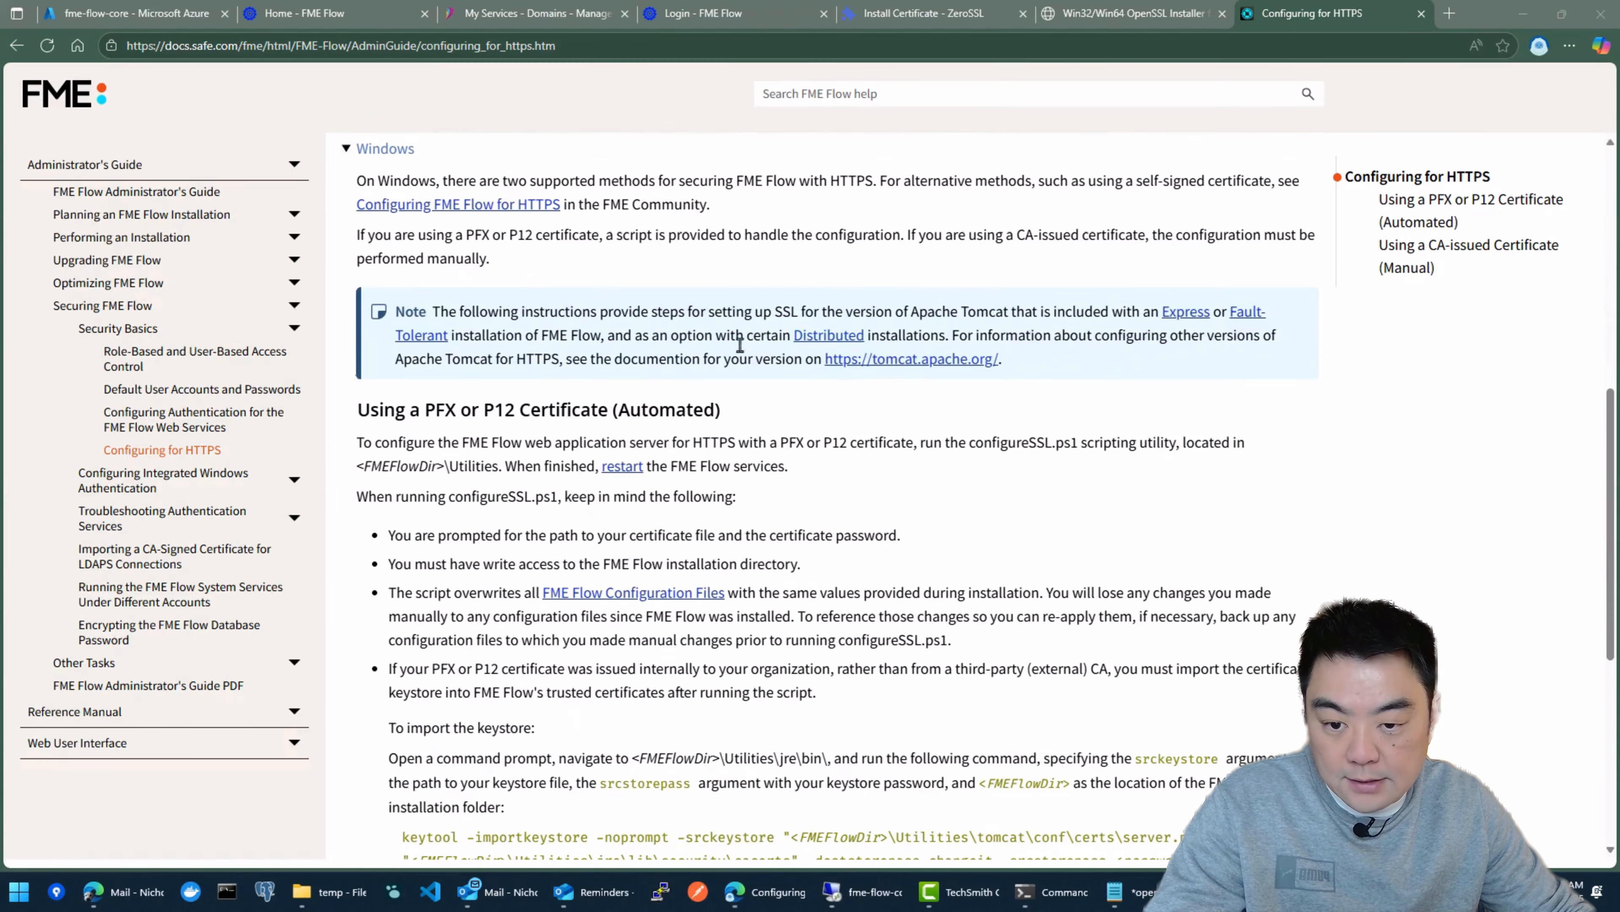
left_click_drag(780, 408, 343, 423)
left_click(507, 411)
scroll(758, 377, "down", 2)
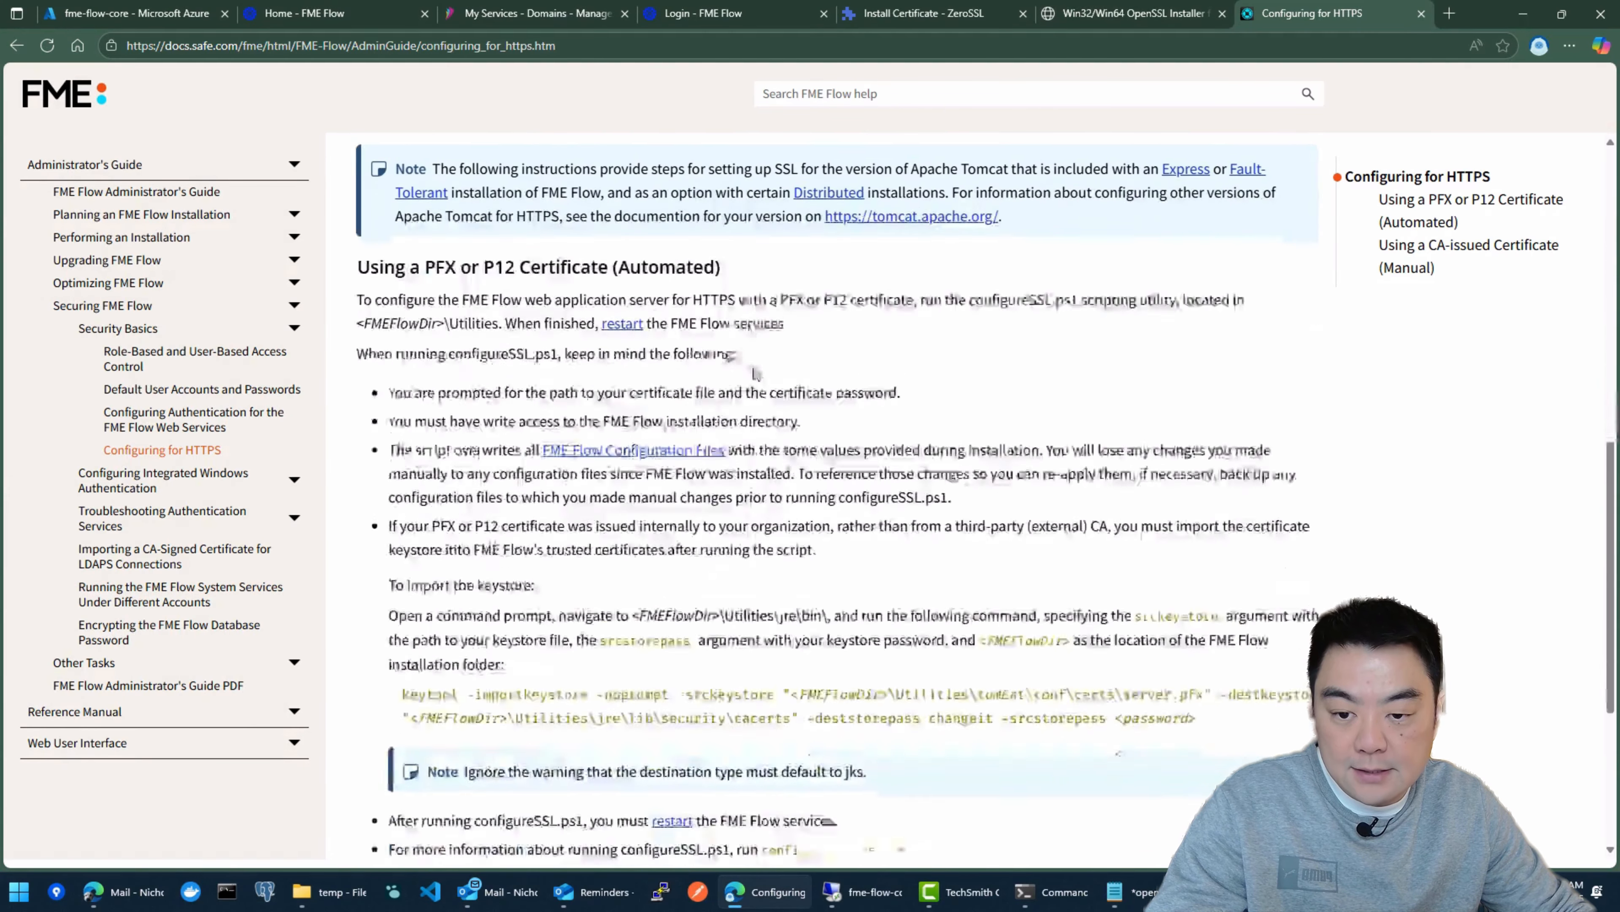
left_click_drag(455, 245, 807, 290)
left_click(858, 327)
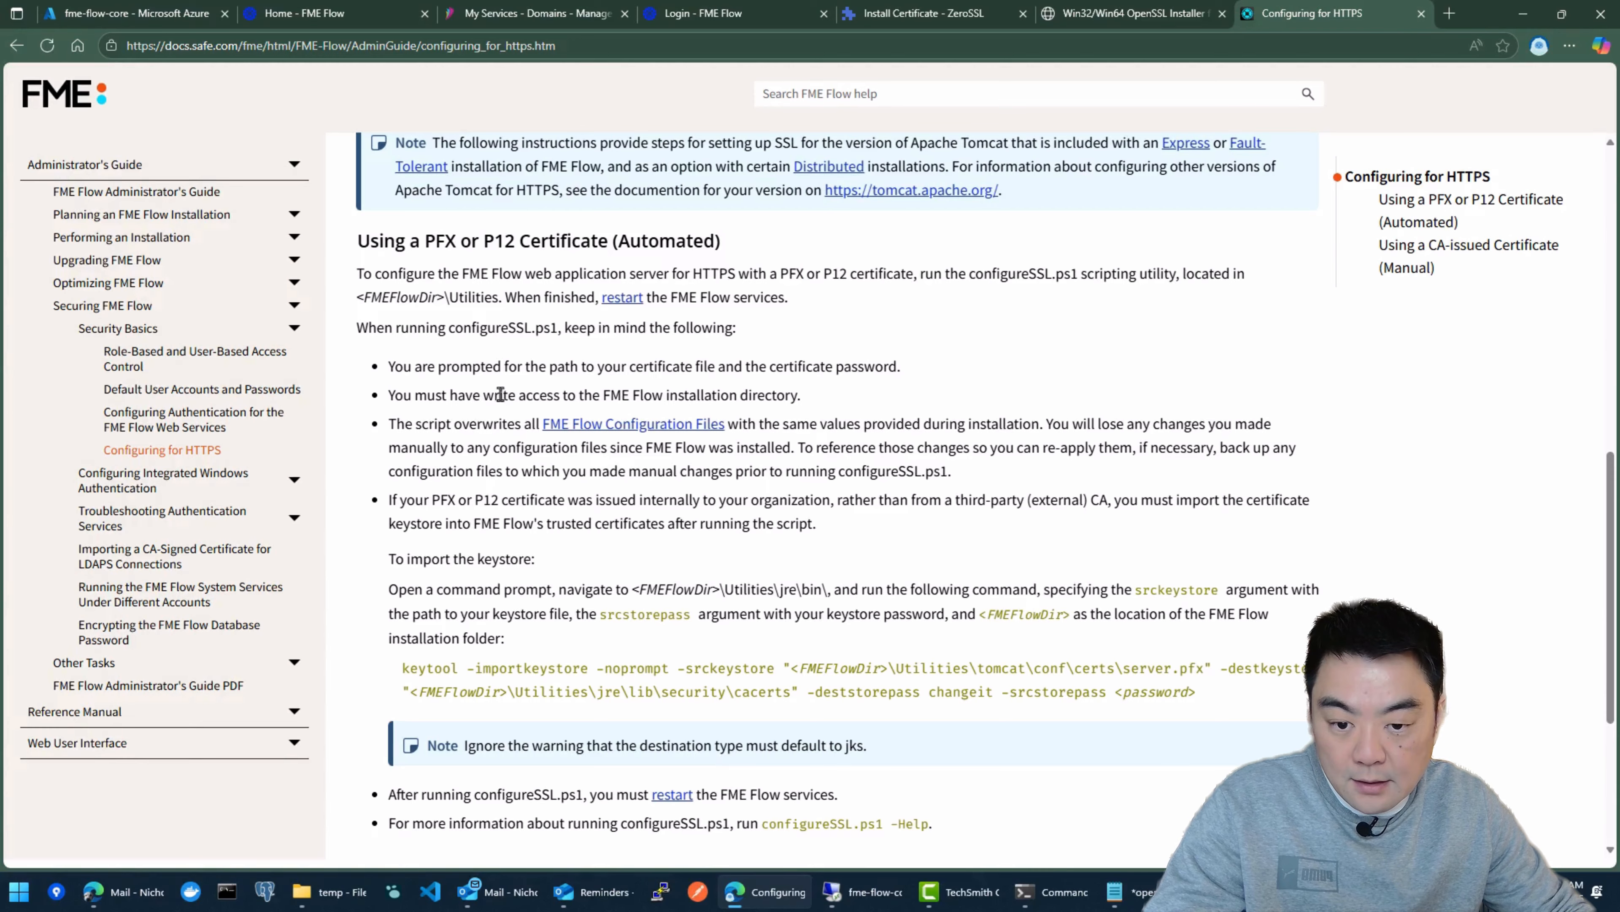
scroll(469, 354, "down", 1)
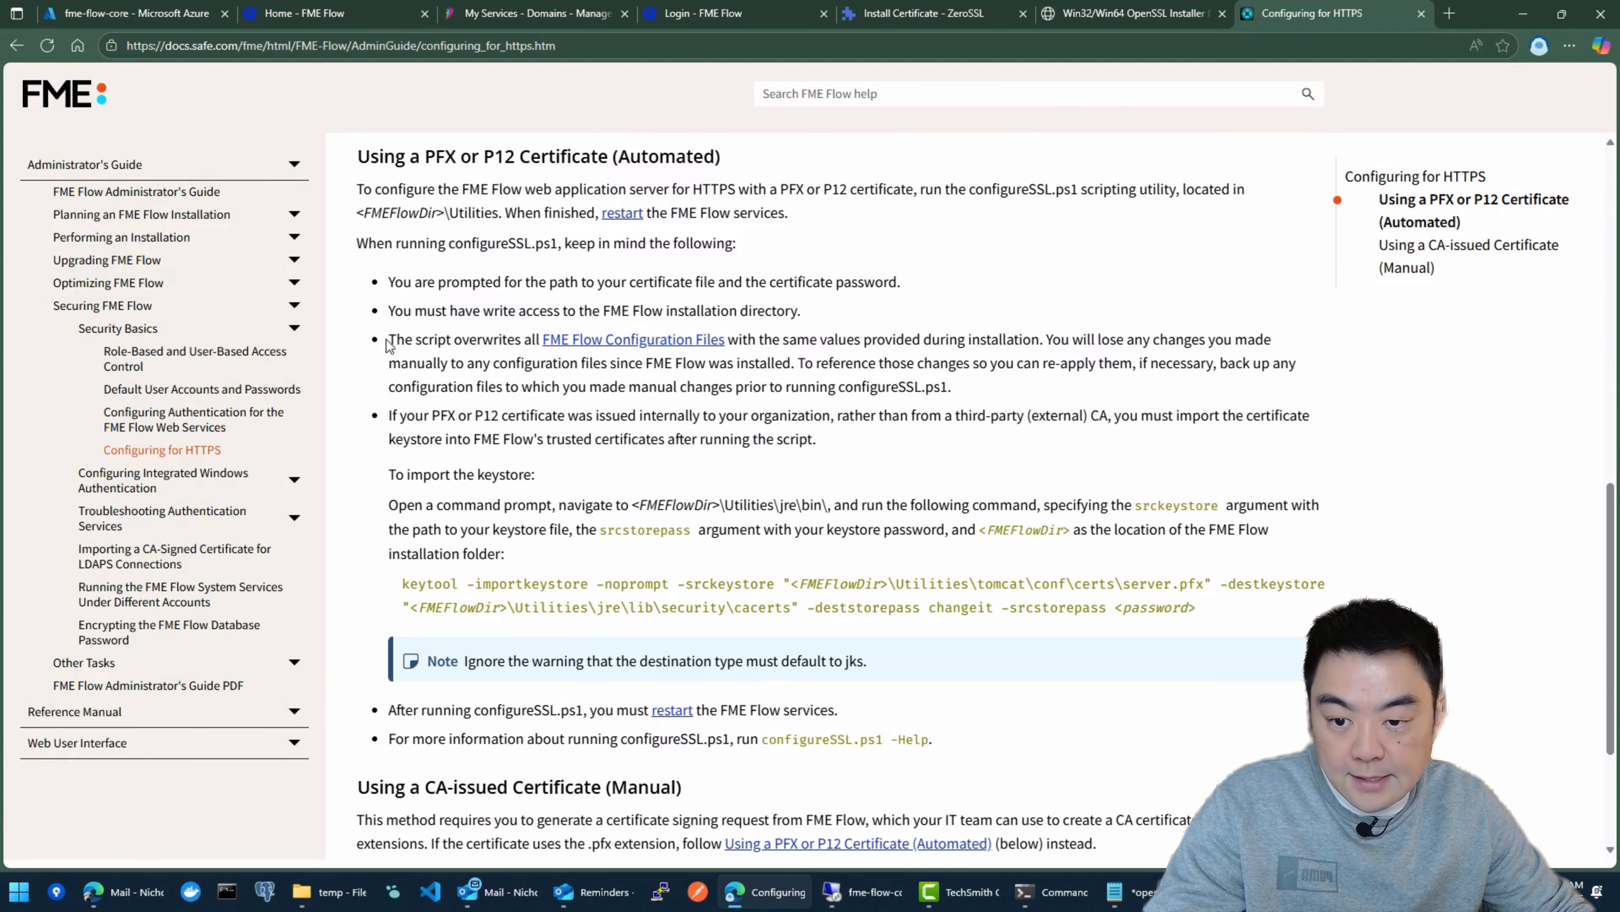
Step: Review the documentation's warning about overwritten FME Flow configuration files and the Utilities folder location of configureSSL.ps1
left_click_drag(401, 341, 954, 388)
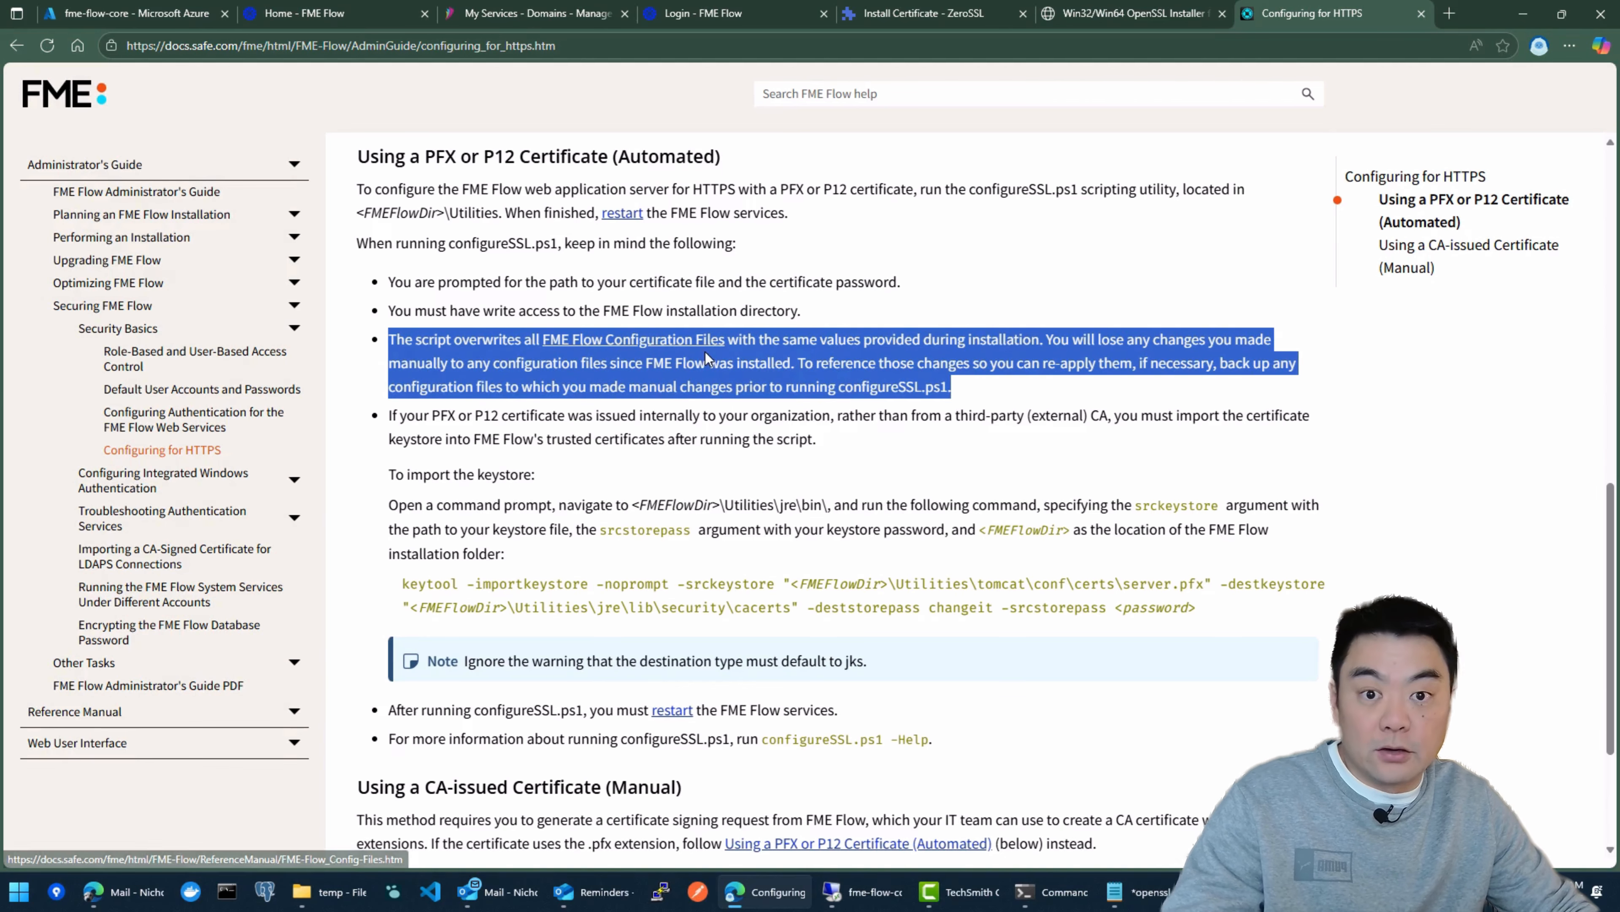
left_click_drag(997, 386, 388, 353)
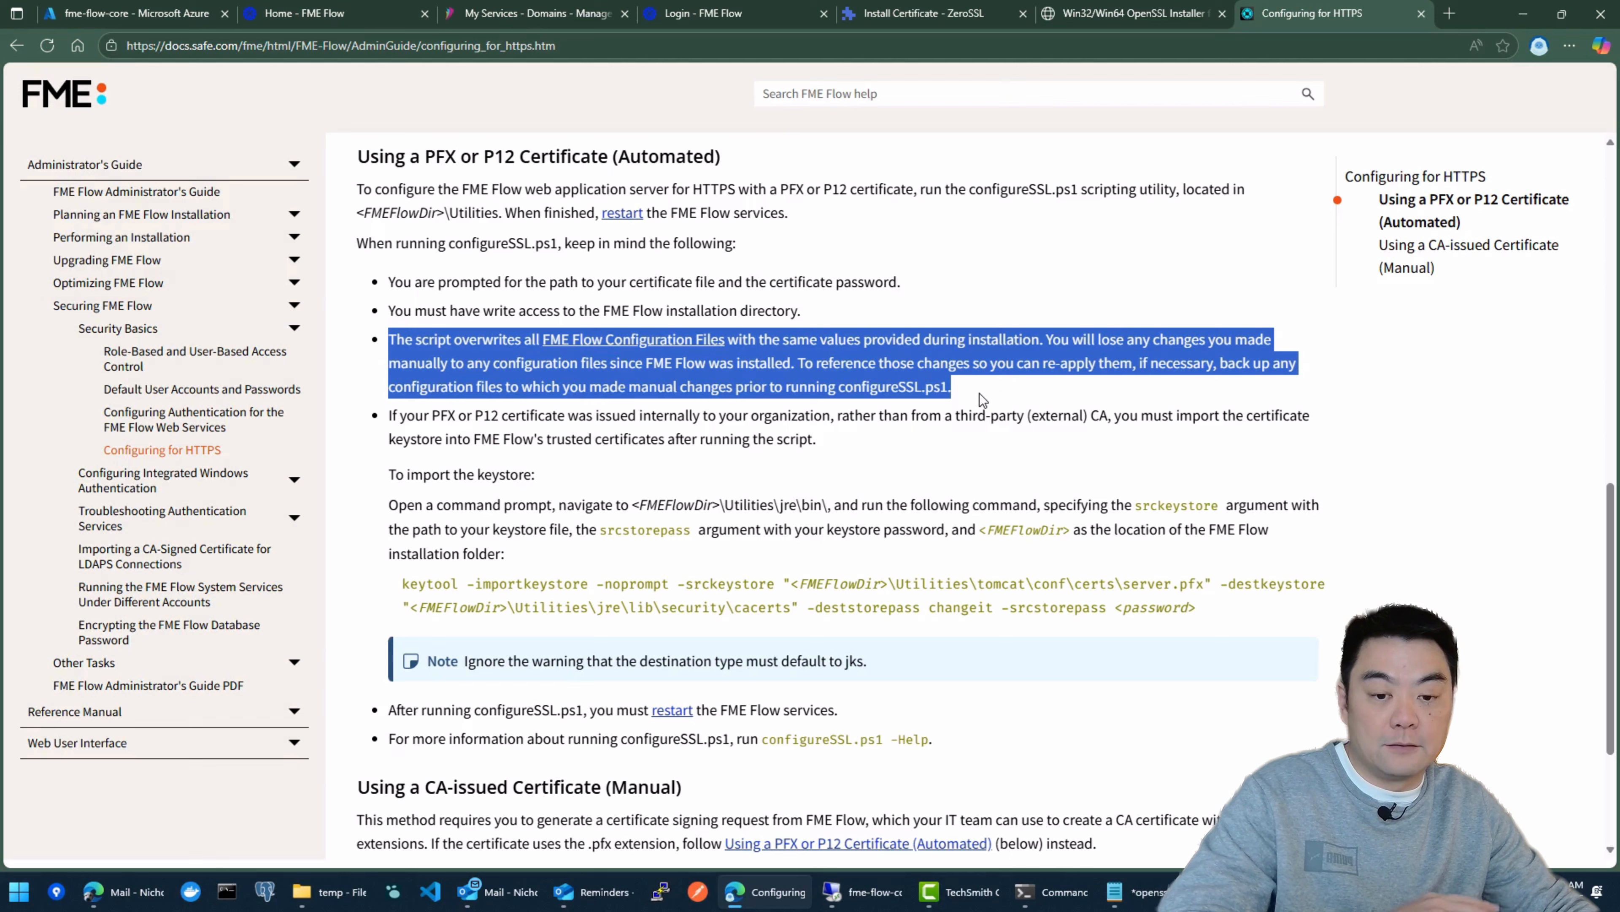
left_click(960, 382)
left_click_drag(952, 388, 418, 341)
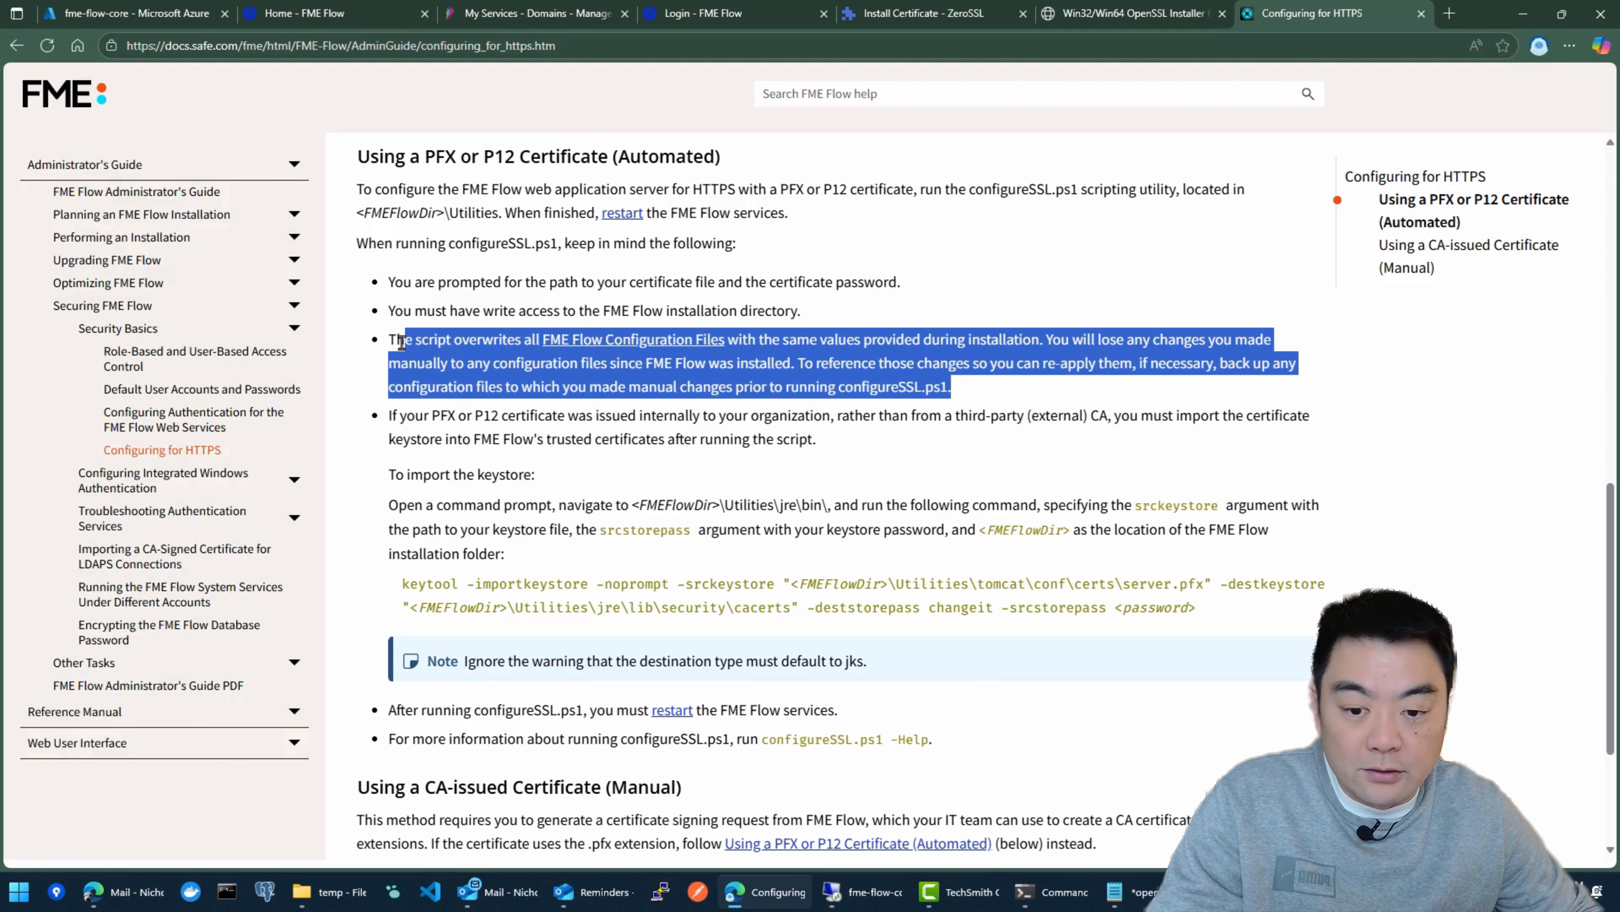
left_click(758, 436)
scroll(698, 341, "up", 2)
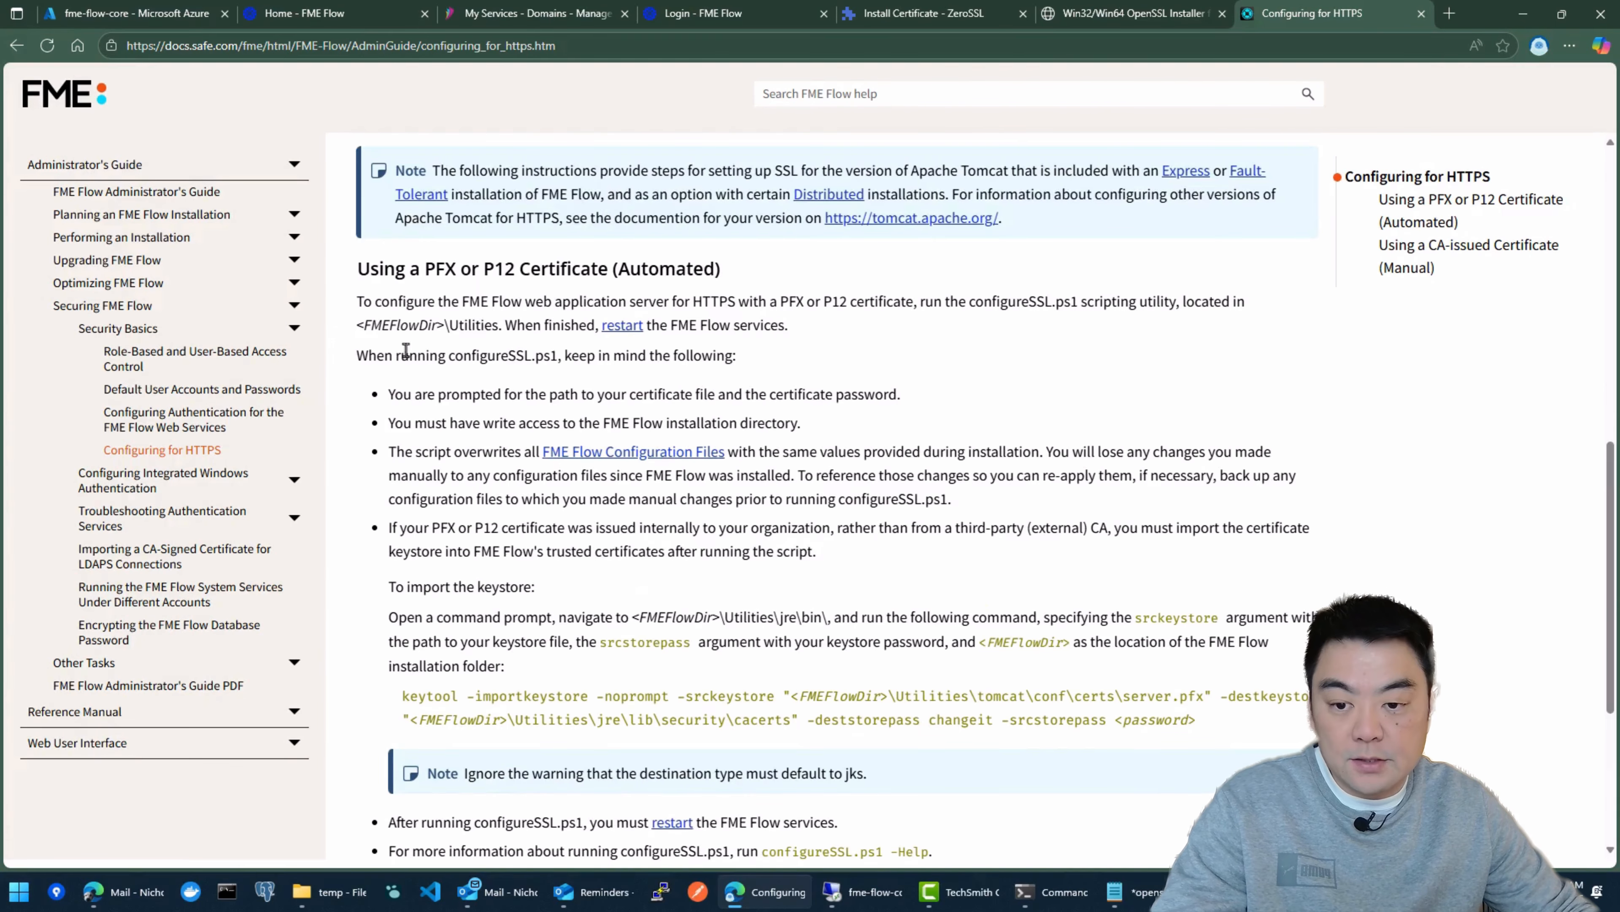
left_click_drag(415, 324, 502, 321)
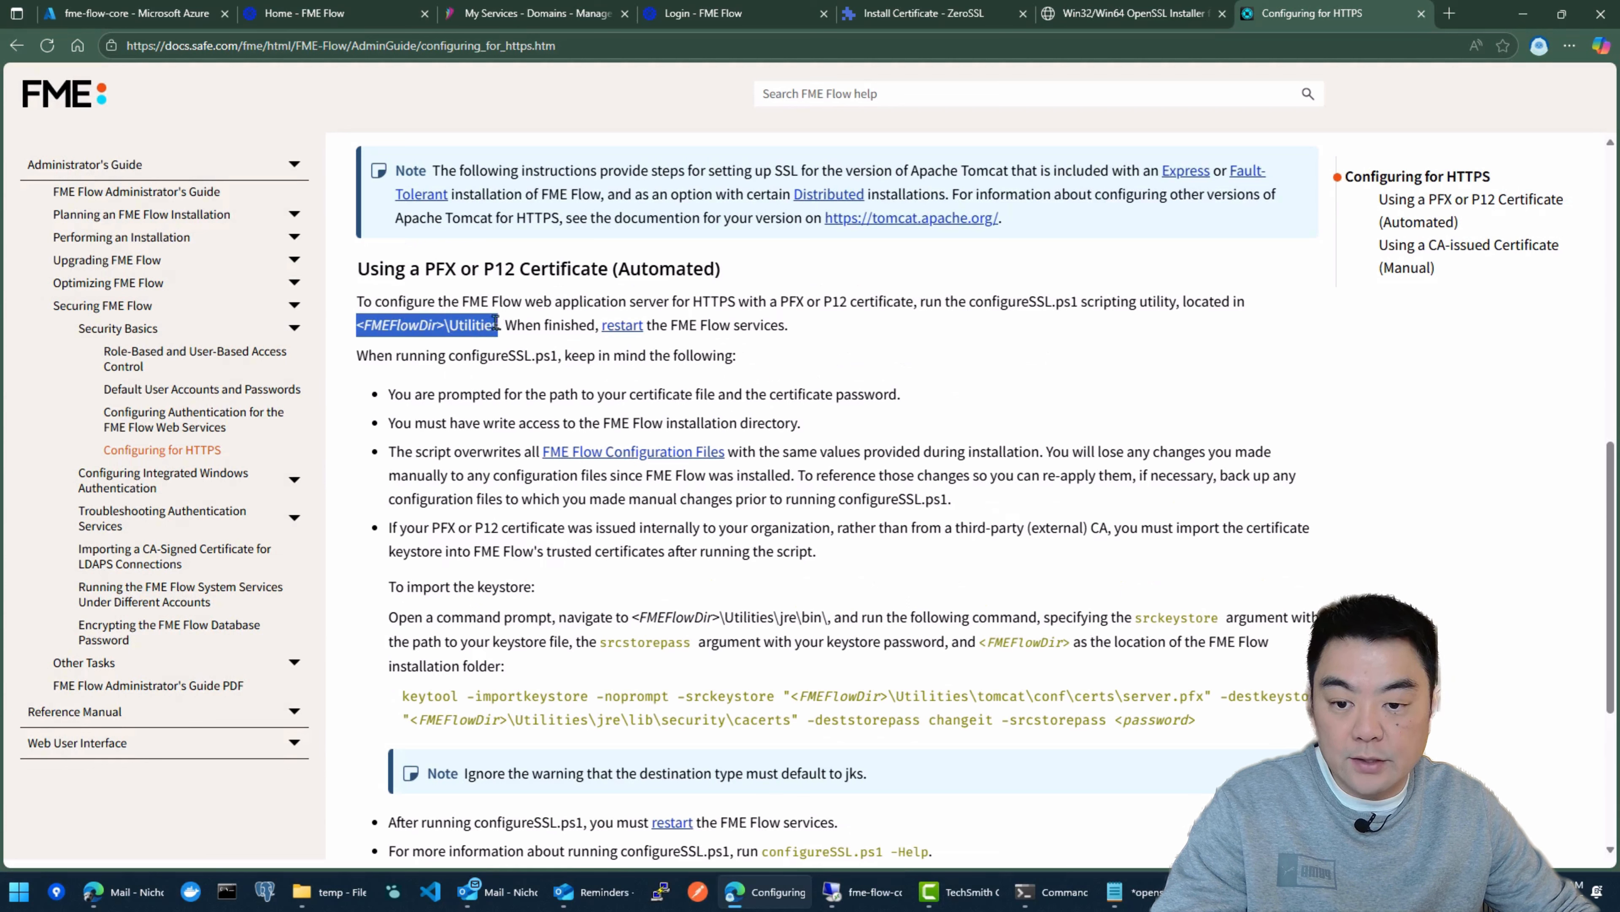
double_click(489, 328)
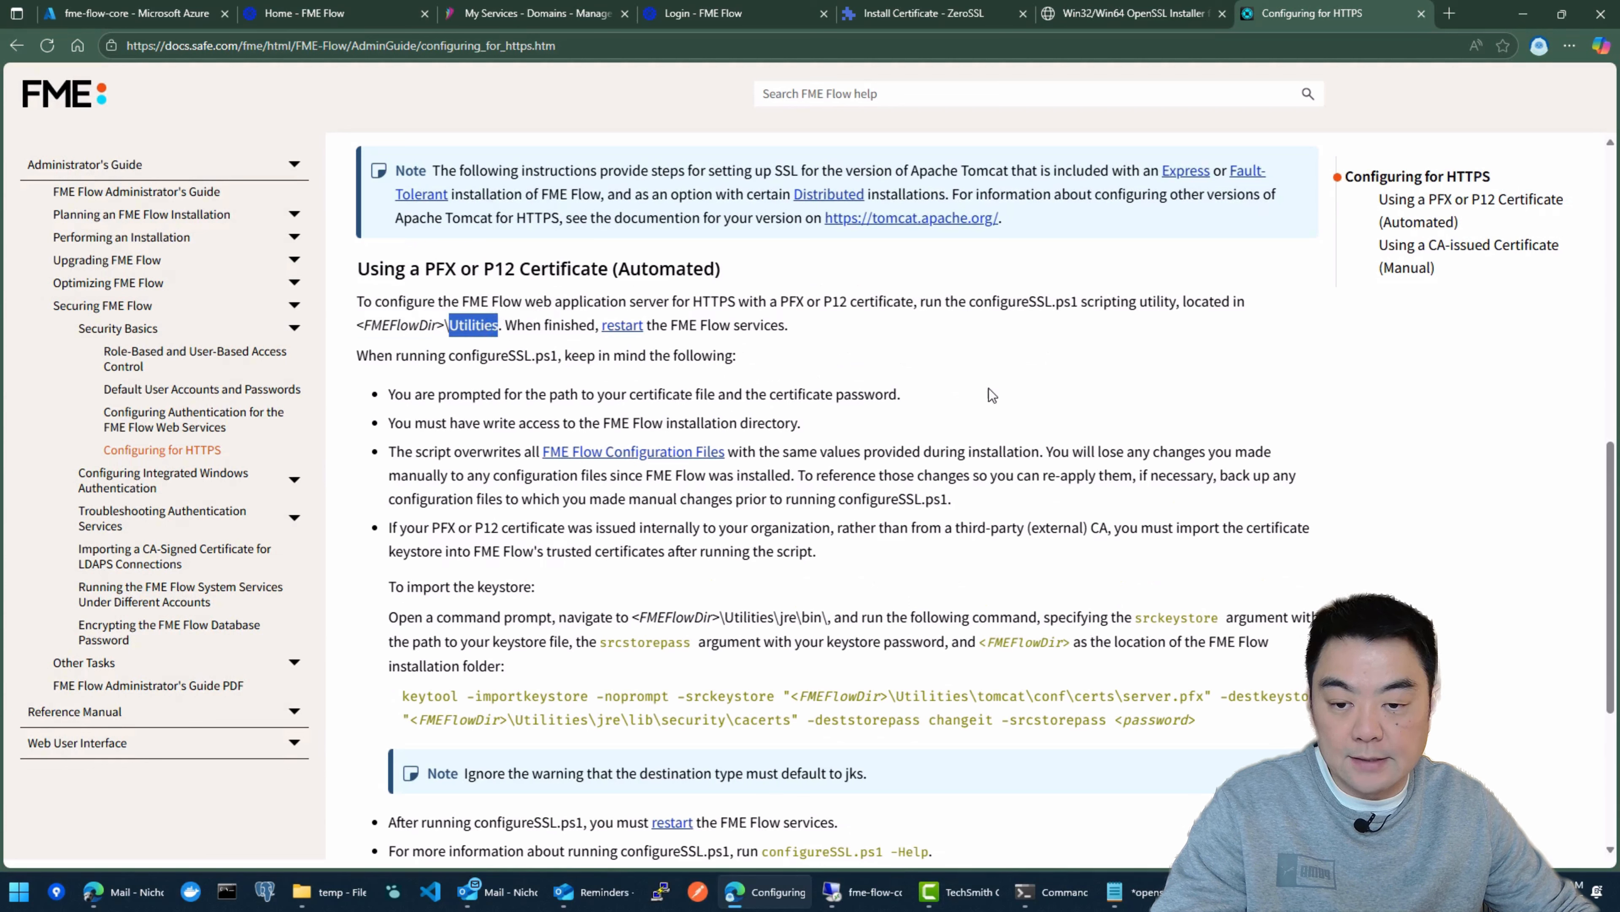
left_click(995, 391)
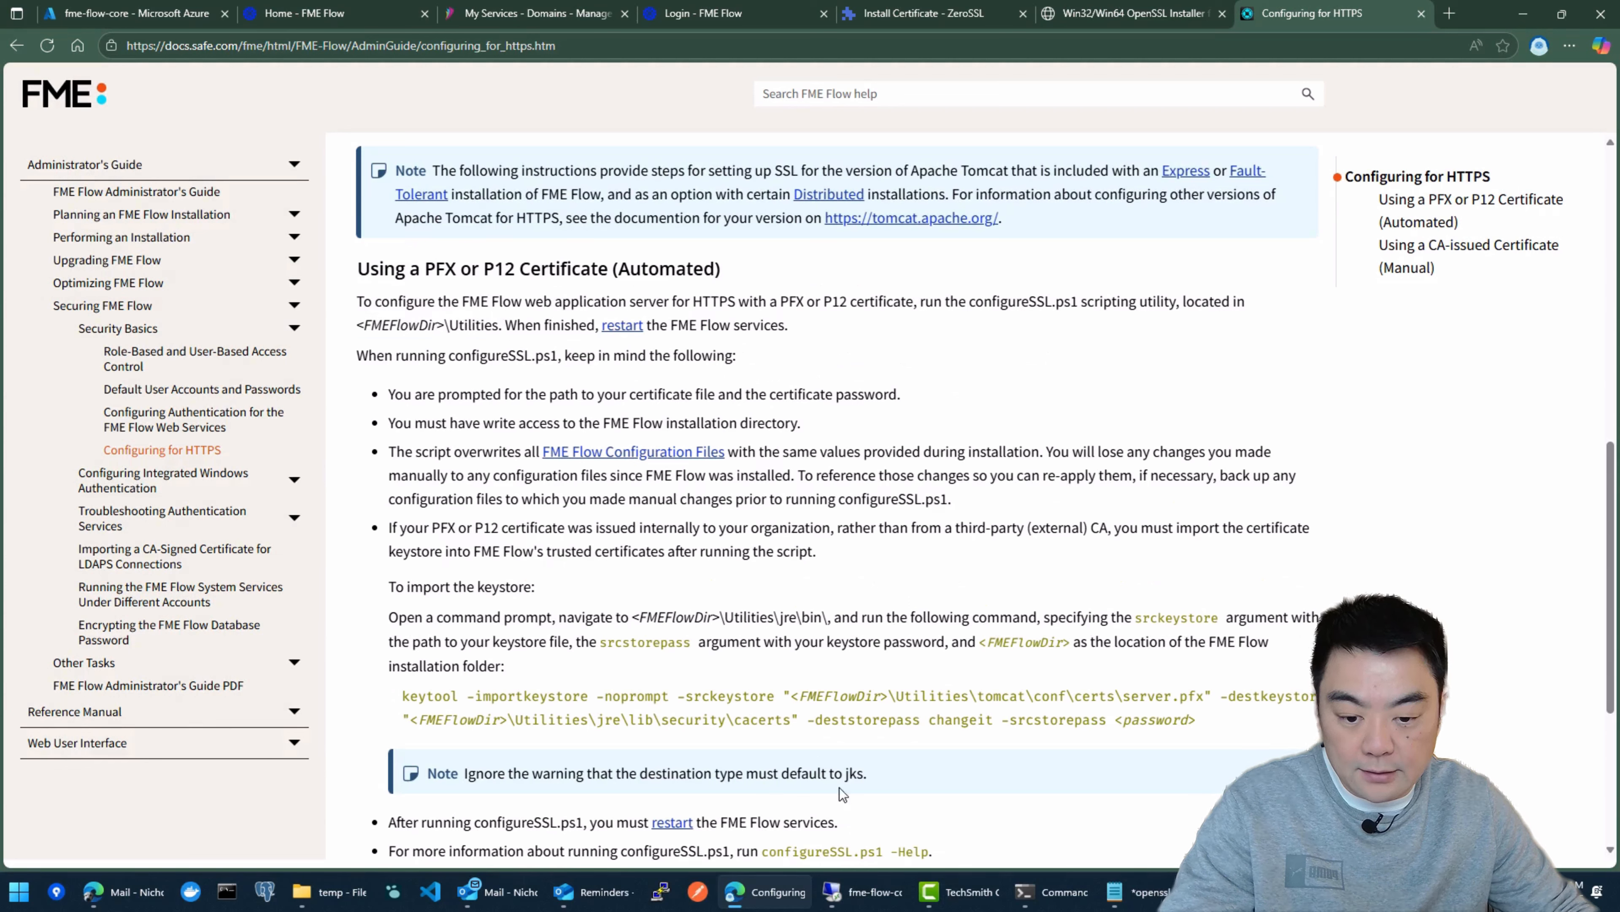
Step: Switch to the fme-flow-core remote session, open File Explorer beside the certificate, and cut the fme_cert file from the desktop
left_click(873, 901)
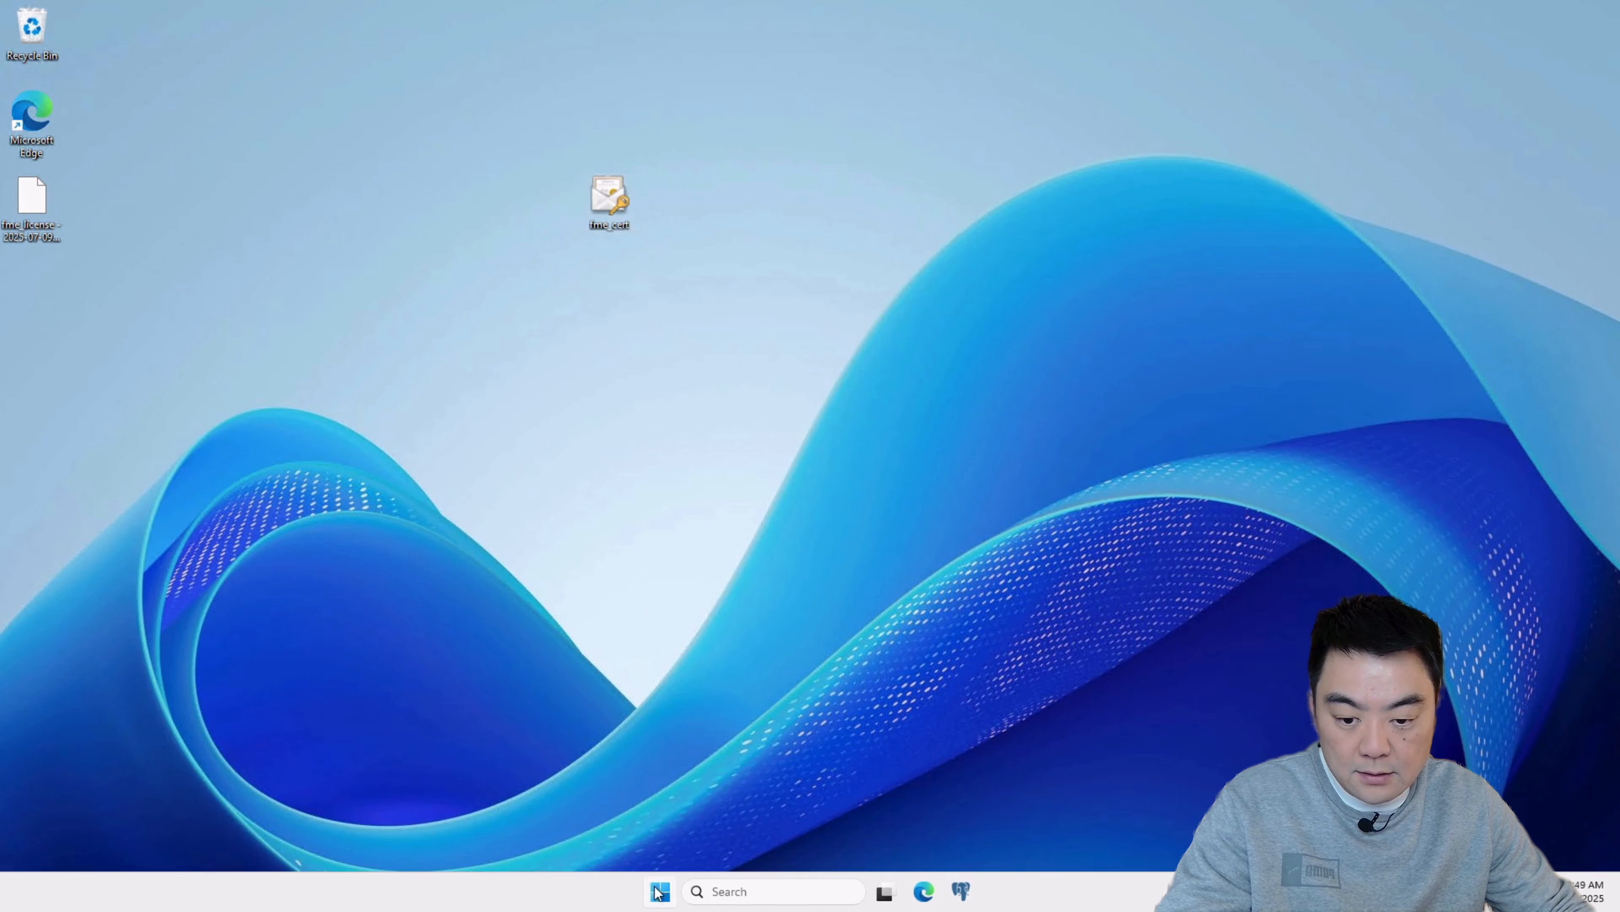
left_click(659, 891)
left_click(847, 403)
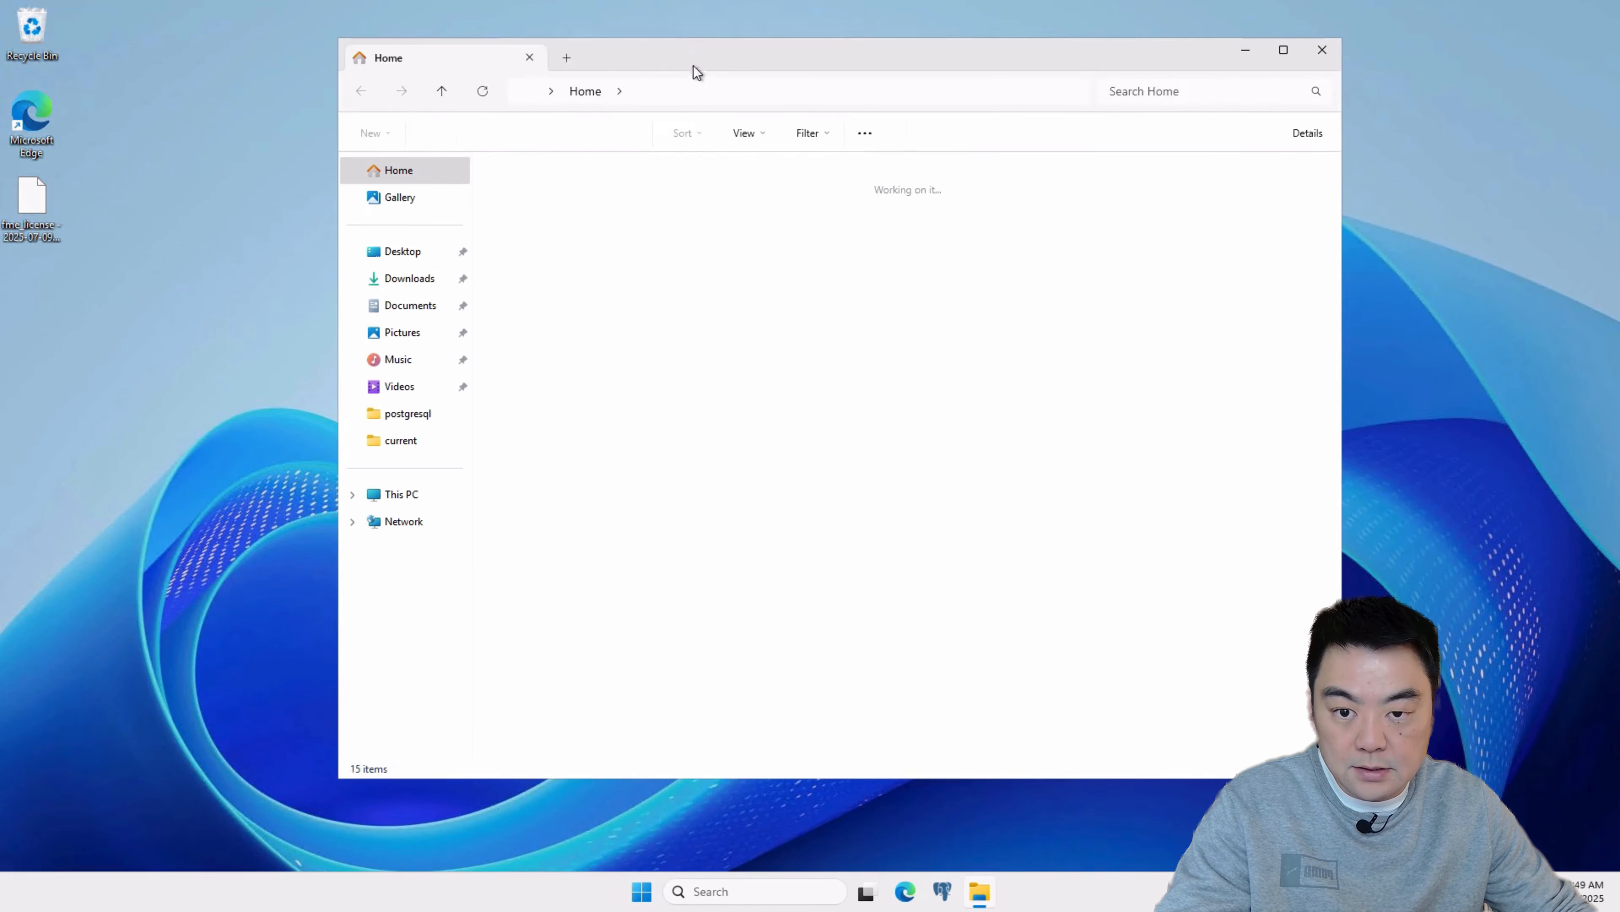
left_click_drag(695, 69, 980, 117)
left_click_drag(579, 213, 151, 252)
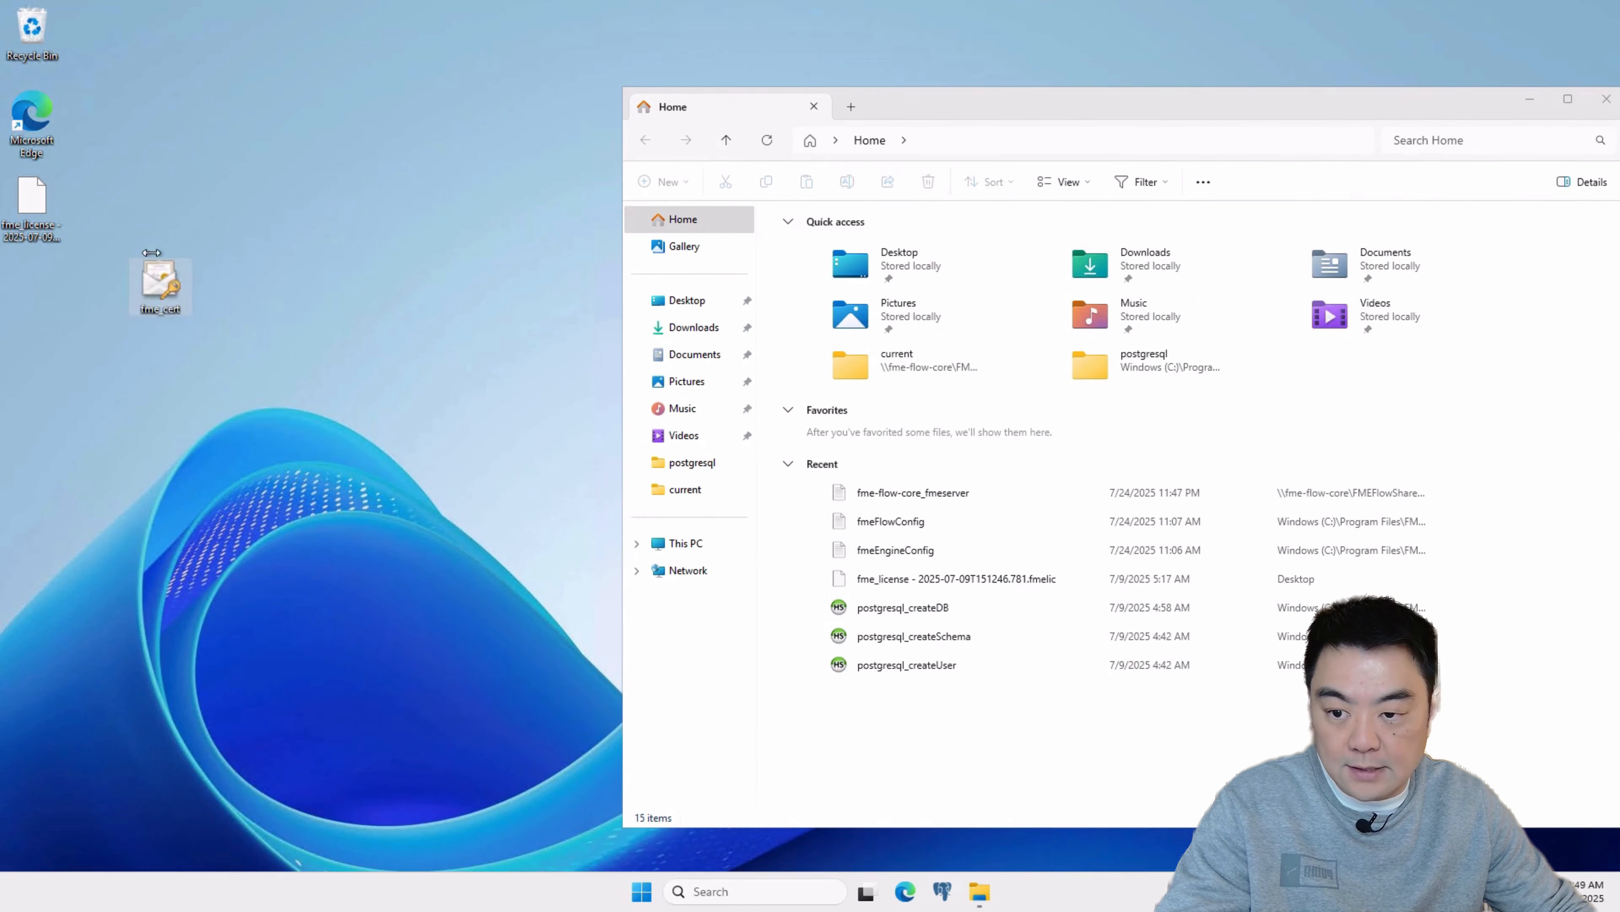
right_click(156, 291)
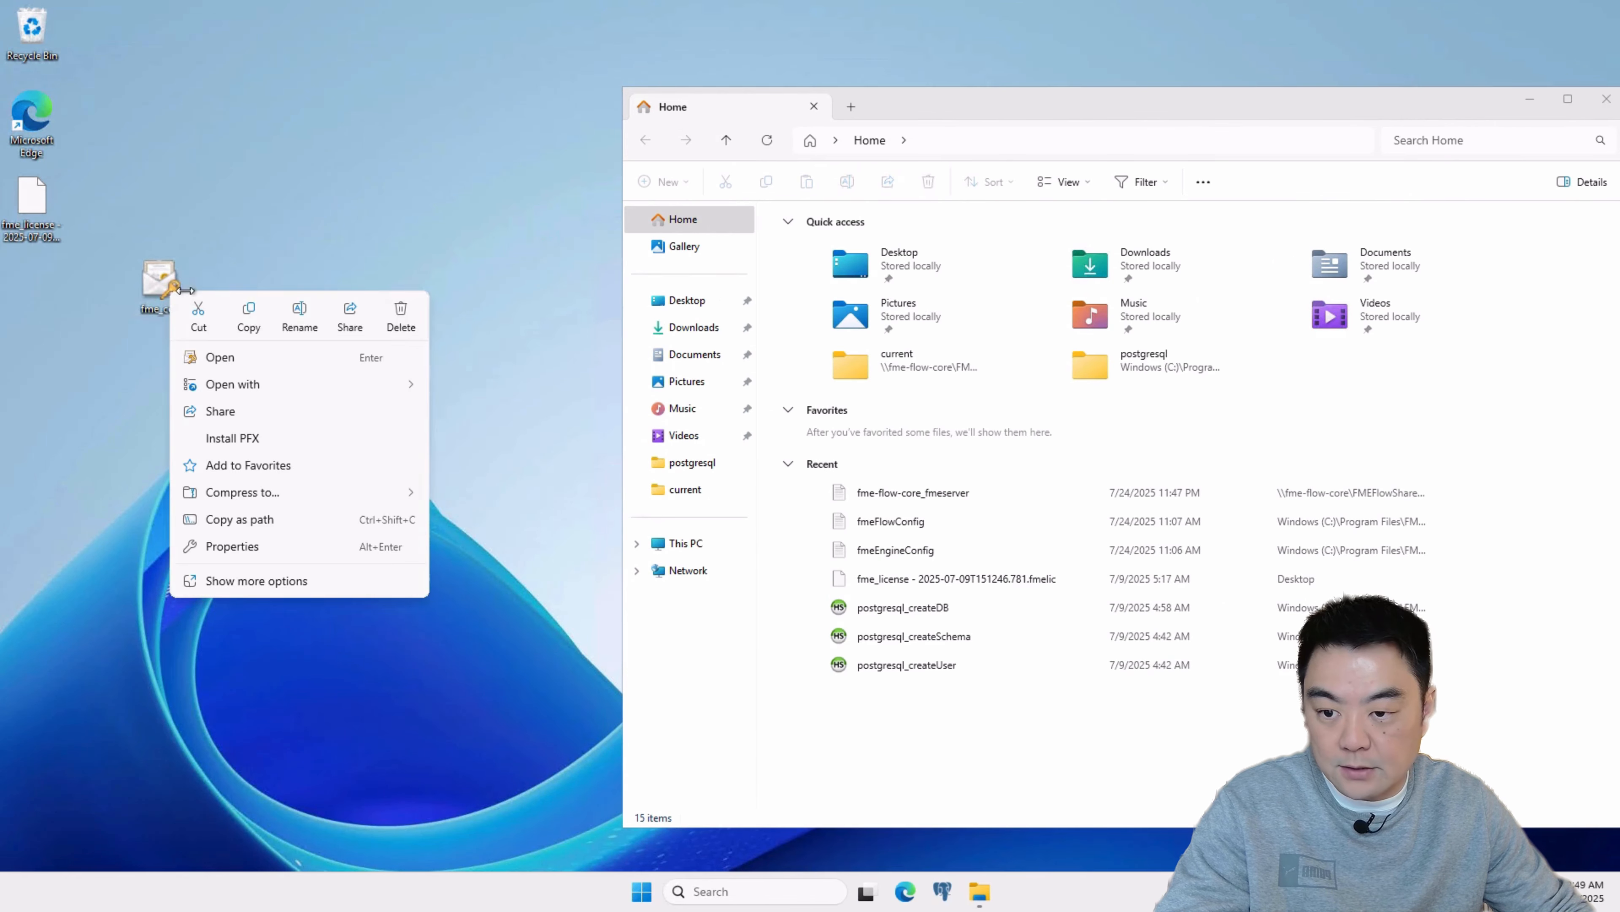
right_click(170, 291)
left_click(198, 316)
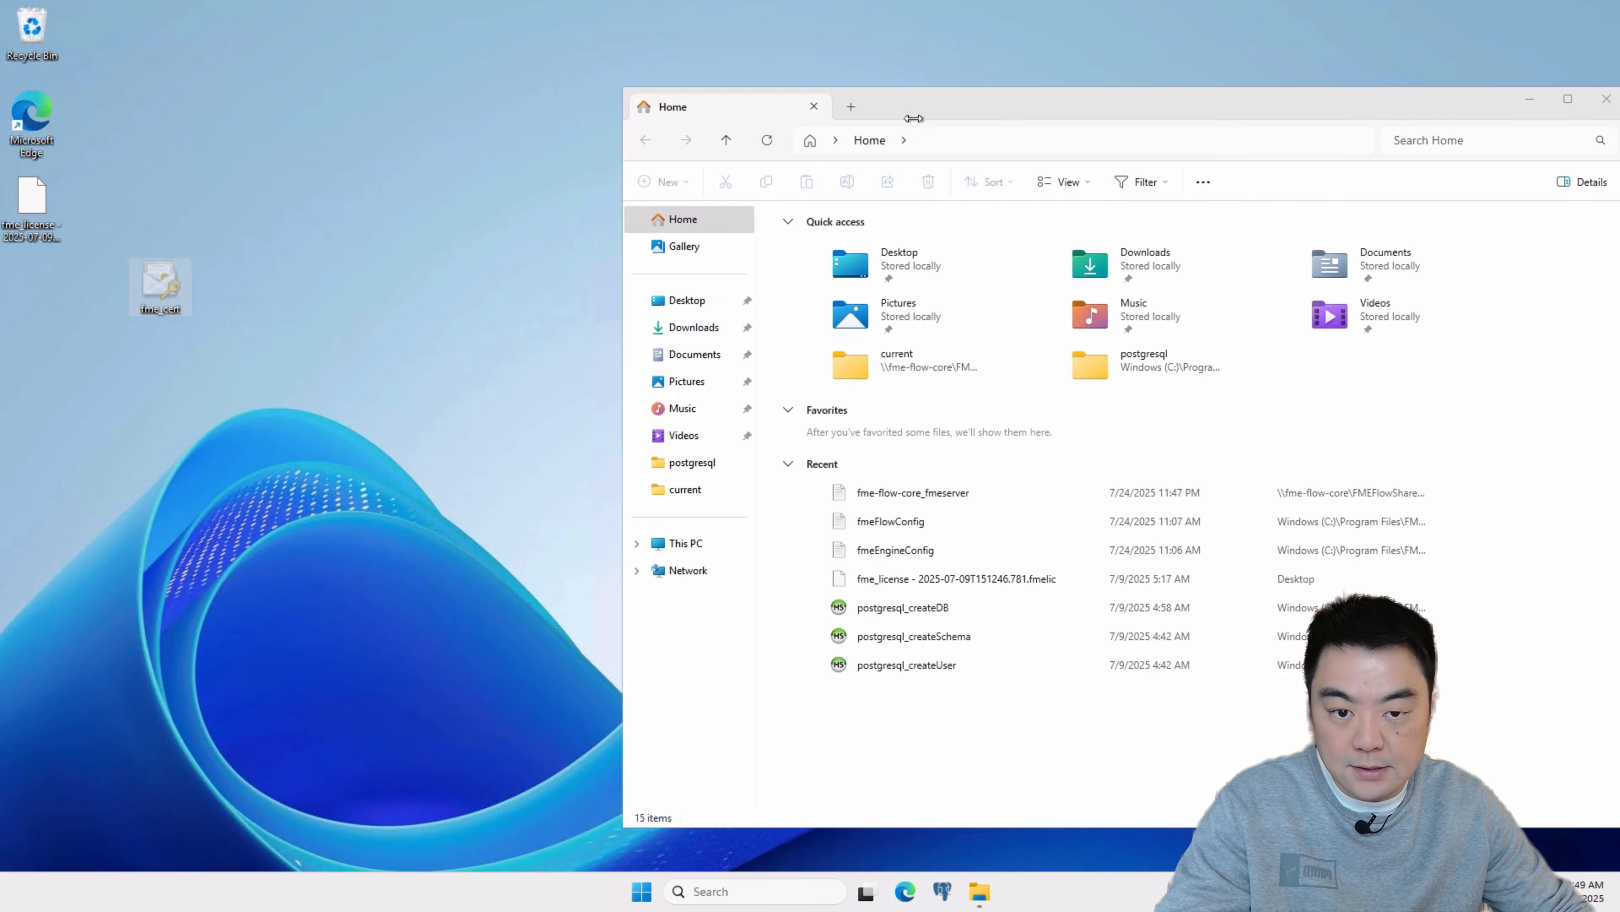
Step: Paste the cut fme_cert file into the C:\Temp folder
left_click_drag(913, 118, 644, 100)
left_click(417, 524)
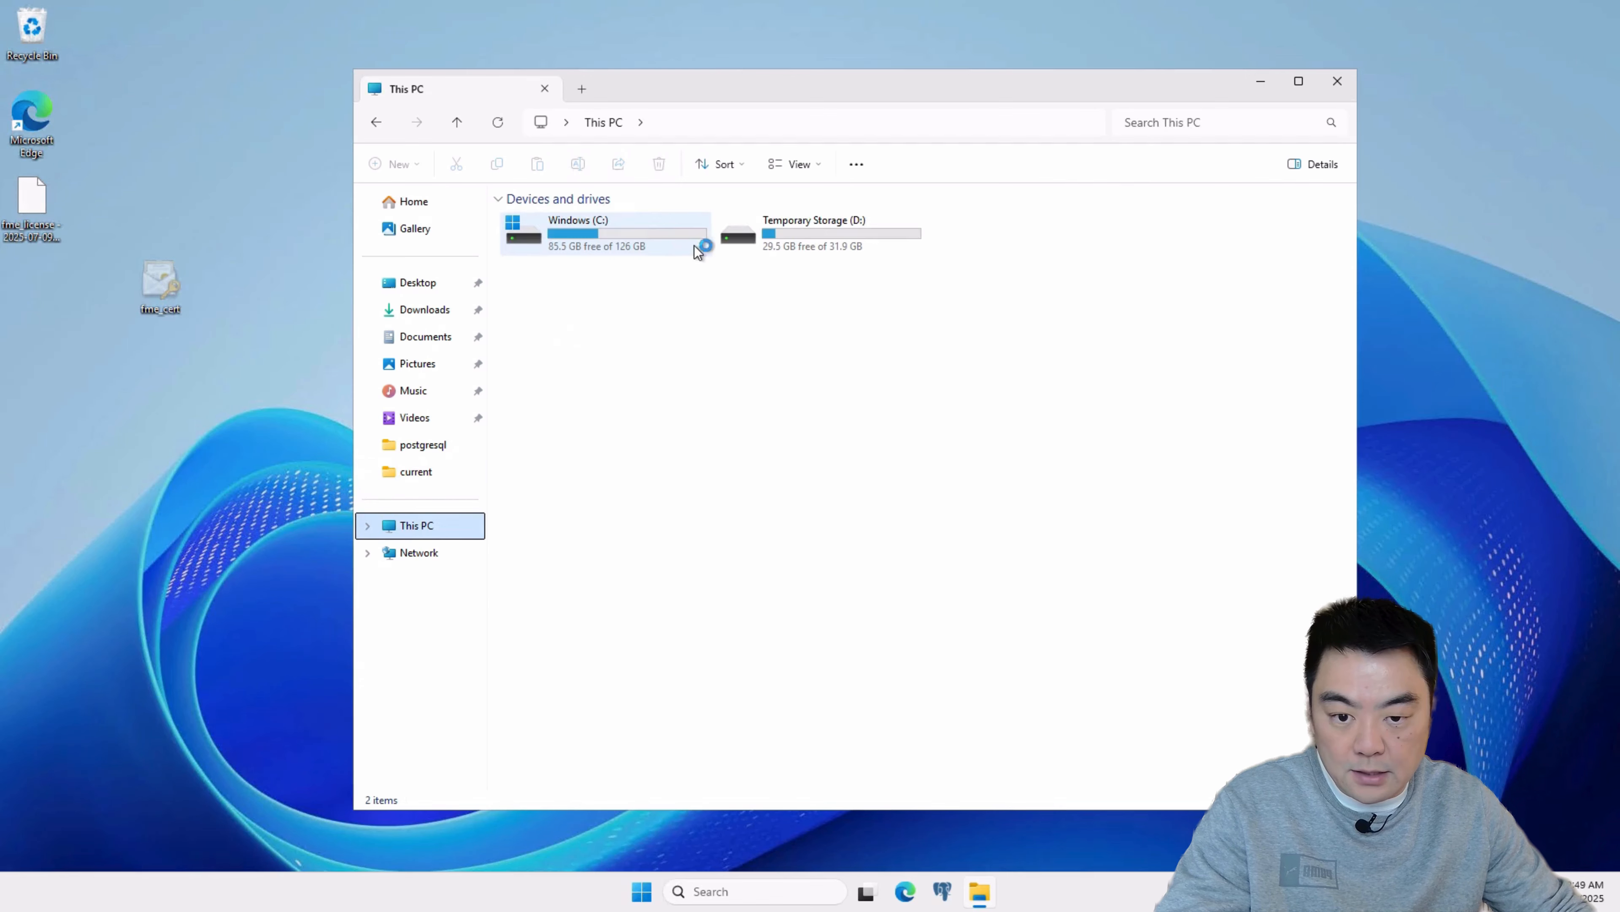
double_click(622, 235)
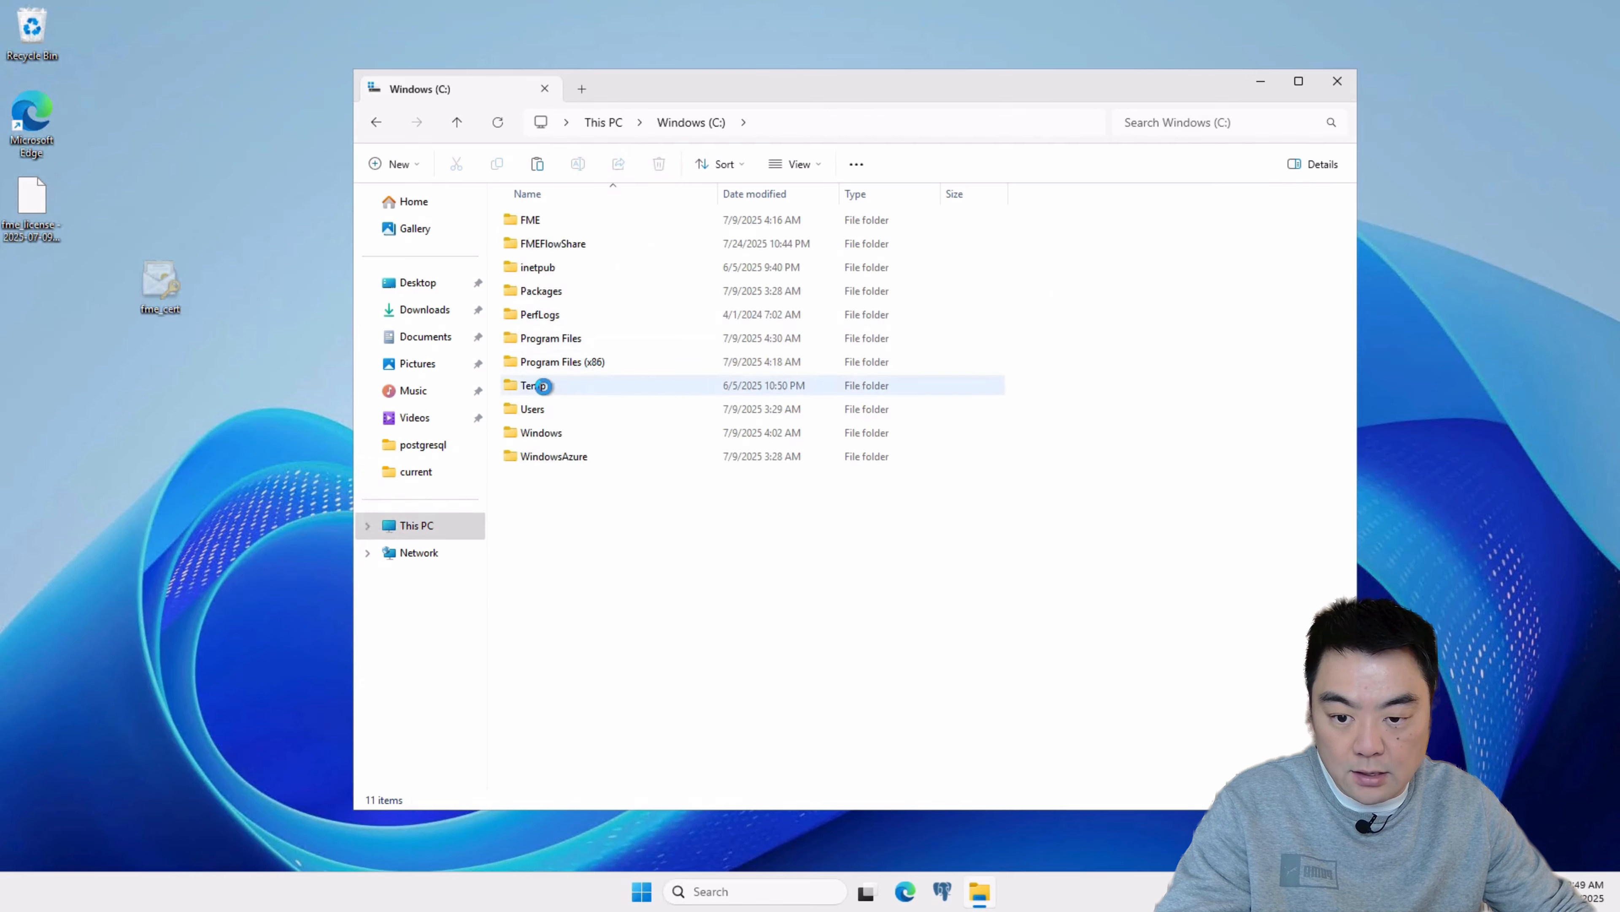
double_click(543, 386)
right_click(614, 324)
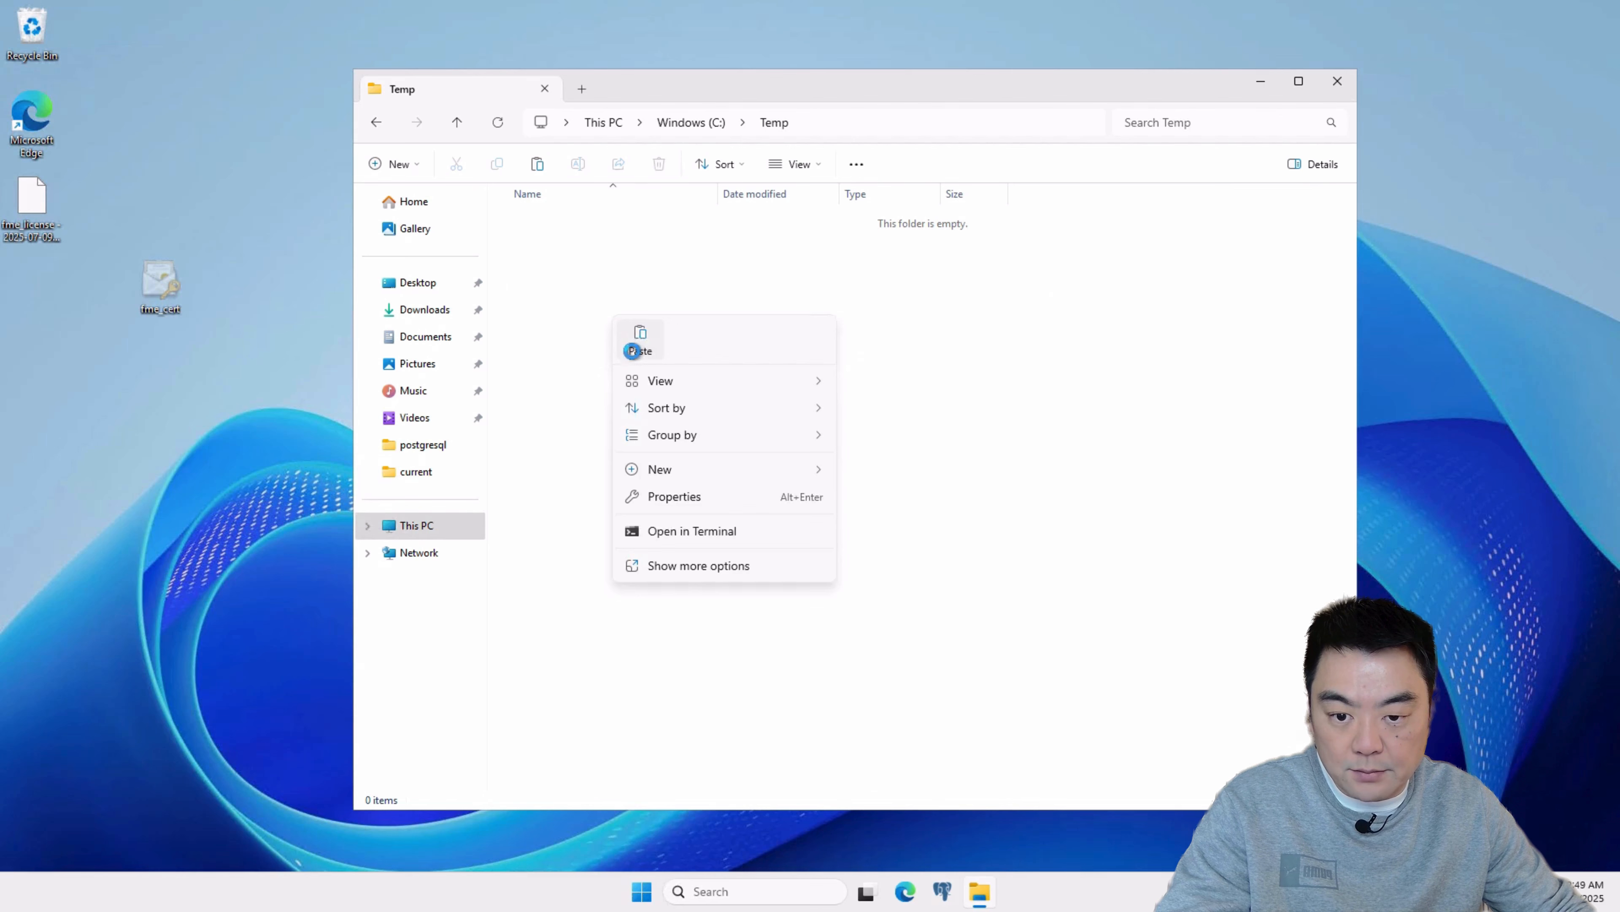
left_click(634, 337)
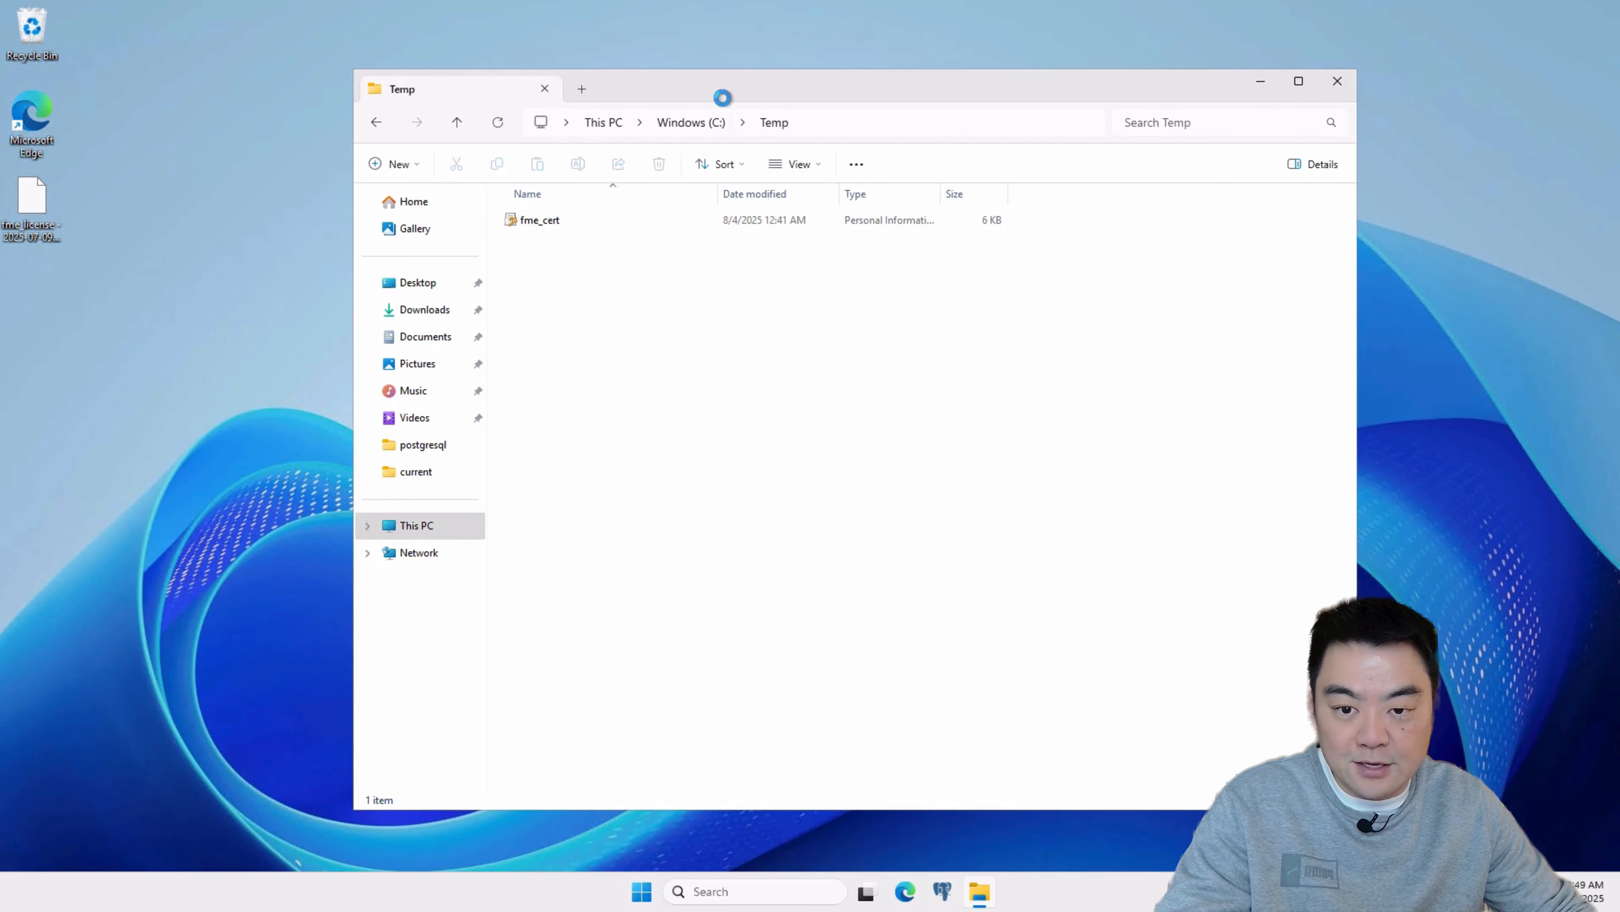
Step: Browse to C:\Program Files\FMEFlow\Utilities and select the configureSSL script
left_click(683, 123)
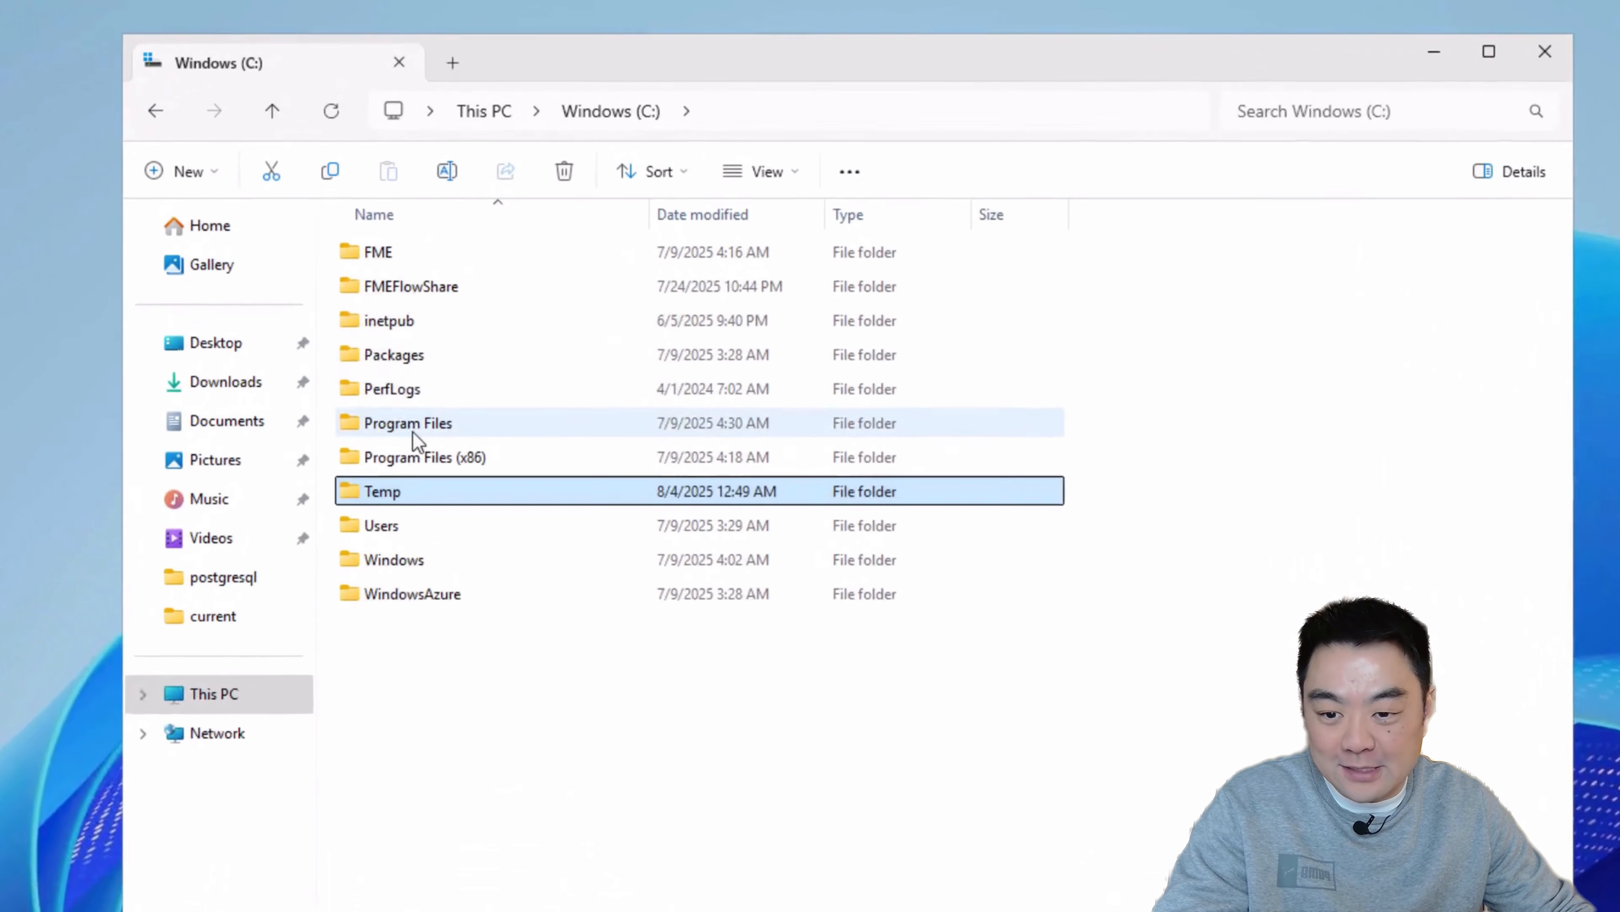
double_click(416, 441)
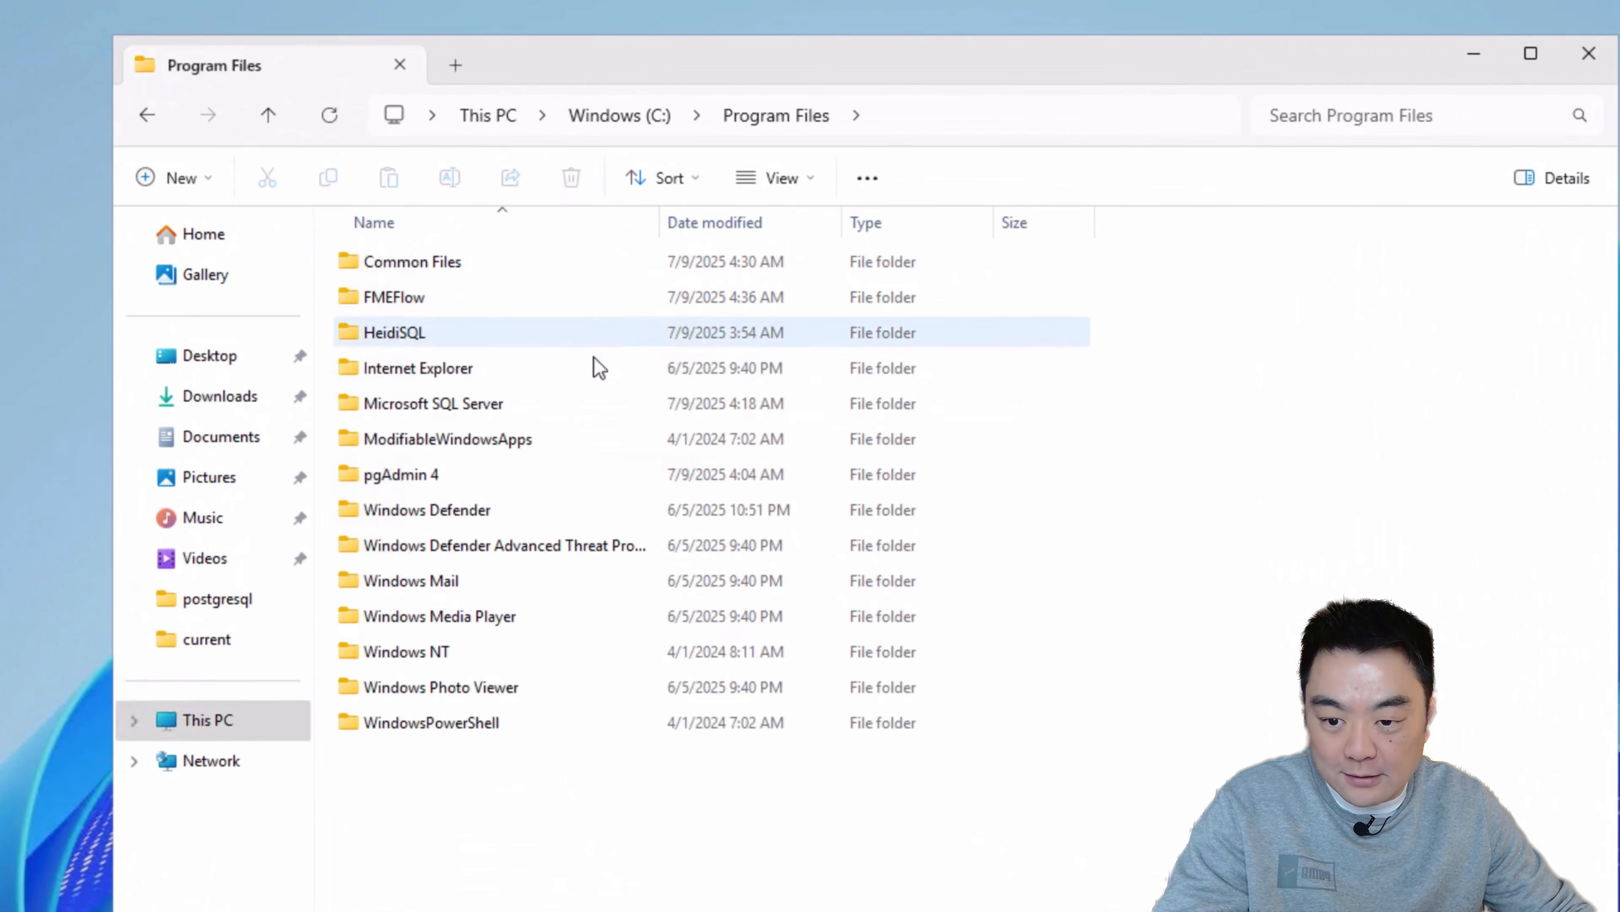
double_click(408, 297)
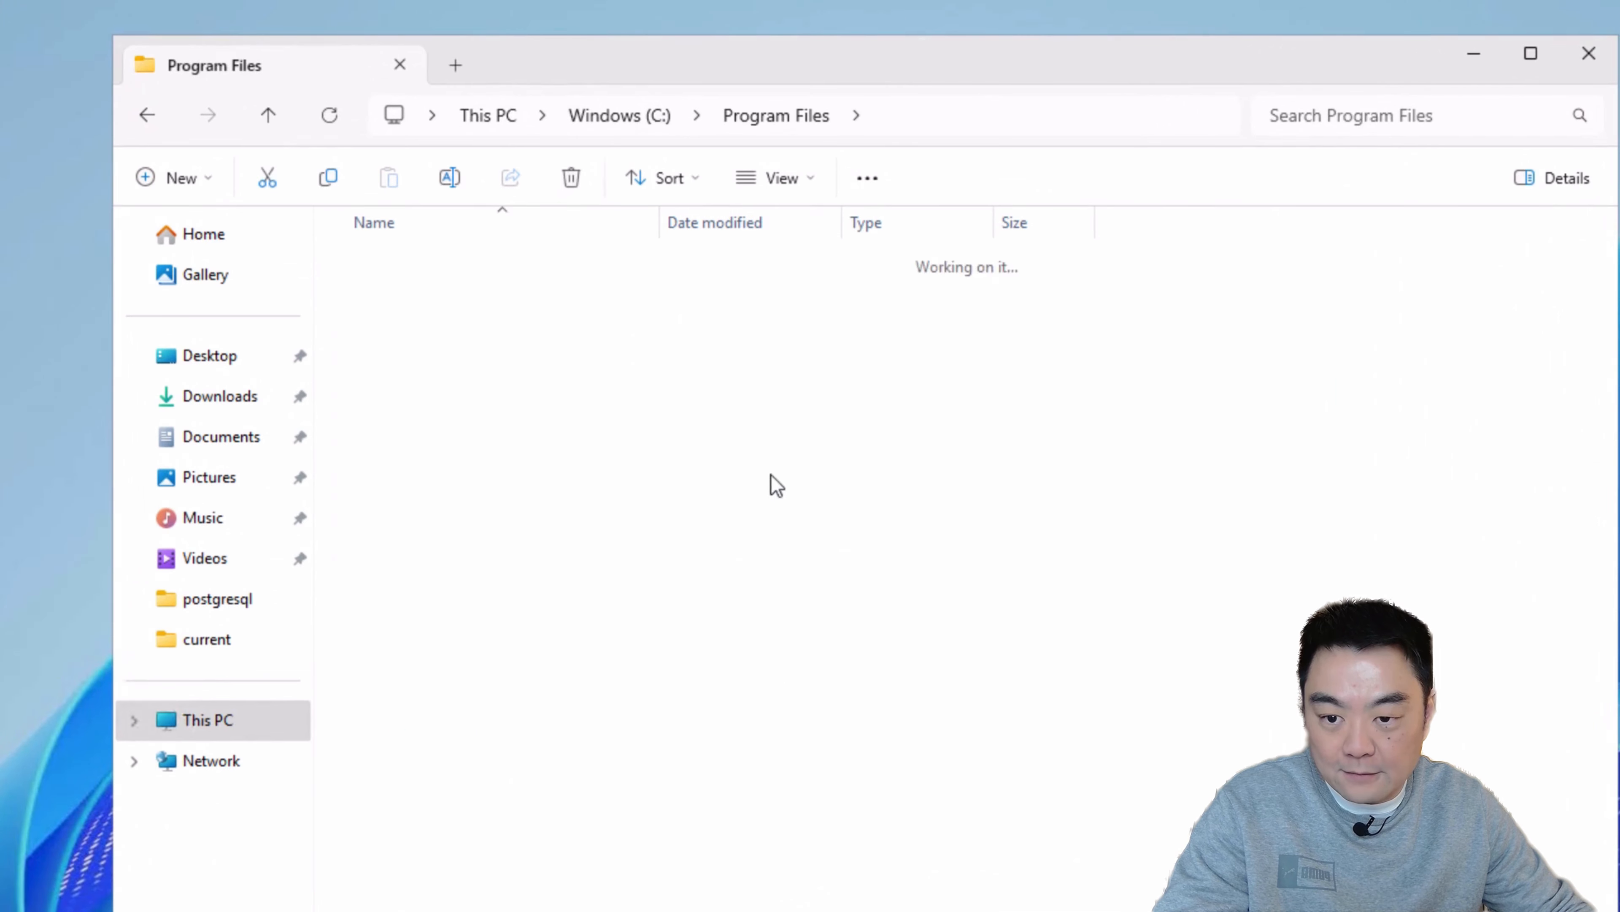
double_click(423, 451)
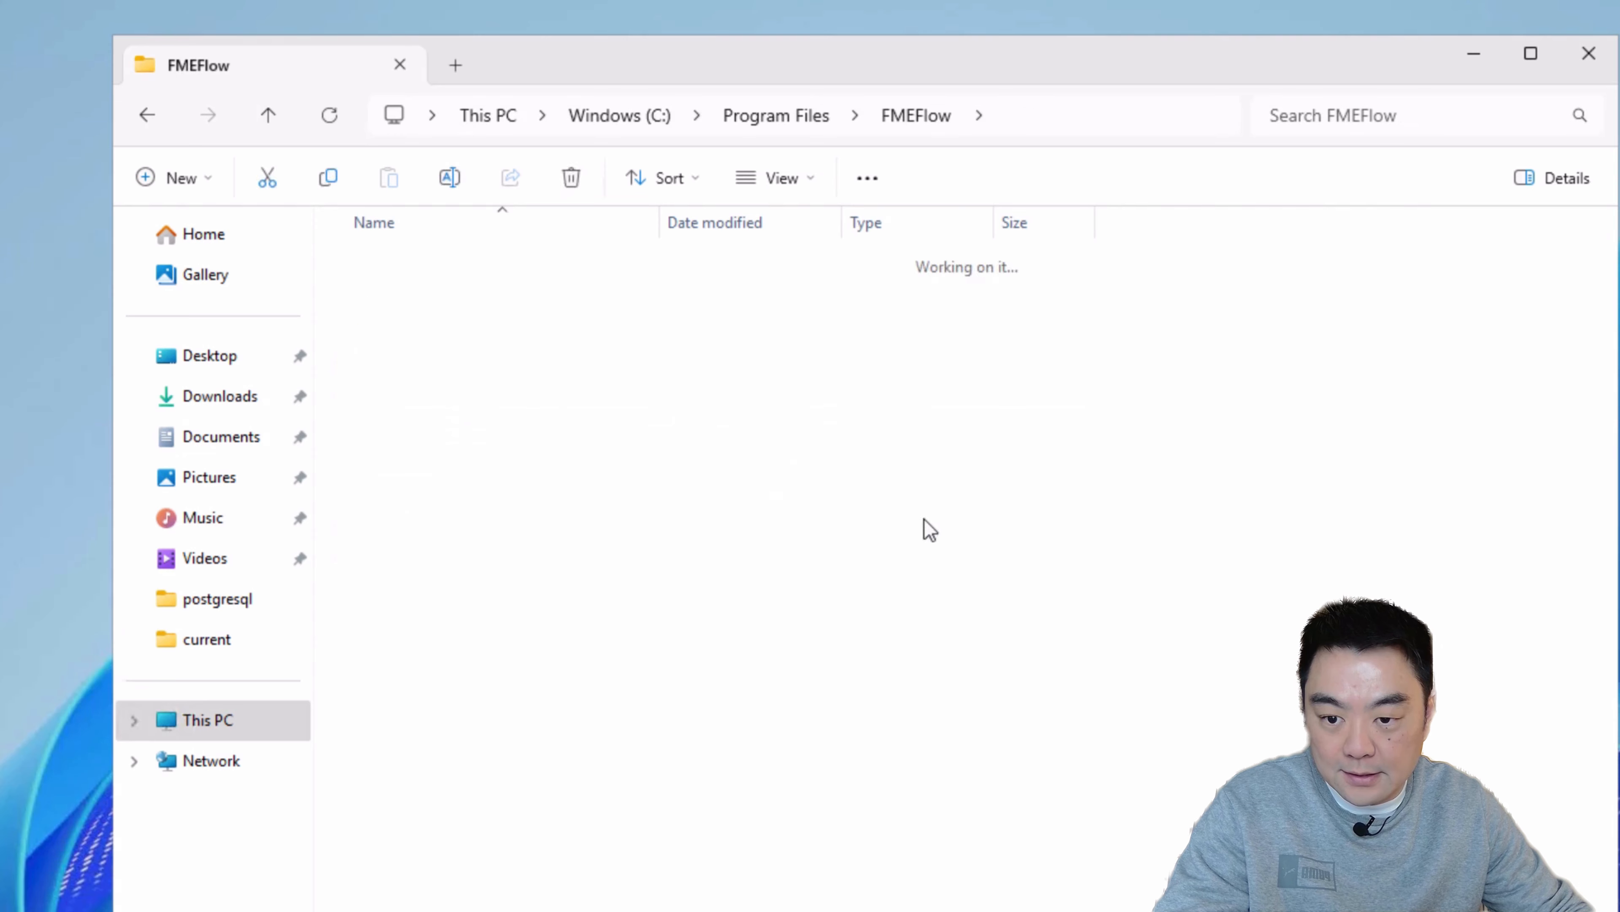
left_click(440, 553)
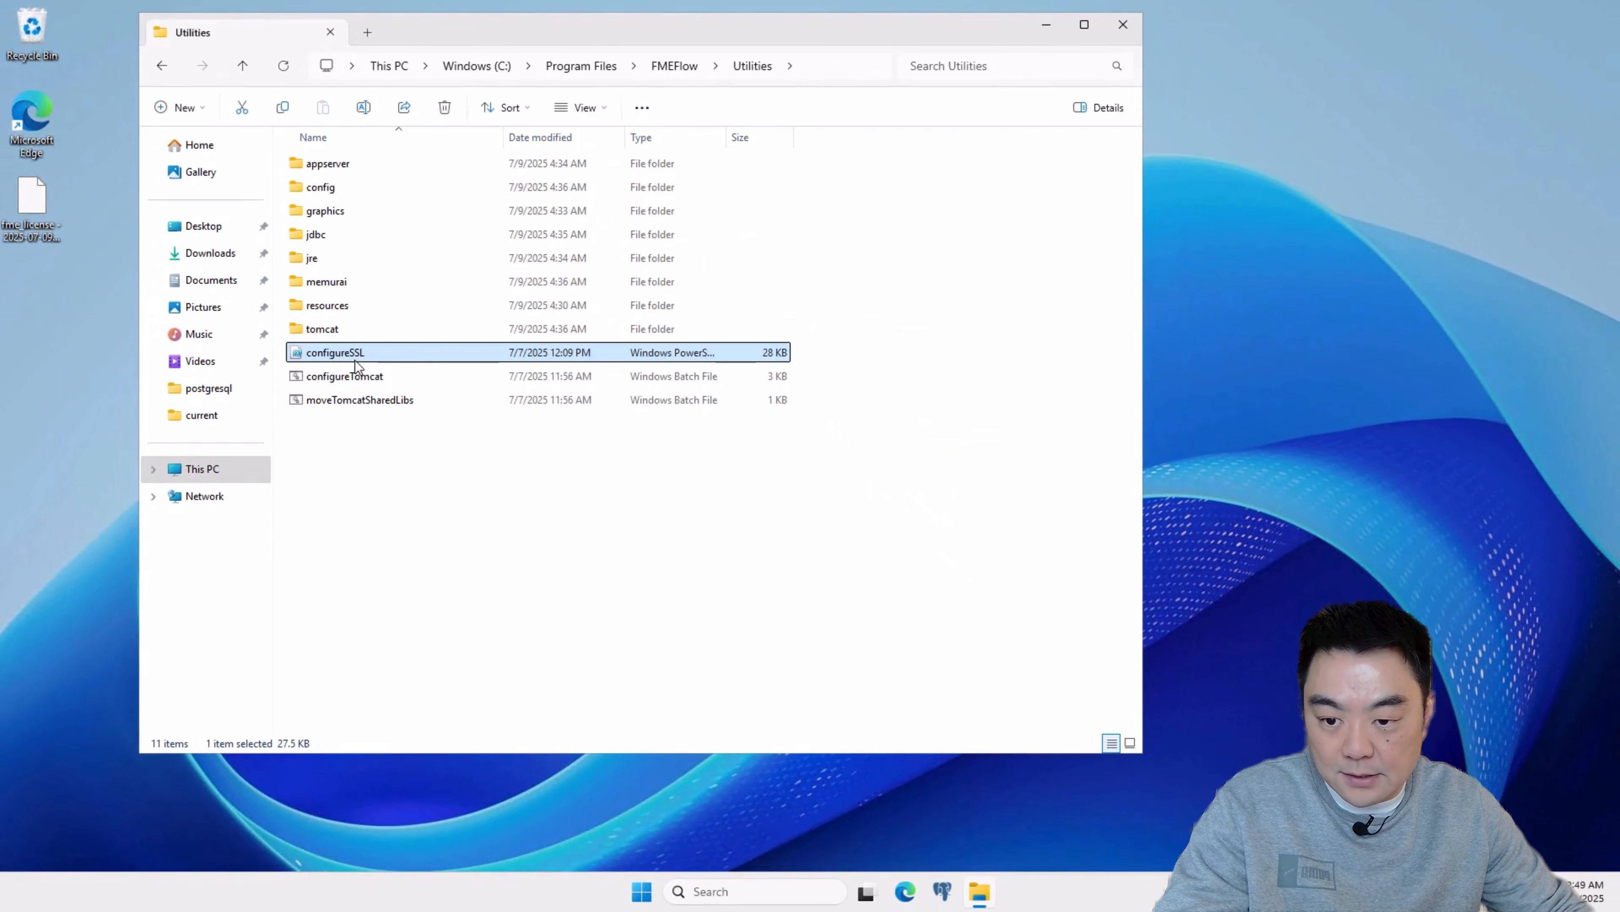
Step: Open configureSSL.ps1 in Notepad, read through its parameters and SSL configuration logic, and close it
right_click(356, 364)
mouse_move(496, 465)
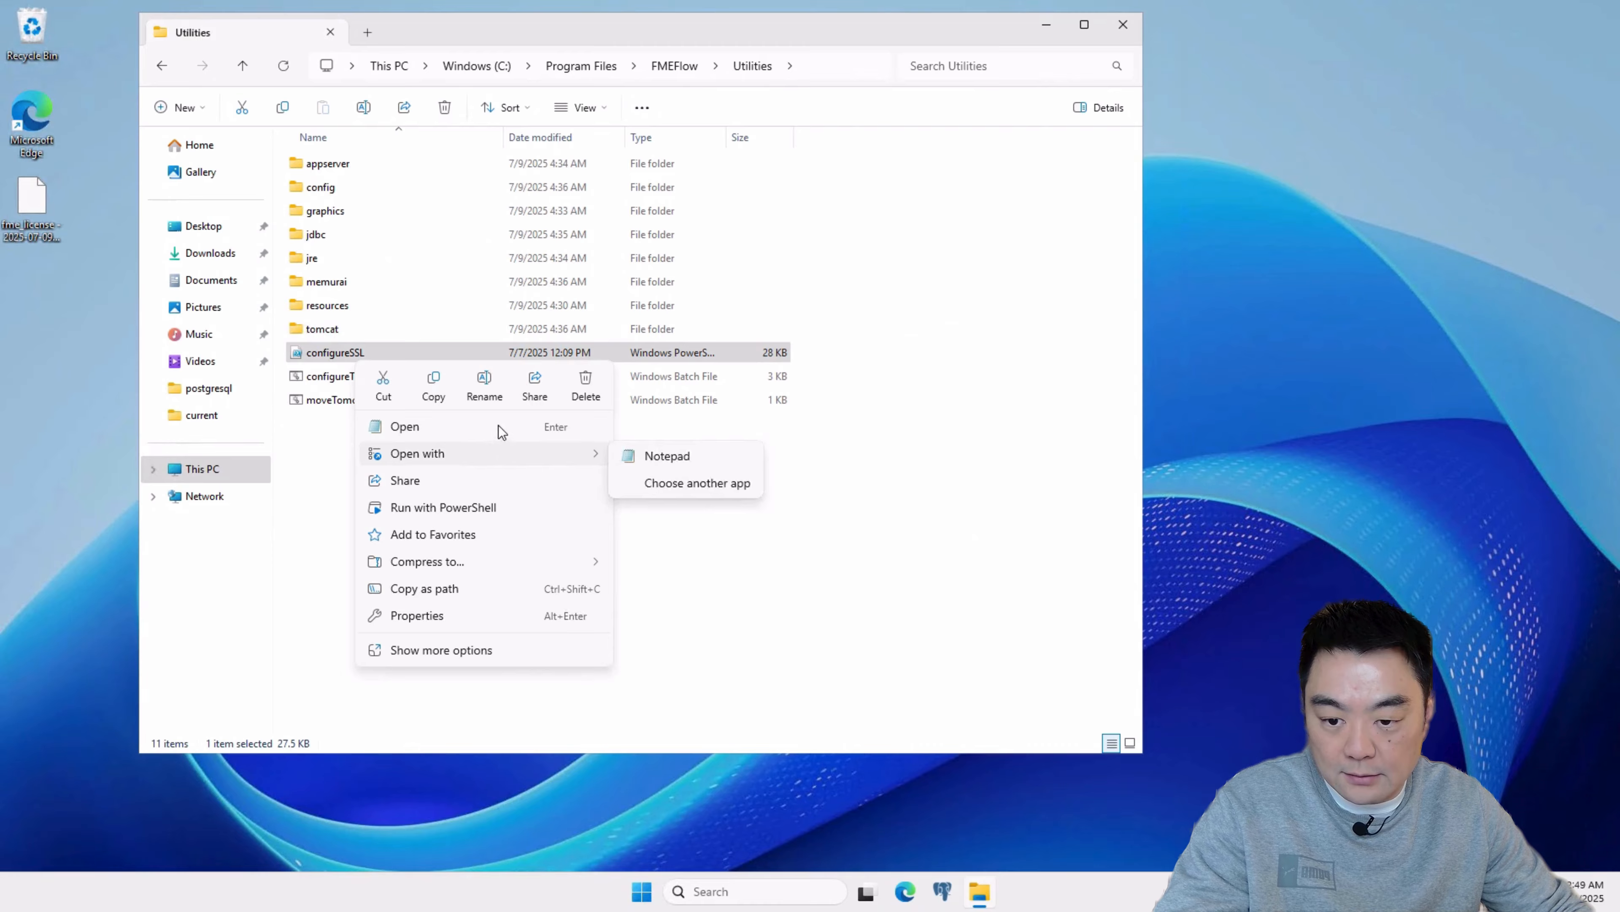
left_click(584, 429)
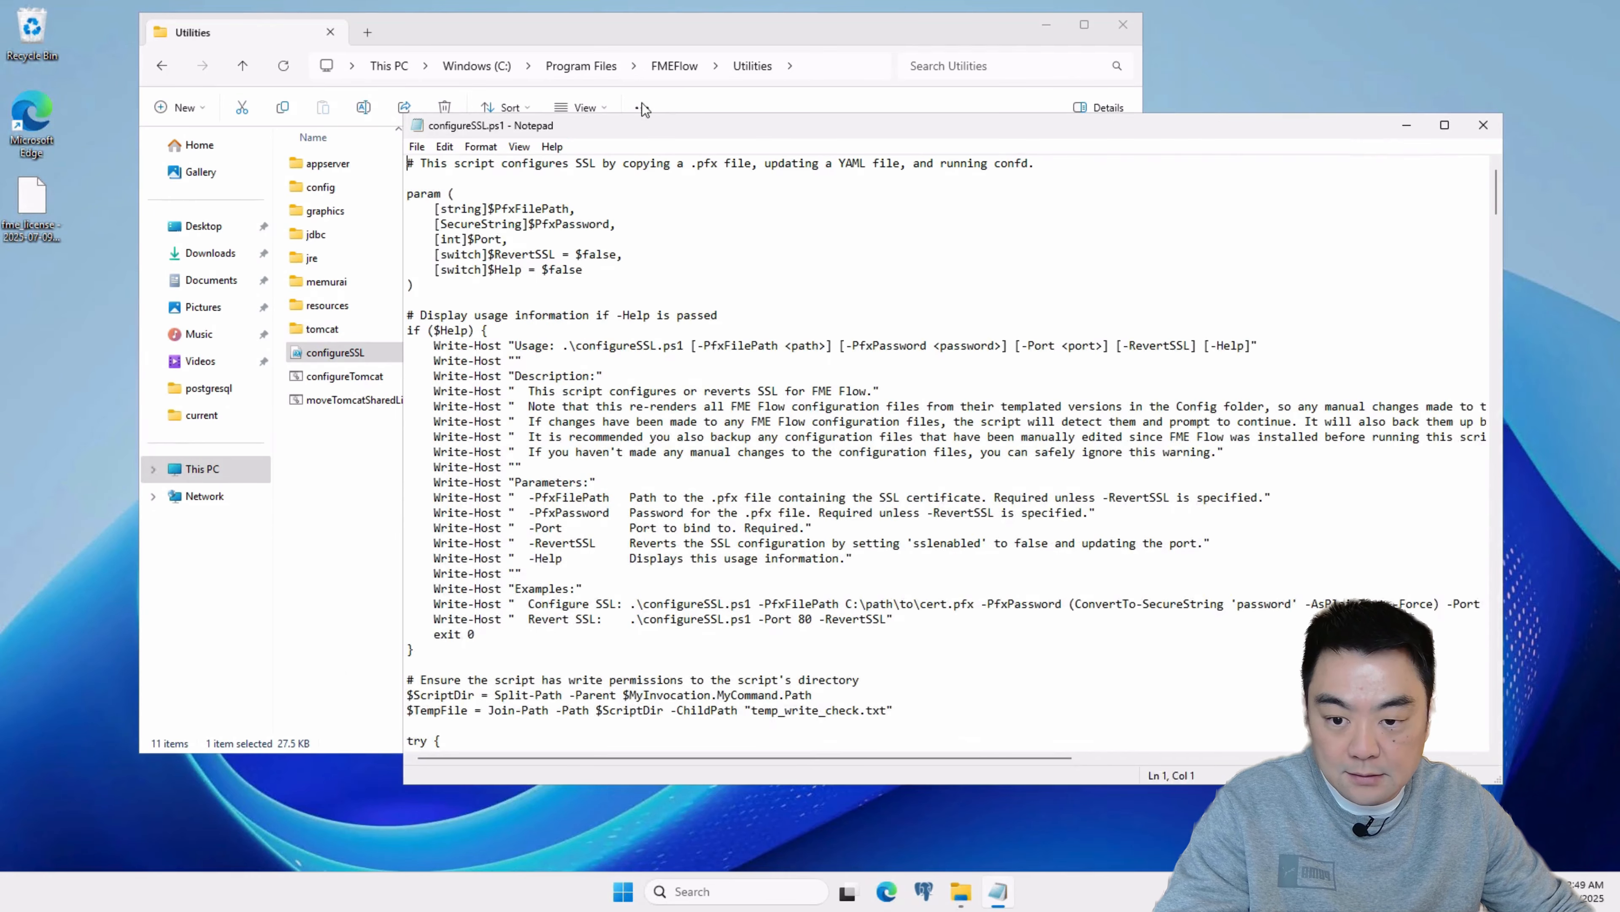
scroll(607, 304, "down", 9)
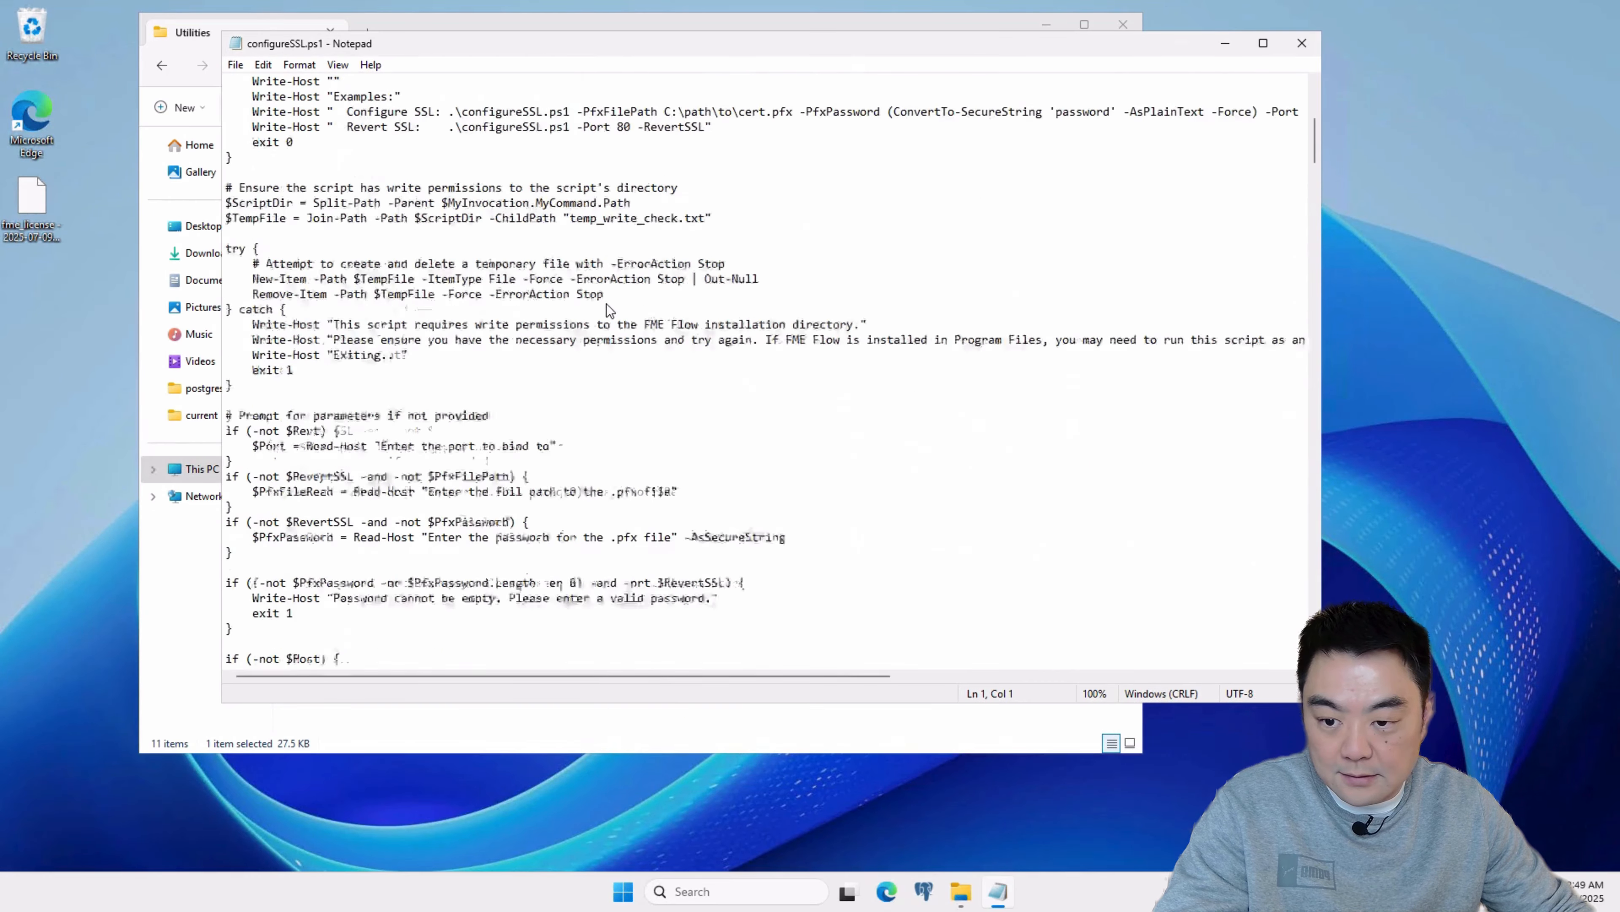
scroll(607, 304, "down", 20)
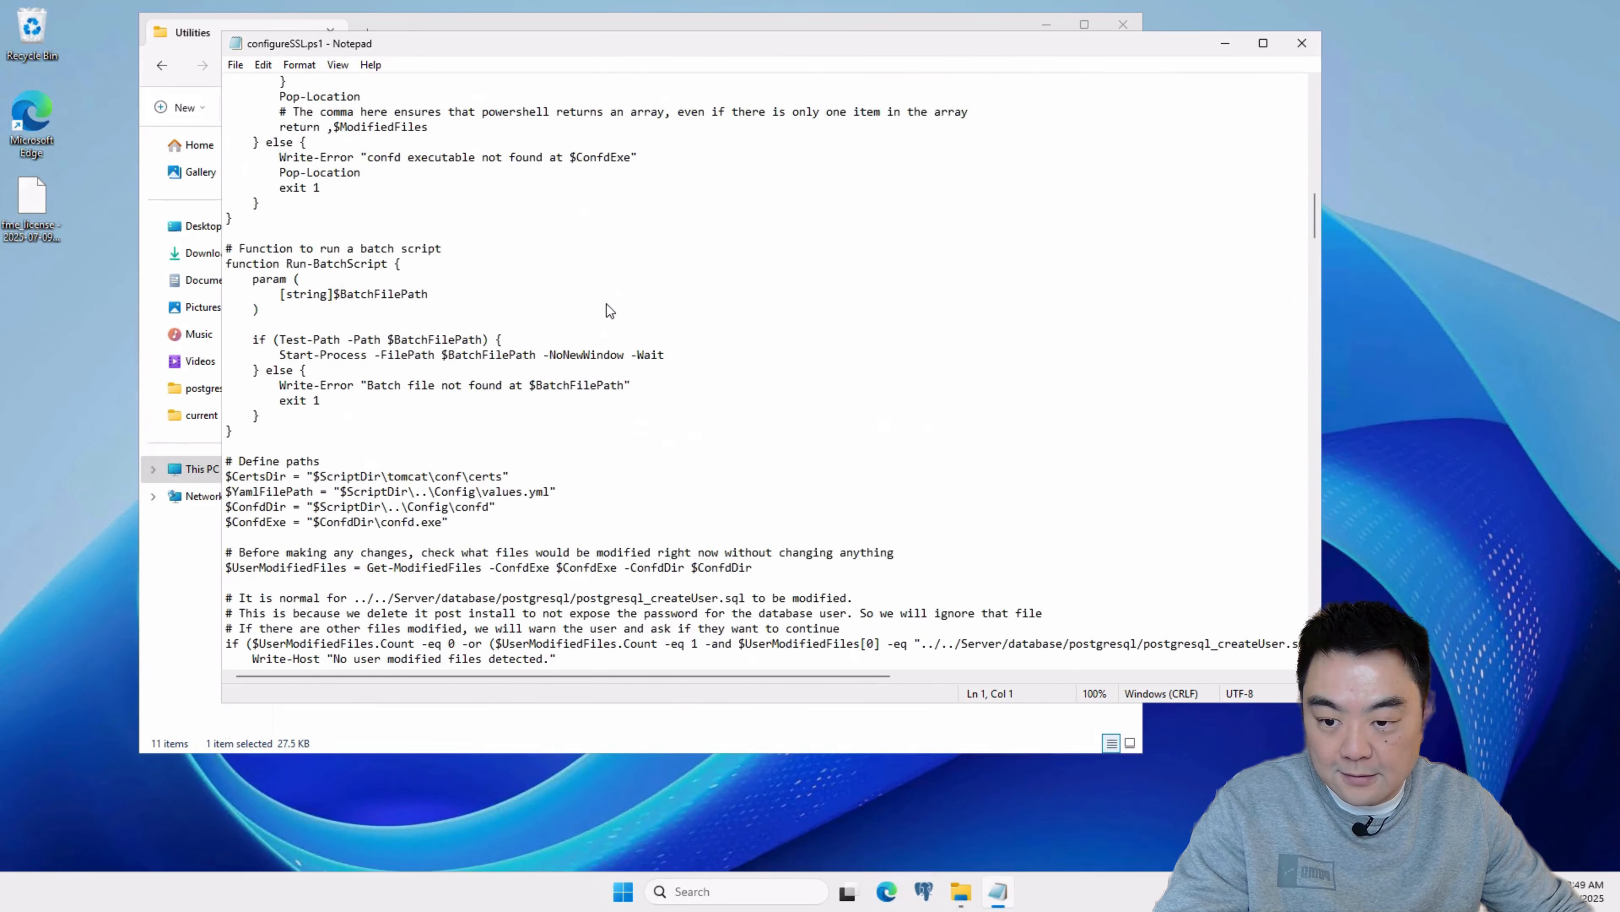
scroll(606, 304, "down", 20)
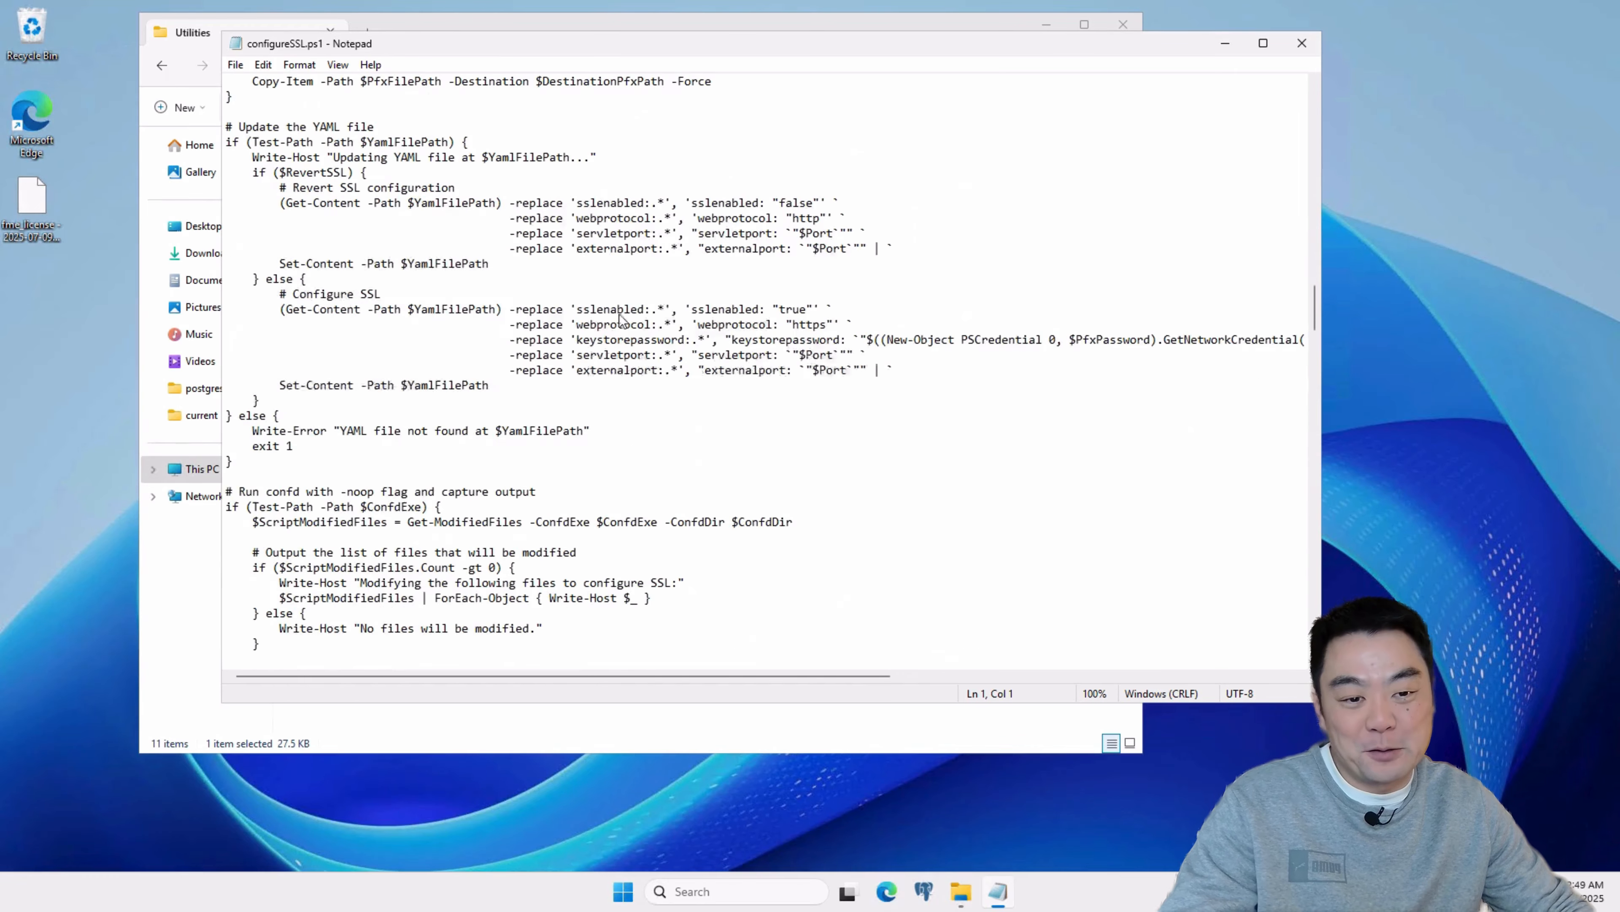
scroll(789, 375, "down", 8)
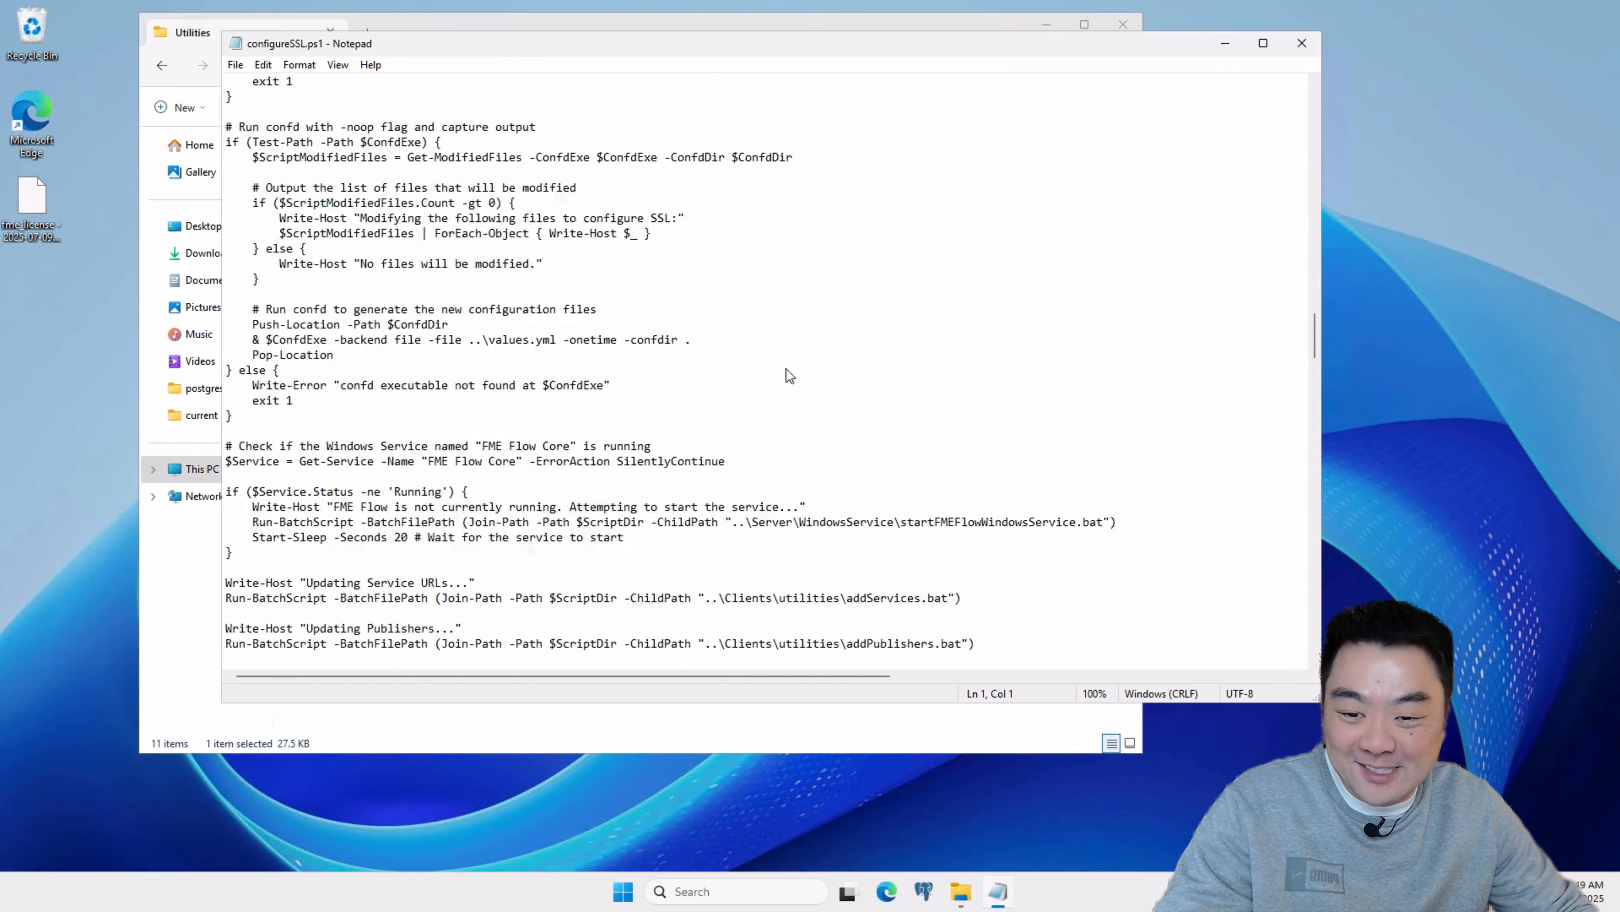
scroll(789, 375, "down", 6)
mouse_move(1317, 353)
left_mouse_down()
mouse_move(1318, 624)
mouse_move(1254, 150)
mouse_move(925, 84)
mouse_move(753, 216)
left_mouse_up()
left_click(1127, 217)
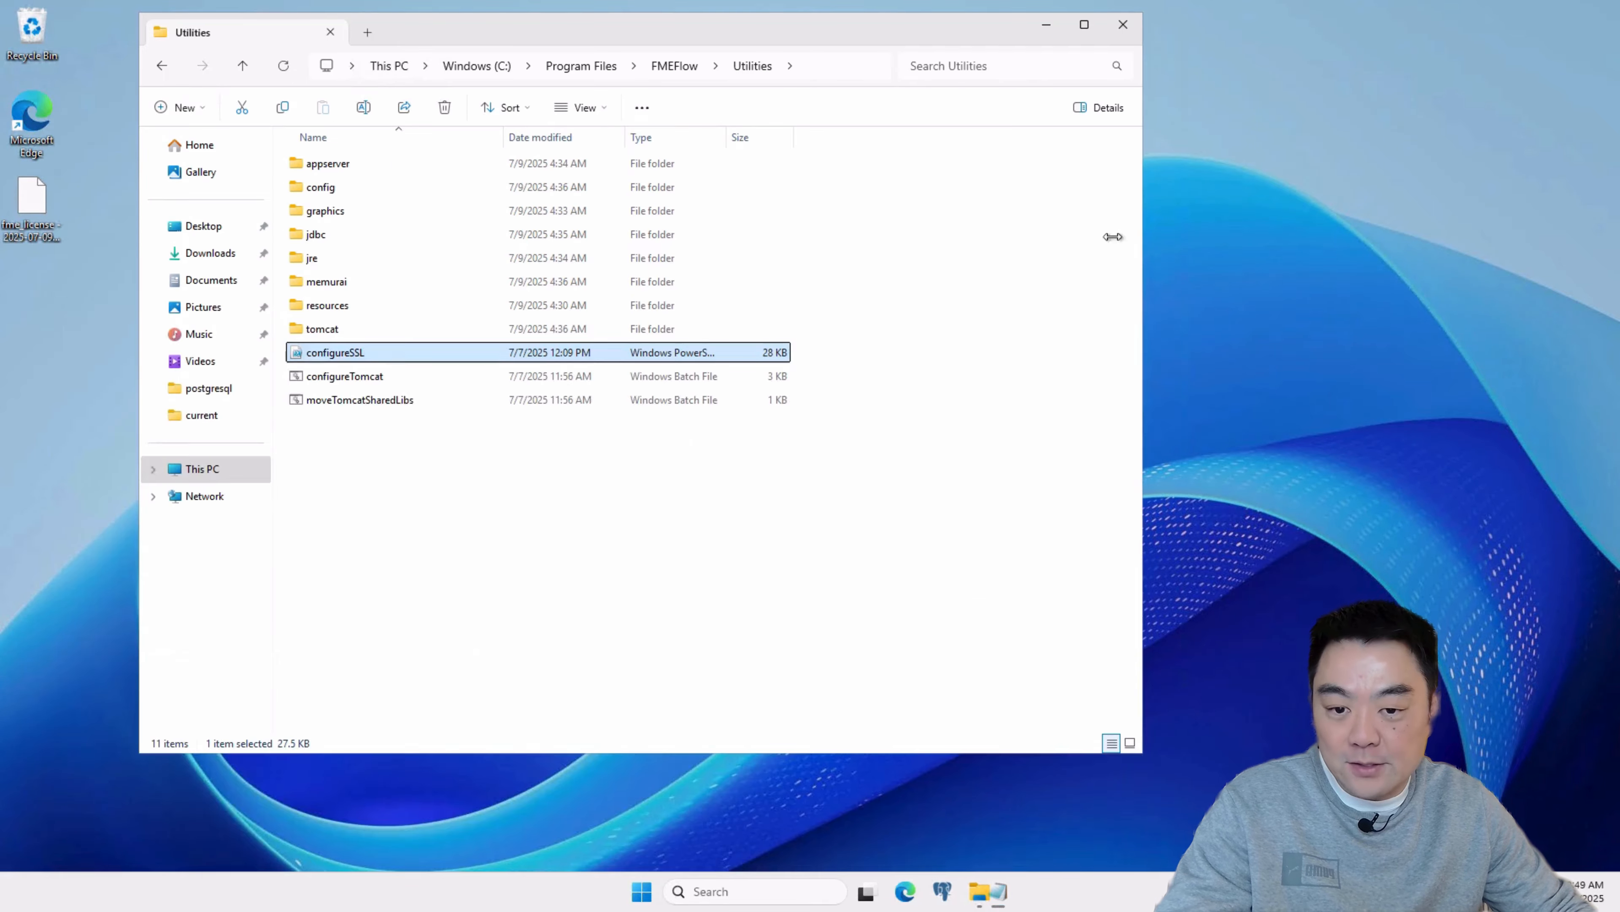
left_click(837, 588)
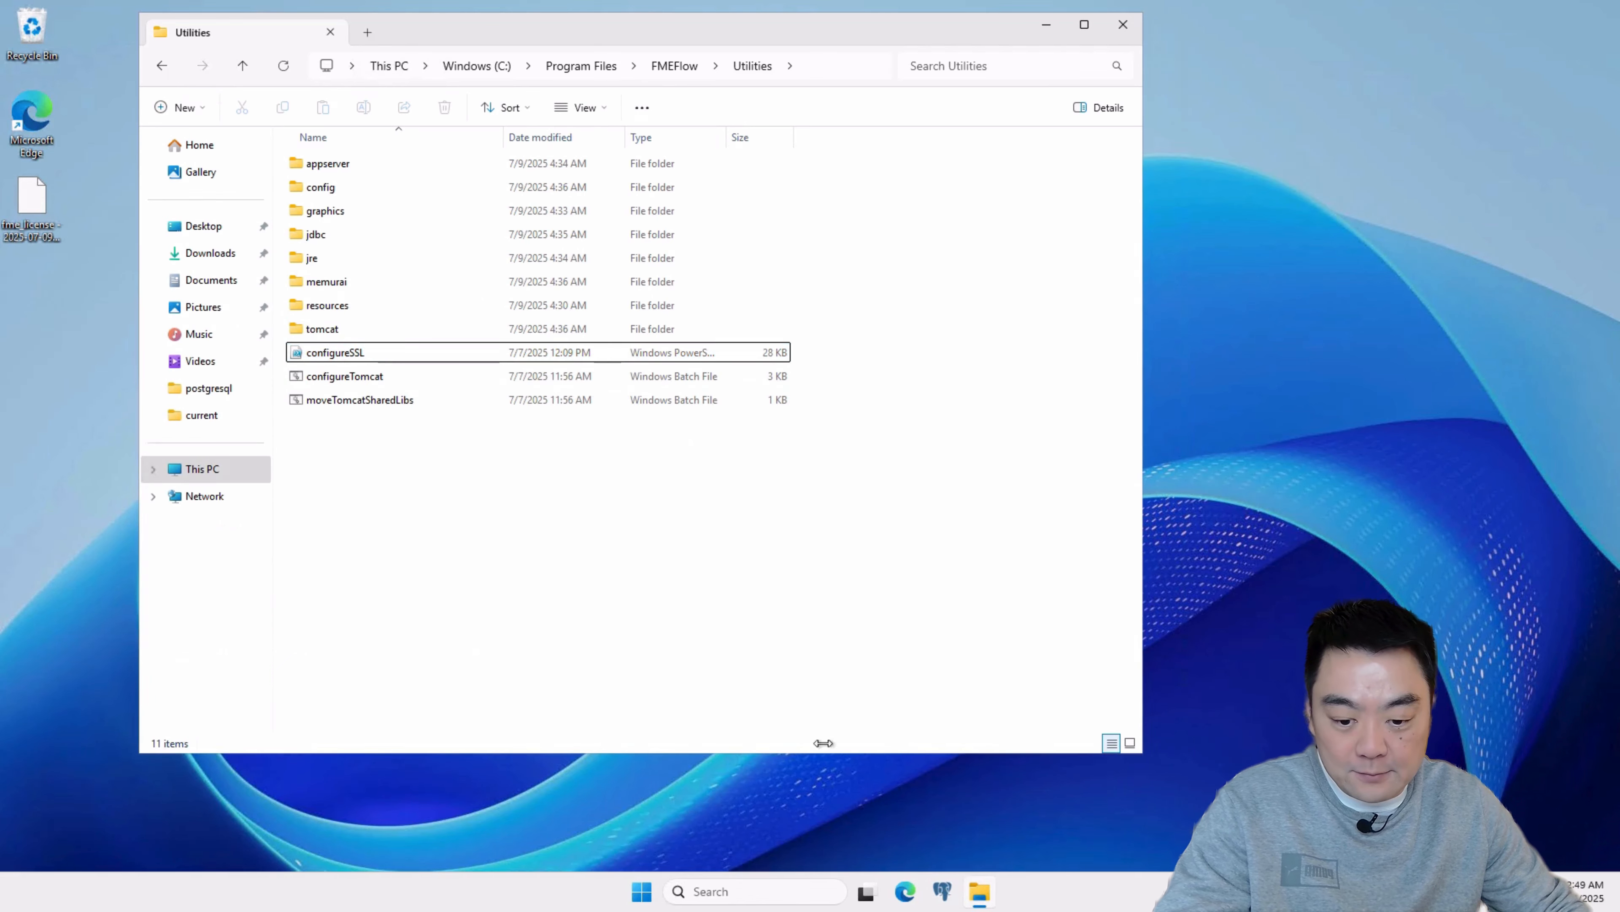
Step: Open Terminal and change the PowerShell directory to "C:\Program Files\FMEFlow\Utilities", using the quoted path copied from File Explorer
key("super")
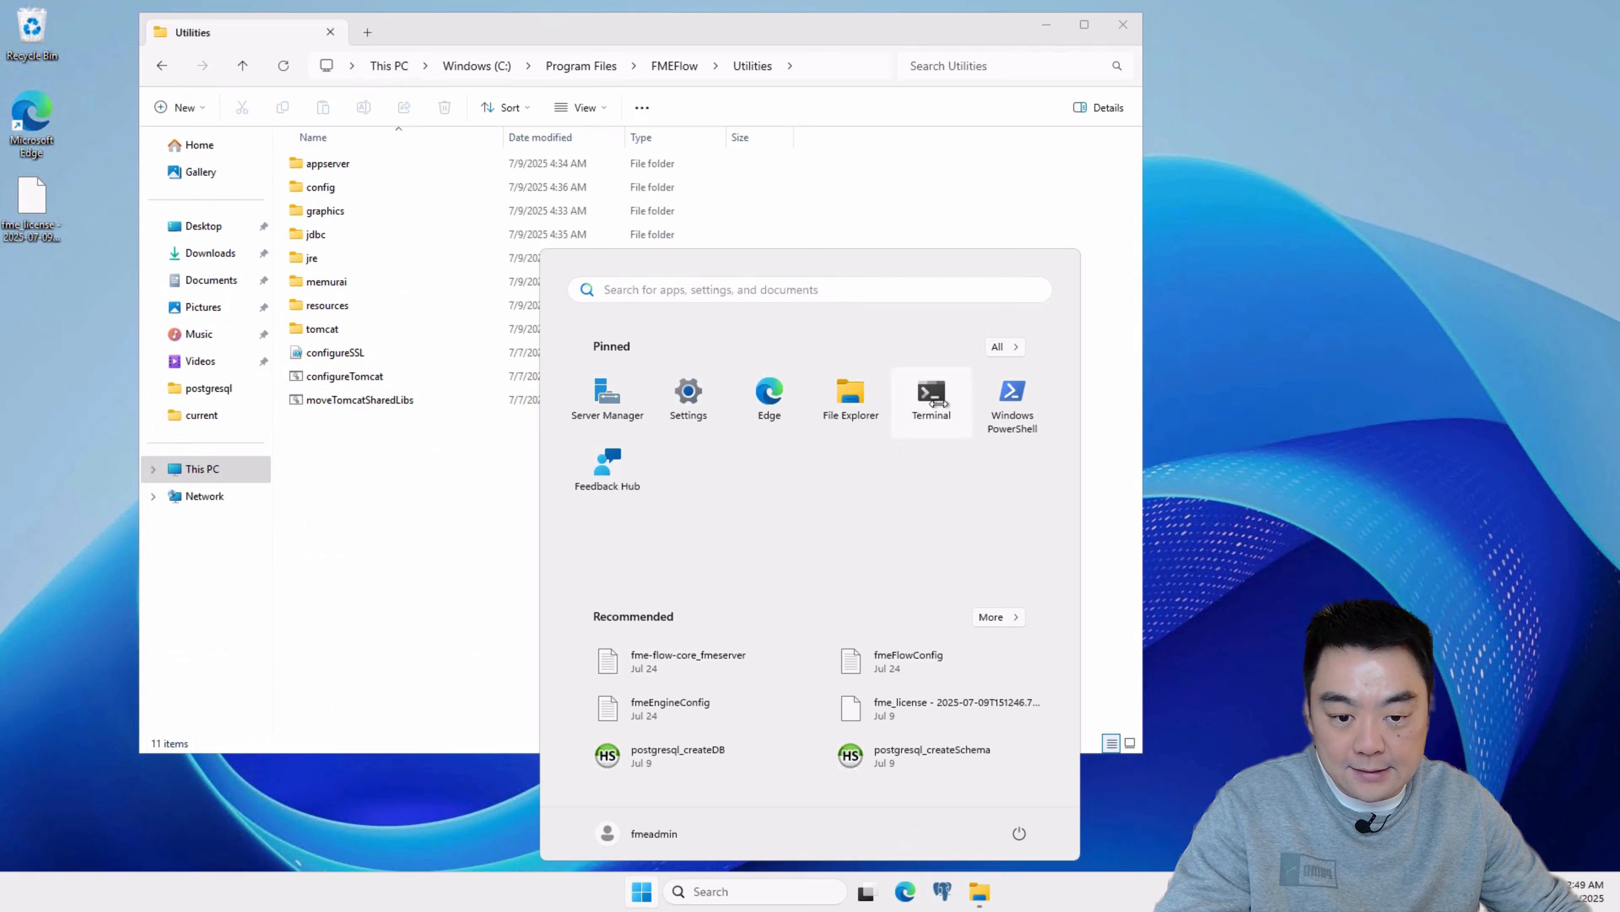
left_click(929, 397)
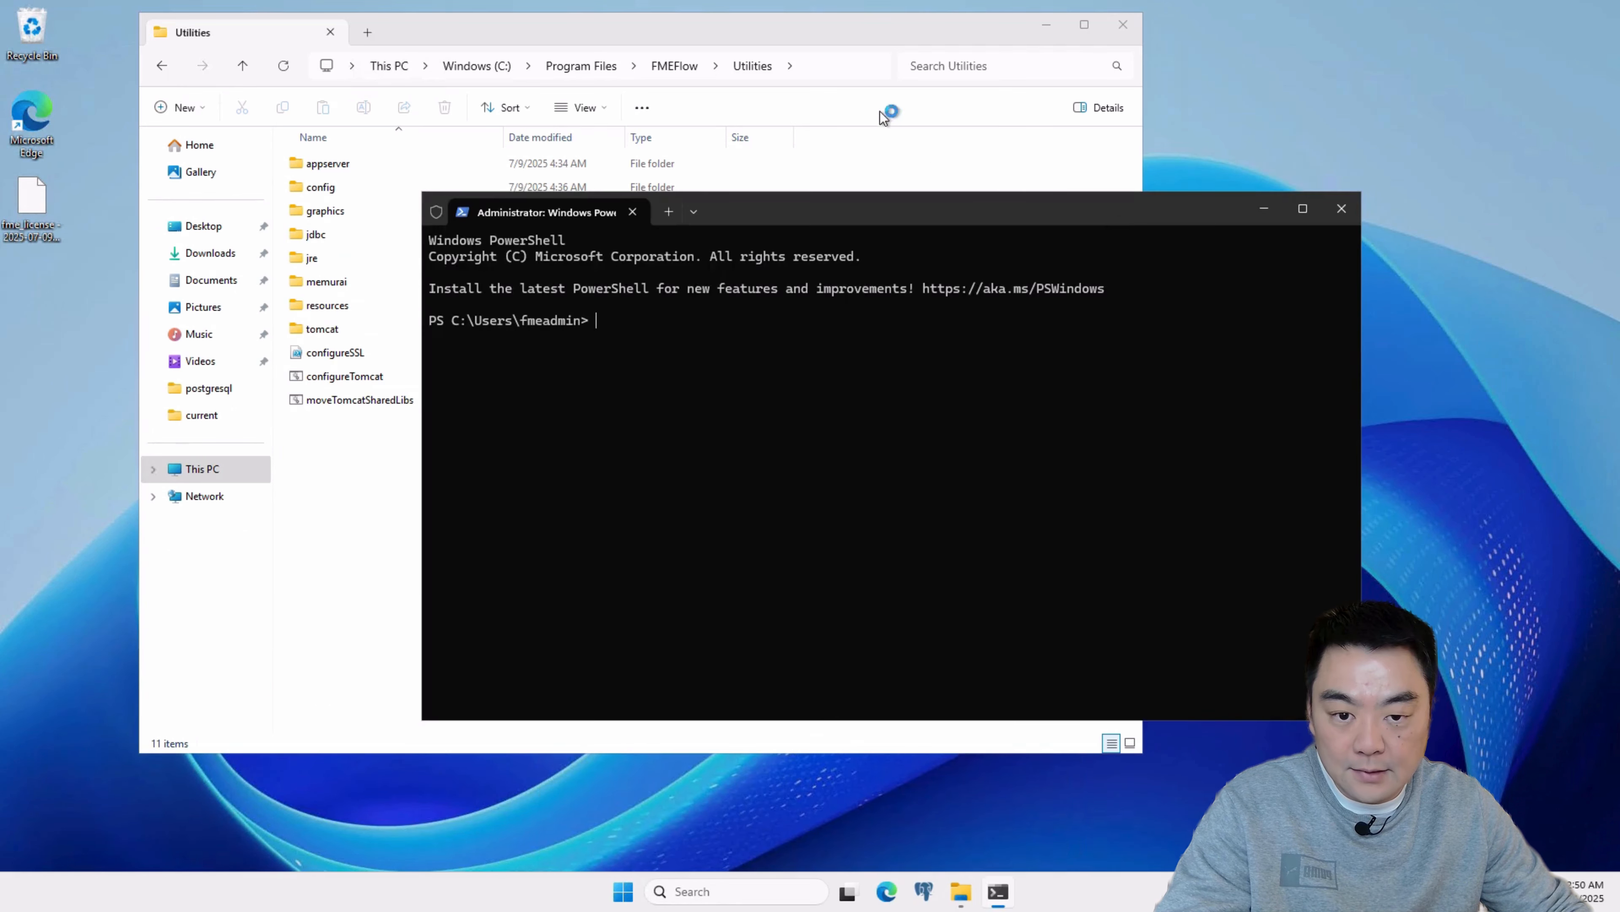
left_click(842, 66)
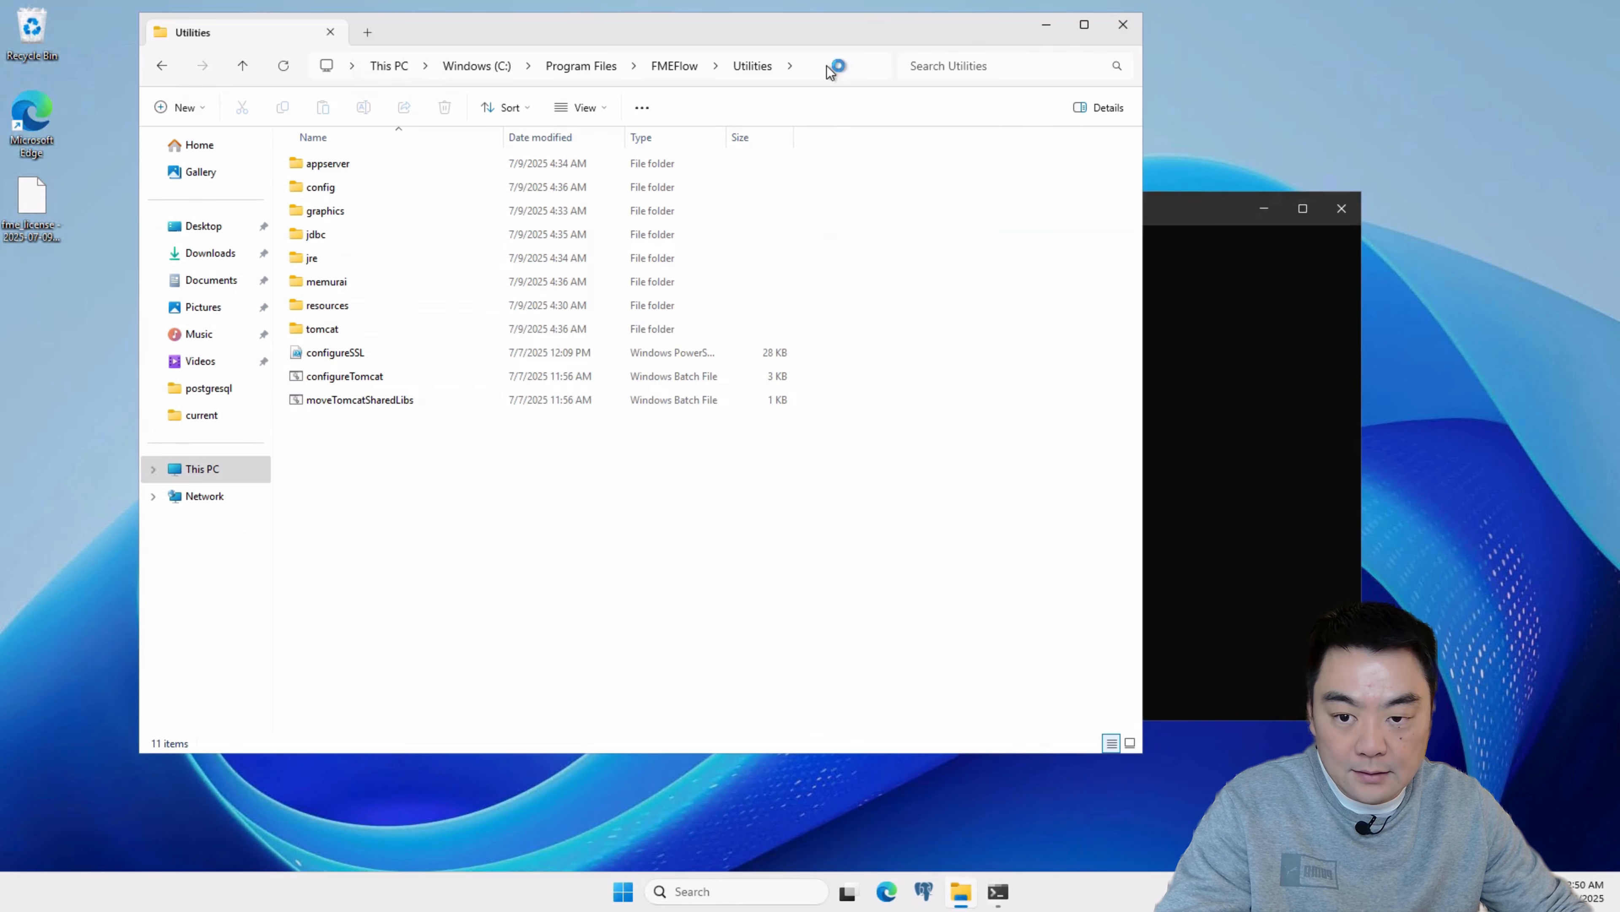
left_click(1198, 211)
type("cd")
type("C:\\Program Files\\FMEFlow\\Utilities")
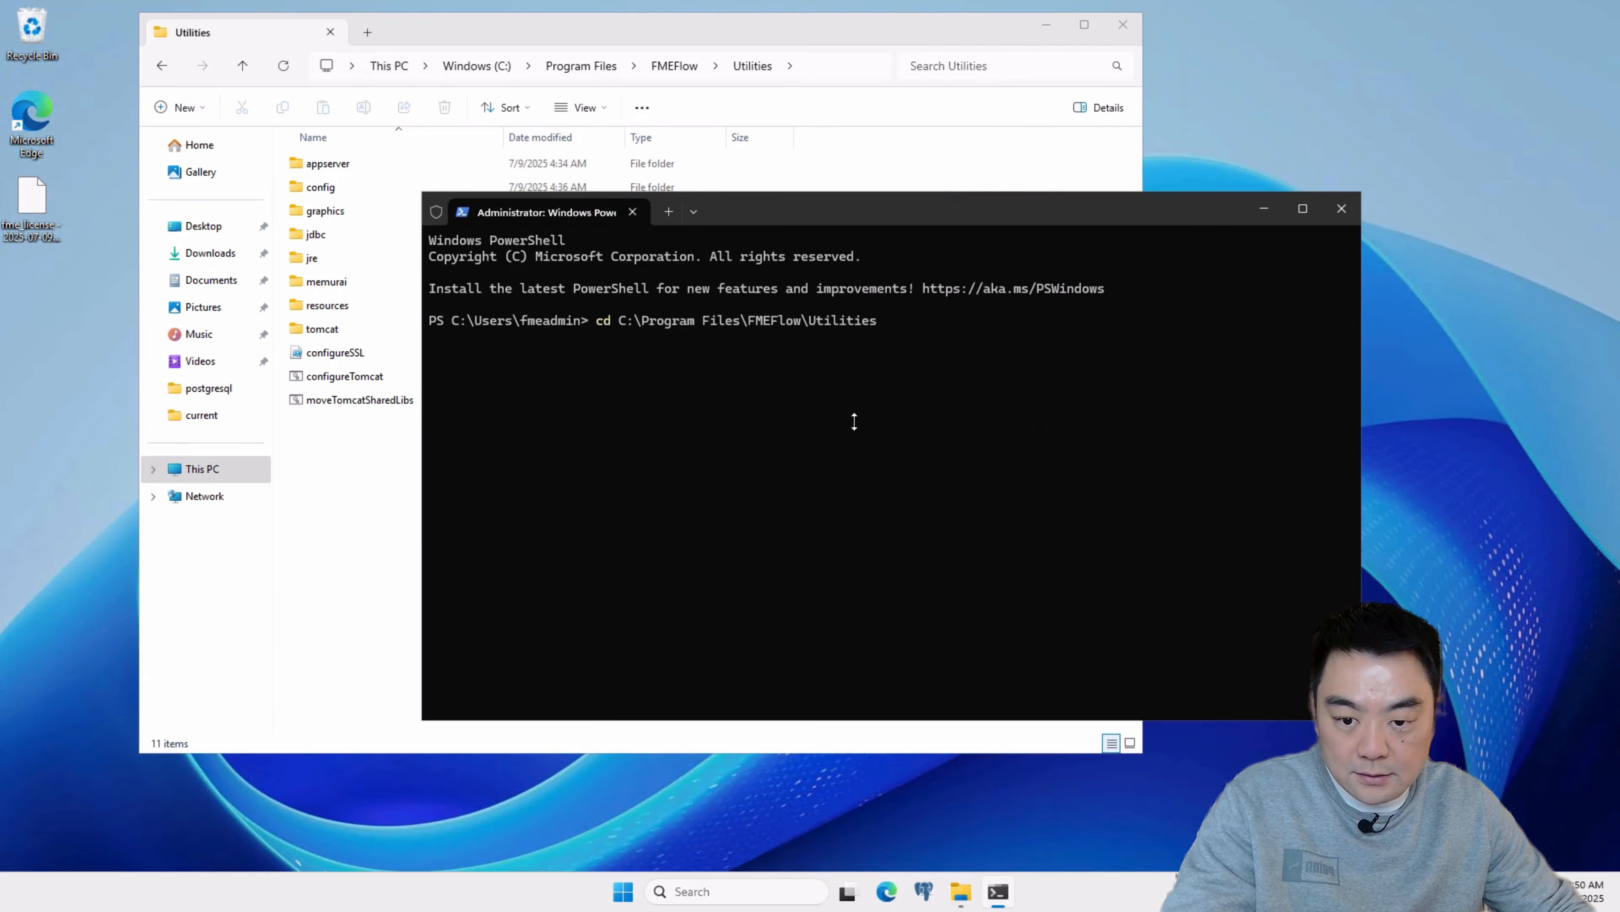
type("\"")
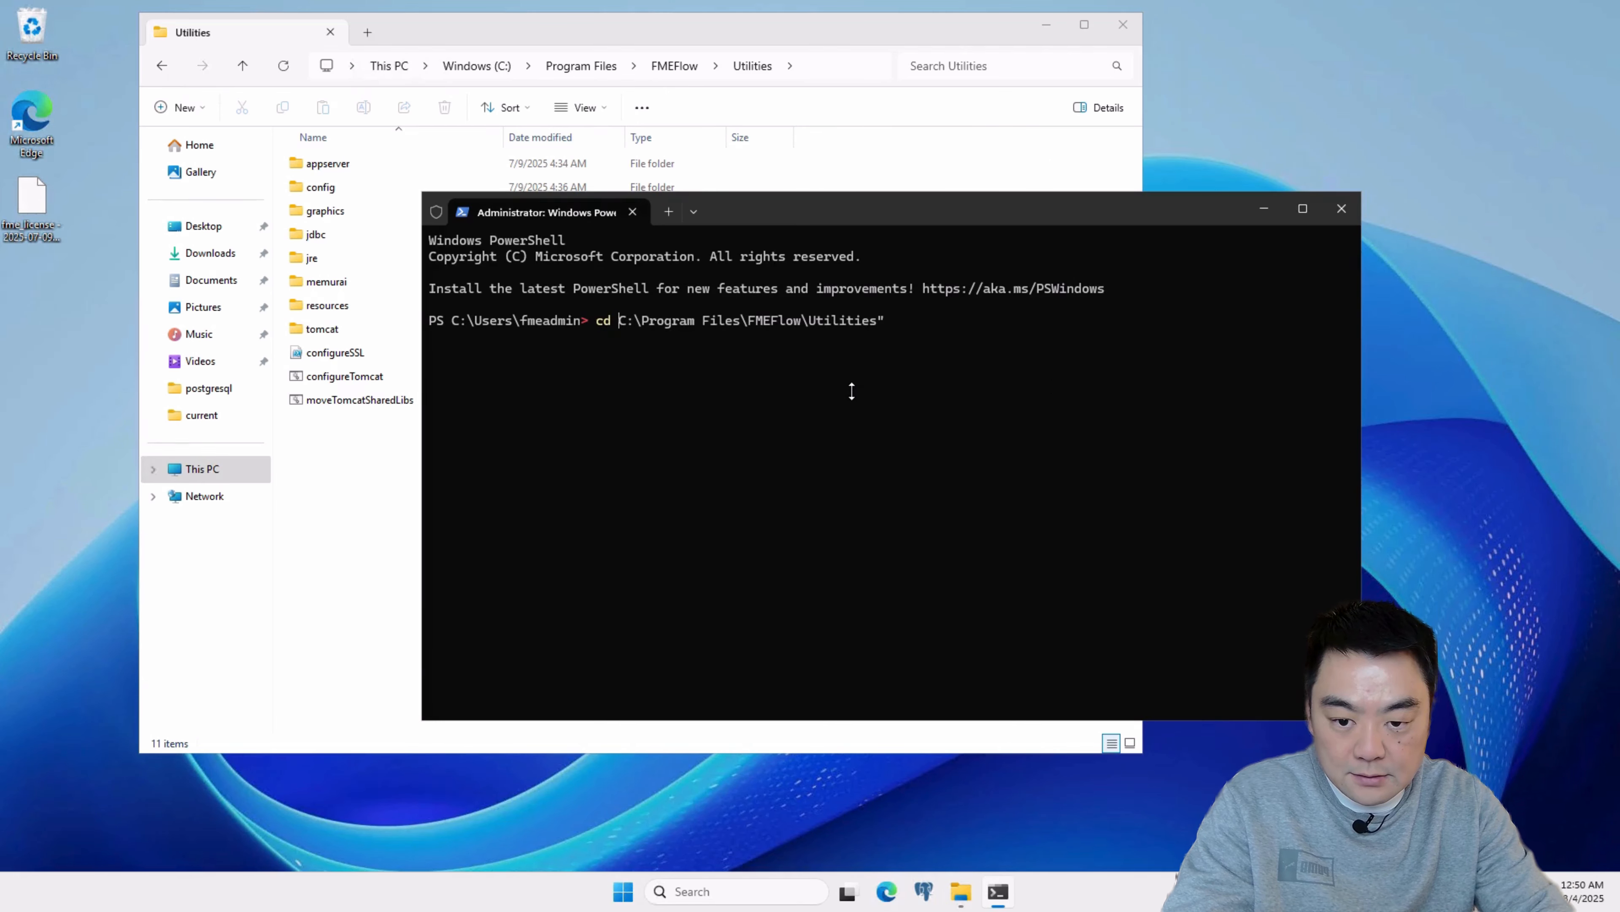
type("\"")
key("Return")
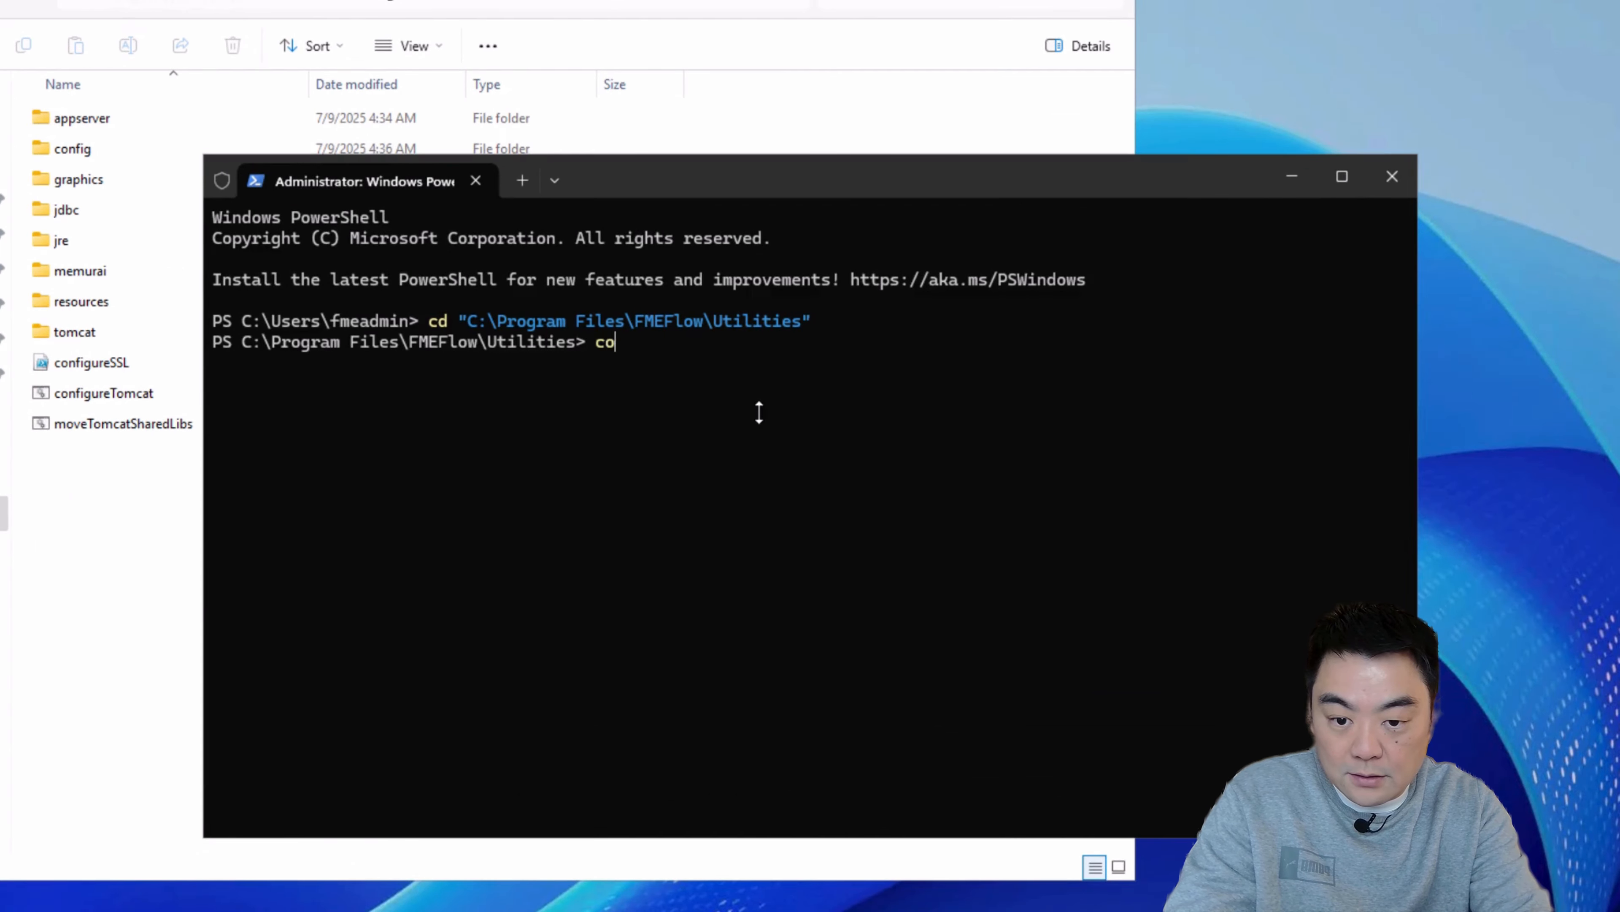
Step: Display the usage information for .\configureSSL.ps1 by running the script with the -help option
type("confi")
key("Tab")
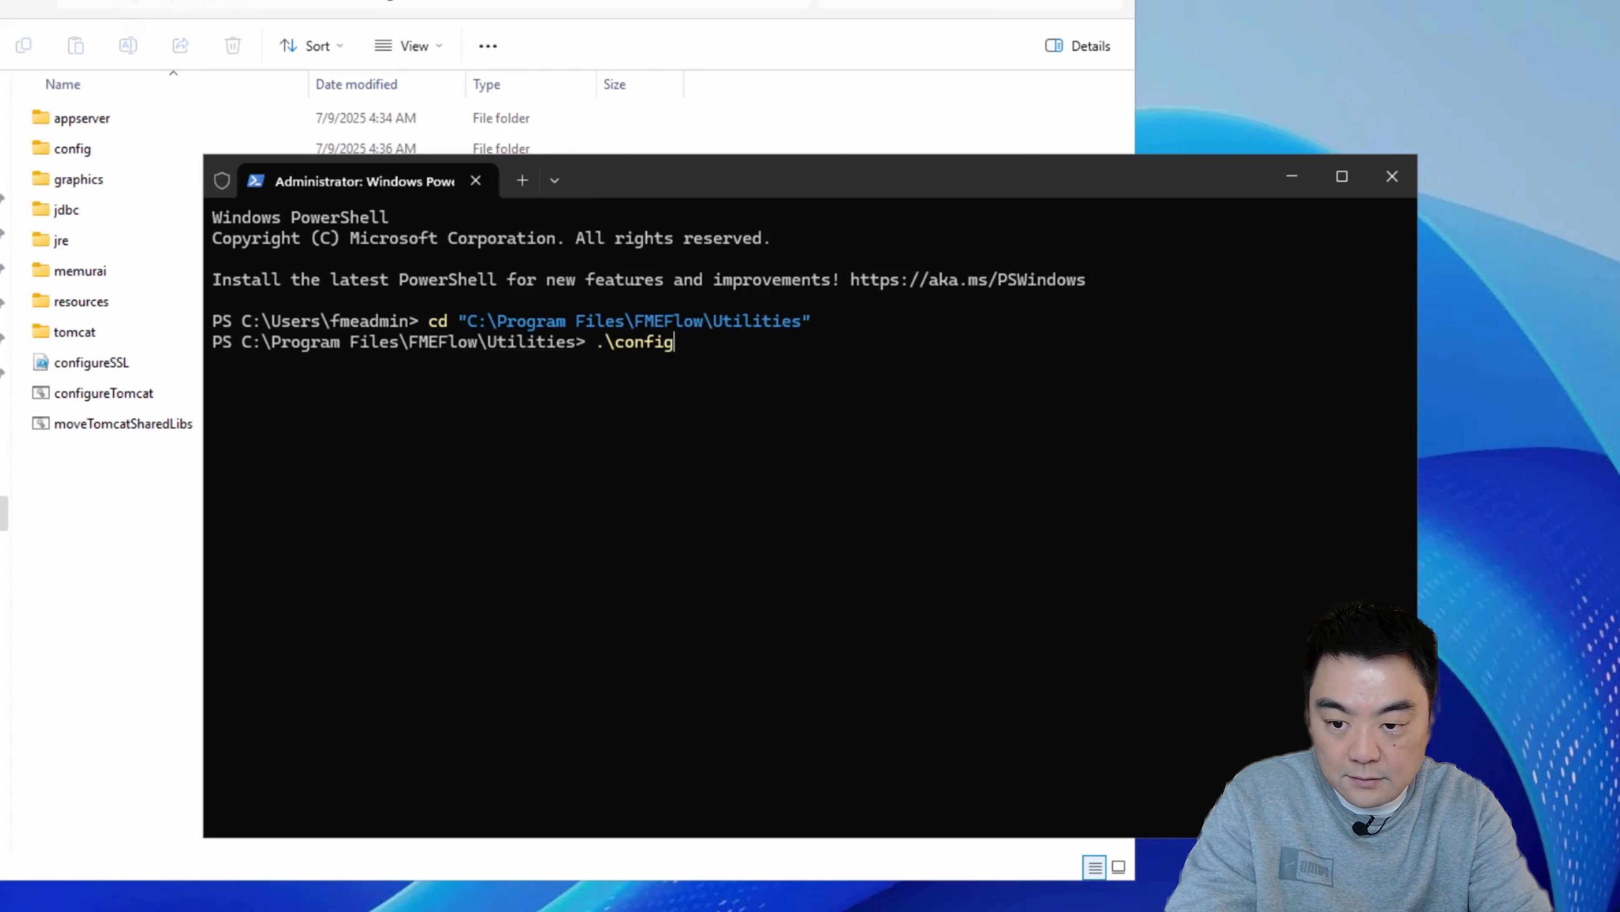
type("u")
key("Tab")
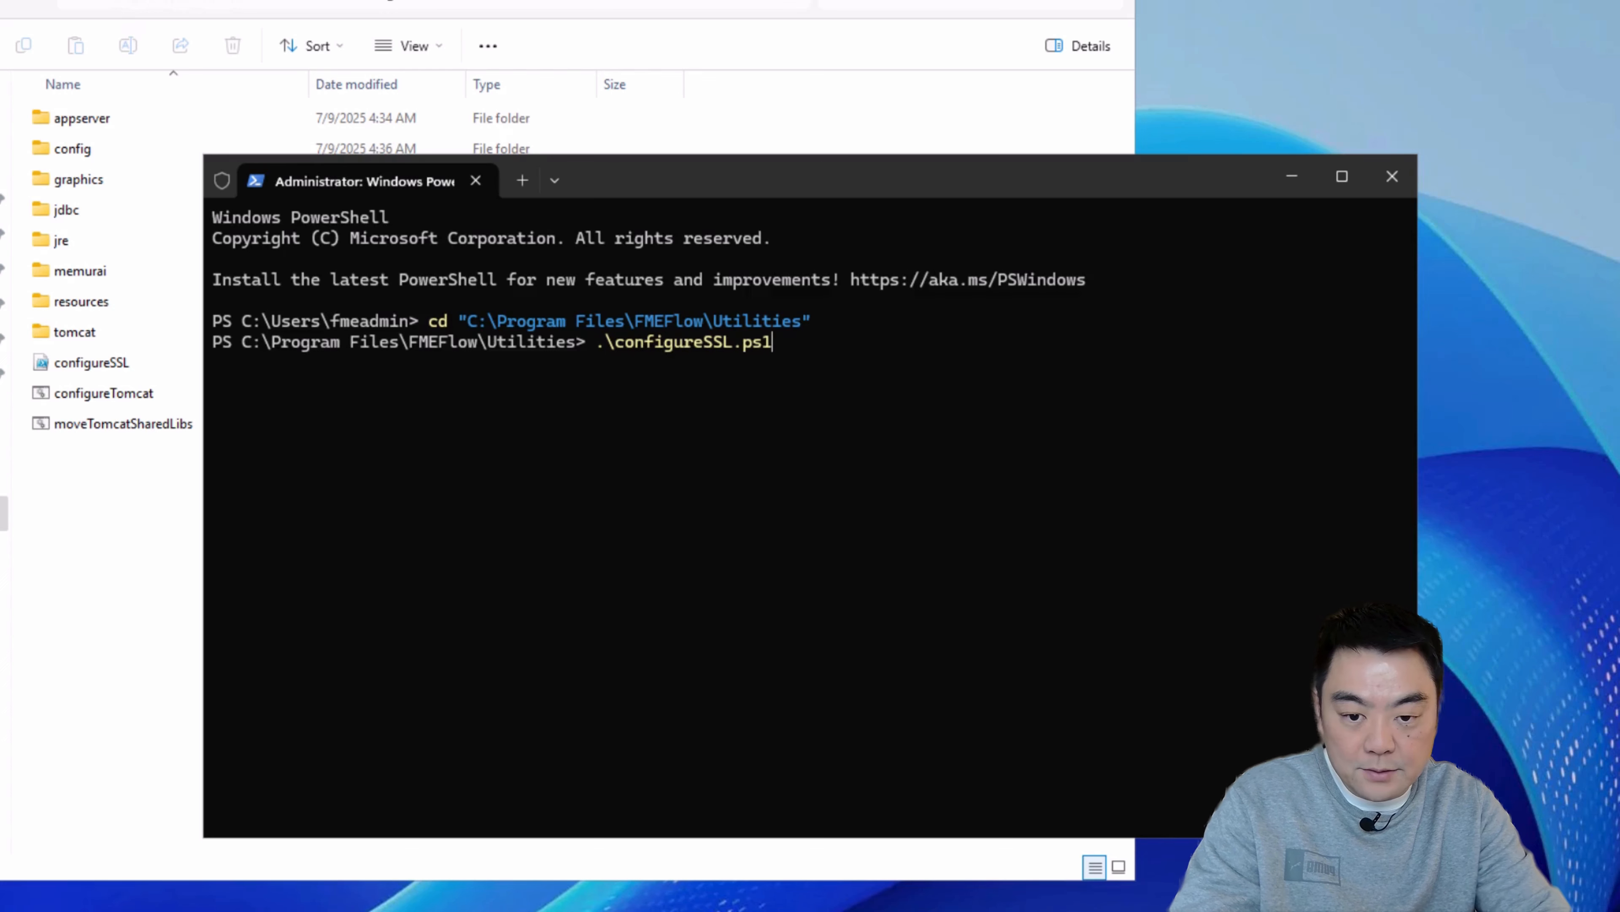
type("-help")
key("Return")
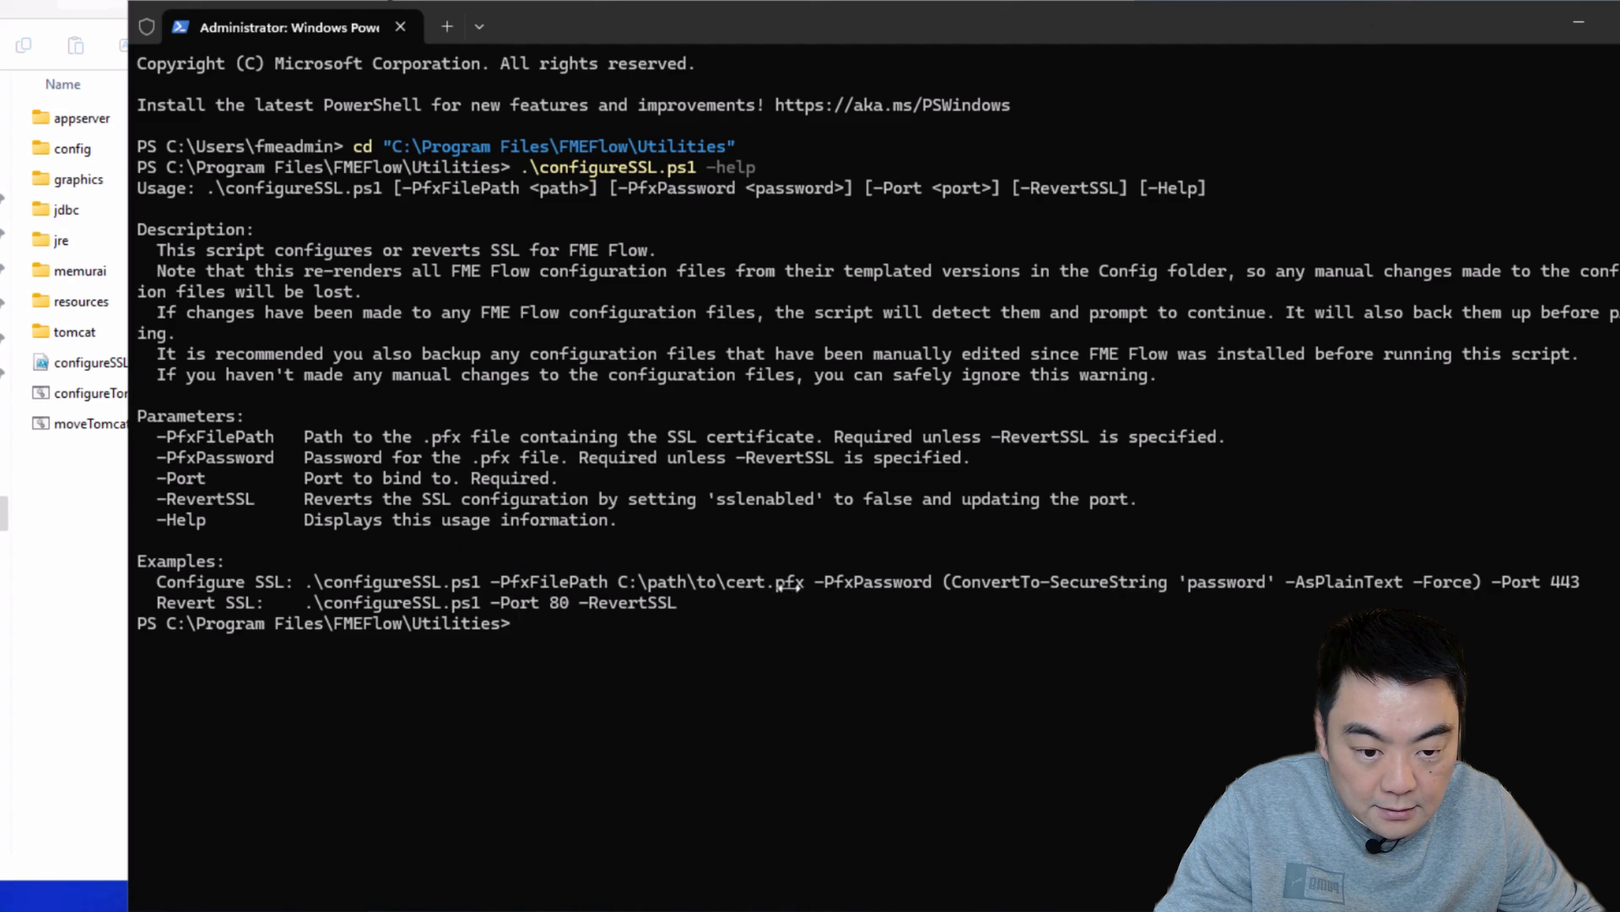
Step: Copy the Configure SSL example command from the help output into a new Notepad document
left_click_drag(305, 581, 1576, 583)
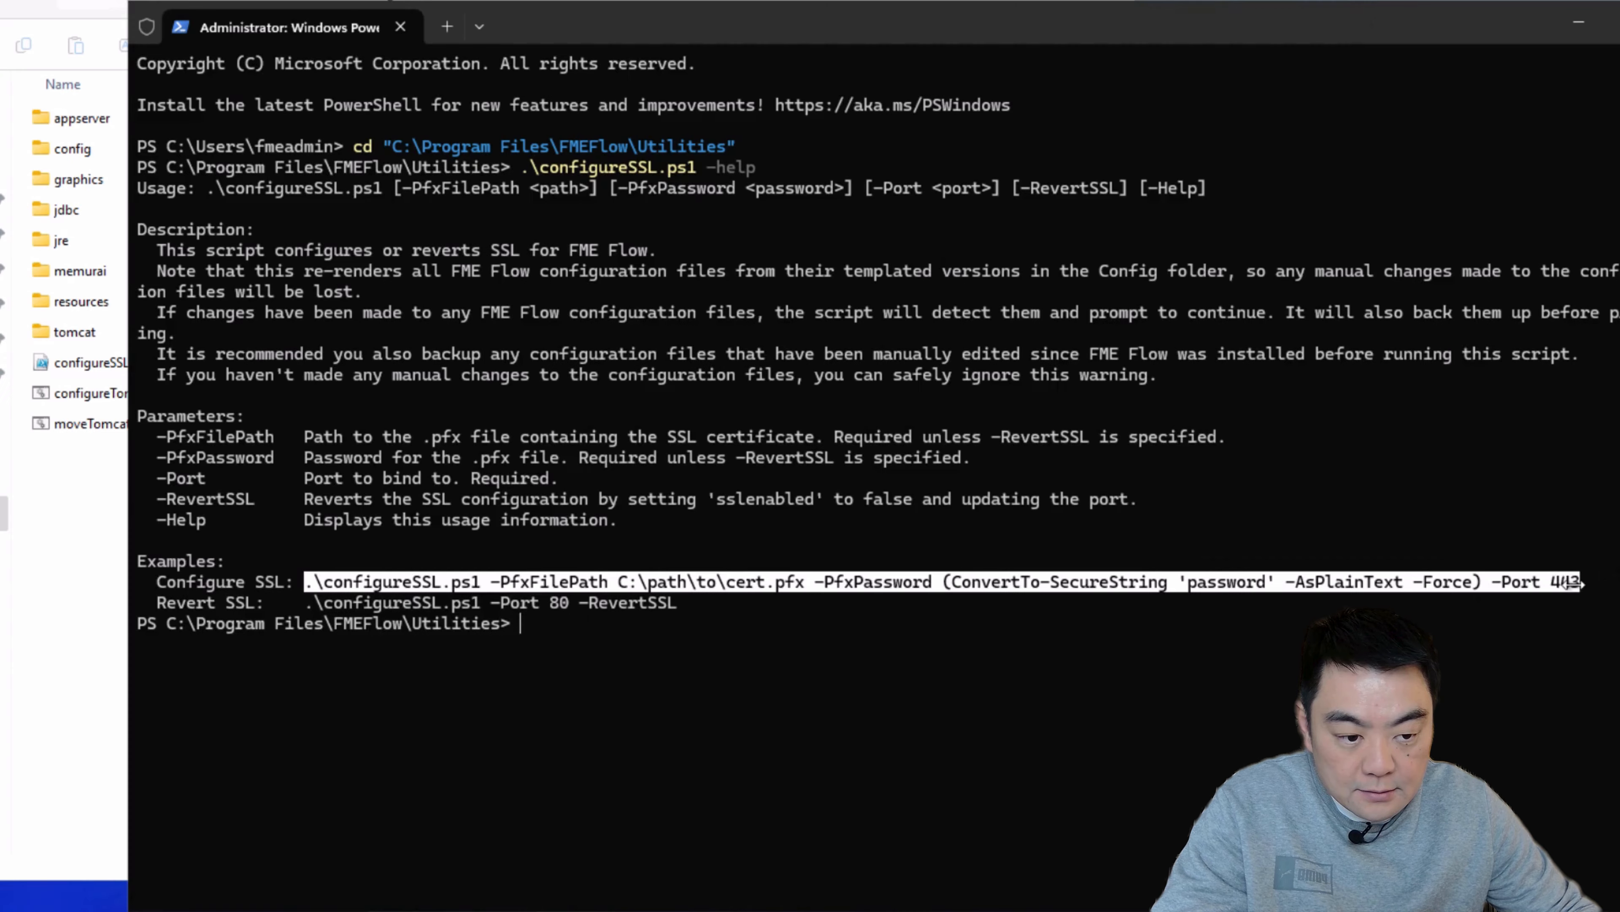
key("ctrl+c")
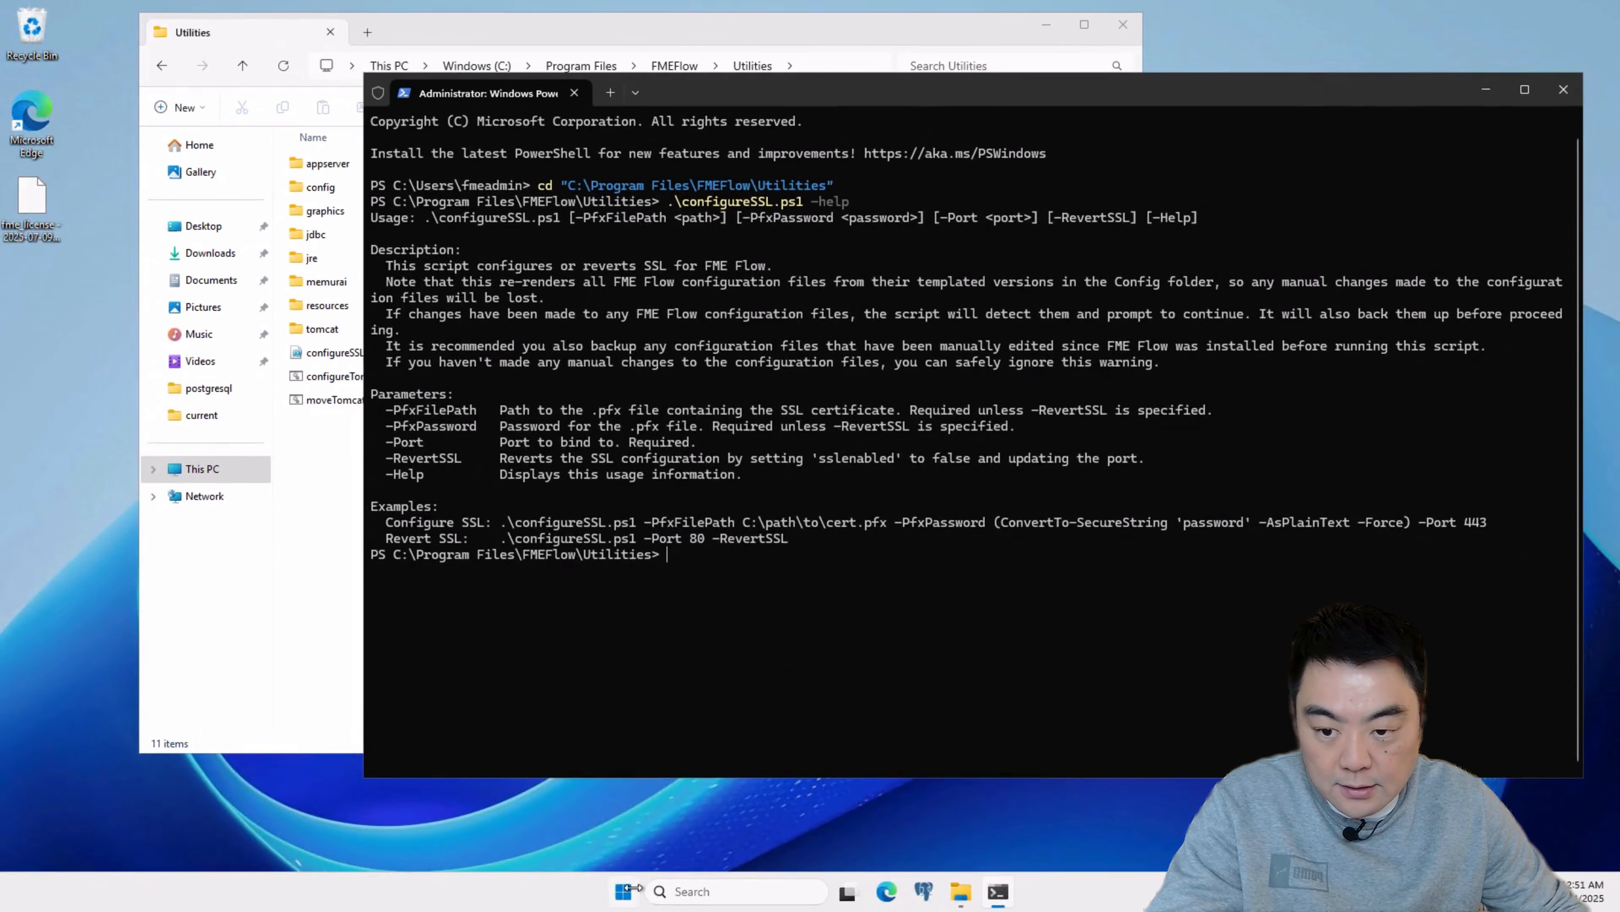
left_click(632, 887)
type("note")
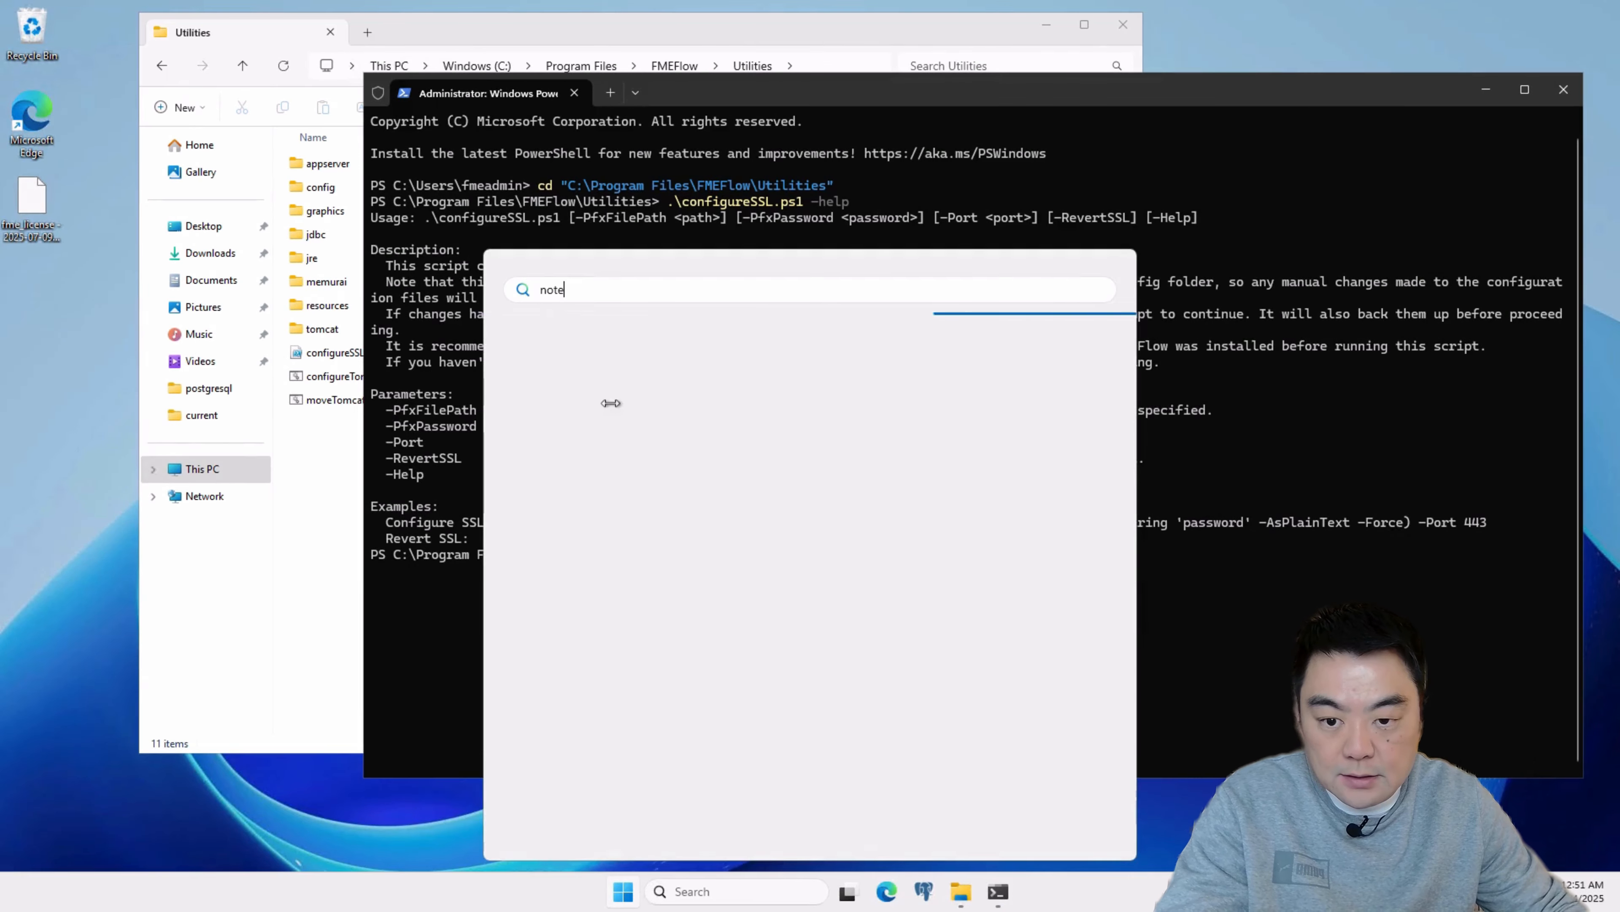
key("Return")
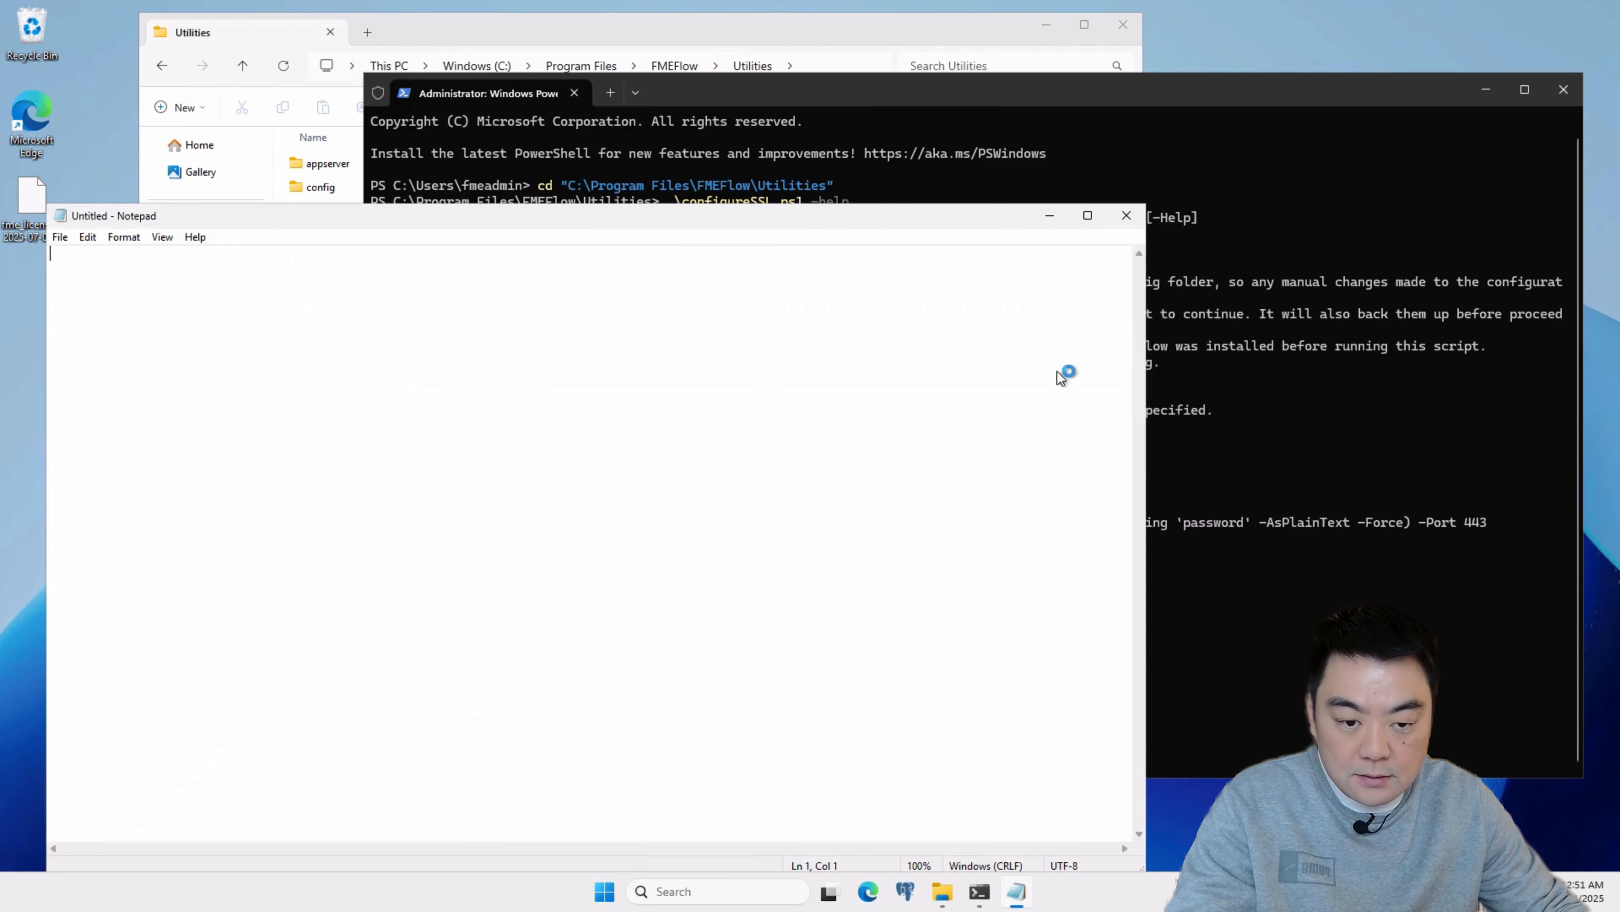
key("ctrl+v")
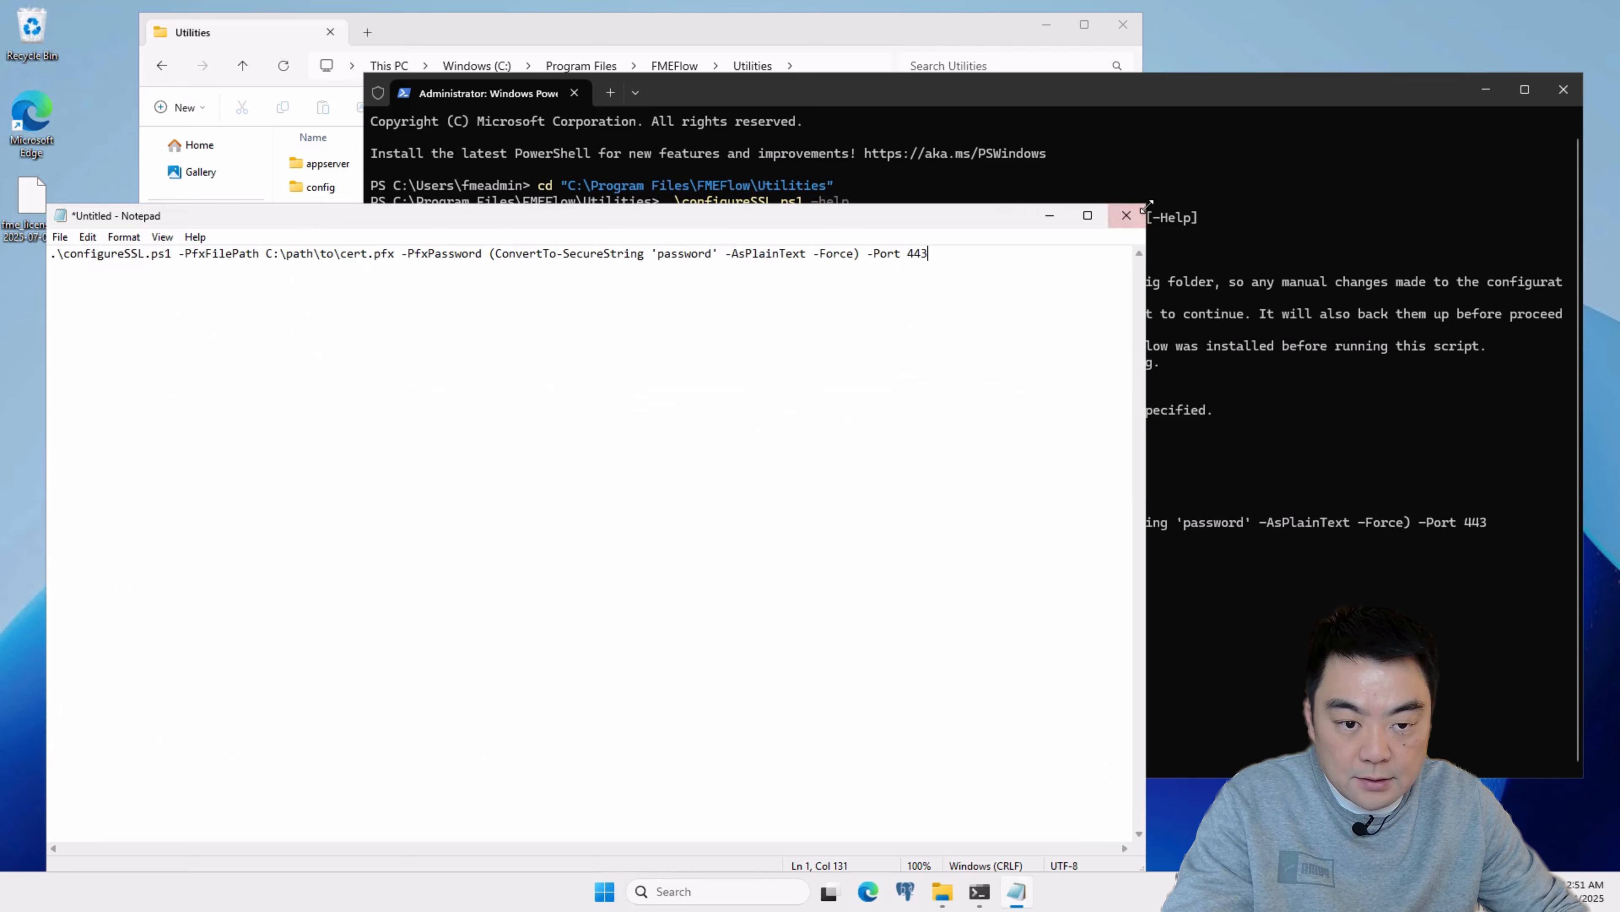
left_click_drag(1147, 206, 1145, 562)
left_click_drag(933, 575, 919, 437)
left_click(389, 494)
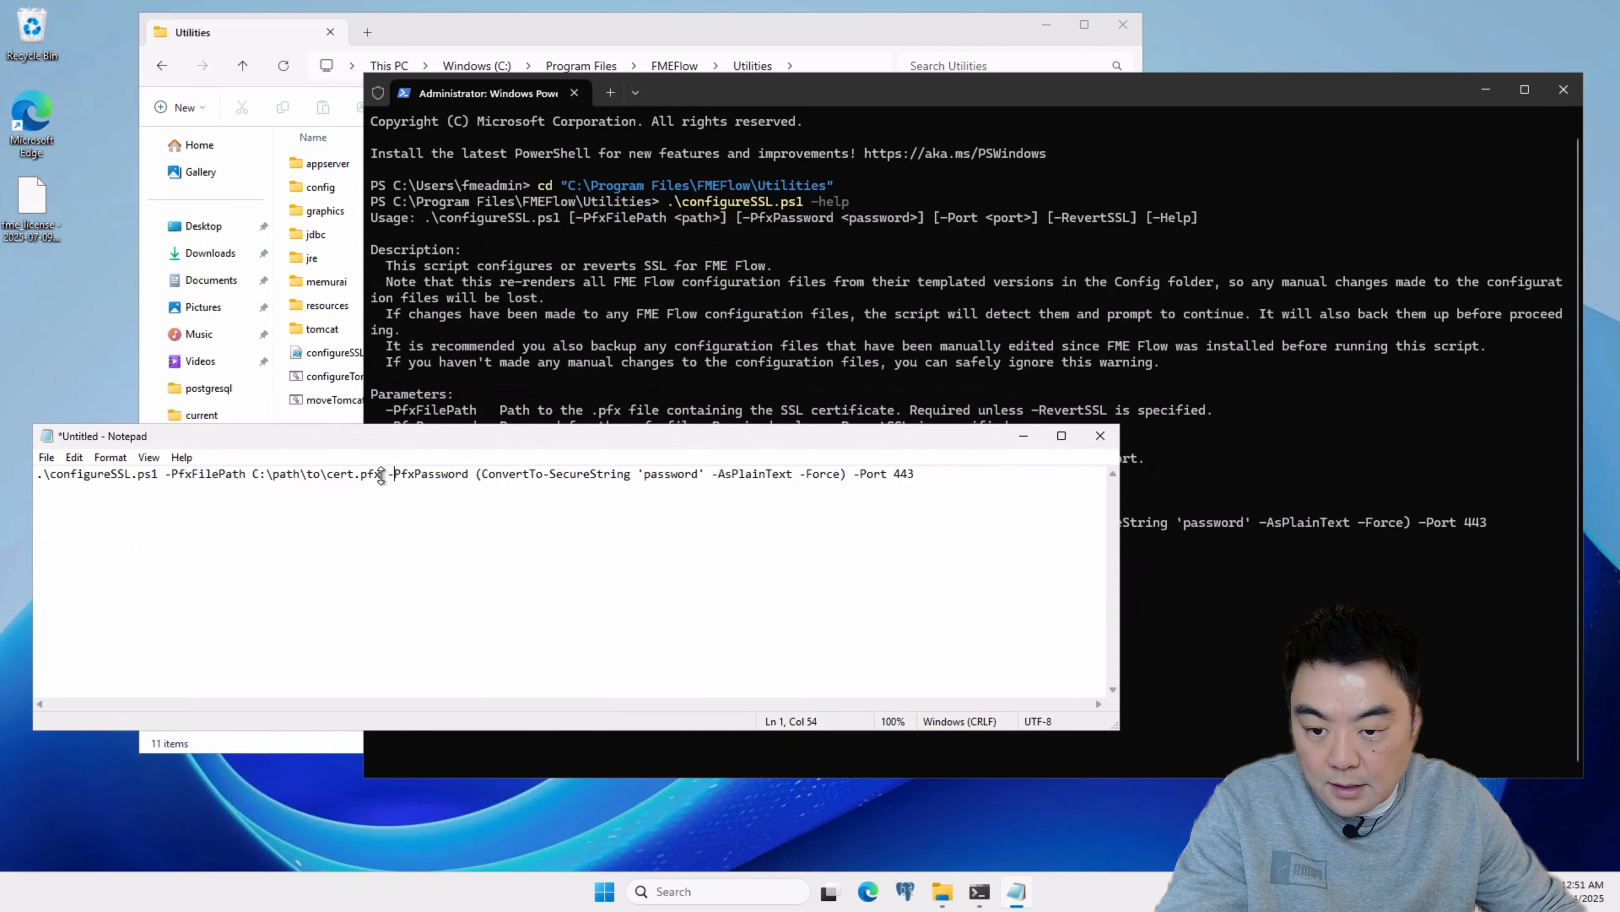
Step: Browse to the C:\Temp folder in File Explorer and copy its path
left_click_drag(347, 478, 267, 474)
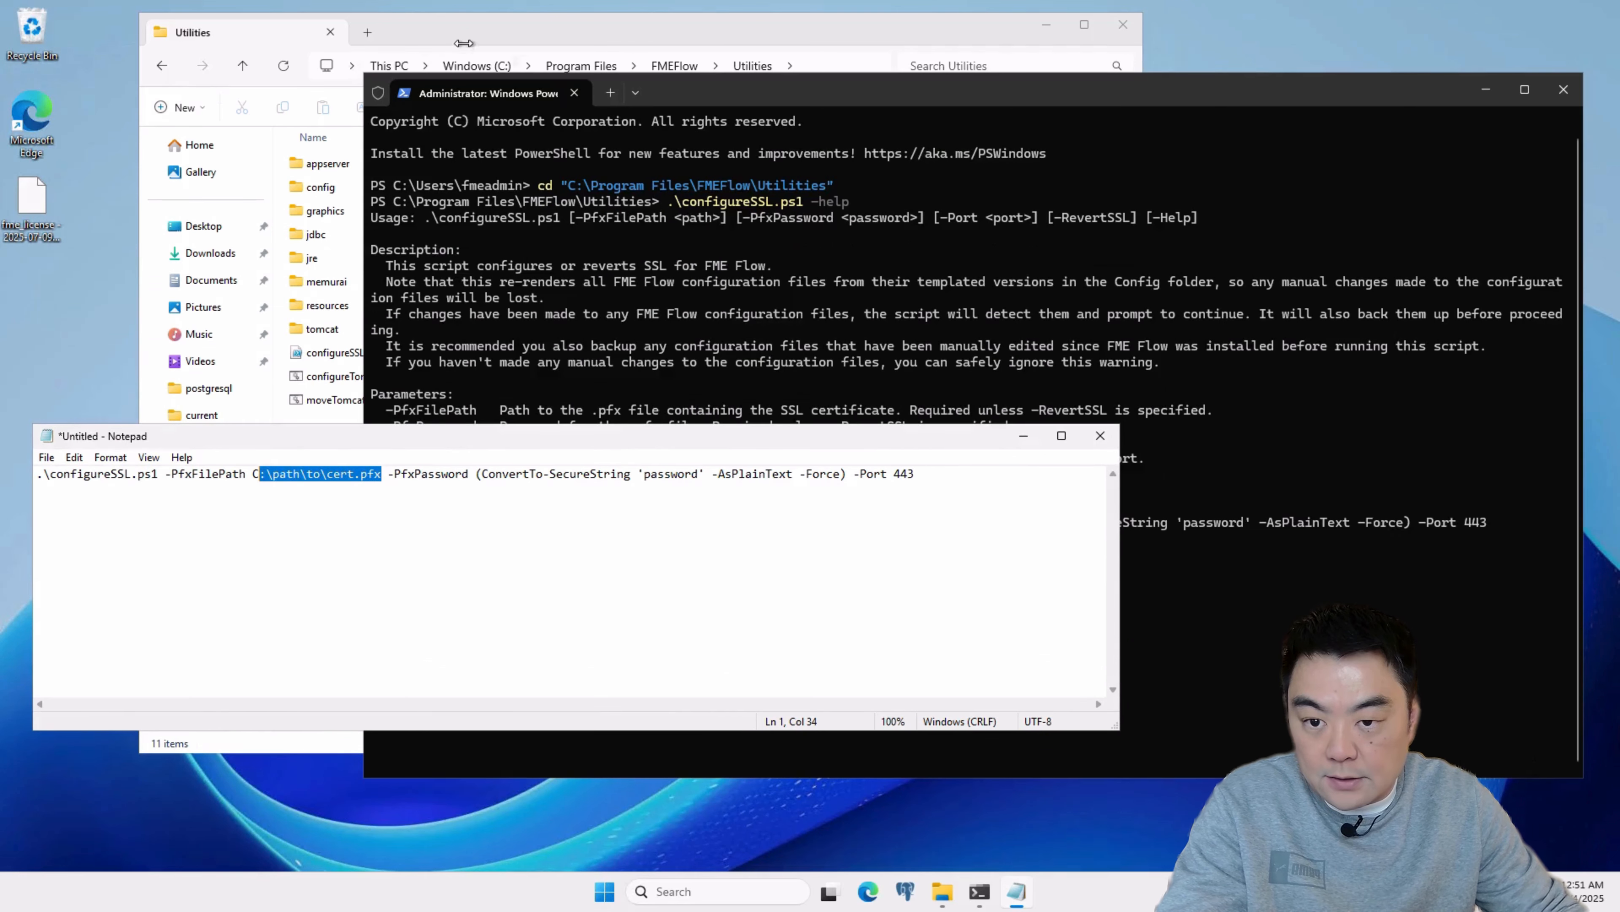
left_click(516, 33)
left_click(467, 69)
left_click(553, 486)
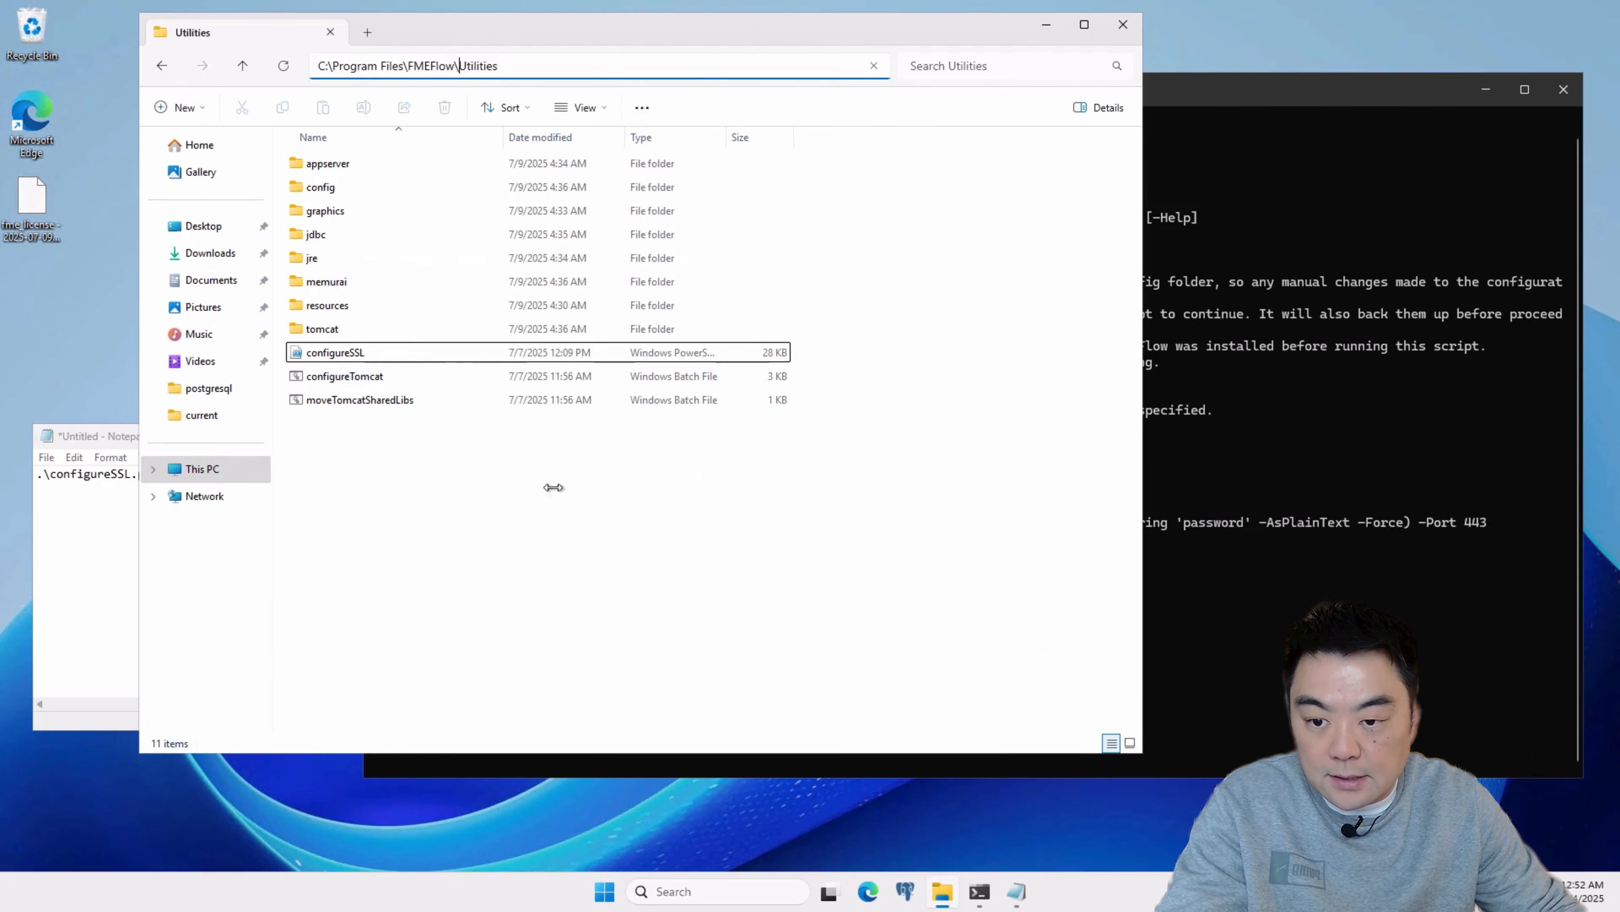
left_click(485, 67)
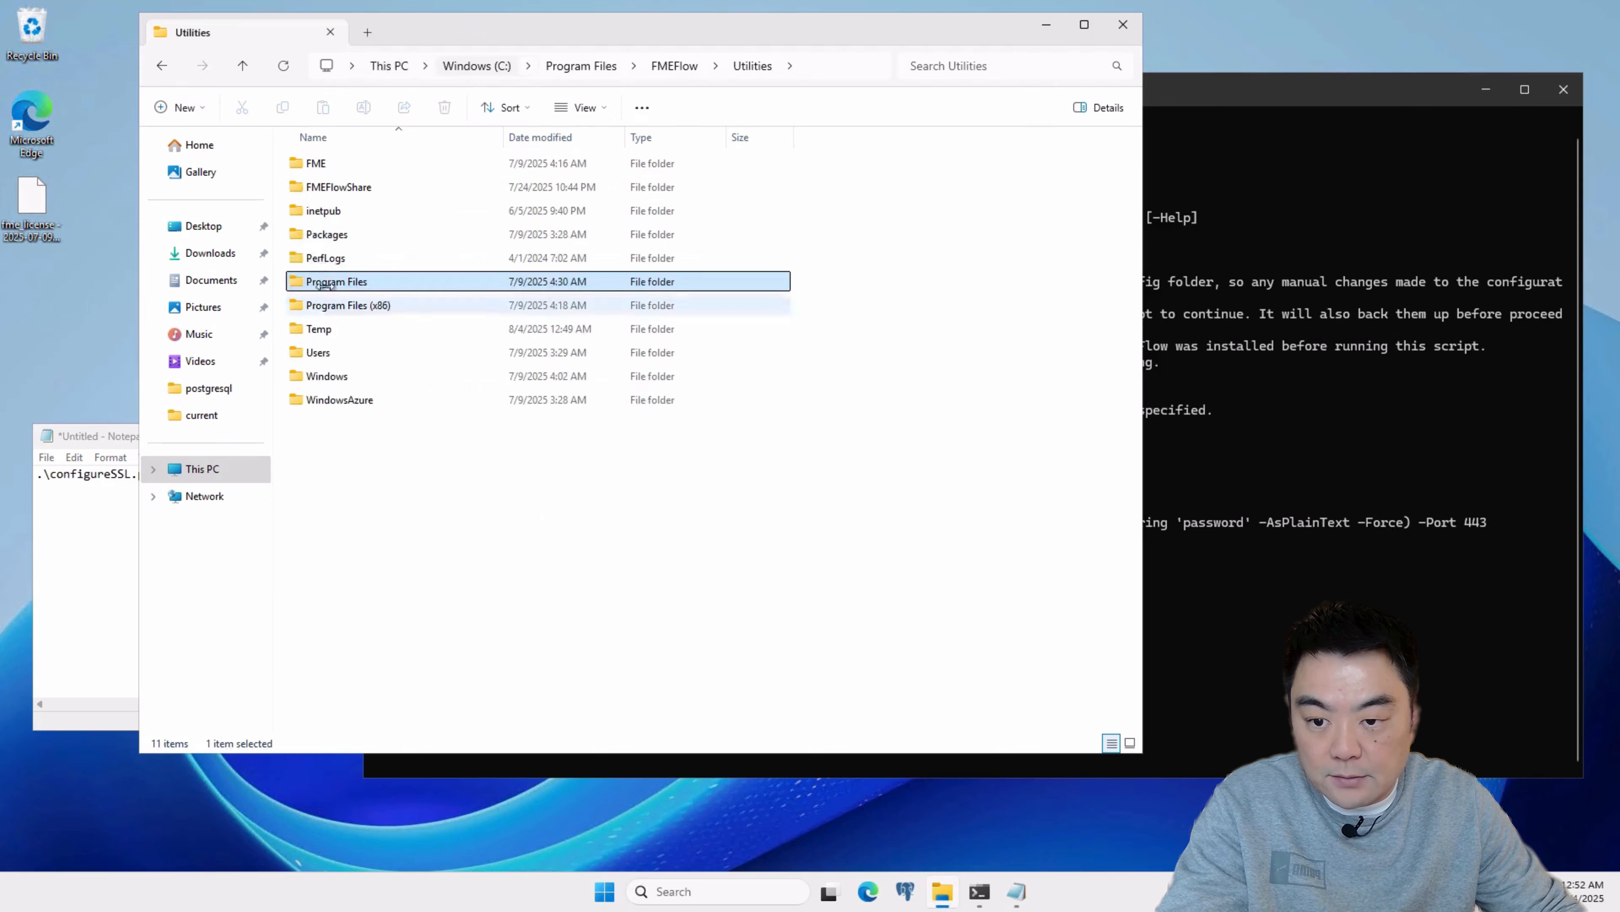
double_click(362, 327)
left_click(695, 74)
key("ctrl+c")
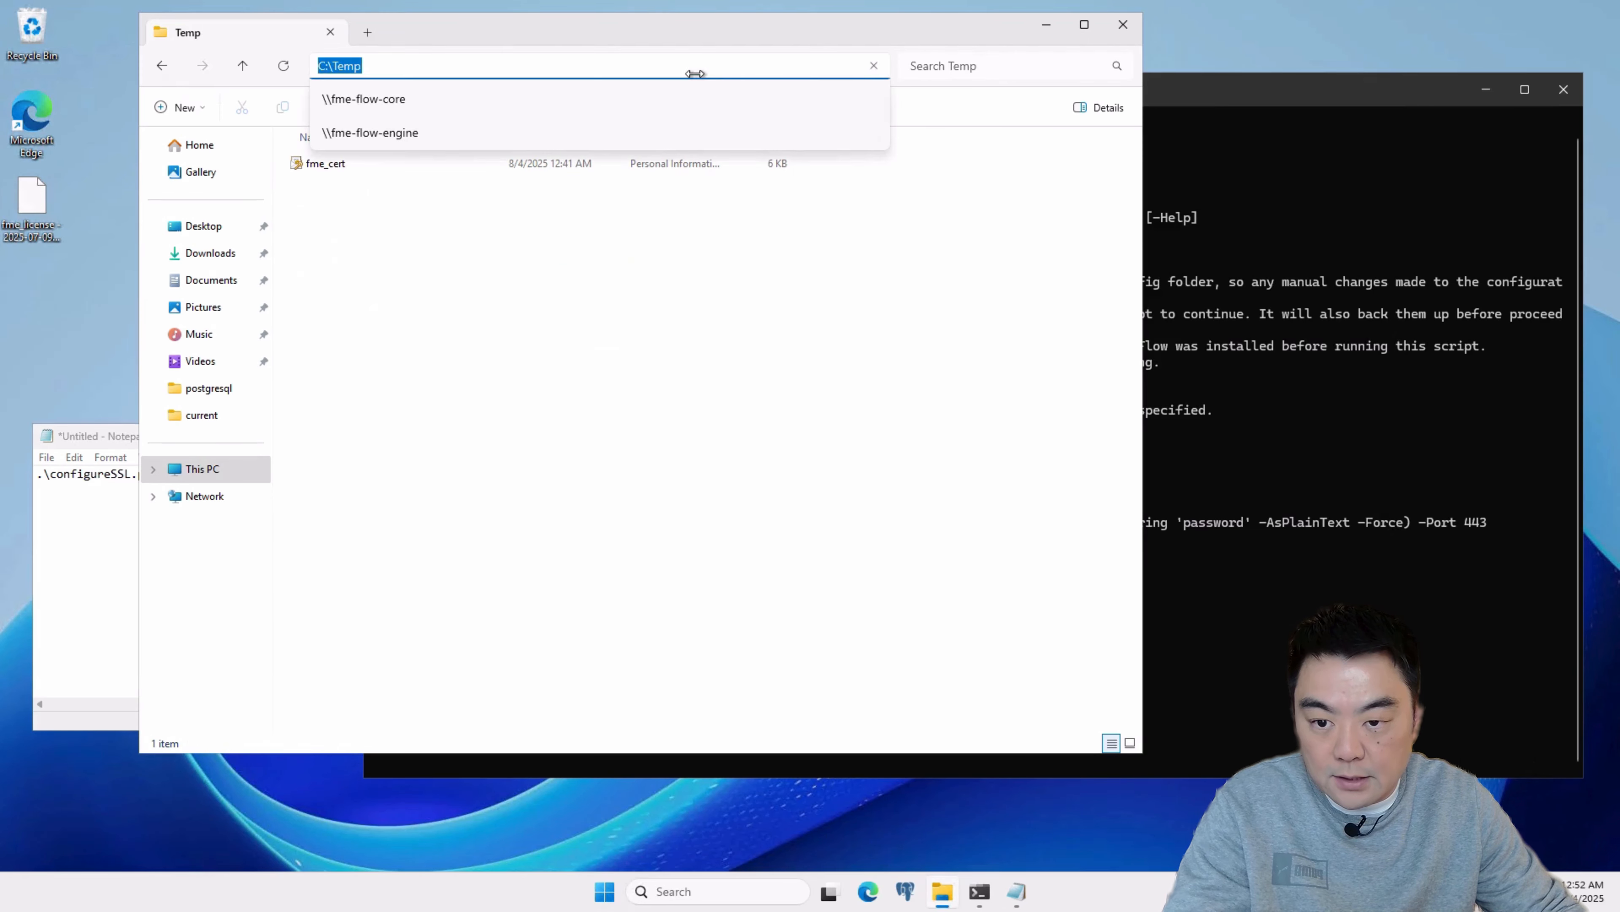
Step: Replace the placeholder certificate path in the Notepad command with C:\Temp\fme_cert, keeping the .pfx extension
left_click(120, 556)
left_click(313, 474)
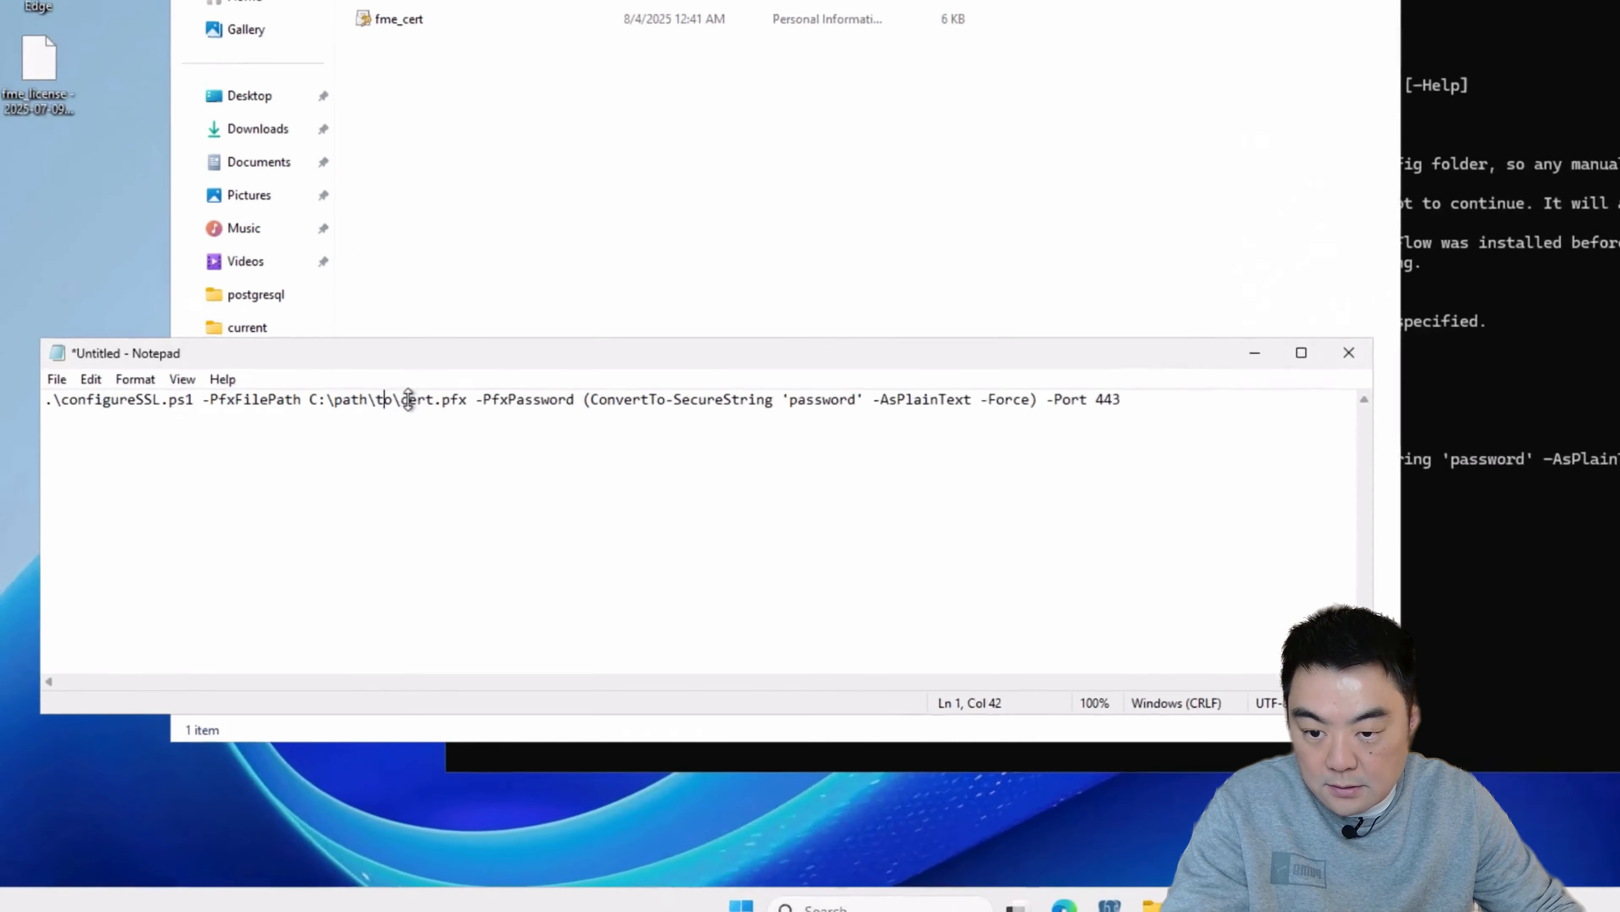
left_click_drag(434, 398, 316, 401)
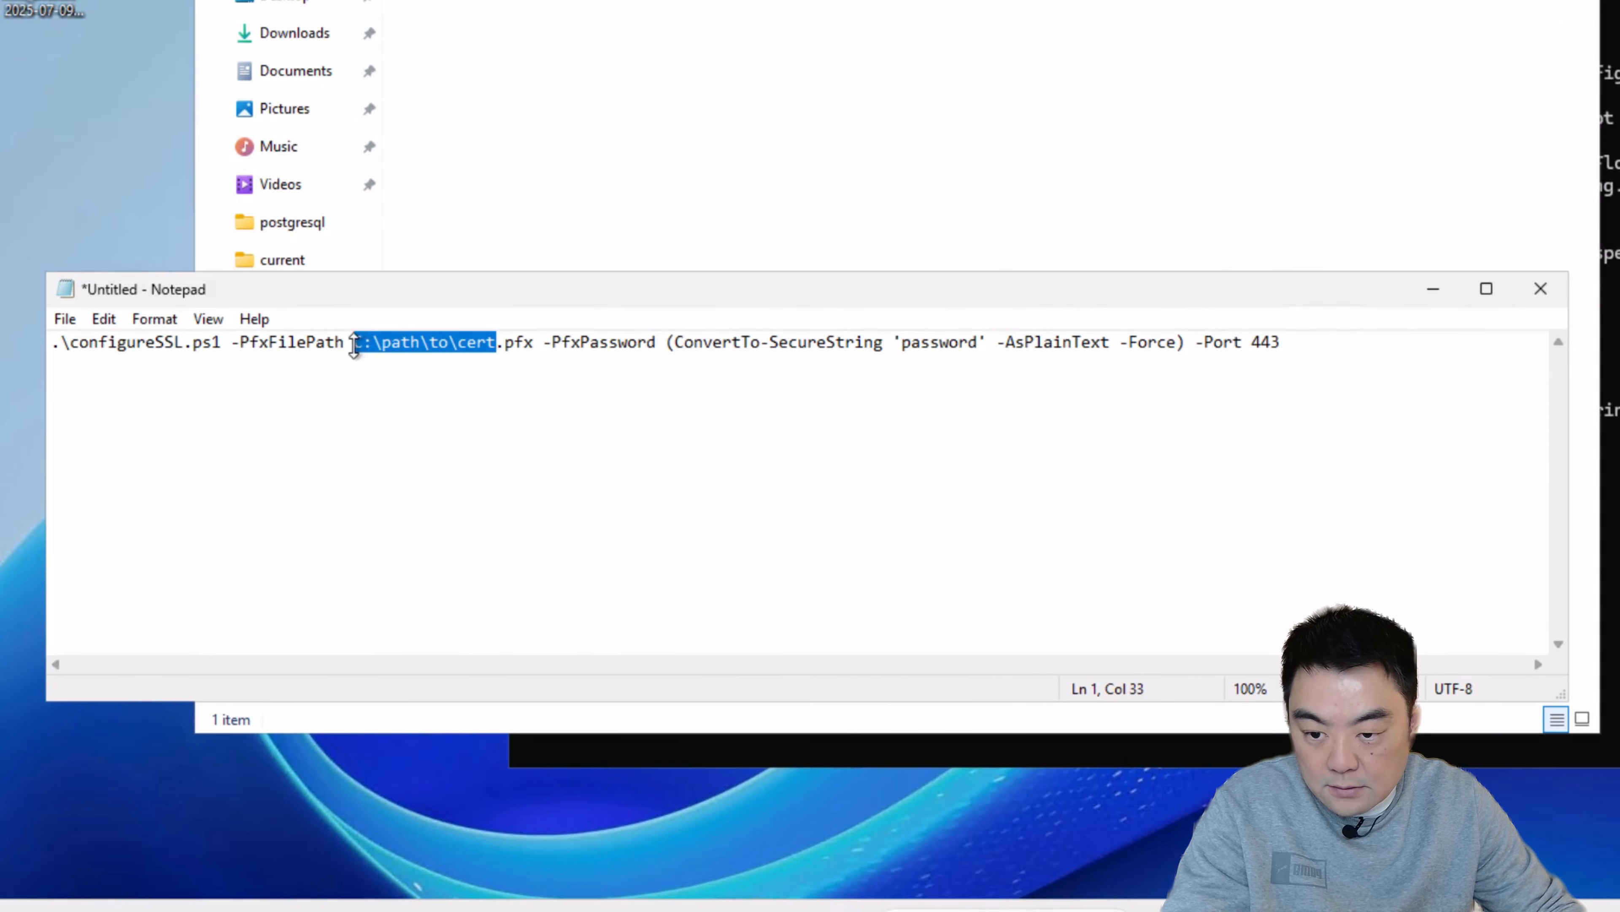
key("ctrl+v")
type("\\fme_cert")
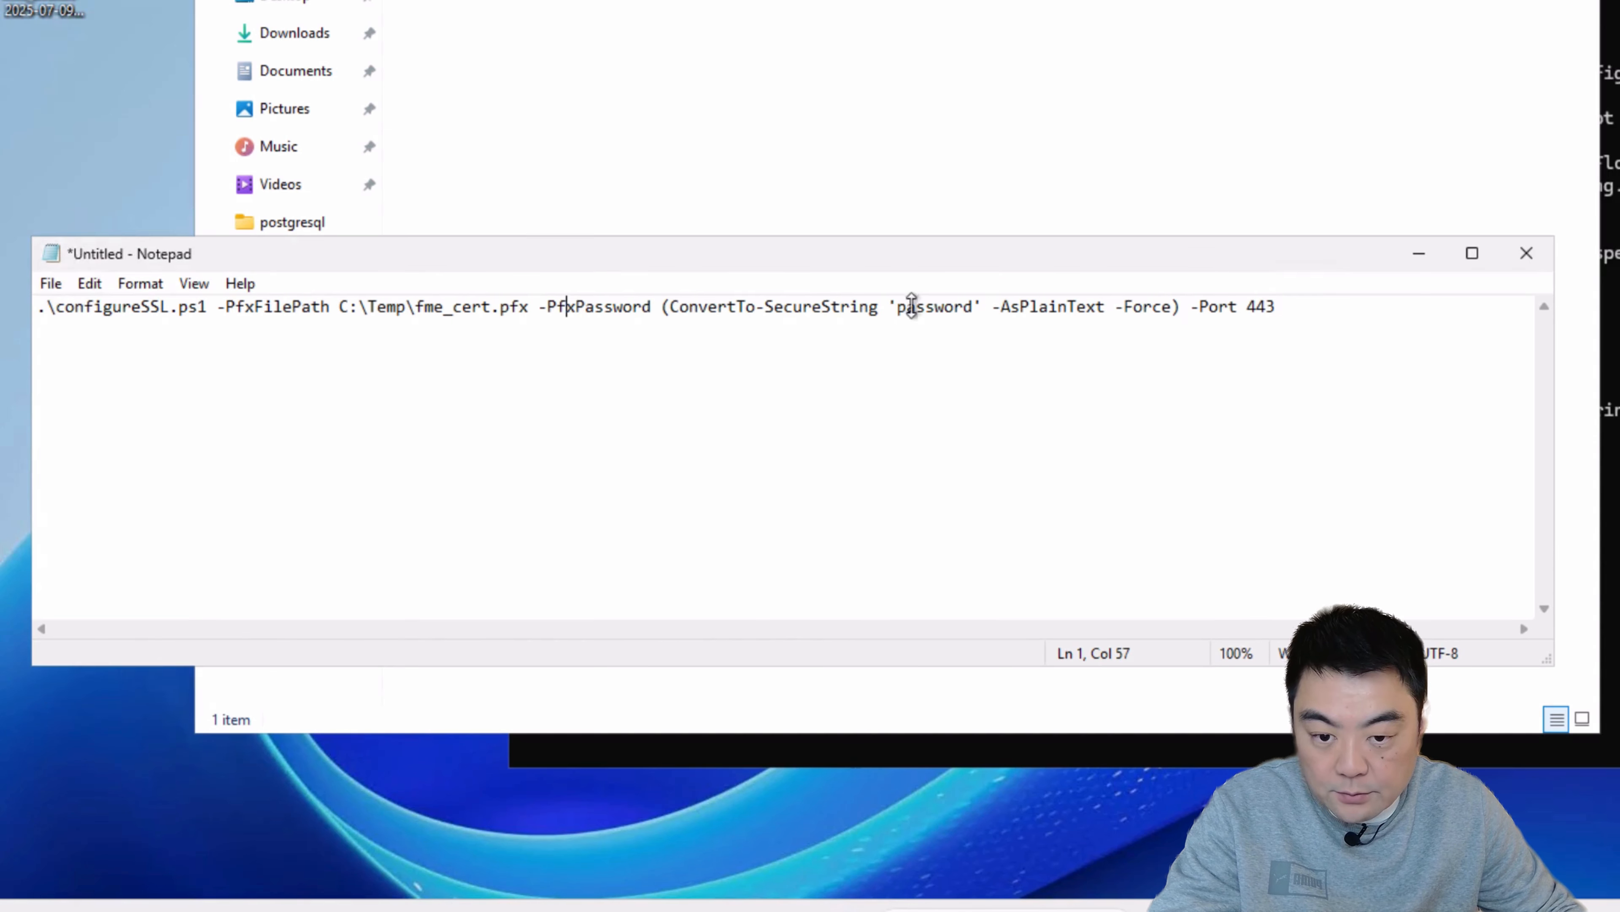
Step: Replace the quoted placeholder in the -PfxPassword argument of the Notepad command with the PFX certificate password
double_click(915, 305)
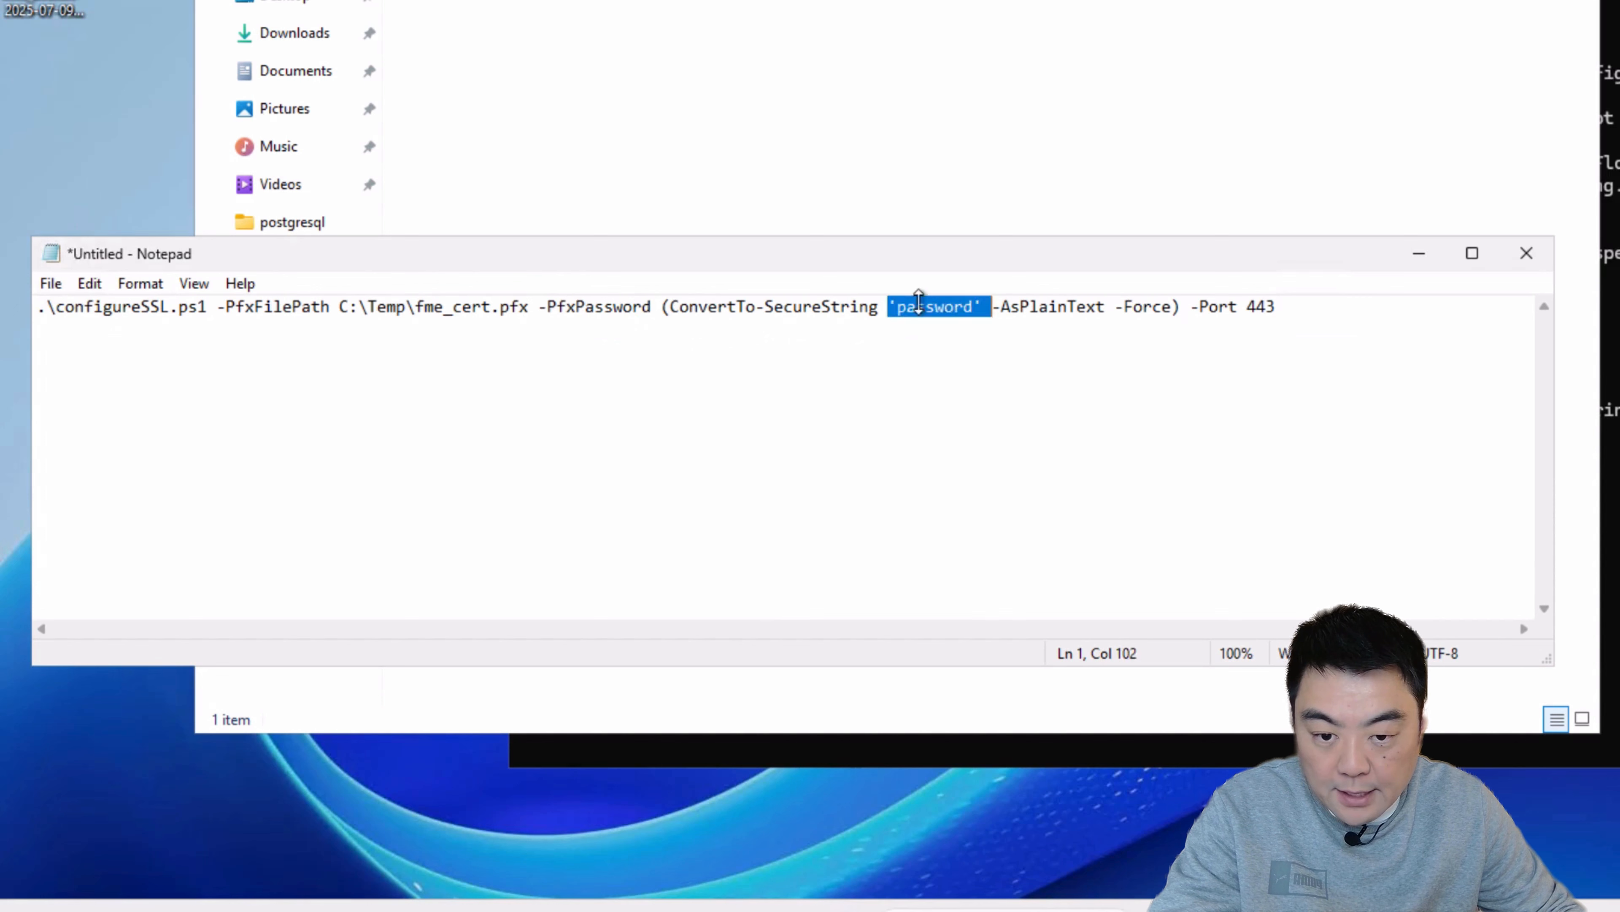
left_click_drag(974, 306, 888, 309)
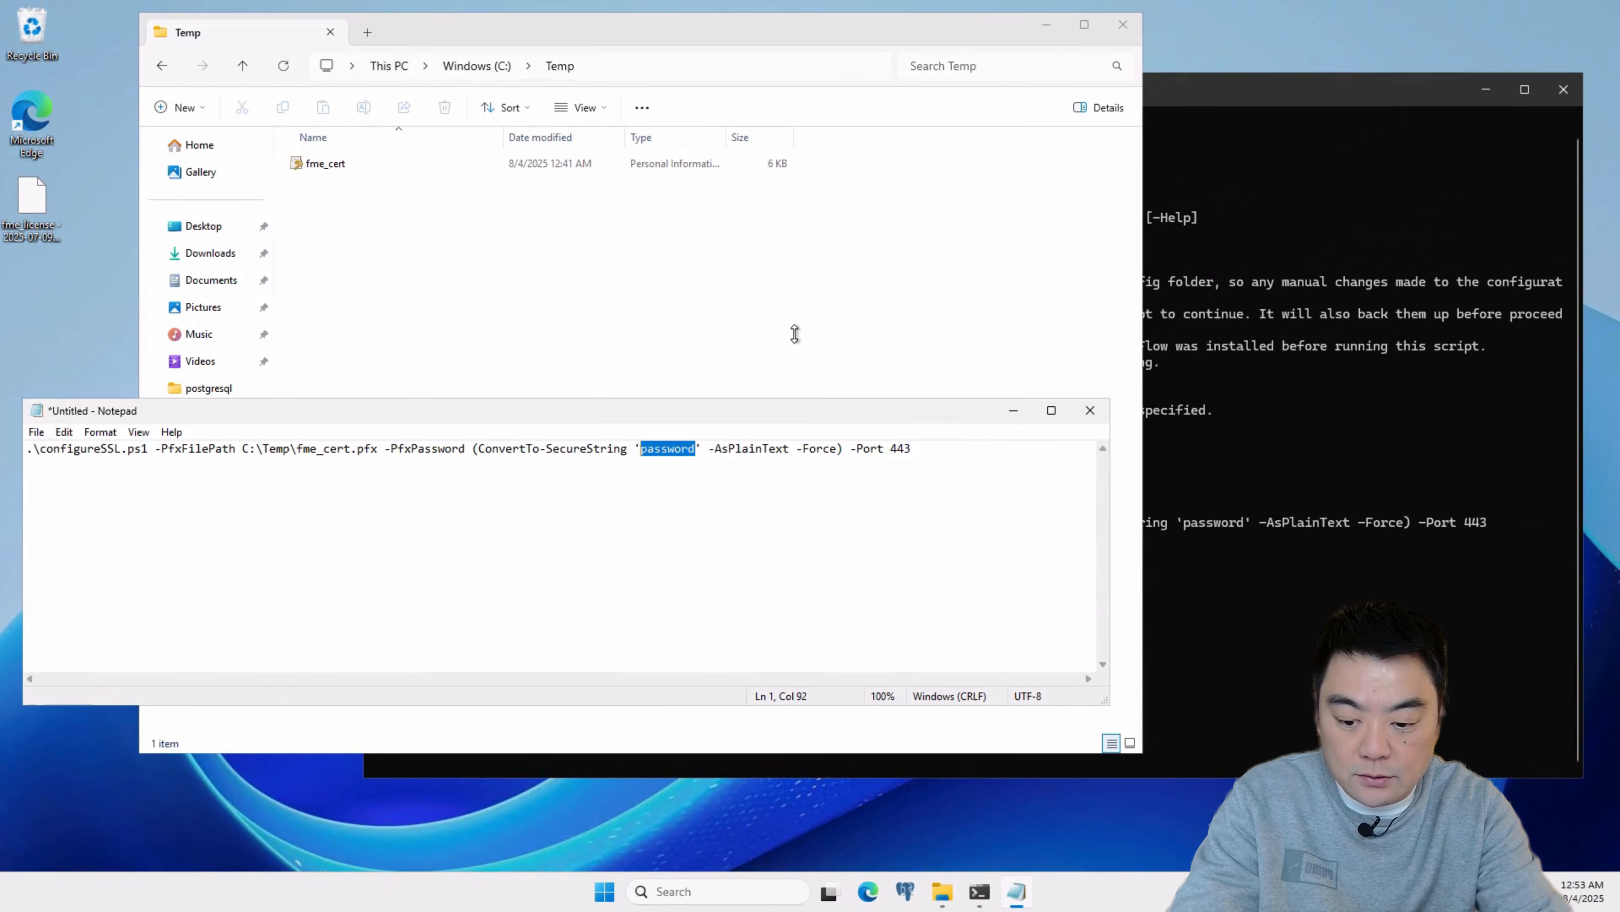
type("***********")
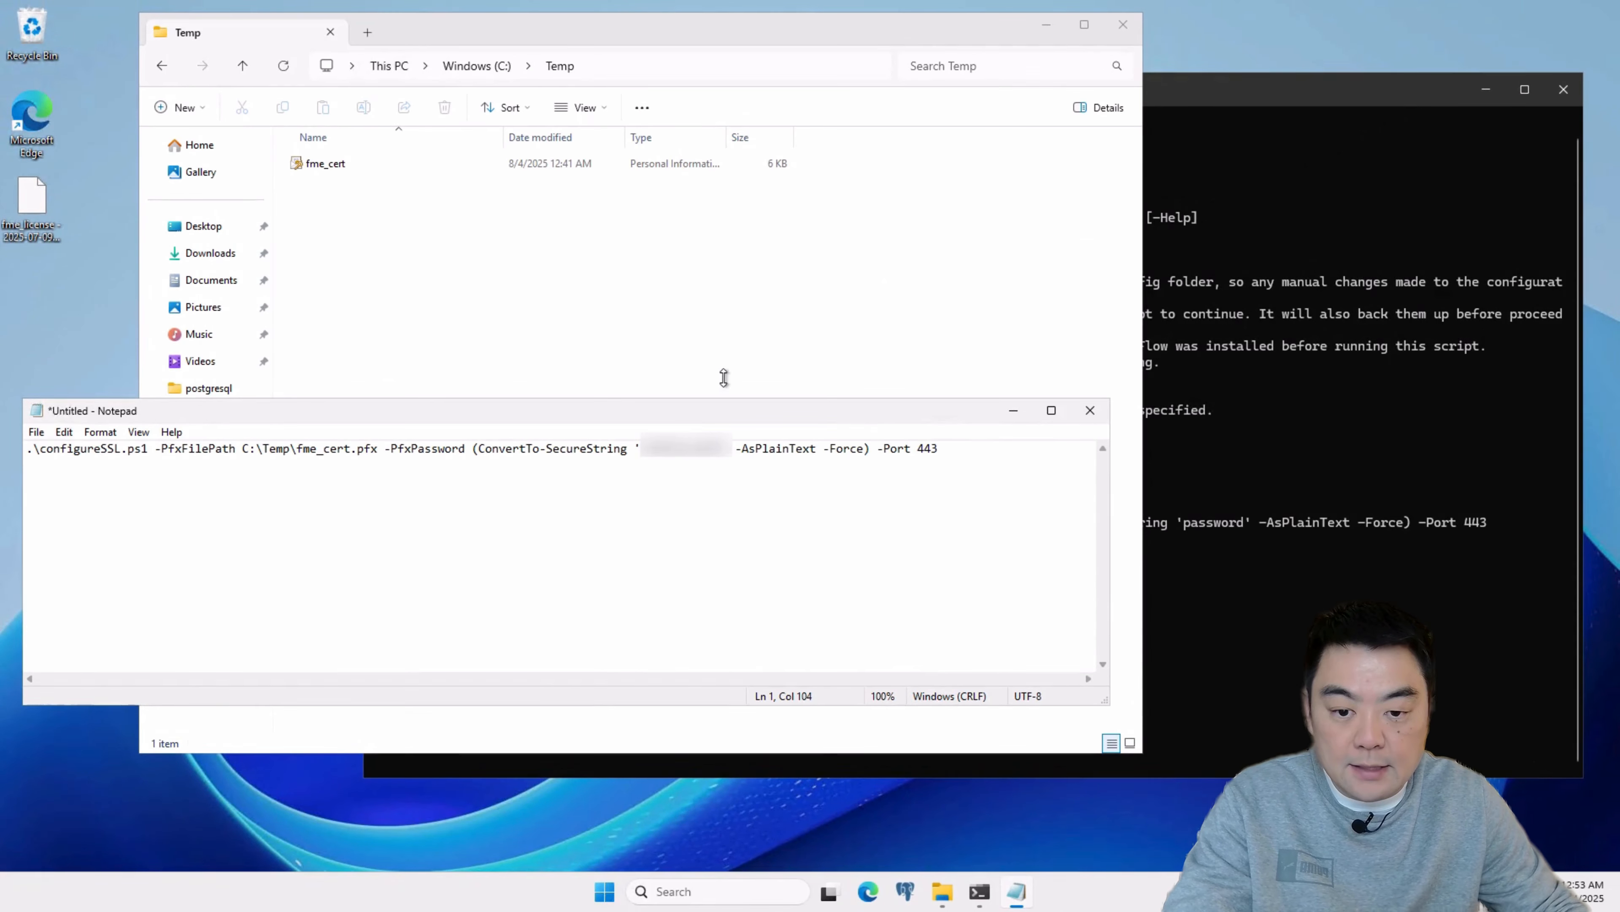
type("*")
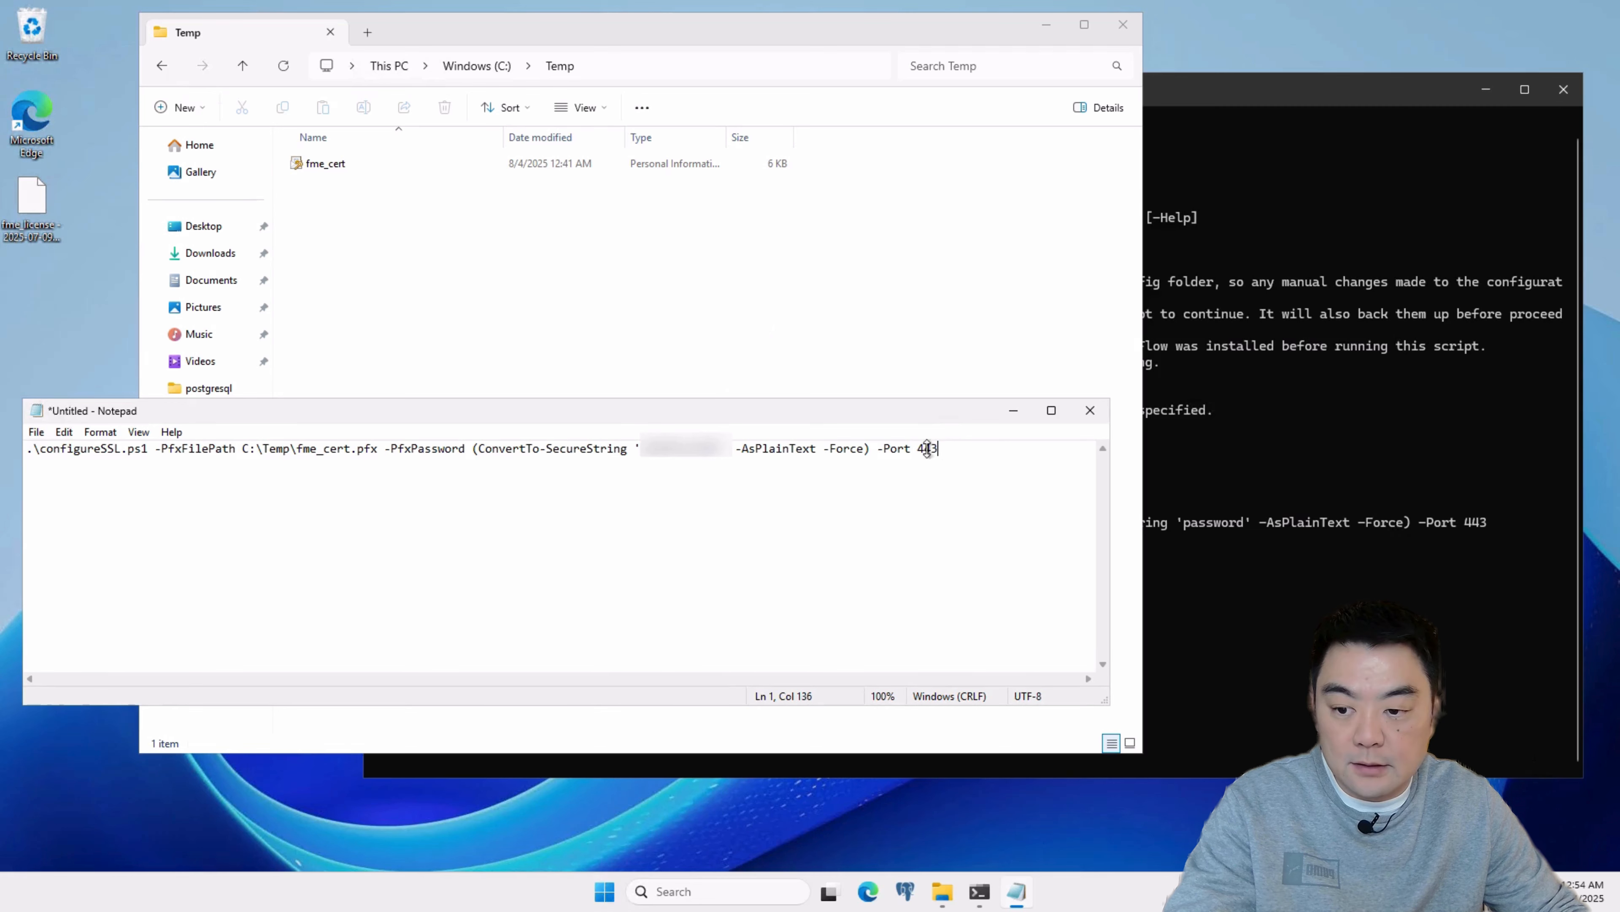
Step: Copy the completed configureSSL.ps1 command, including its PFX password and port 443, from Notepad to the PowerShell prompt
left_click_drag(928, 448, 13, 455)
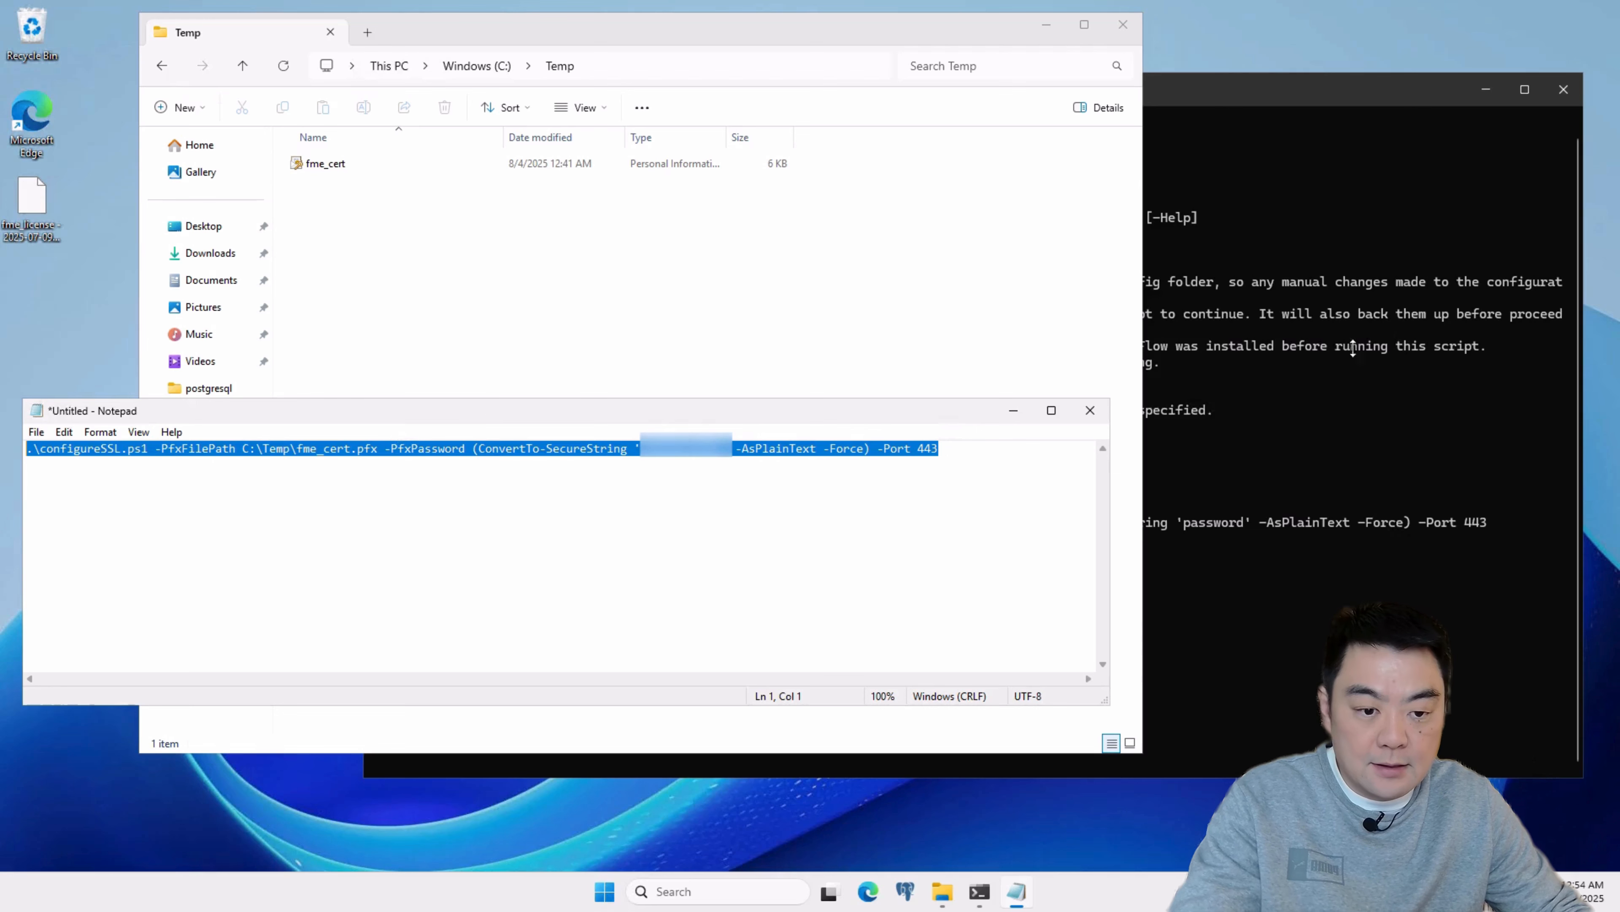
left_click(1300, 195)
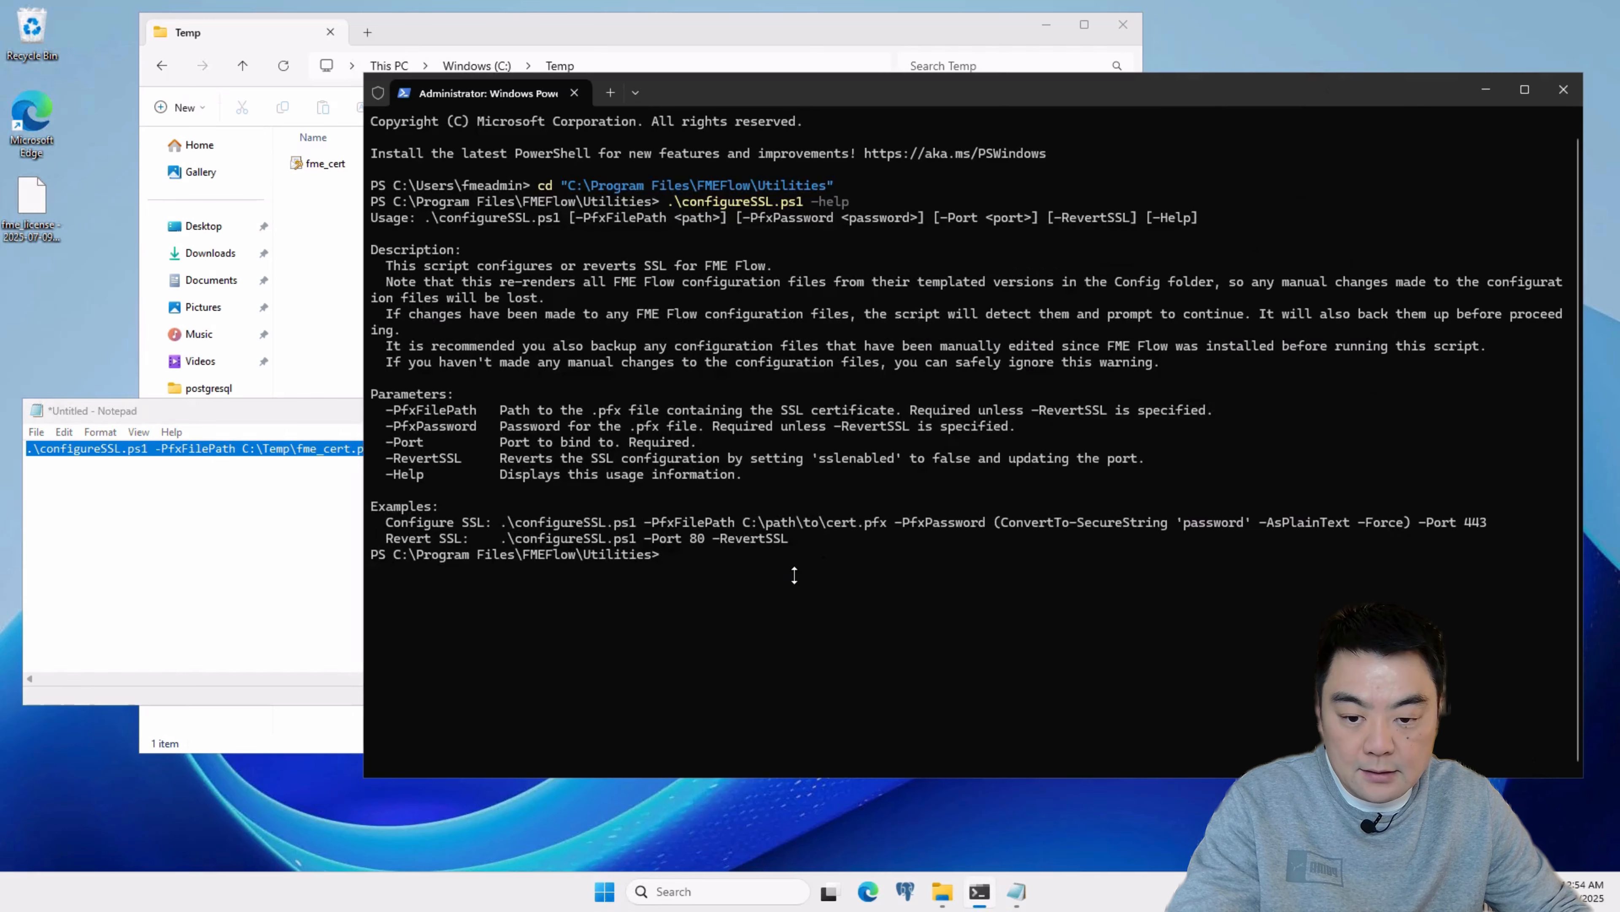
key("ctrl+v")
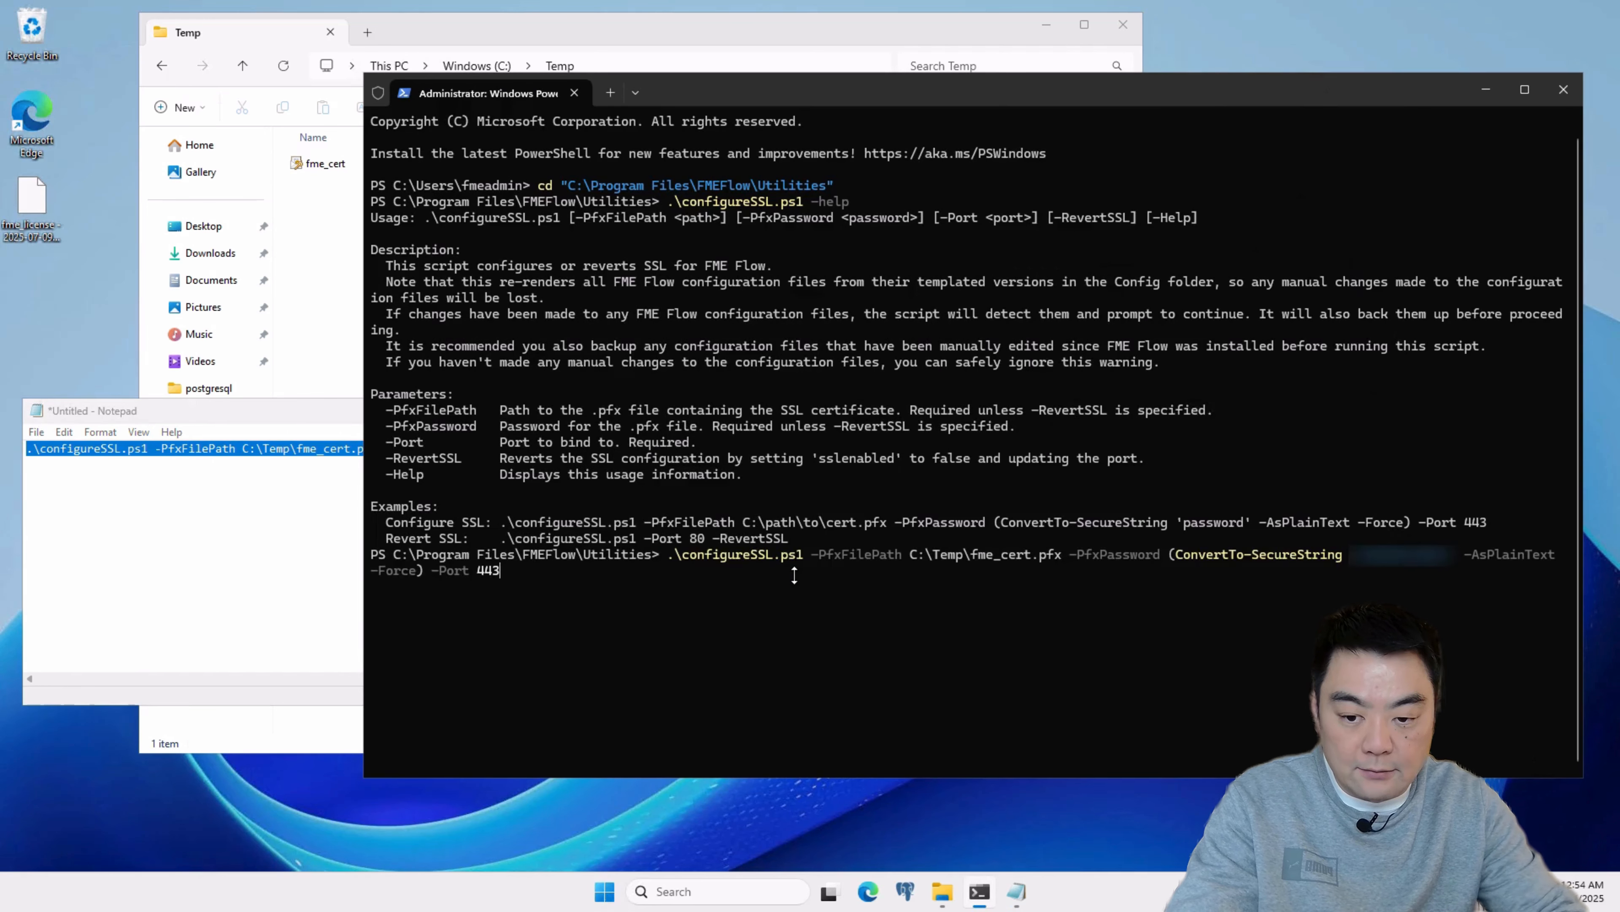
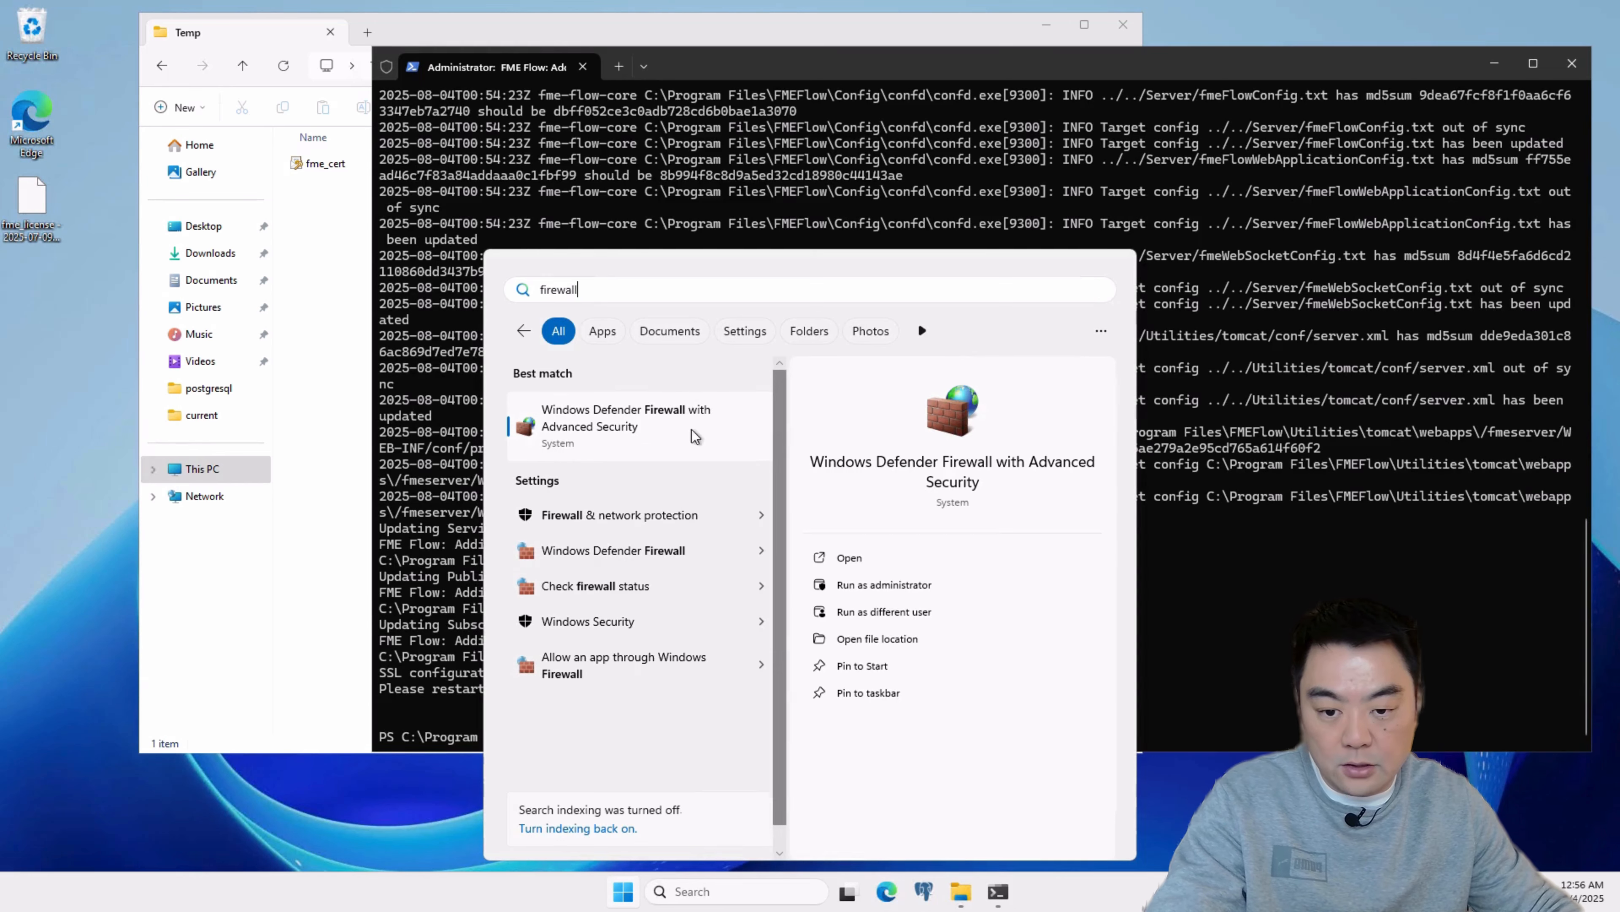
Step: Open Windows Defender Firewall with Advanced Security, list the inbound rules, and widen the window to show all columns
left_click(636, 414)
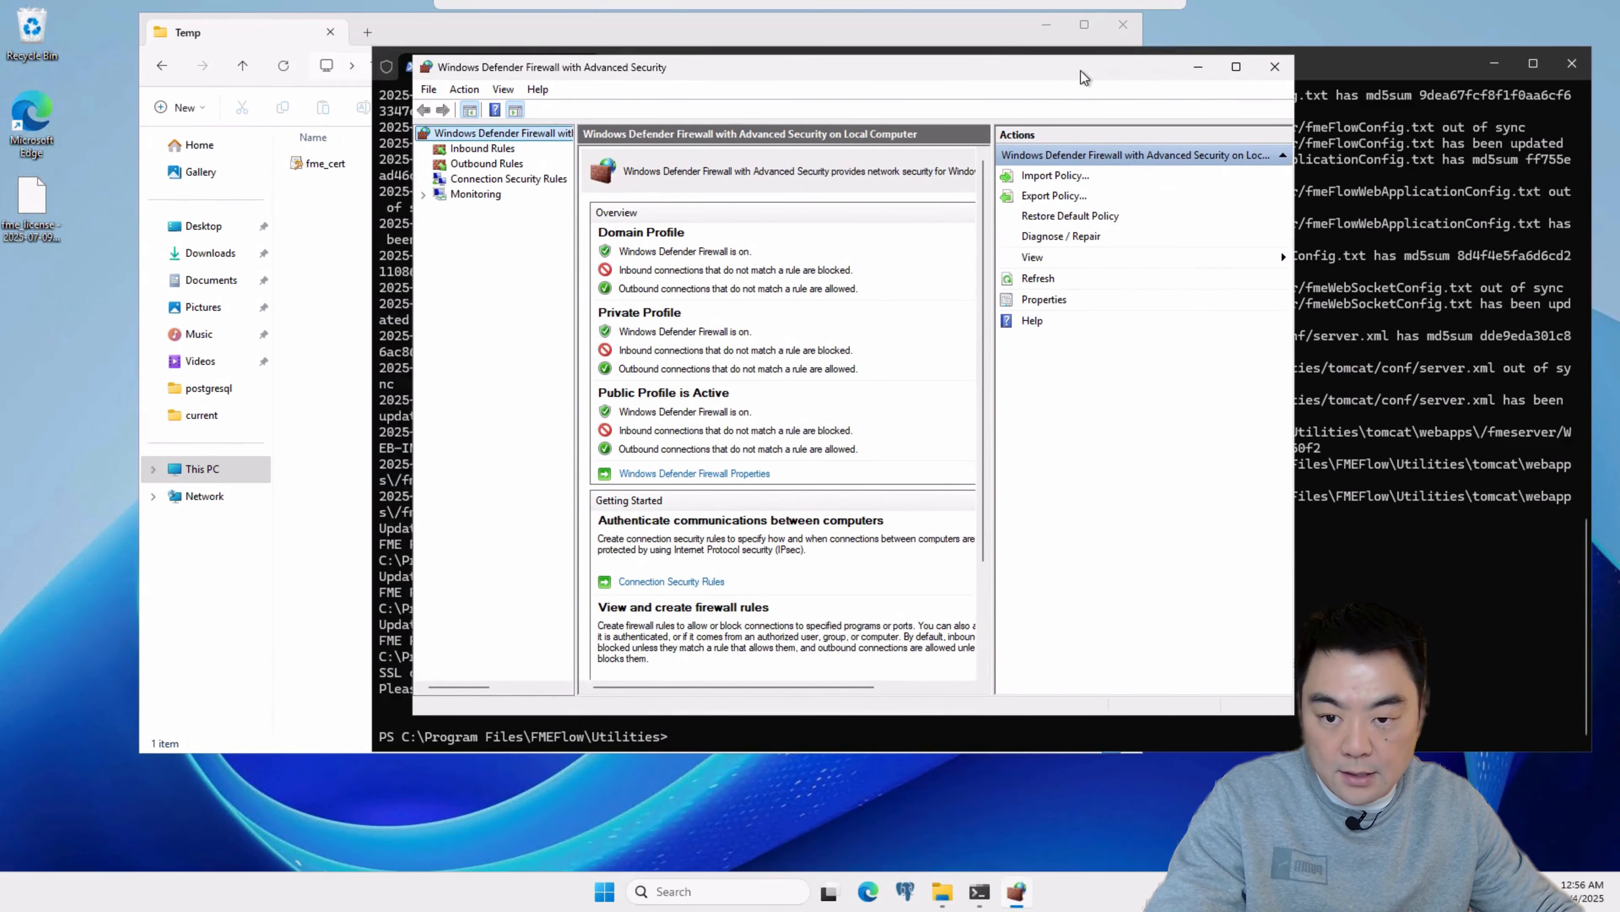
left_click_drag(1083, 76, 1049, 110)
left_click(440, 184)
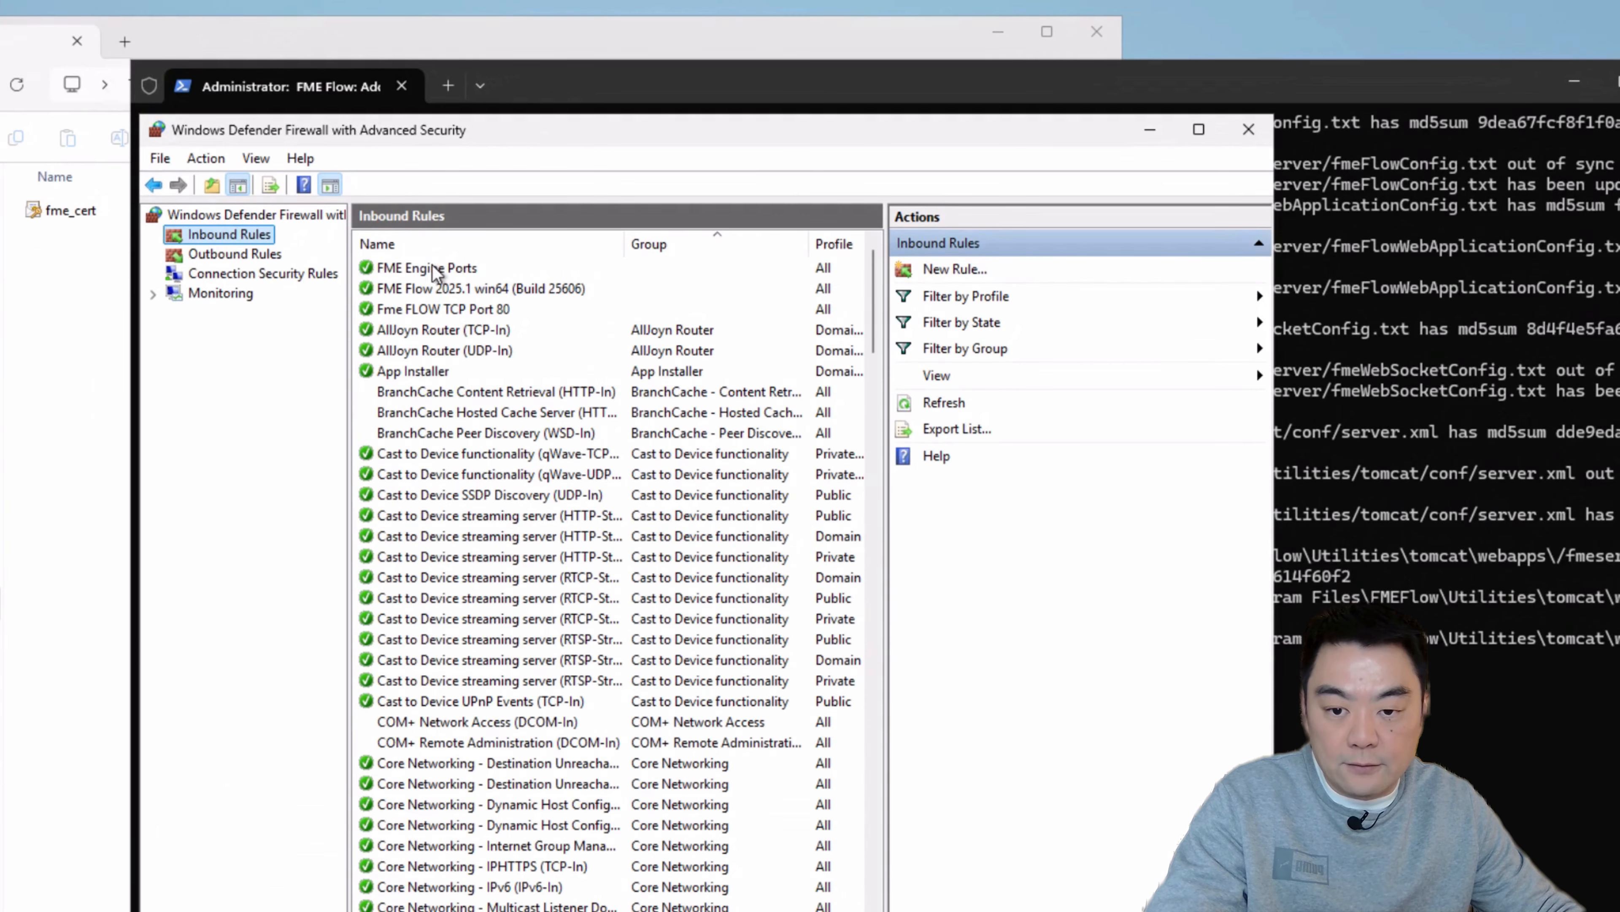
left_click(492, 293)
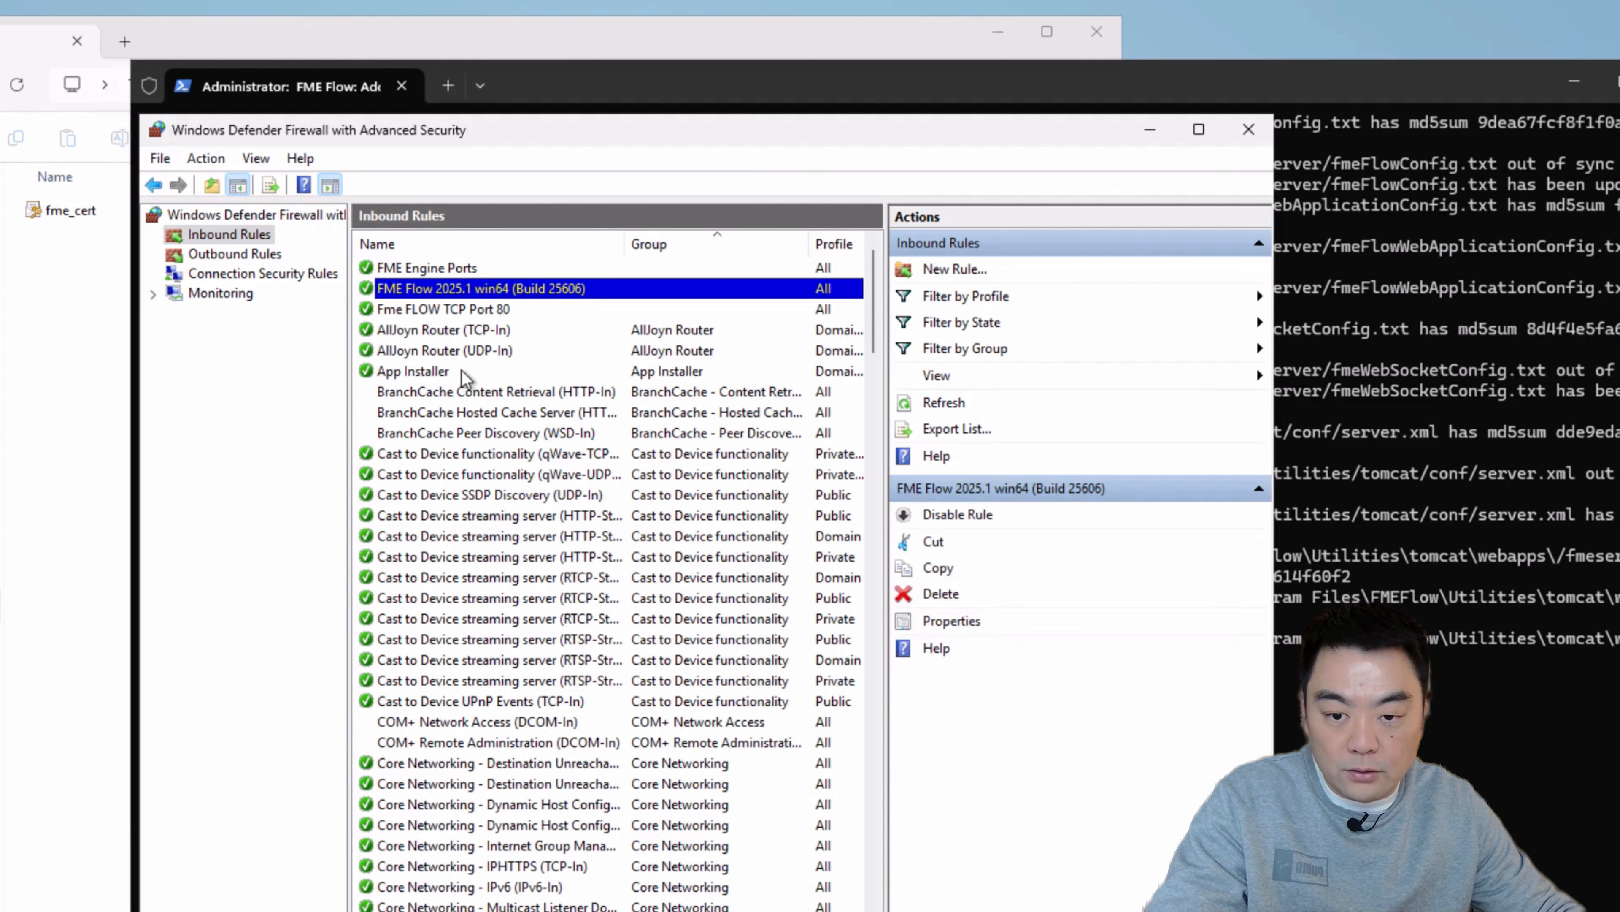
left_click_drag(1271, 367, 1617, 367)
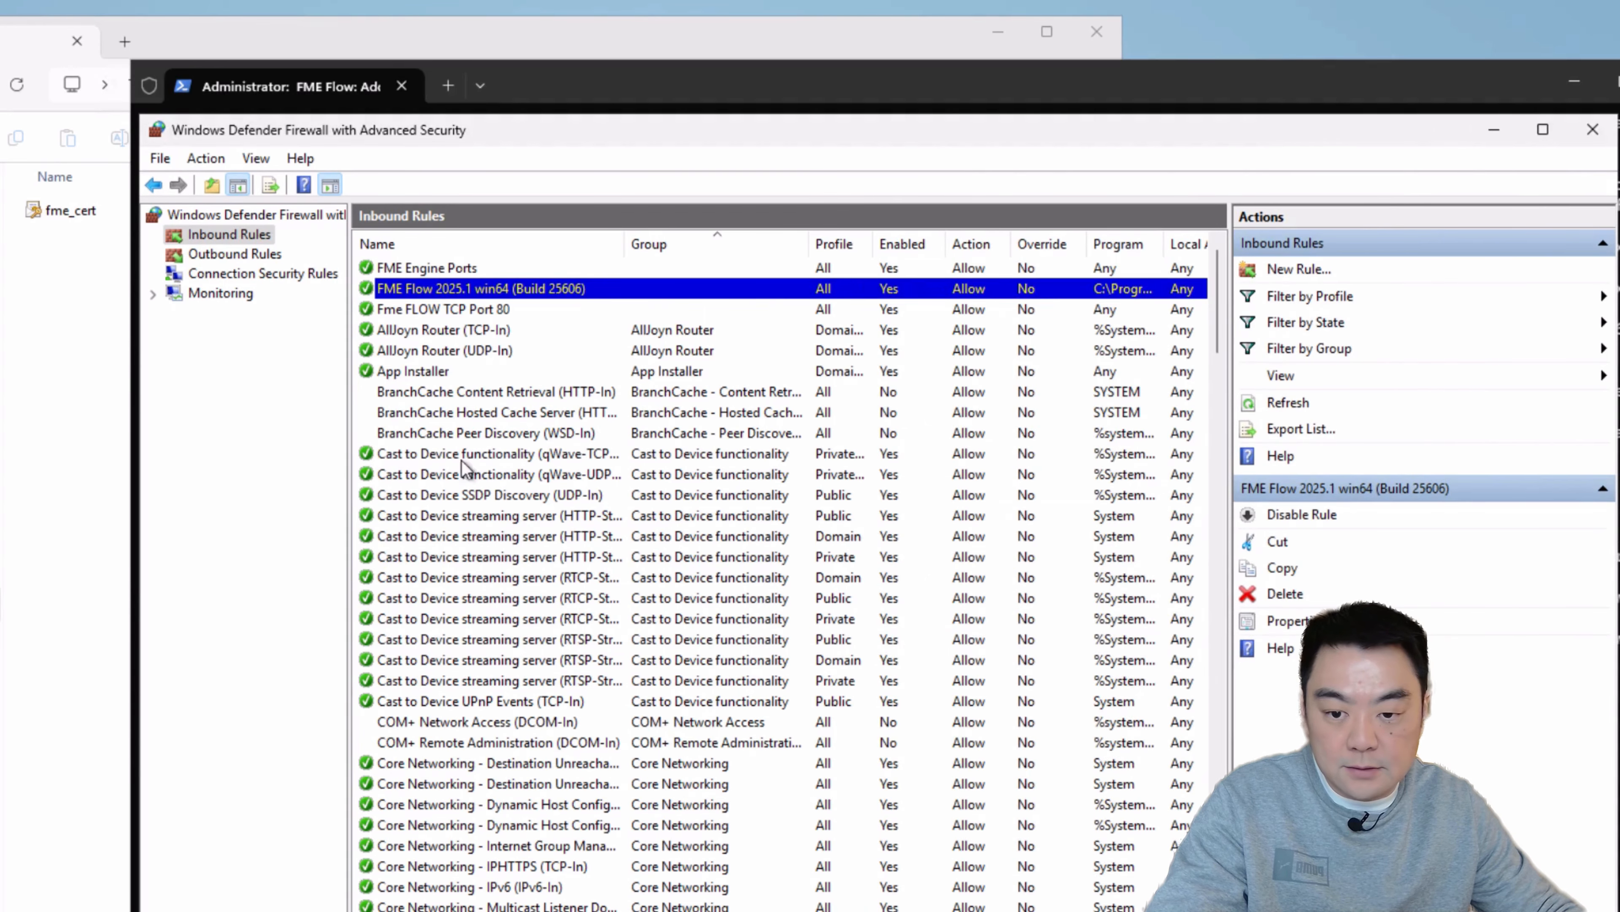
Step: Start a new inbound port rule that applies to TCP on specific local port 443
left_click(1294, 270)
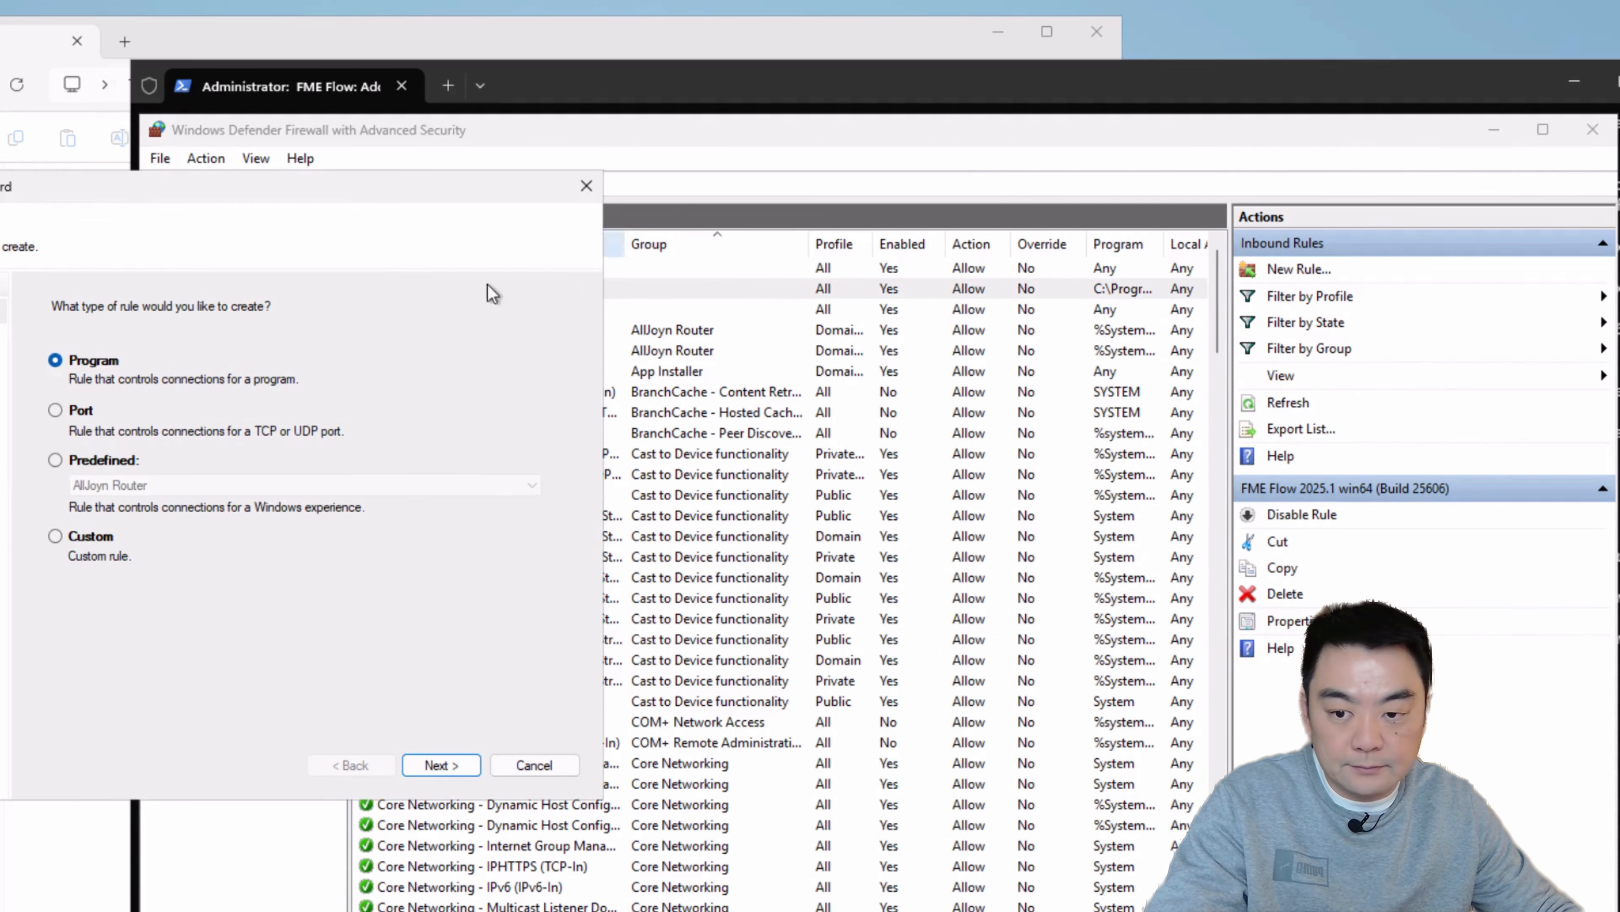
left_click_drag(338, 180, 705, 215)
left_click(479, 440)
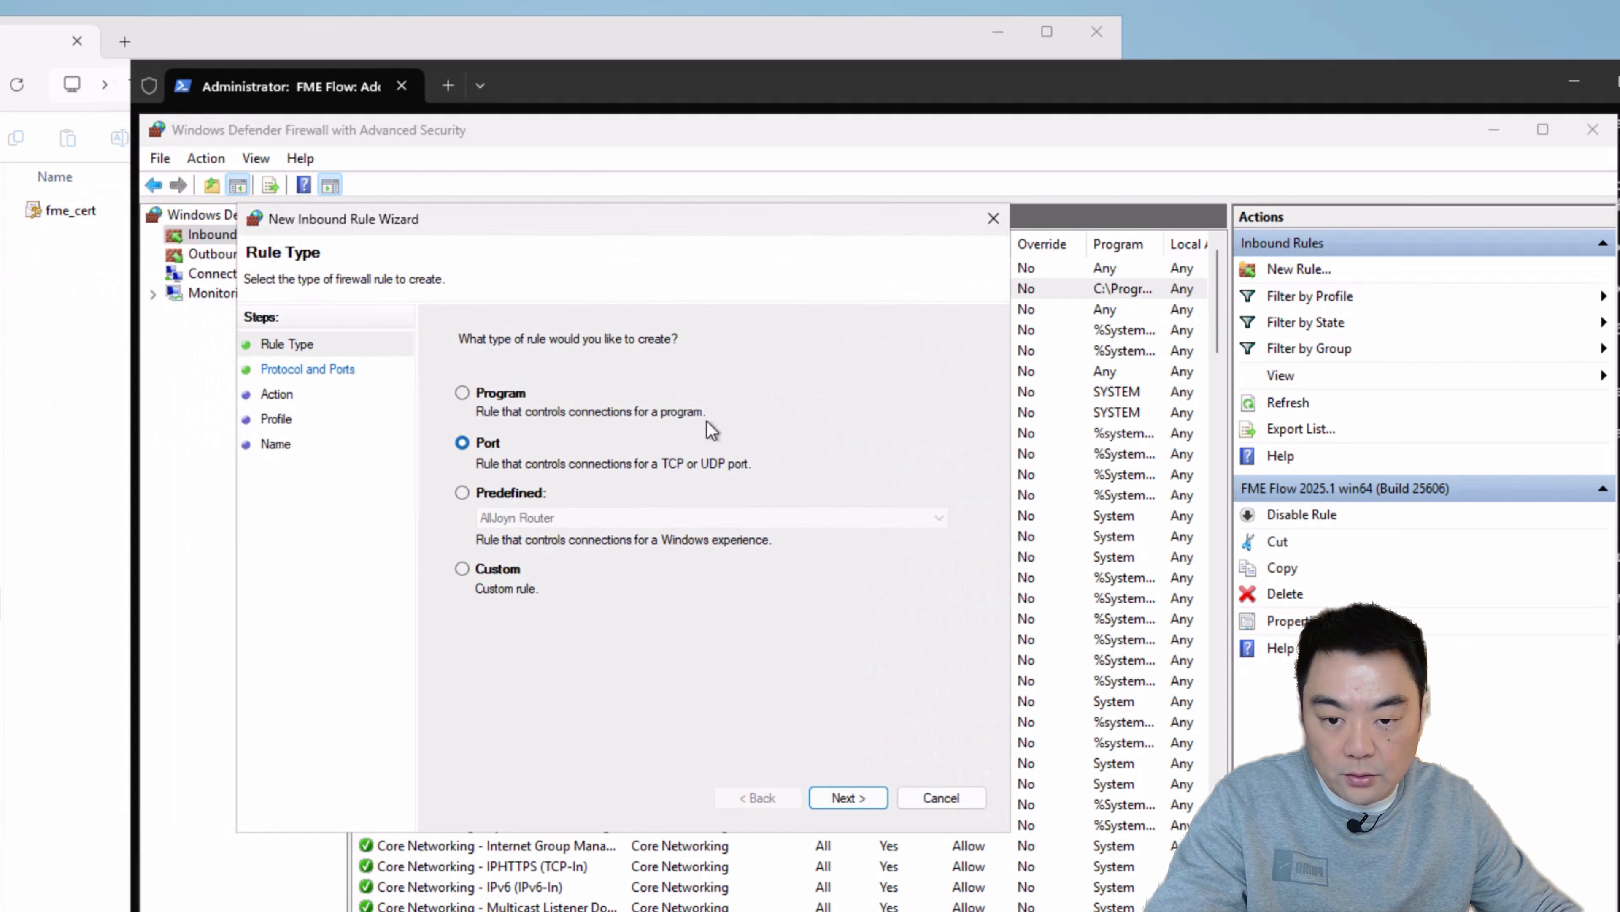
left_click(844, 798)
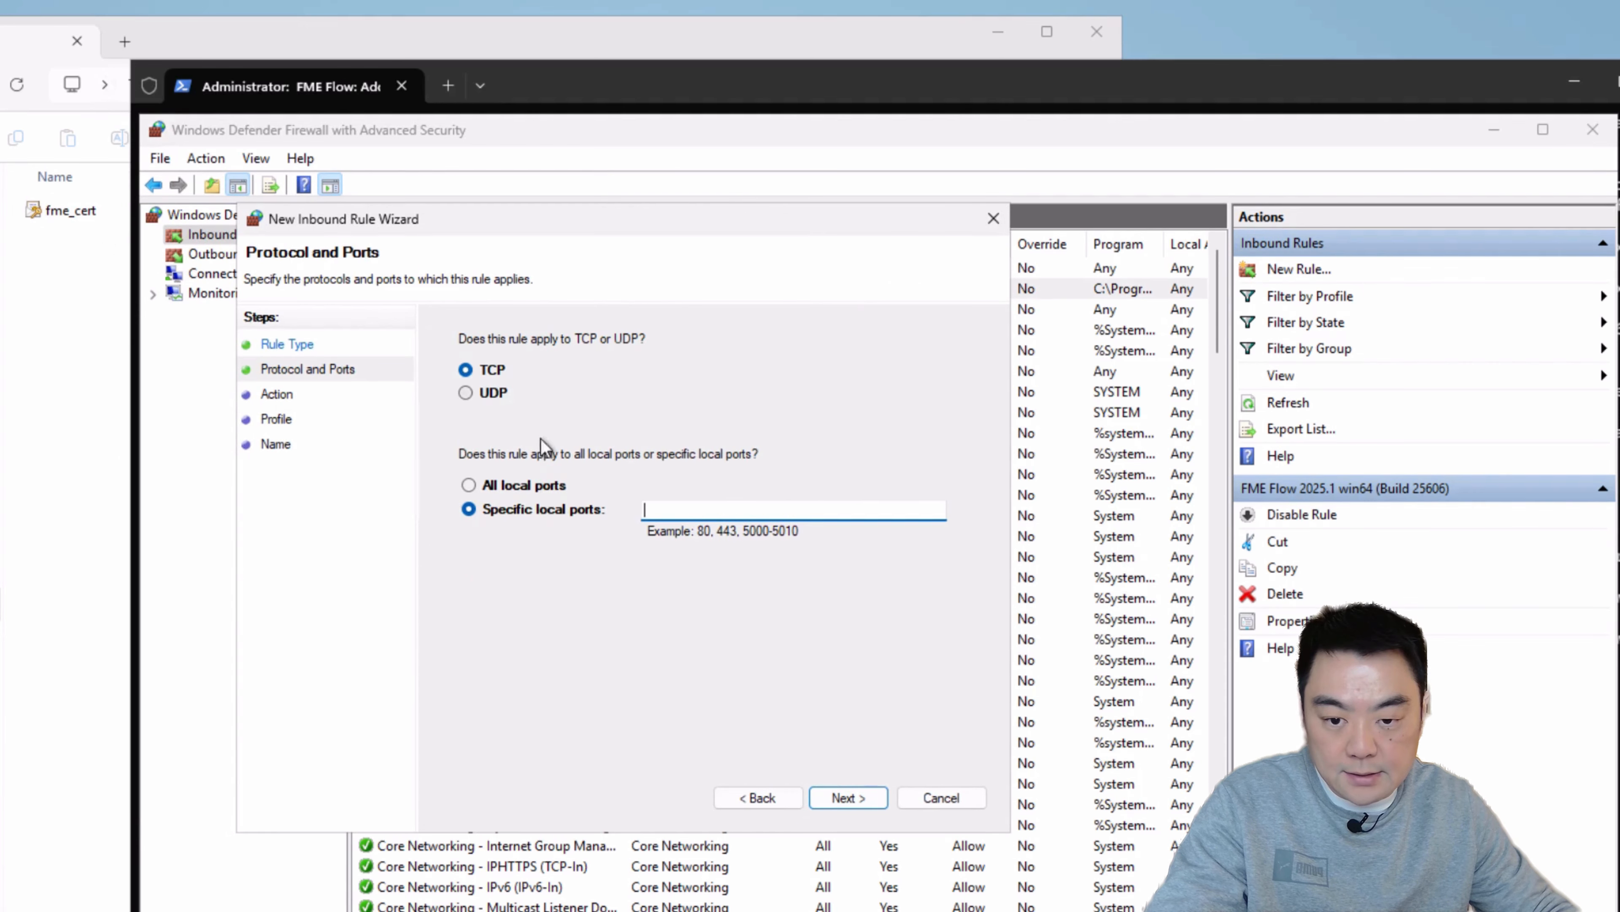
type("443")
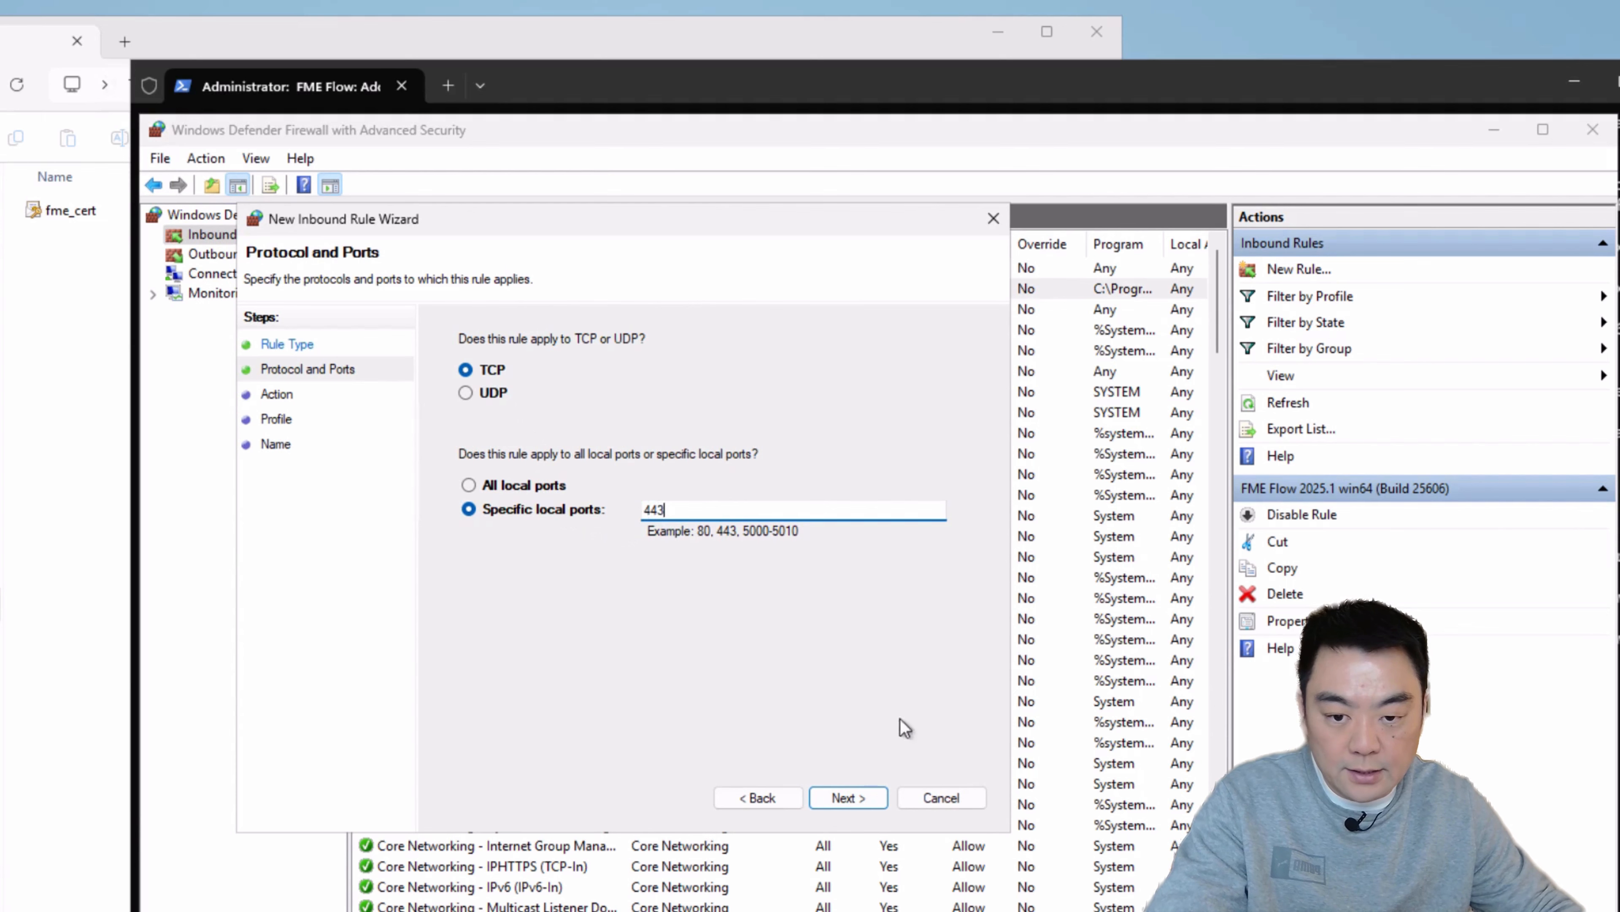
left_click(845, 797)
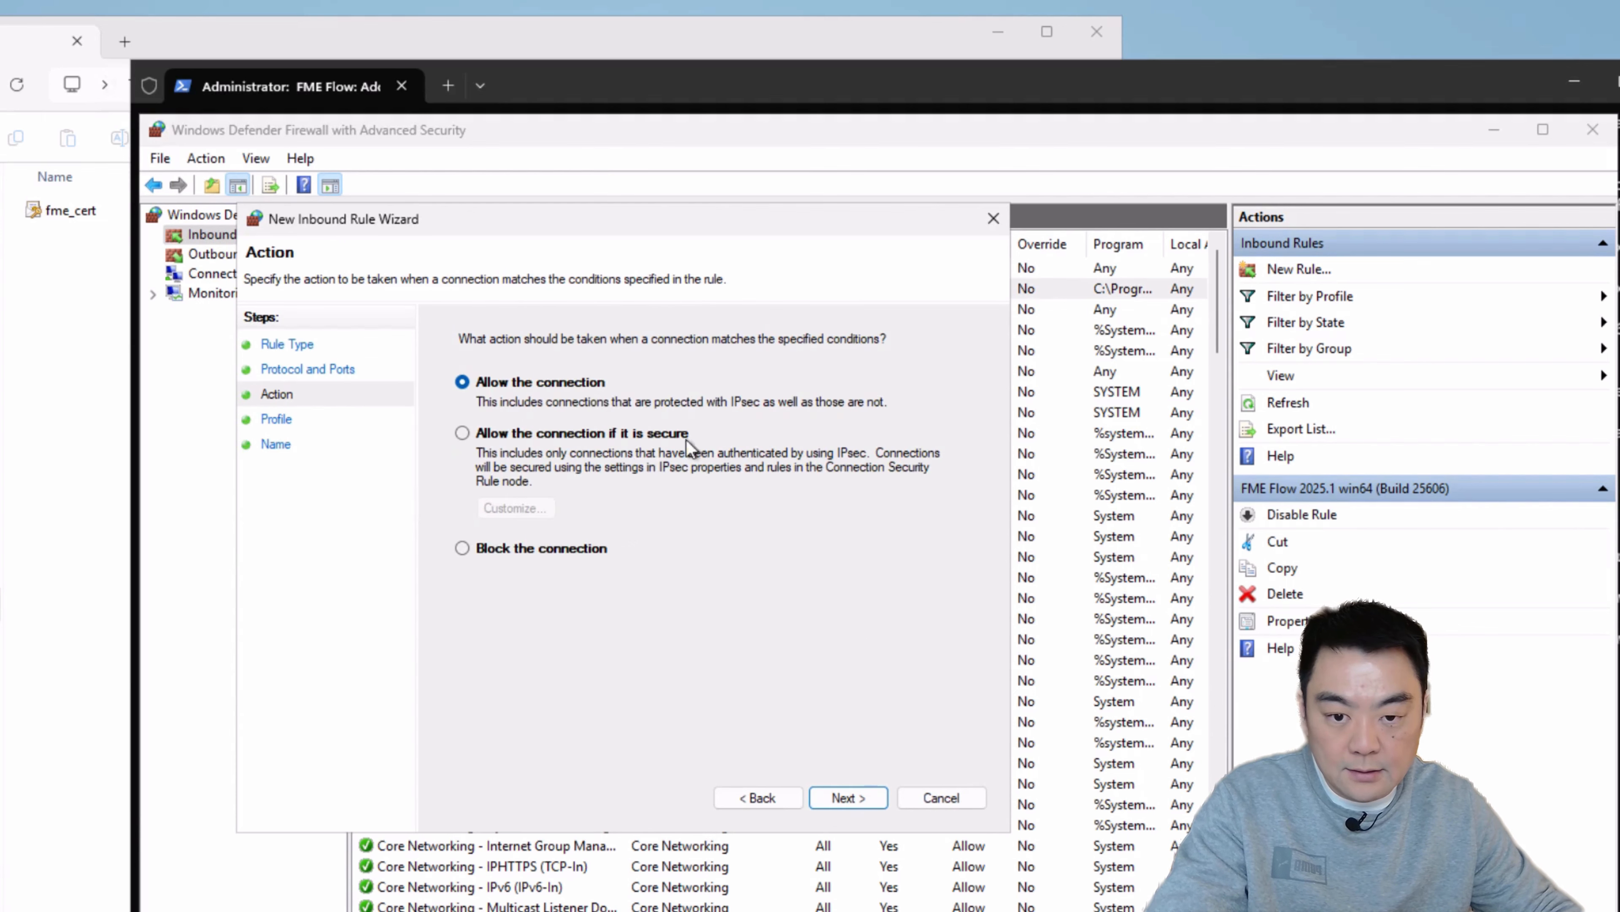
Step: Allow the connection for the Domain, Private and Public profiles, and create the rule with the name FME Flow HTTPS
left_click(883, 796)
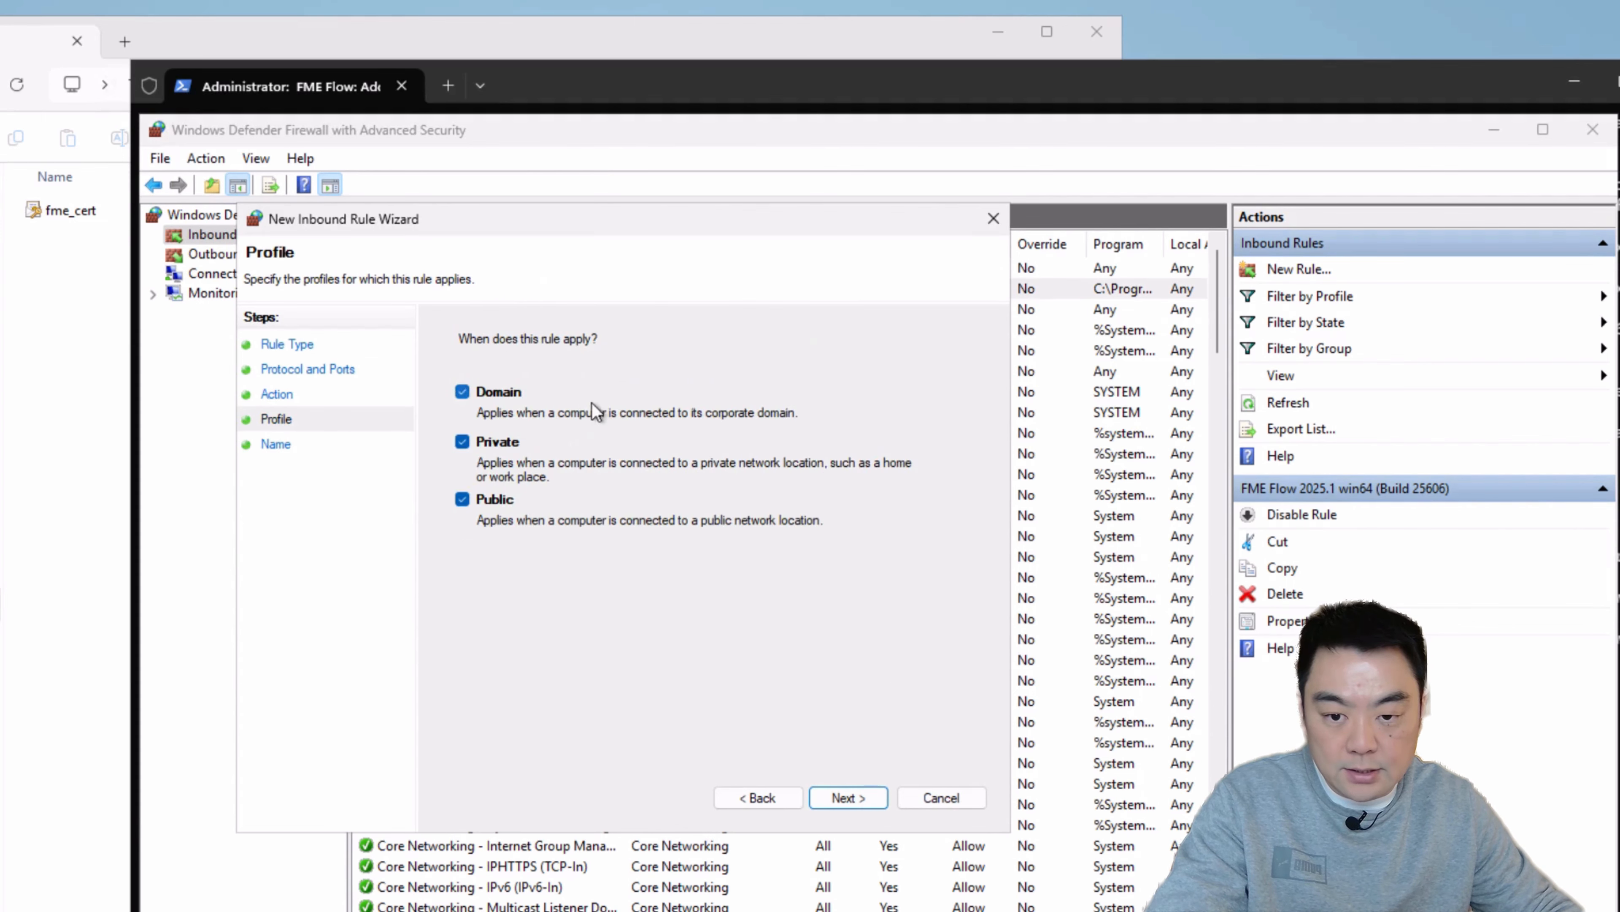
left_click(825, 785)
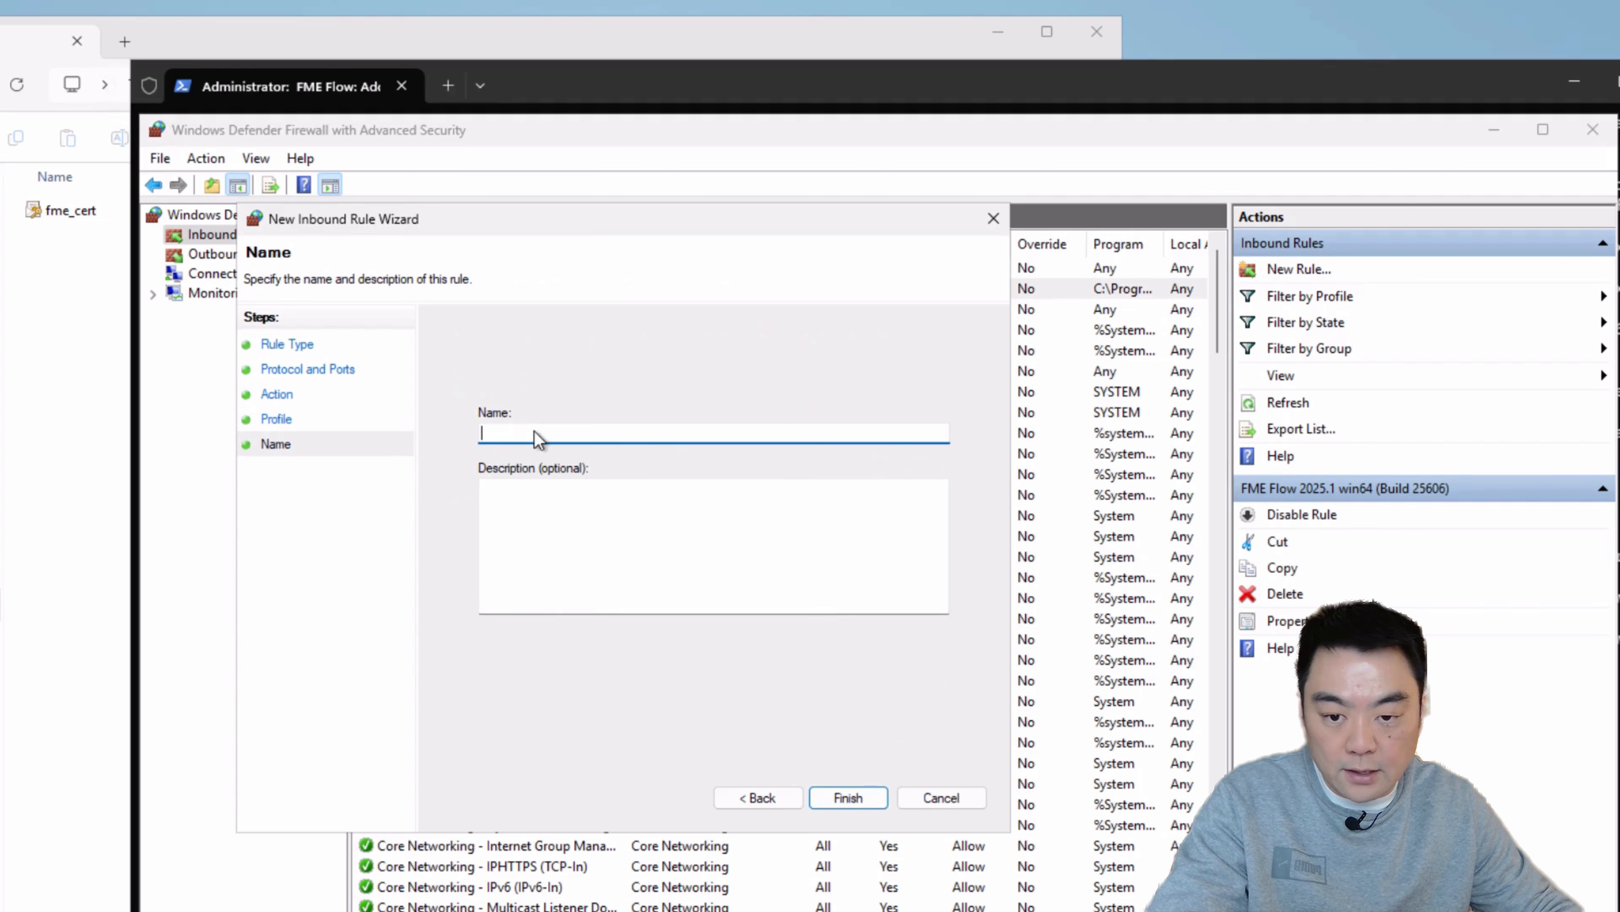
type("FME")
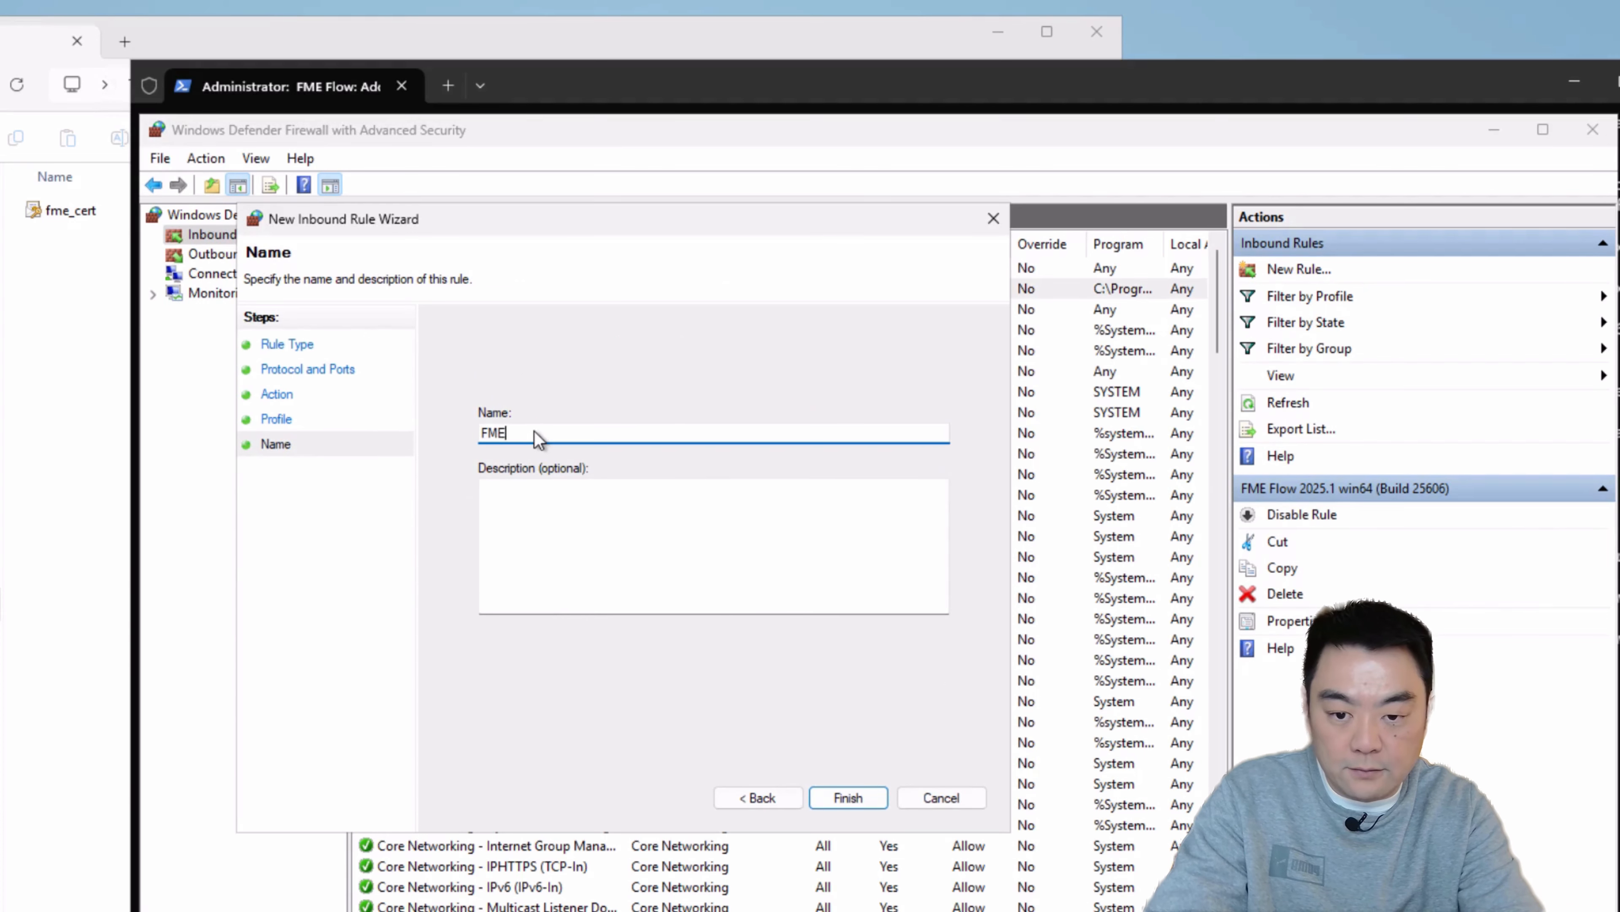
type(" Flow HTTPS")
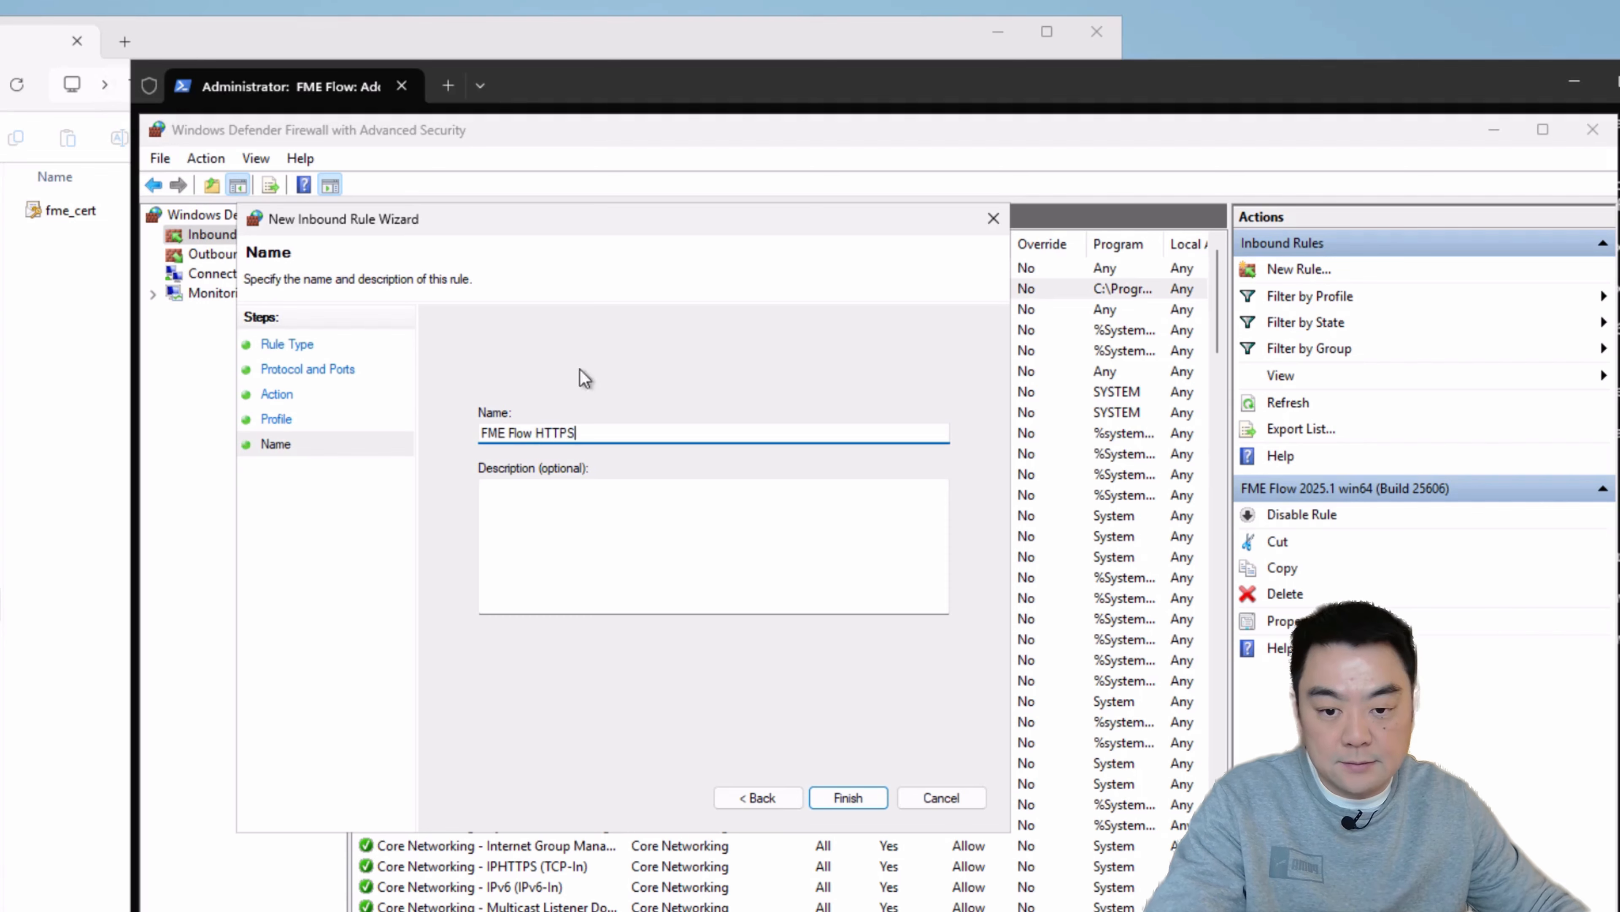
left_click(869, 800)
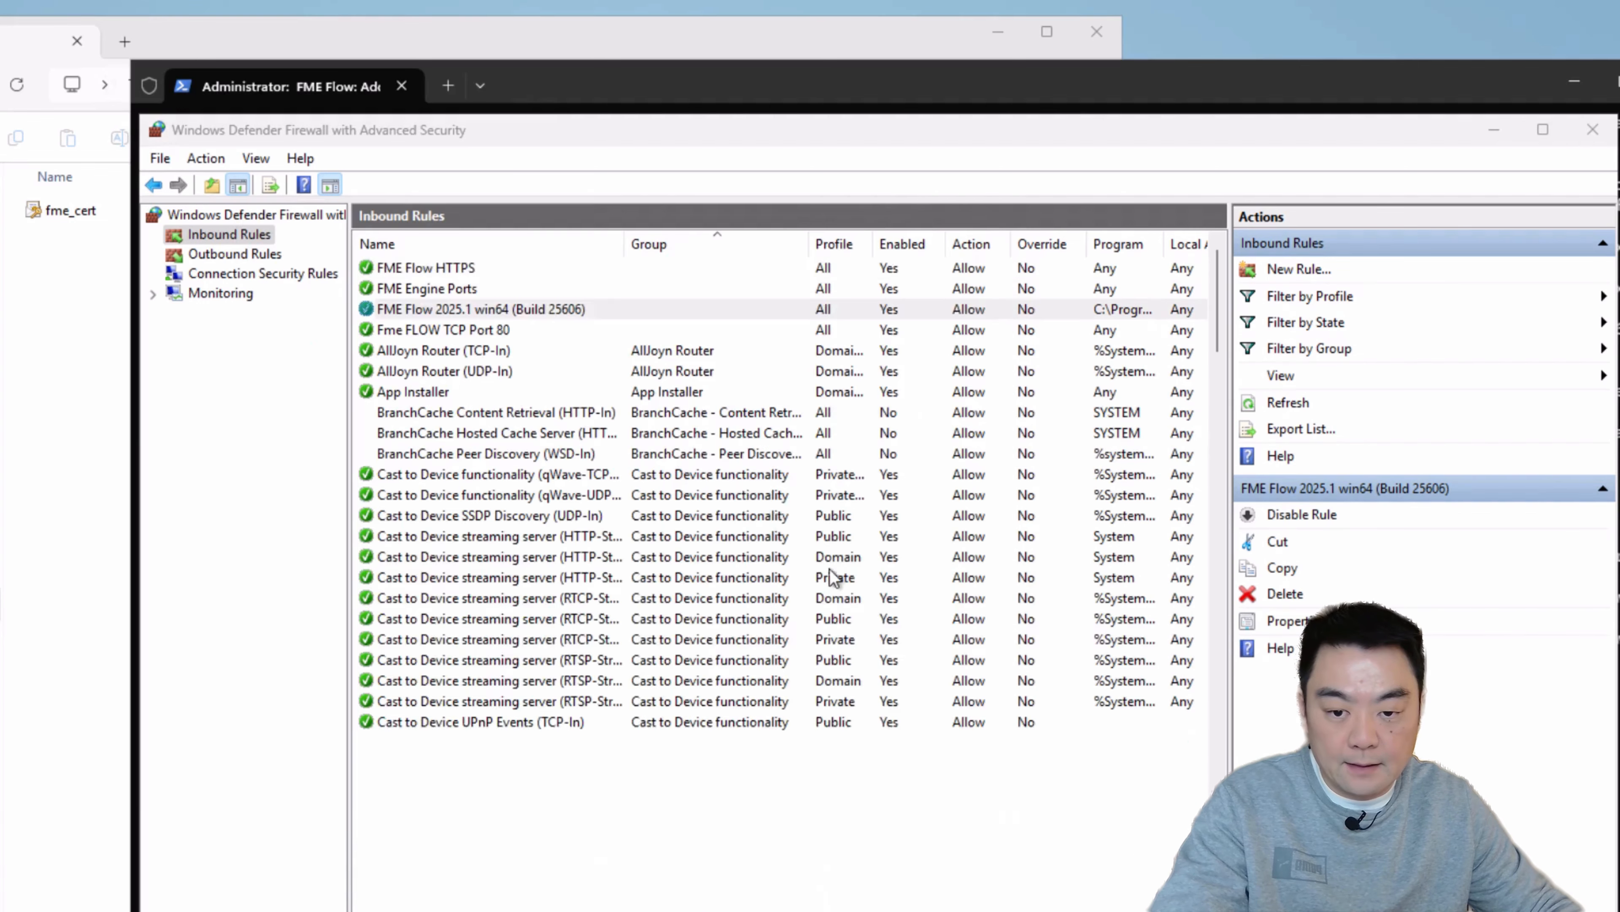
Step: Review the FME entries among the inbound firewall rules, and close the firewall window
left_click(597, 312)
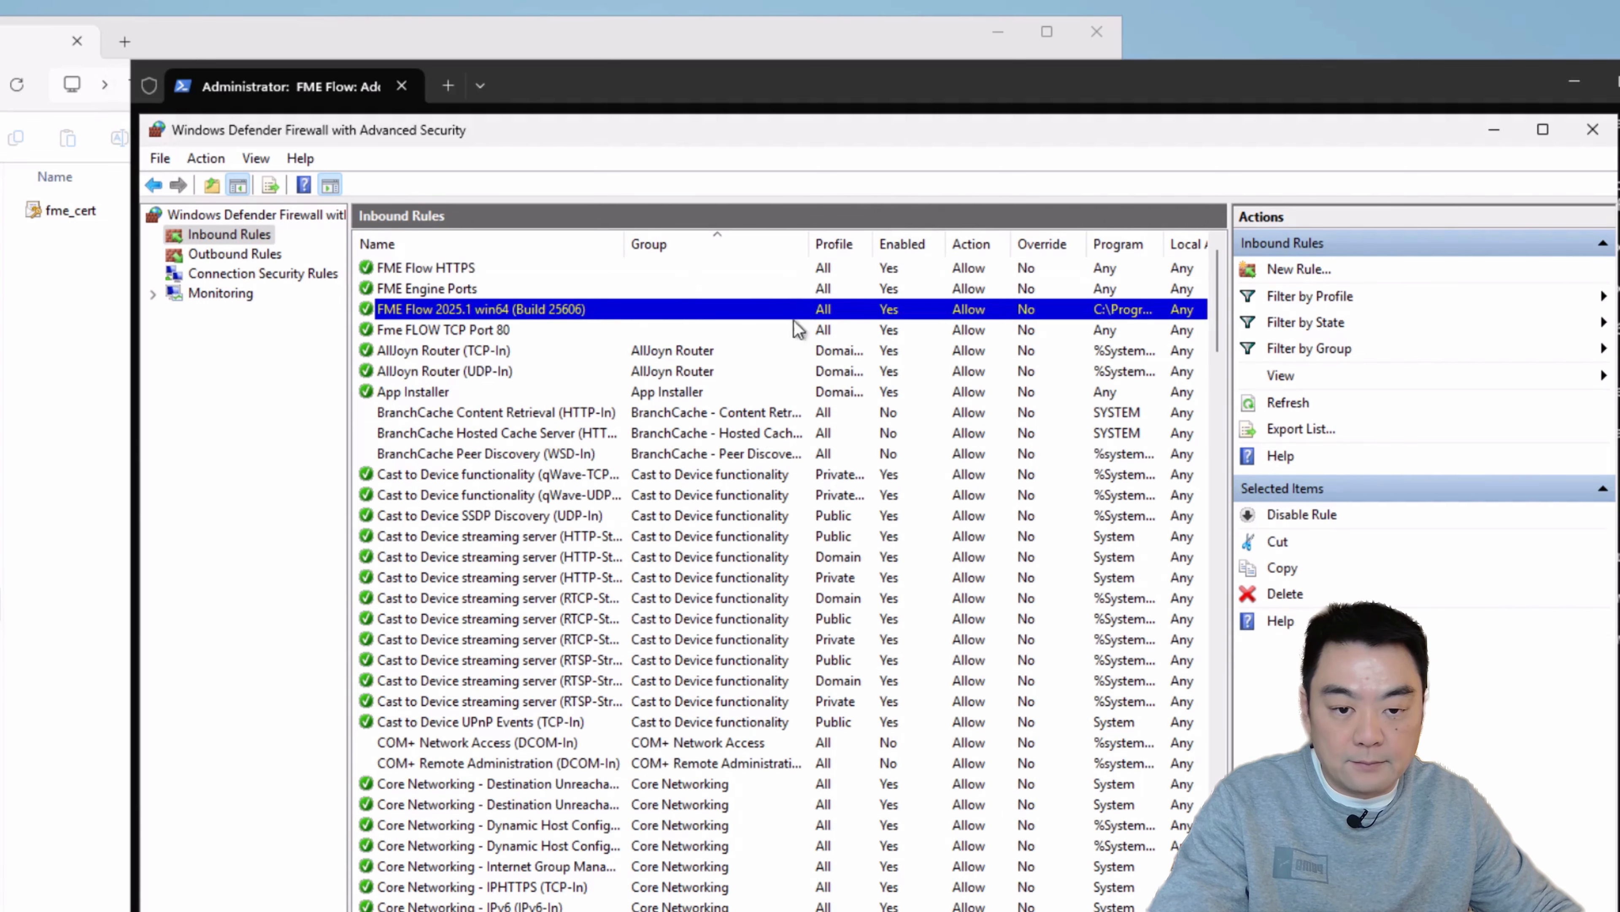
left_click(795, 268)
left_click(514, 310)
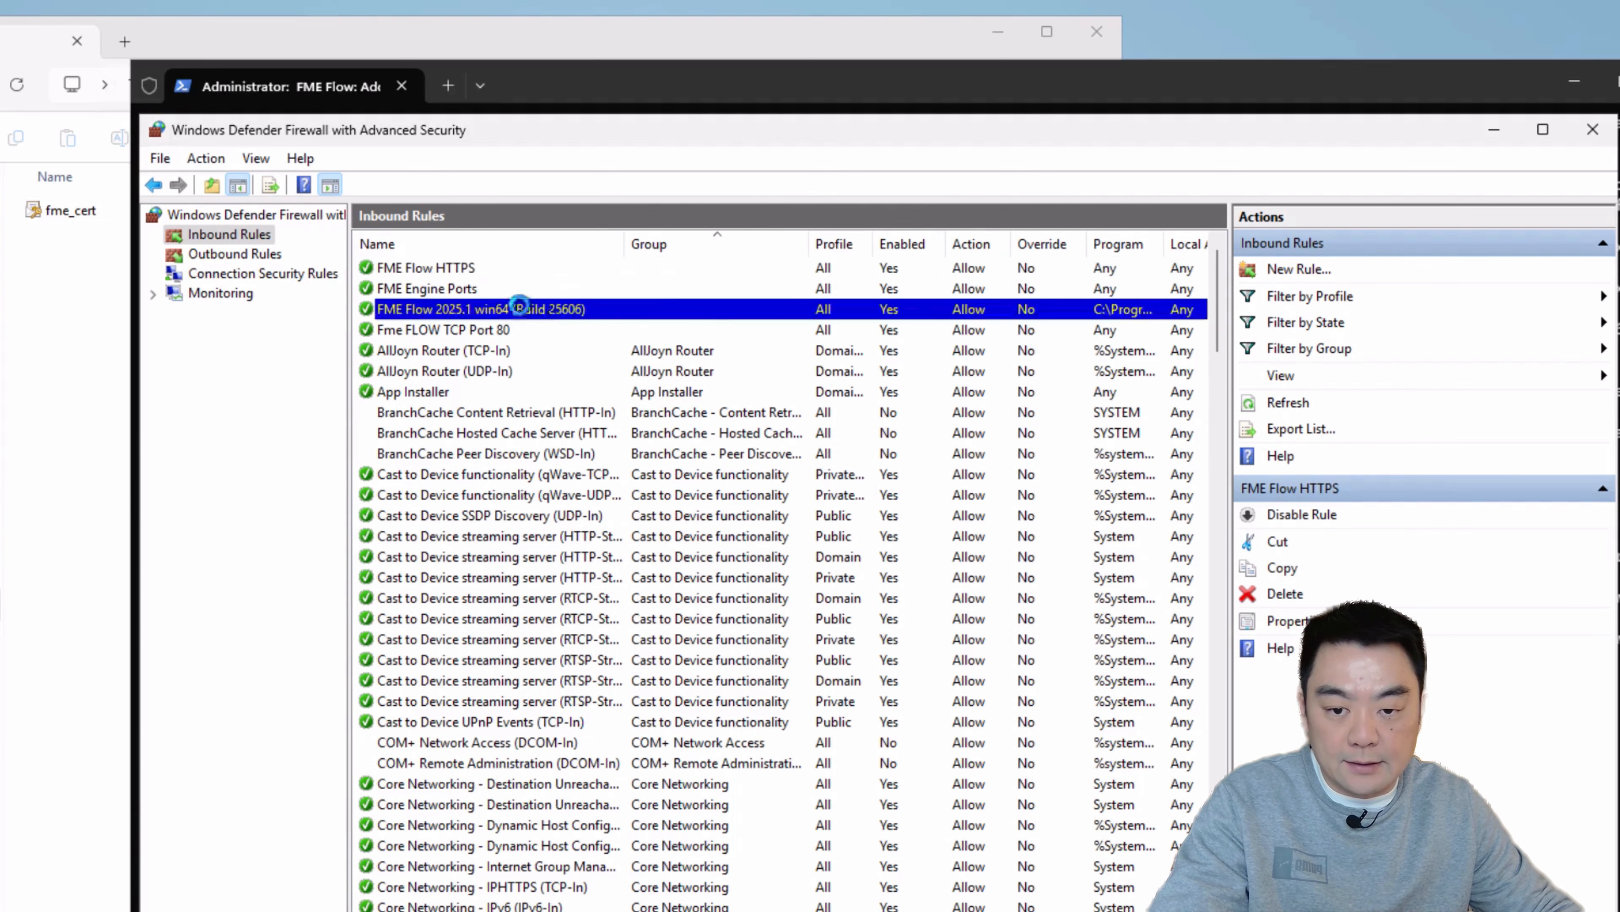
left_click(514, 331)
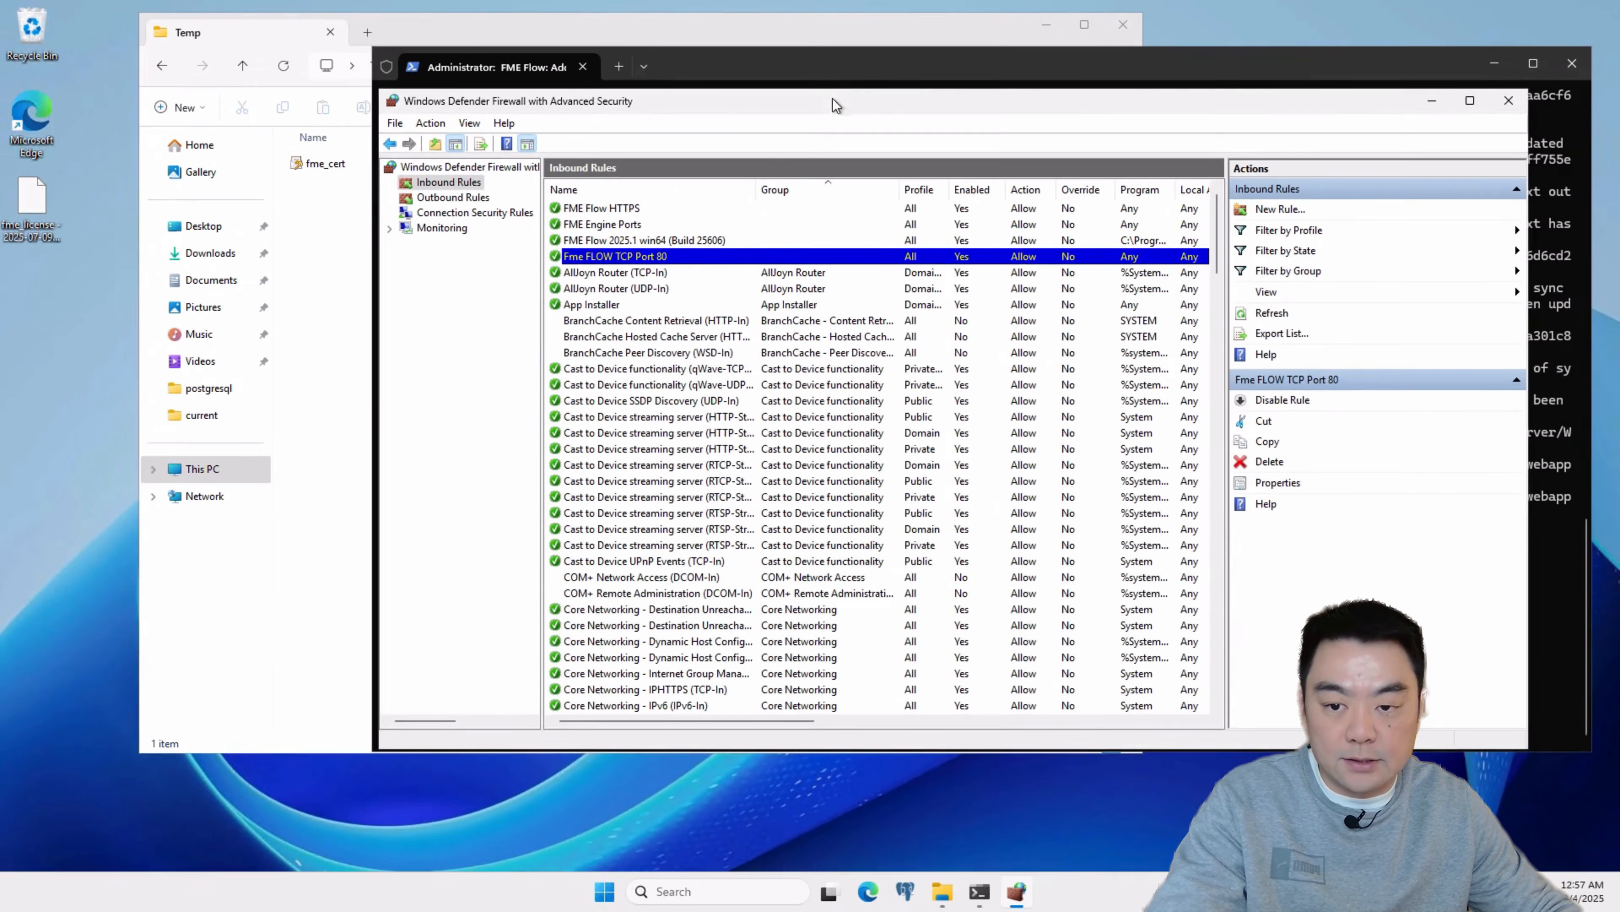
left_click_drag(833, 99, 765, 159)
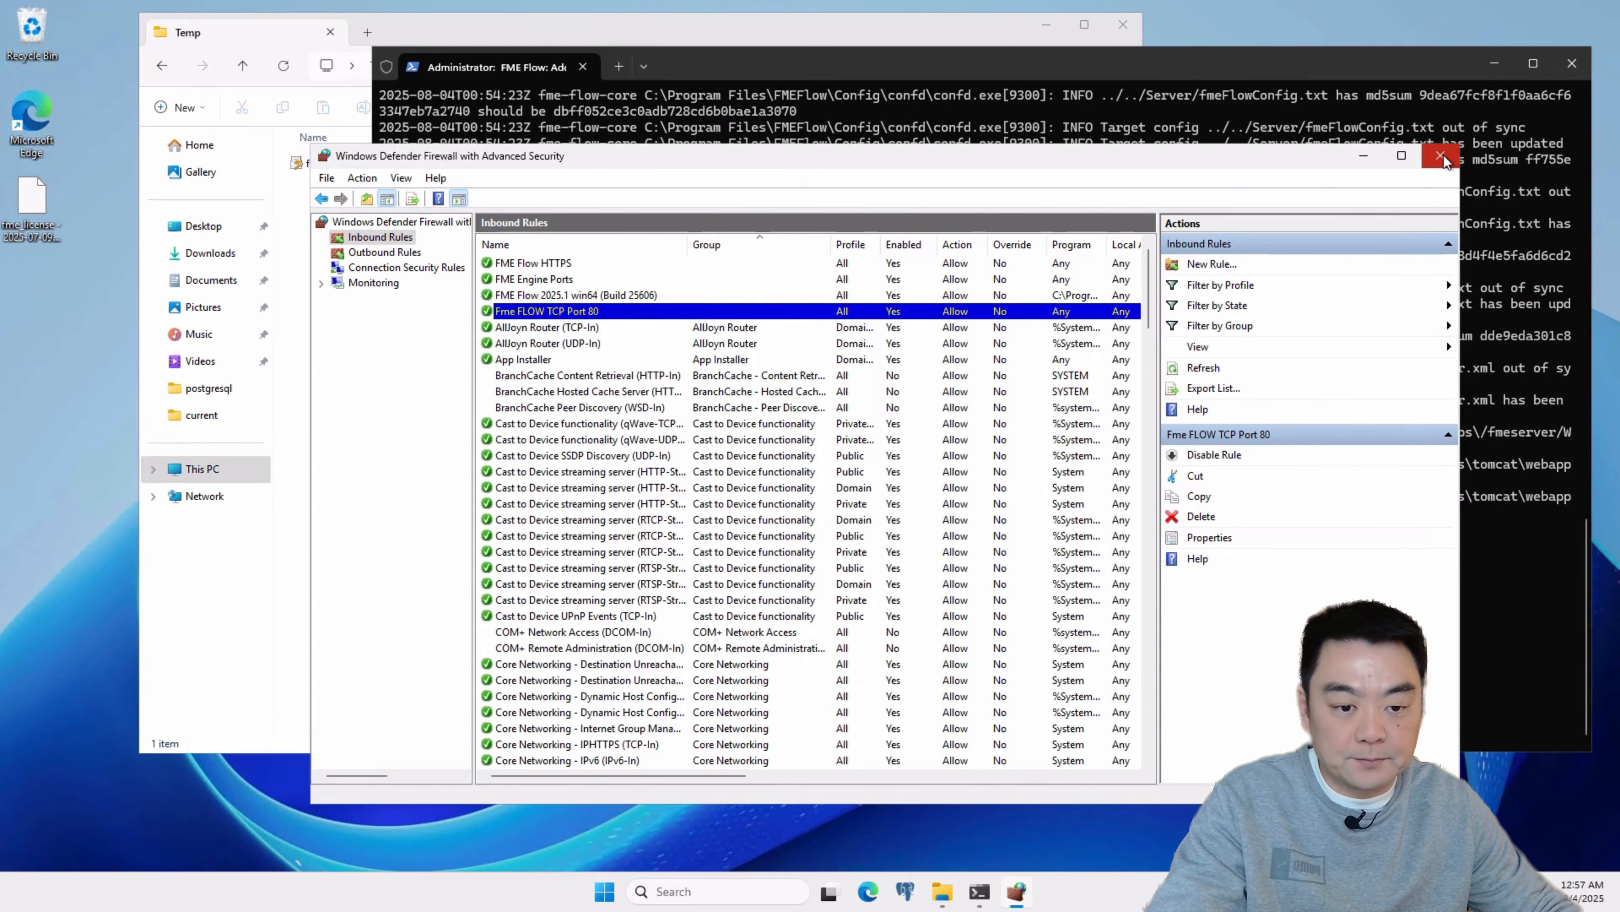
left_click(1441, 156)
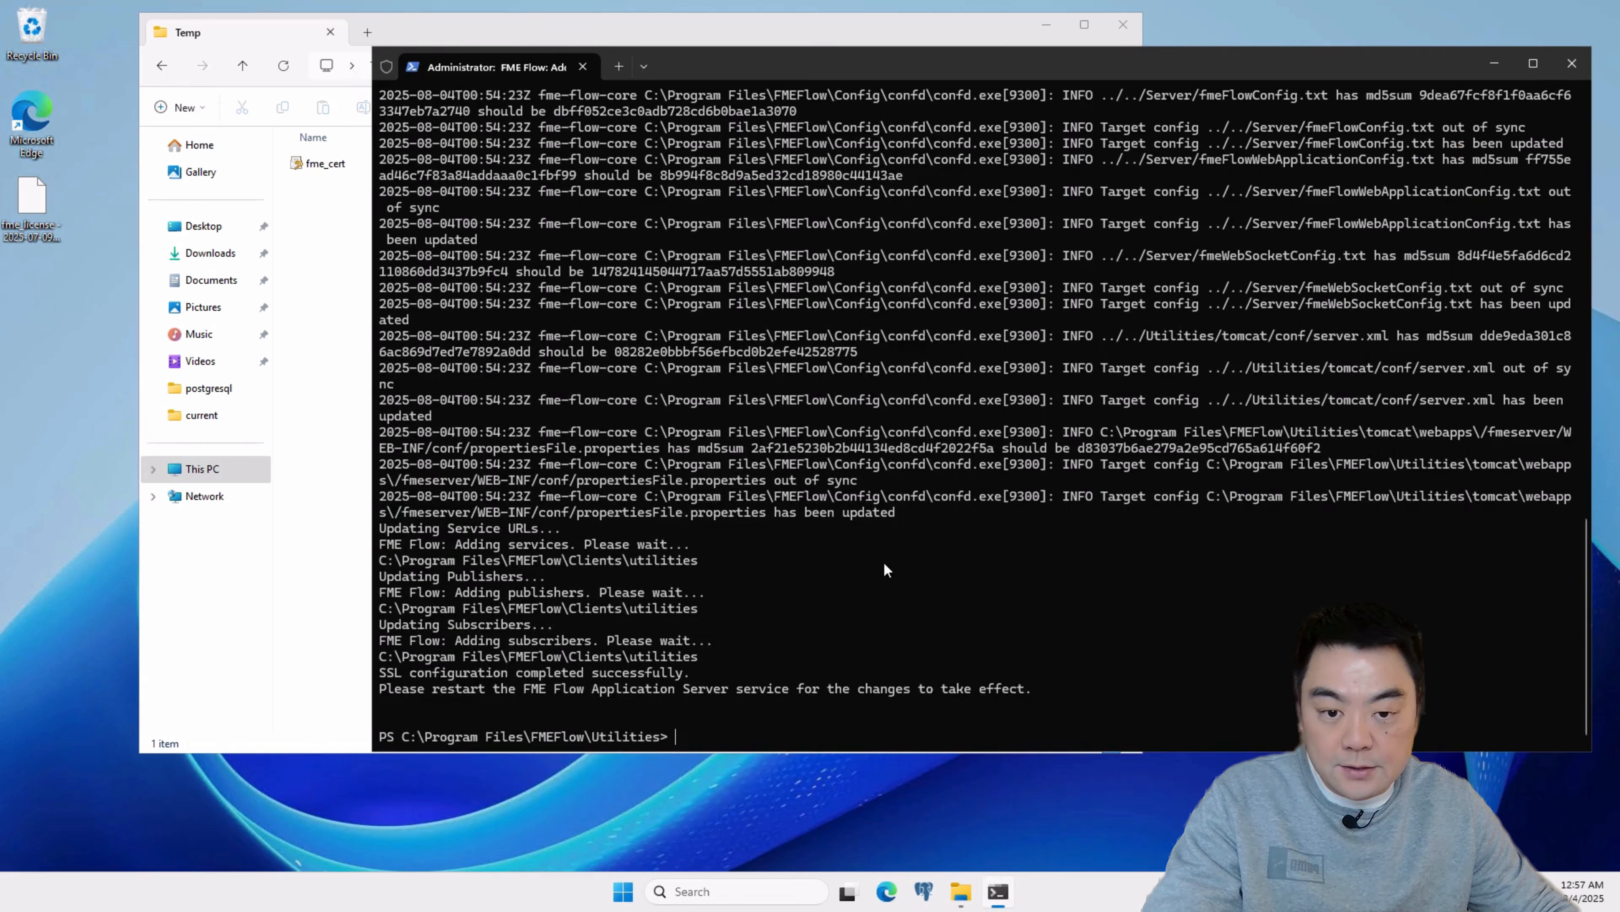
Step: Stop the FME Flow services with Stop FME Flow from the FME Flow 2025.1 program folder
left_click(626, 893)
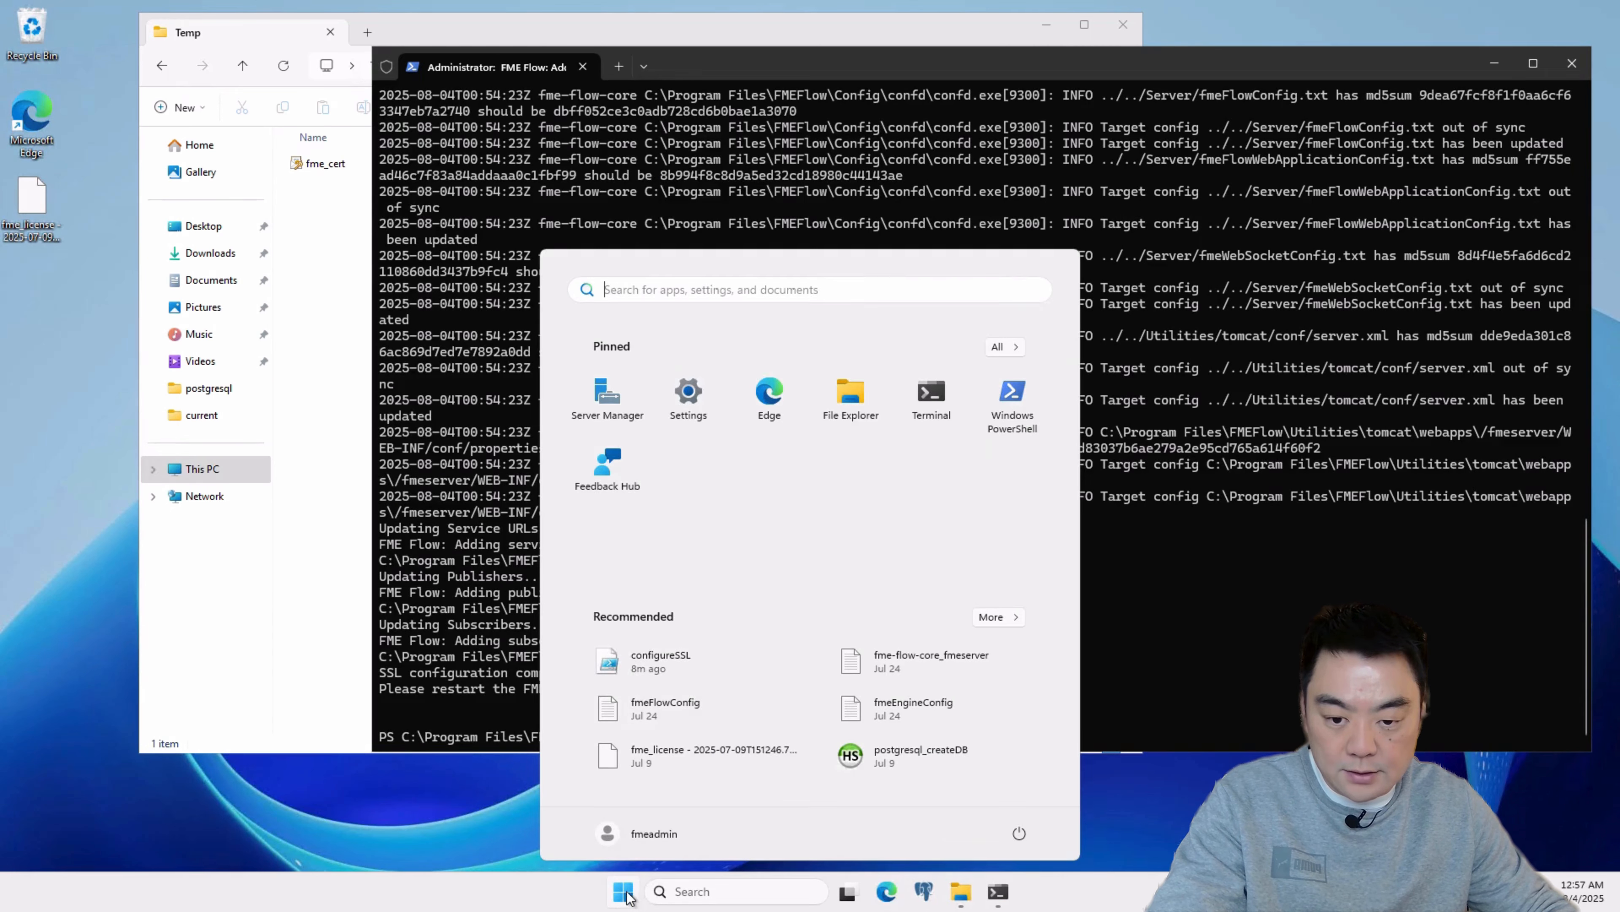
left_click(1000, 346)
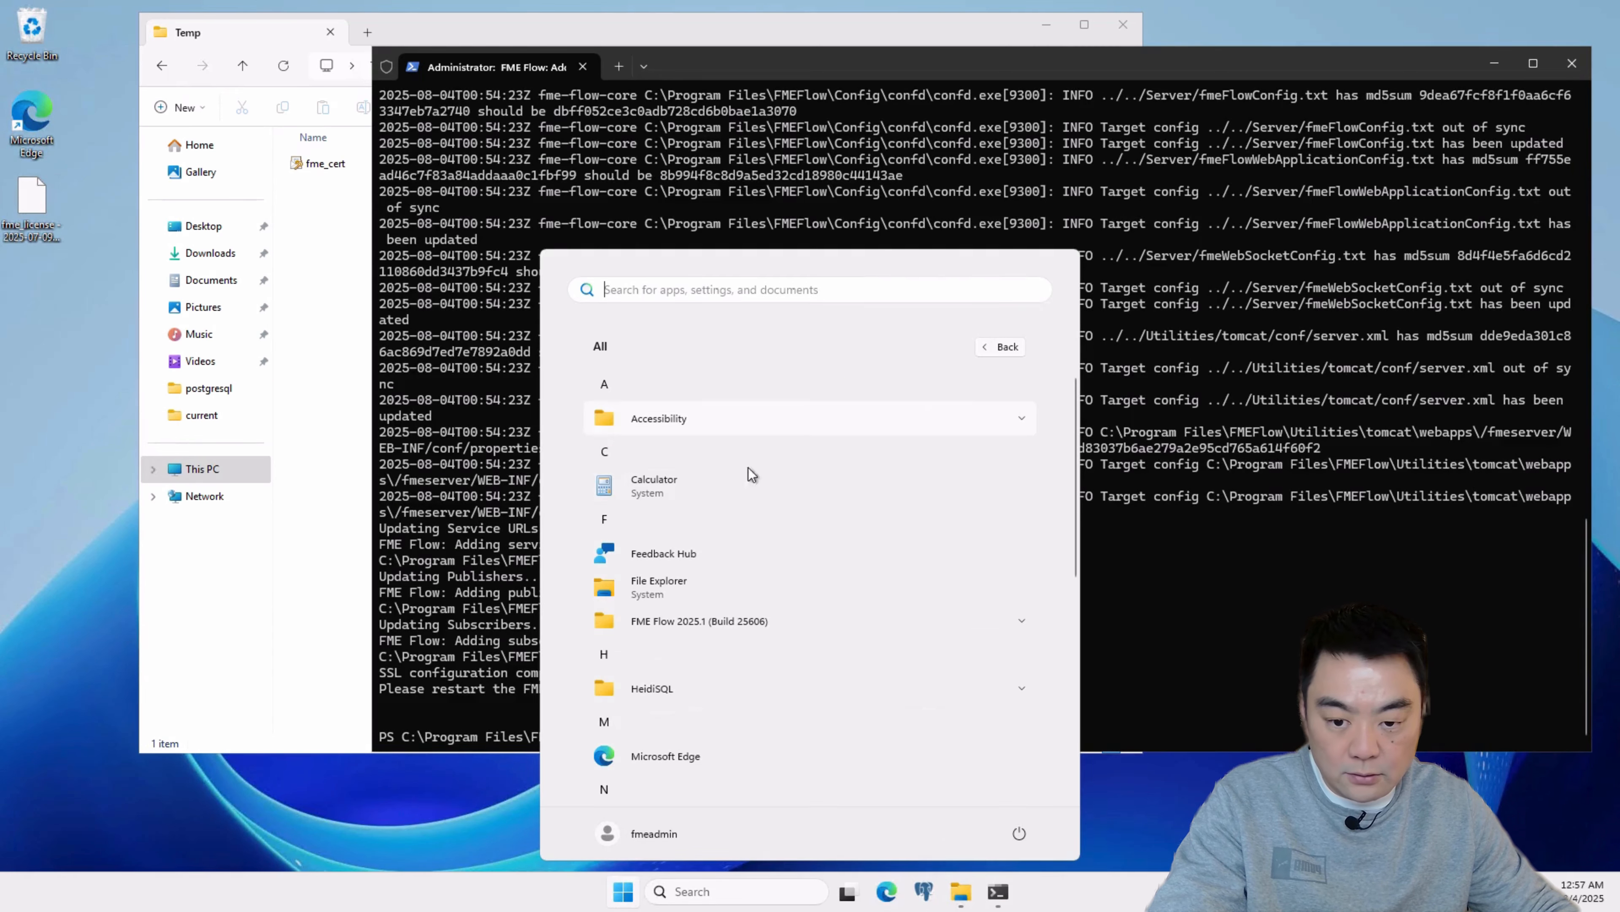
left_click(754, 619)
scroll(829, 600, "down", 1)
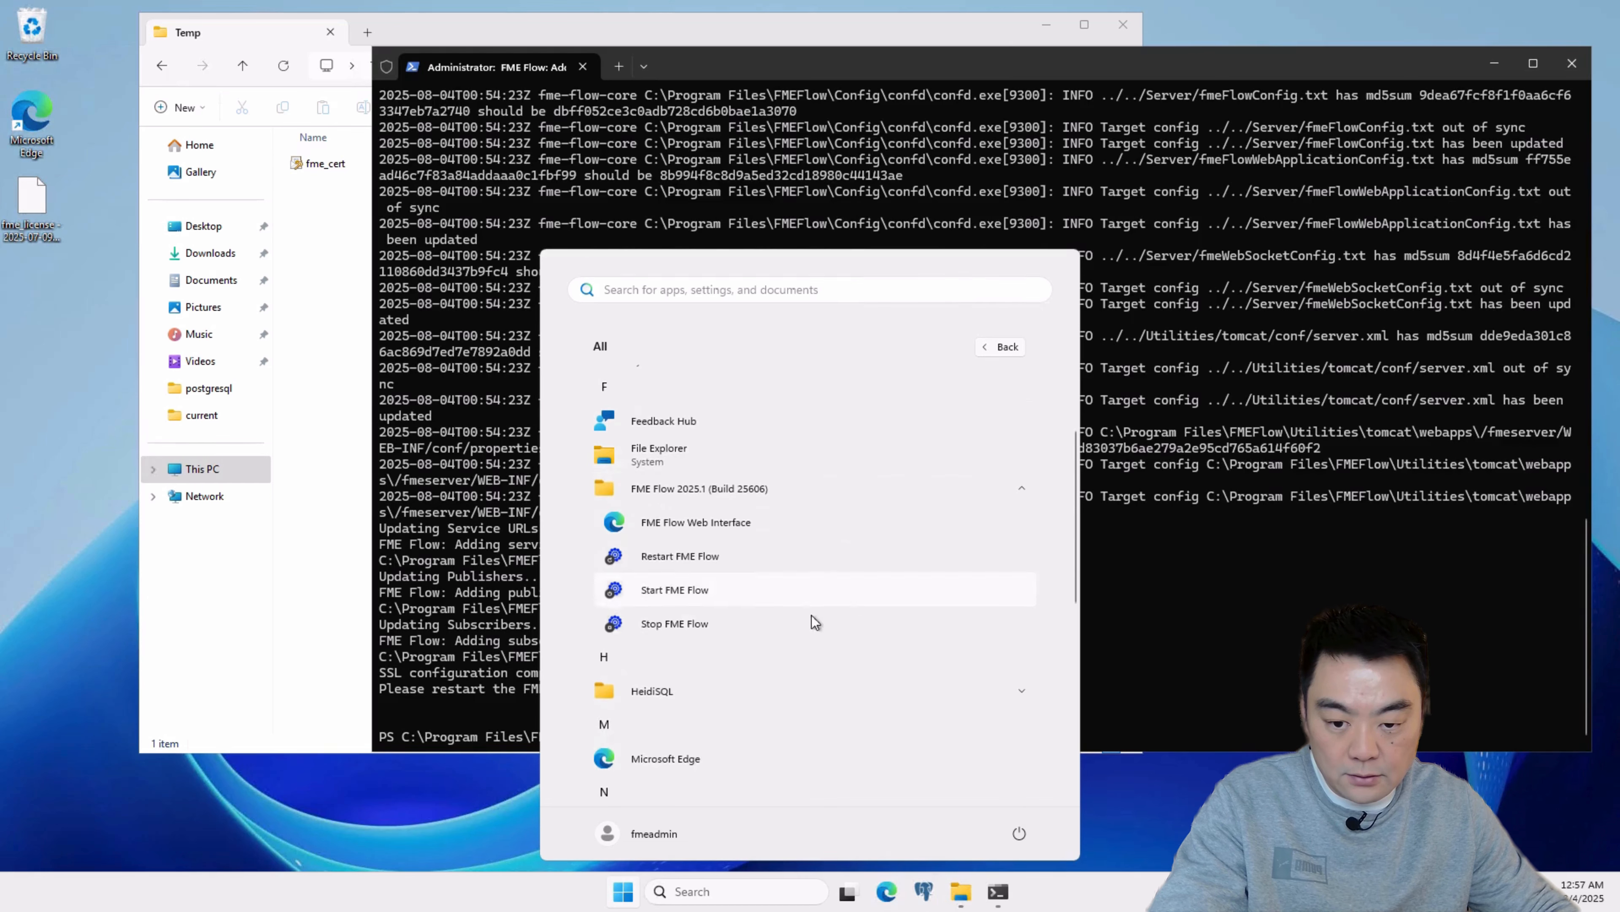
scroll(670, 557, "down", 1)
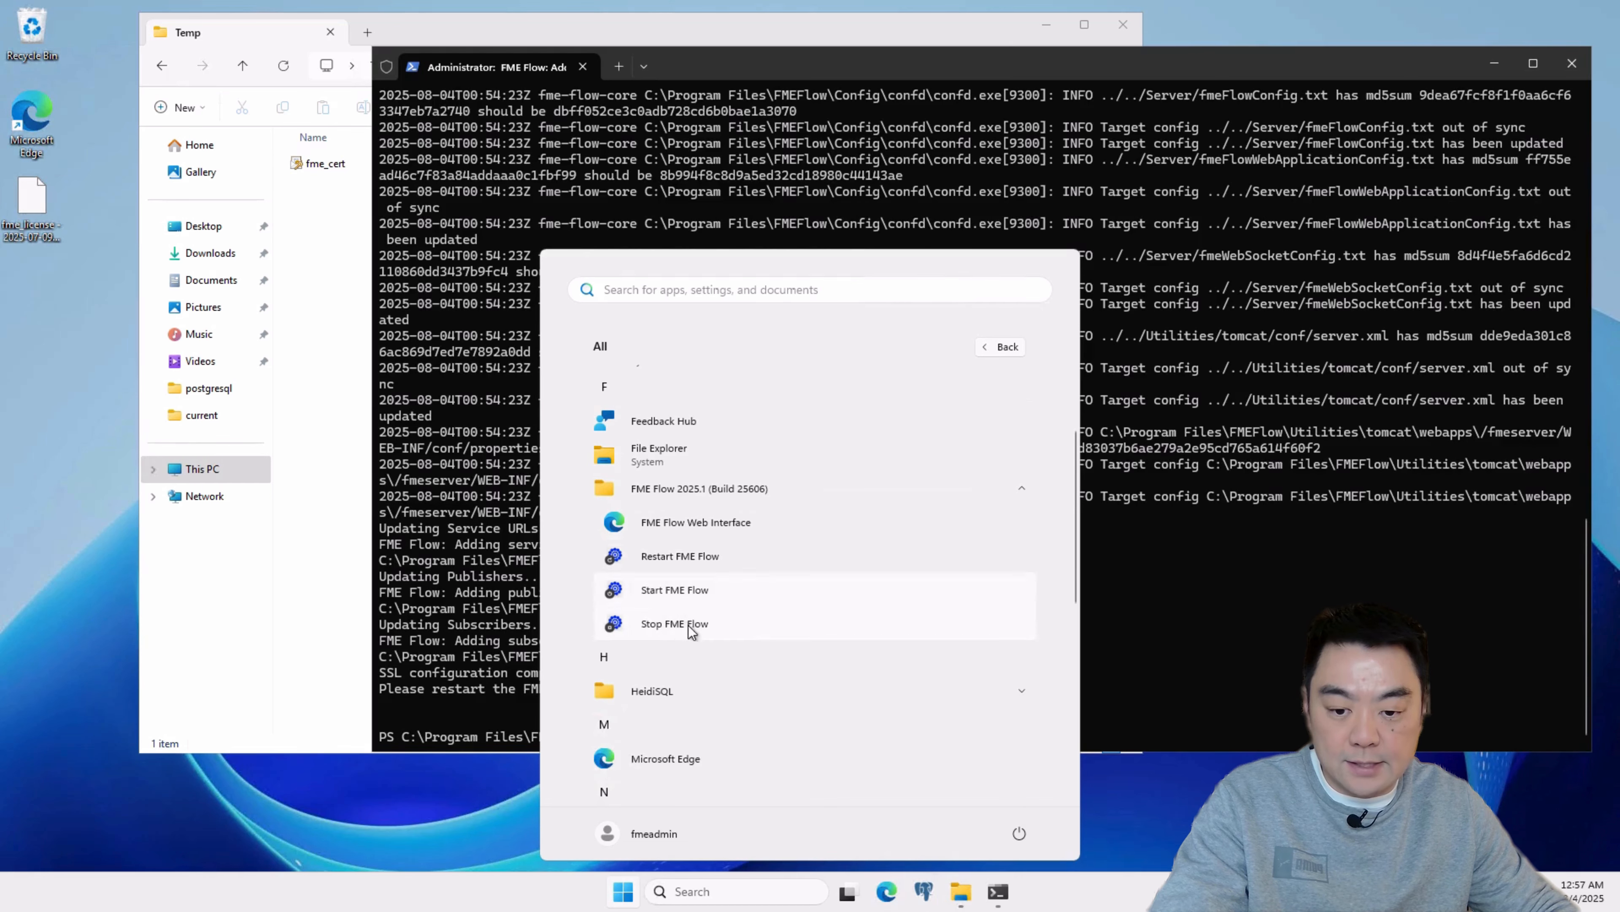
left_click(666, 625)
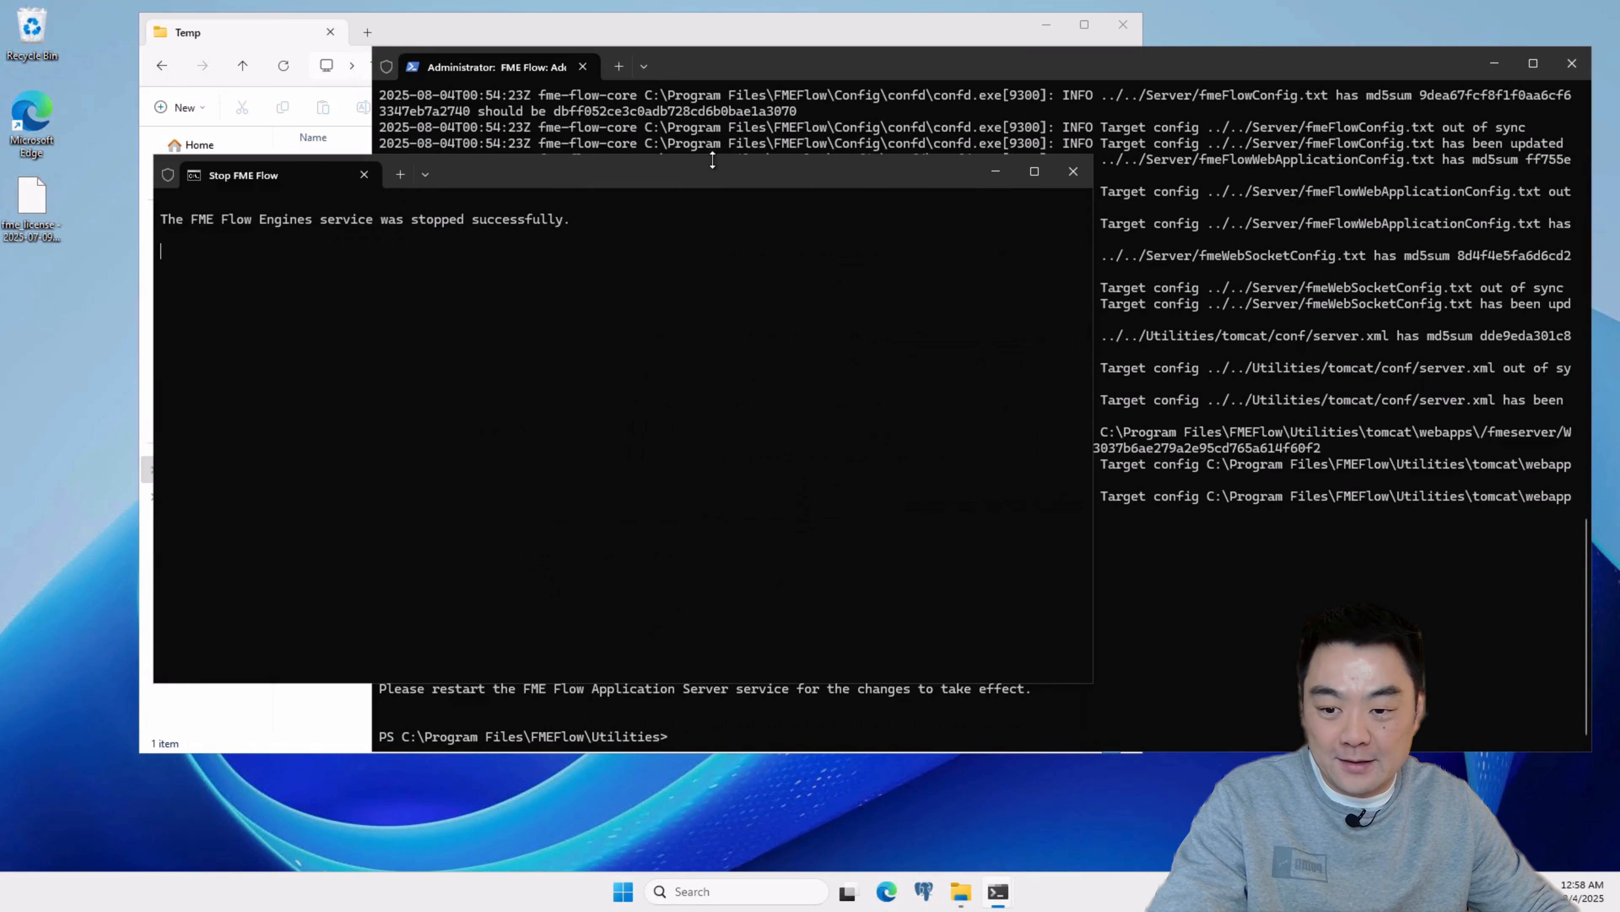
left_click_drag(712, 169, 931, 175)
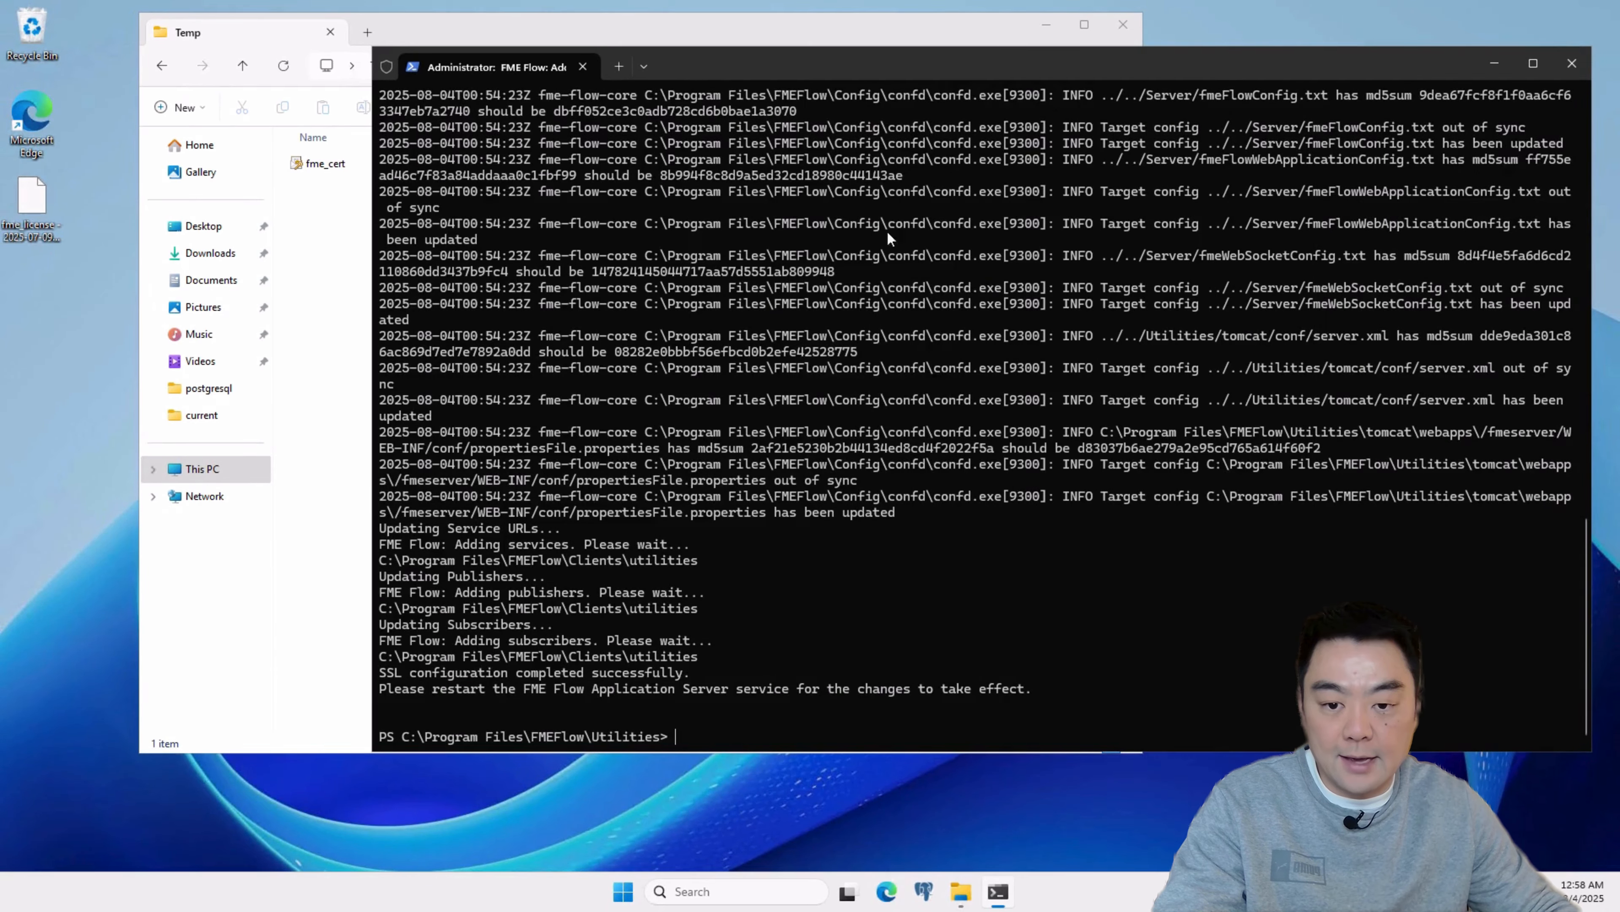
Step: Start the FME Flow services with Start FME Flow from the FME Flow 2025.1 program folder
left_click(623, 900)
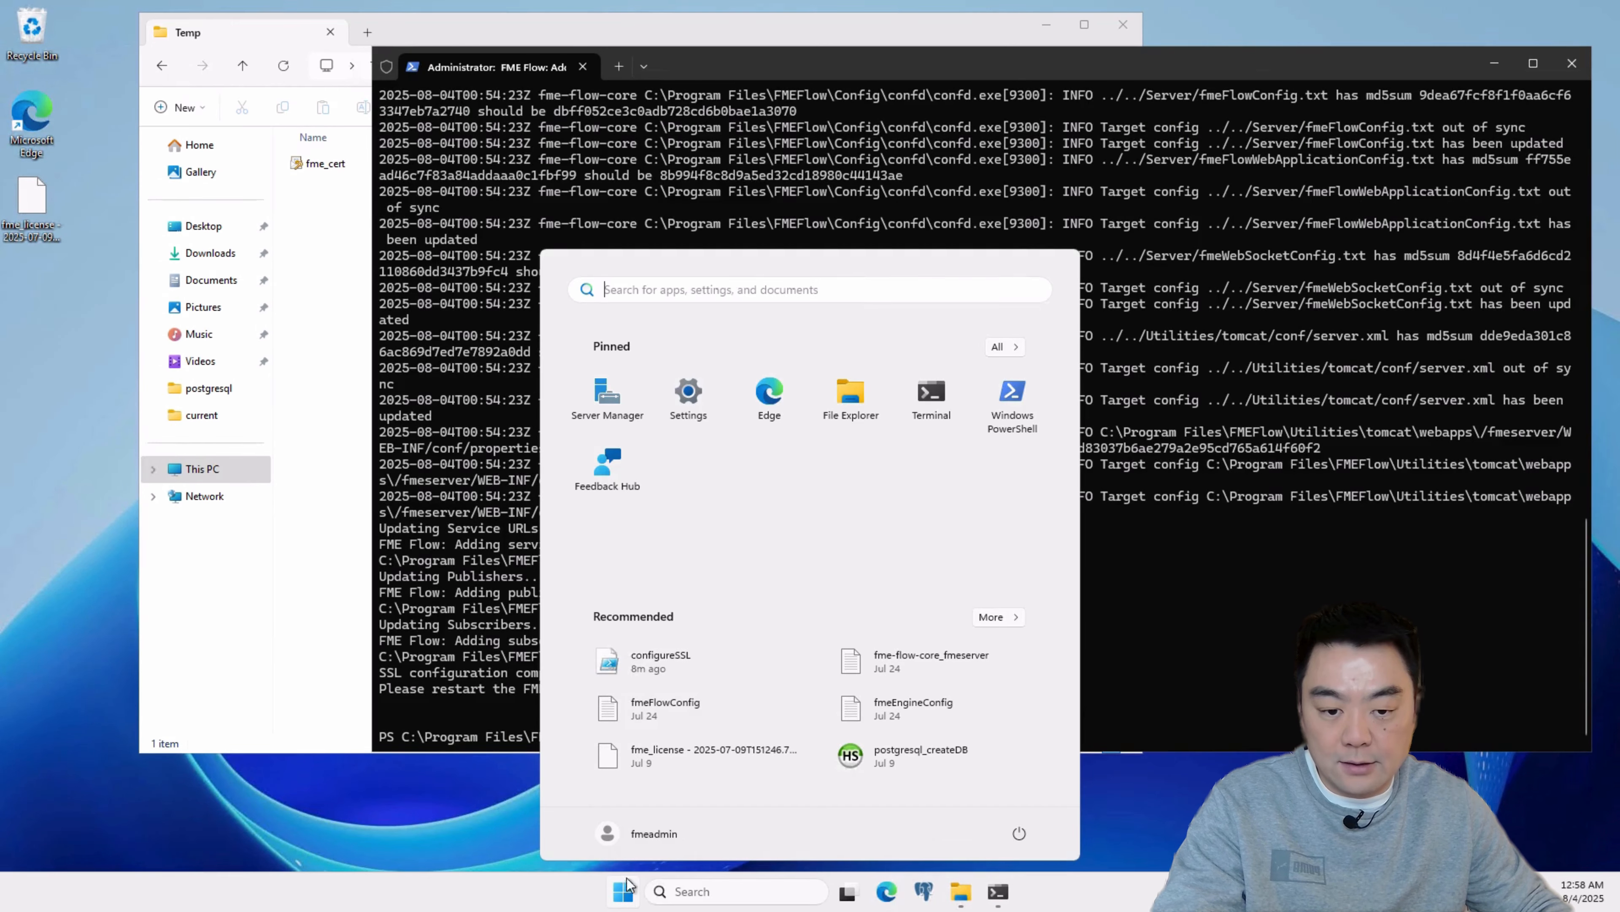
left_click(1002, 348)
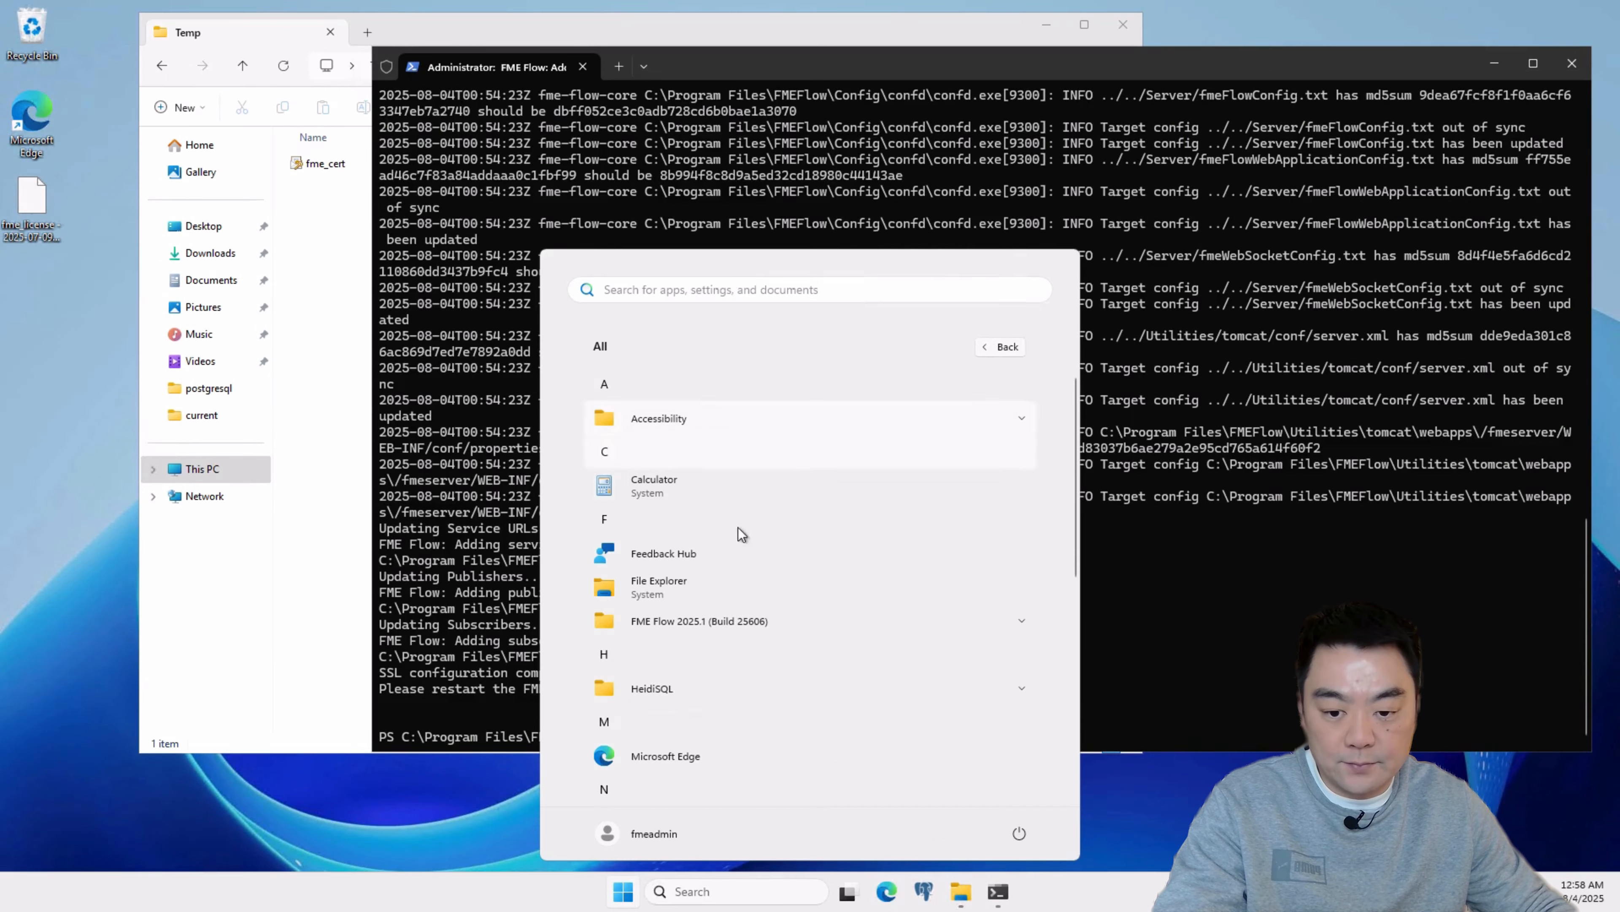
left_click(748, 622)
scroll(711, 669, "down", 1)
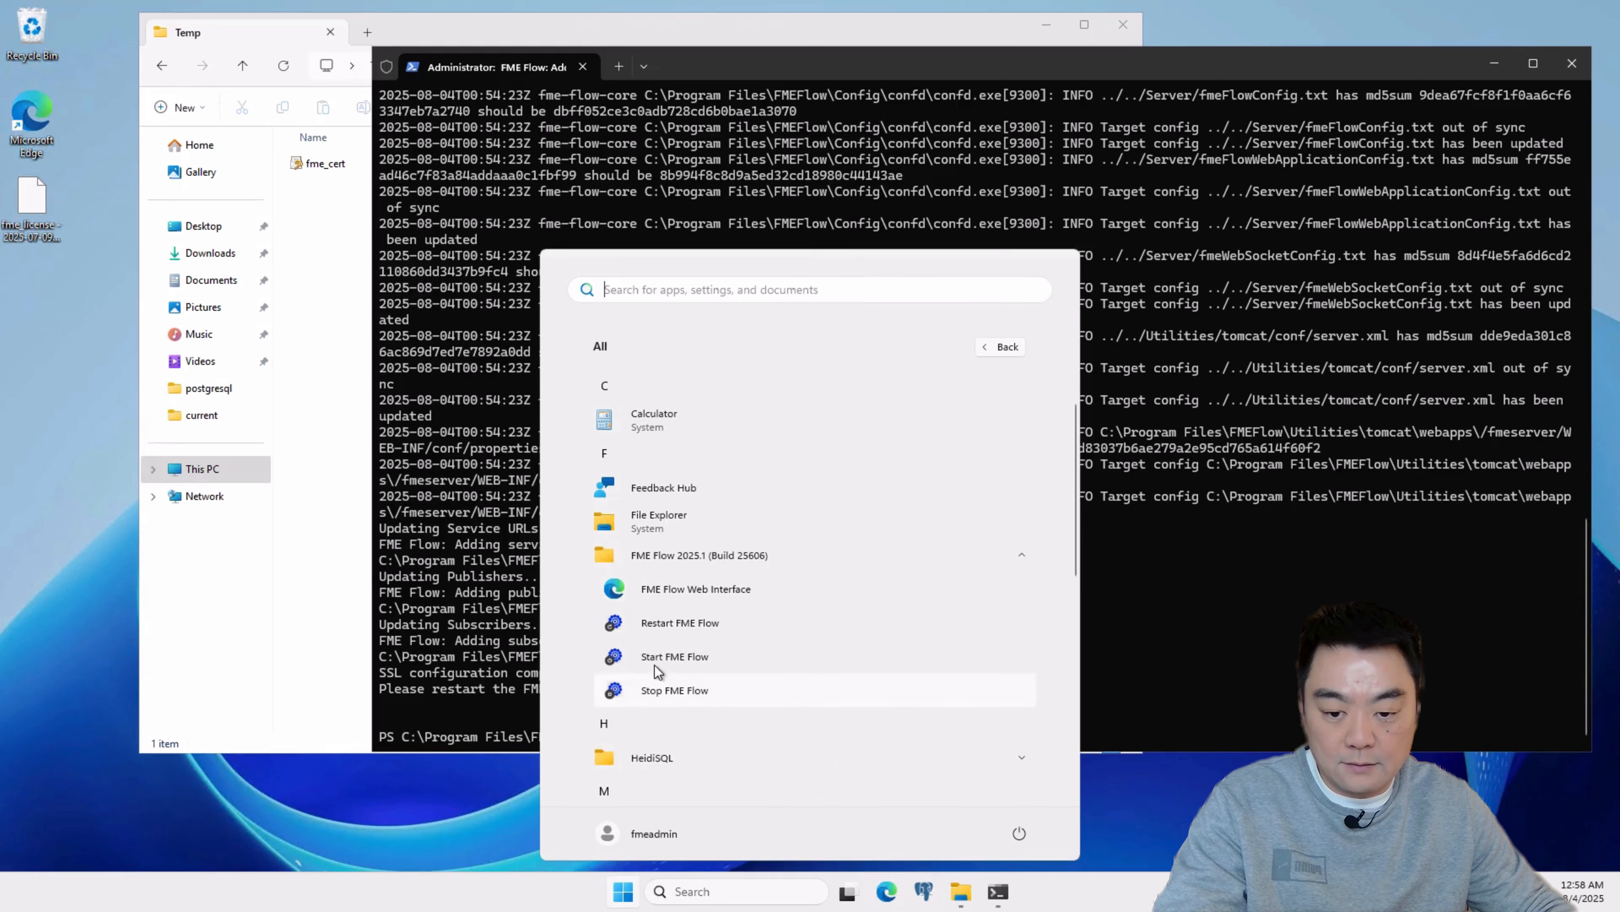
left_click(807, 644)
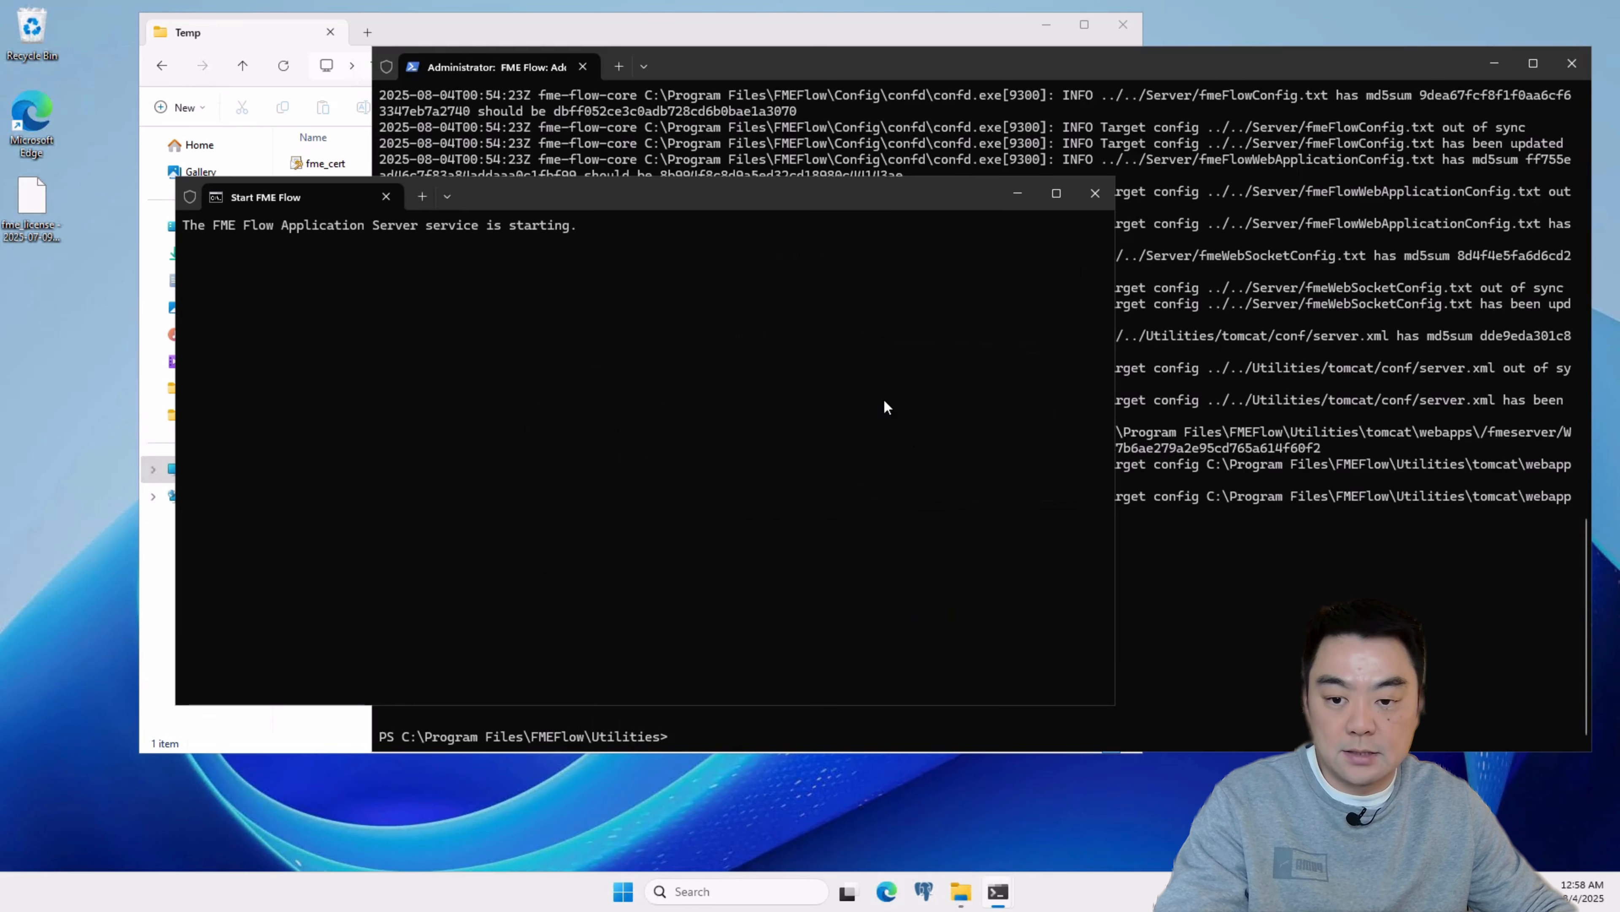
left_click_drag(842, 202, 1060, 170)
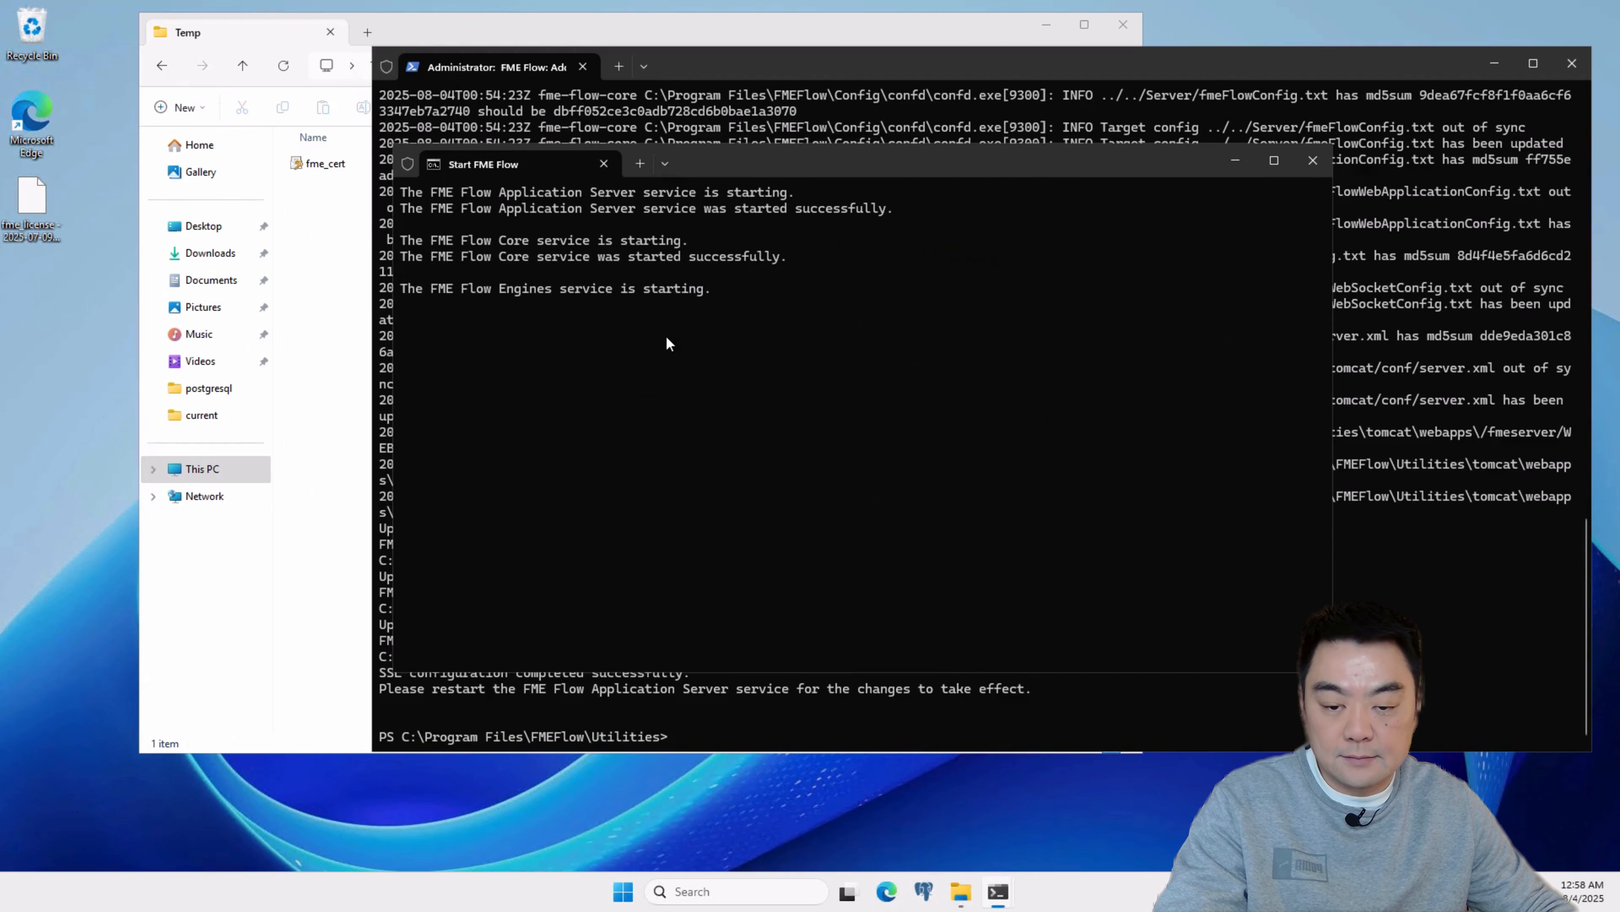
Step: Close the server's PowerShell and File Explorer windows, and switch to the Edge browser on the local computer
left_click(1572, 64)
left_click(1113, 23)
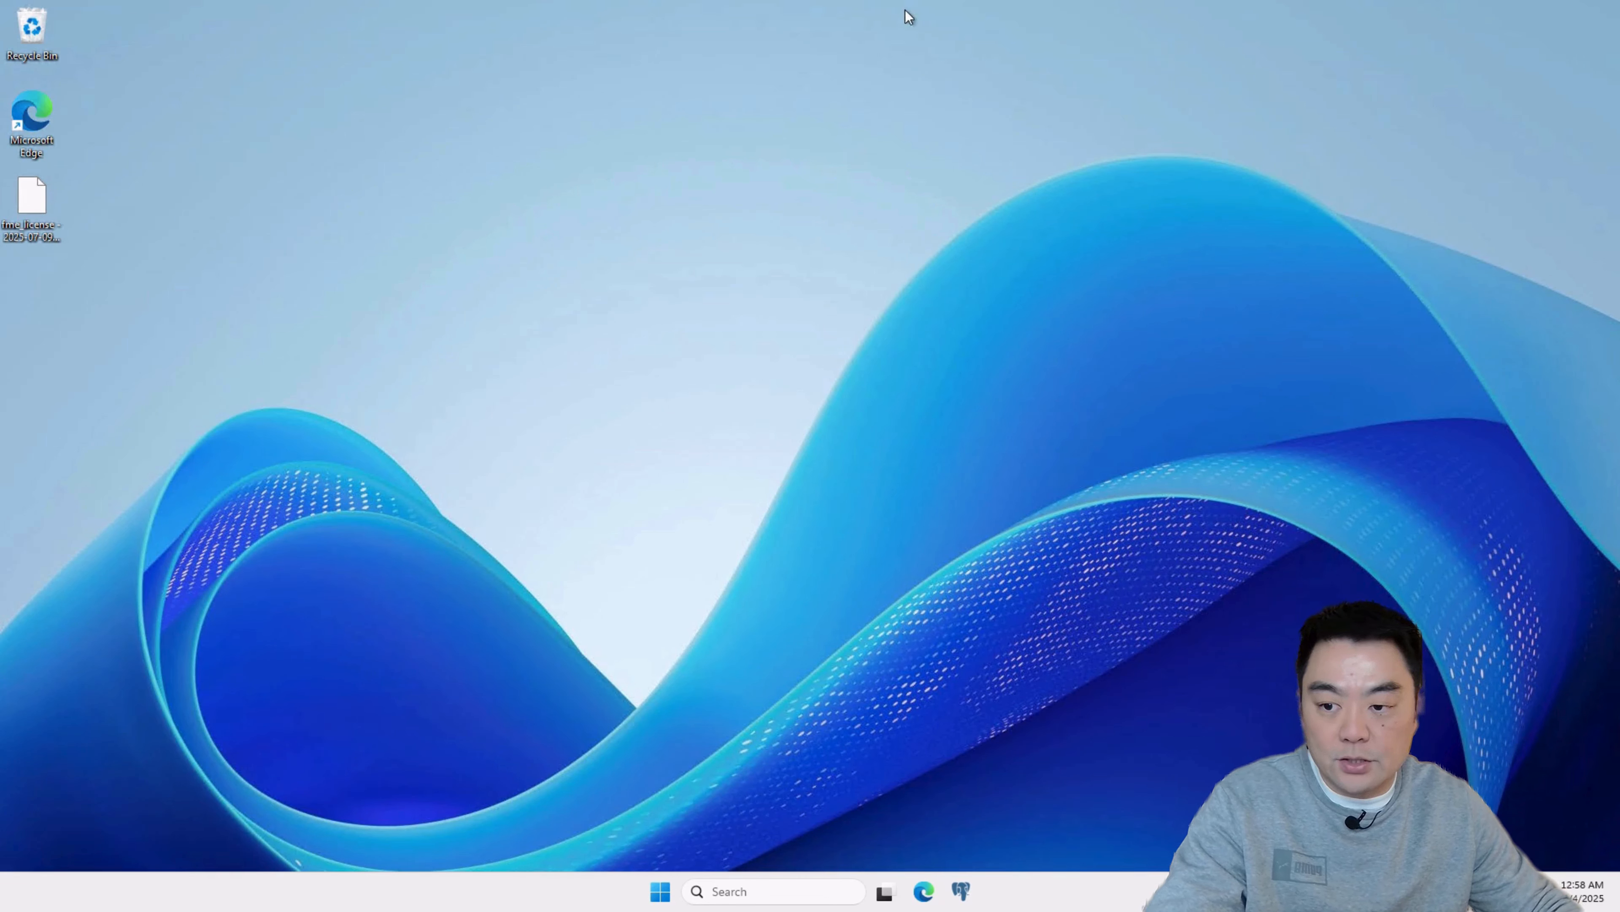
mouse_move(911, 5)
left_click(982, 15)
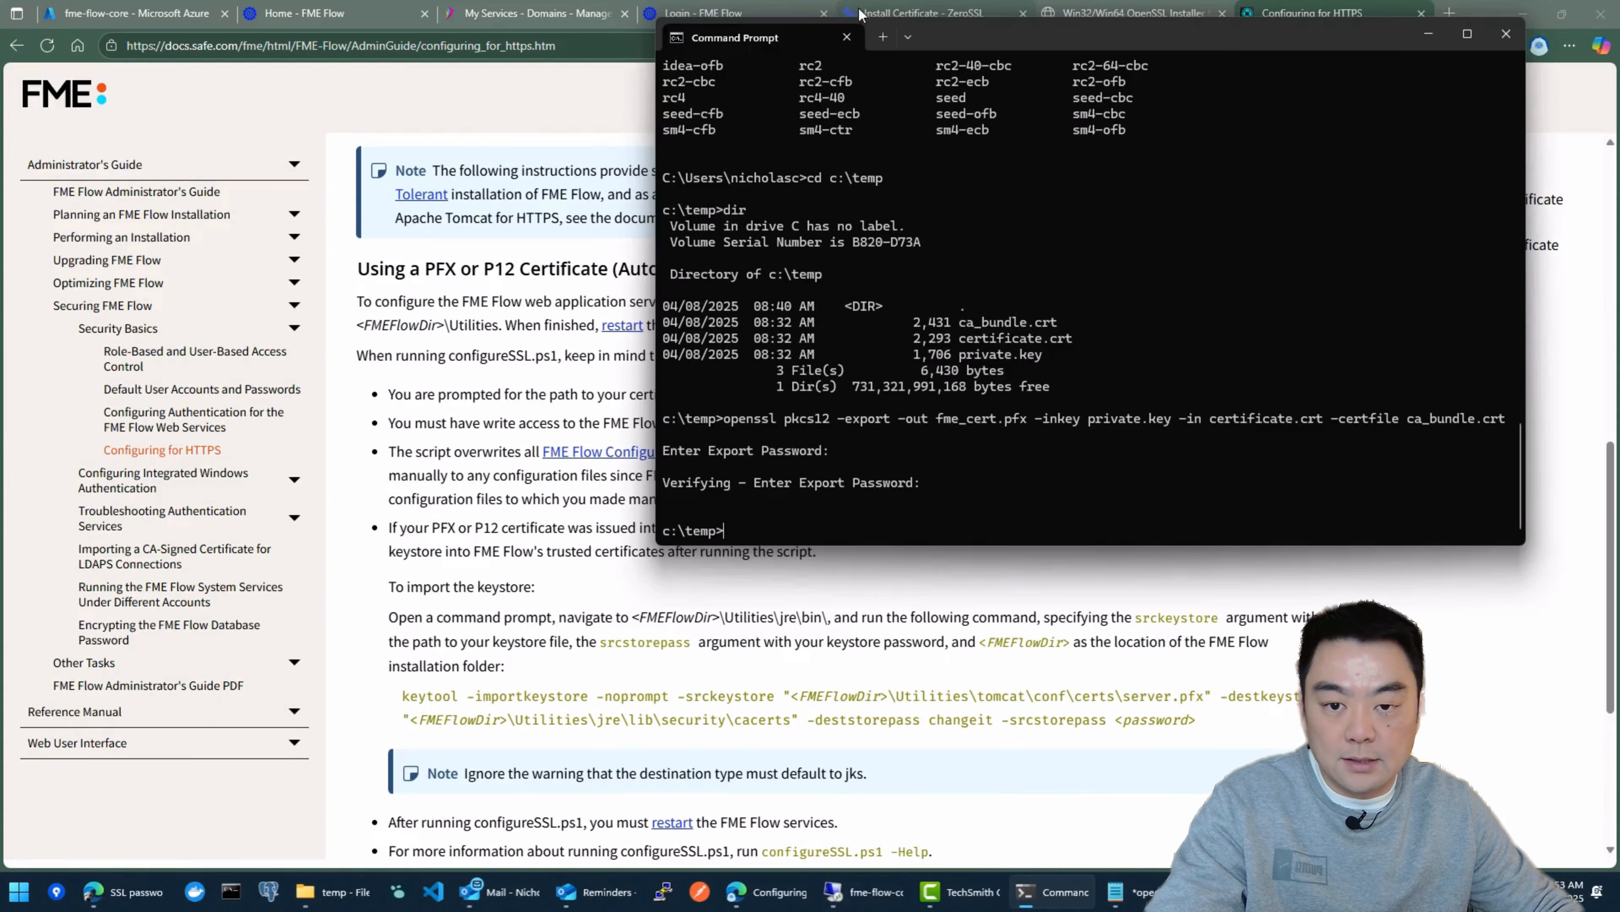
left_click_drag(1192, 38, 1115, 236)
left_click(996, 30)
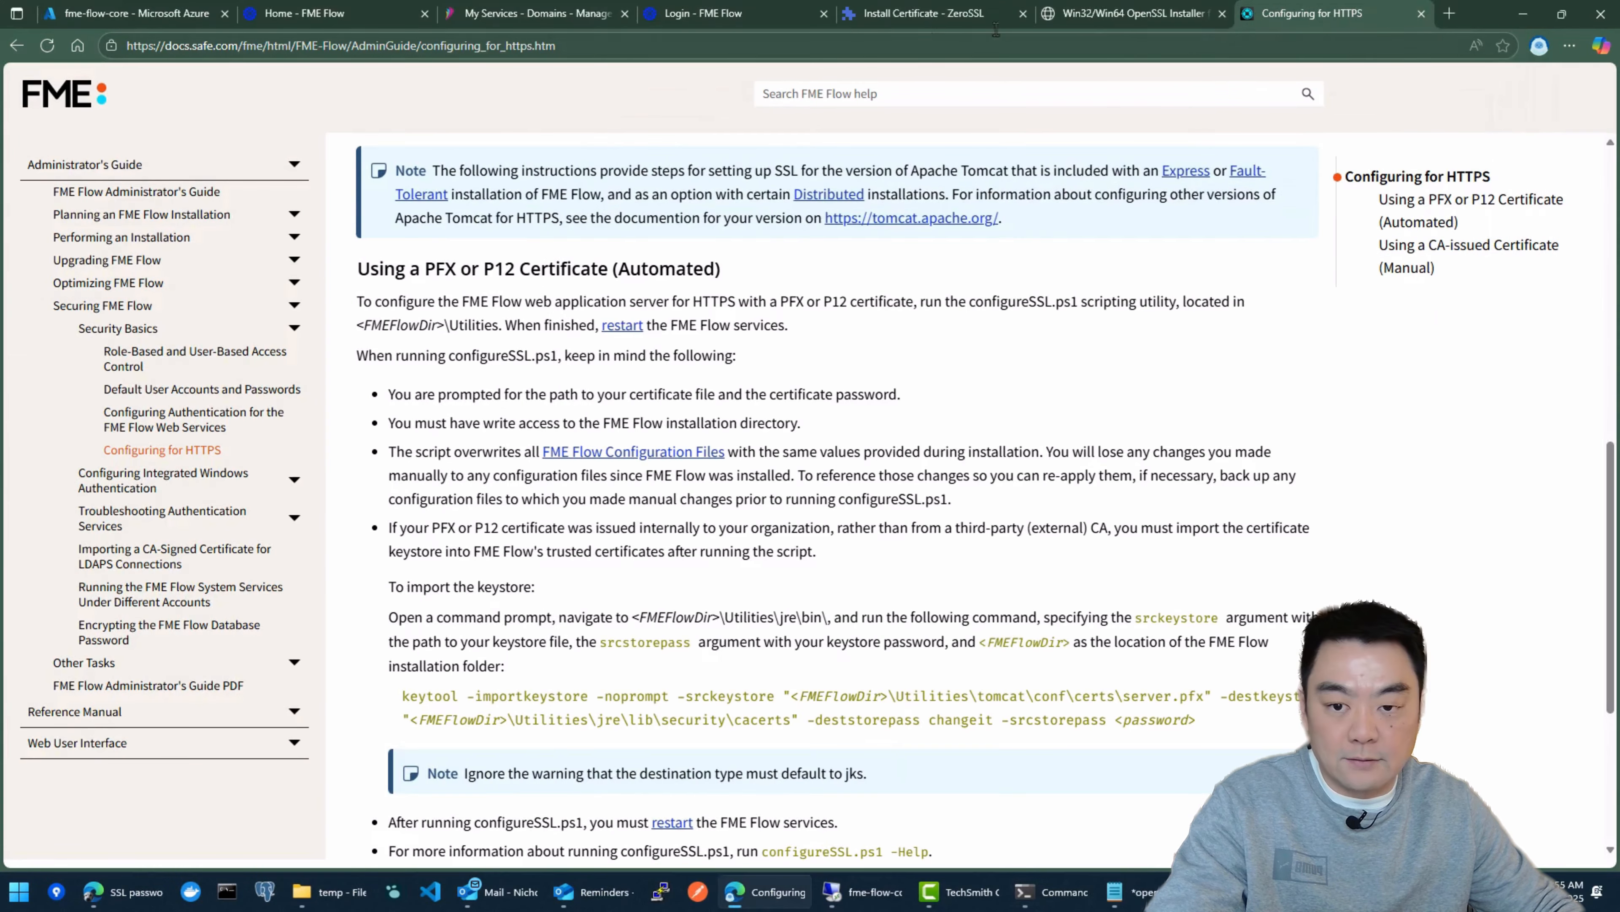
left_click(727, 14)
left_click_drag(328, 51, 183, 49)
left_click(203, 49)
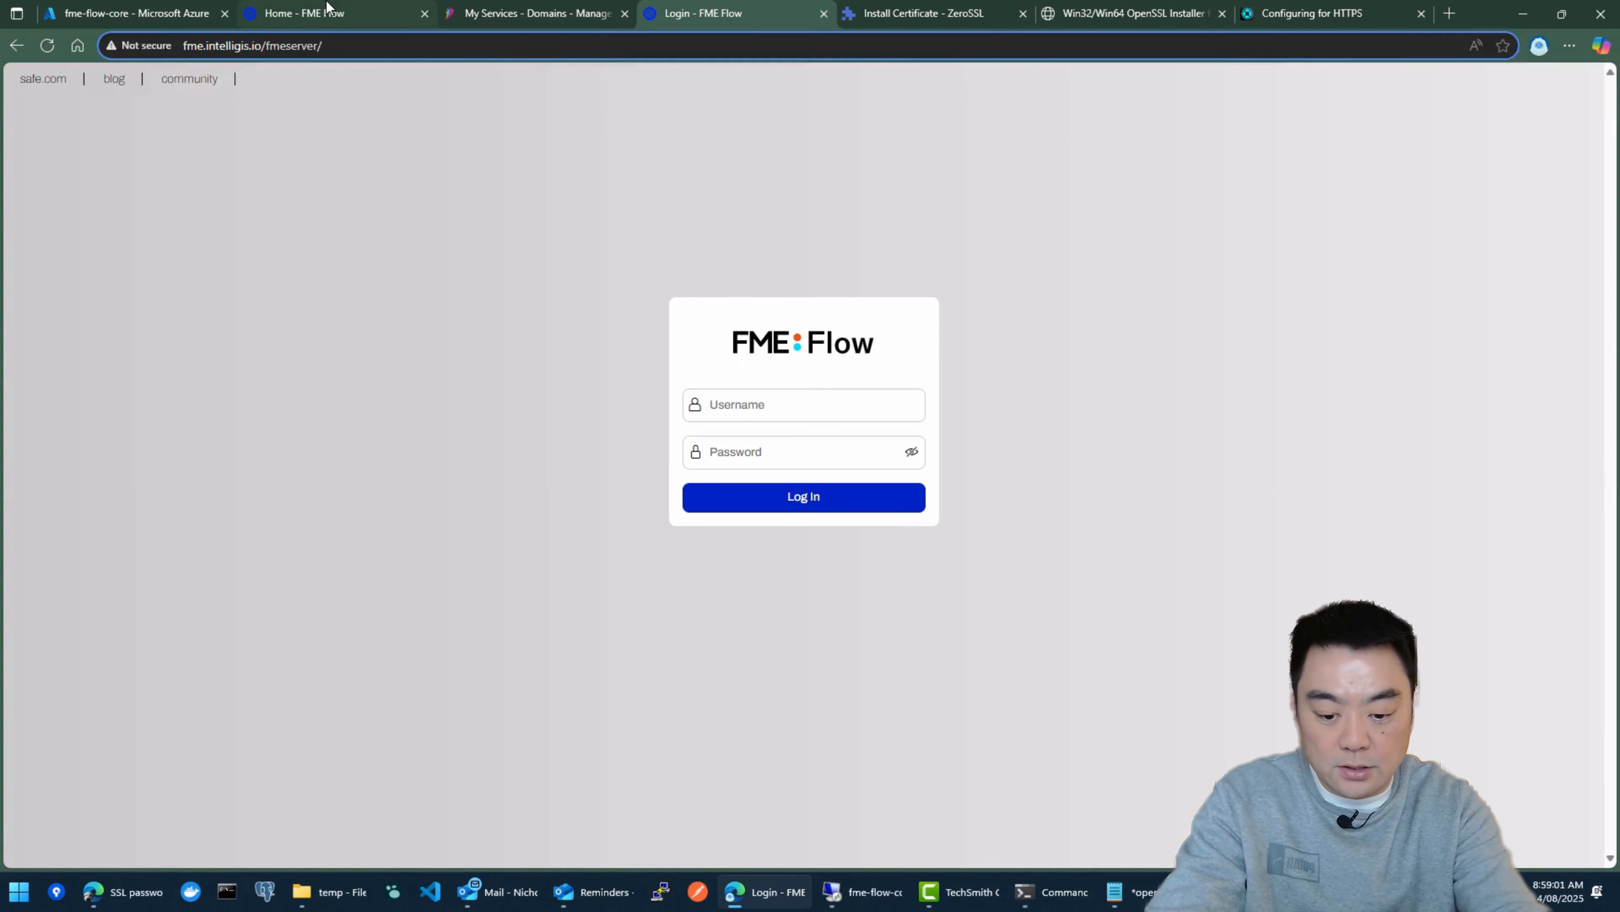
type("https://")
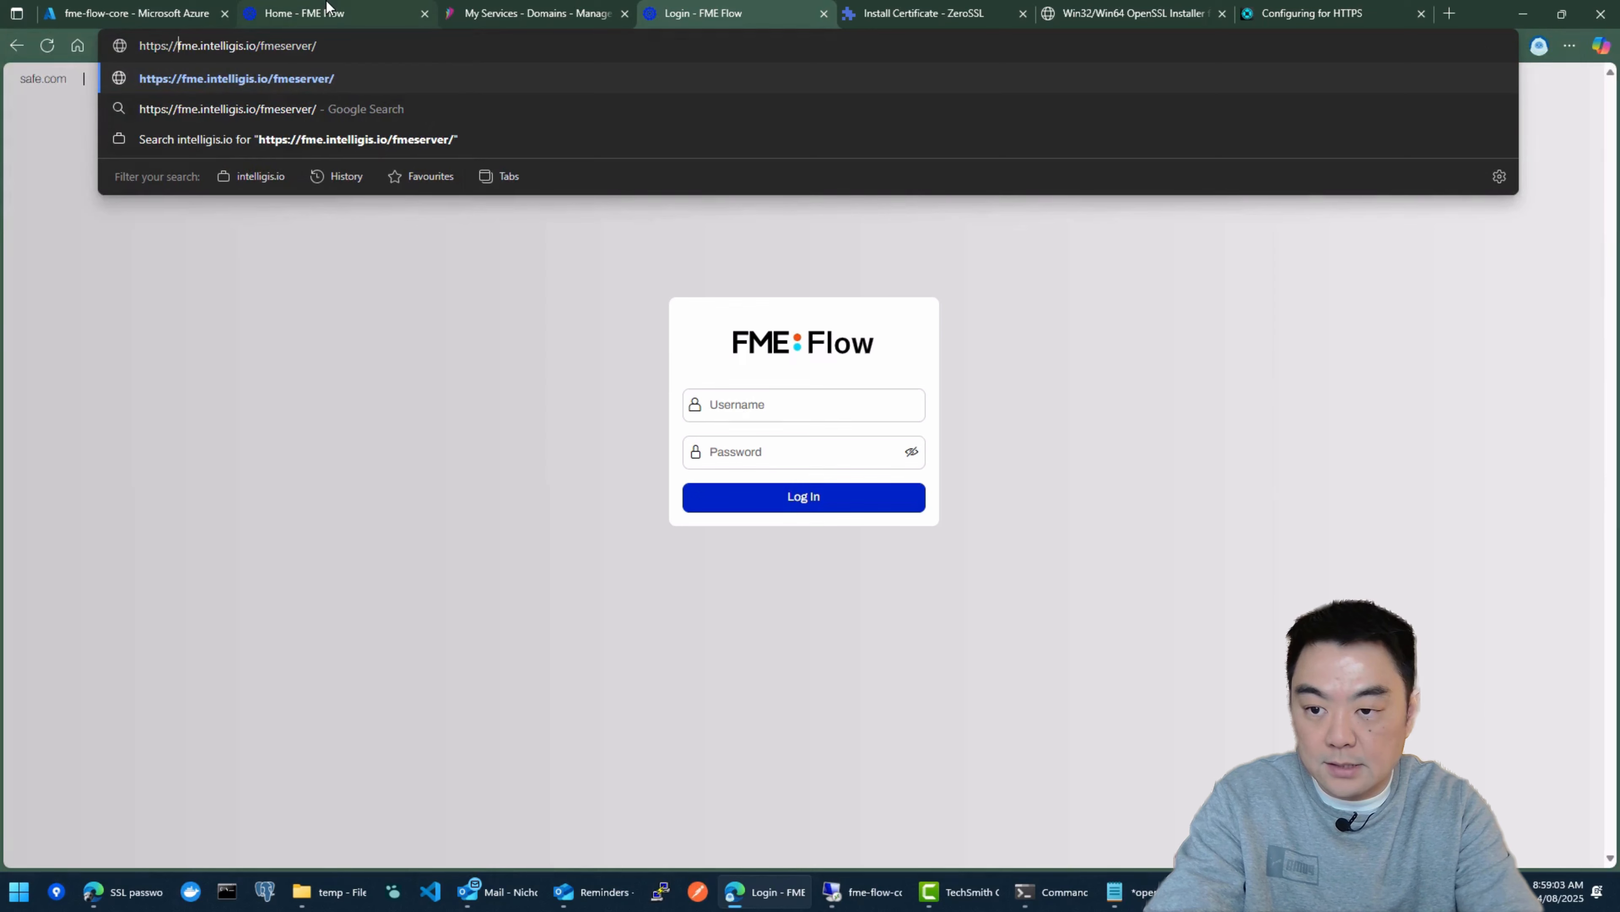
key("Return")
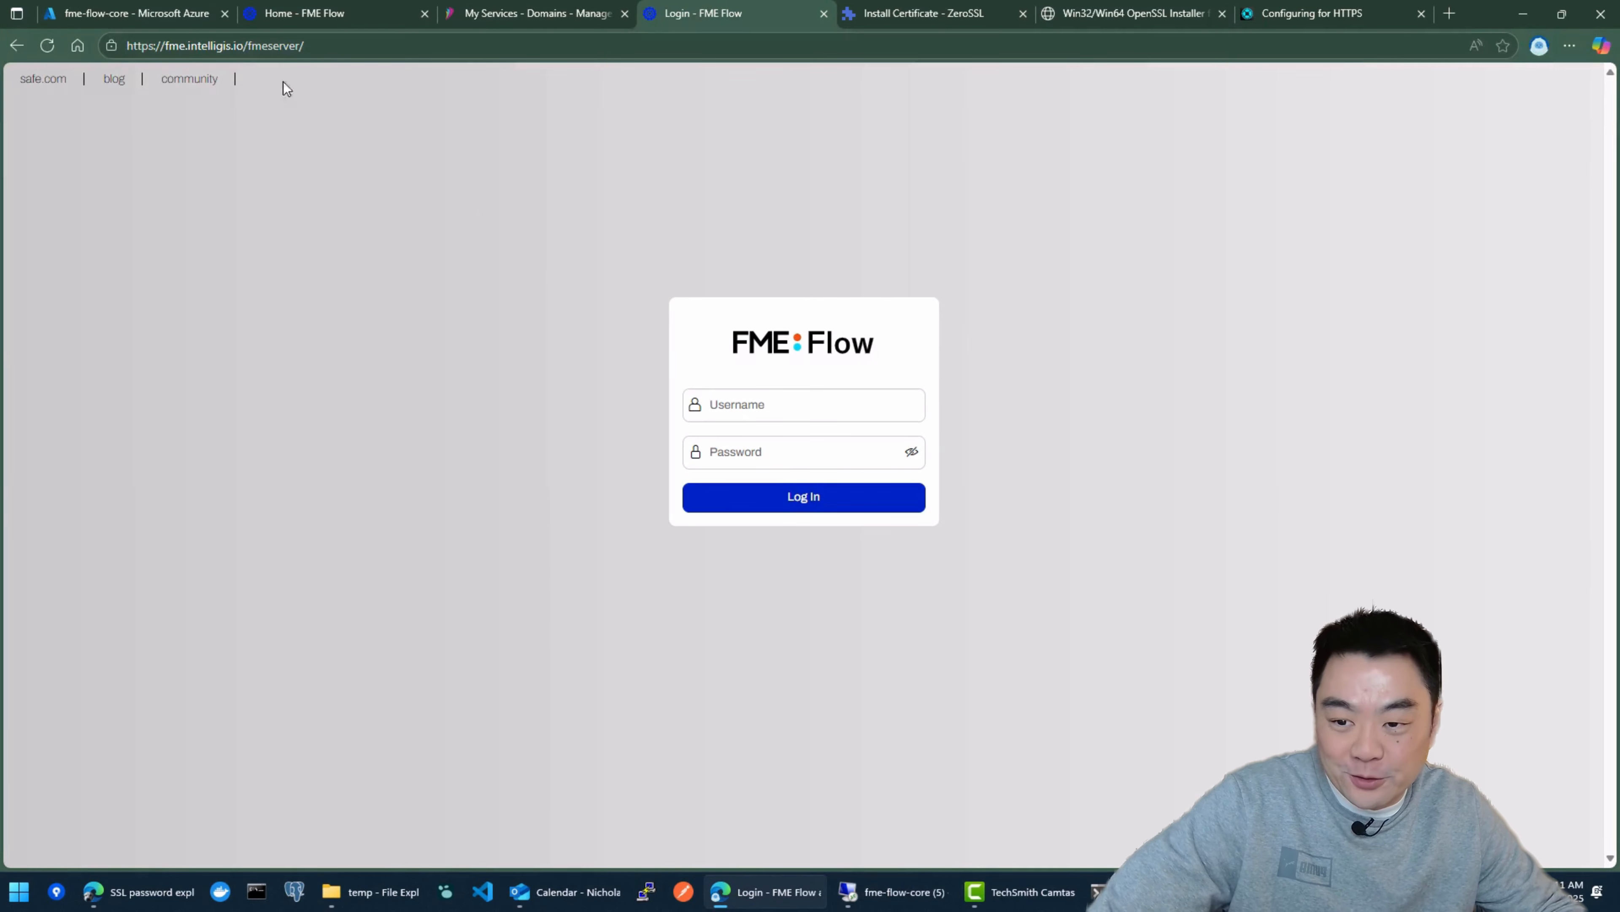
Step: Check the browser's connection security information for fme.intelligis.io, and close it
left_click(125, 47)
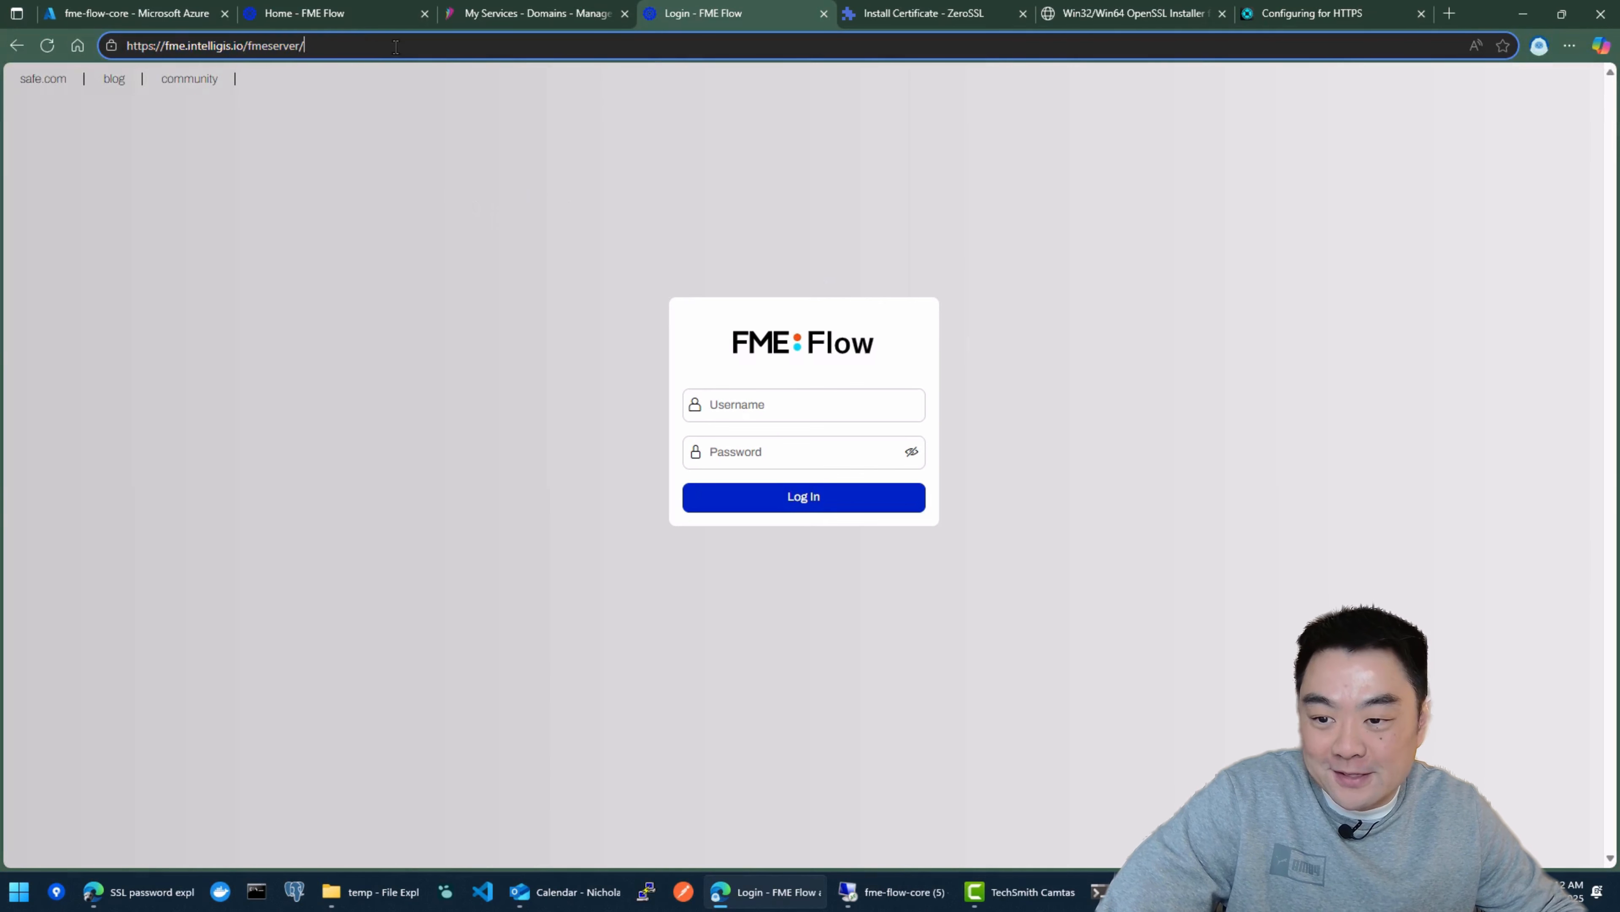
left_click(111, 46)
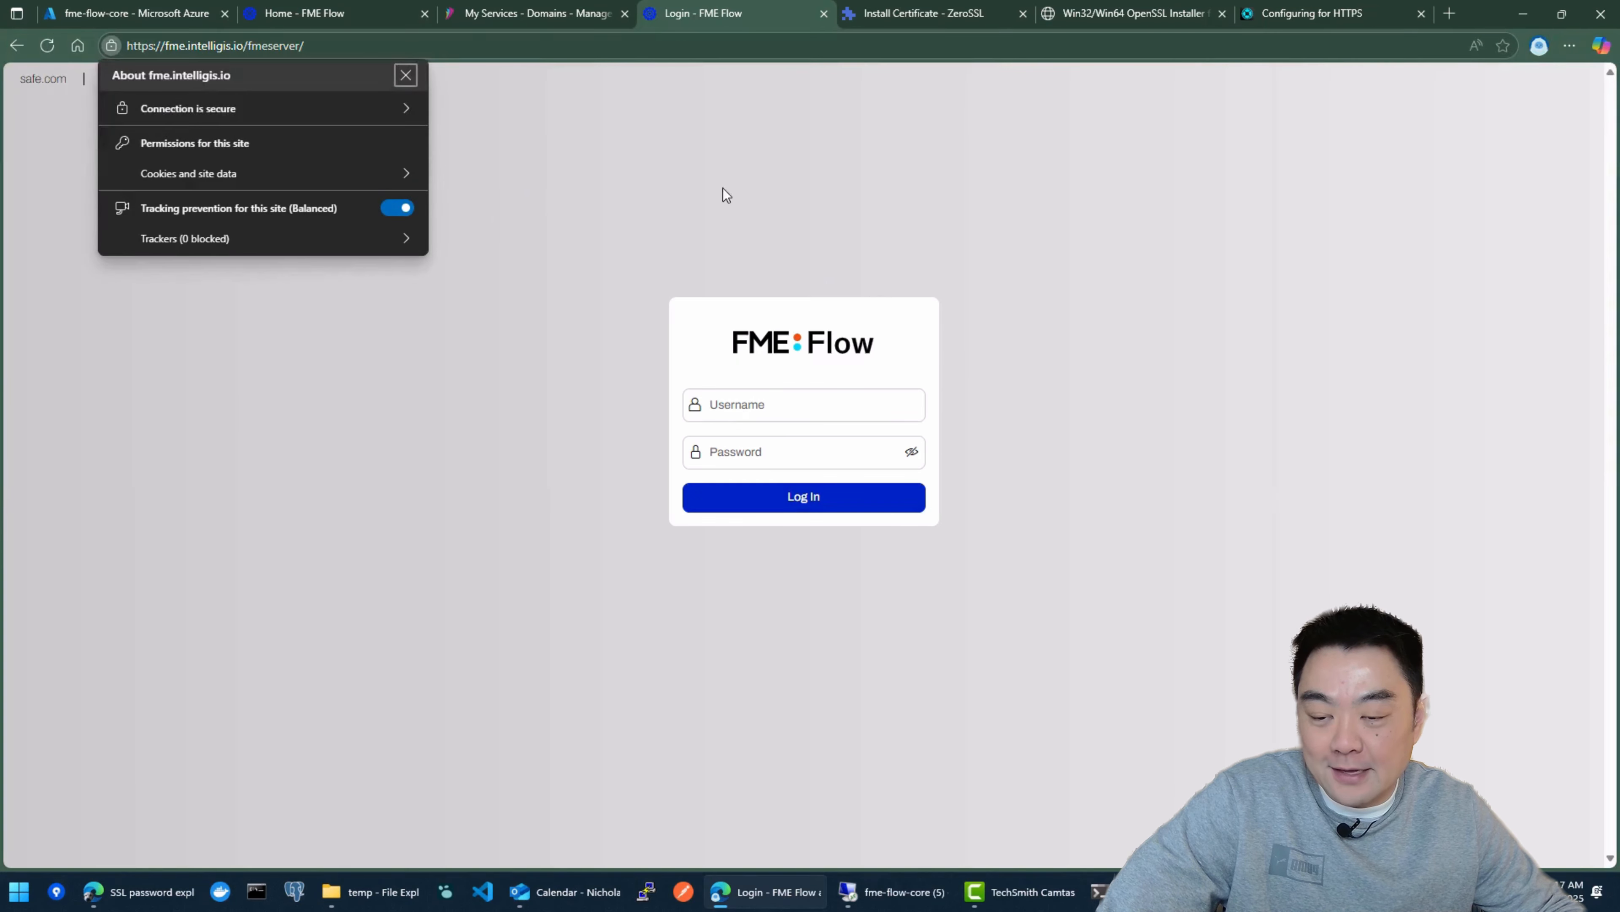
left_click(701, 198)
left_click_drag(305, 46, 124, 46)
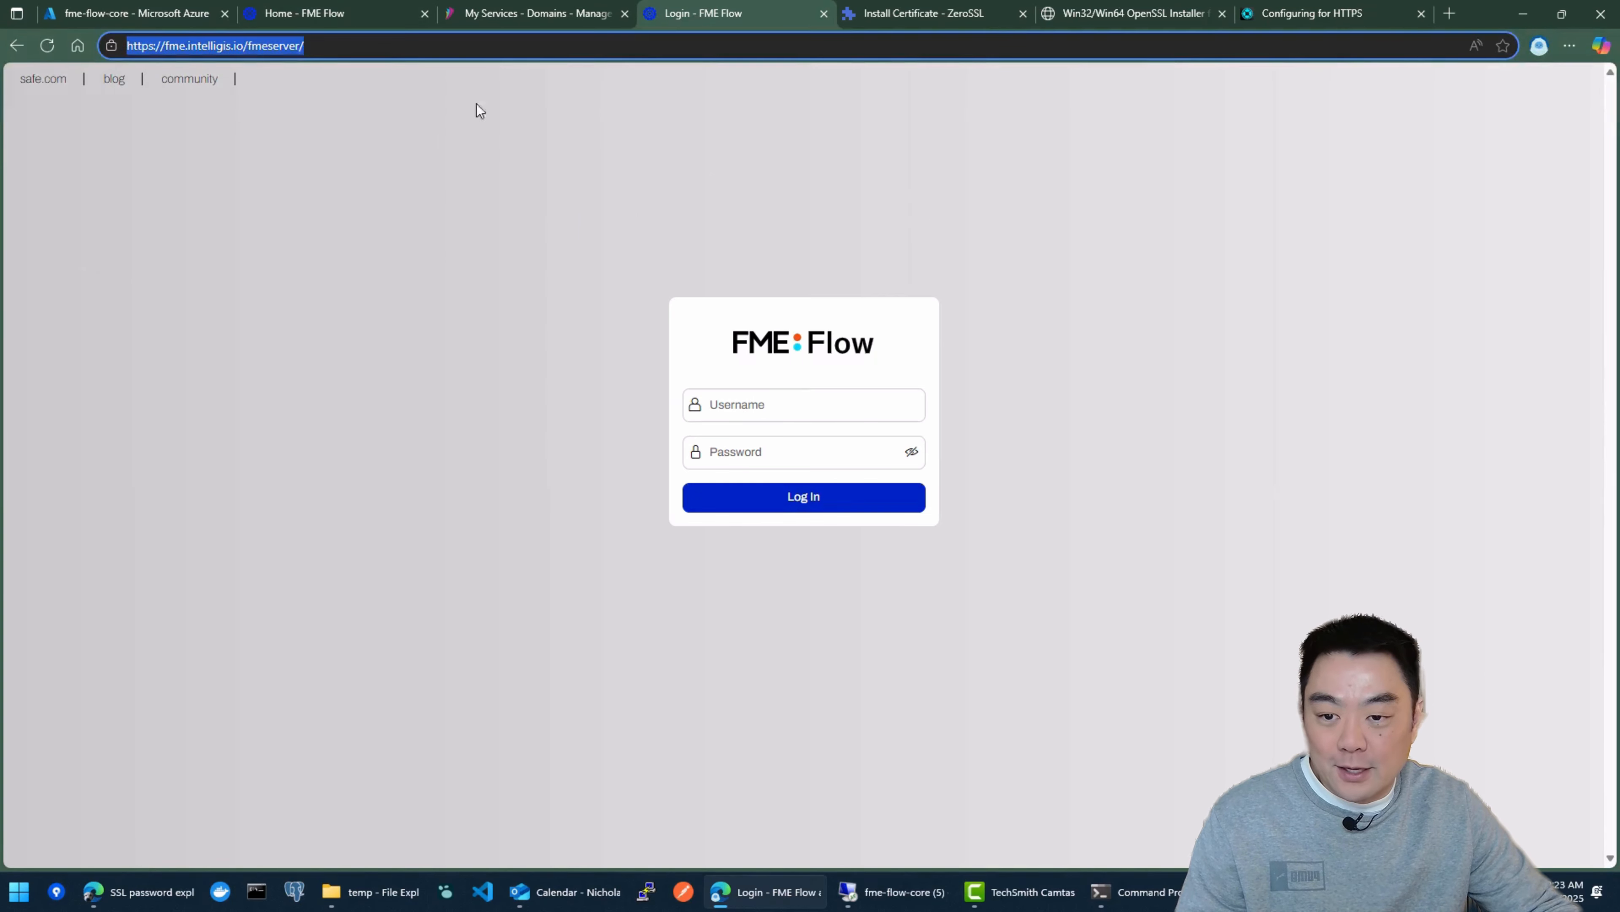
Step: Log in to FME Flow as admin with the account password, and save the login in the browser
left_click(774, 409)
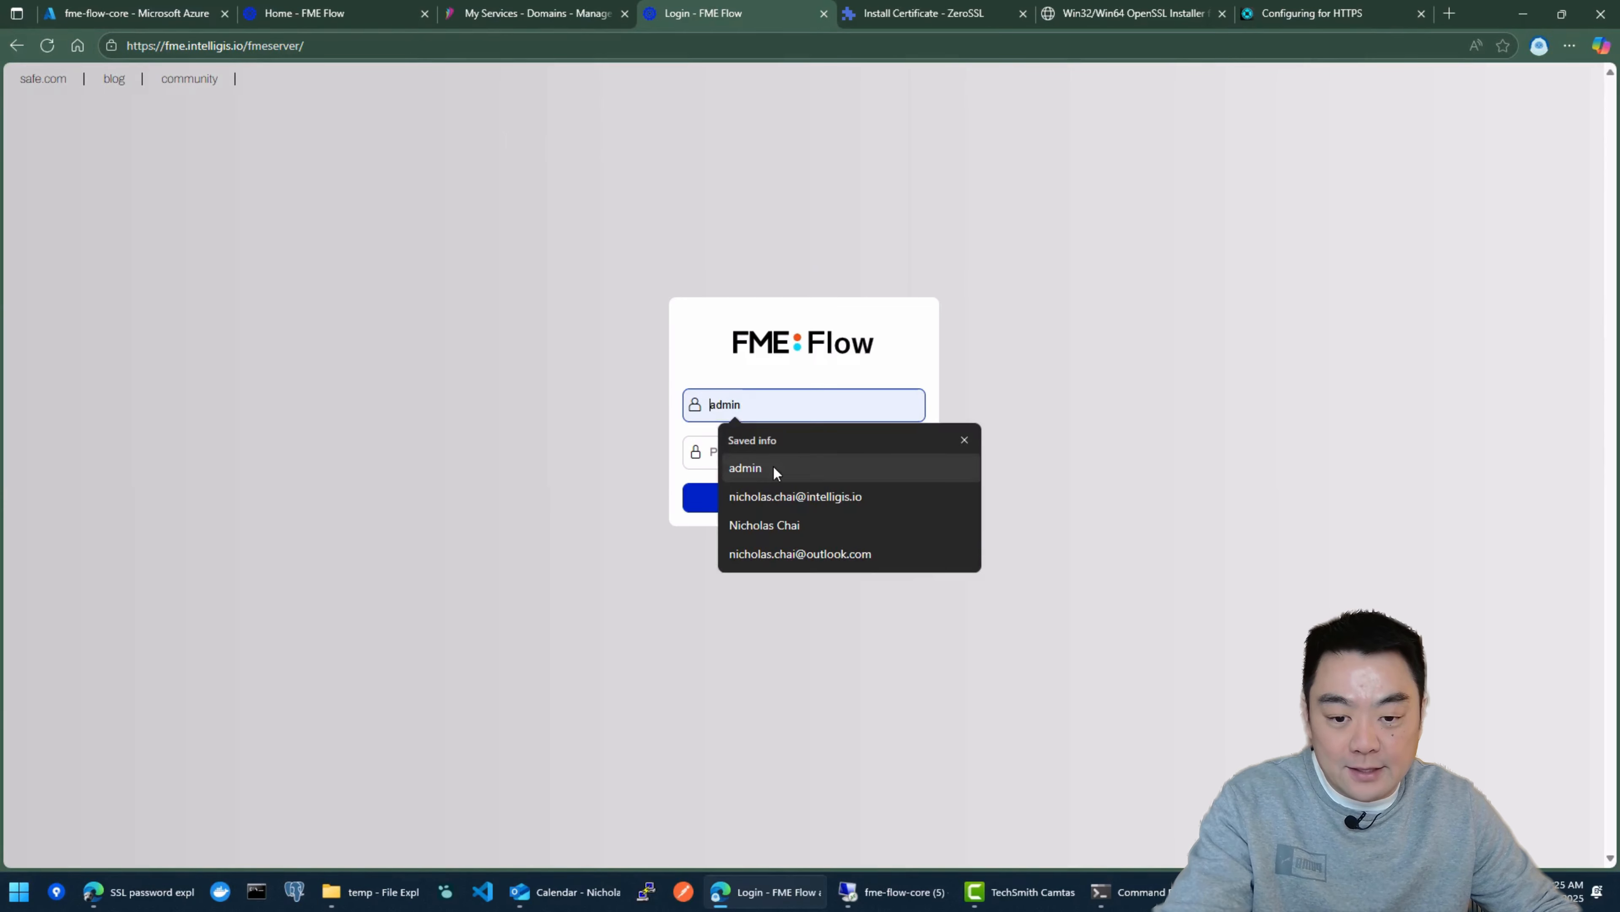
left_click(745, 468)
key("Tab")
type("•••••••")
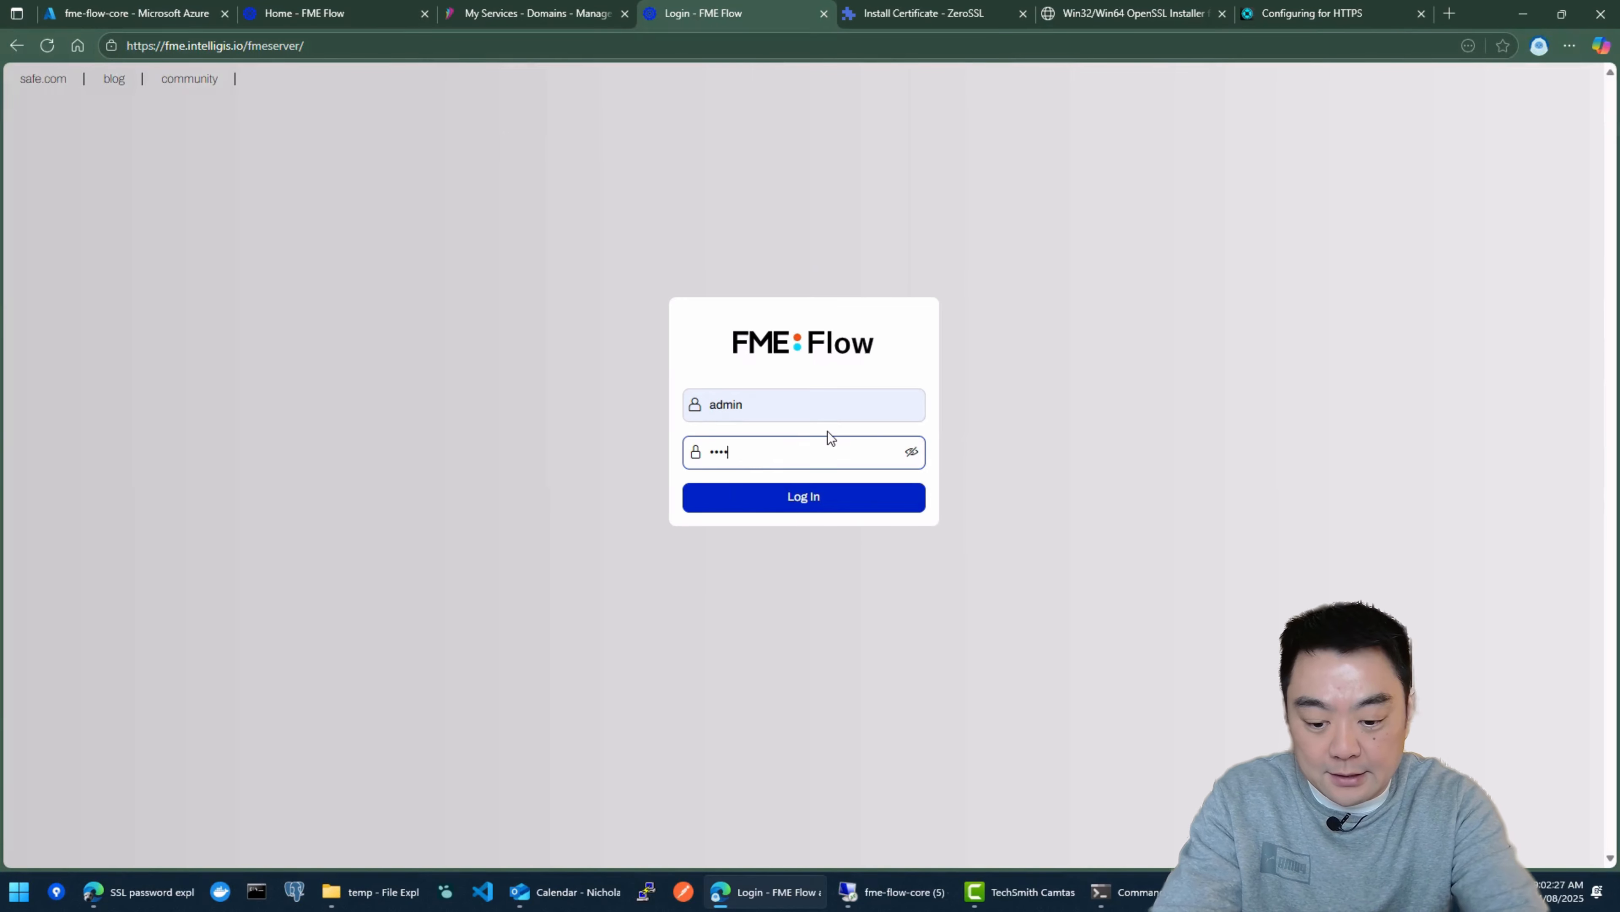
type("•••••")
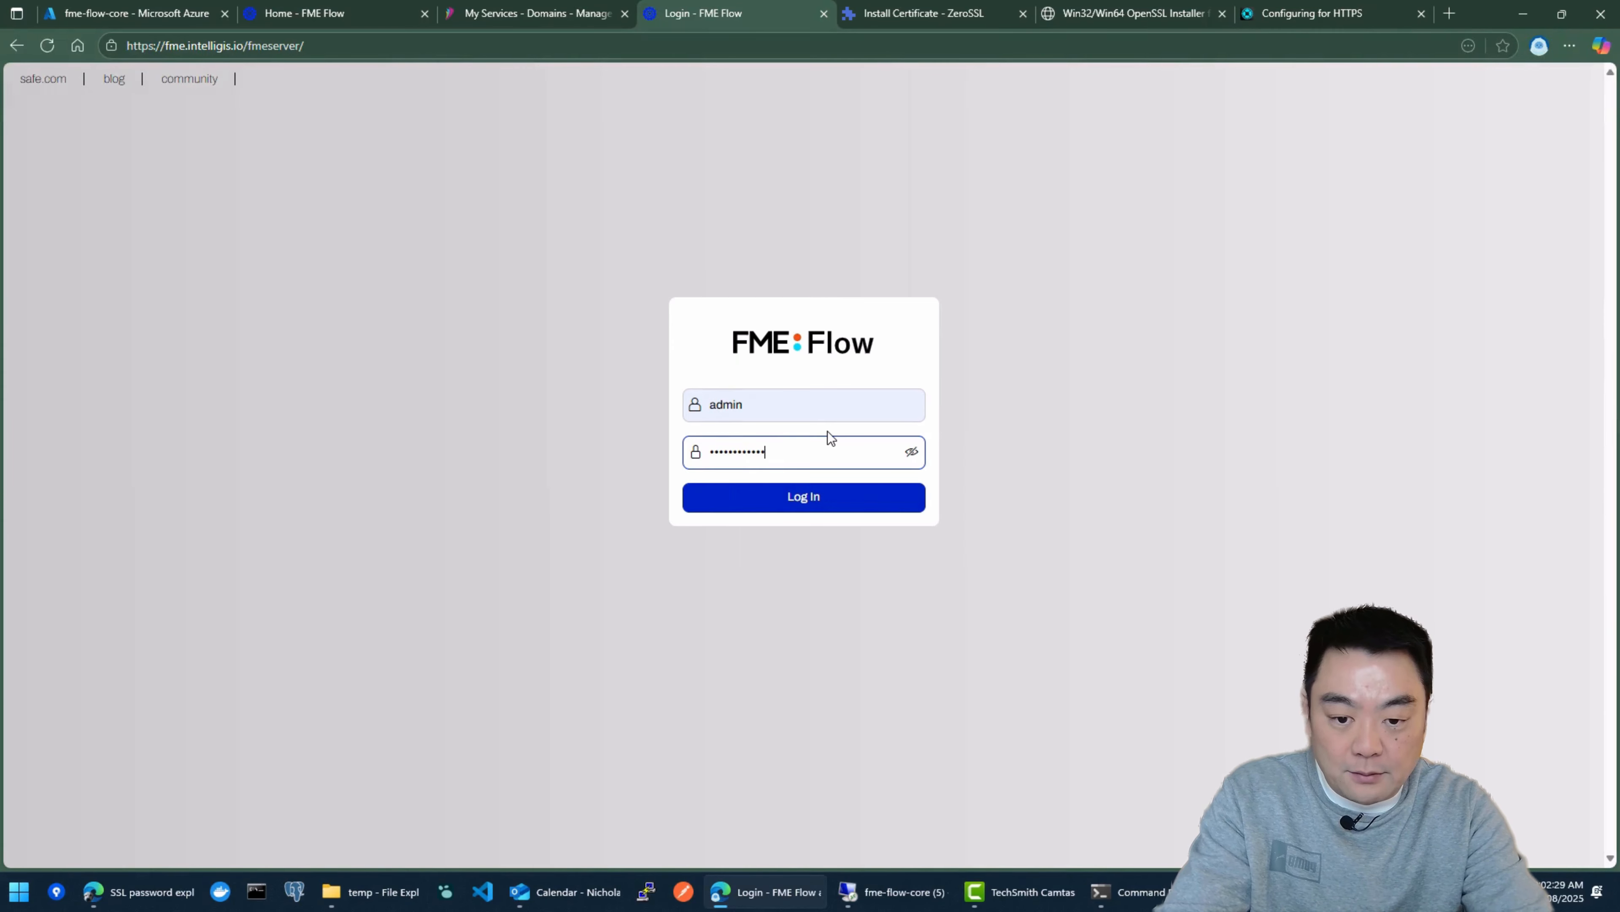
key("Return")
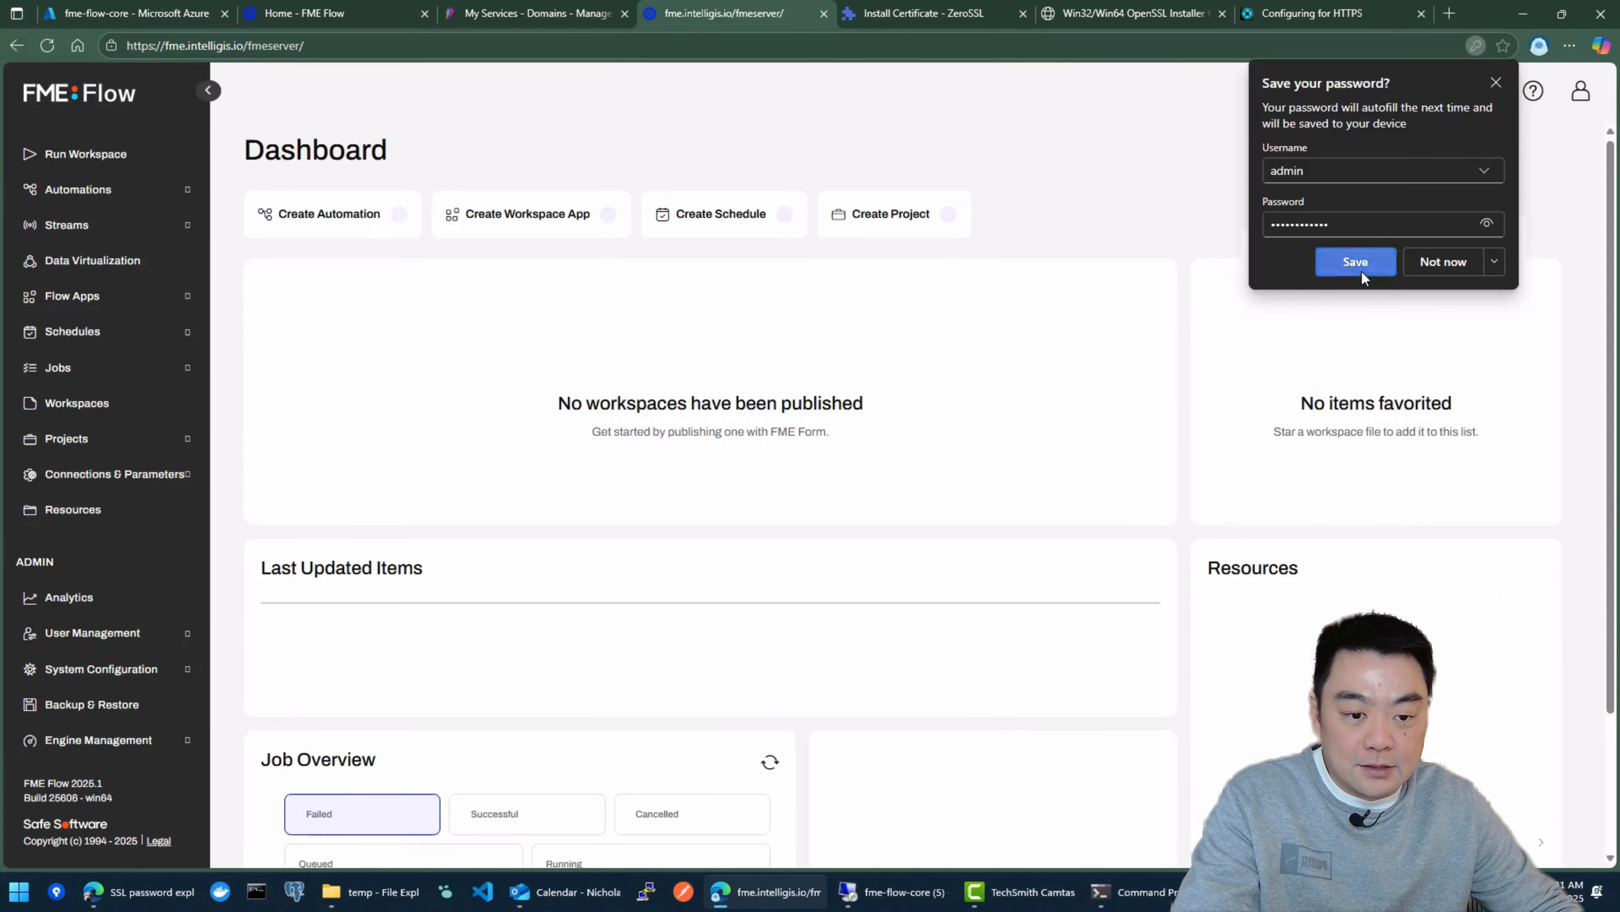
left_click(1361, 273)
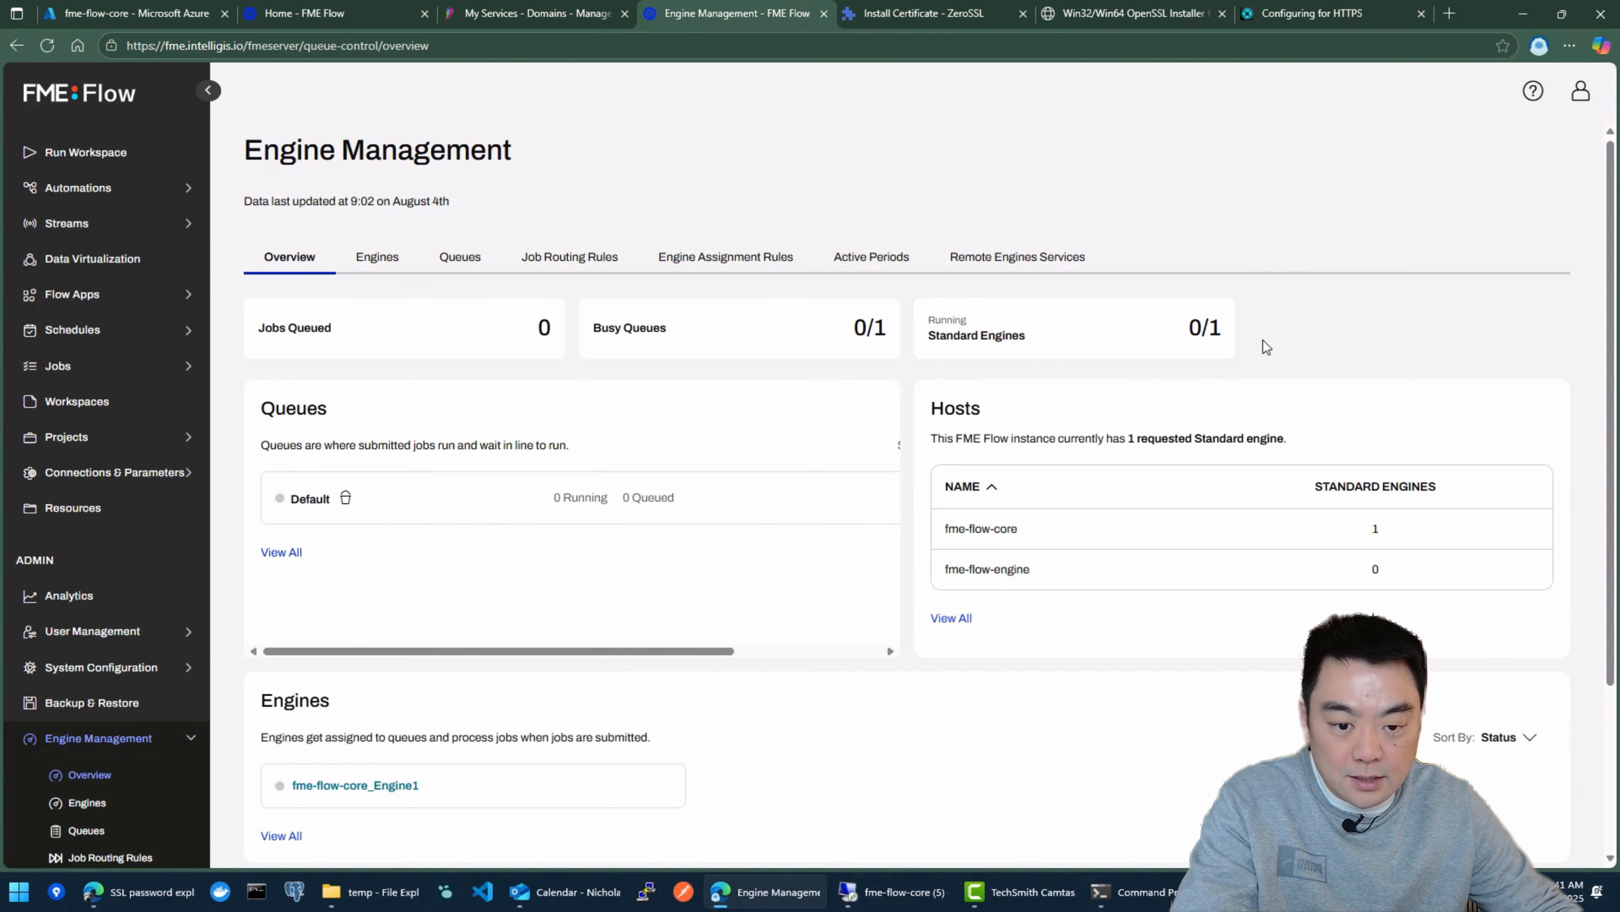
Step: Review the queues, hosts and engines on the Engine Management overview, focusing on the fme-flow-engine host
scroll(980, 590, "down", 3)
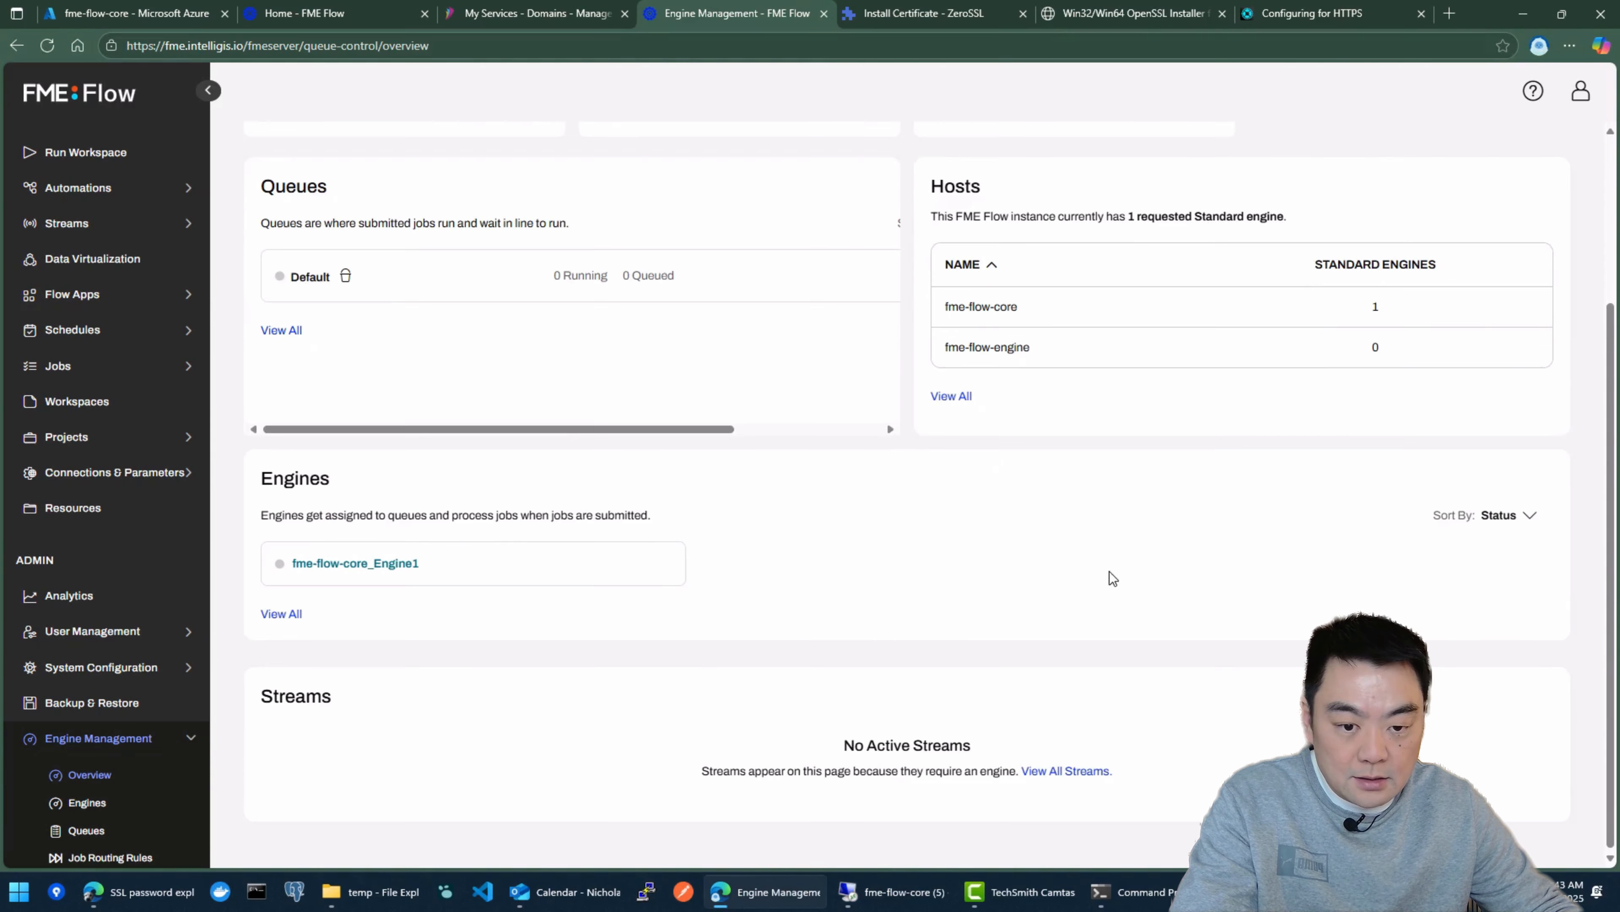
scroll(1079, 524, "up", 2)
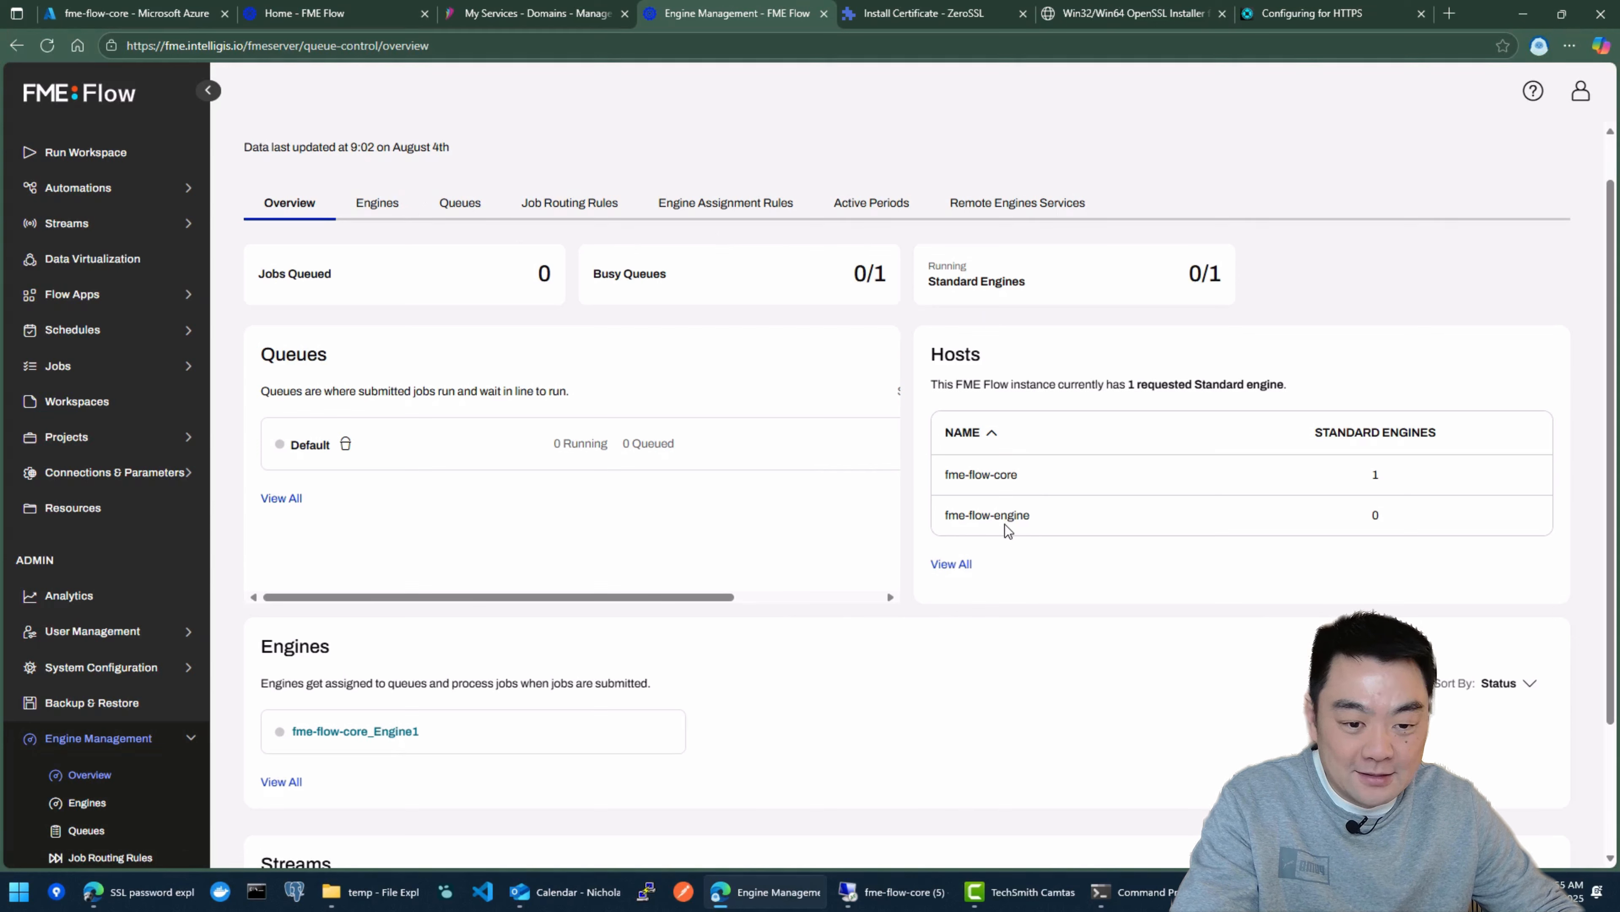
left_click(887, 905)
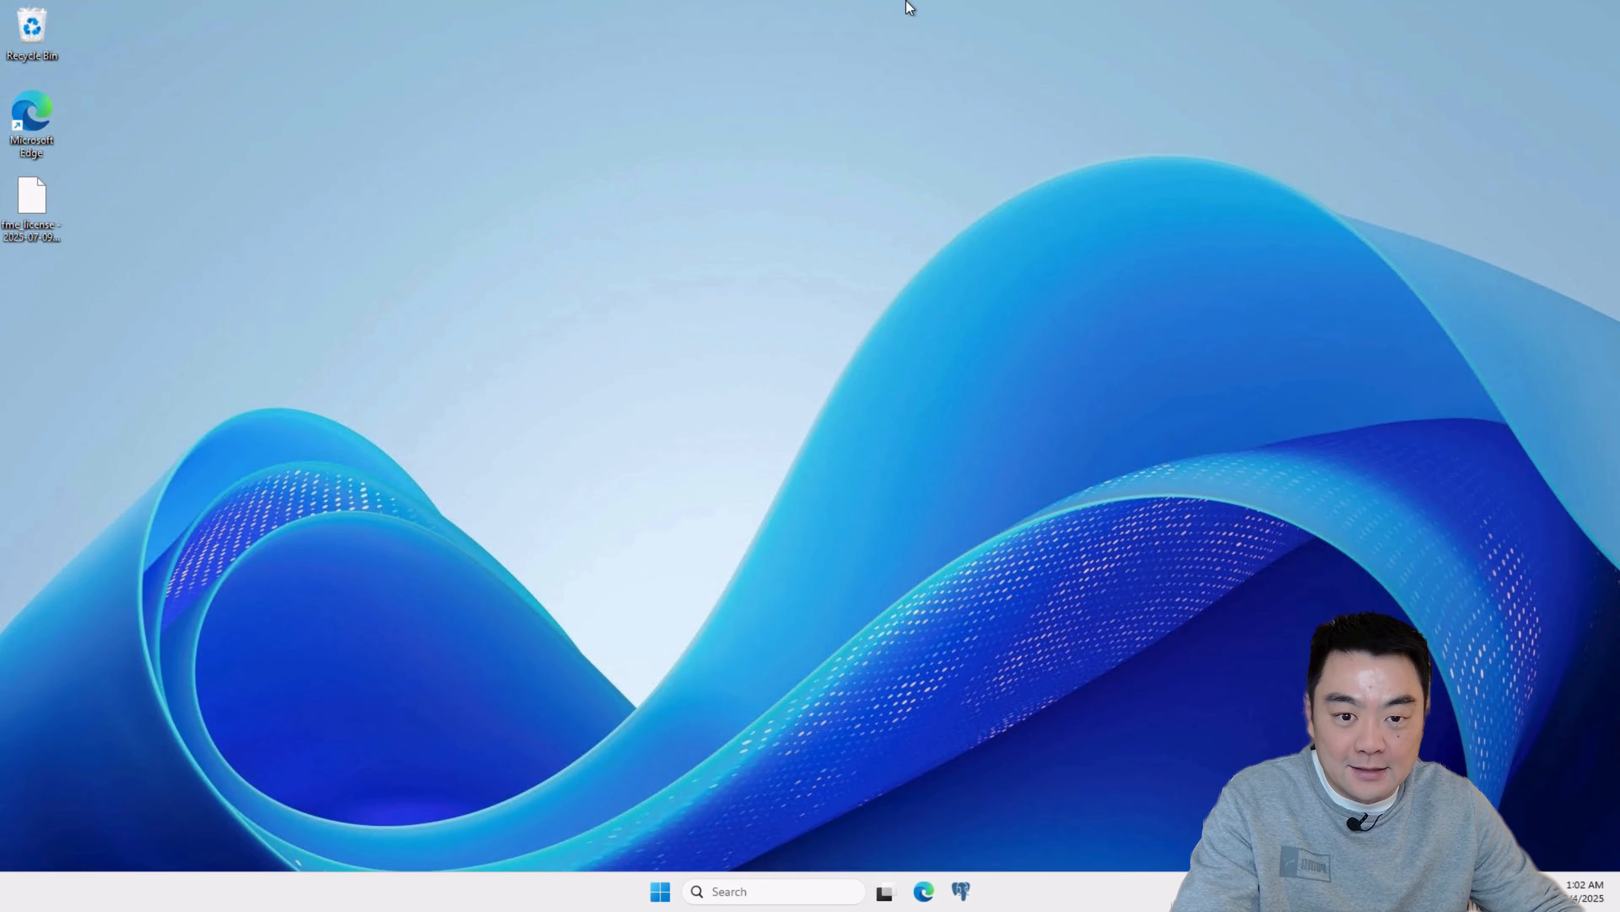
left_click(977, 13)
left_click_drag(1099, 515, 944, 528)
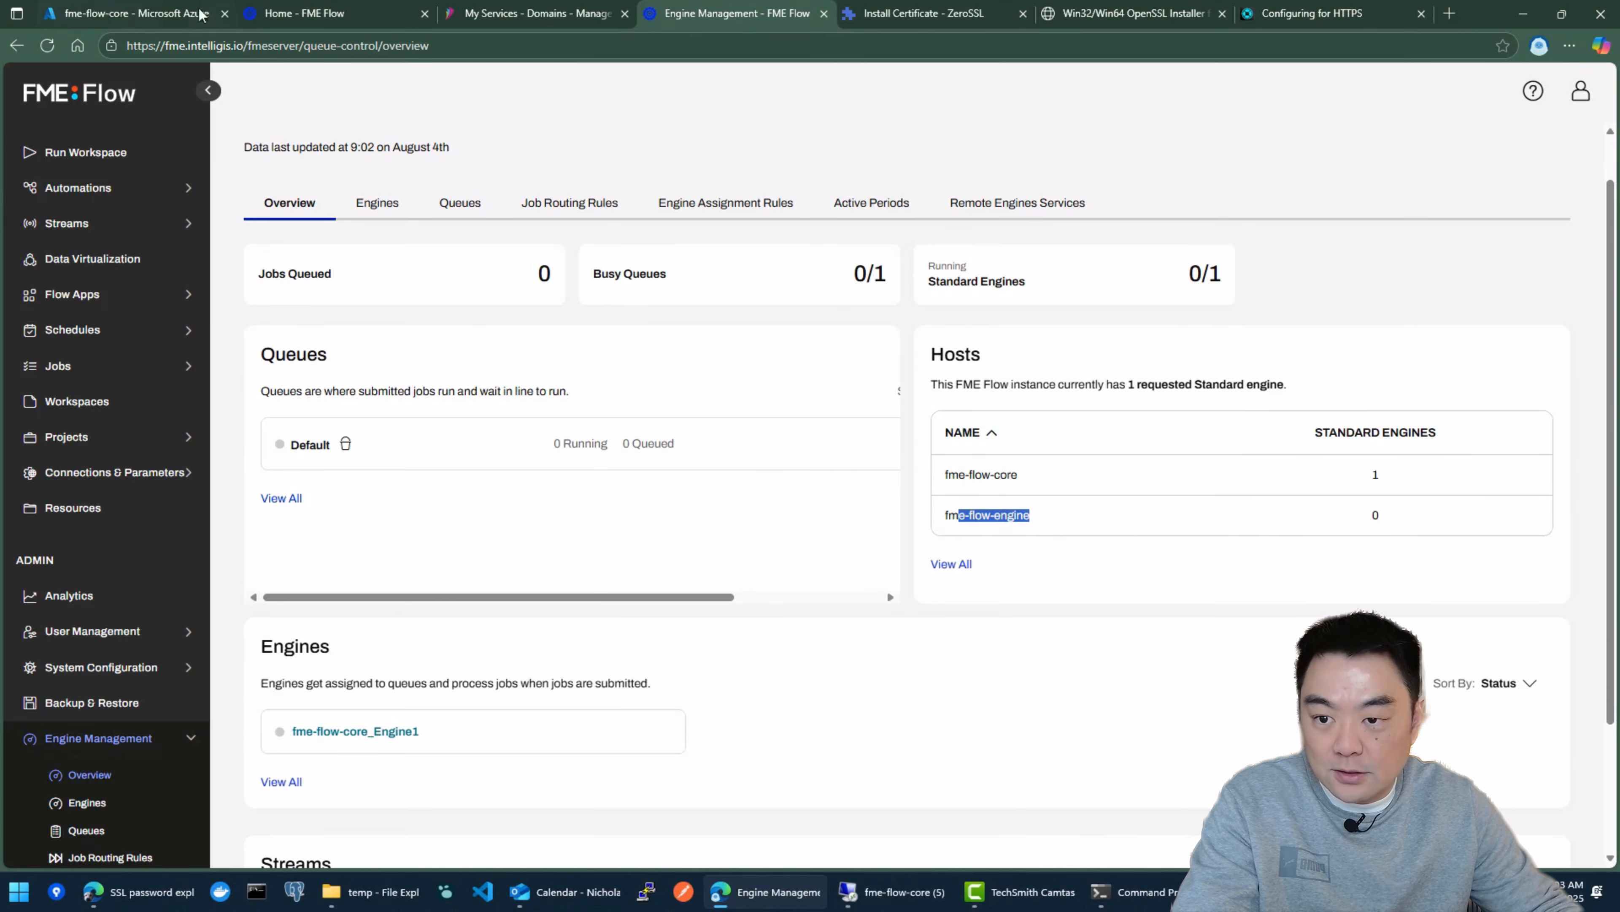
Step: Open the Connect page of the fme-flow-engine virtual machine from the Azure portal dashboard
left_click(124, 11)
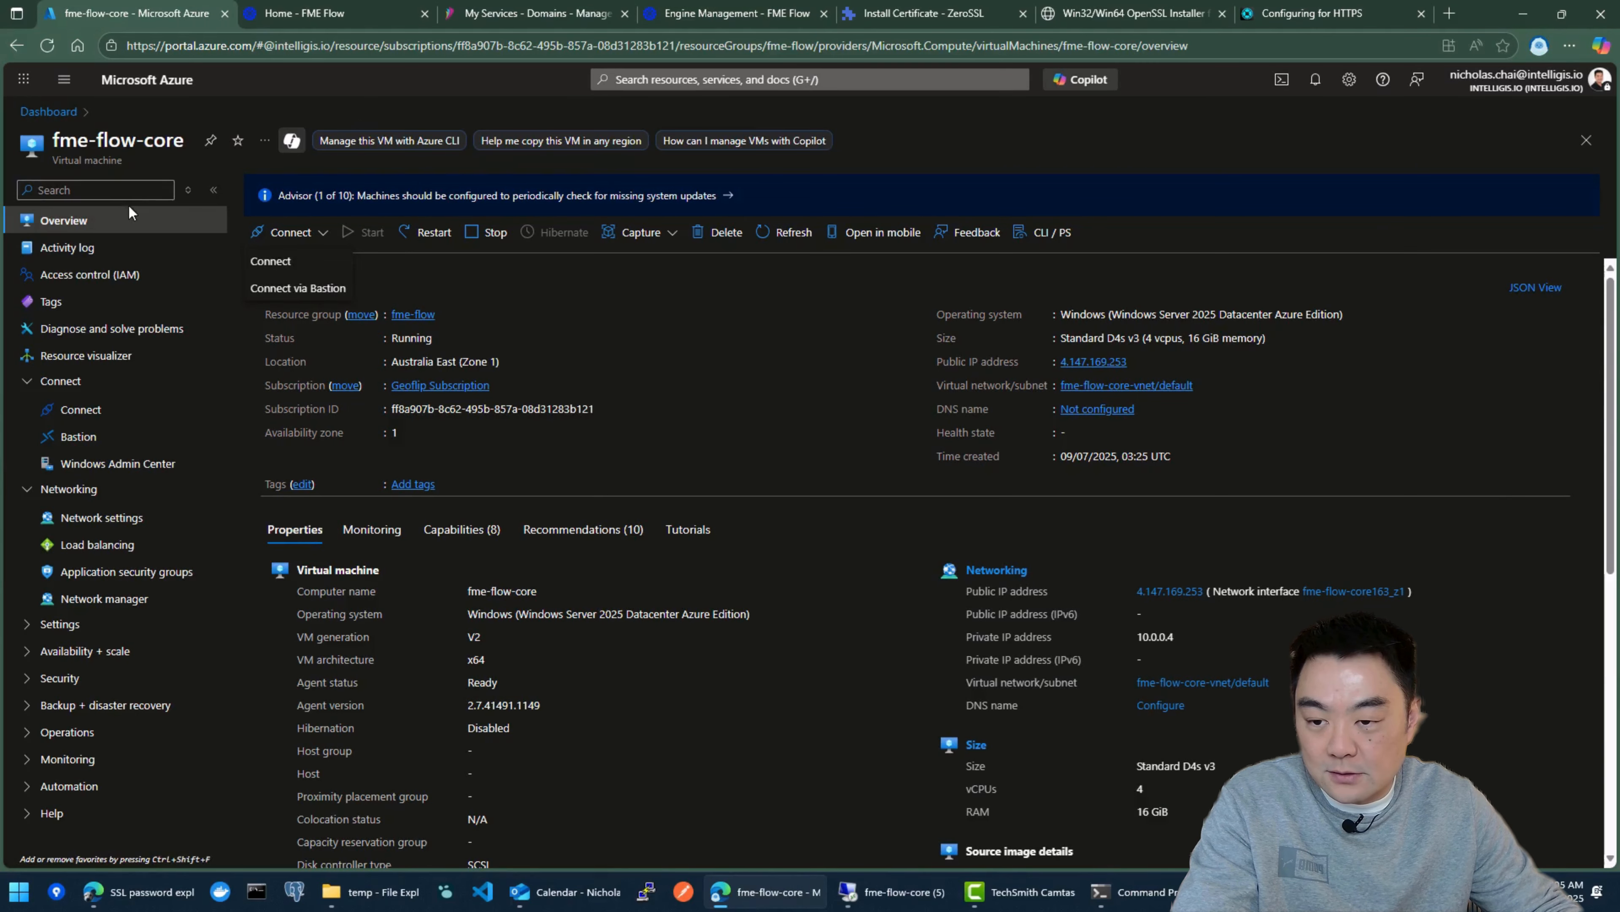
left_click(49, 111)
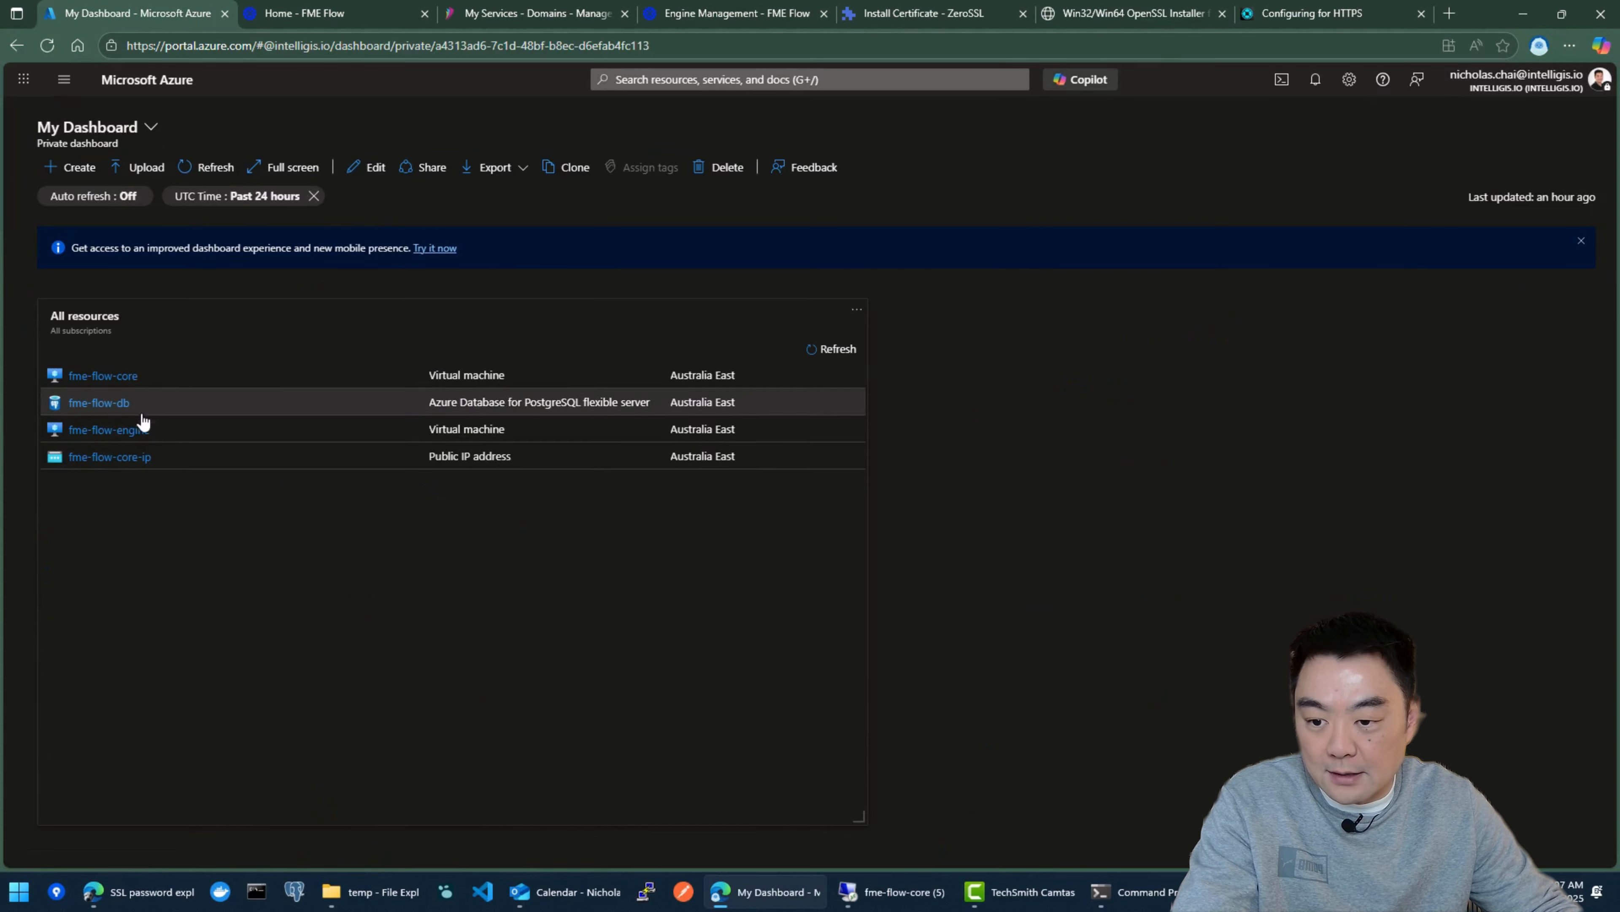
left_click(127, 429)
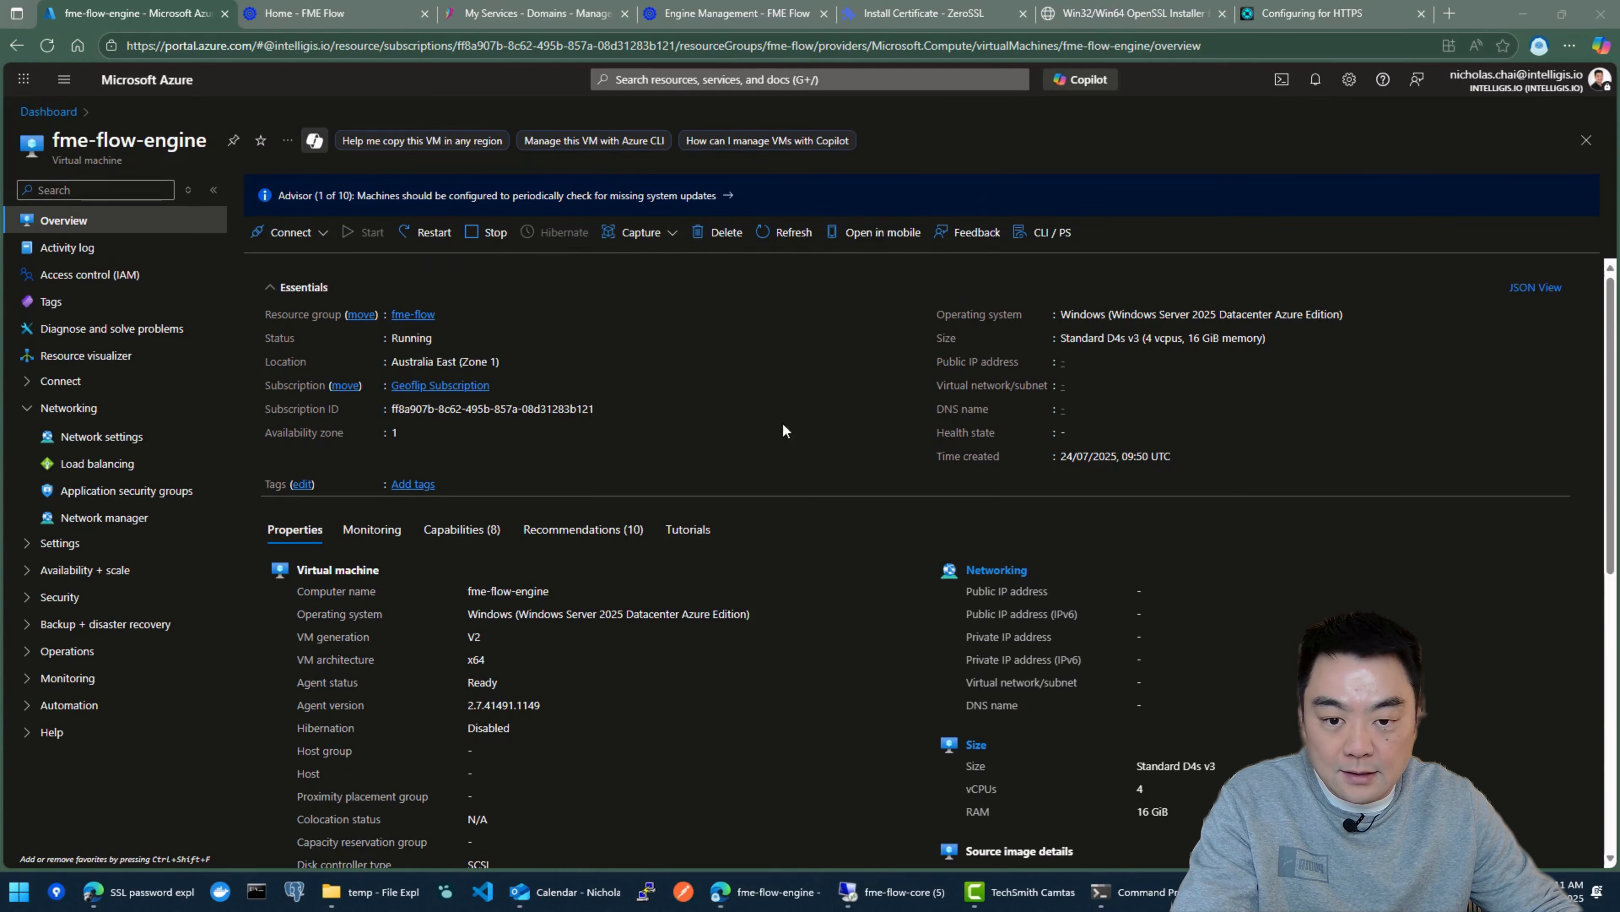
left_click(295, 232)
left_click(291, 268)
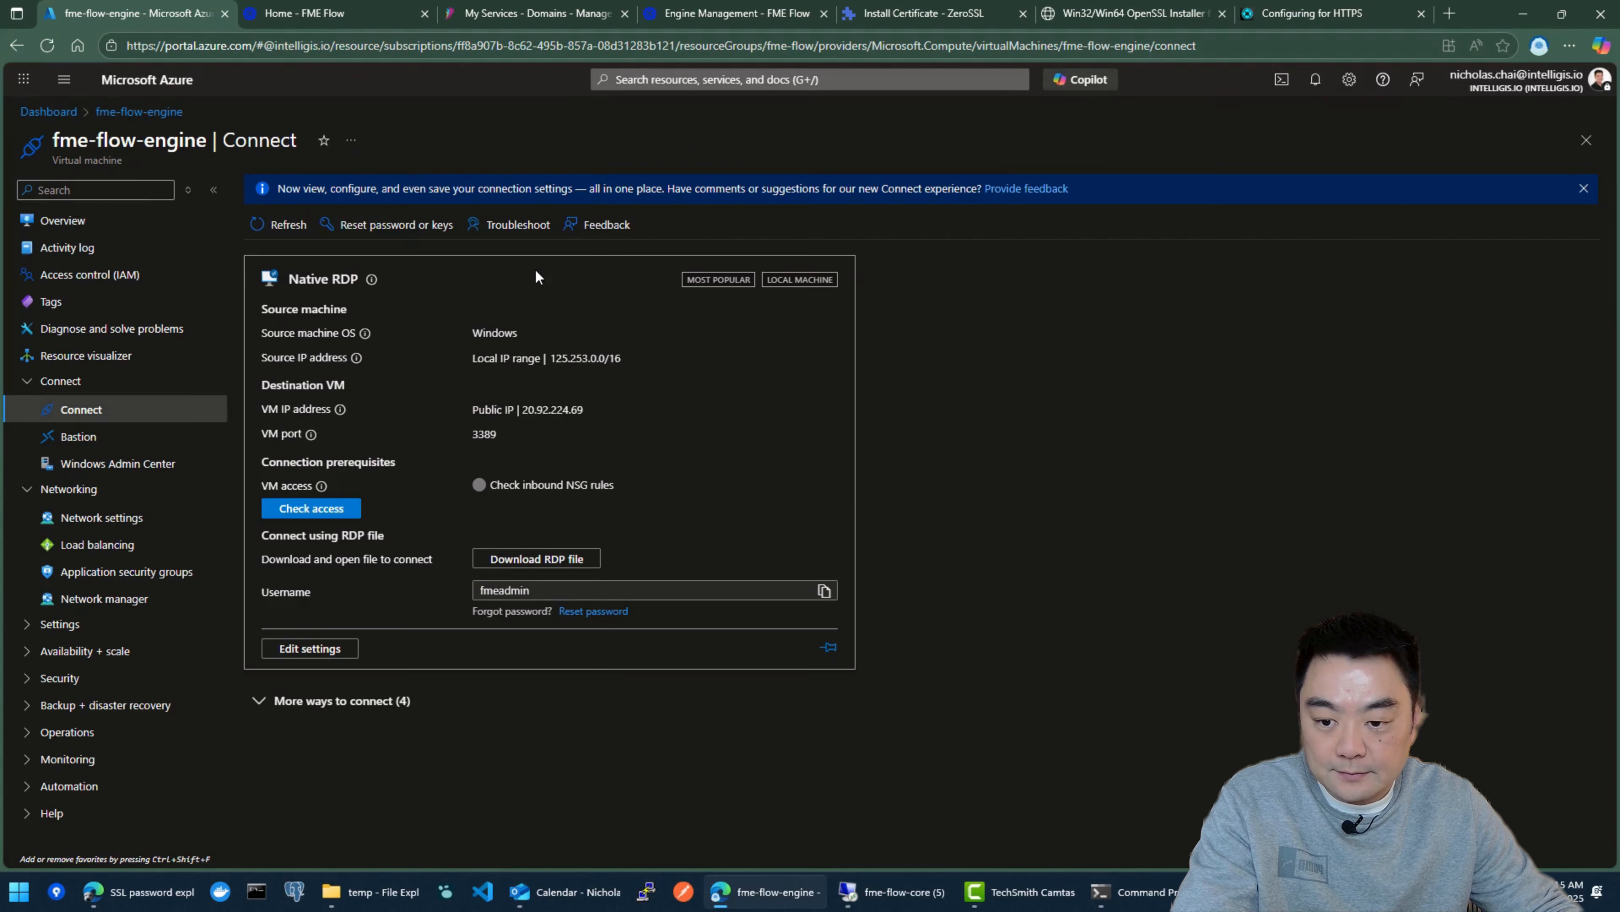
Step: Download the RDP file for fme-flow-engine, open it, and start the remote connection
left_click(522, 567)
left_click(1277, 148)
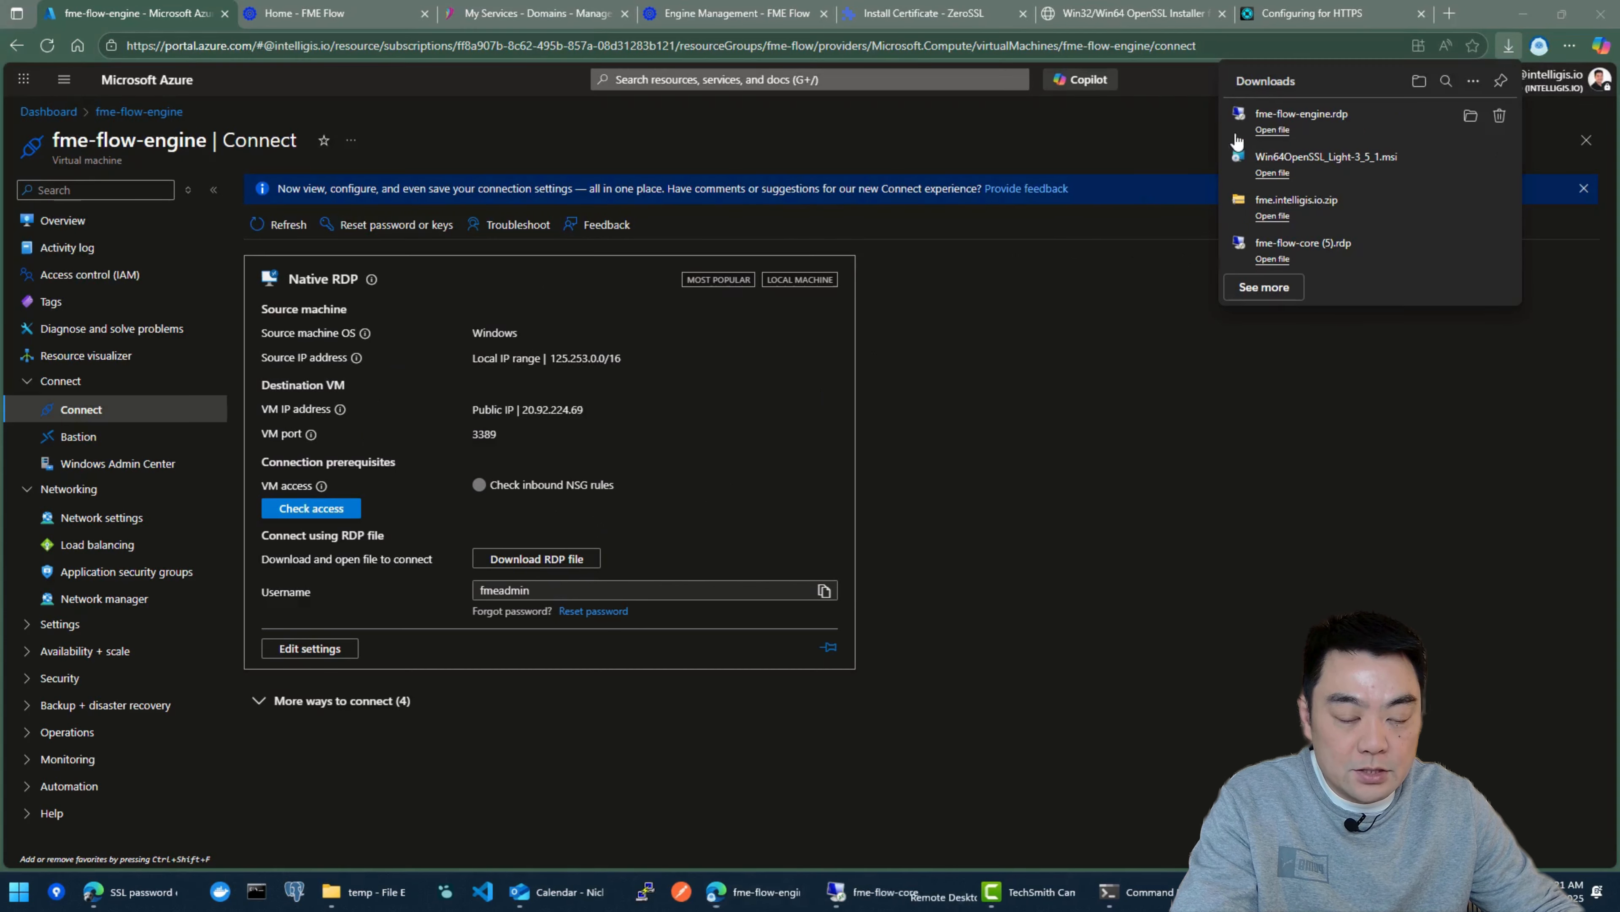
left_click_drag(792, 329, 740, 96)
left_click(874, 300)
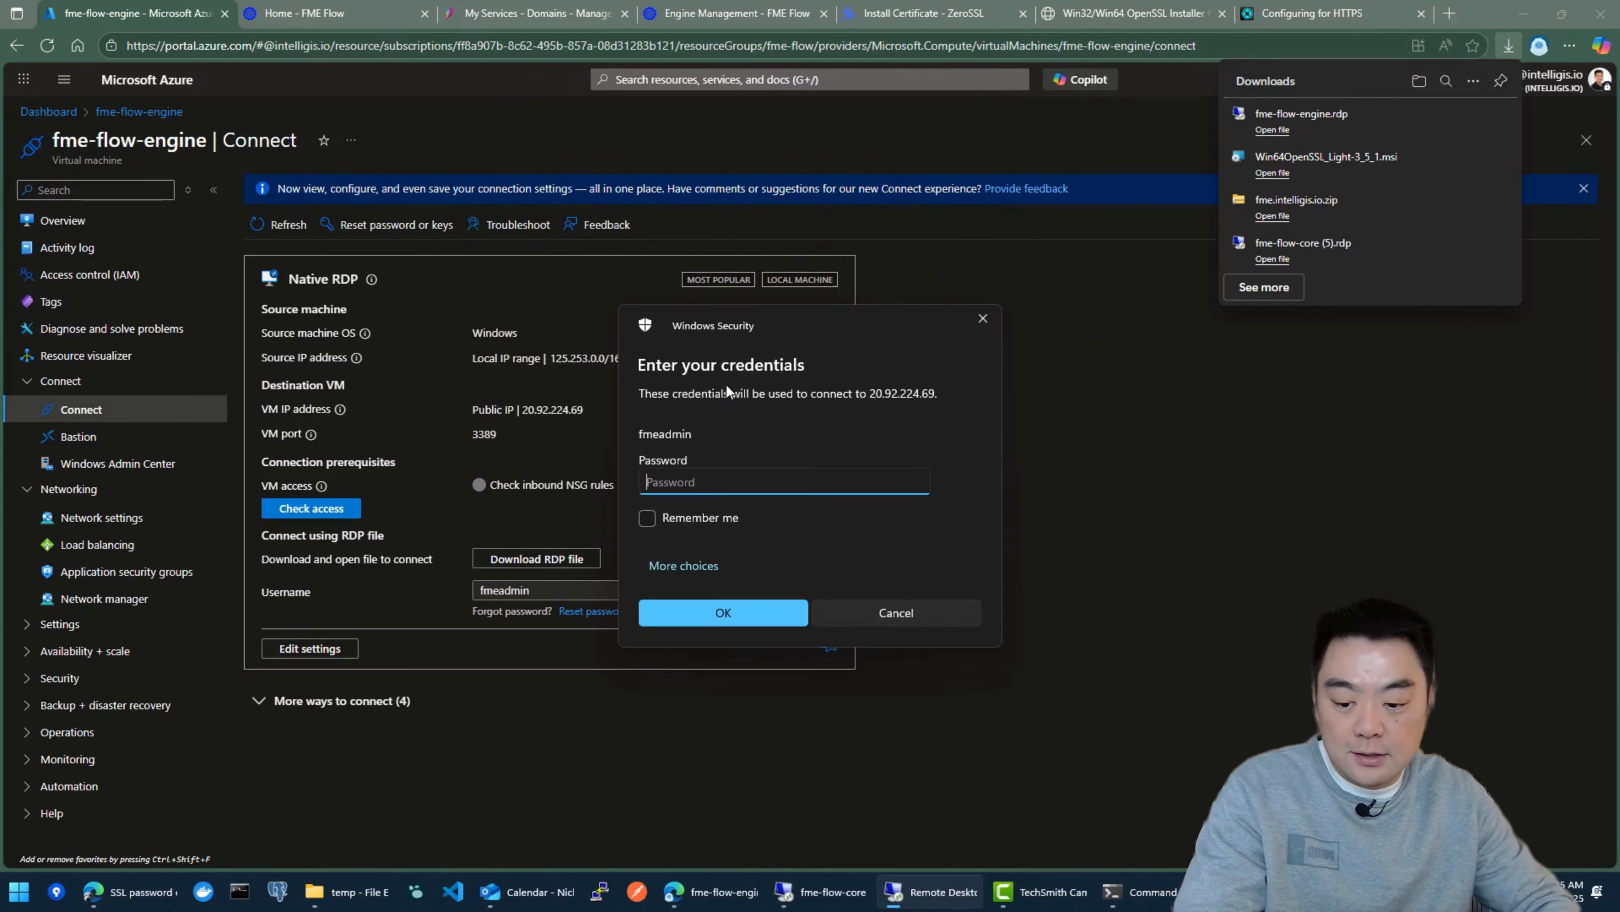
Step: Enter the remote account password and accept the certificate warning to connect to fme-flow-engine
type("•••••••")
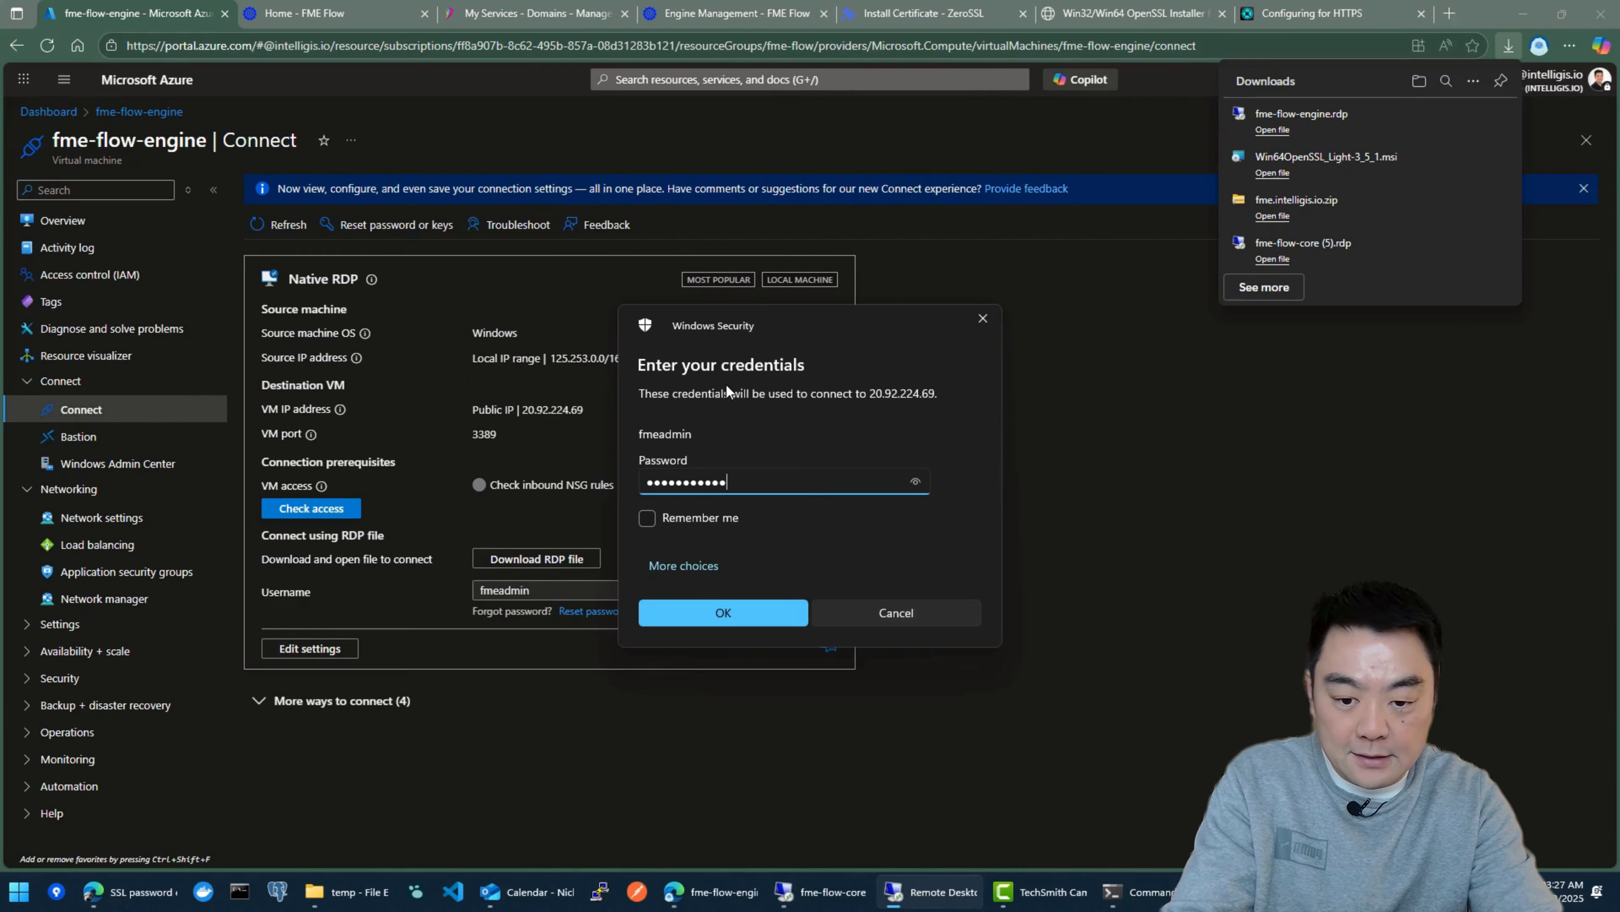
key("BackSpace")
key("BackSpace")
key("BackSpace")
key("BackSpace")
key("BackSpace")
key("BackSpace")
key("BackSpace")
type("••••••••••••")
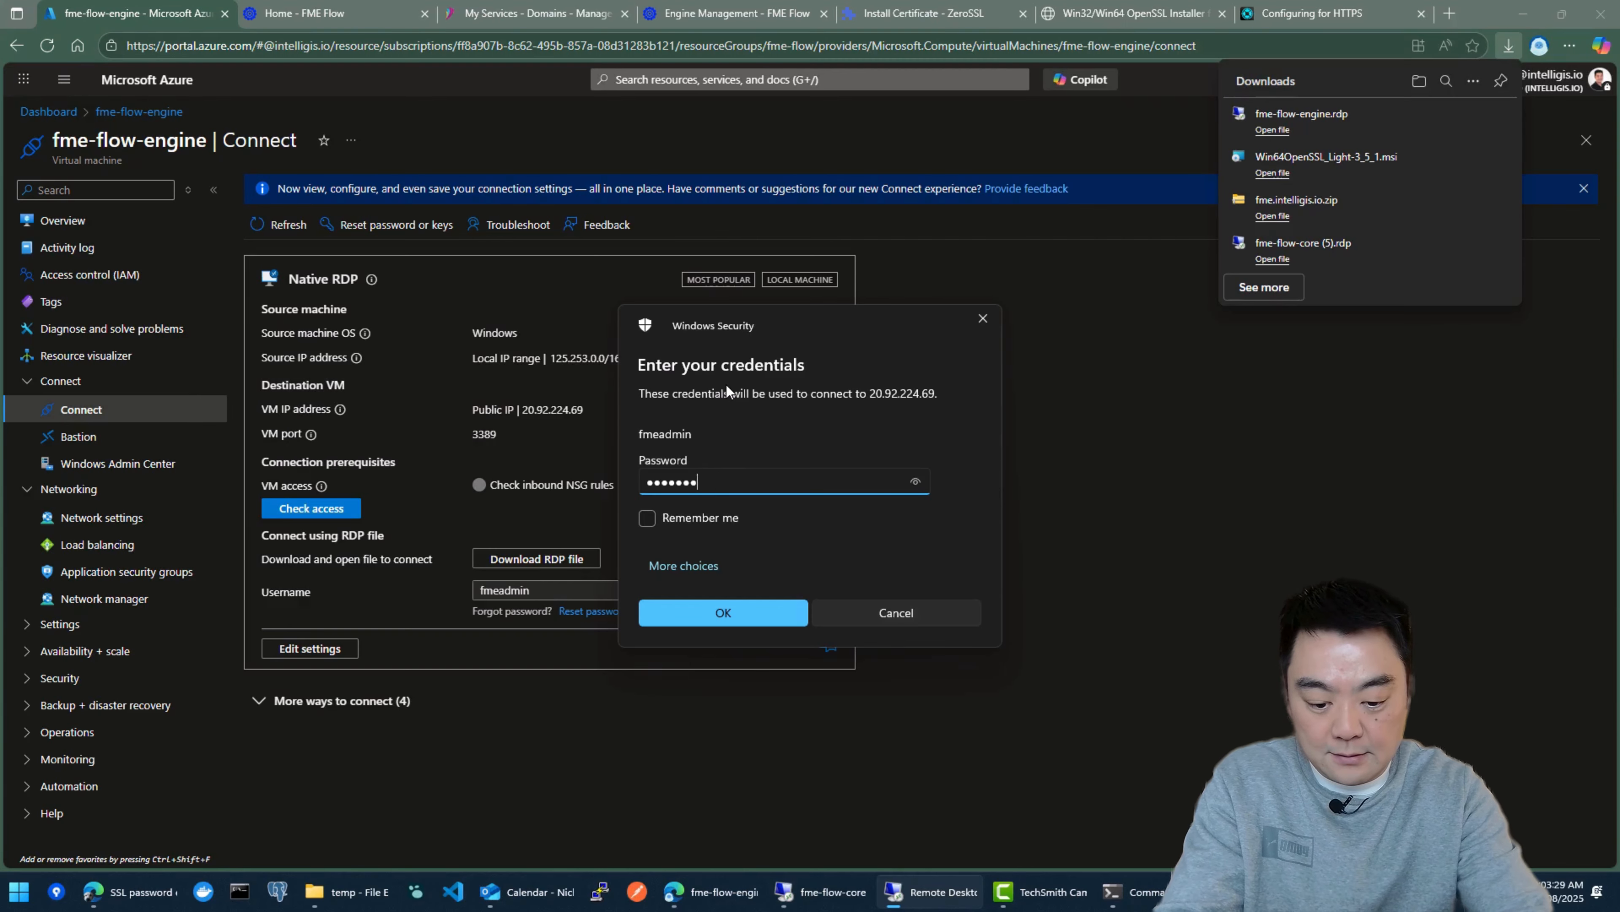
key("Return")
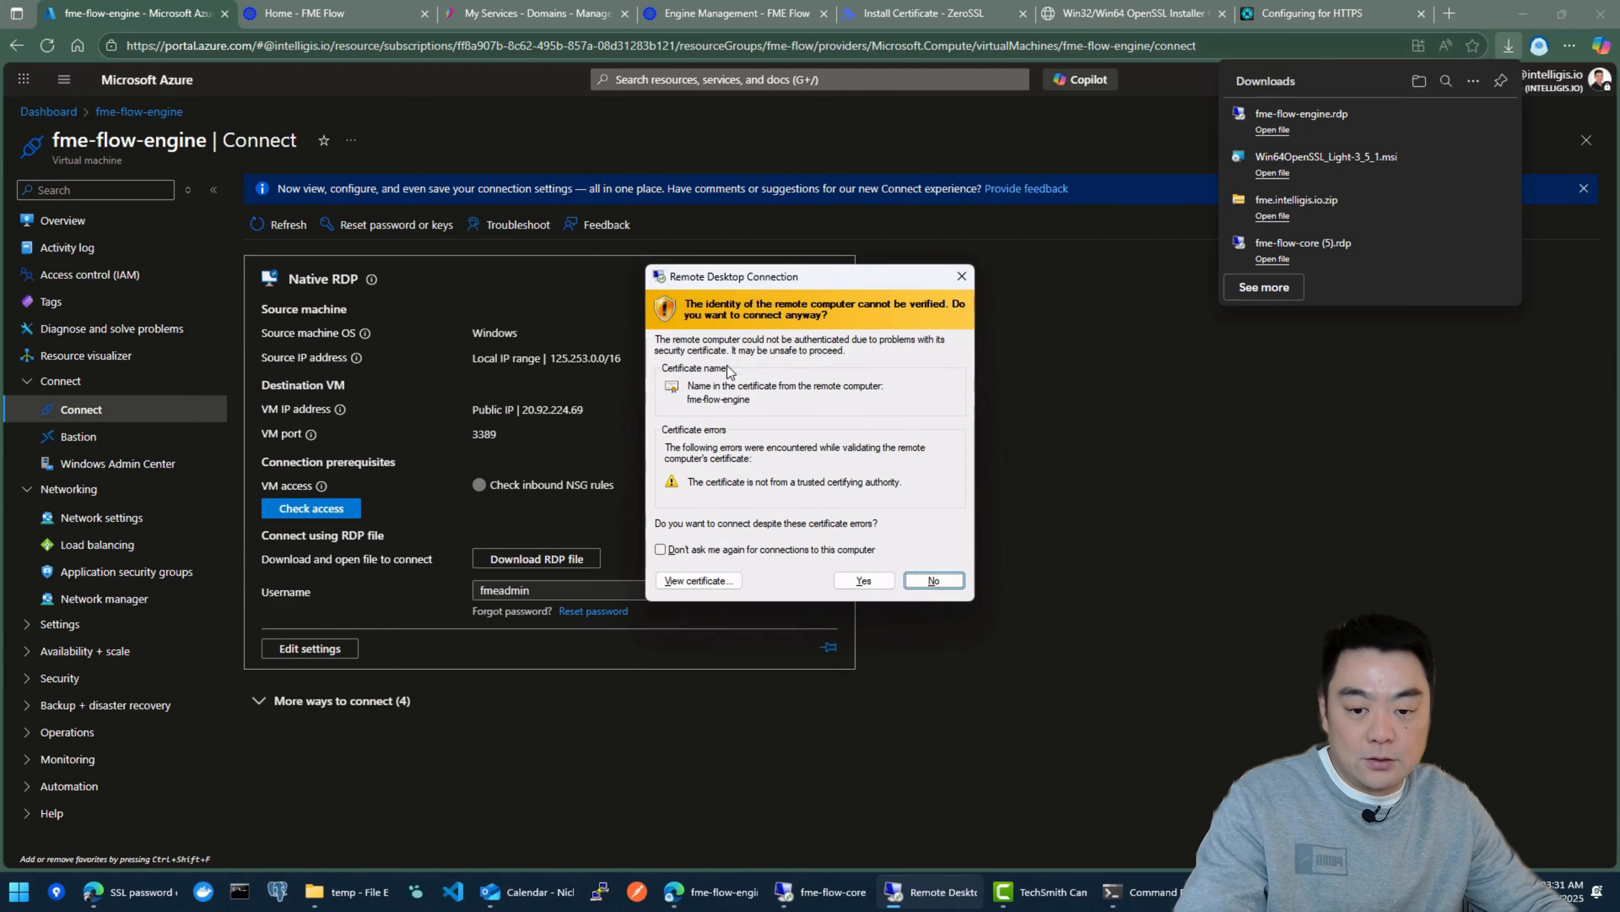
key("Return")
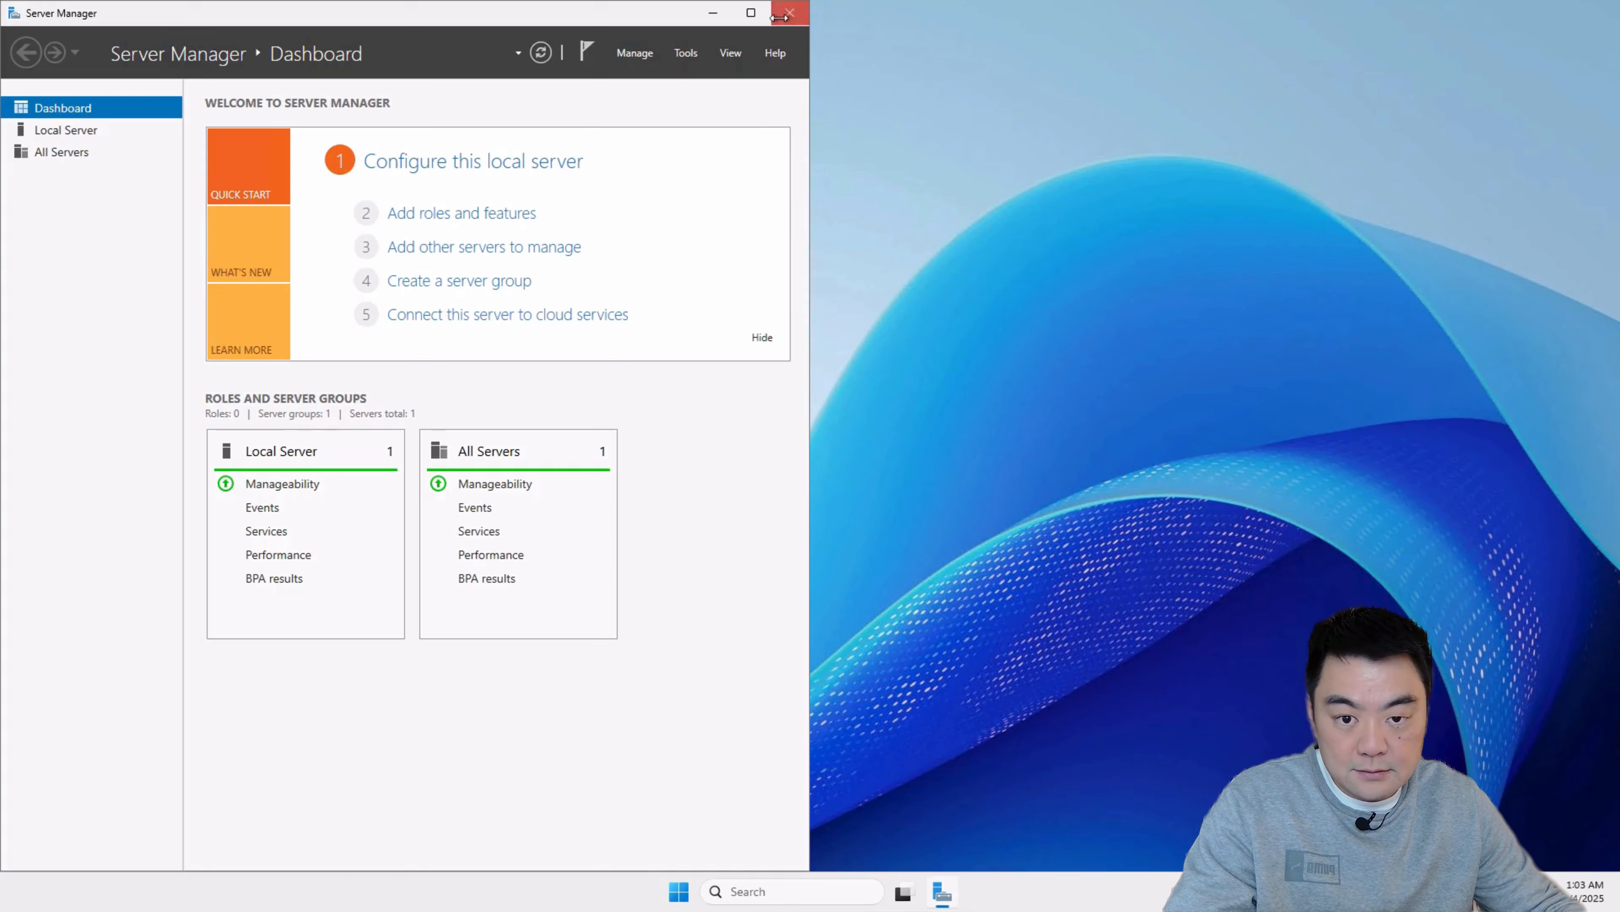
left_click(792, 12)
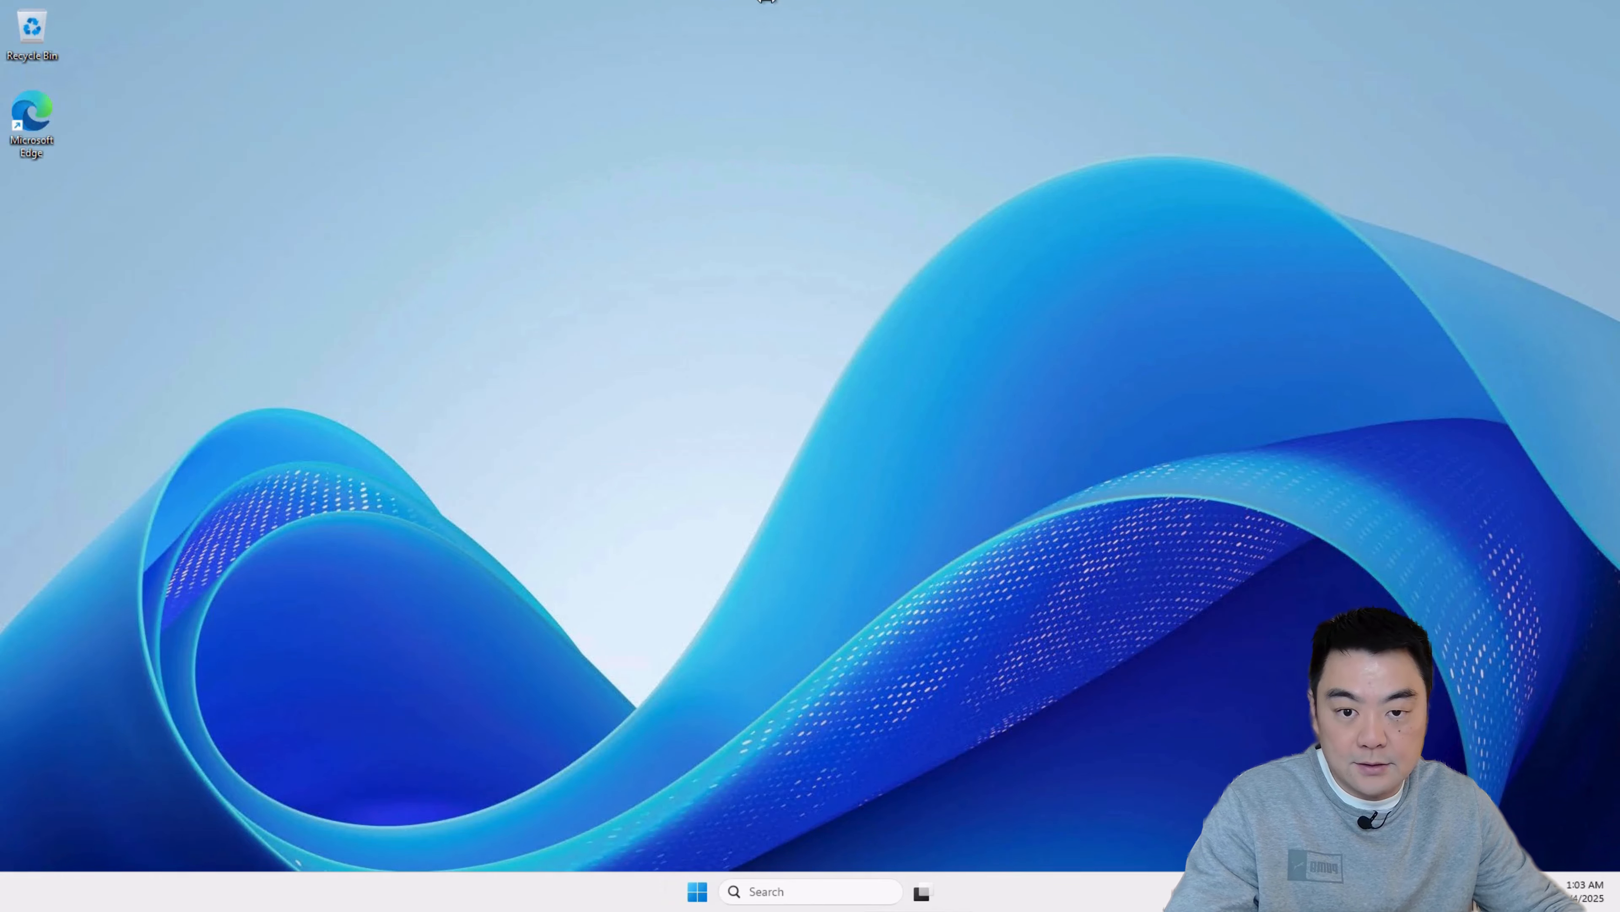
mouse_move(770, 5)
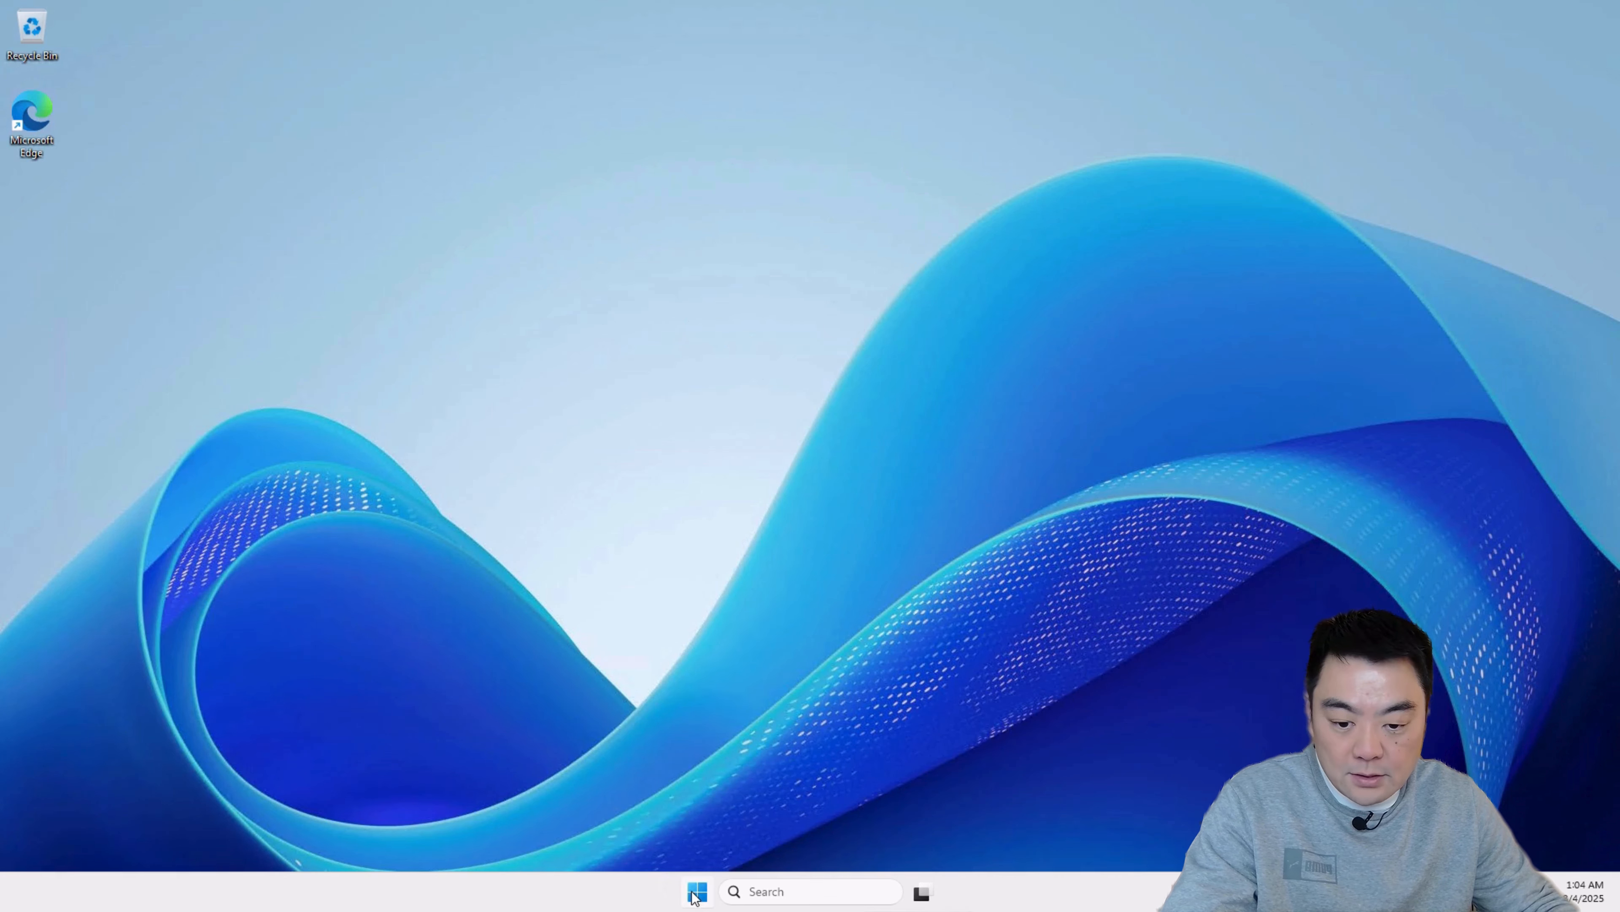
Step: Open the FMEFlowShare folder on \\fme-flow-core in File Explorer on the fme-flow-engine machine
left_click(696, 893)
left_click(846, 422)
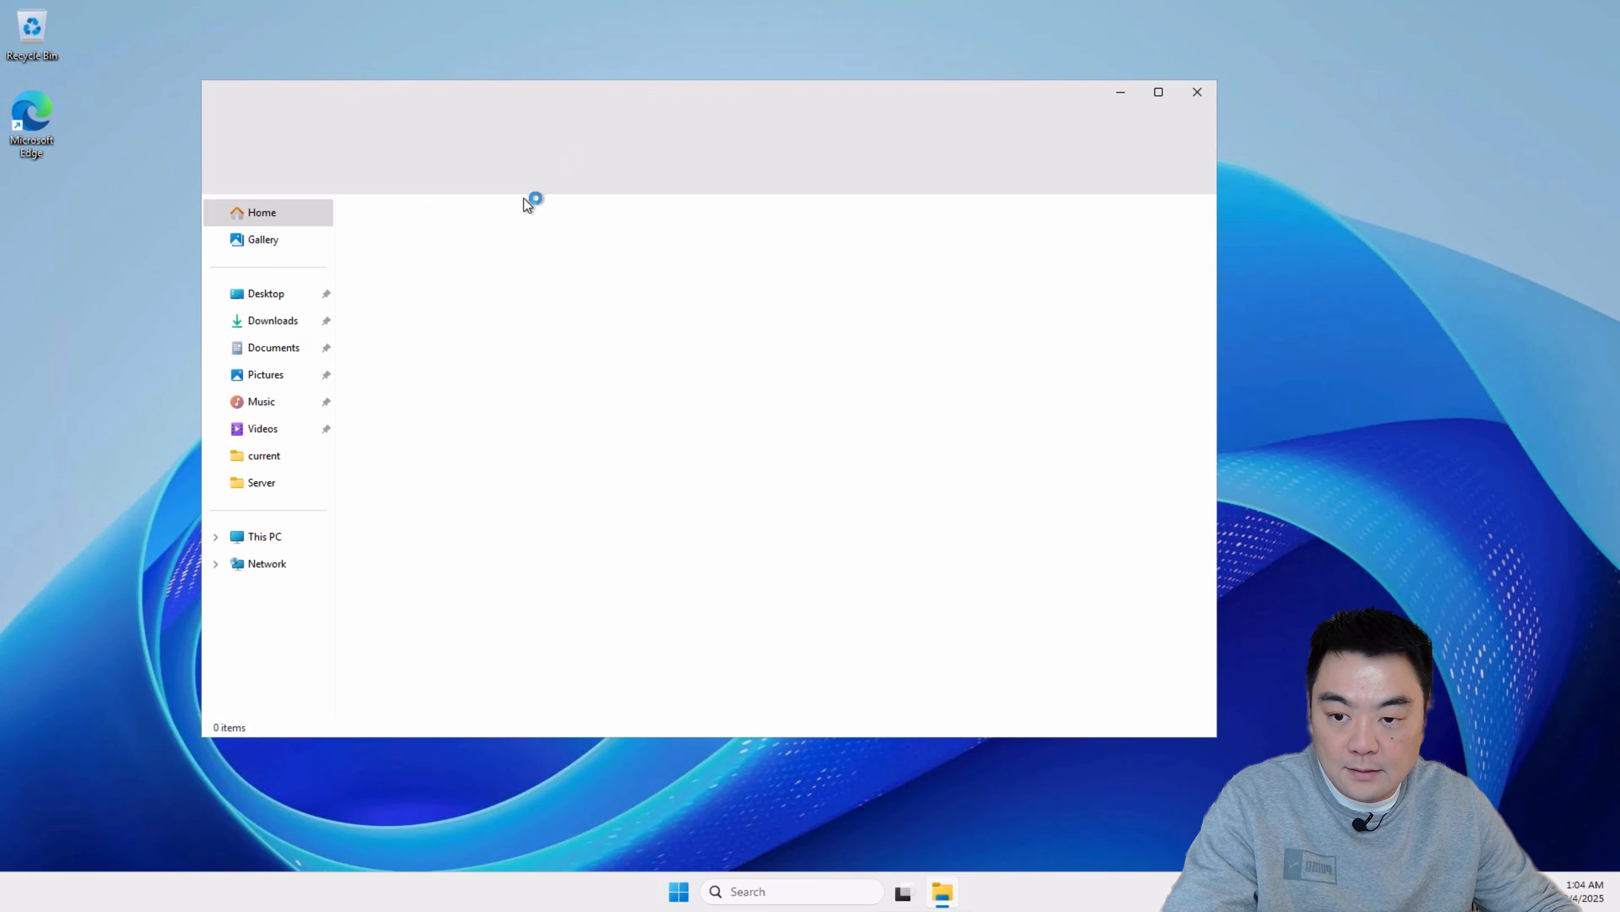
left_click(576, 132)
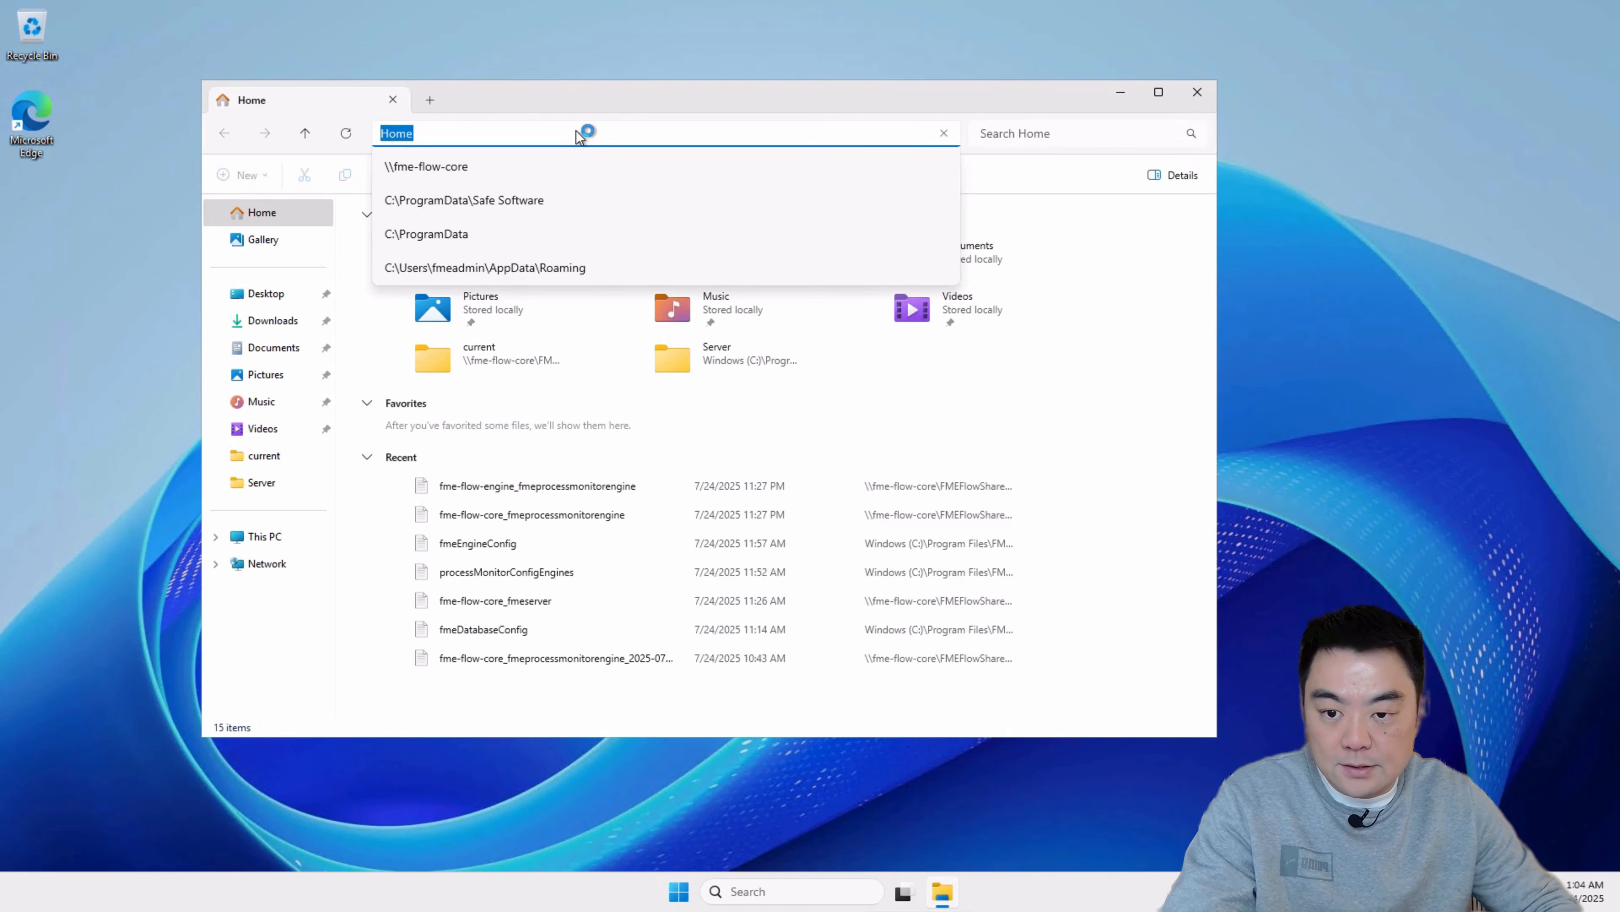
left_click(566, 152)
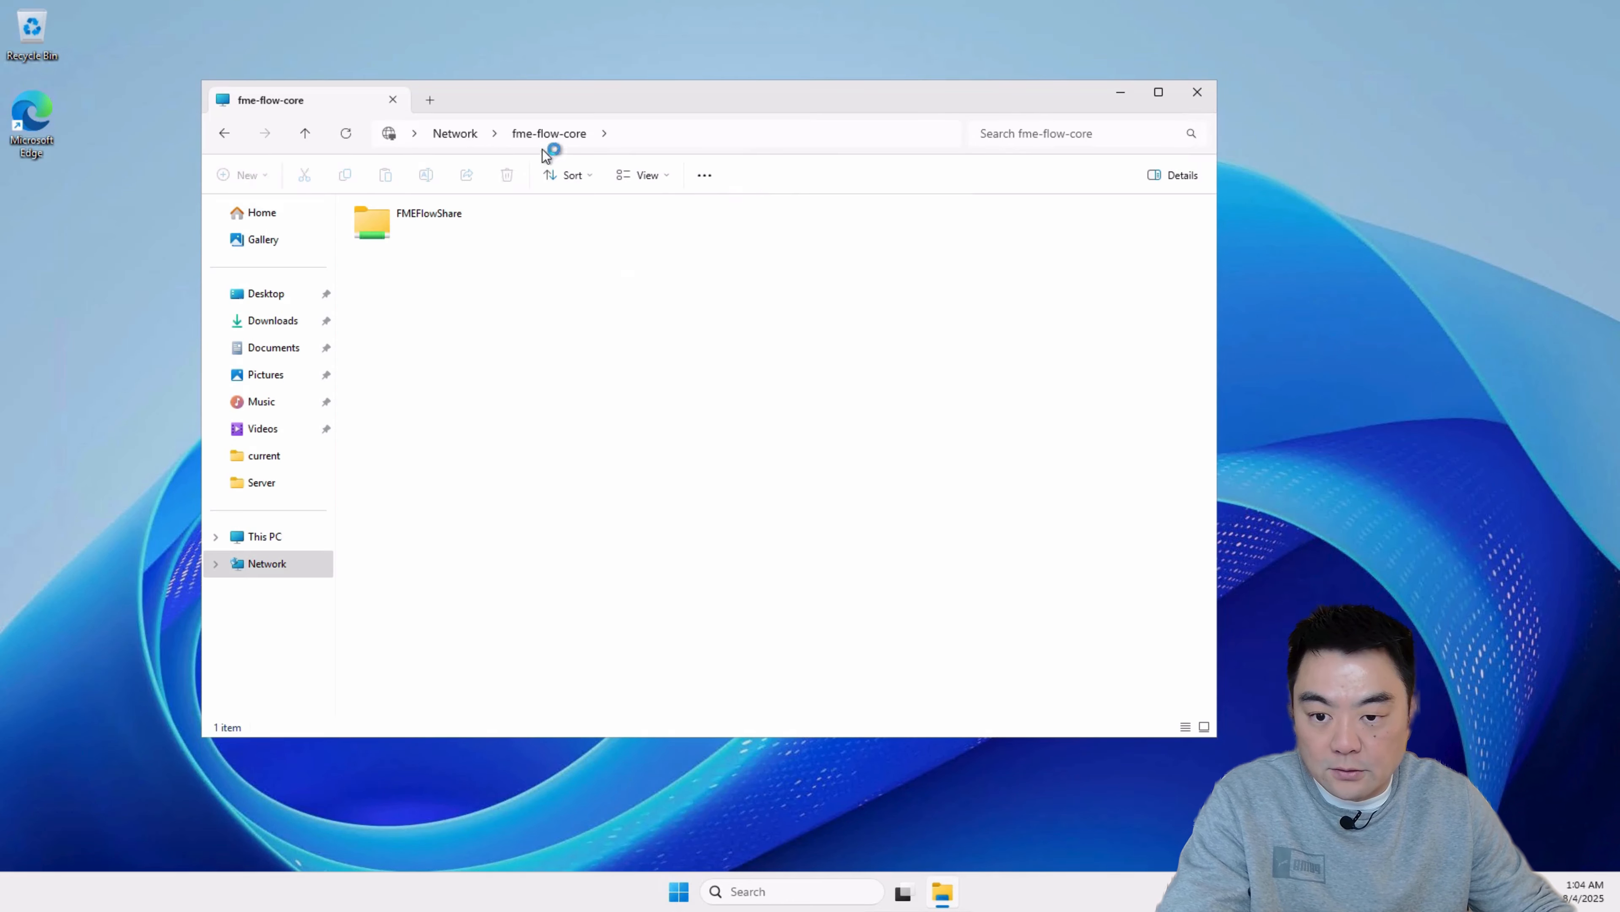
double_click(425, 224)
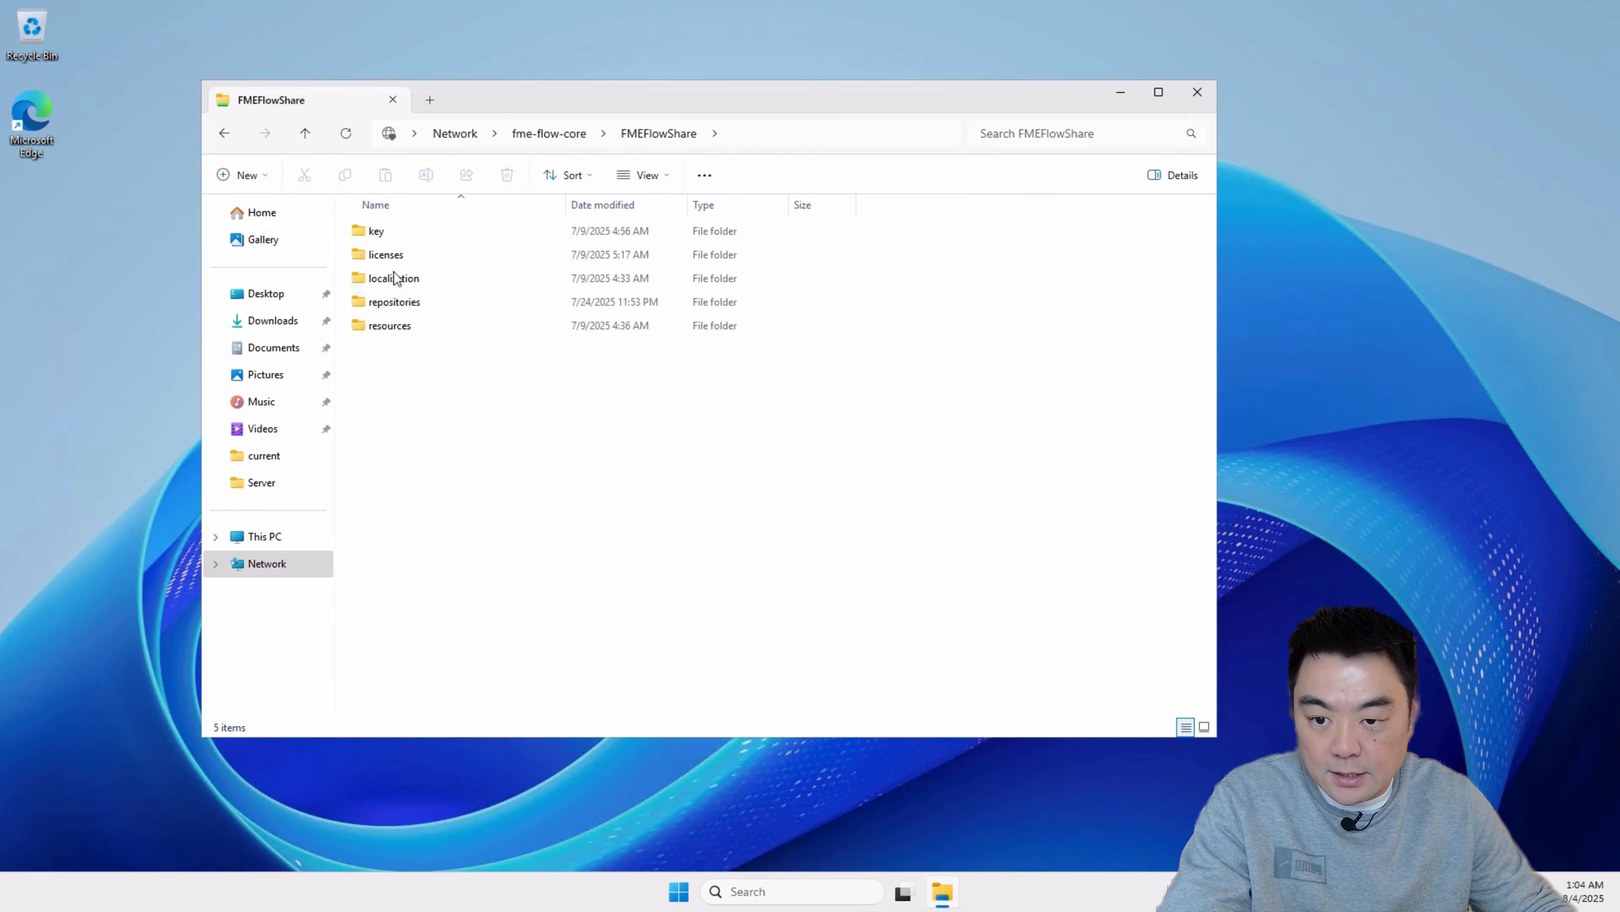
Step: Open fme-flow-engine_fmeprocessmonitorengine.log from the engine logs under resources\logs\engine, and examine its latest startup entries
left_click(393, 325)
double_click(392, 325)
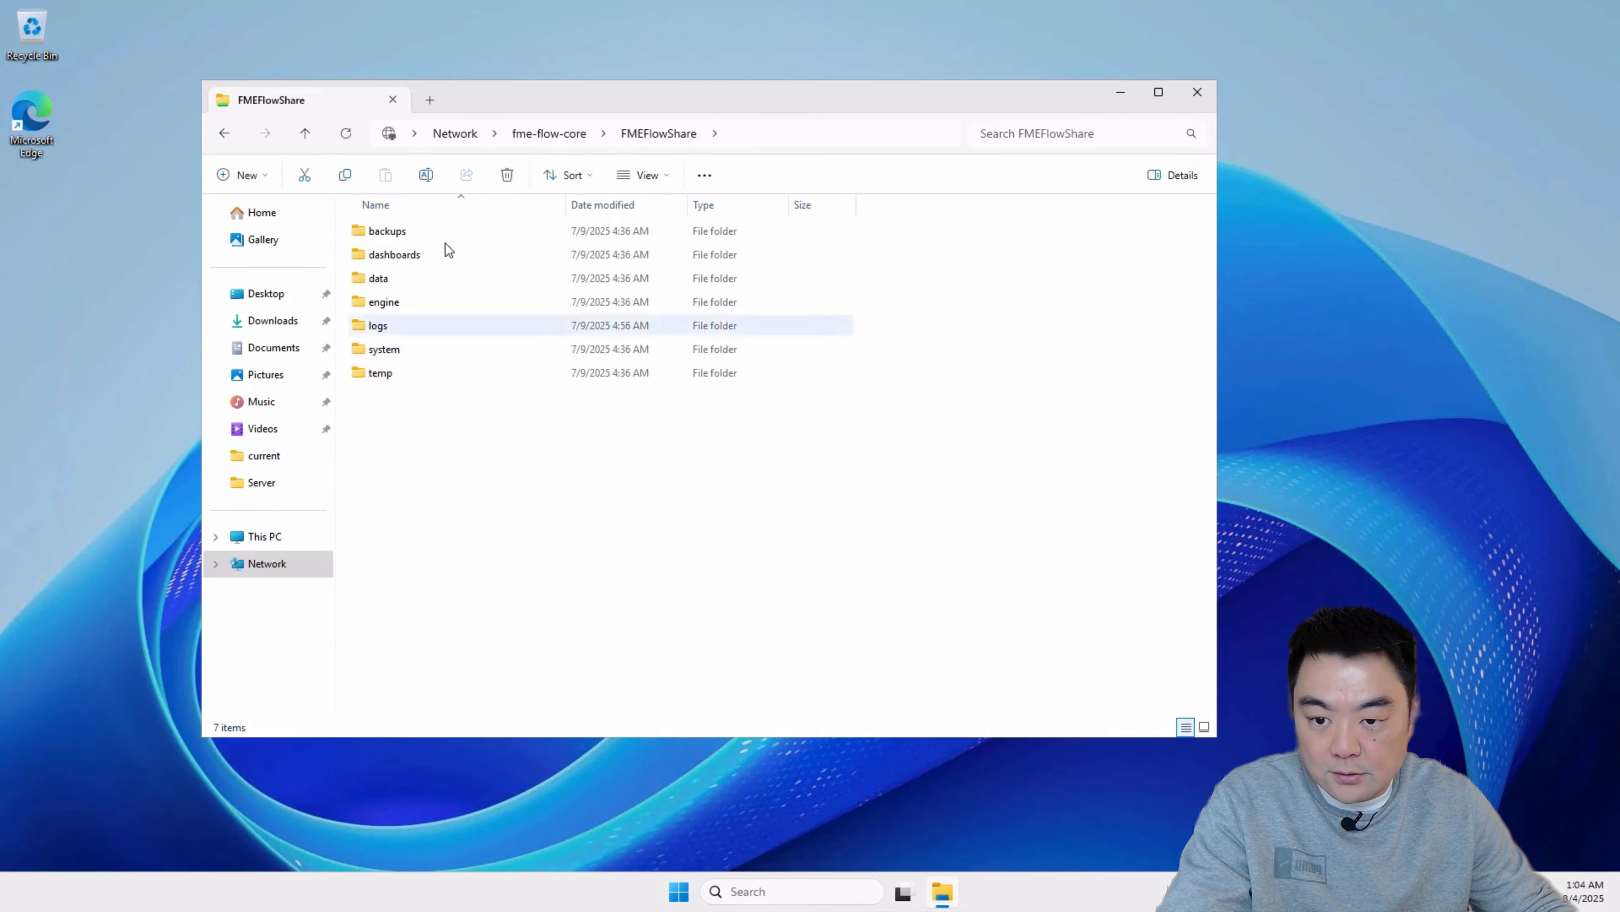
double_click(386, 326)
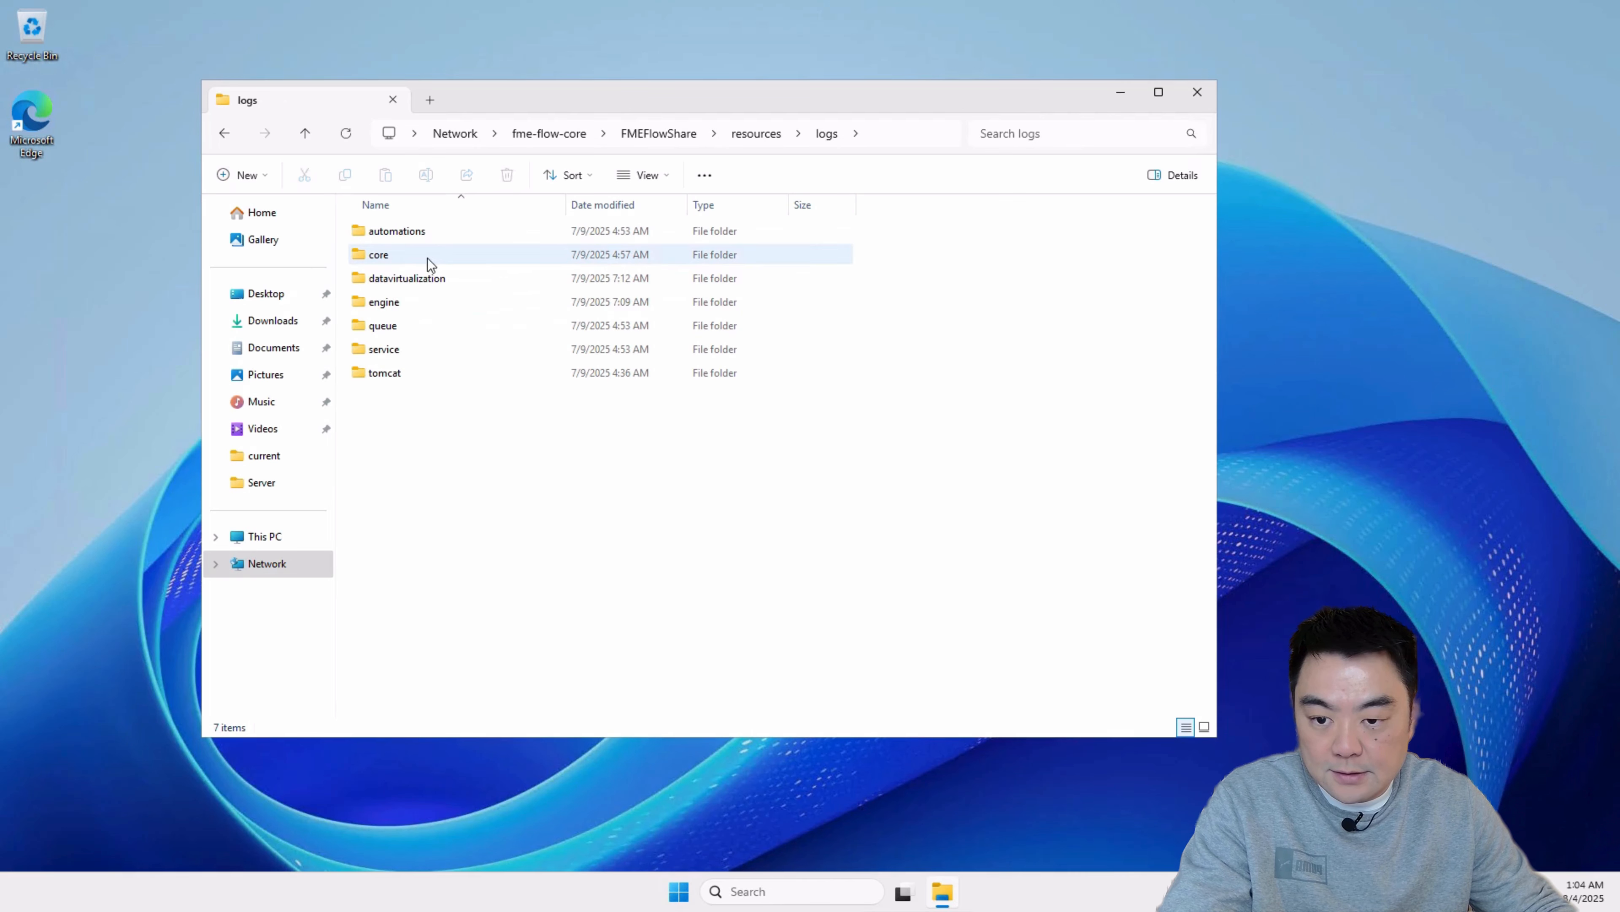
double_click(396, 301)
double_click(395, 234)
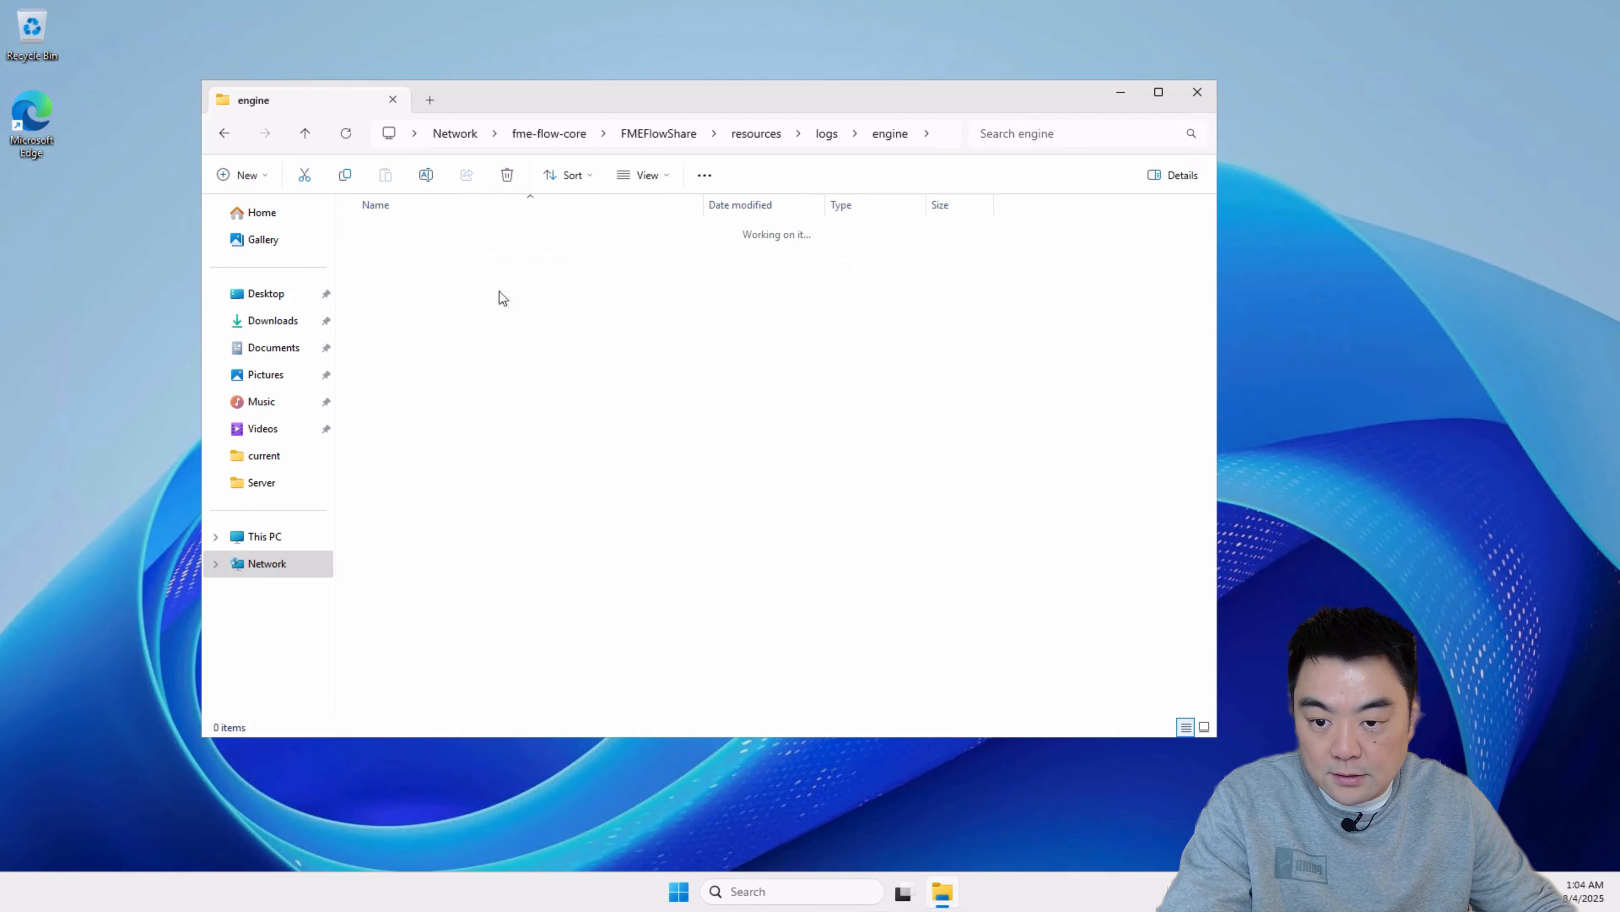
double_click(443, 283)
scroll(724, 409, "down", 15)
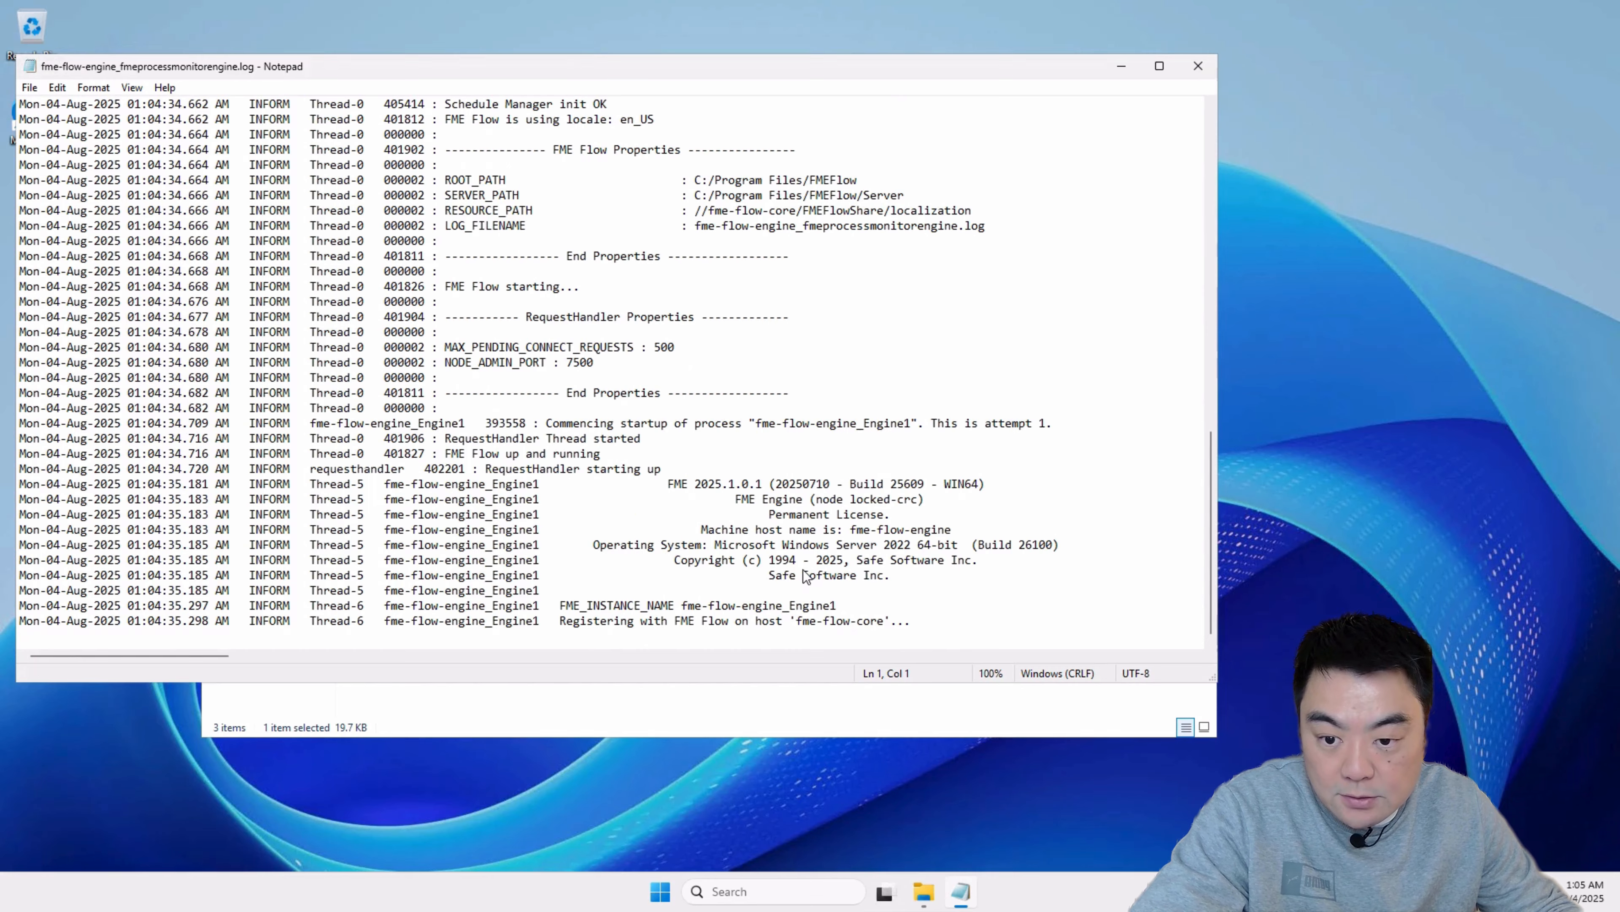
Step: Examine the latest connection attempts of fme-flow-engine_Engine1 in the process monitor log and close the log
scroll(805, 575, "up", 5)
scroll(963, 312, "down", 5)
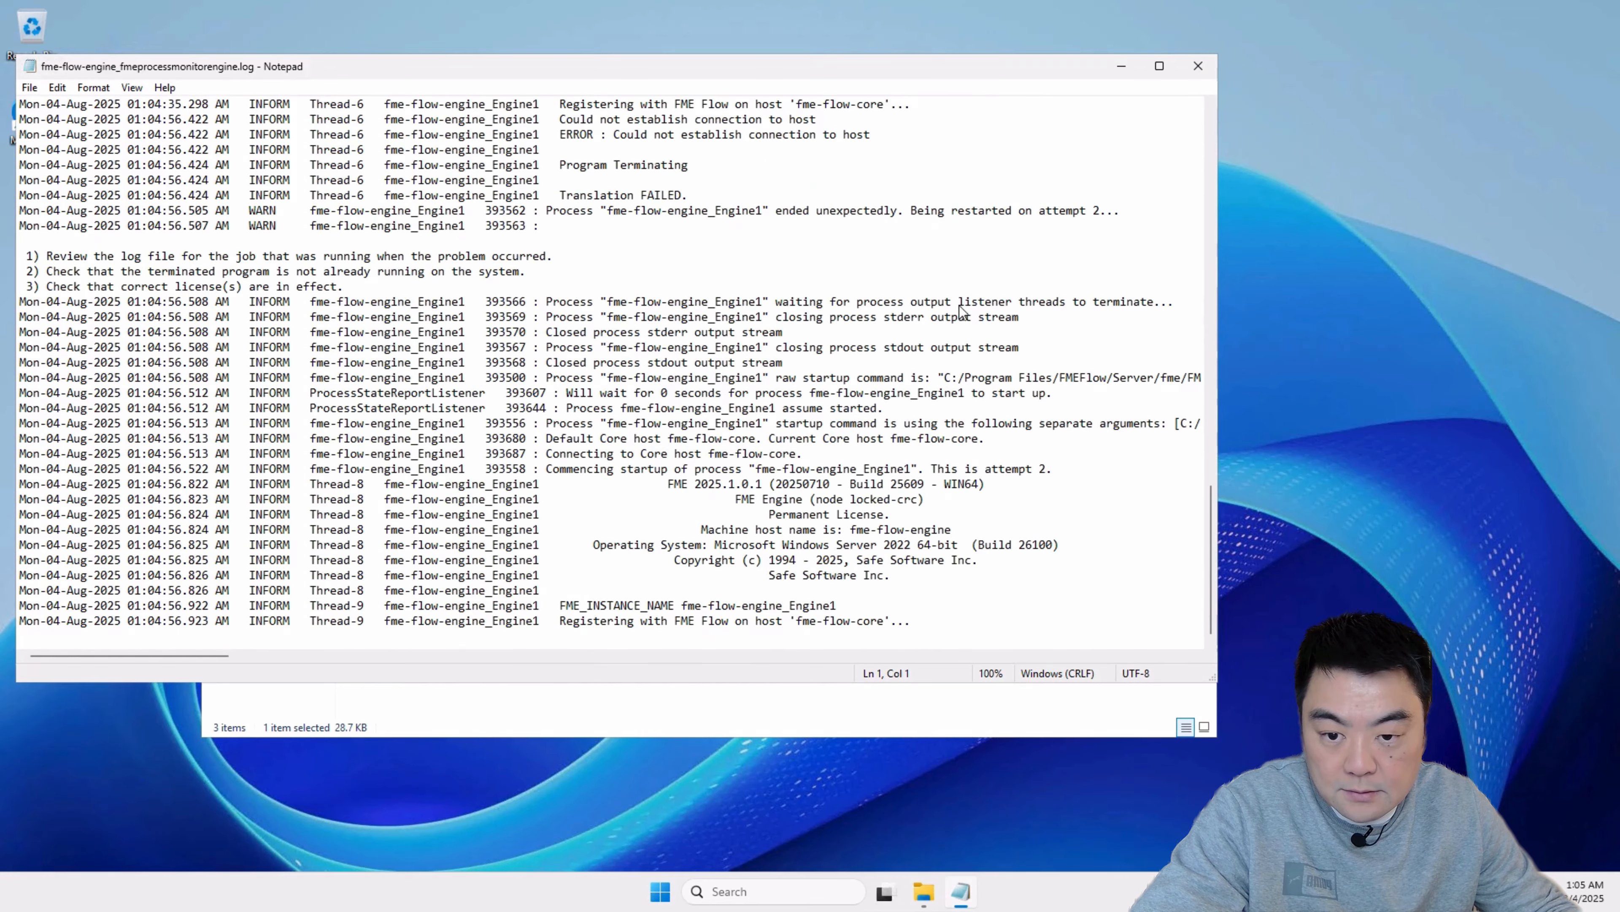
left_click(1198, 66)
left_click(807, 477)
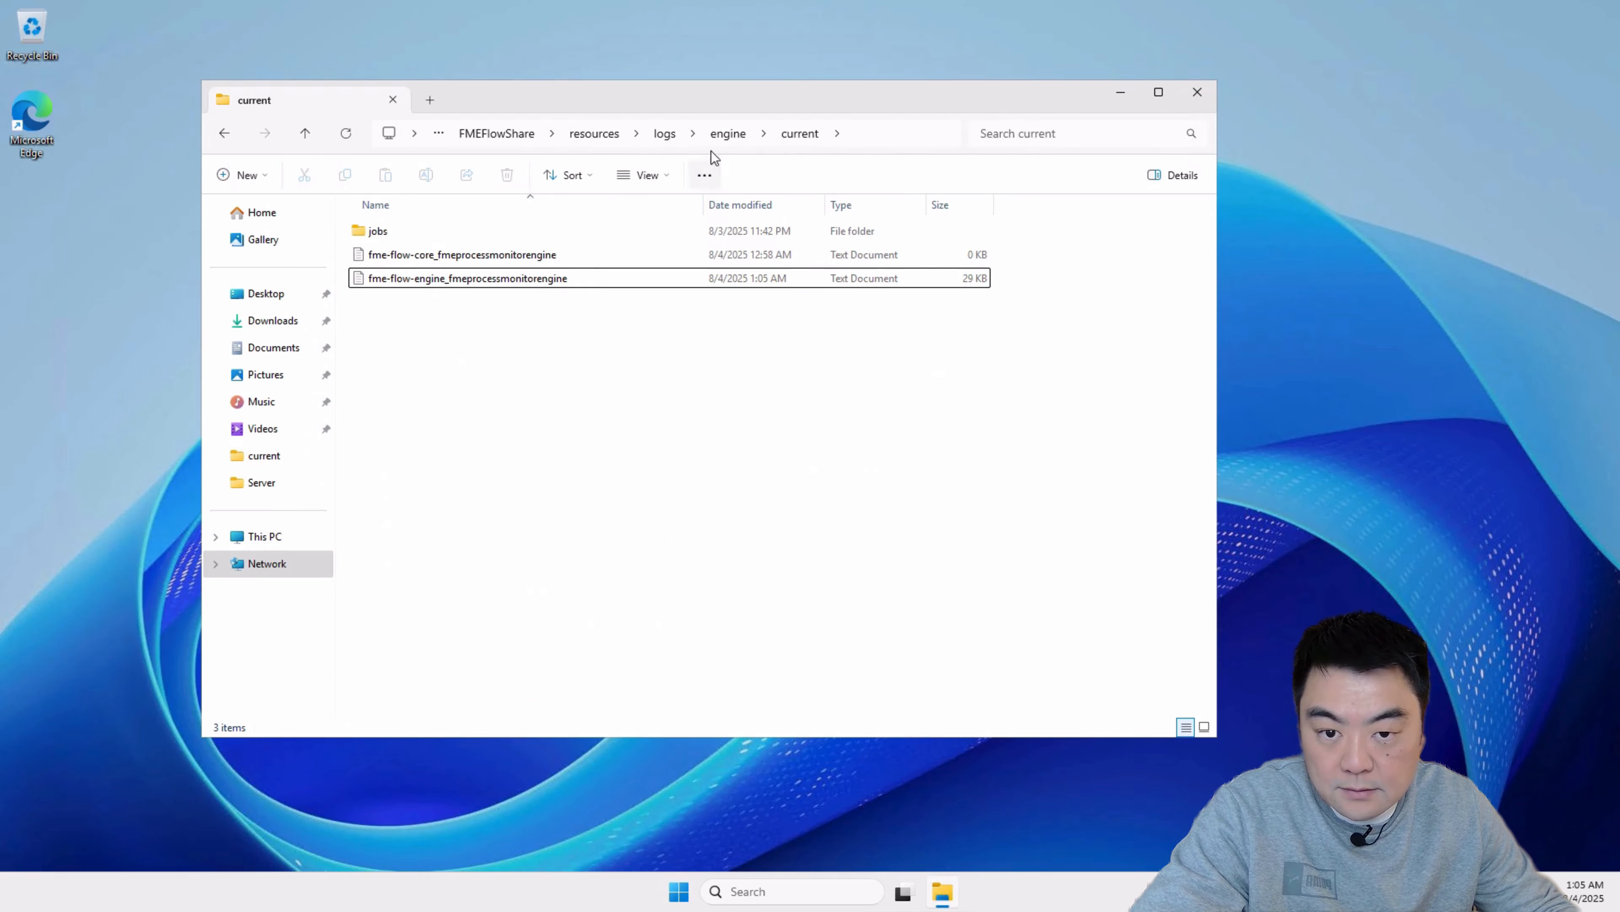
Step: Open fme-flow-core_fmeserver.log from the resources\logs\core\current folder of FMEFlowShare
key("alt+Up")
left_click(828, 134)
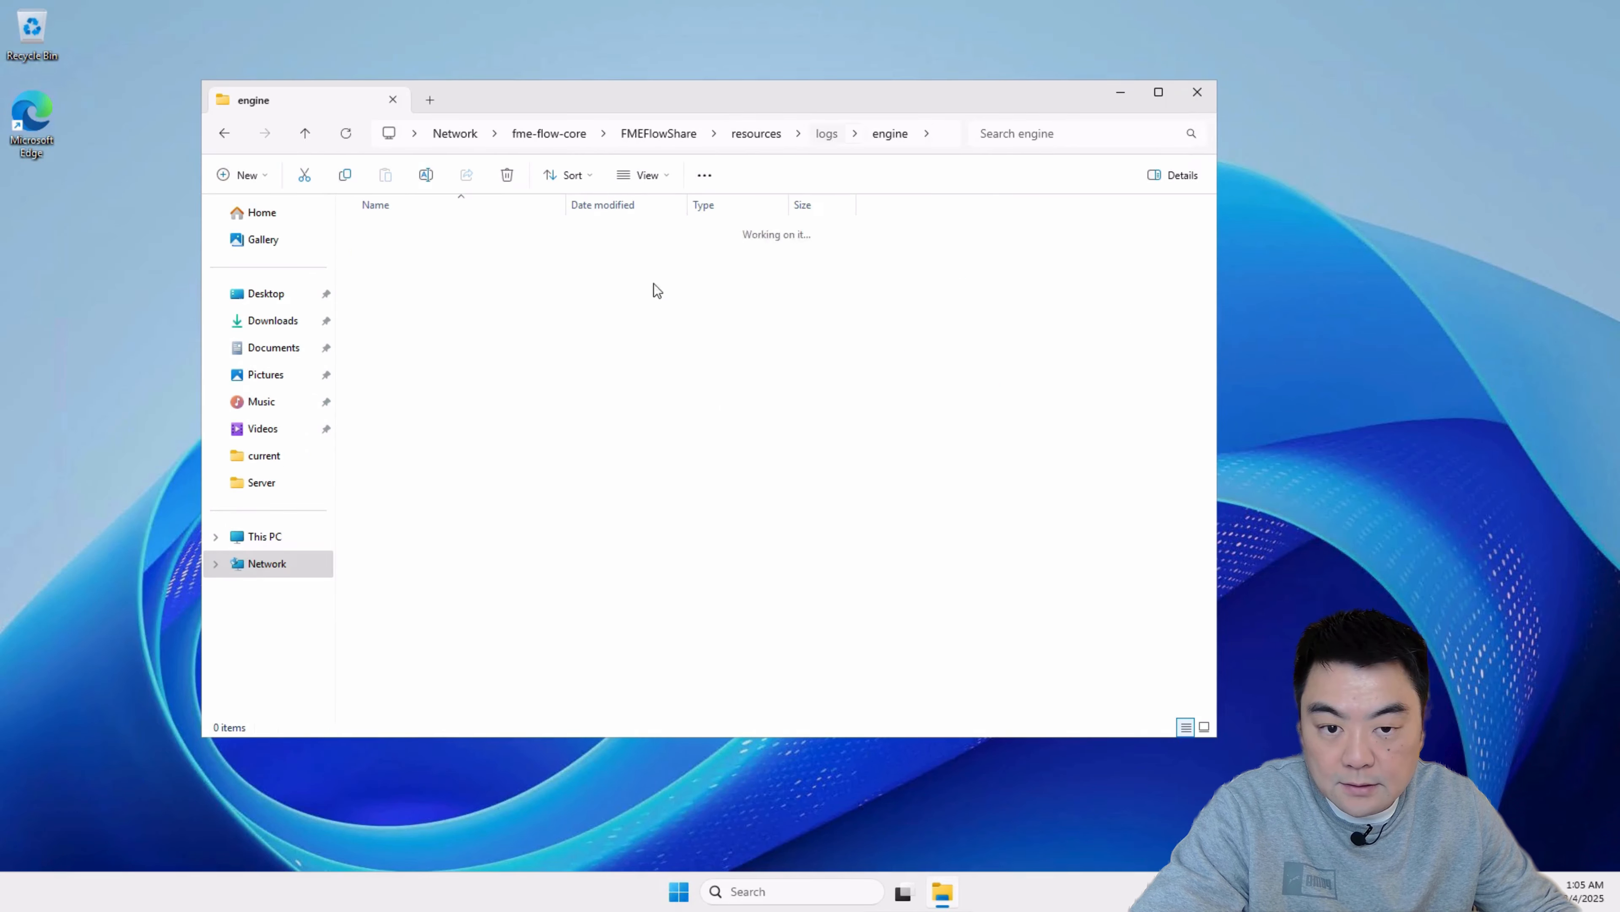
double_click(424, 253)
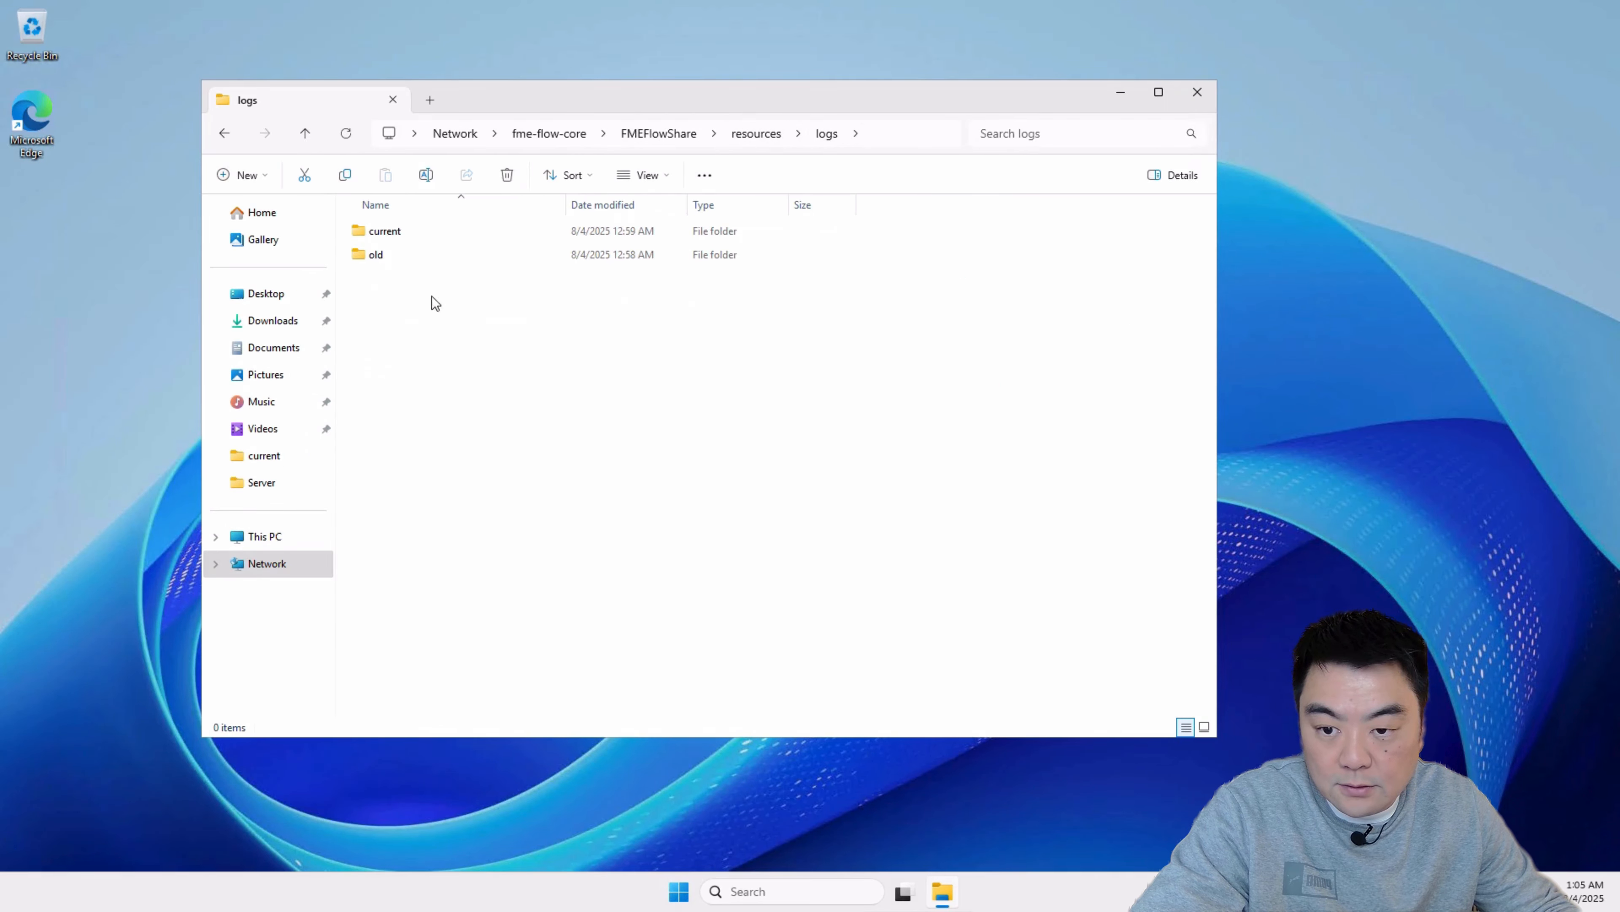
left_click(407, 235)
double_click(409, 233)
double_click(438, 395)
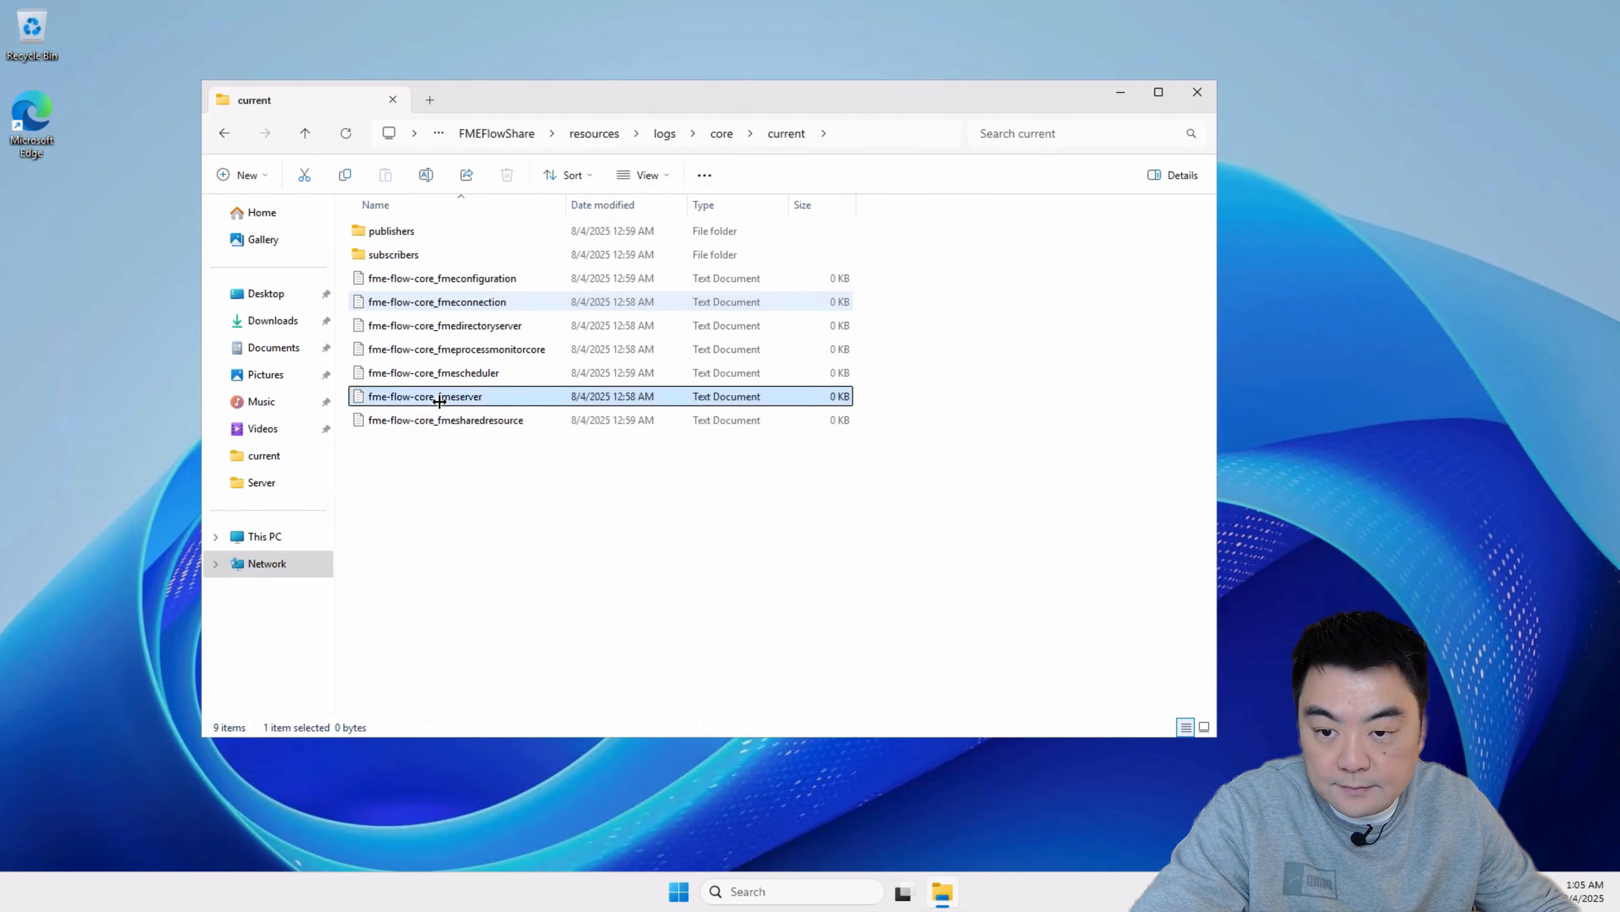
Step: Examine the engine registration entries in the fmeserver log and copy the most recent transaction port number, 52072
scroll(1214, 250, "down", 8)
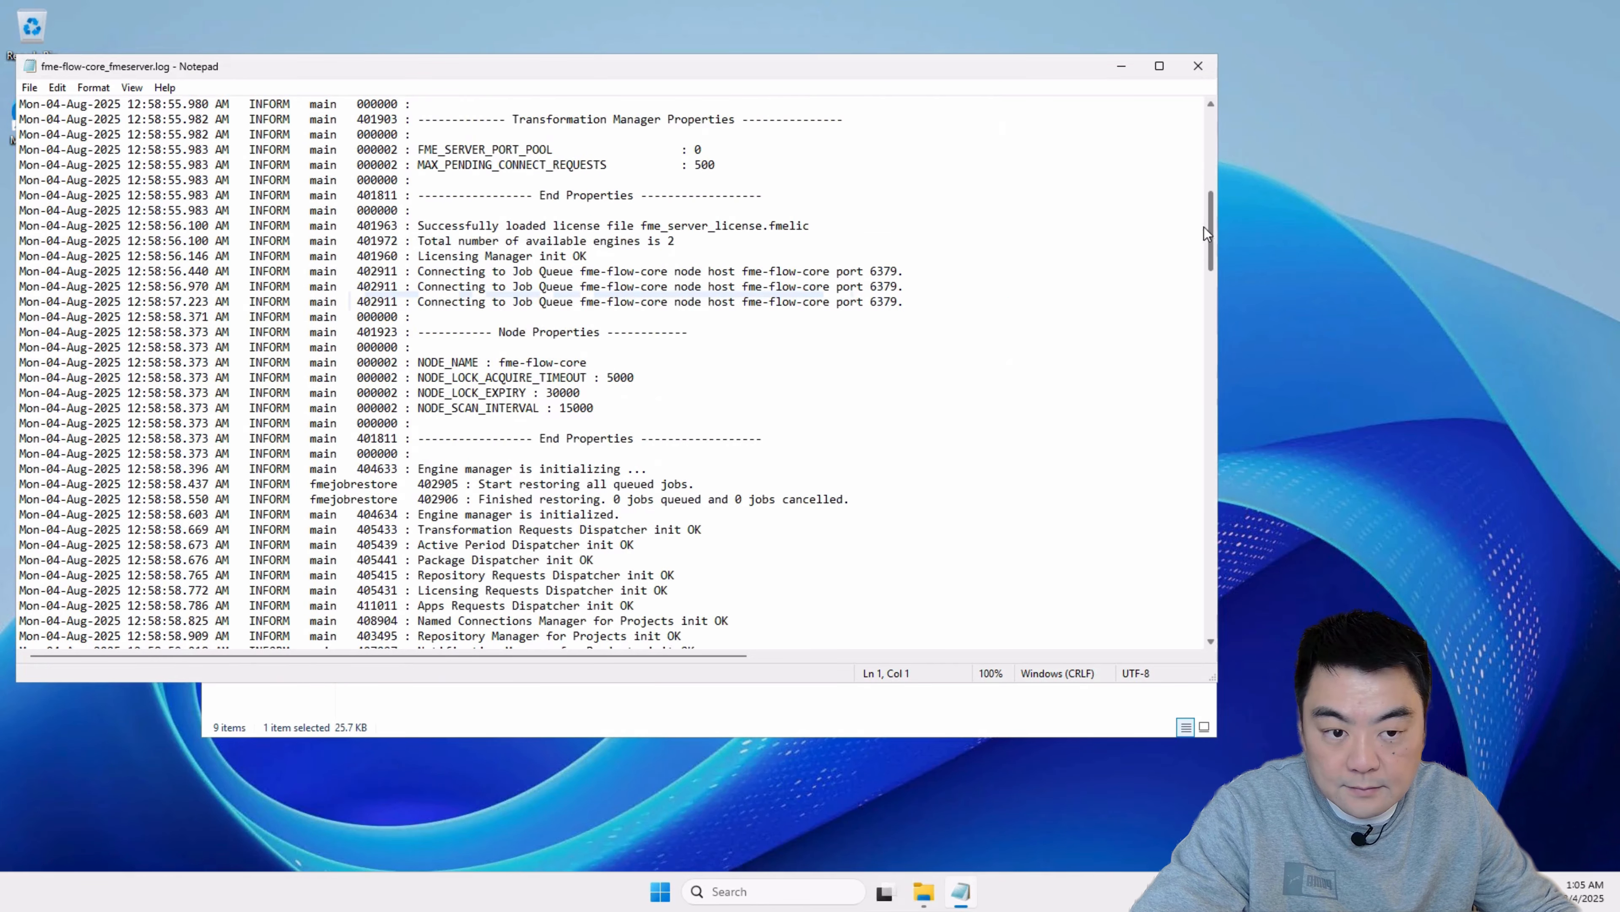
left_click_drag(1215, 238, 1210, 647)
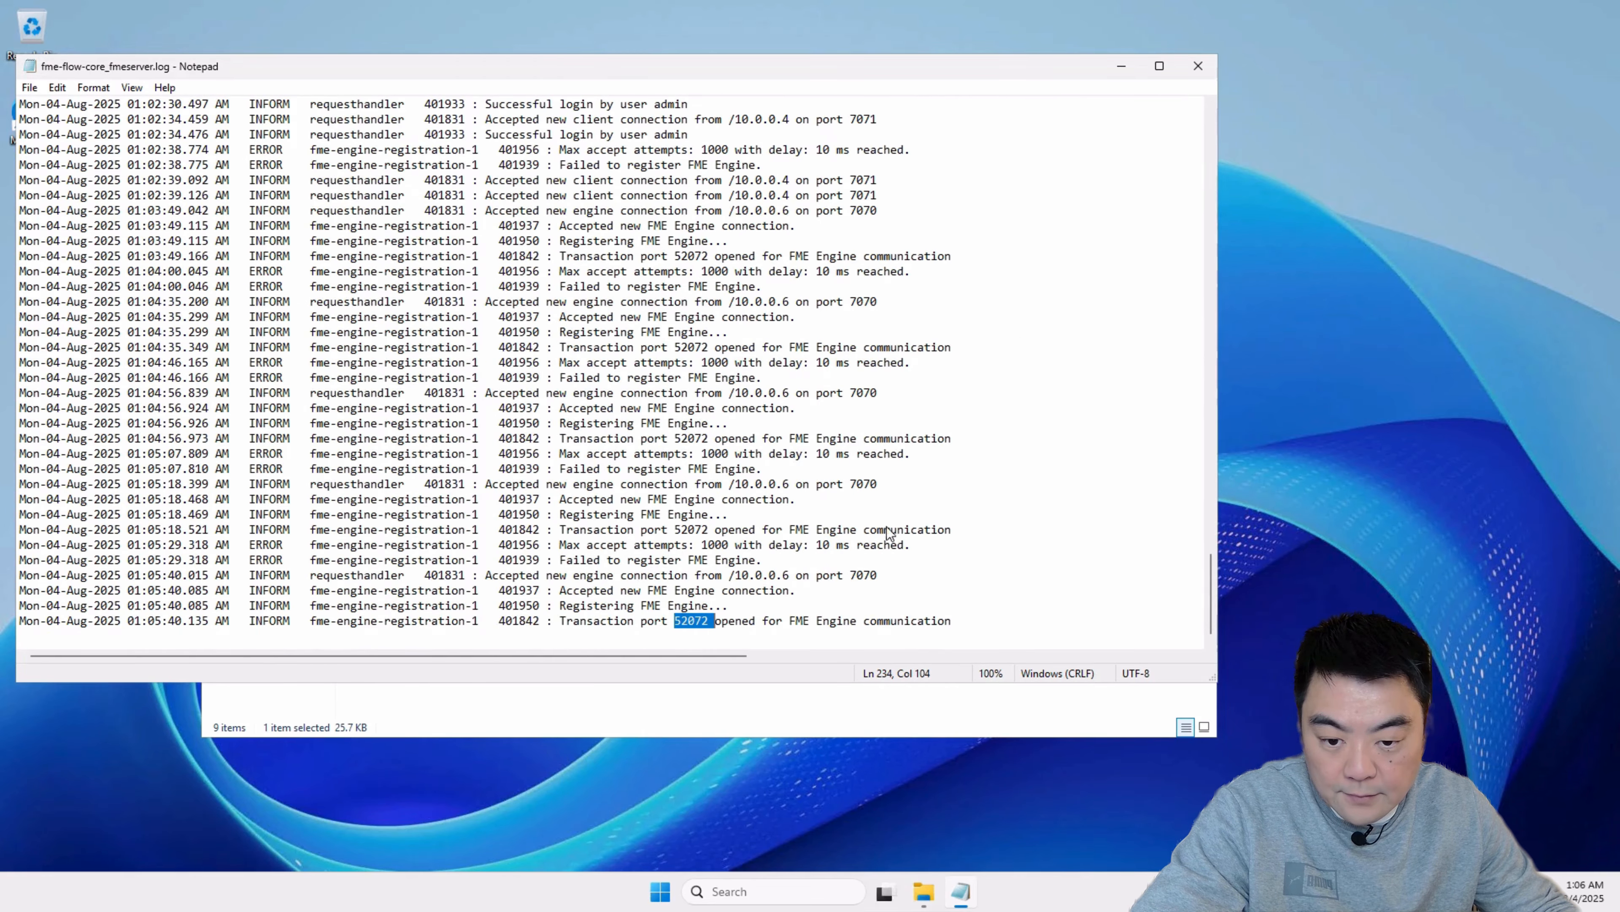
scroll(744, 544, "up", 13)
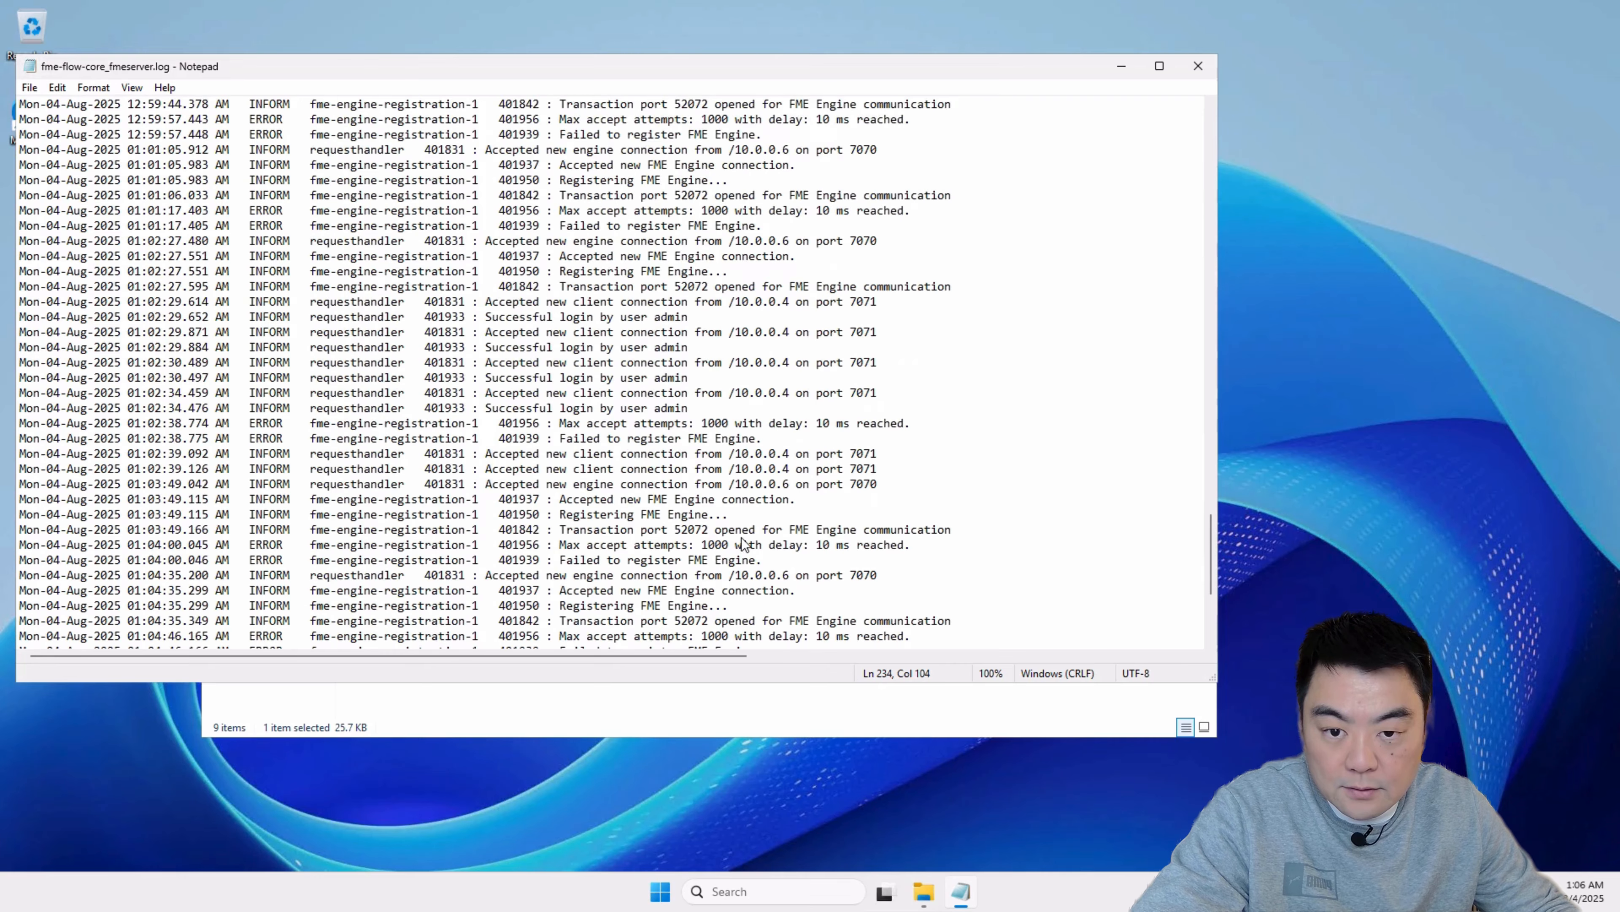
left_click(1211, 400)
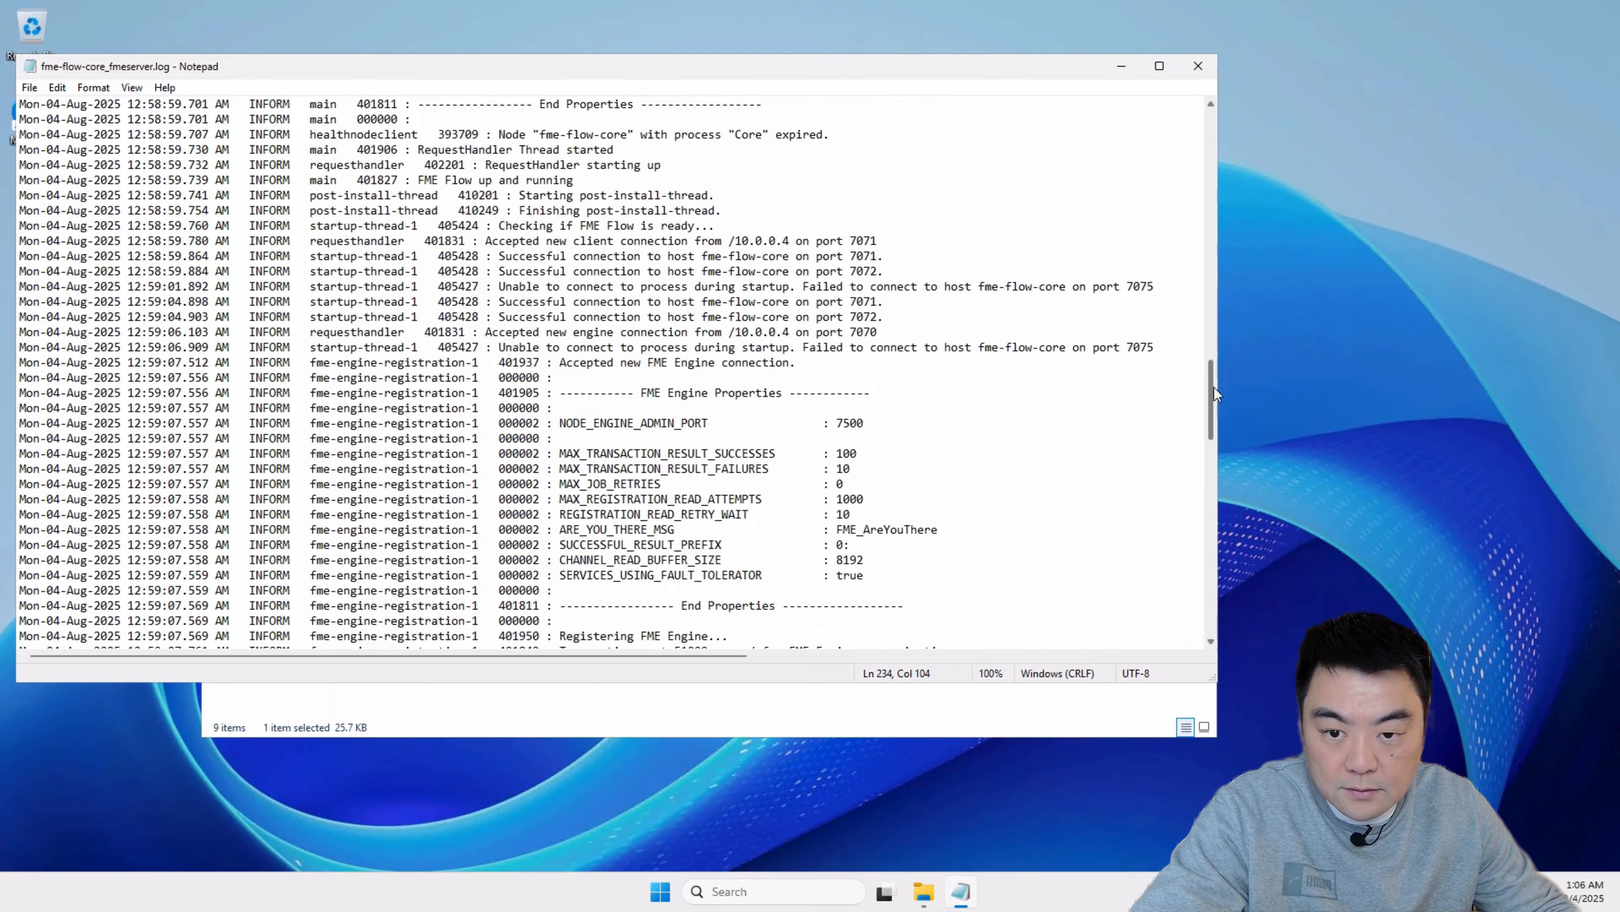
left_click_drag(1210, 402, 1255, 666)
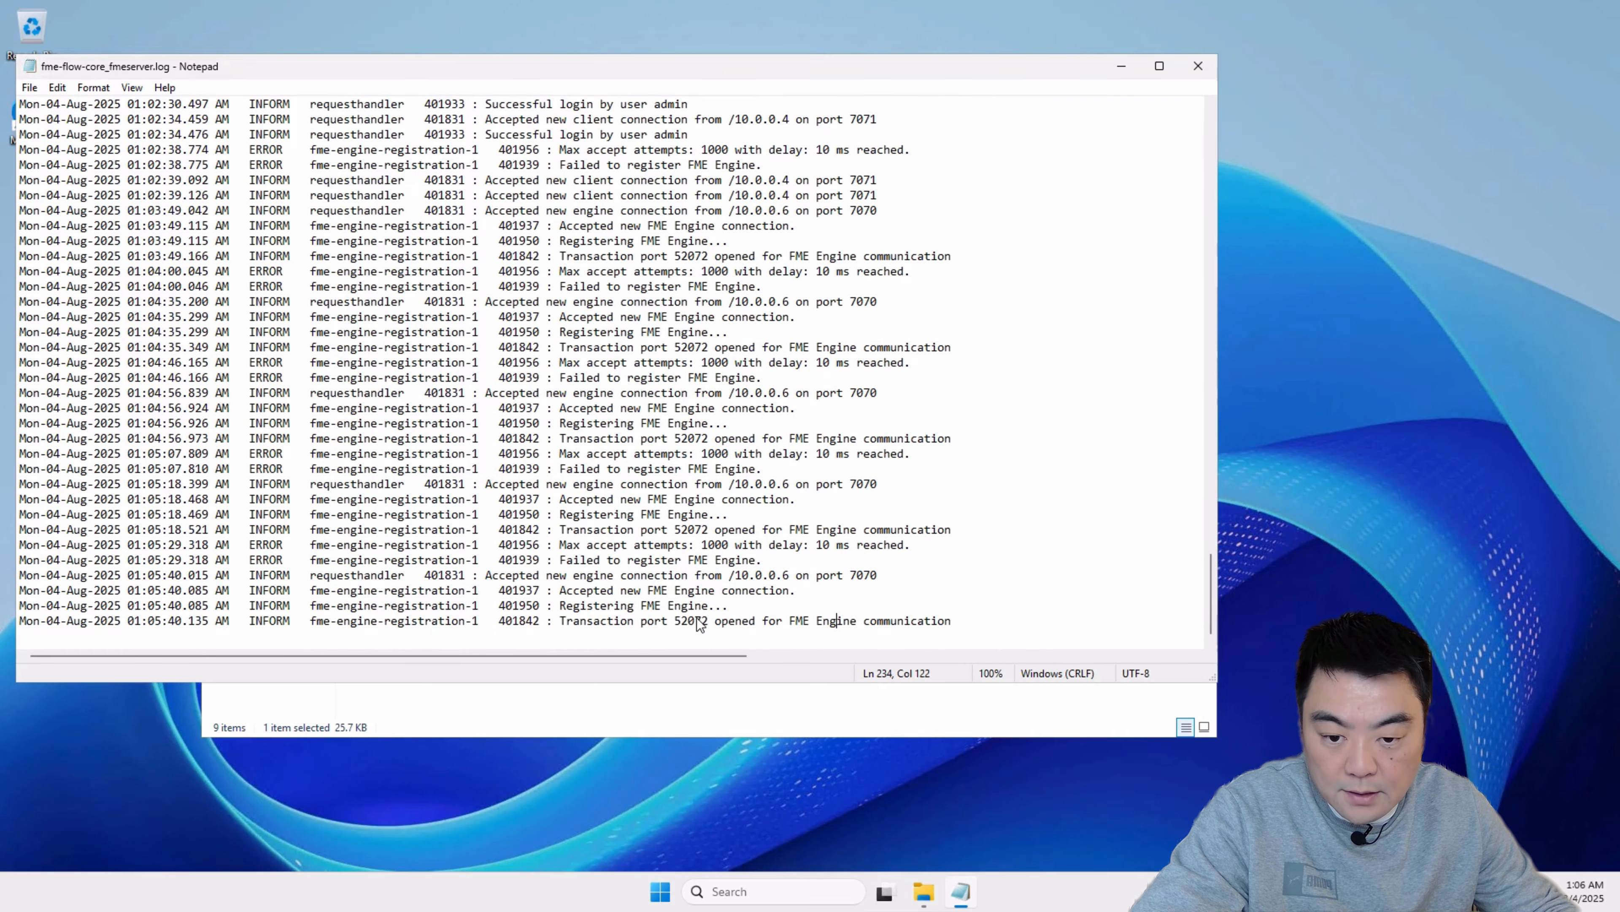
right_click(687, 632)
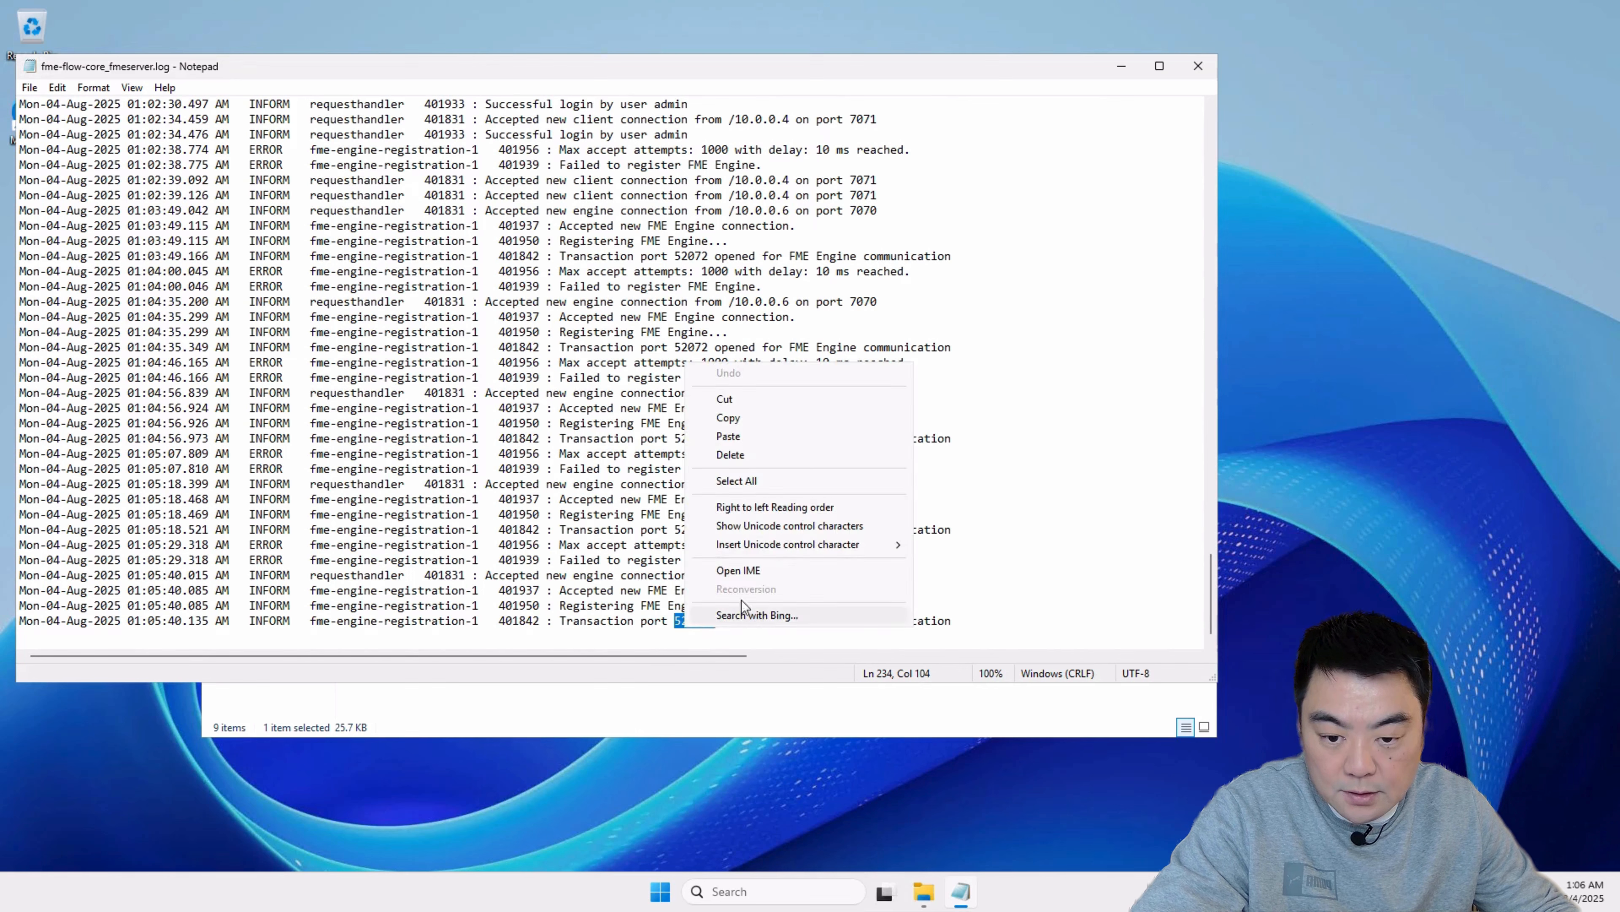
left_click(727, 419)
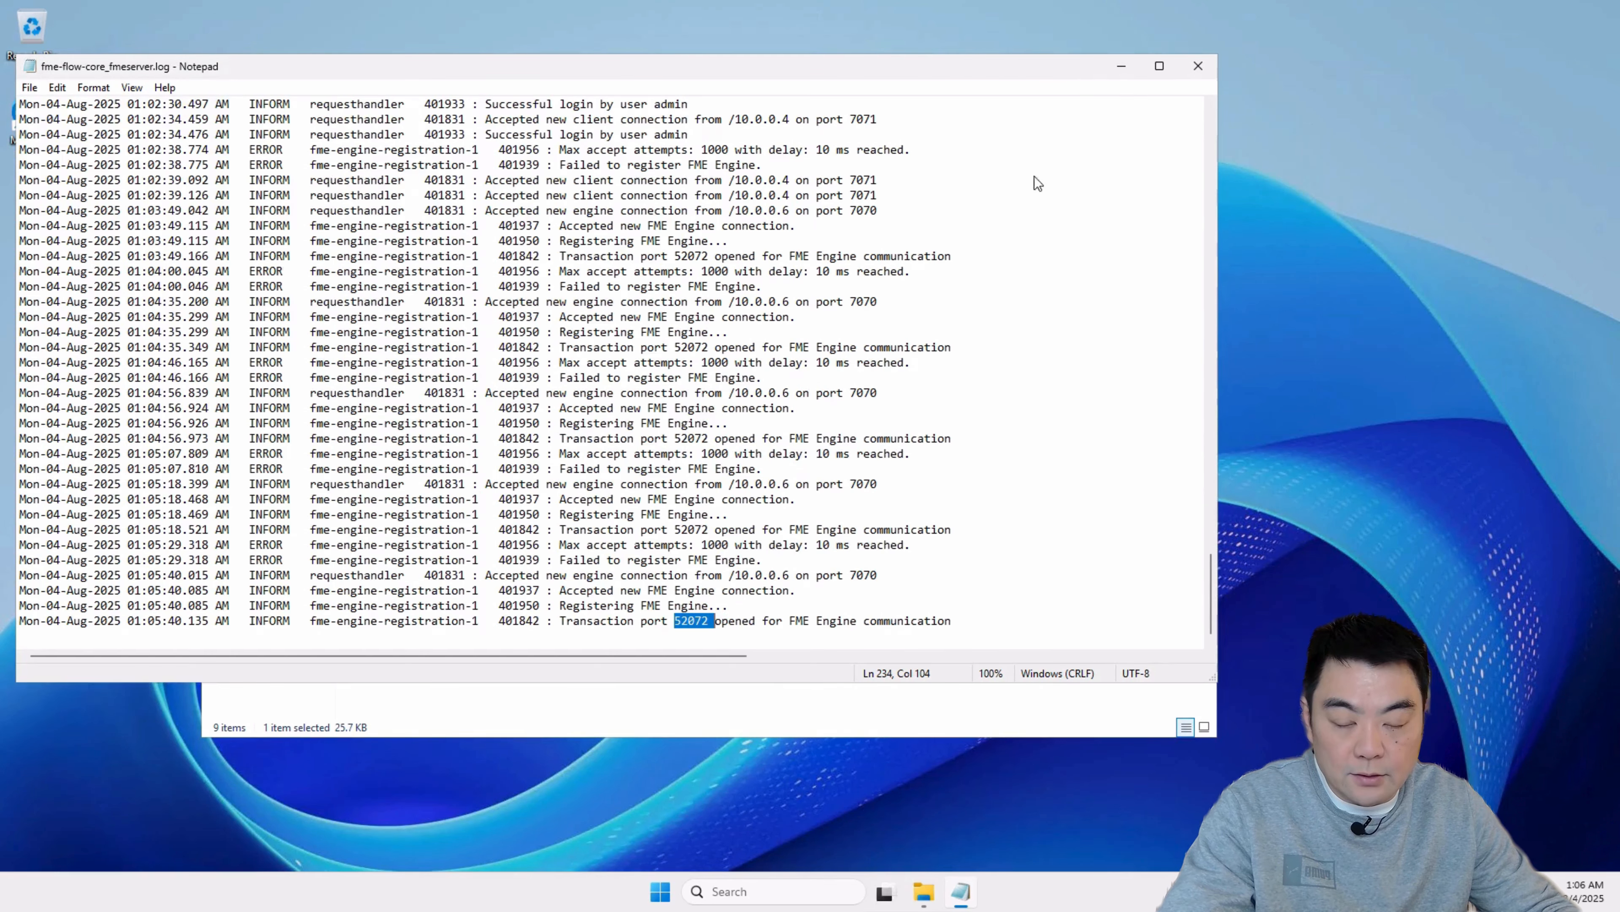
Step: Switch to the fme-flow-core remote machine and open the inbound rules in Windows Defender Firewall with Advanced Security
left_click_drag(1060, 67, 1178, 115)
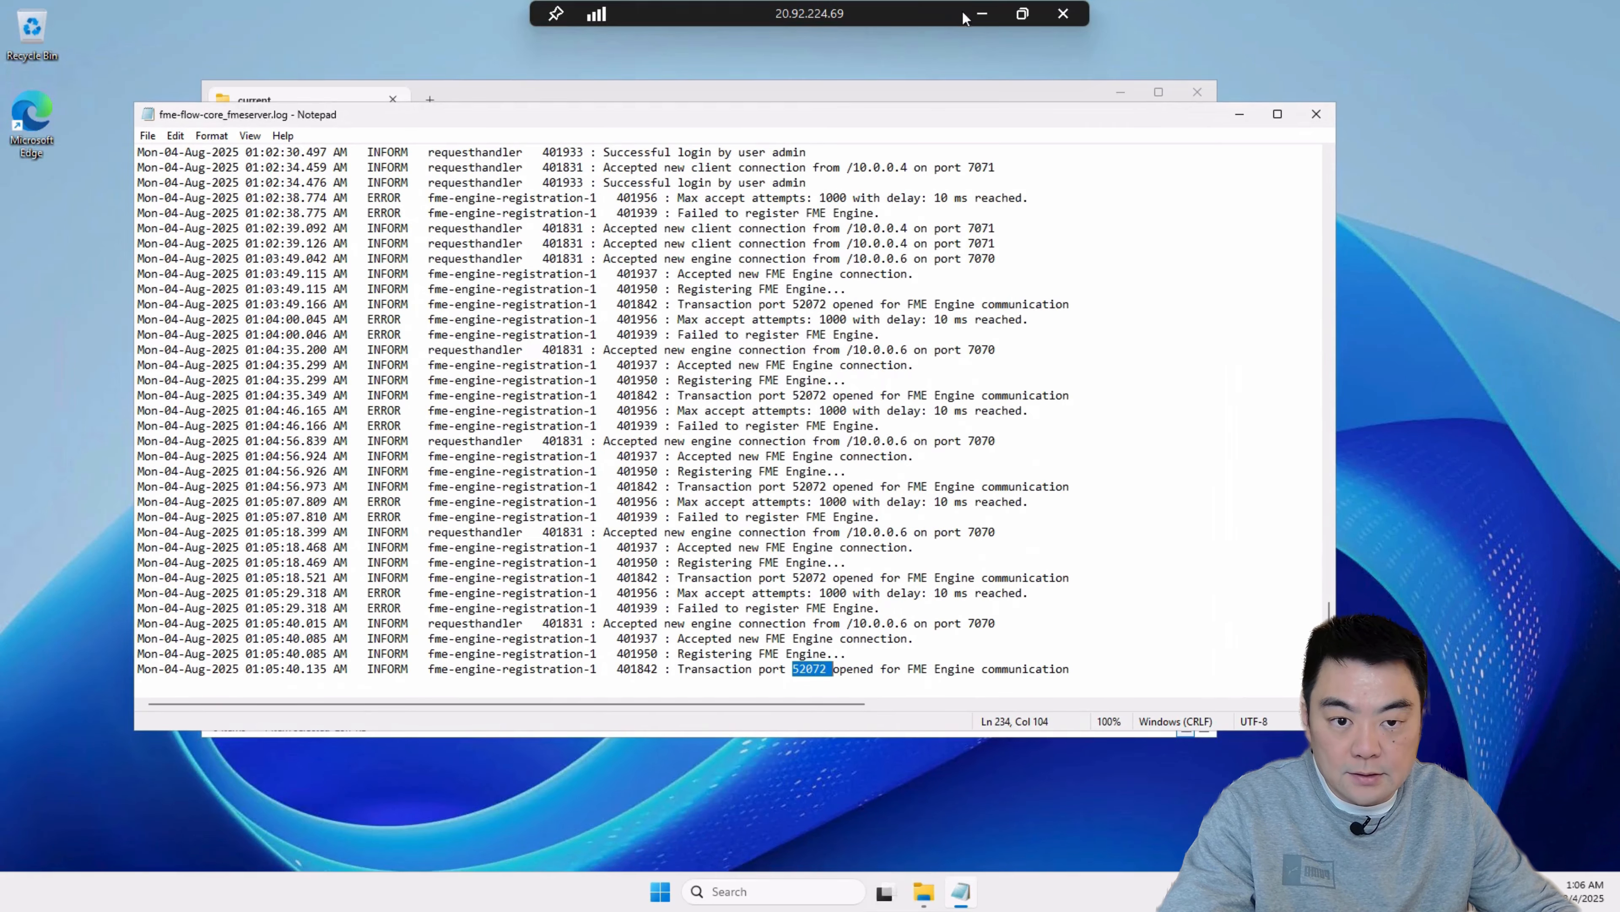
left_click(982, 14)
left_click(859, 897)
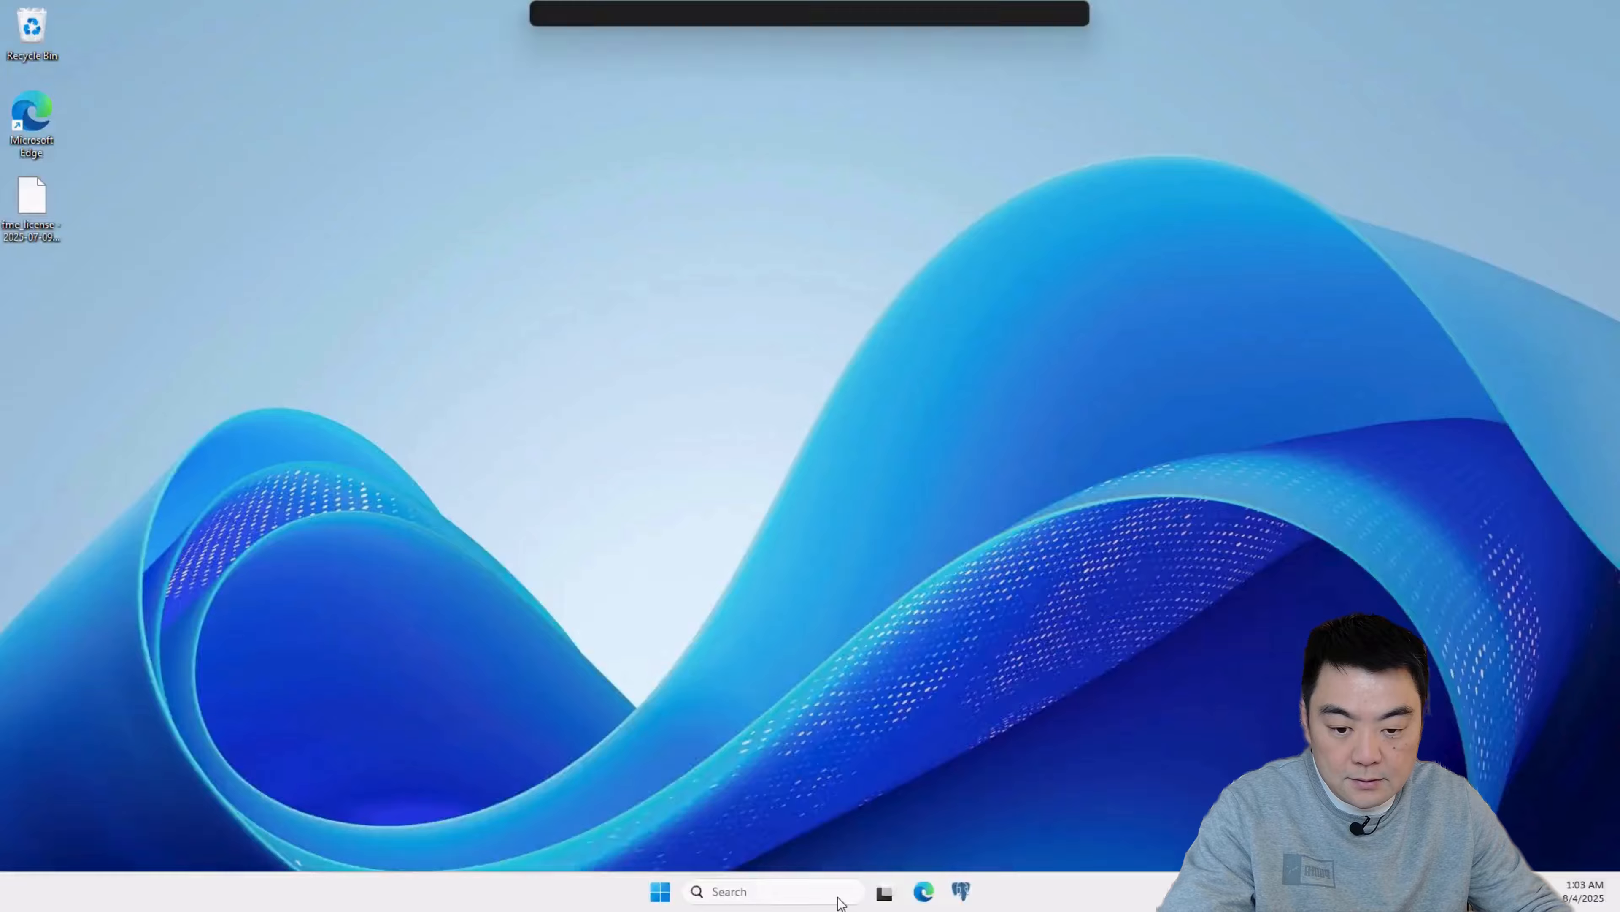
left_click(661, 892)
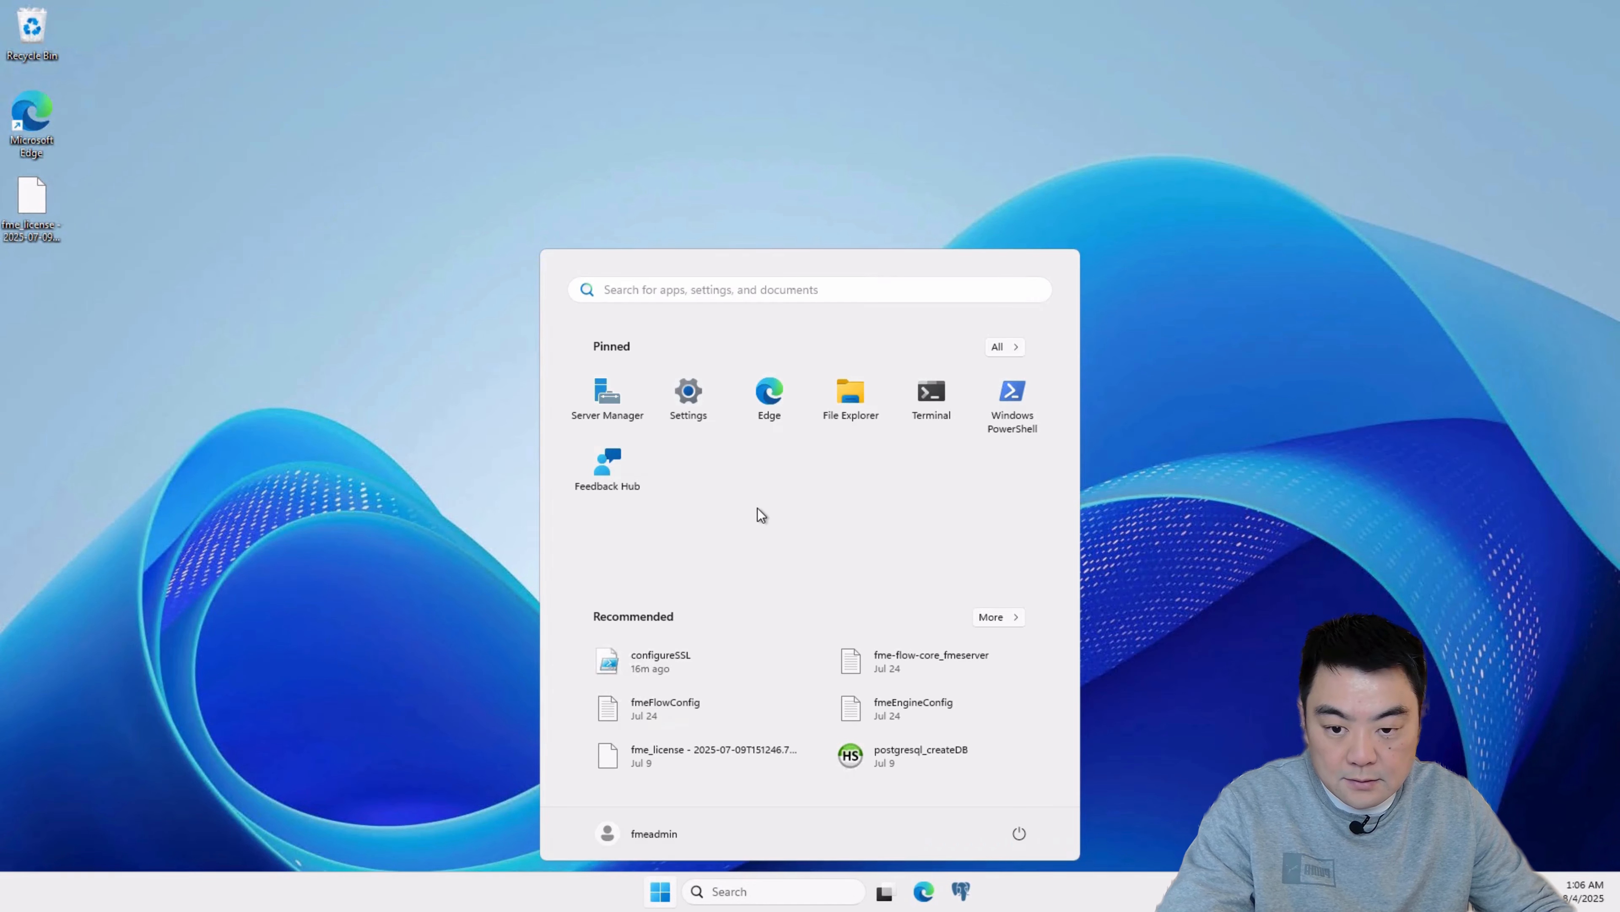
type("fire")
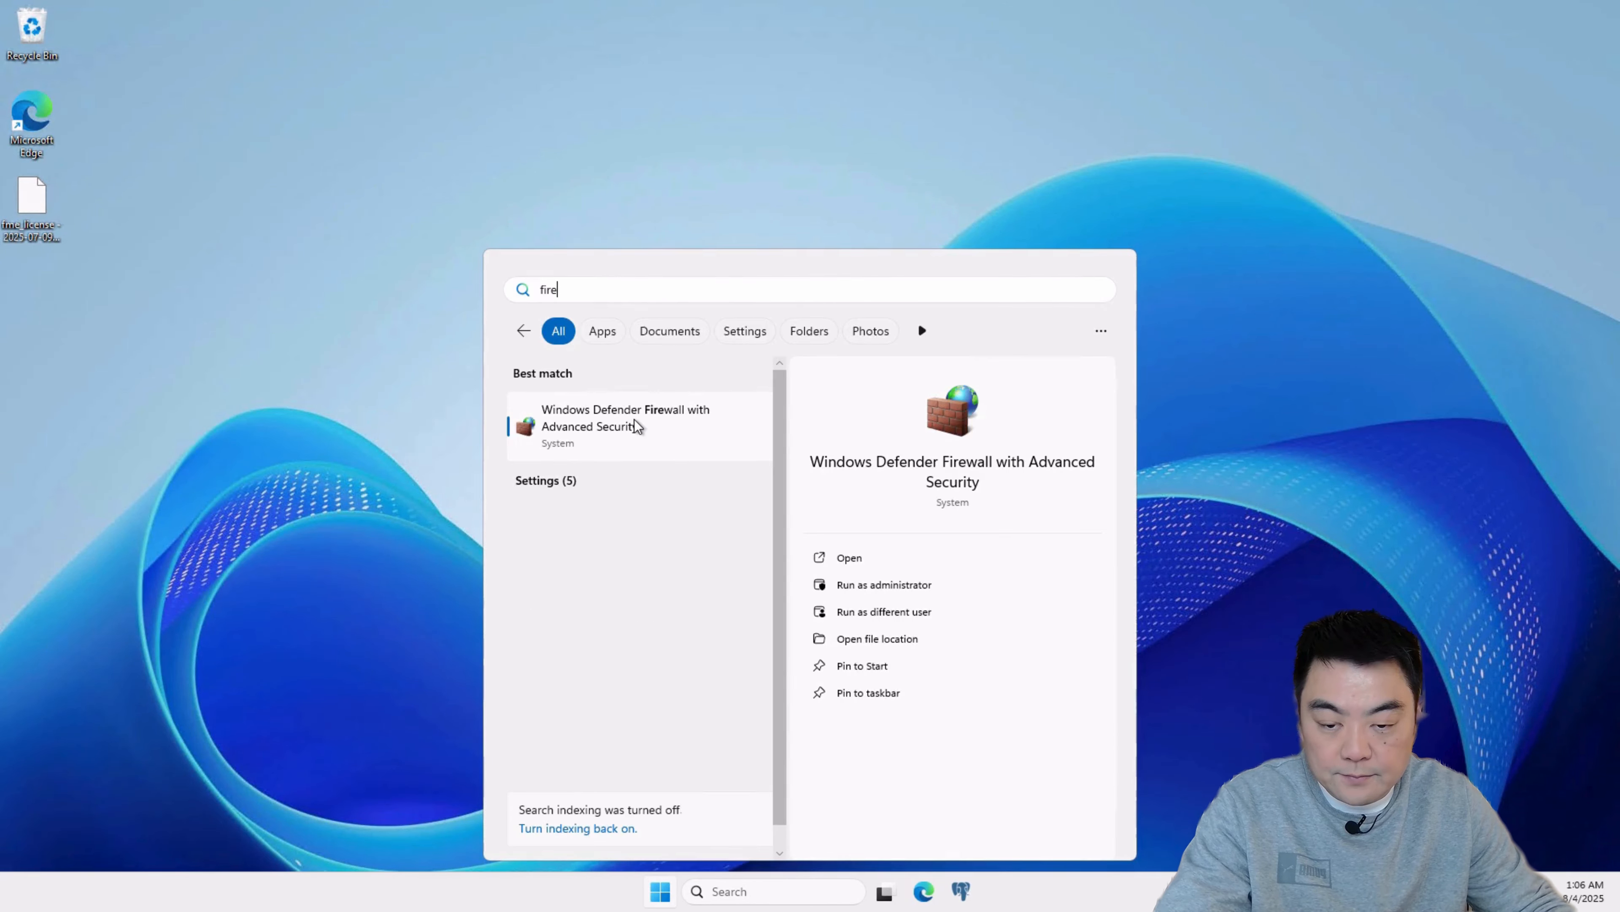
left_click(637, 425)
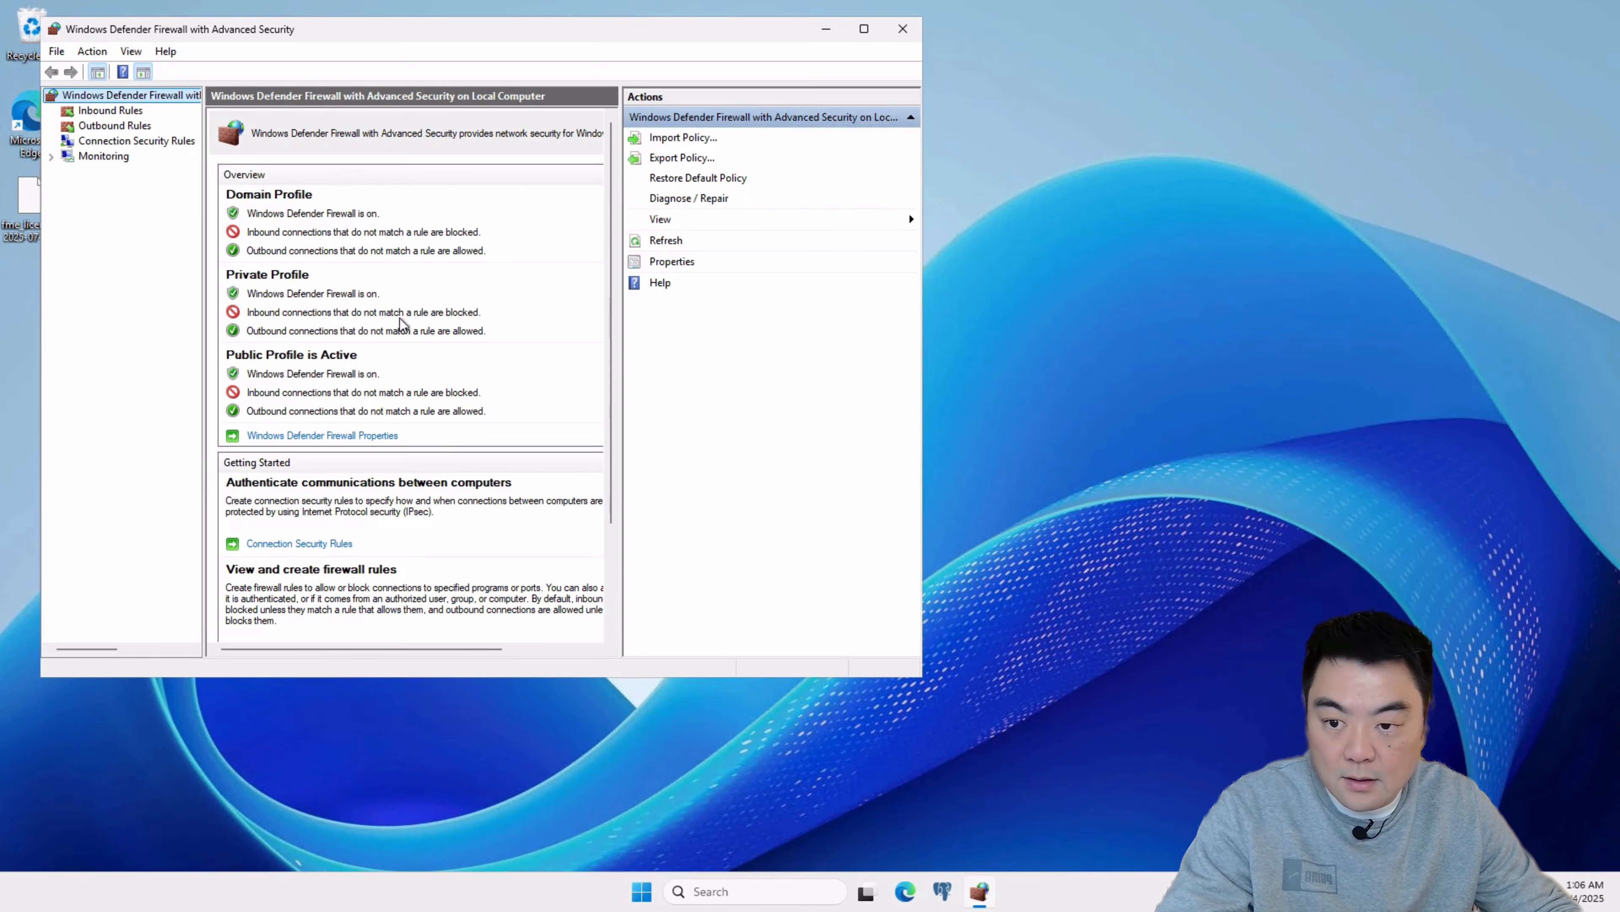
left_click(102, 112)
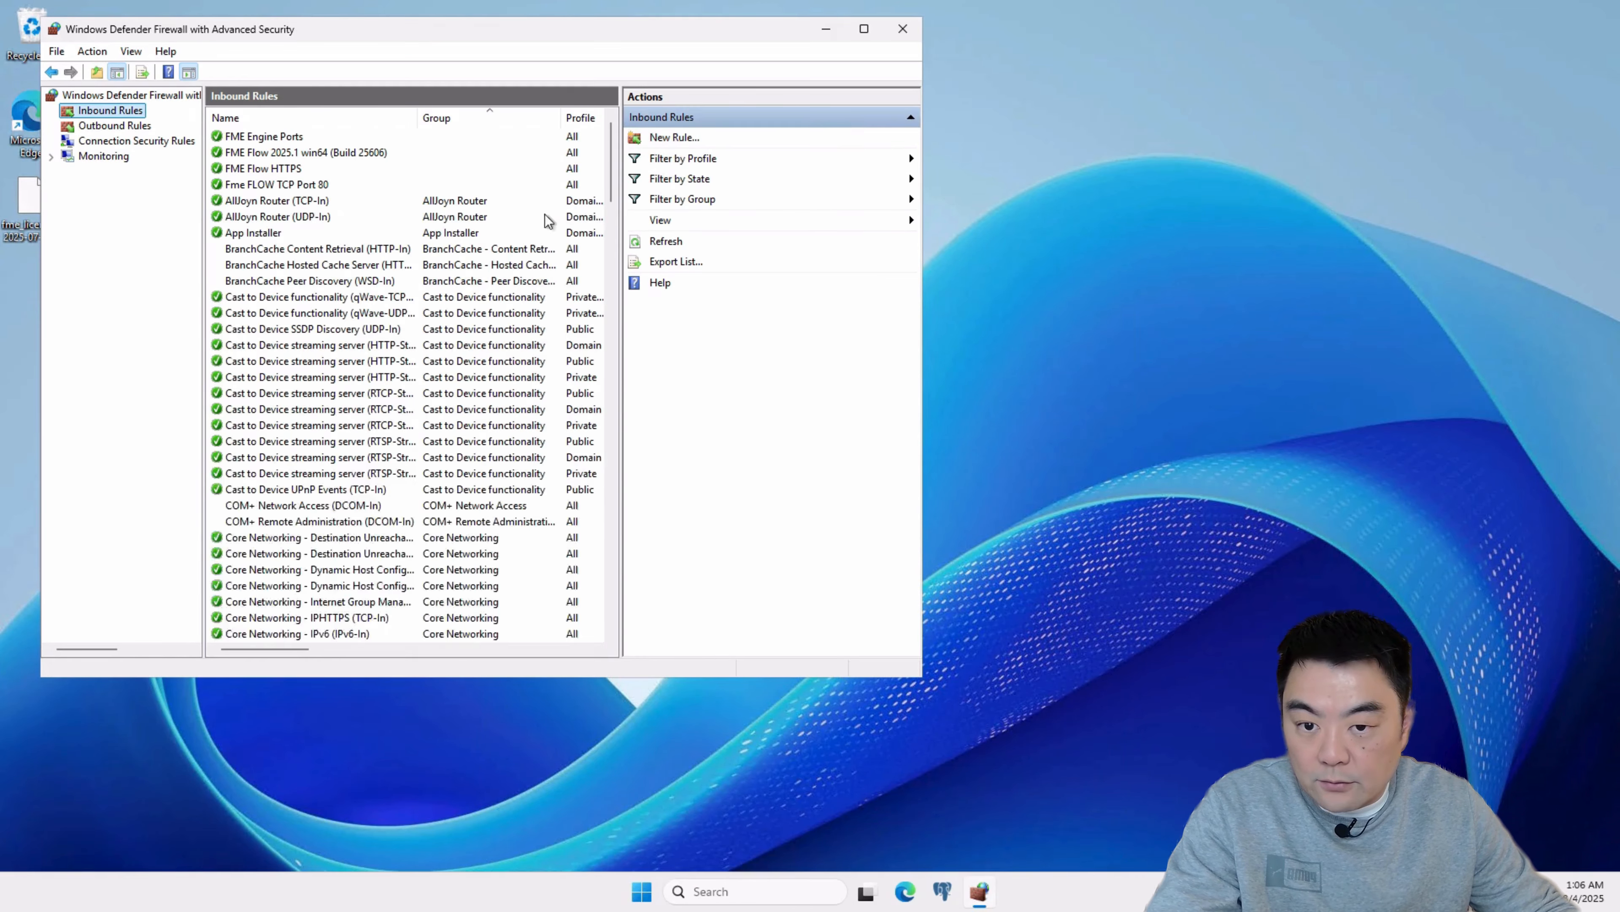
Step: Add port 52072 to the specific local TCP ports of the FME Engine Ports inbound rule
right_click(391, 135)
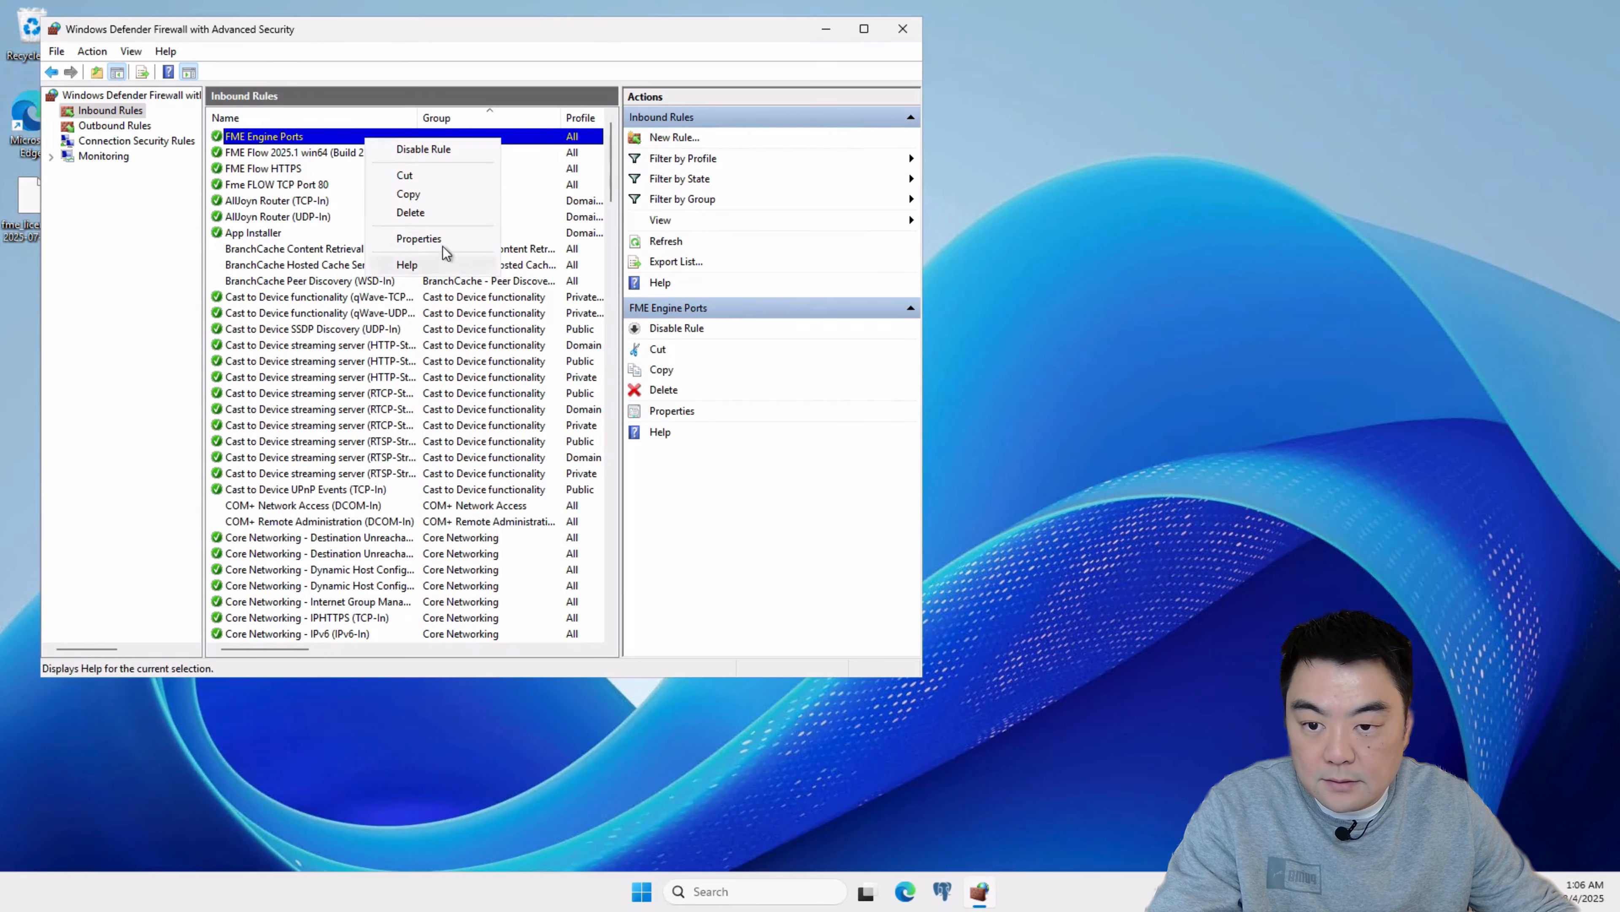
left_click(415, 236)
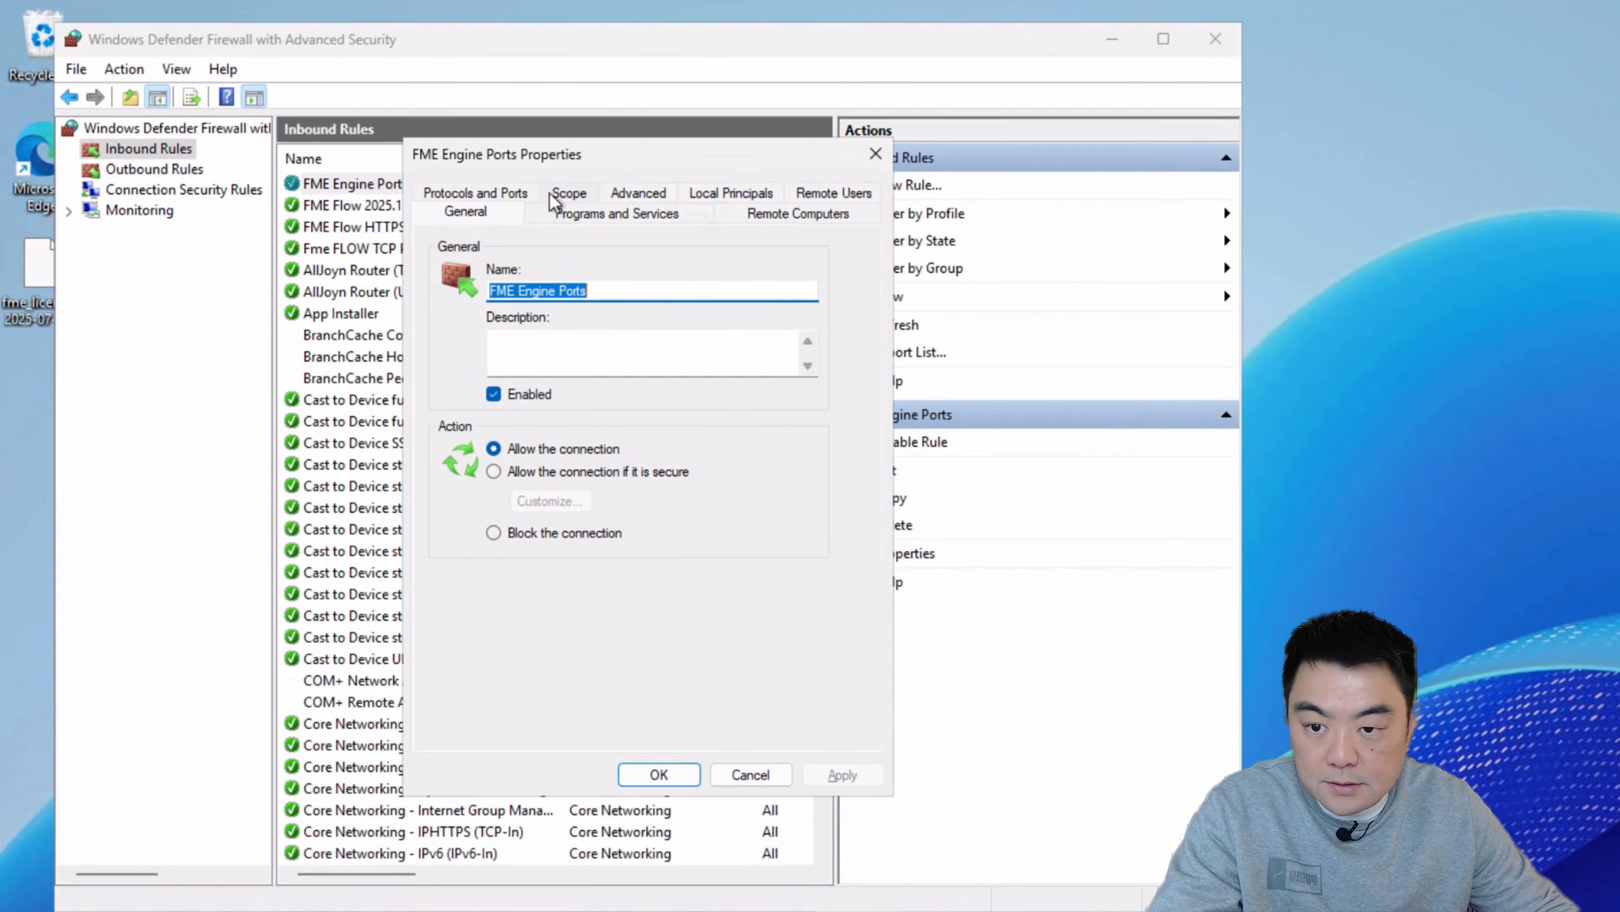
left_click(509, 193)
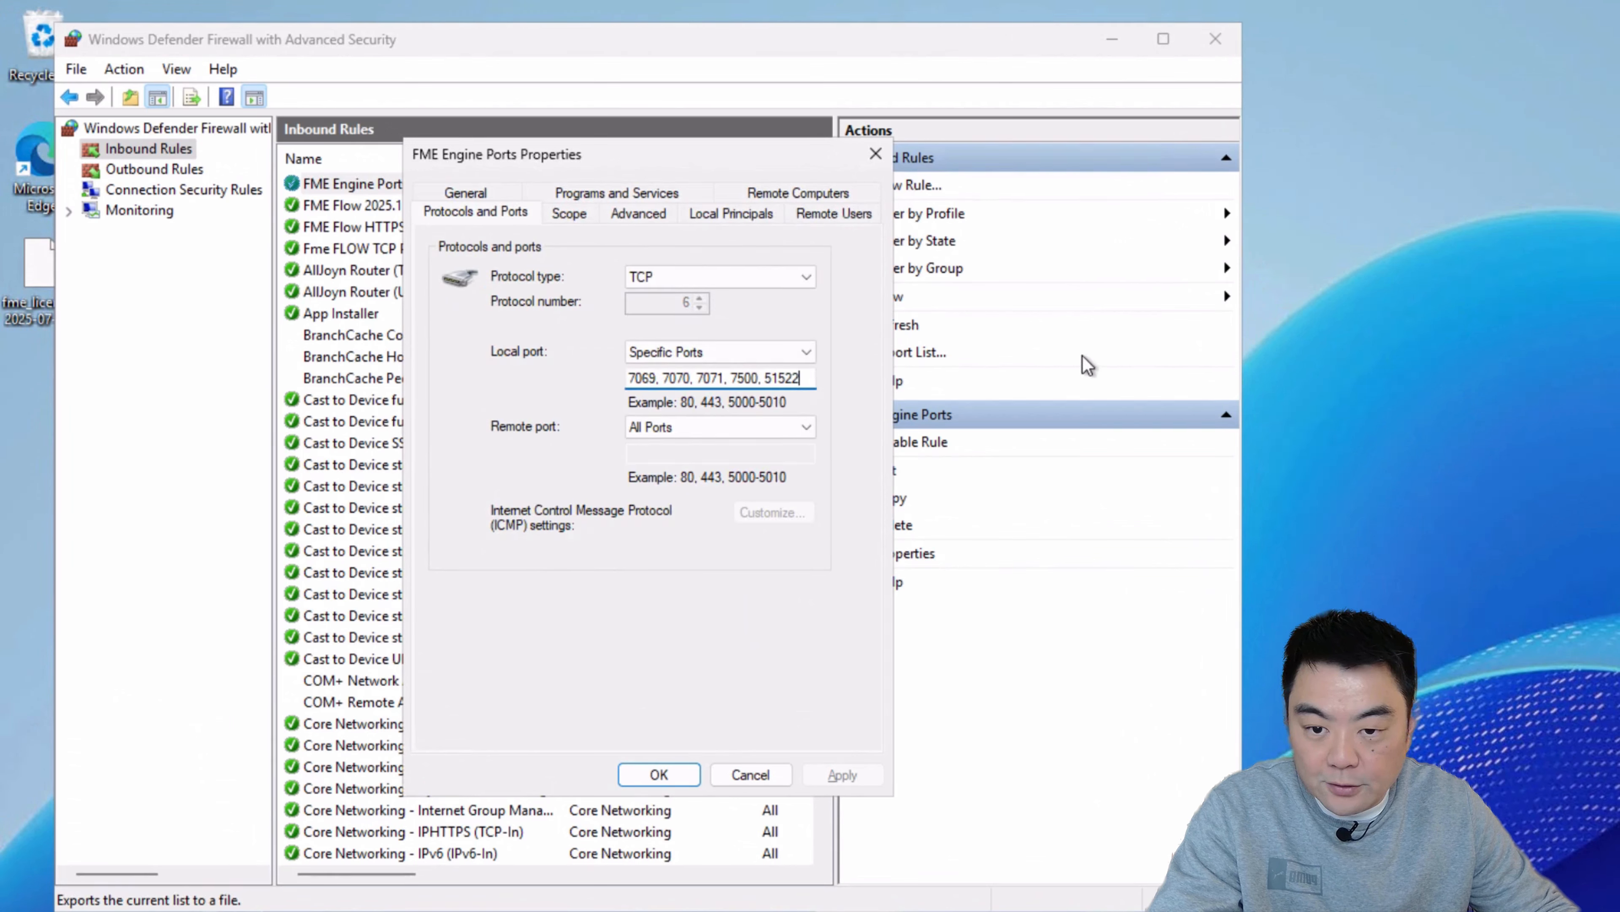
type(",52072")
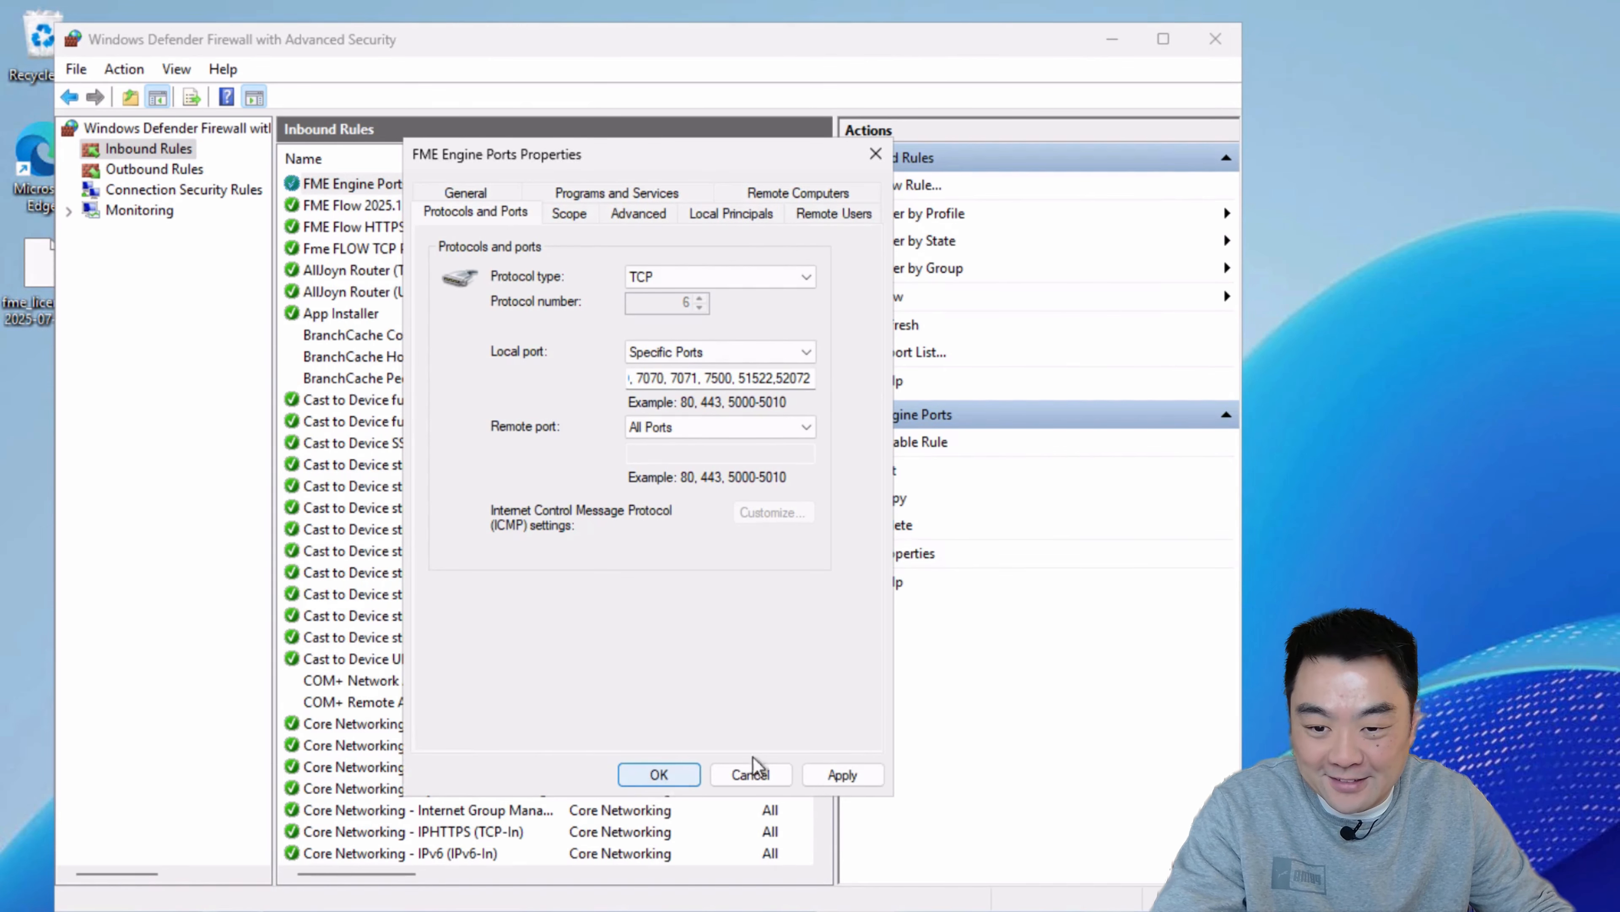
left_click(752, 770)
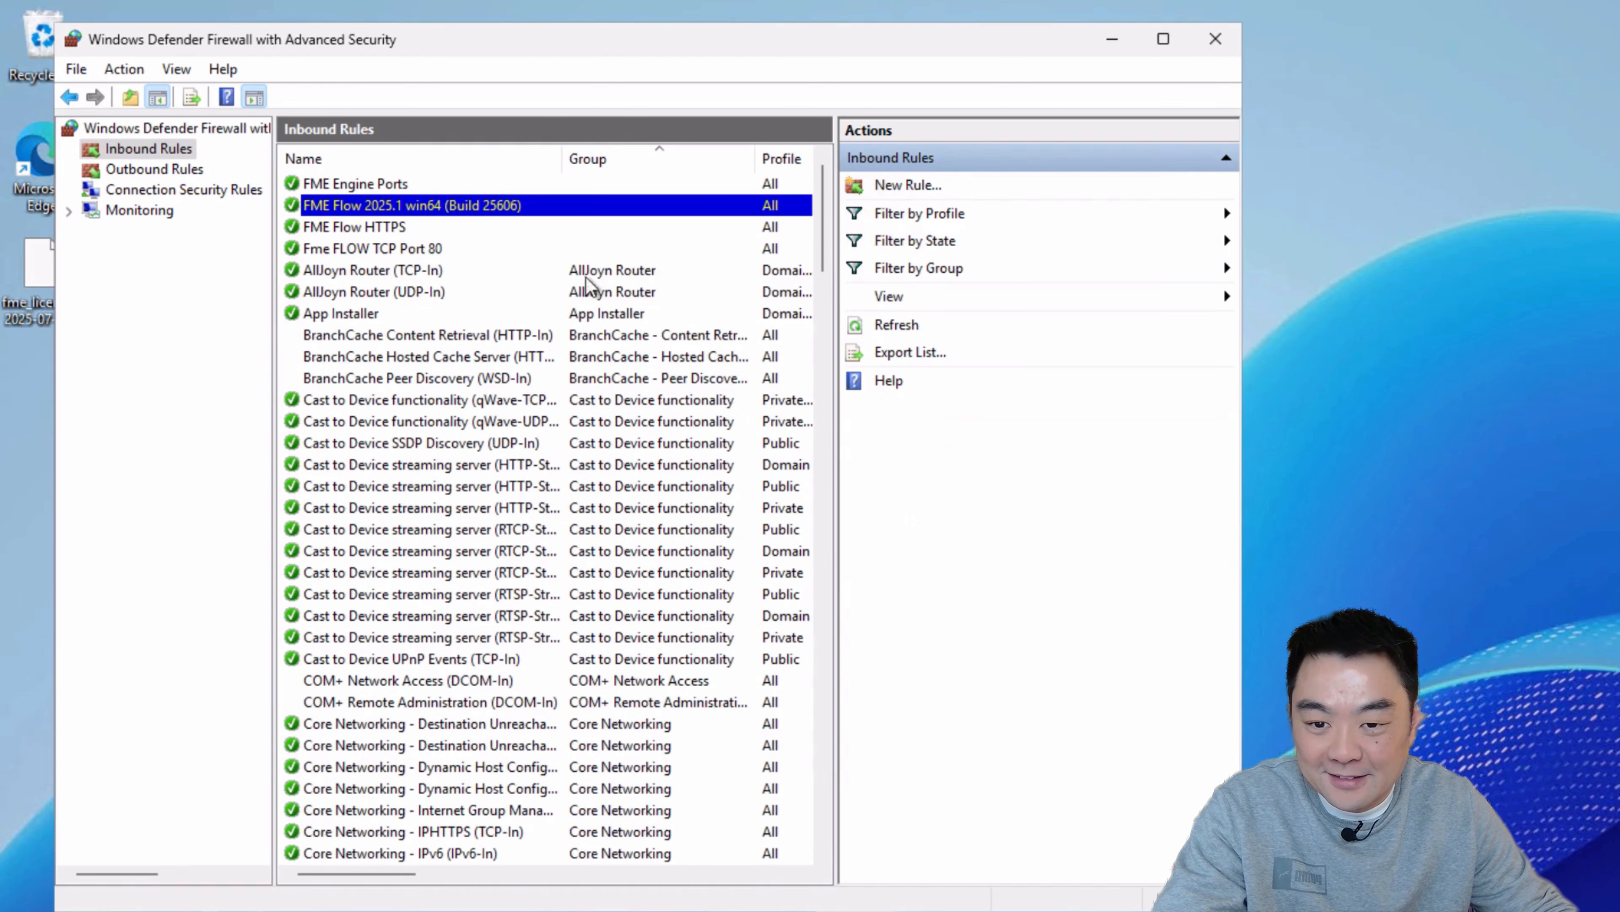
Step: Check the saved local port list of the FME Engine Ports rule and close the firewall console
left_click(439, 189)
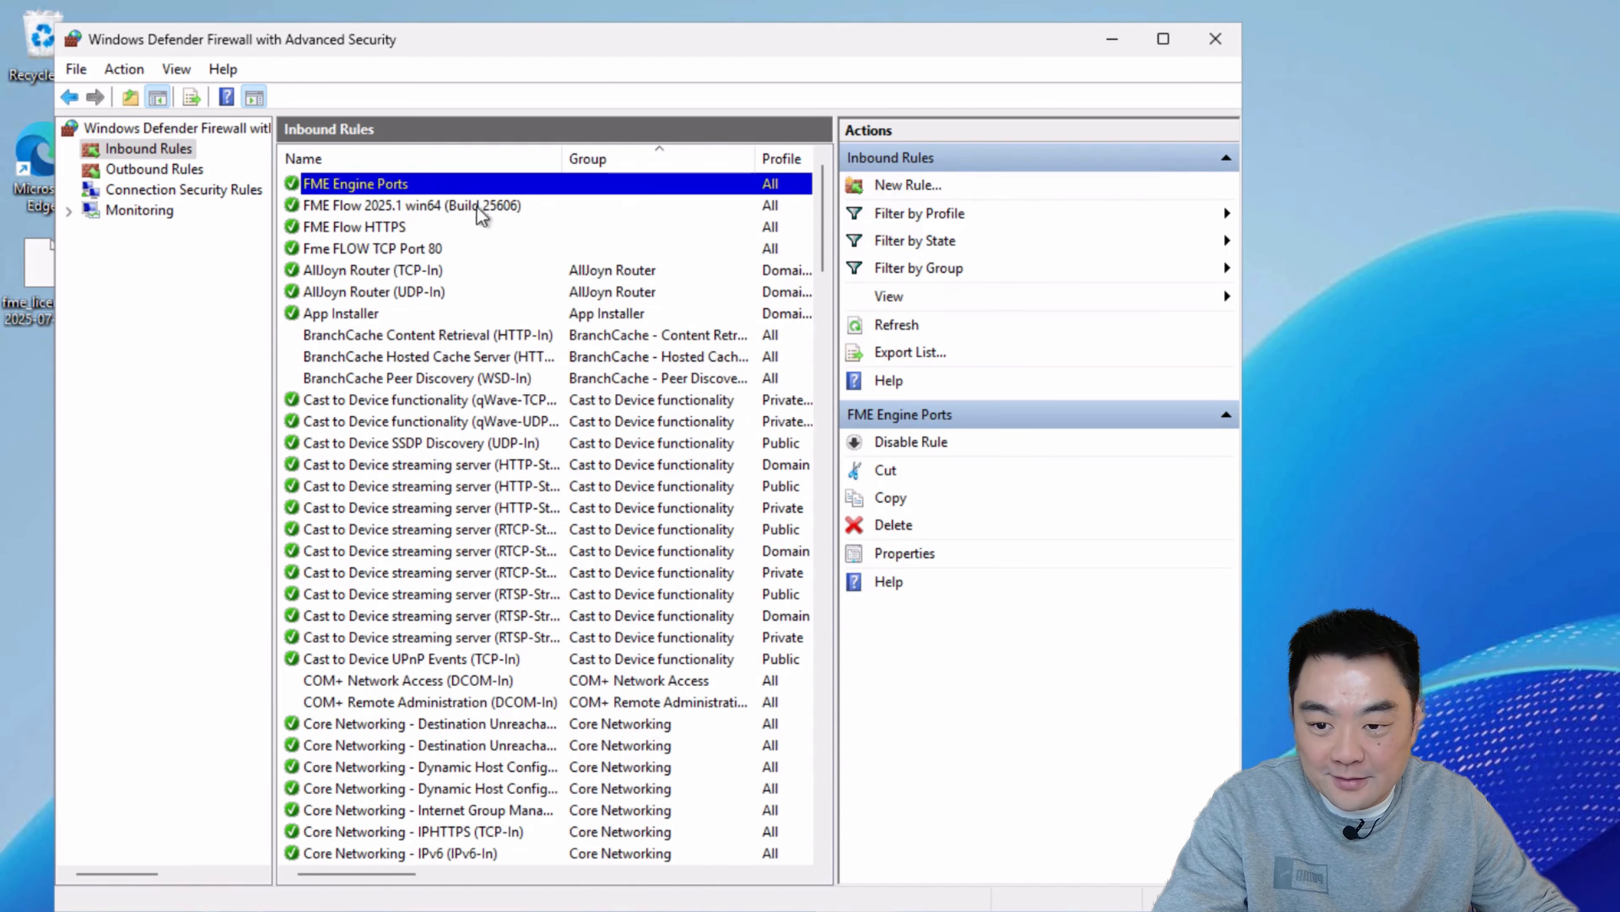
right_click(469, 187)
left_click(583, 313)
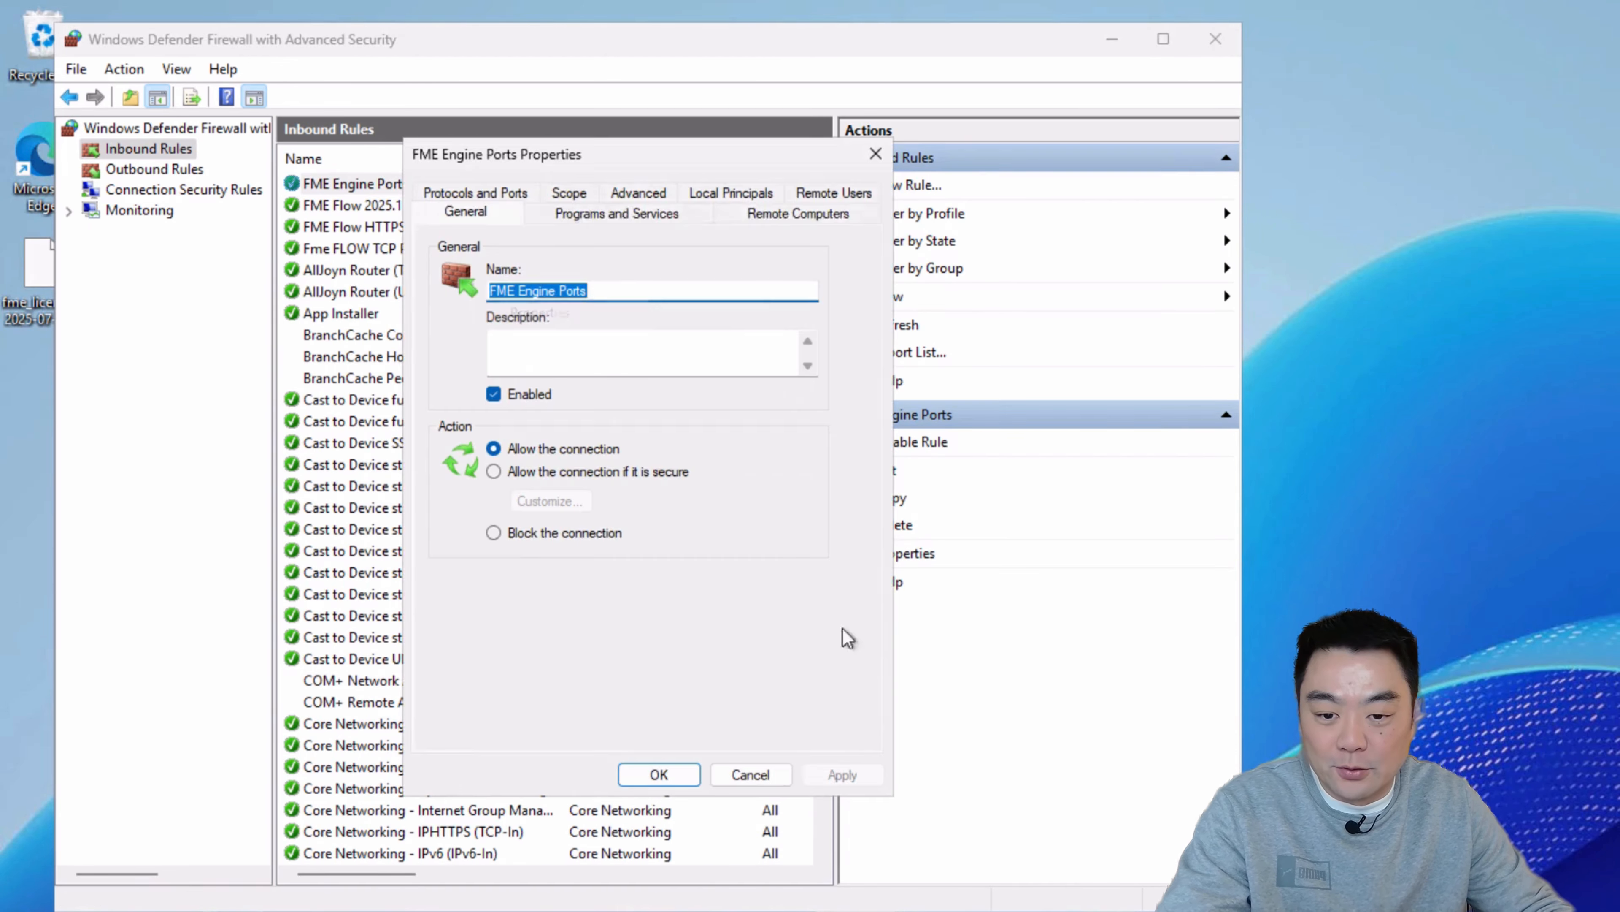
left_click(483, 194)
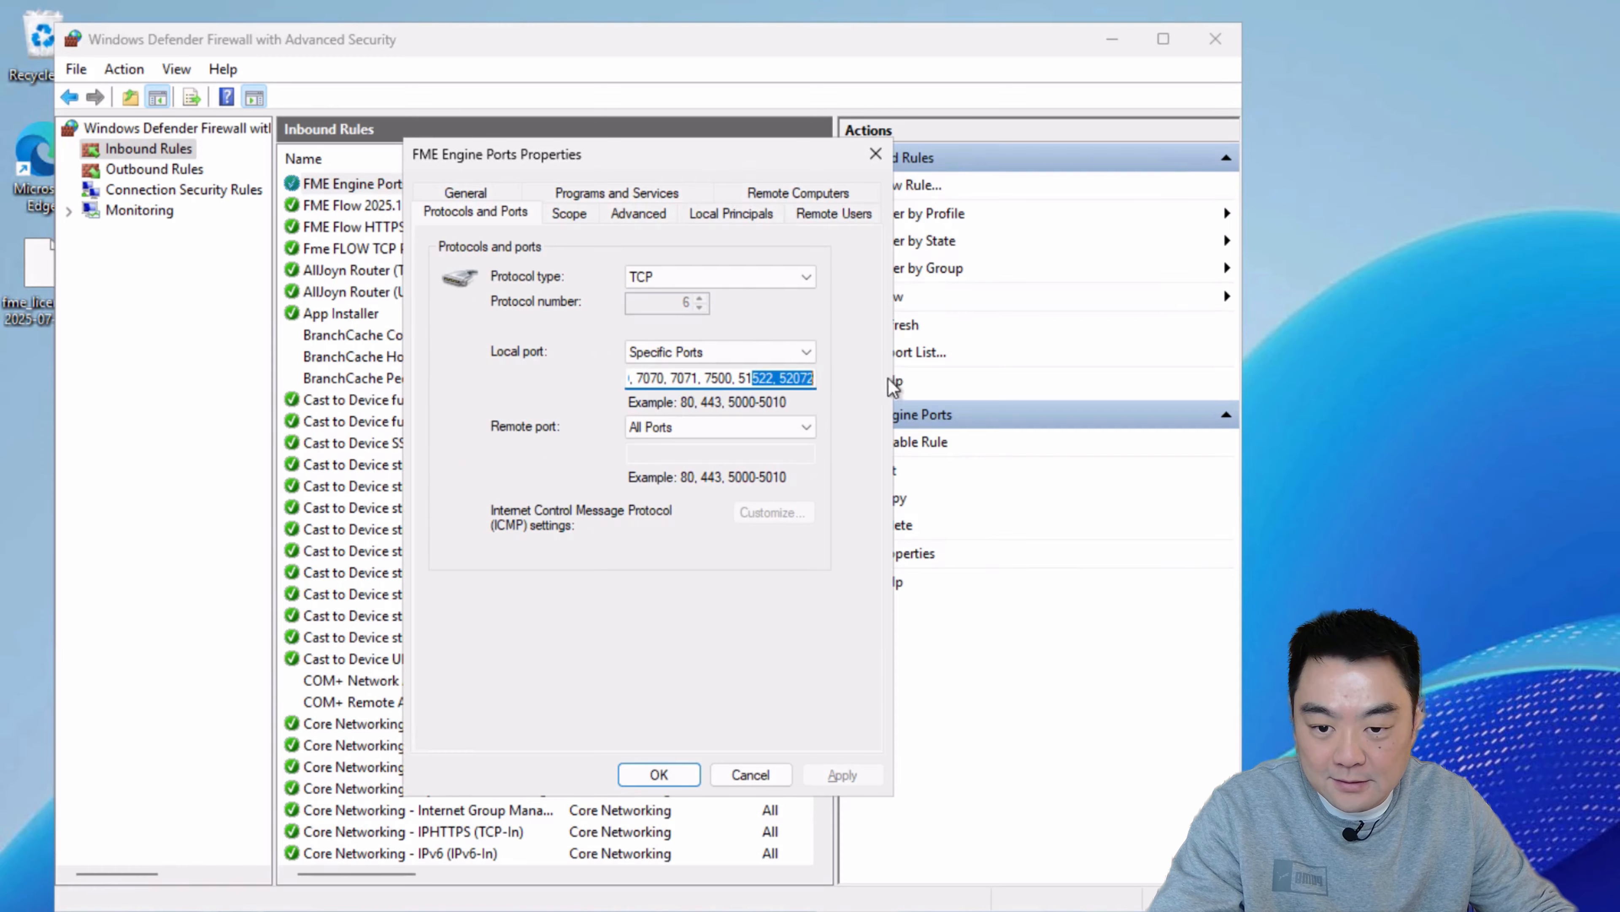
left_click(753, 774)
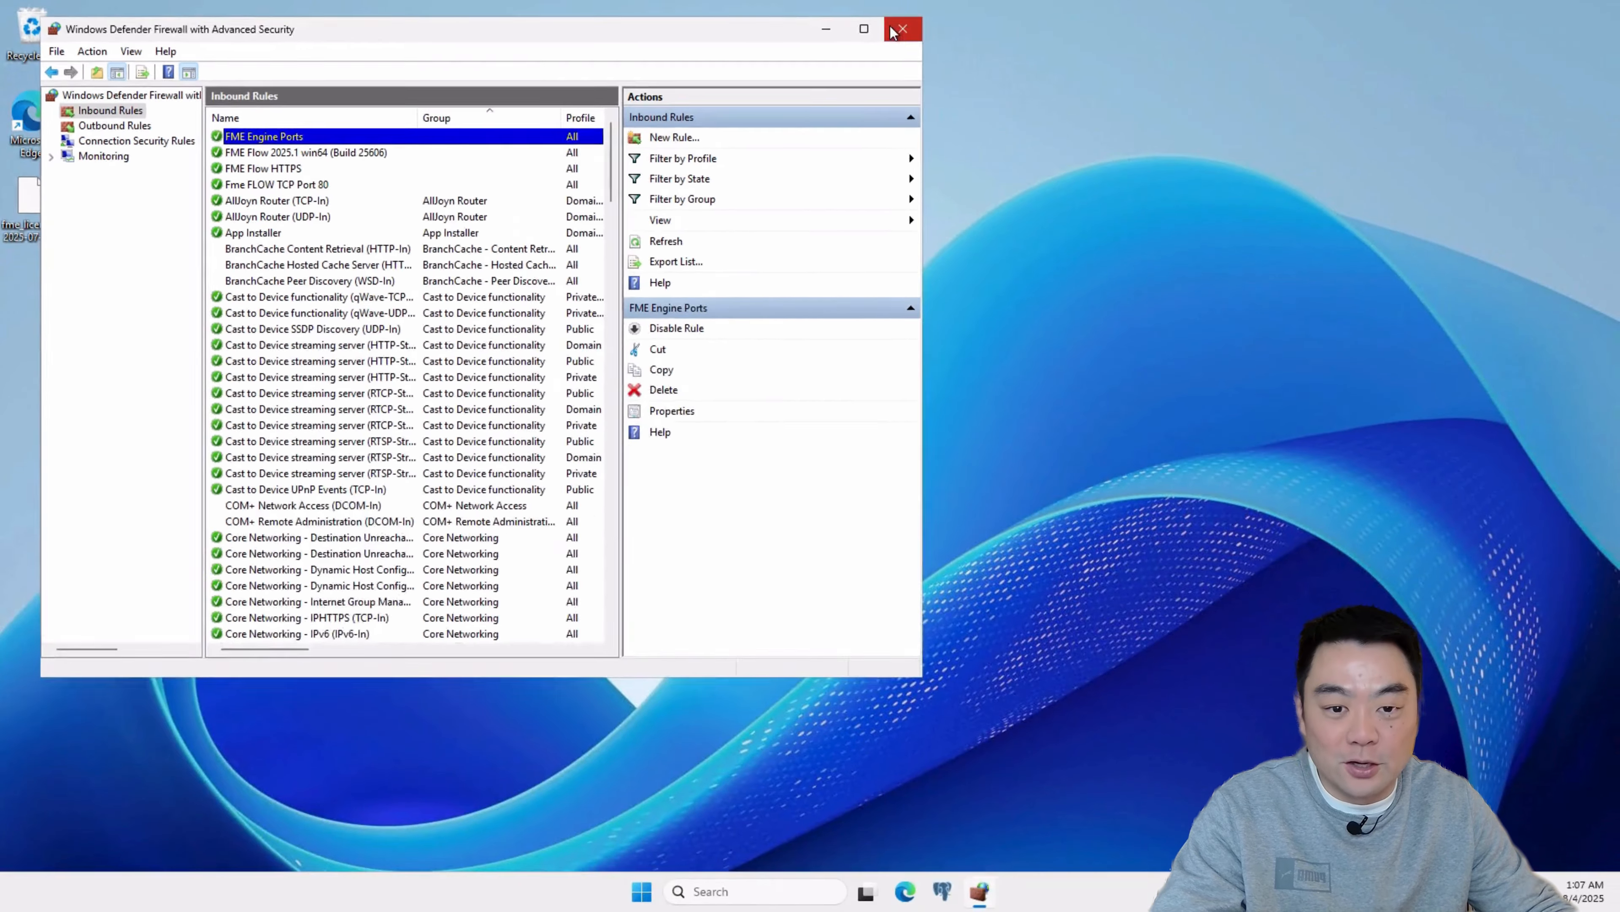
left_click(894, 30)
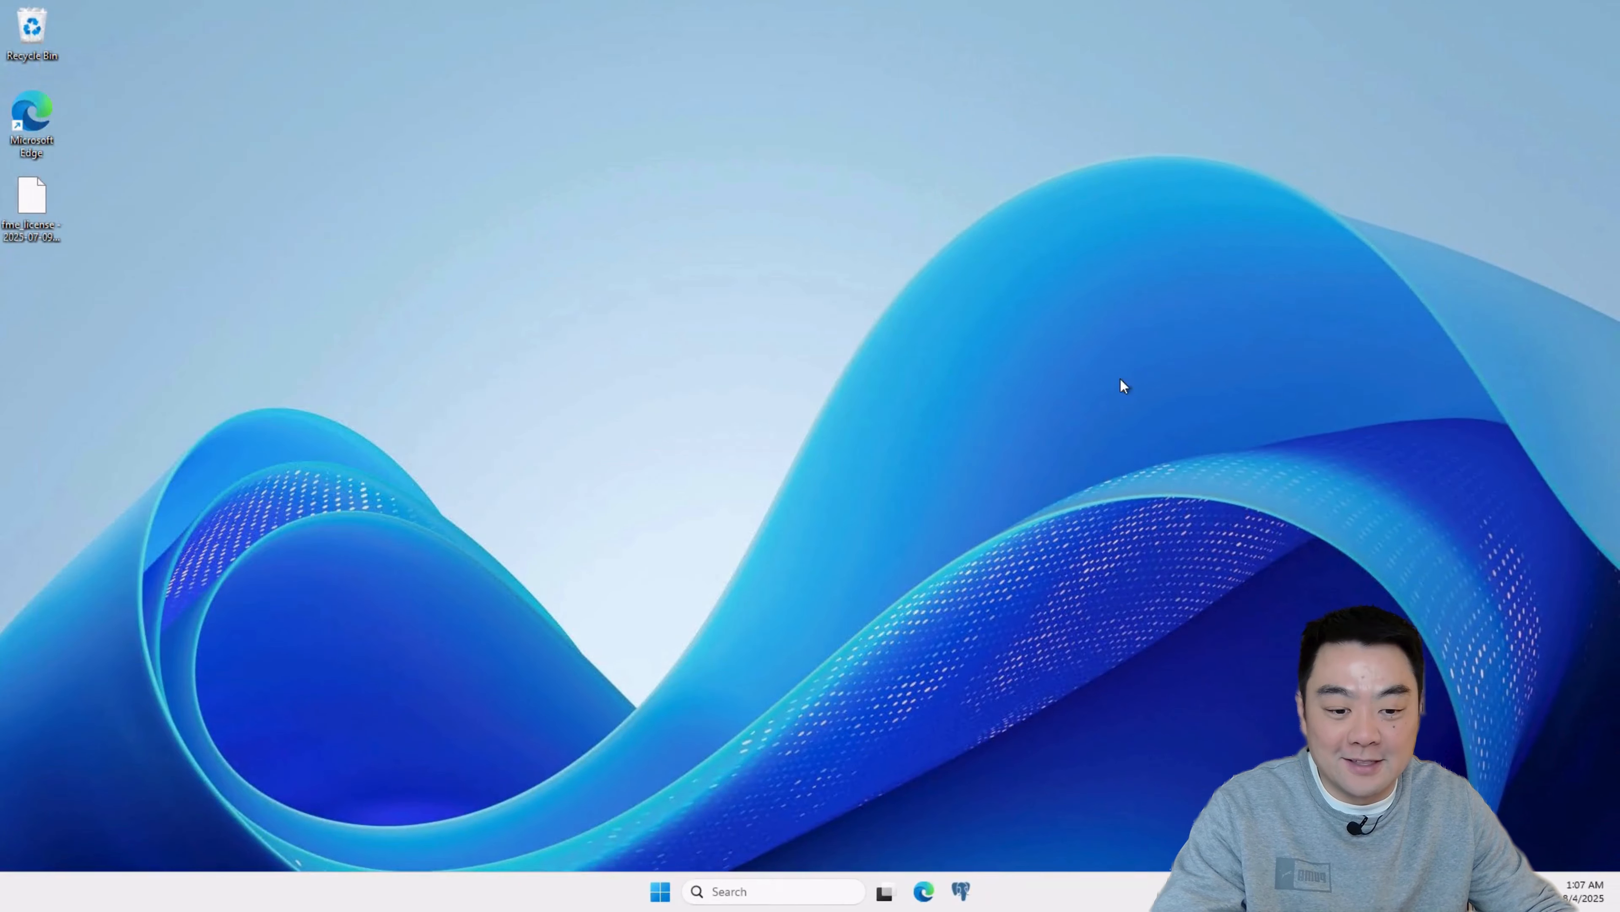
Step: Return to the fme-flow-engine remote session and close the open fme-flow-core_fmeserver.log
left_click(977, 7)
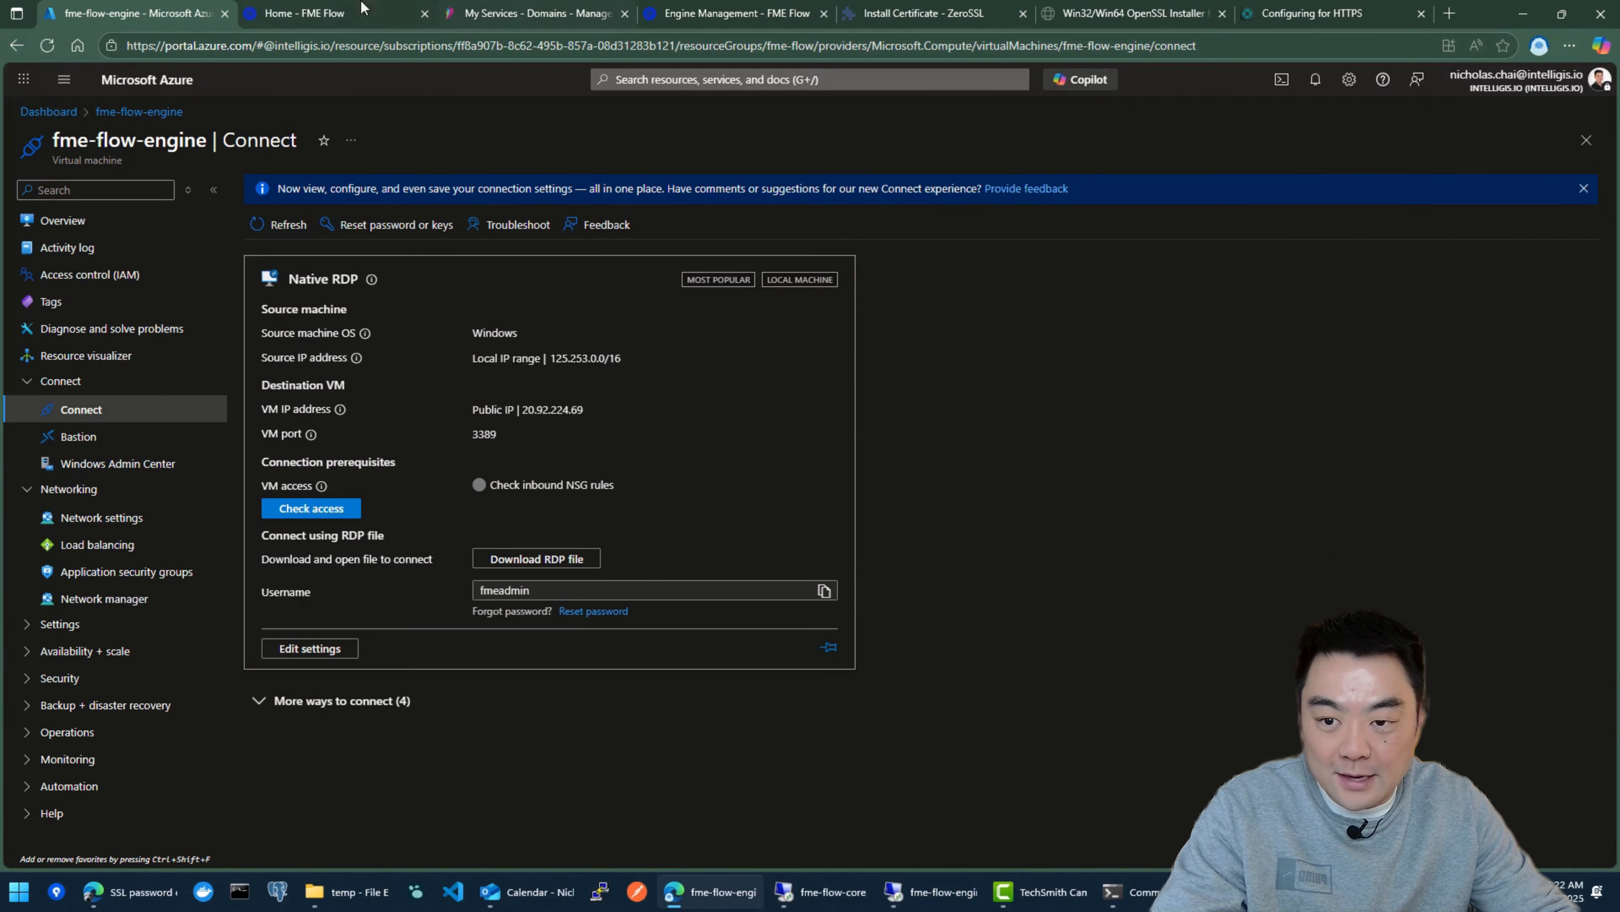
left_click(933, 891)
left_click(1316, 114)
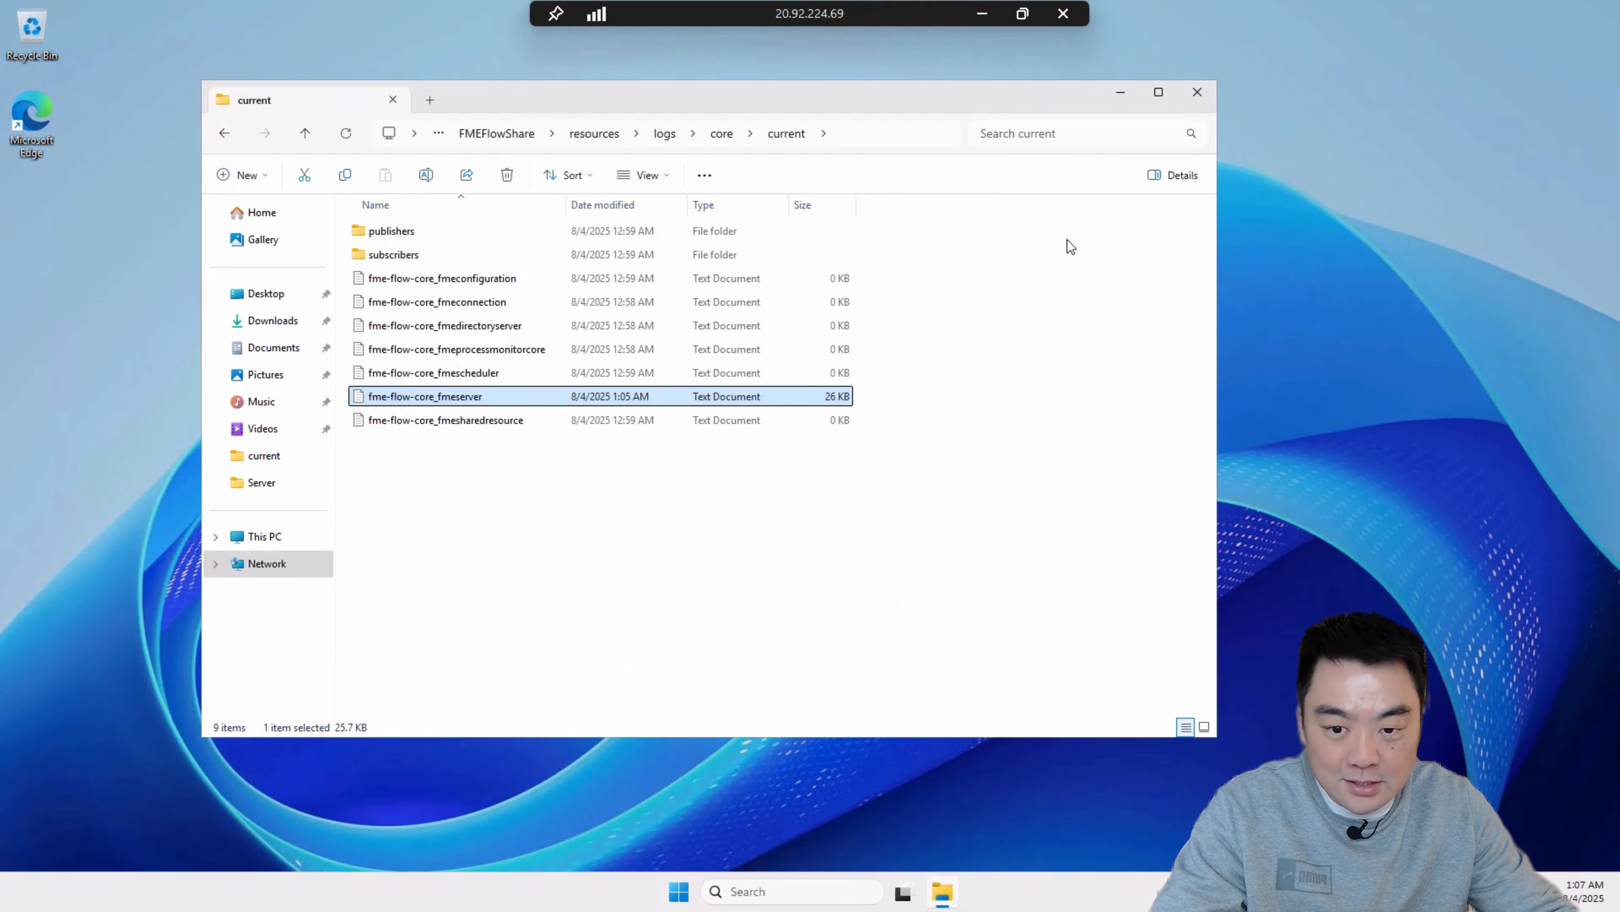
left_click(694, 514)
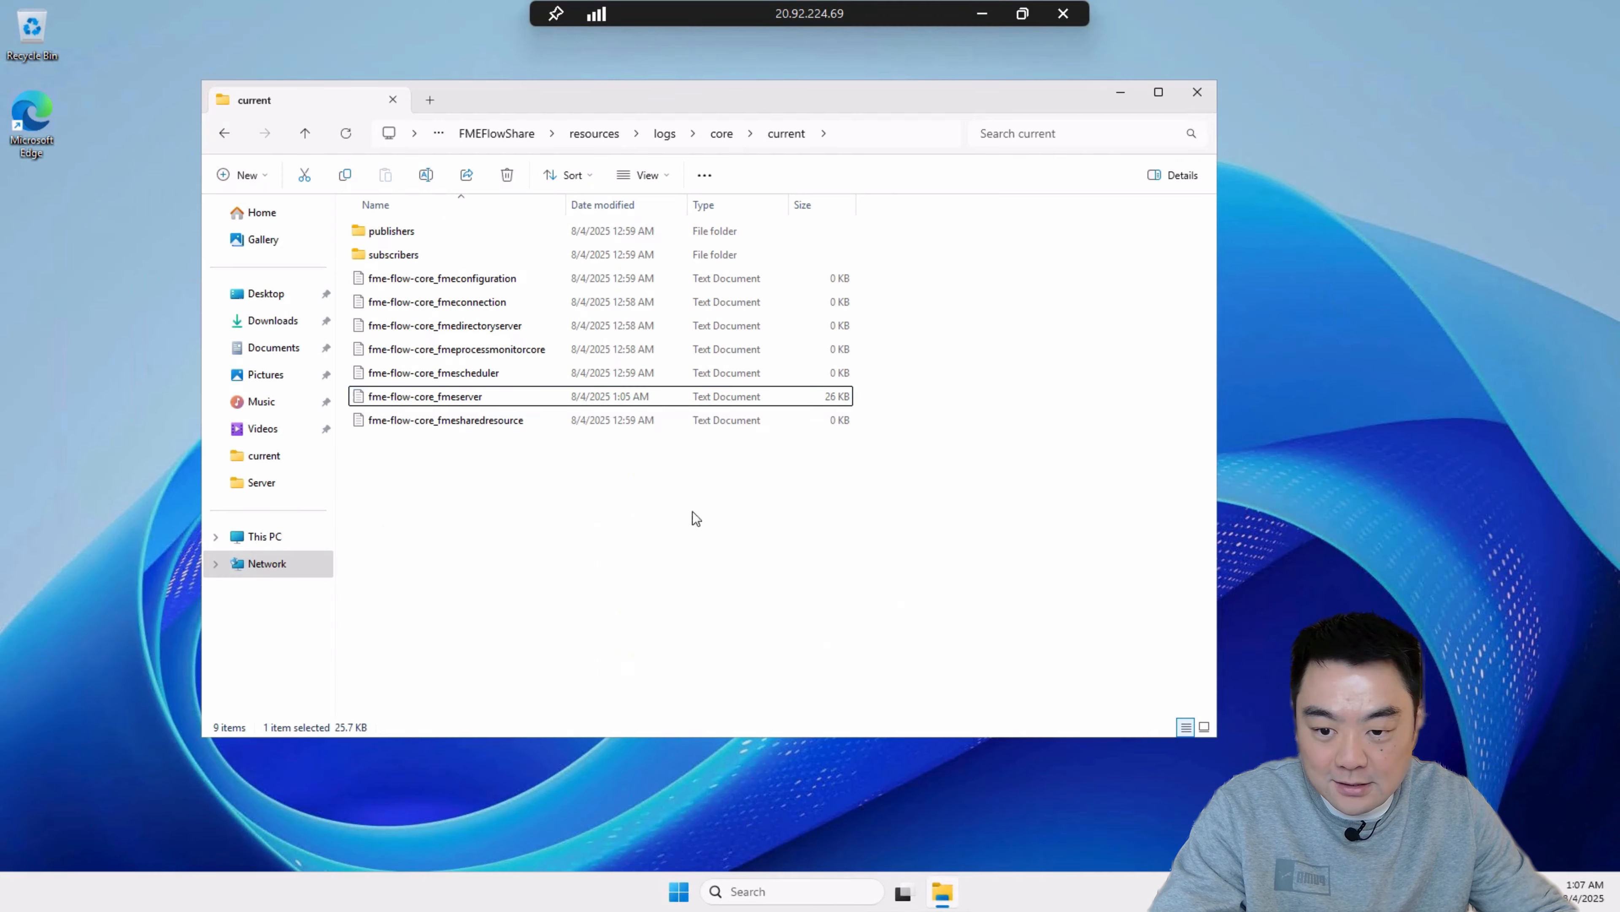
Step: Reopen fme-flow-engine_fmeprocessmonitorengine.log from the current engine logs and check its newest registration entries
left_click(663, 135)
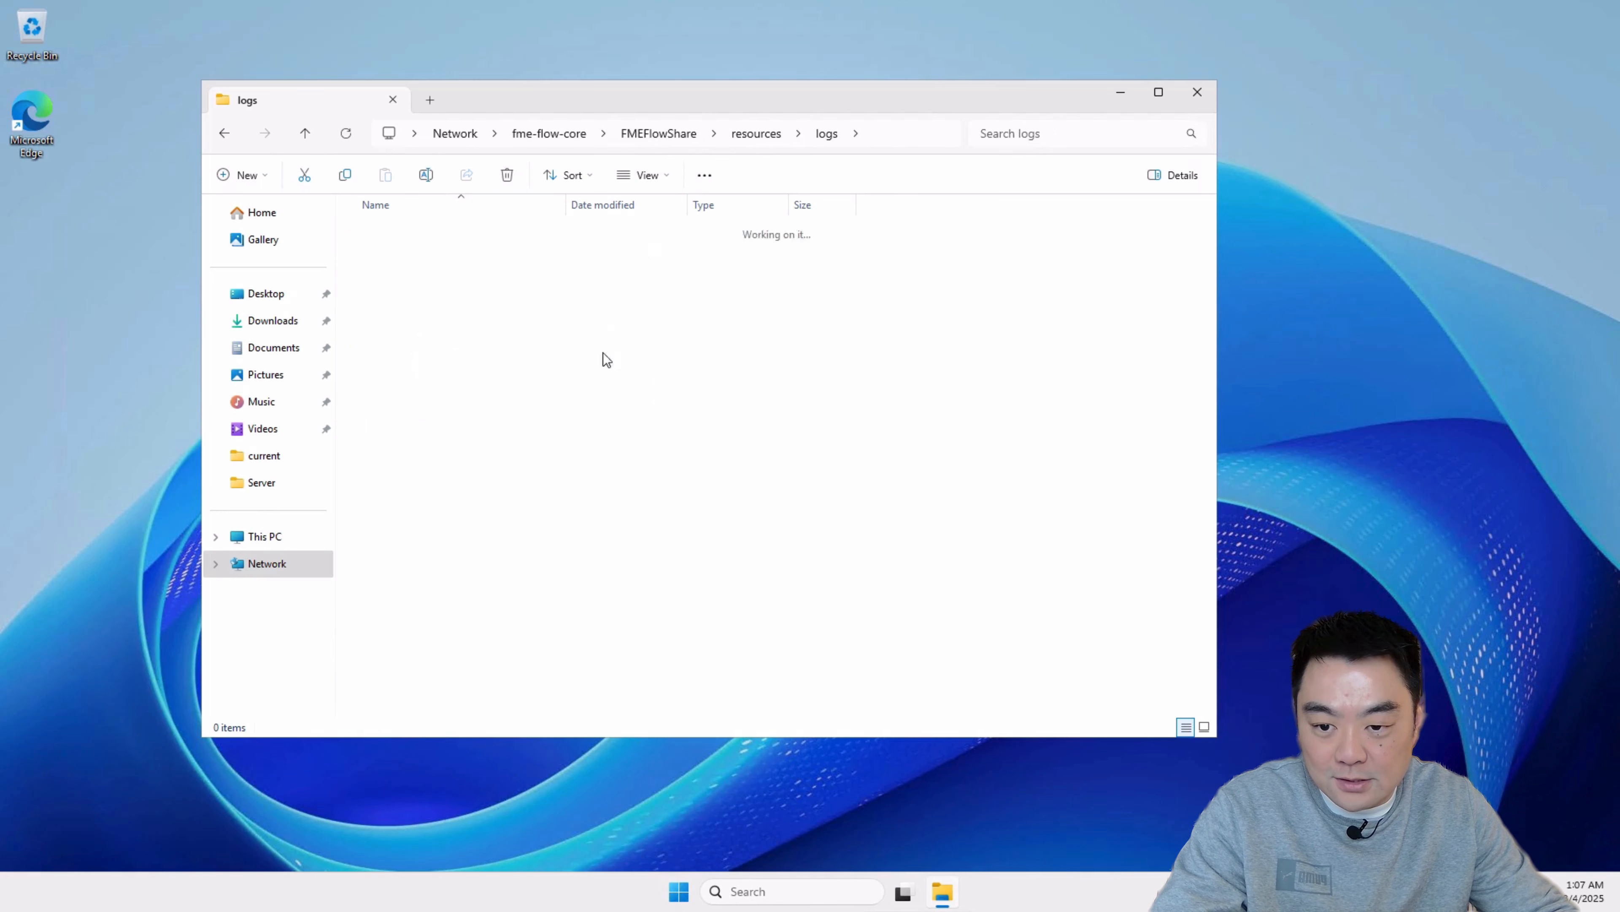
double_click(408, 233)
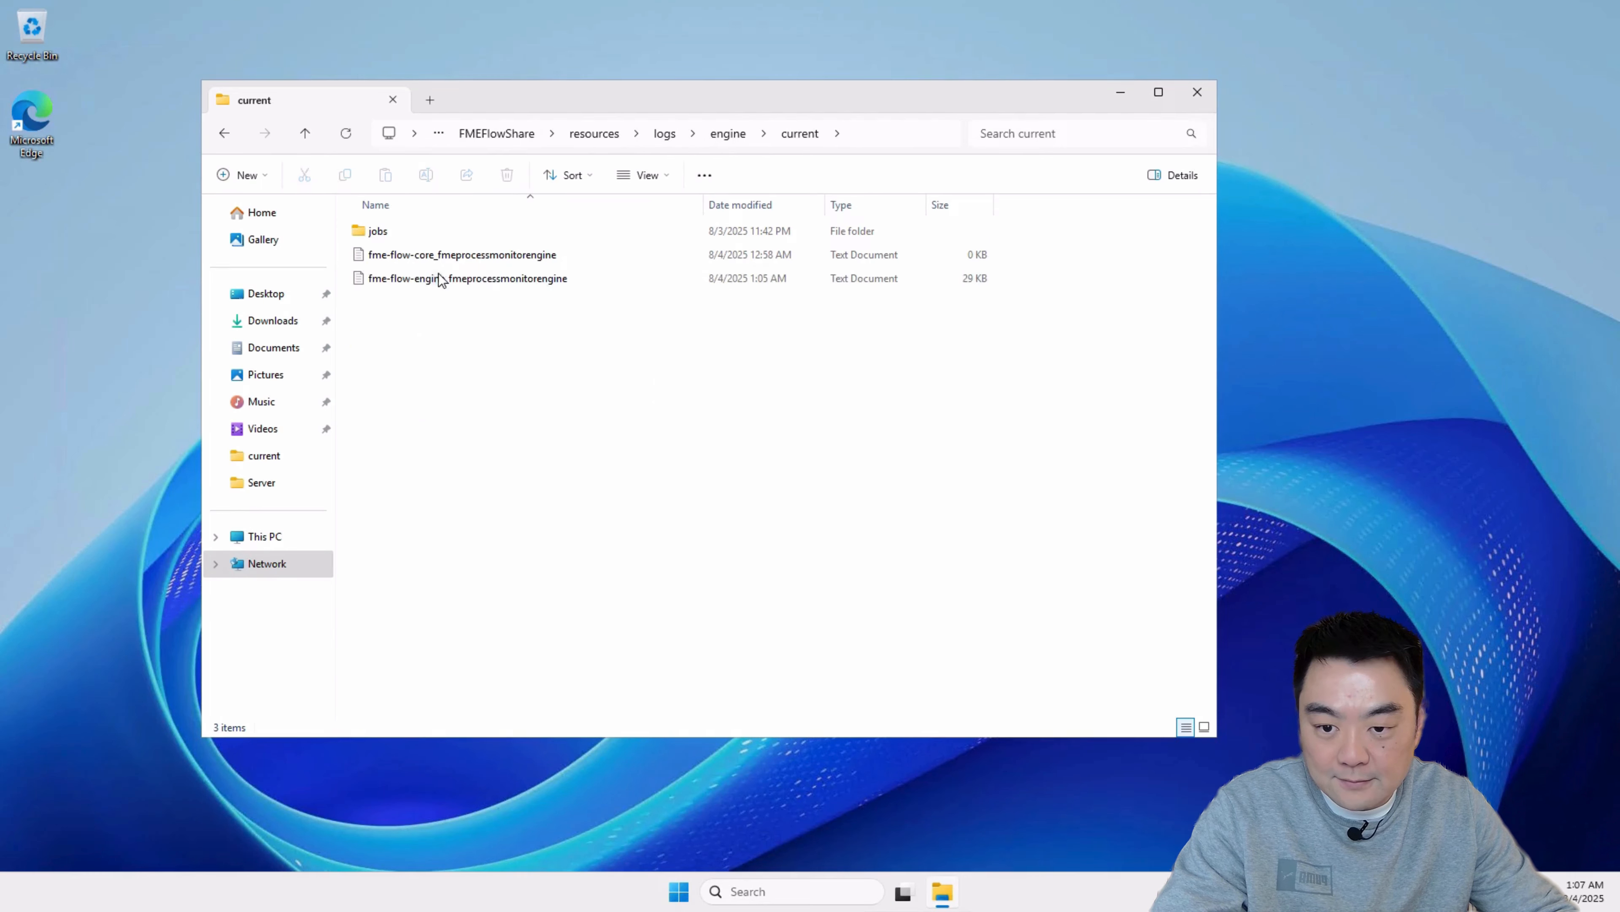
double_click(441, 281)
scroll(895, 514, "down", 11)
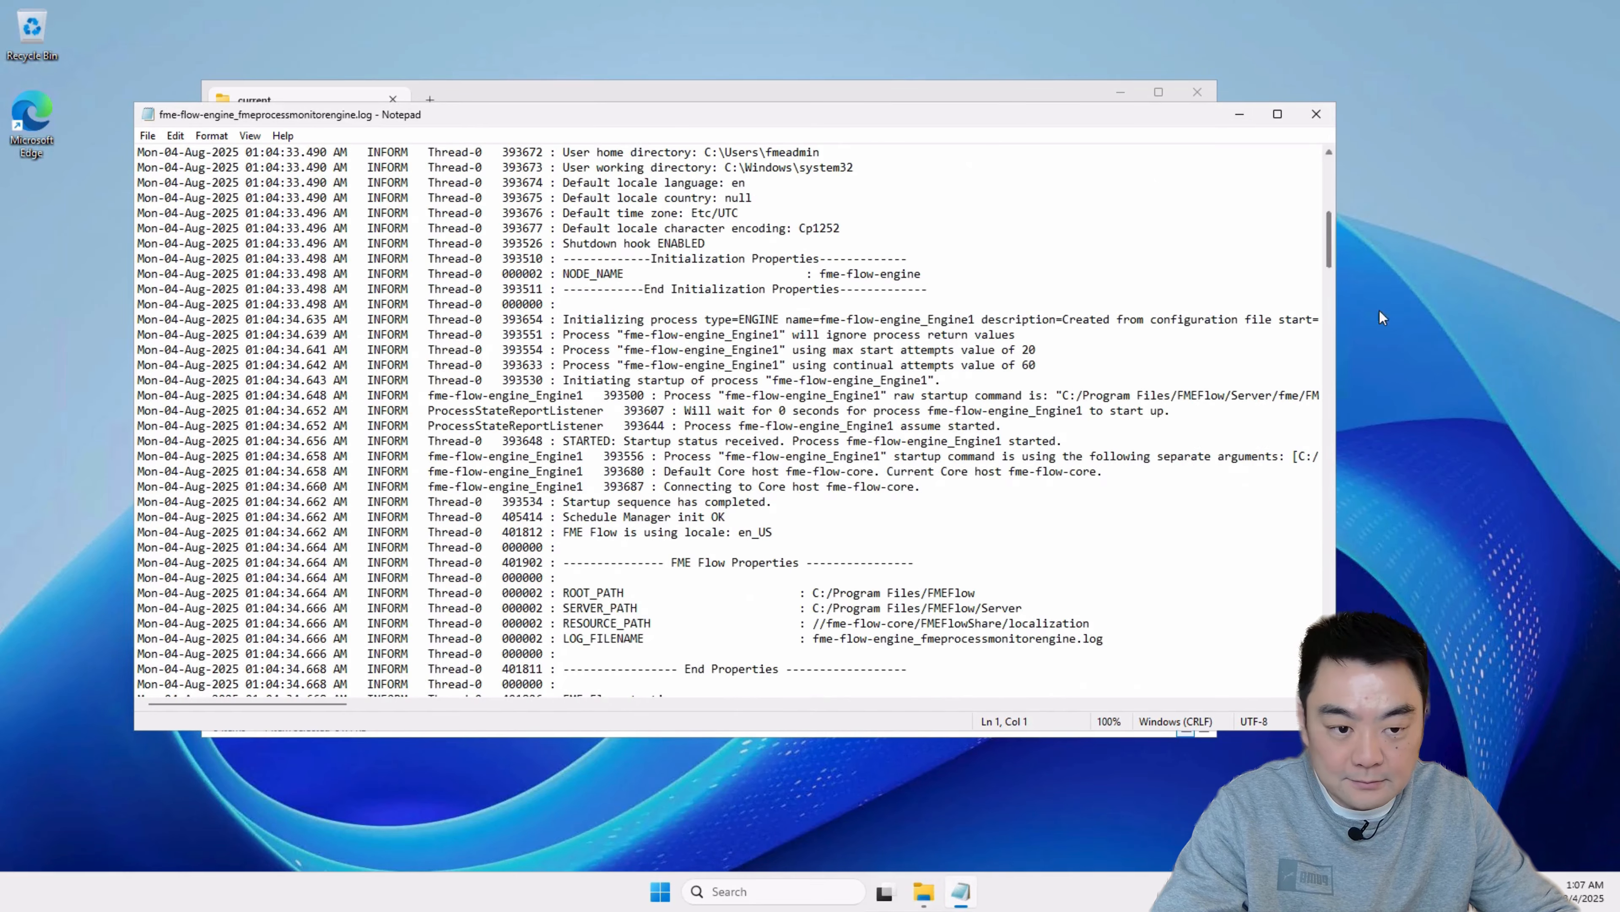
left_click_drag(1332, 245, 1332, 664)
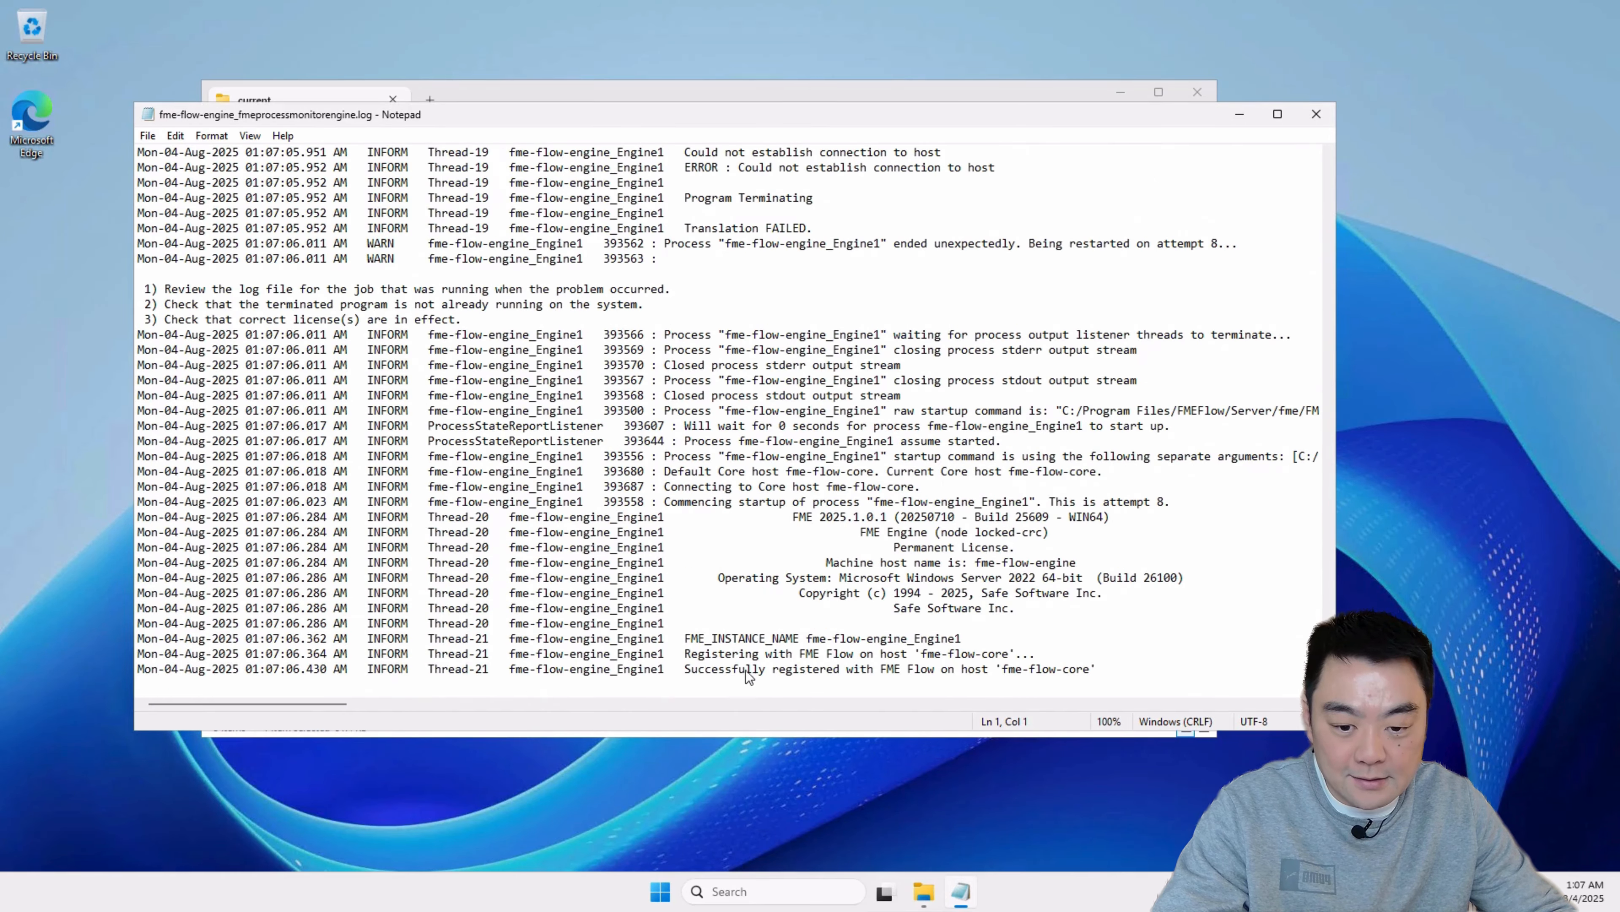
Step: Examine the latest startup and host registration entries for fme-flow-engine_Engine1 at the end of the engine process monitor log
left_click_drag(747, 676, 141, 670)
left_click(880, 532)
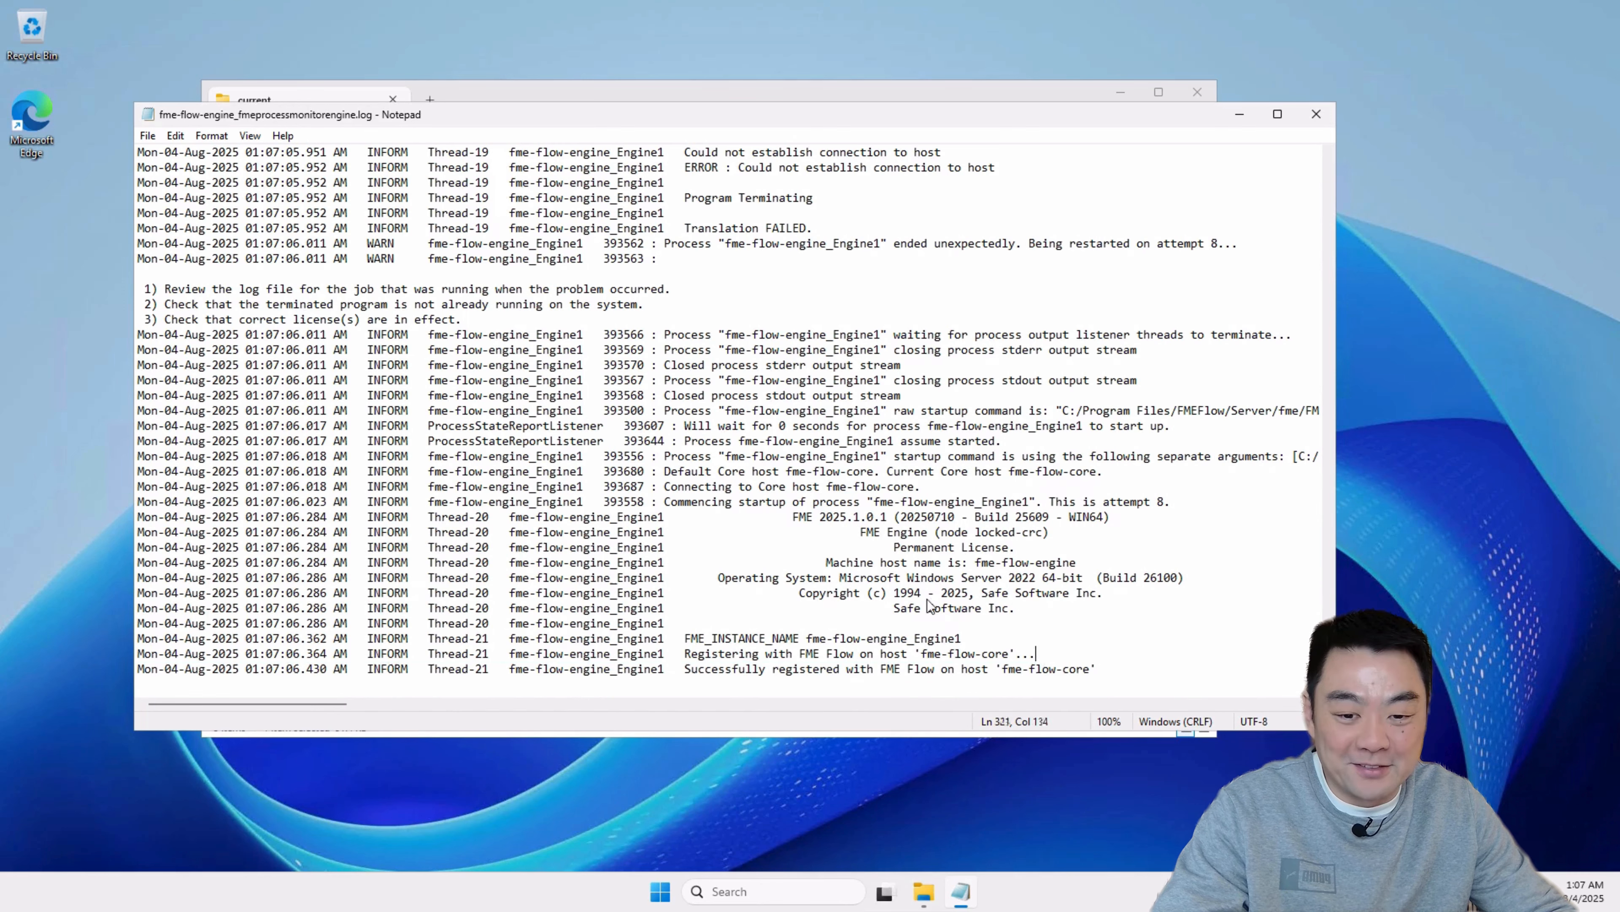
left_click(734, 502, "shift")
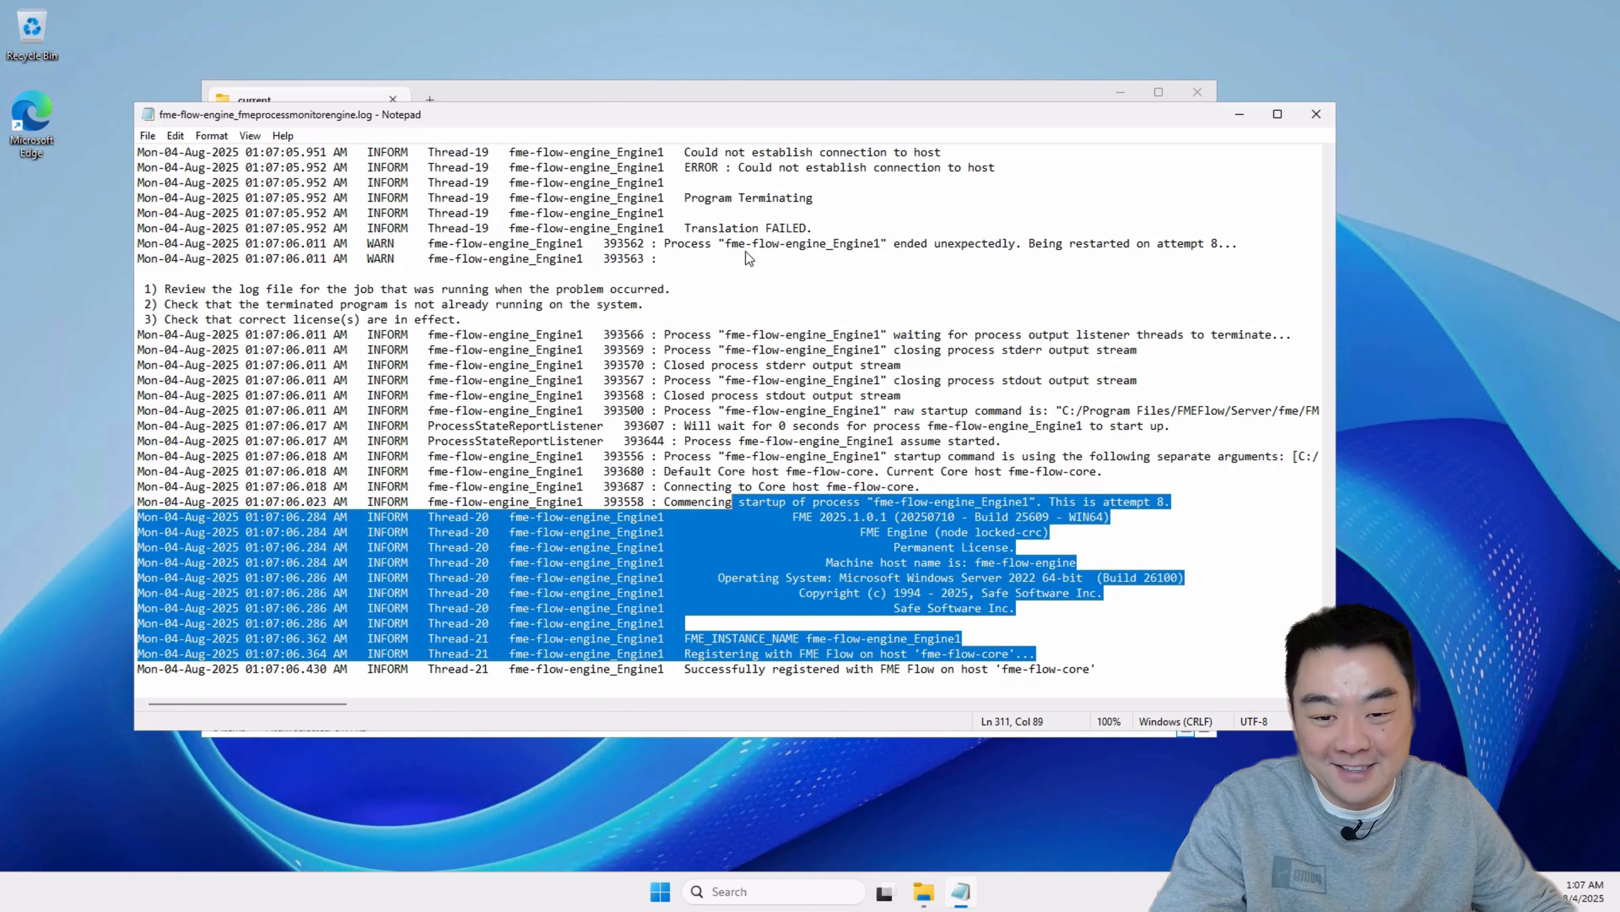
left_click_drag(747, 258, 745, 247)
left_click(876, 367)
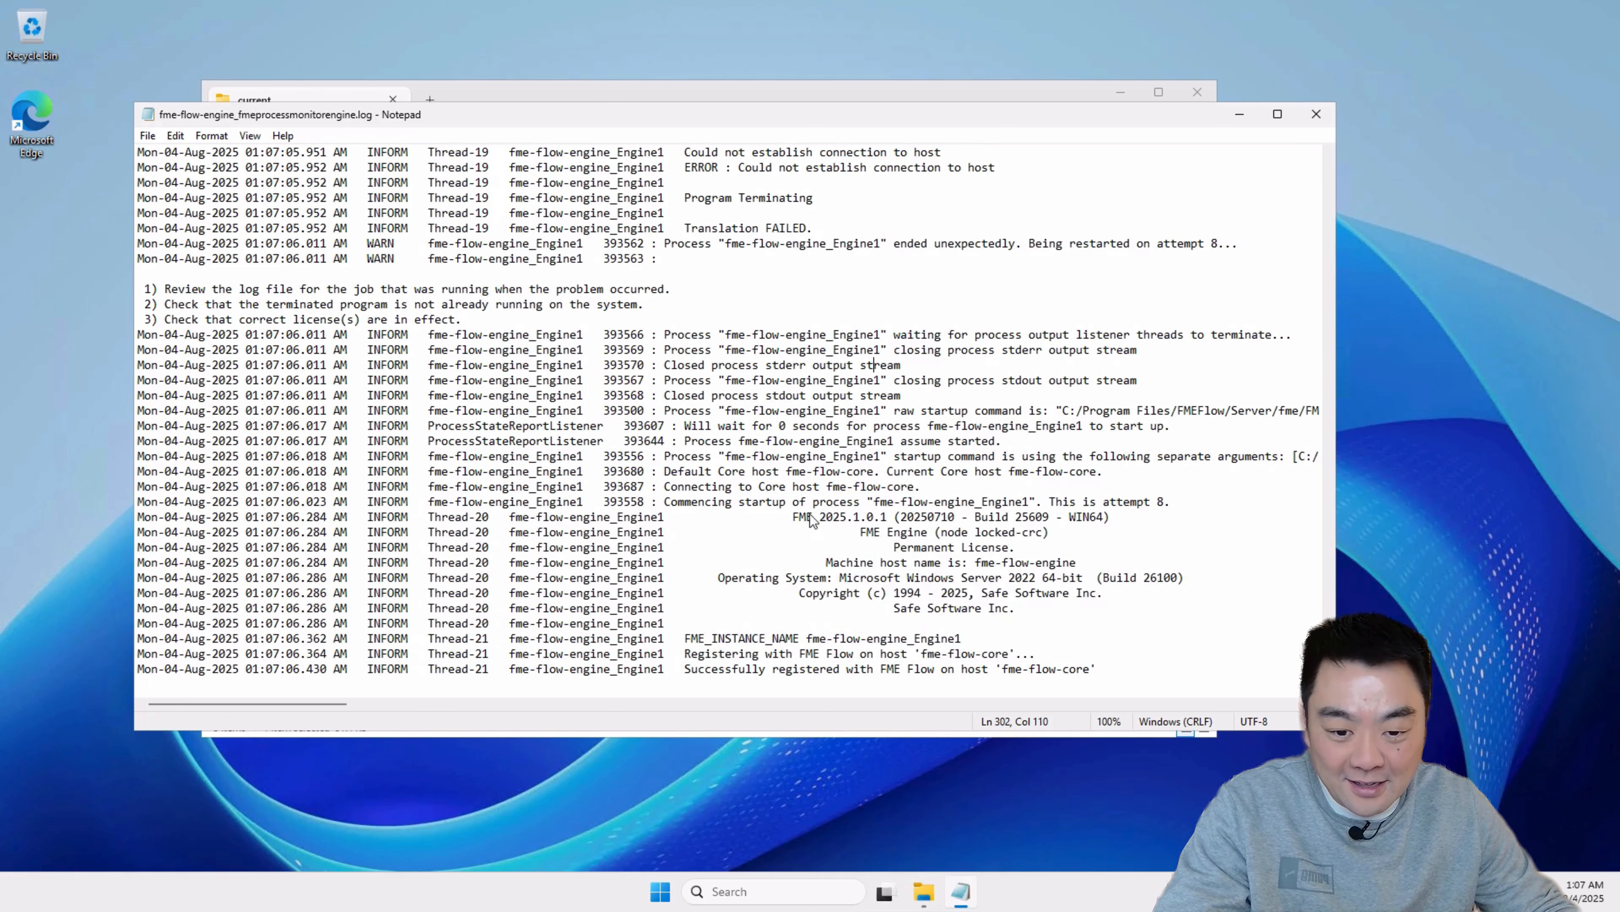
Step: Minimize the fme-flow-engine remote session and close the FME Flow Home page opened by IP address in the local browser
mouse_move(928, 2)
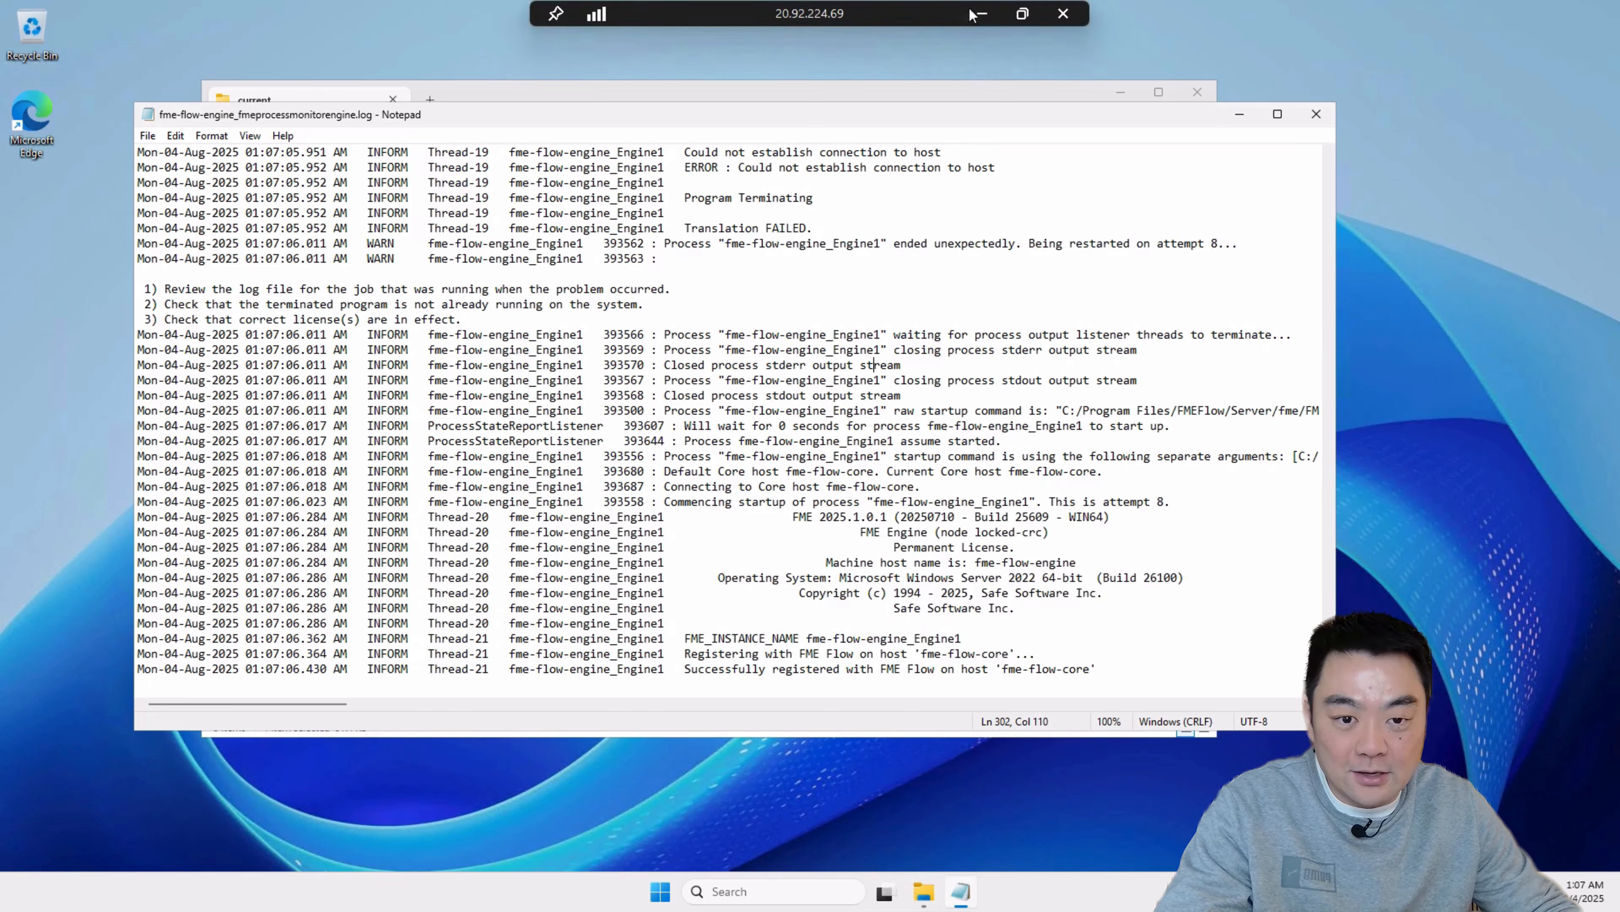
left_click(983, 11)
left_click(343, 8)
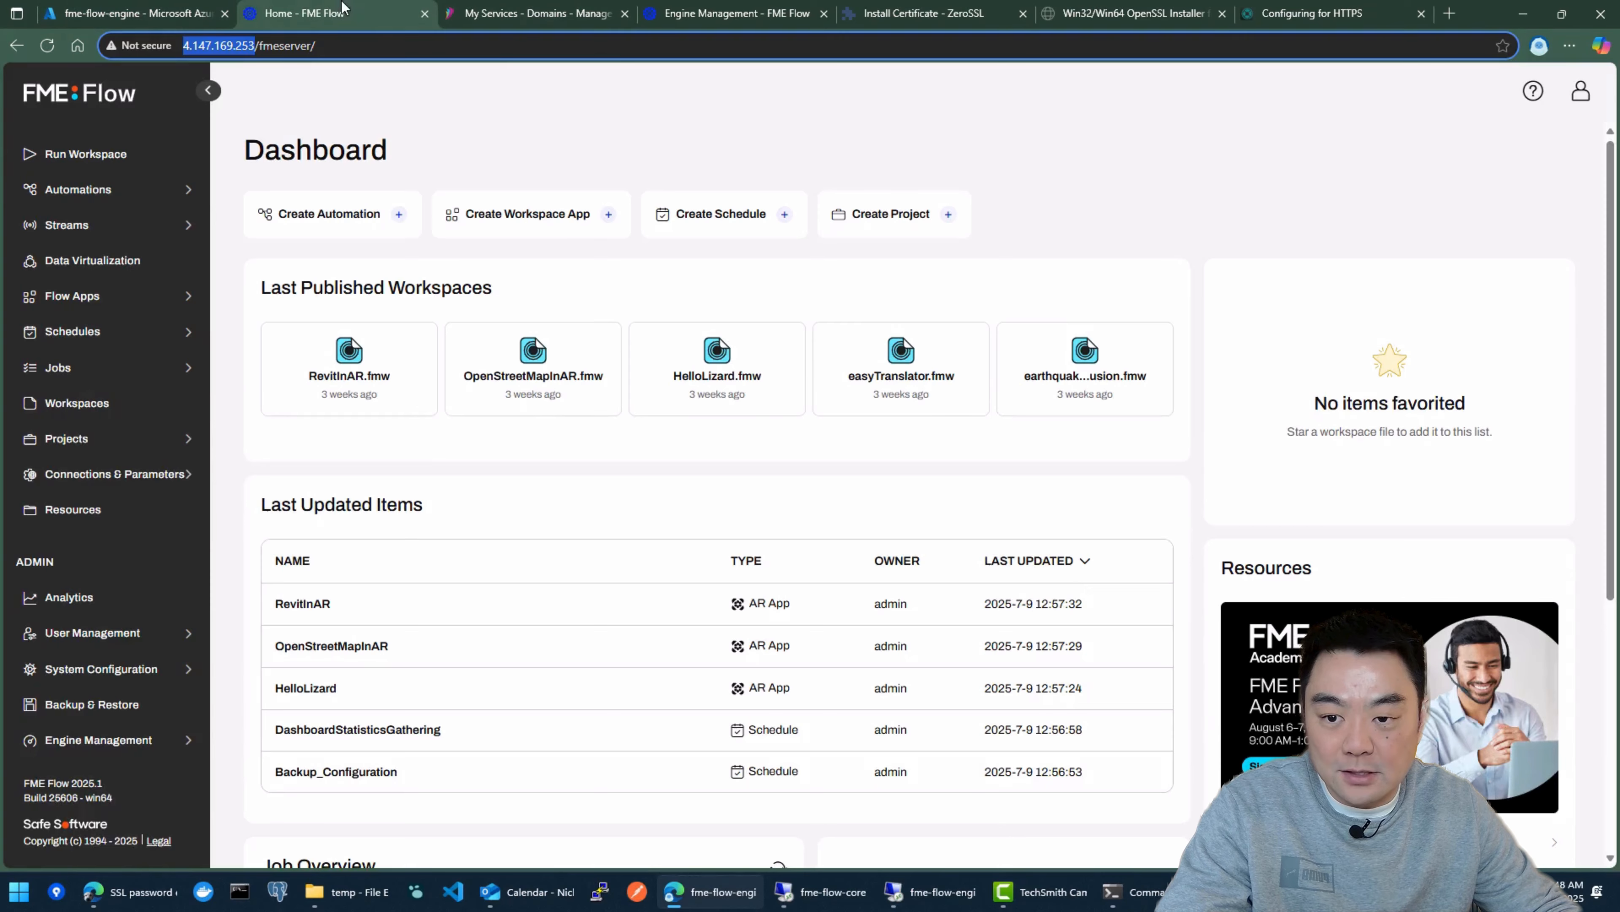
left_click(424, 13)
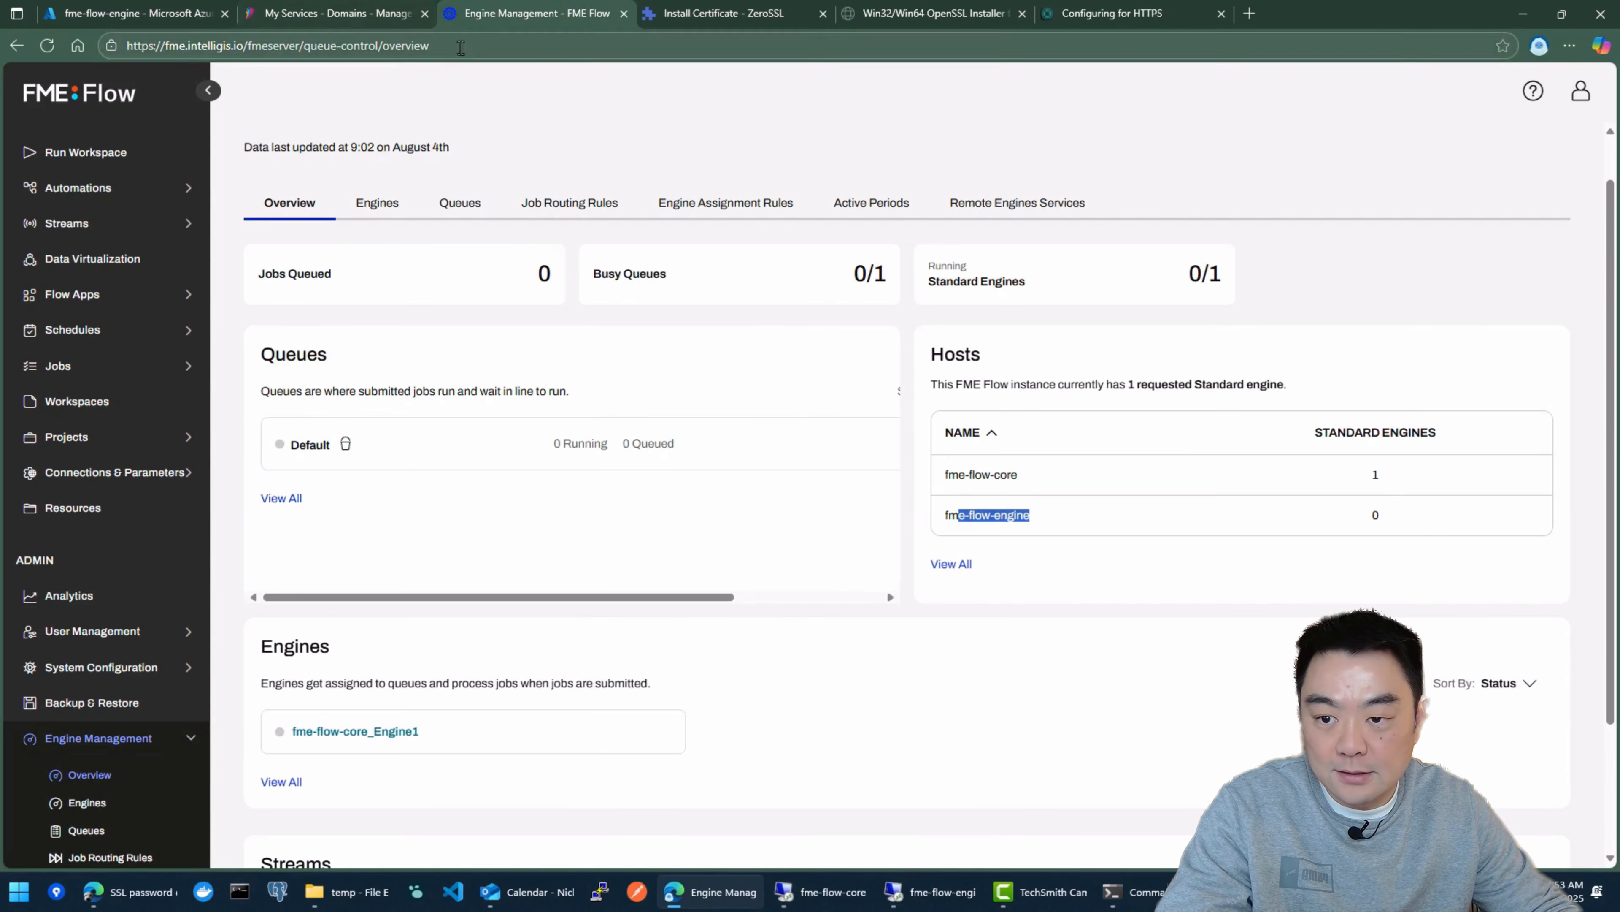
Step: Reload the Engine Management overview at fme.intelligis.io and check the Hosts table and the Engines section
left_click(475, 46)
key("Return")
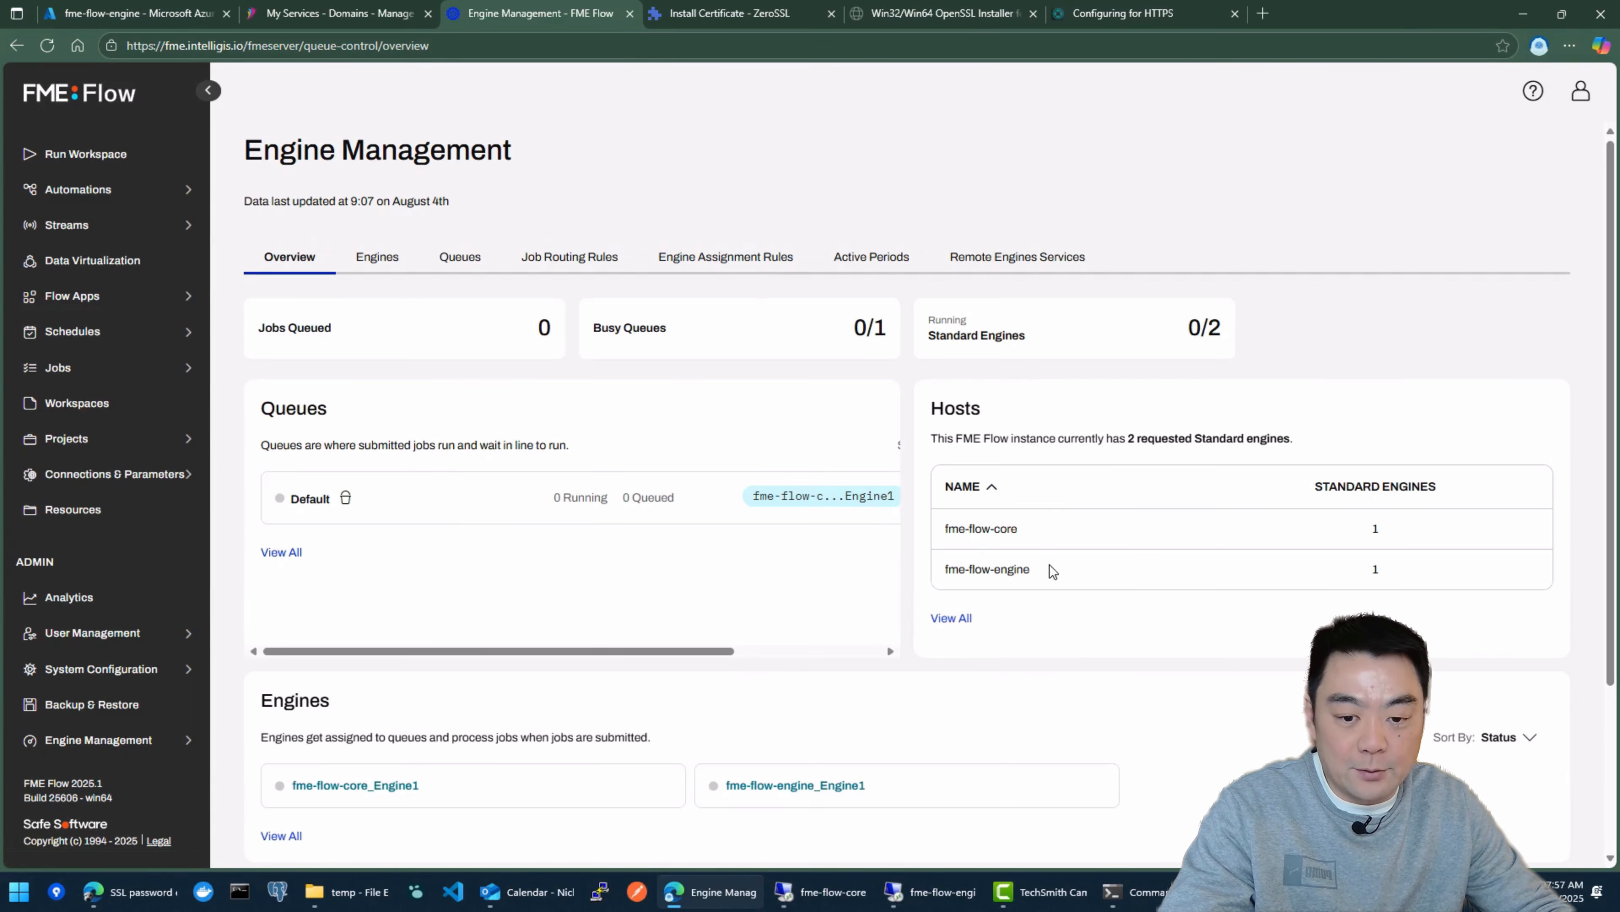
left_click_drag(1053, 571, 971, 531)
left_click(1202, 568)
scroll(842, 587, "down", 3)
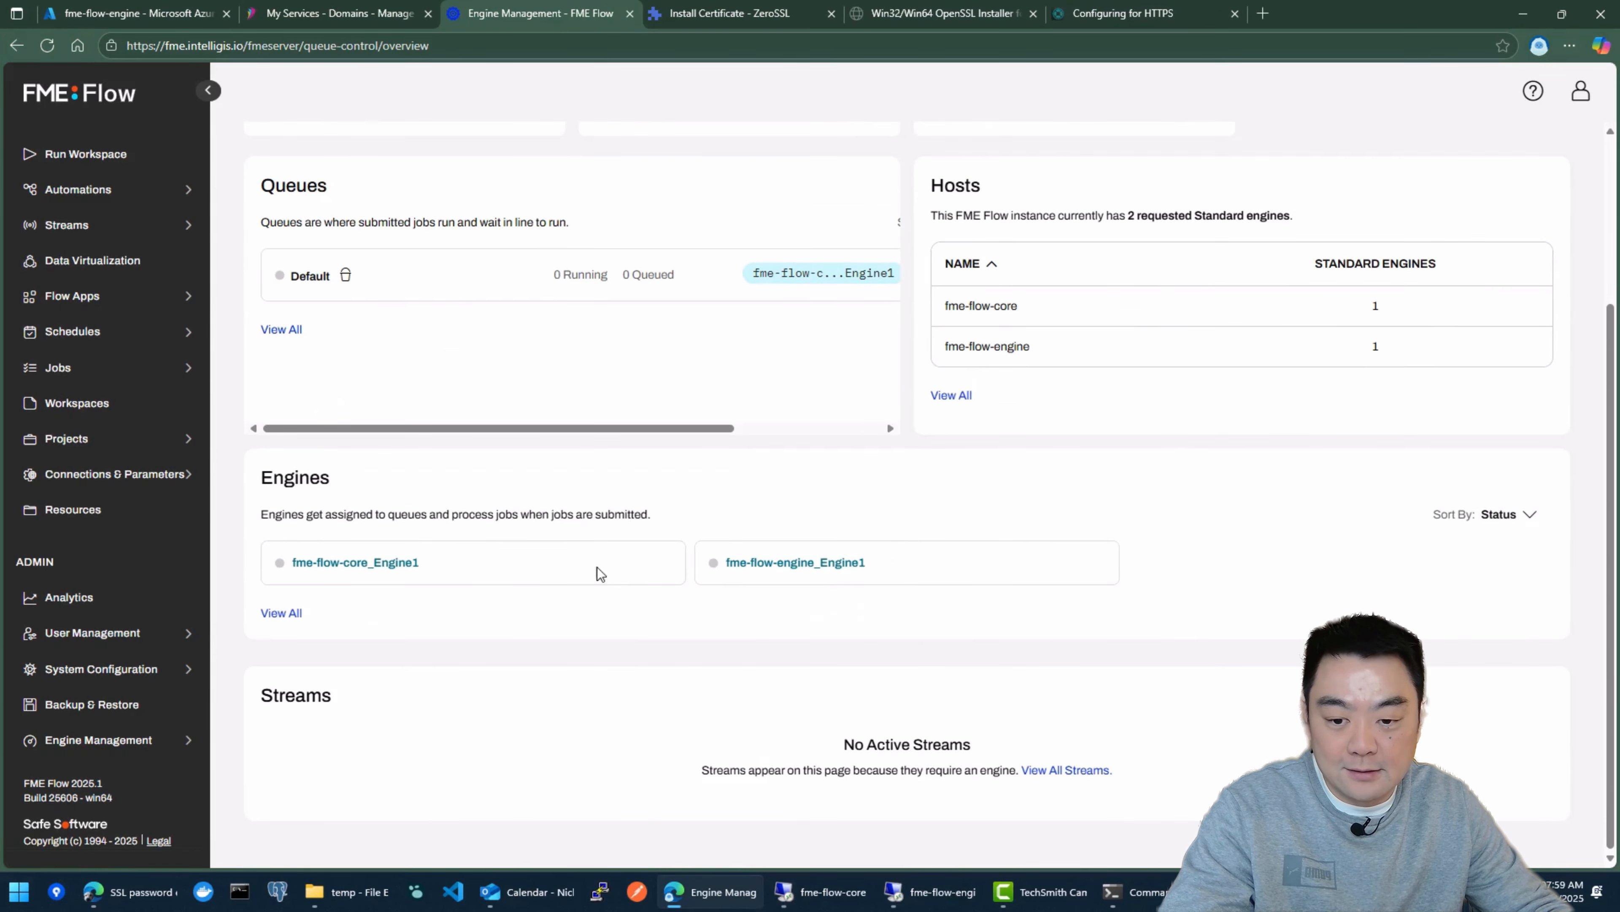